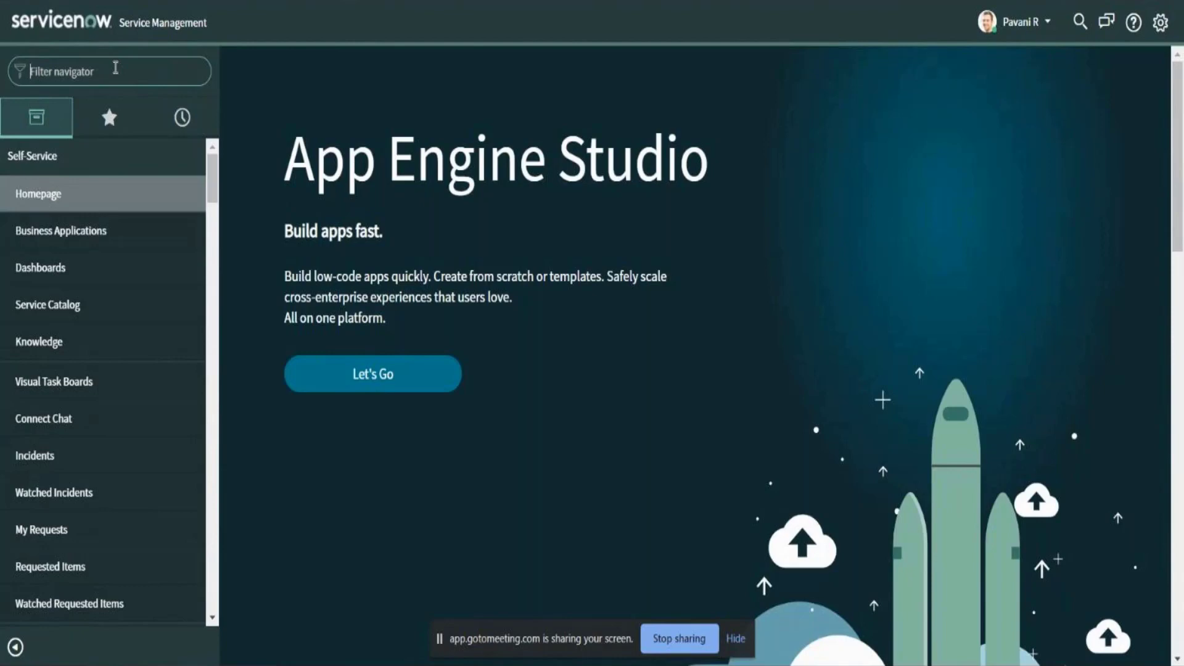
Find Business Rules under System Definition and start a new business rule record
{"action": "type", "text": "Business Rule"}
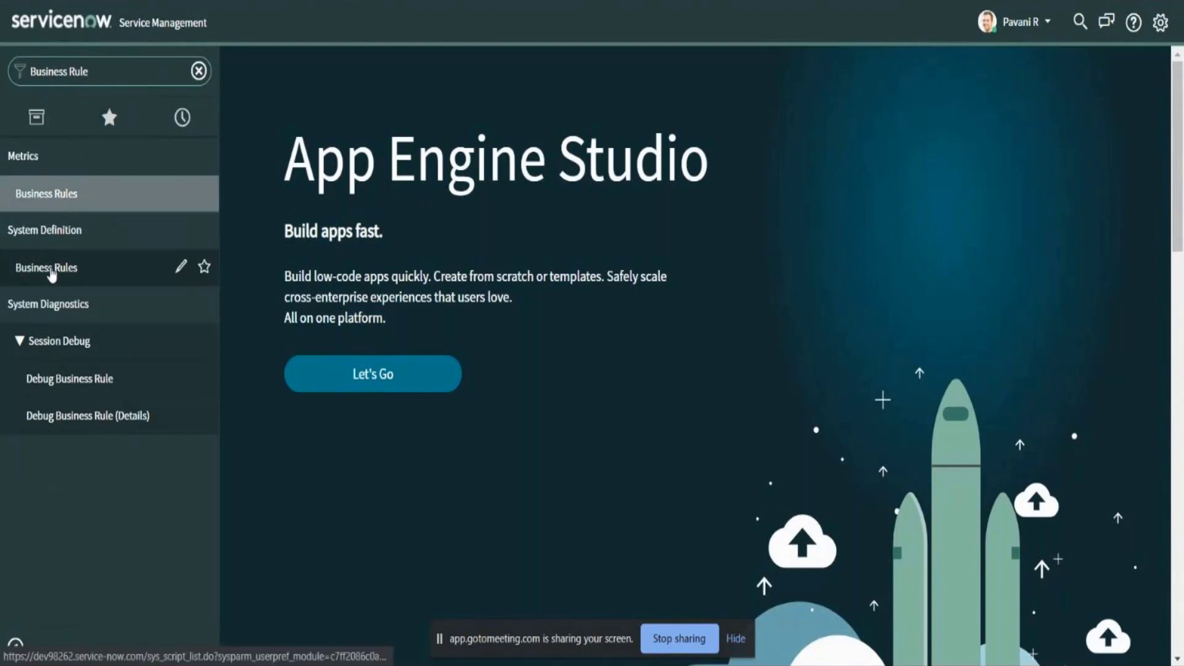
{"action": "left_click", "coordinate": [51, 271]}
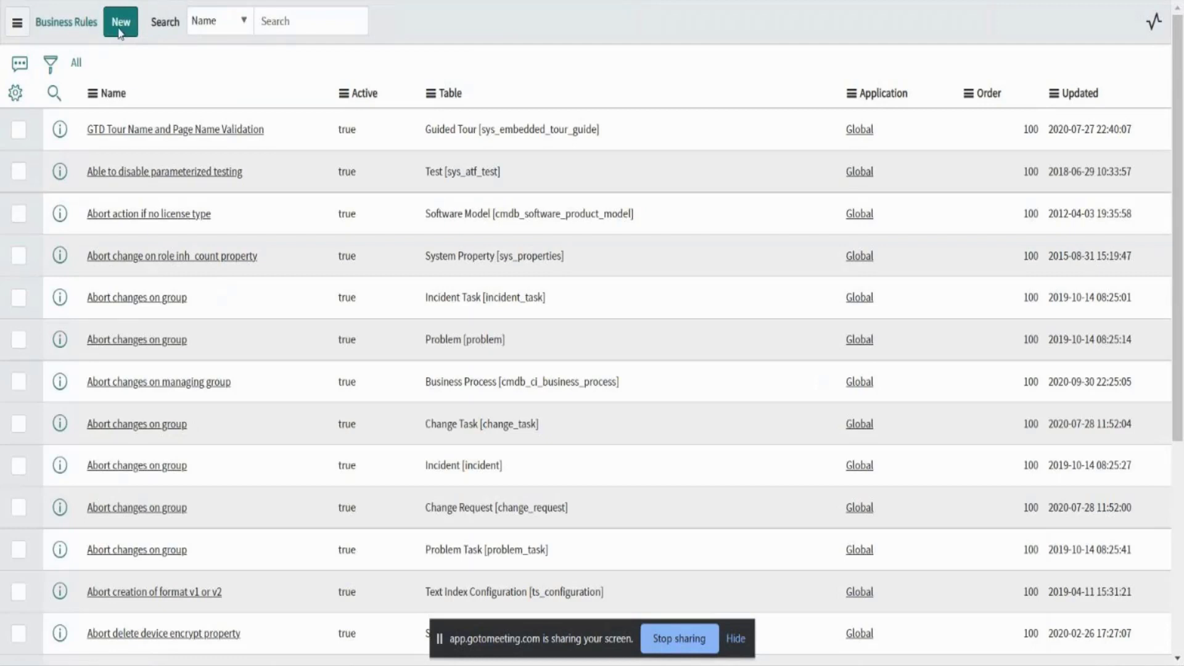
{"action": "left_click", "coordinate": [120, 25]}
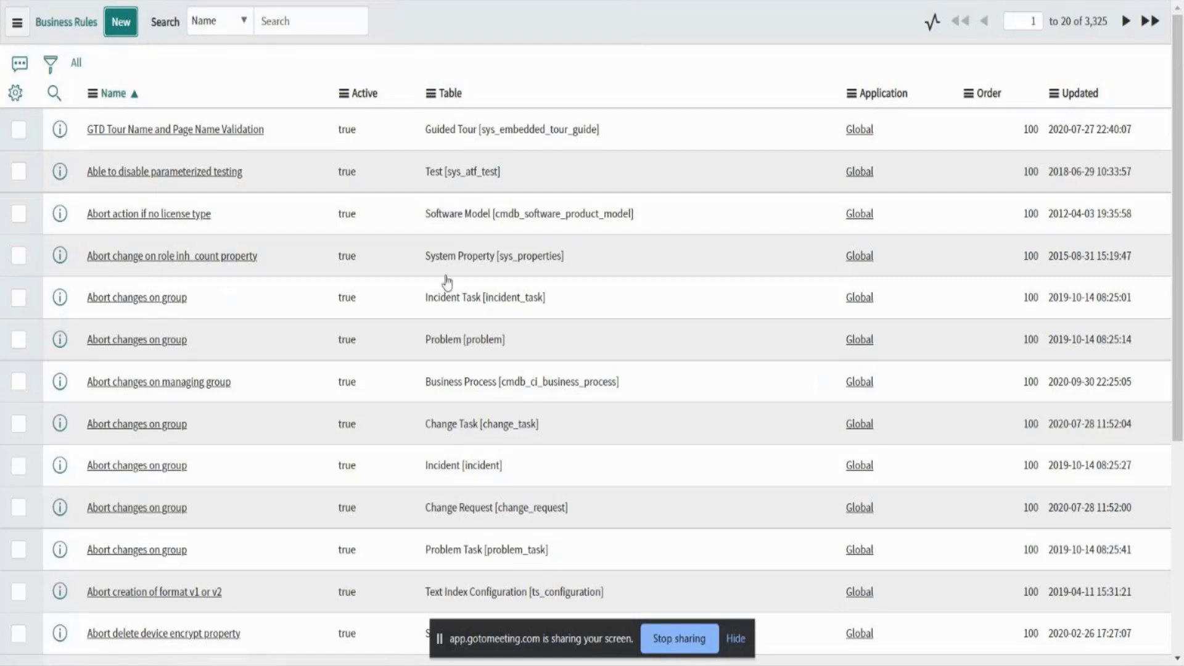
{"action": "left_click", "coordinate": [740, 639]}
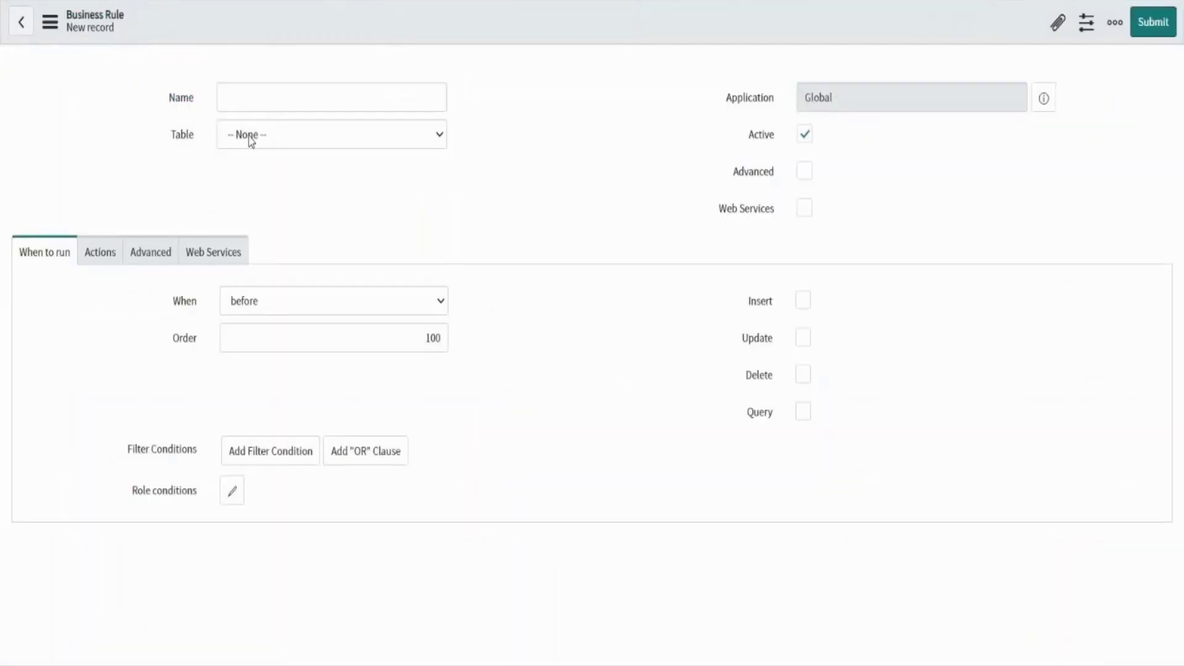
{"action": "left_click", "coordinate": [245, 88]}
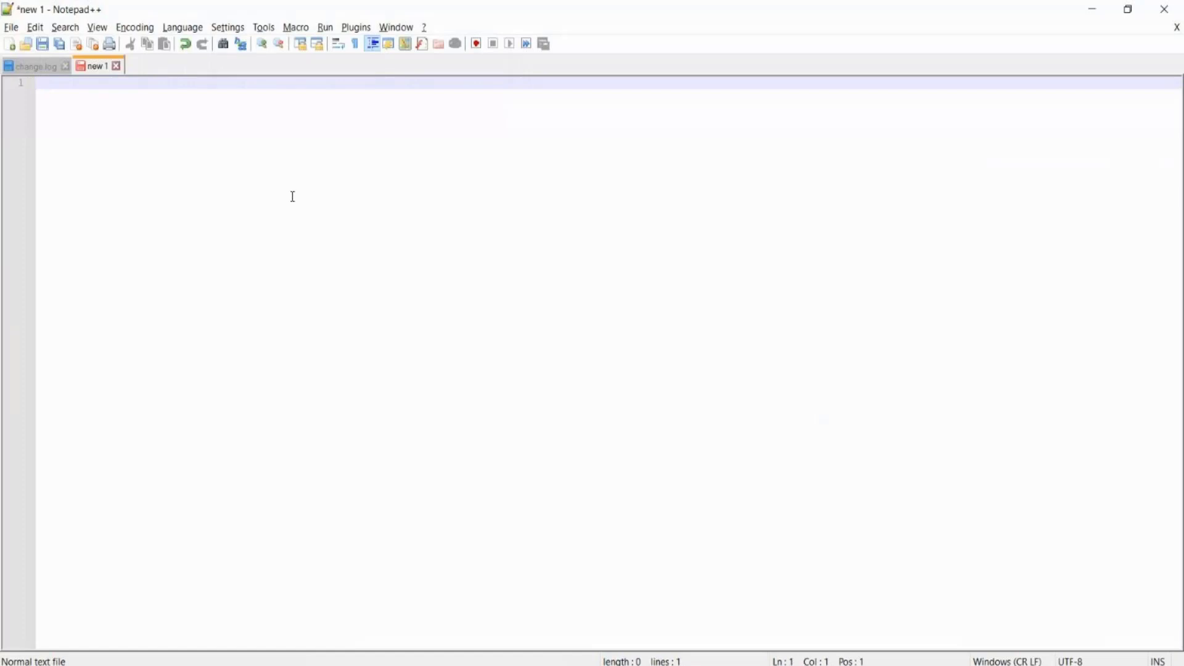
Switch to Notepad++ and write the line "First we check if its confugurable", followed by the heading "business Rule" after a blank line
{"action": "type", "text": "Fir"}
{"action": "key", "text": "BackSpace"}
{"action": "key", "text": "BackSpace"}
{"action": "type", "text": "irst we check if its "}
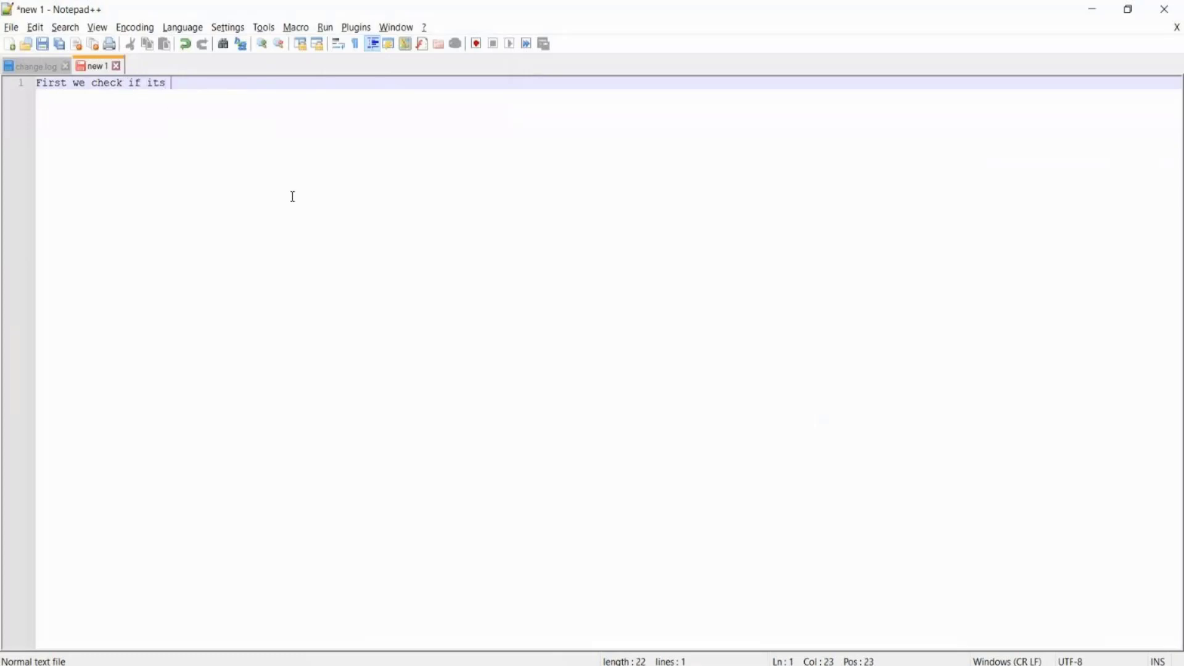
{"action": "type", "text": "confugurable"}
{"action": "key", "text": "Return"}
{"action": "key", "text": "Return"}
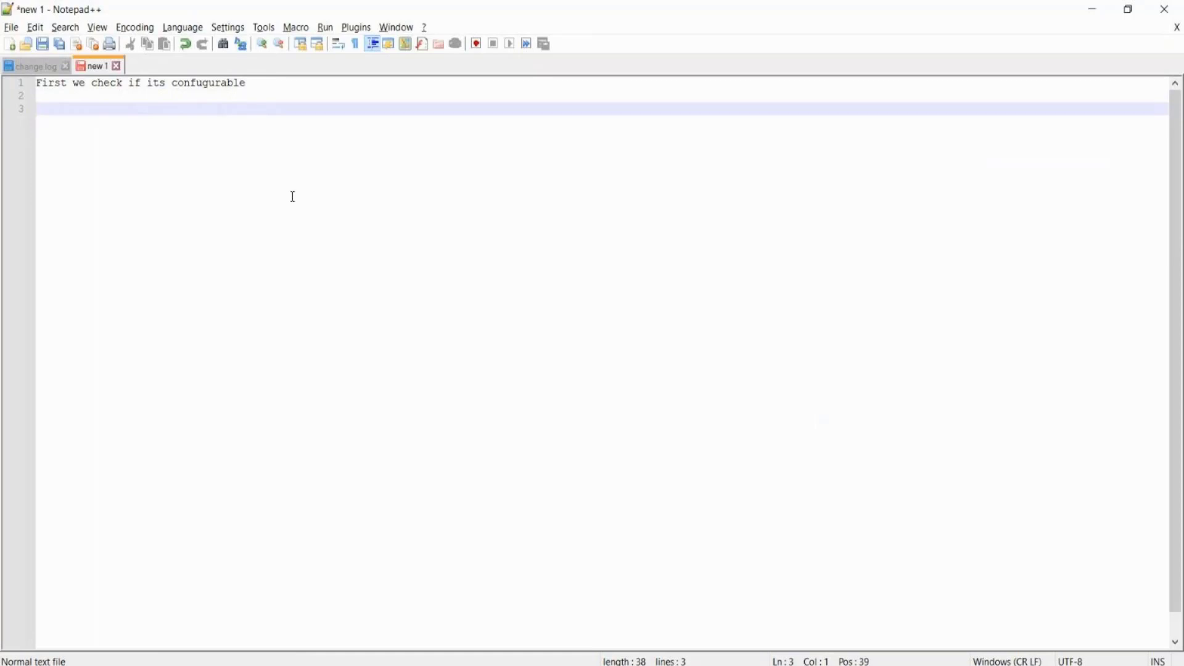
{"action": "type", "text": "businees Rule"}
{"action": "key", "text": "Return"}
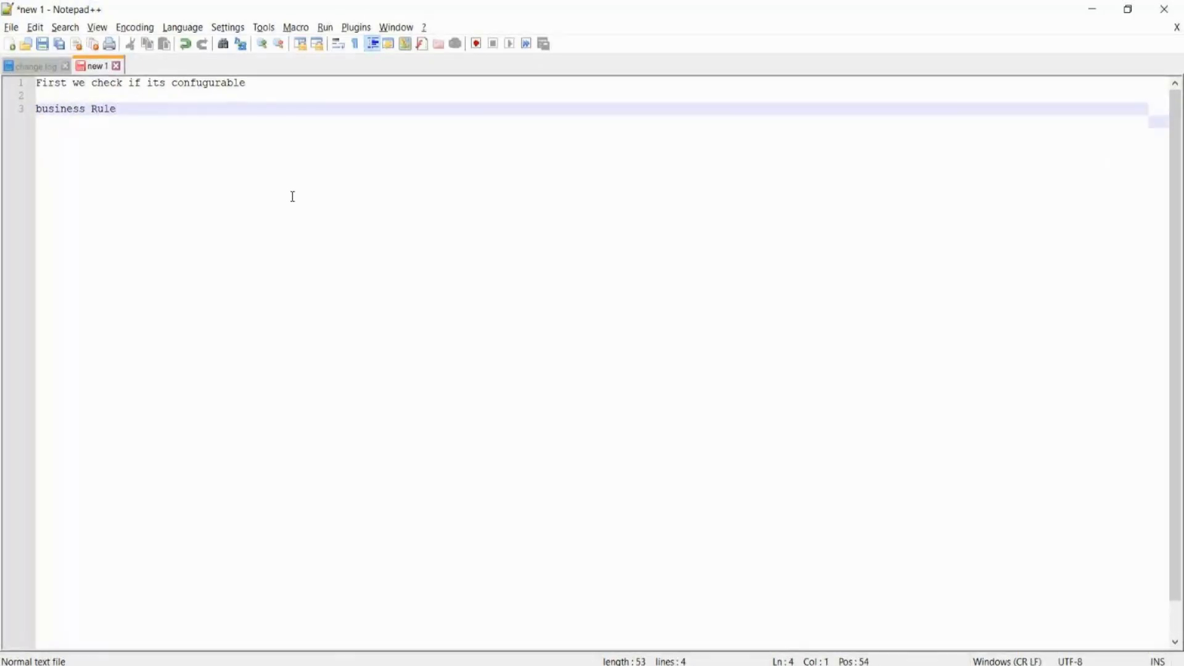
Write the condition of the requirement below the heading: "if the request is asset admin mgmt,"
{"action": "key", "text": "Return"}
{"action": "type", "text": "f"}
{"action": "key", "text": "BackSpace"}
{"action": "type", "text": "f"}
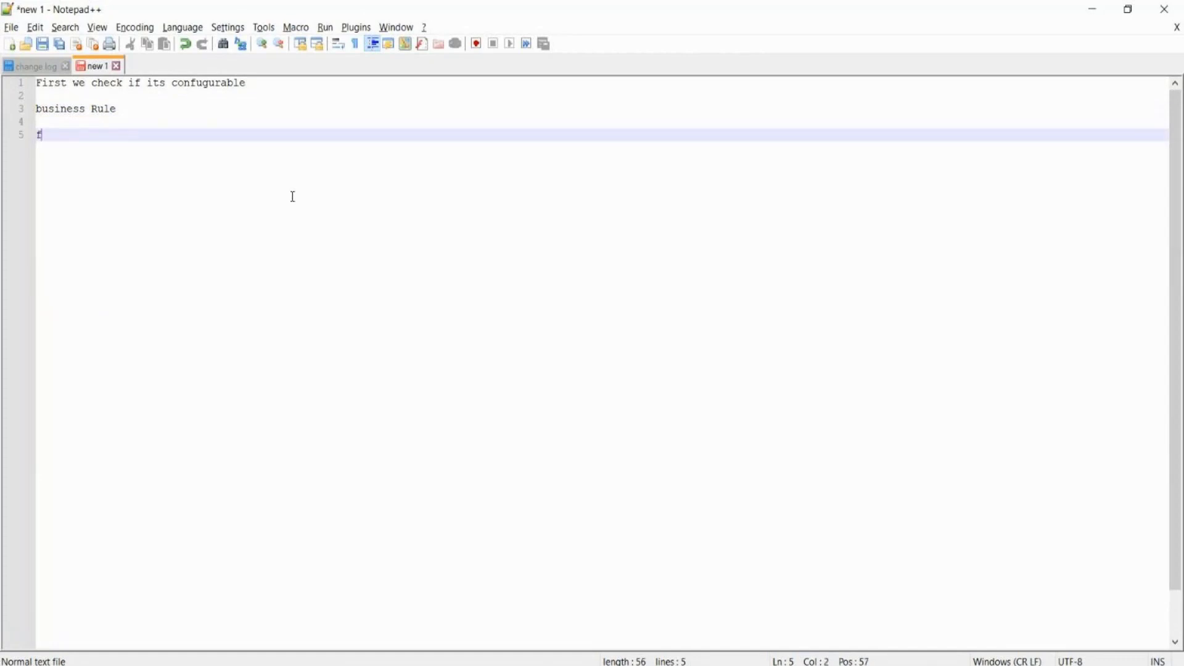
{"action": "key", "text": "BackSpace"}
{"action": "type", "text": "if the "}
{"action": "type", "text": "red"}
{"action": "key", "text": "BackSpace"}
{"action": "key", "text": "BackSpace"}
{"action": "key", "text": "BackSpace"}
{"action": "type", "text": "reu"}
{"action": "key", "text": "BackSpace"}
{"action": "type", "text": "qeust"}
{"action": "key", "text": "BackSpace"}
{"action": "key", "text": "BackSpace"}
{"action": "key", "text": "BackSpace"}
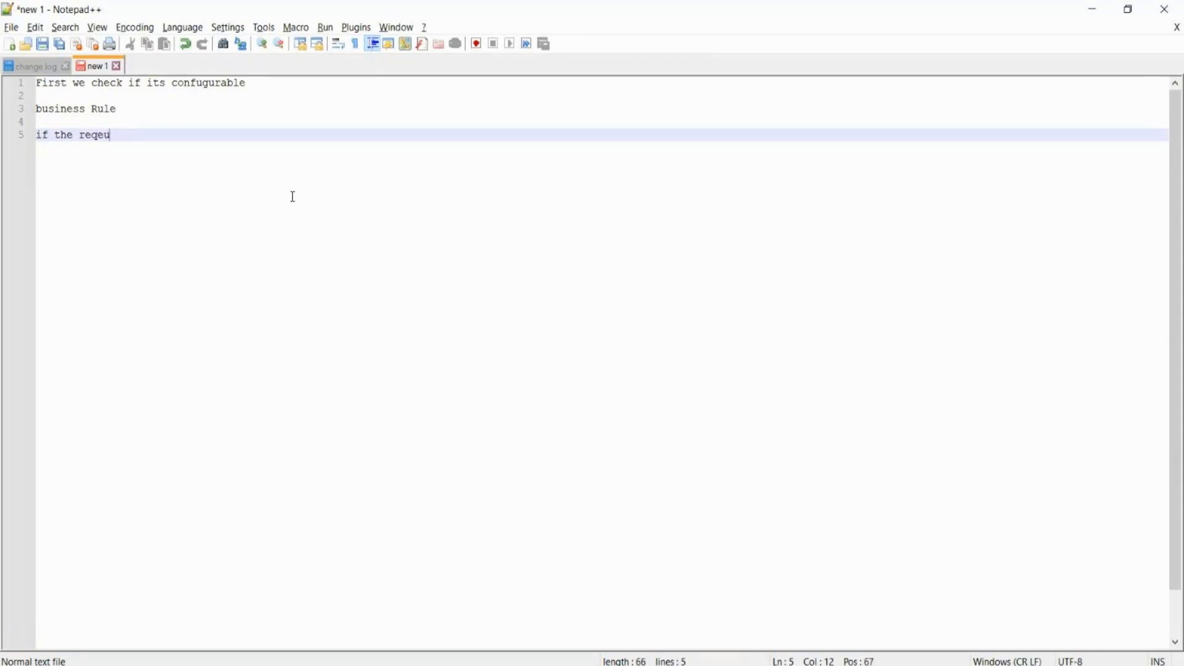
{"action": "key", "text": "BackSpace"}
{"action": "key", "text": "BackSpace"}
{"action": "type", "text": "uest"}
{"action": "type", "text": " si"}
{"action": "key", "text": "BackSpace"}
{"action": "key", "text": "BackSpace"}
{"action": "type", "text": "is asset ad"}
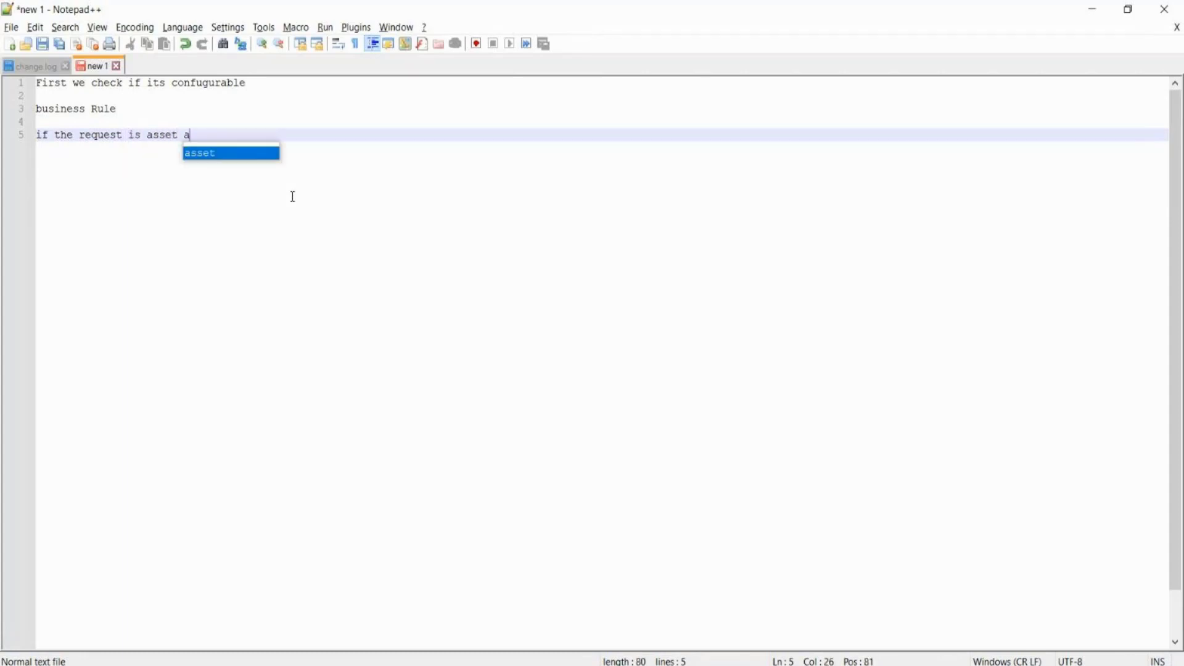
{"action": "key", "text": "BackSpace"}
{"action": "key", "text": "BackSpace"}
{"action": "type", "text": "adm"}
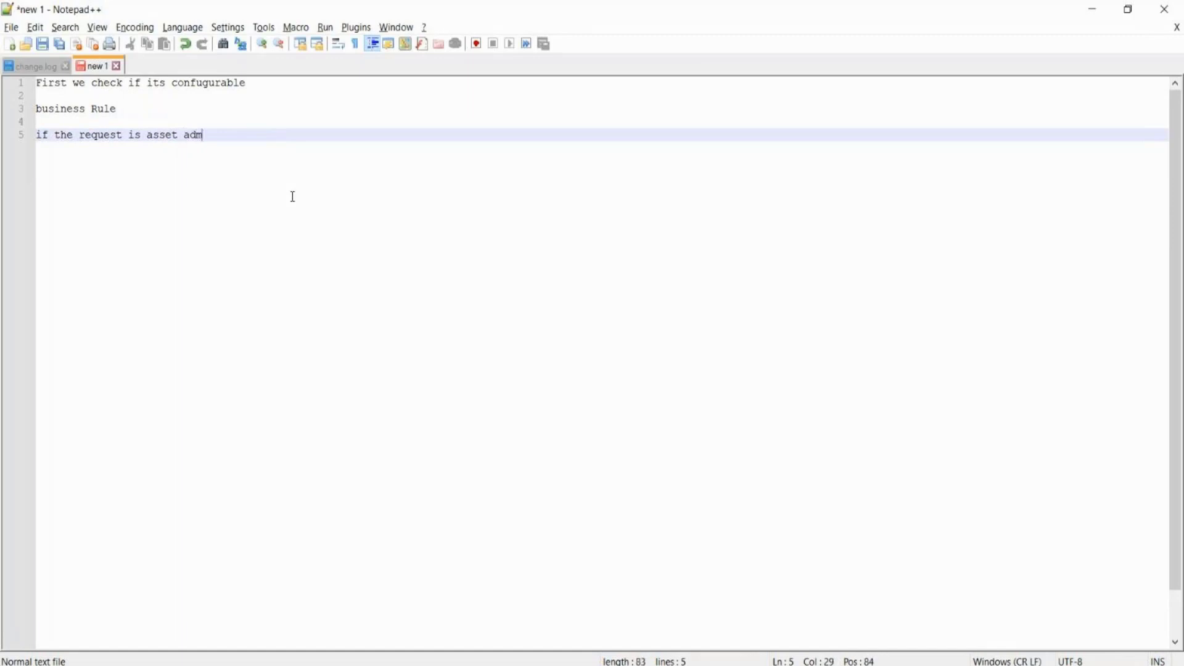
{"action": "type", "text": "in mgmt, the r"}
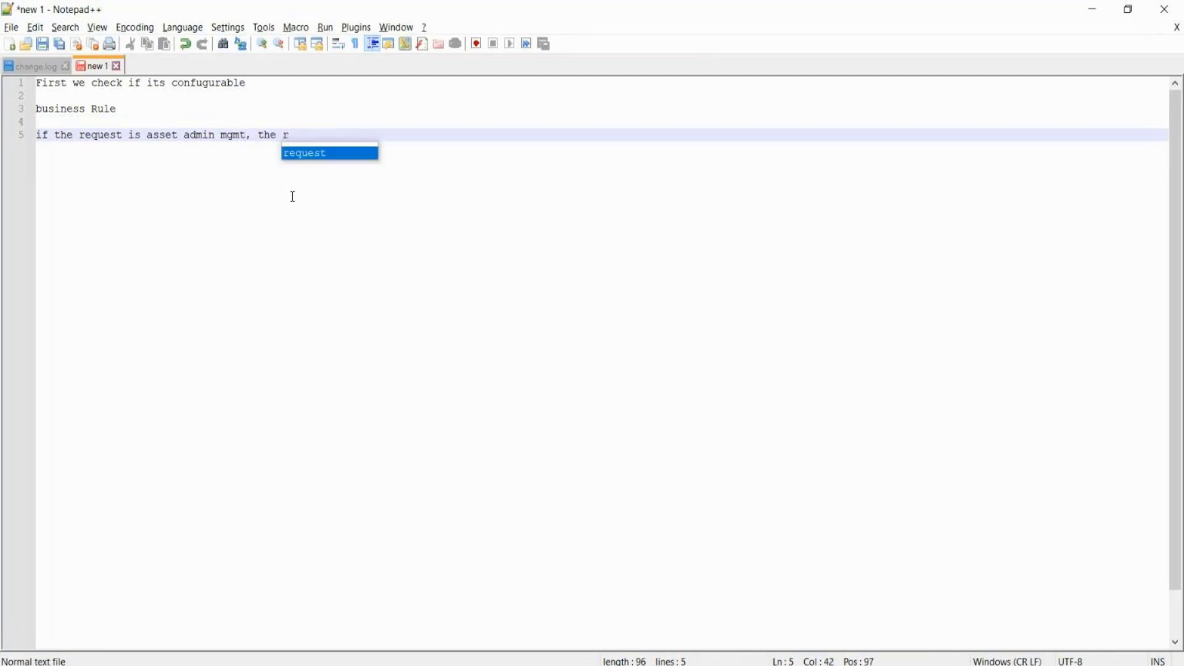
Complete the requirement line with "the request should get assigned to asset admin team" and start a new line
{"action": "type", "text": "equest"}
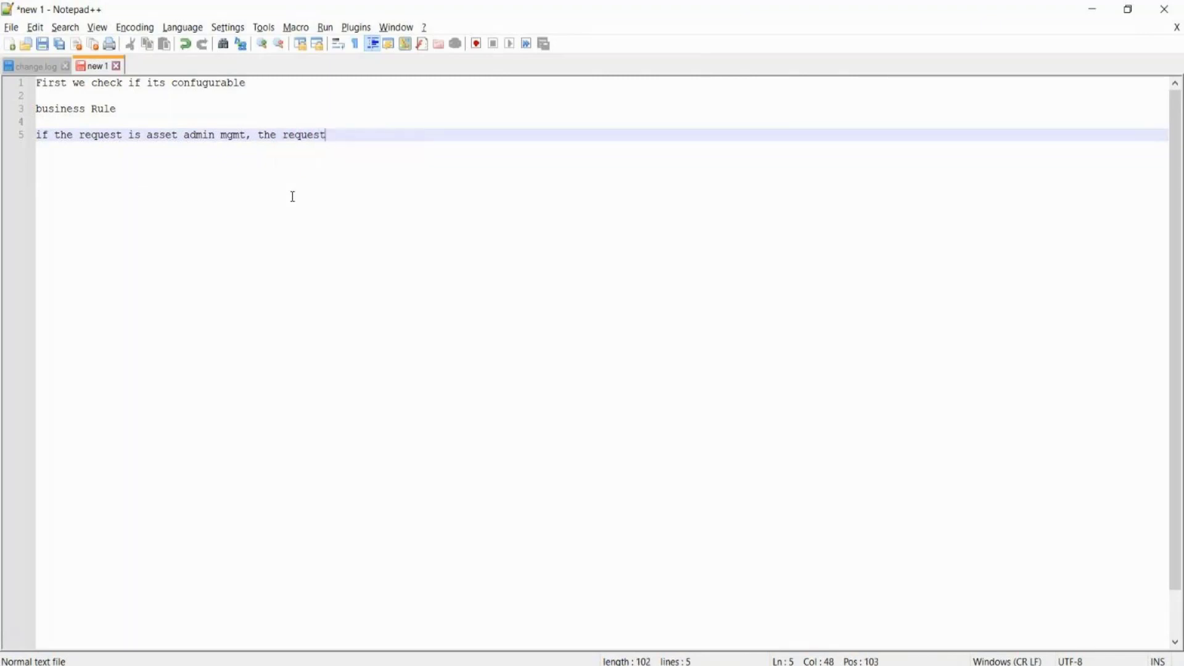
{"action": "type", "text": " should gt"}
{"action": "key", "text": "BackSpace"}
{"action": "key", "text": "BackSpace"}
{"action": "type", "text": "et assi"}
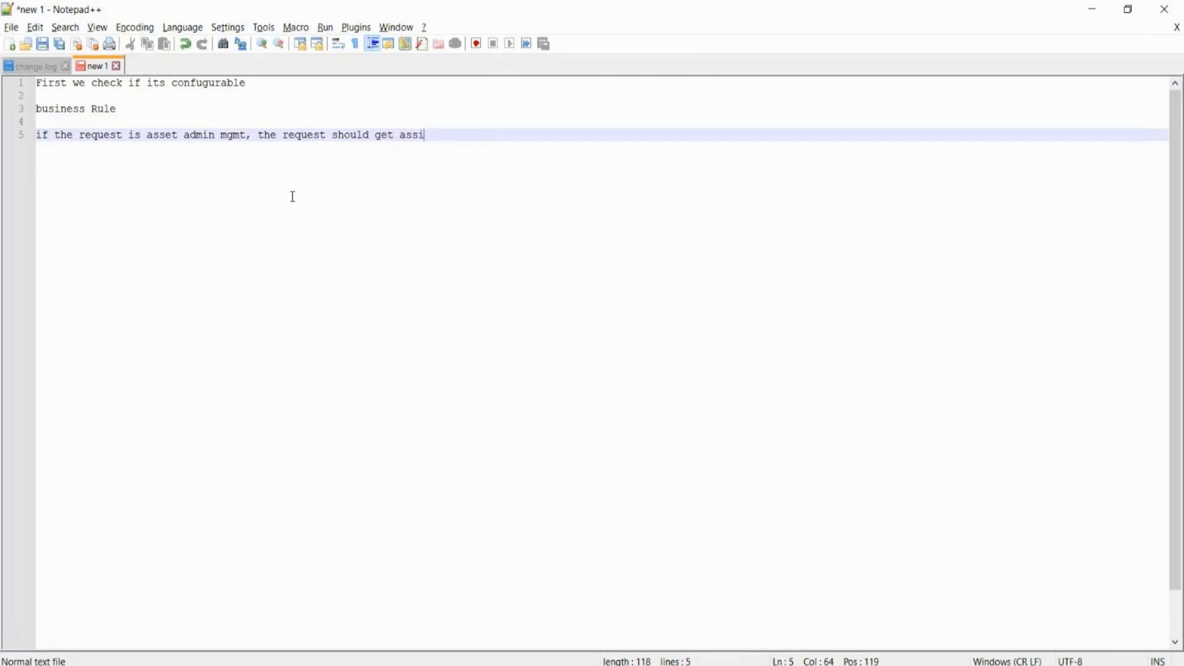
{"action": "type", "text": "gned to ass"}
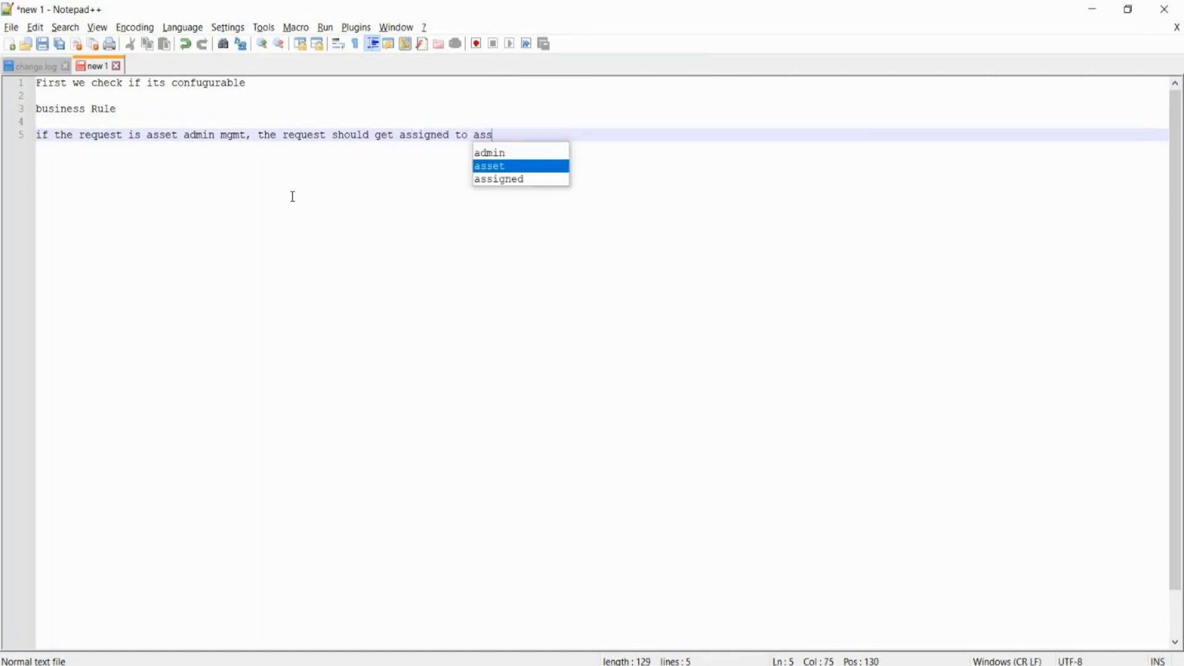
{"action": "key", "text": "Return"}
{"action": "type", "text": "ad"}
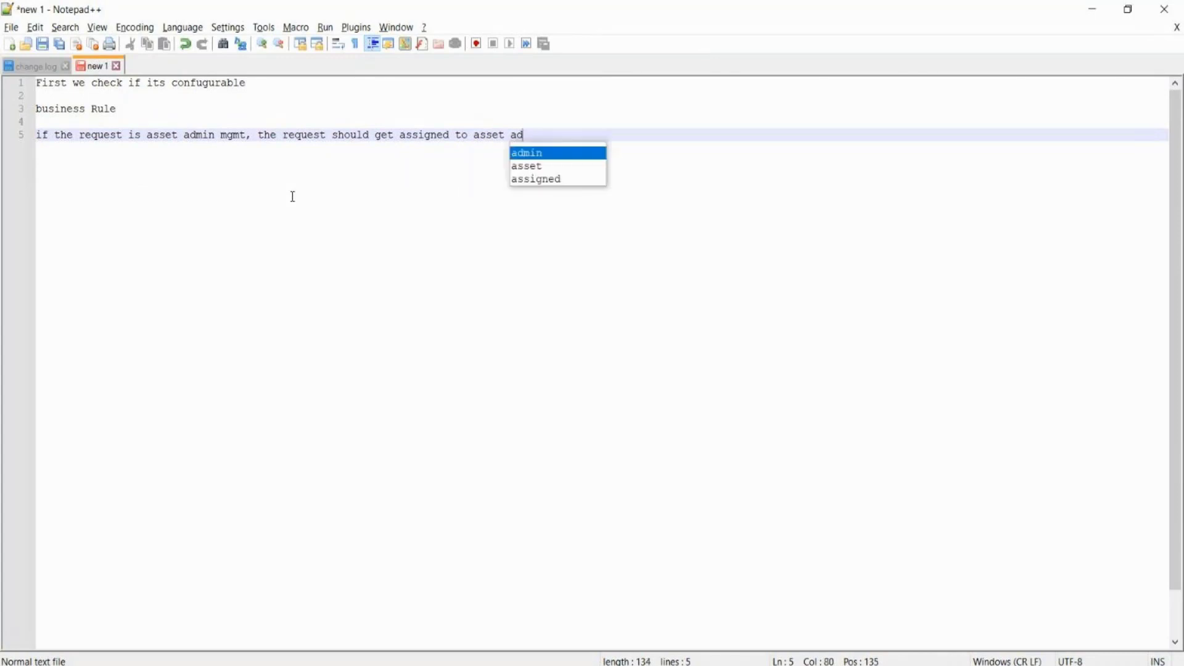
{"action": "type", "text": "min team"}
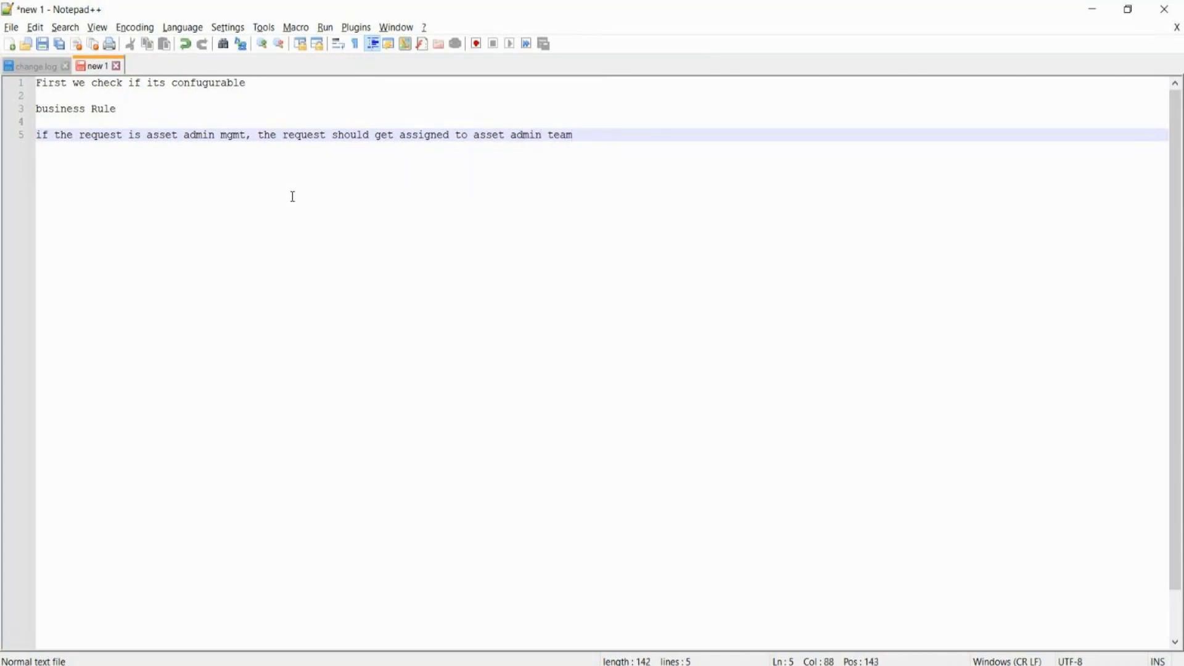
{"action": "key", "text": "Return"}
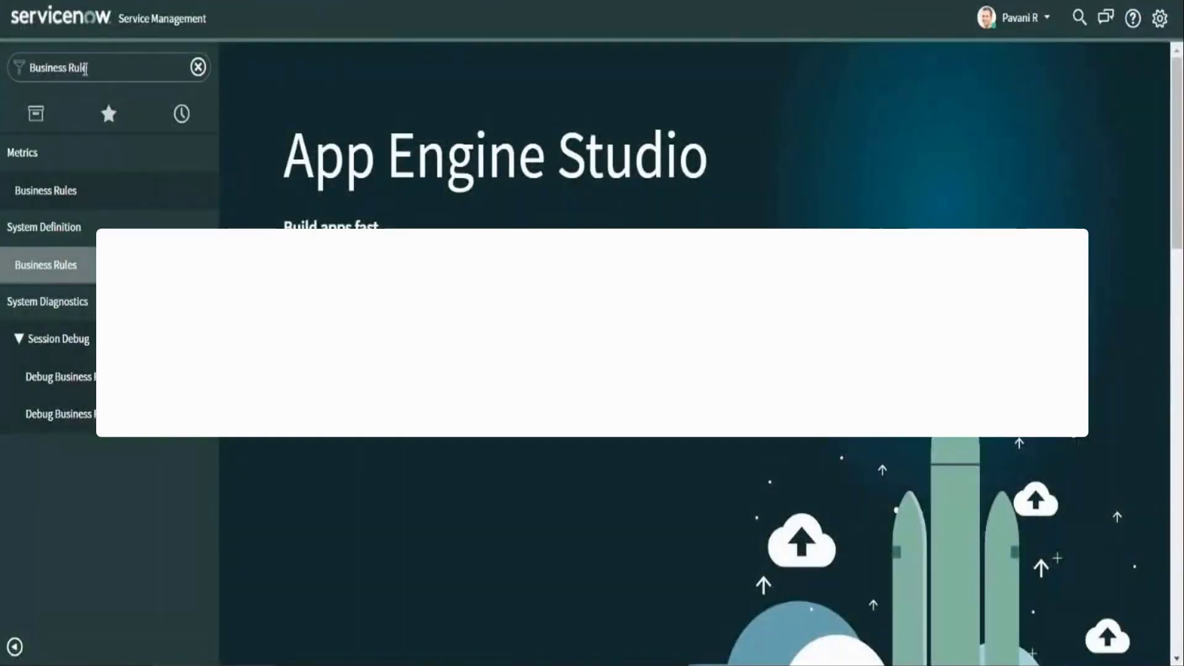
Switch to ServiceNow, filter the navigator for "Asset", and open the existing record under Asset Management Admins
{"action": "triple_click", "coordinate": [92, 74]}
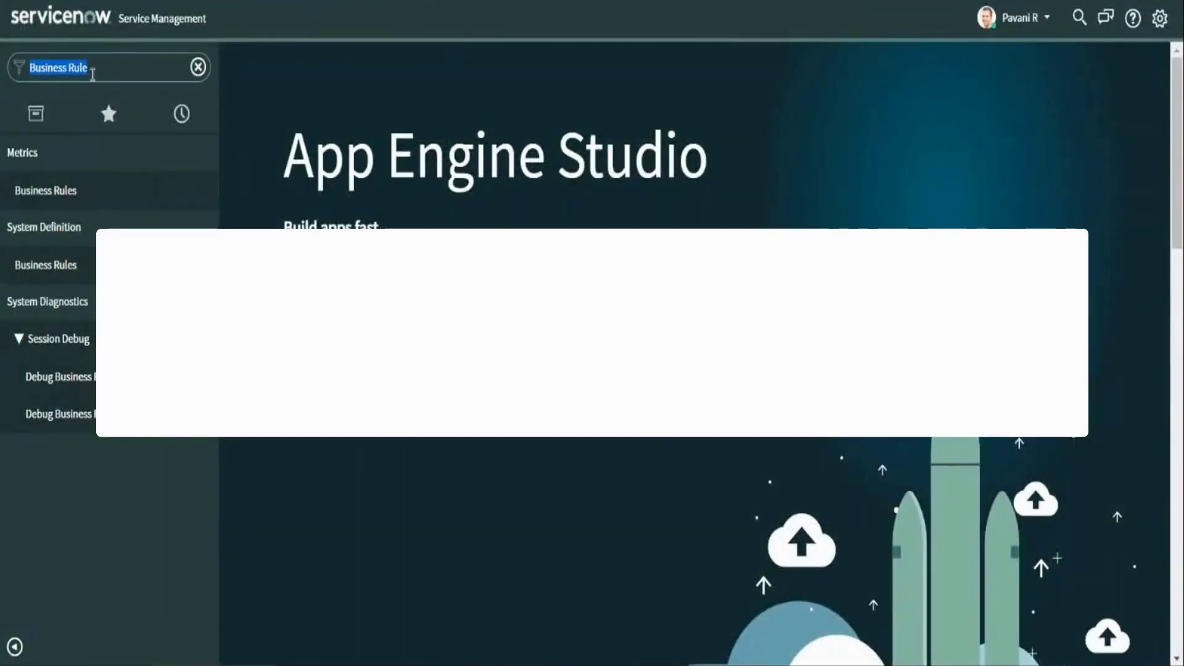
{"action": "key", "text": "BackSpace"}
{"action": "type", "text": "A"}
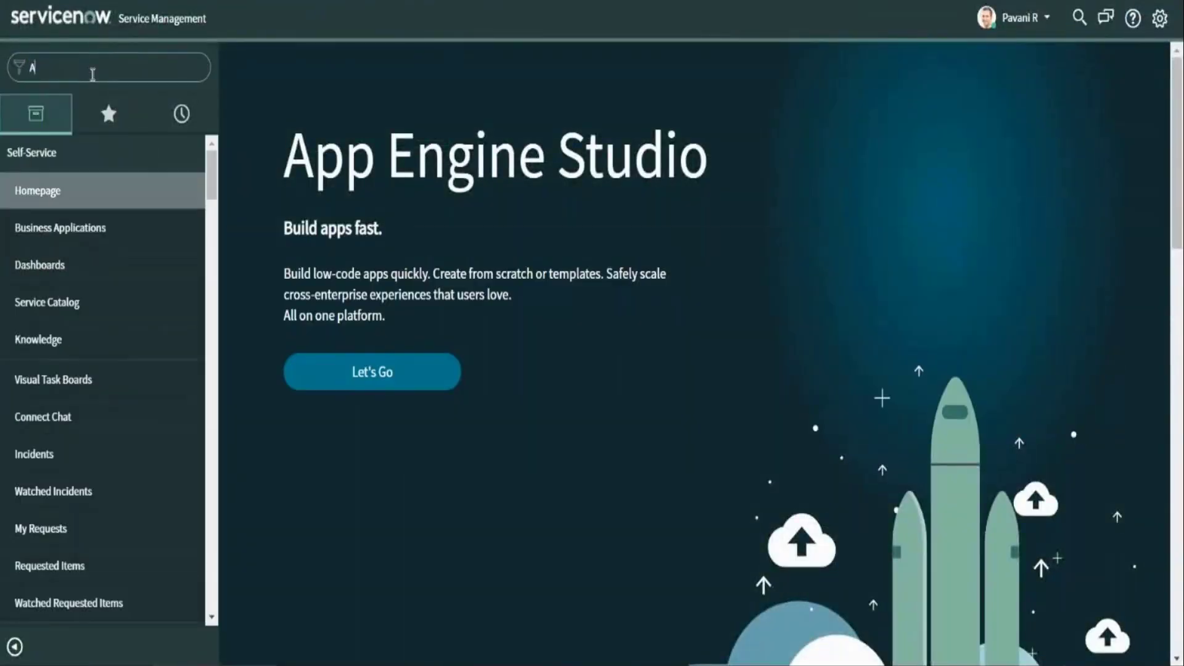
{"action": "type", "text": "sset"}
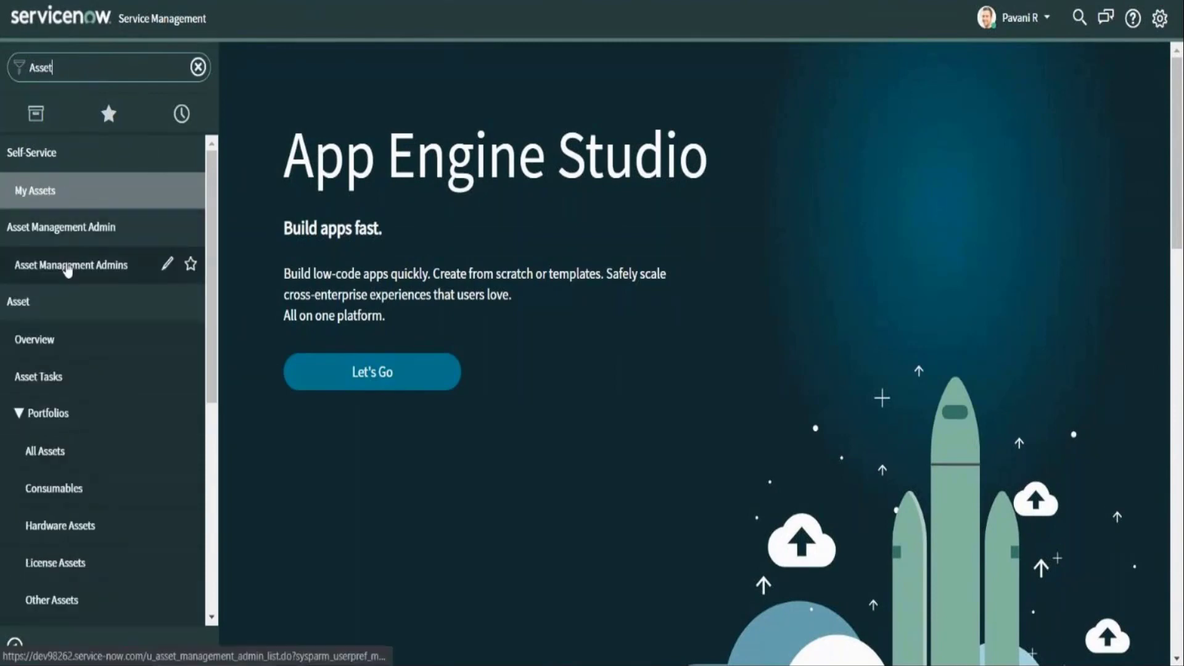
{"action": "left_click", "coordinate": [68, 269]}
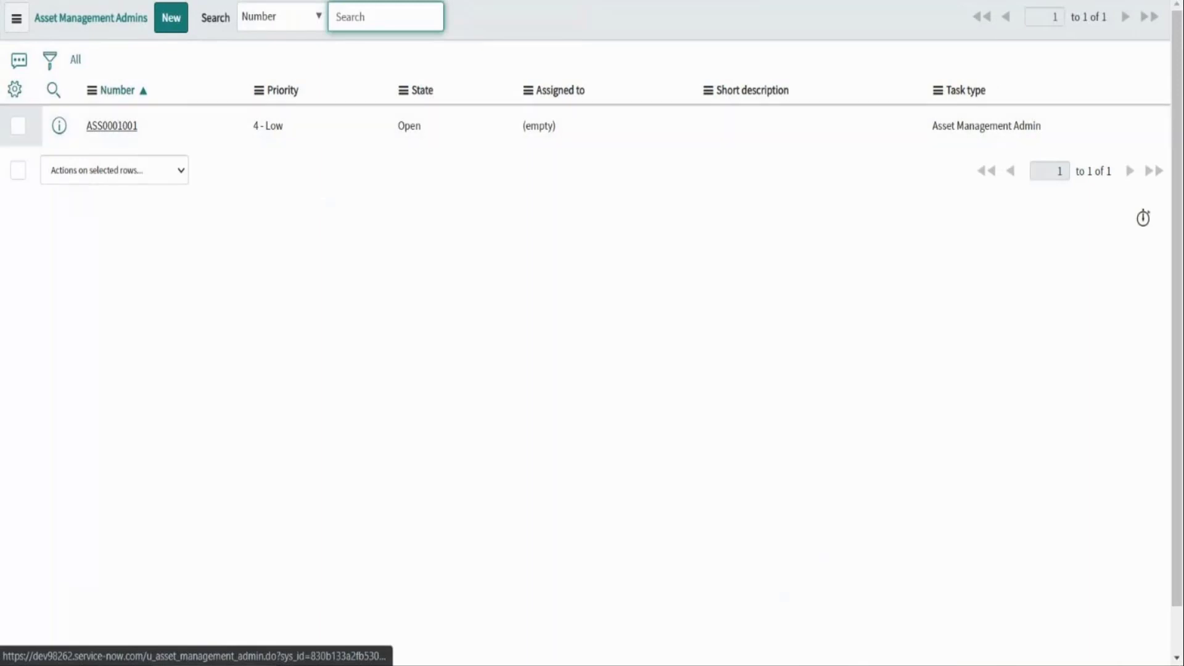
{"action": "left_click", "coordinate": [111, 126]}
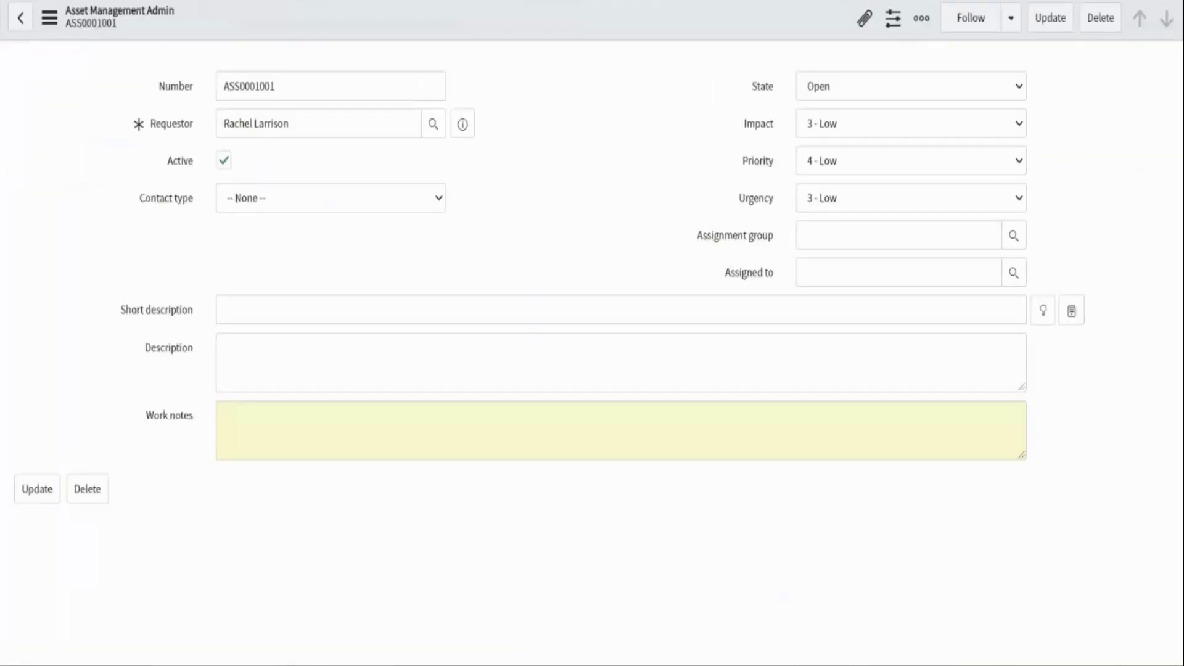
{"action": "left_click", "coordinate": [808, 244]}
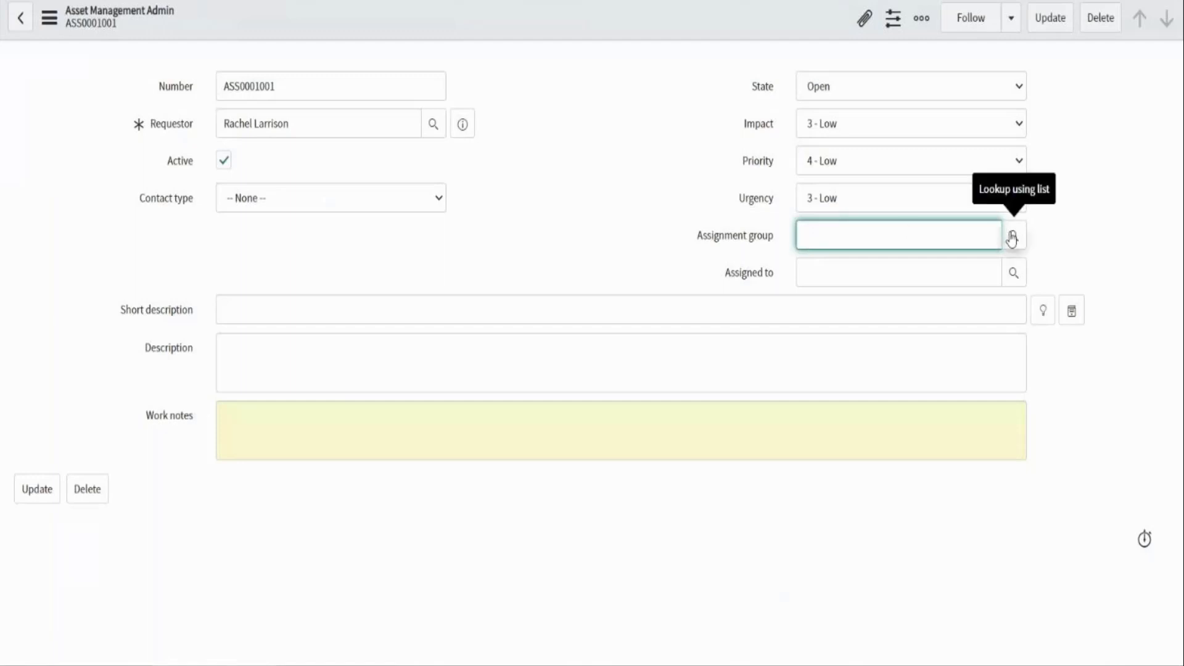
{"action": "type", "text": "Ass"}
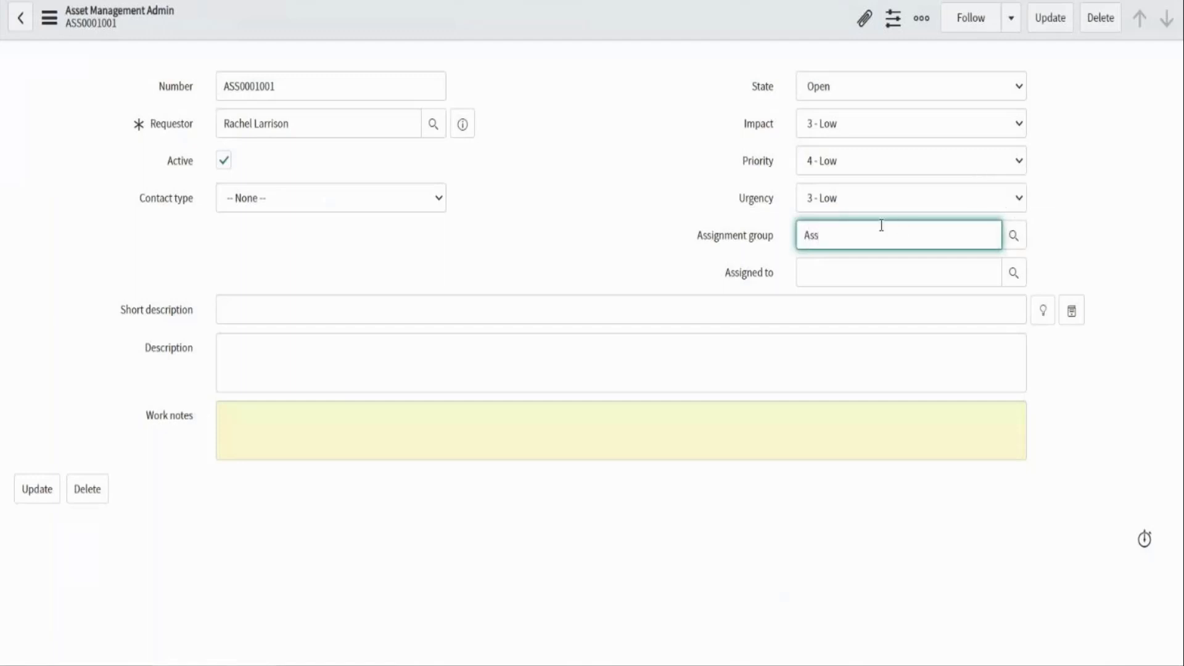
{"action": "type", "text": "ett"}
{"action": "key", "text": "BackSpace"}
{"action": "key", "text": "BackSpace"}
{"action": "key", "text": "BackSpace"}
{"action": "key", "text": "BackSpace"}
{"action": "key", "text": "BackSpace"}
{"action": "key", "text": "BackSpace"}
Look up the available assignment groups for the asset record and locate Help Desk
{"action": "left_click", "coordinate": [1014, 243]}
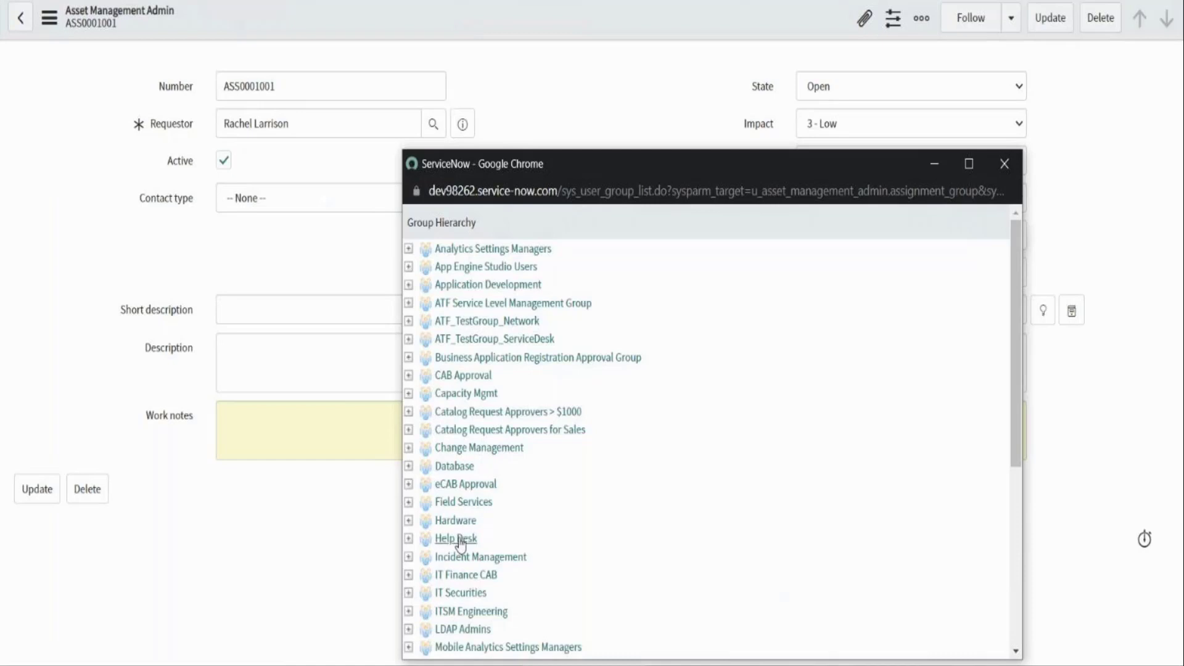
{"action": "left_click_drag", "start_coordinate": [483, 542], "coordinate": [434, 541]}
{"action": "left_click", "coordinate": [439, 538]}
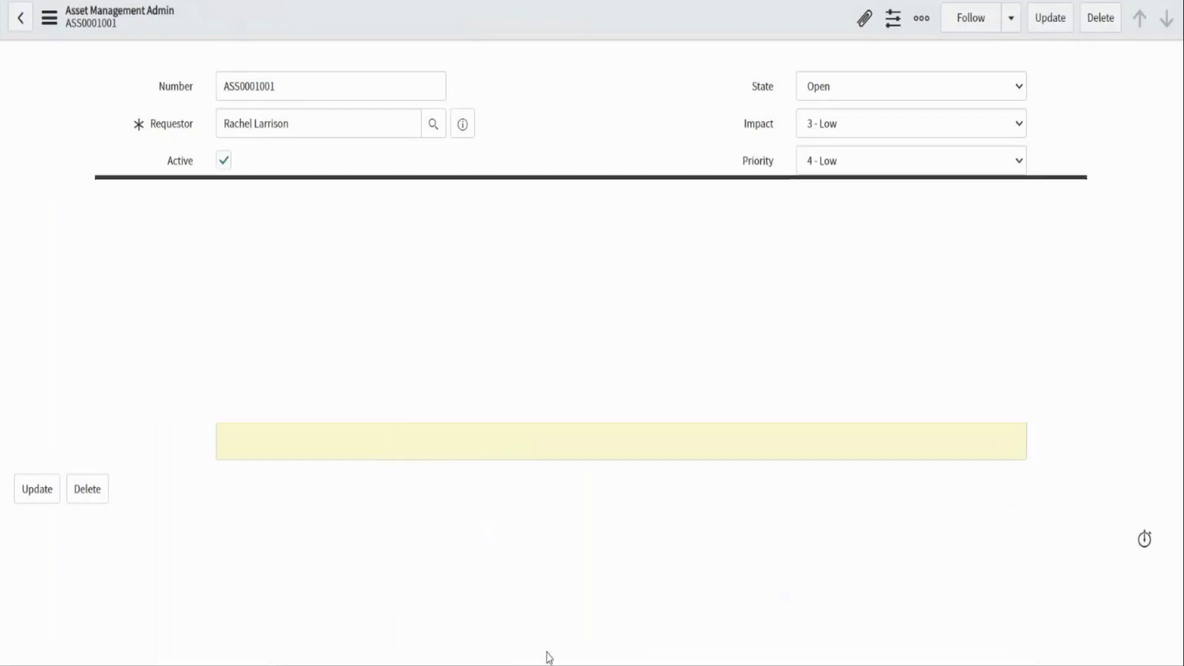
Switch to Notepad++ and replace "asset admin team" with "help desk" in the requirement line
{"action": "left_click", "coordinate": [496, 662]}
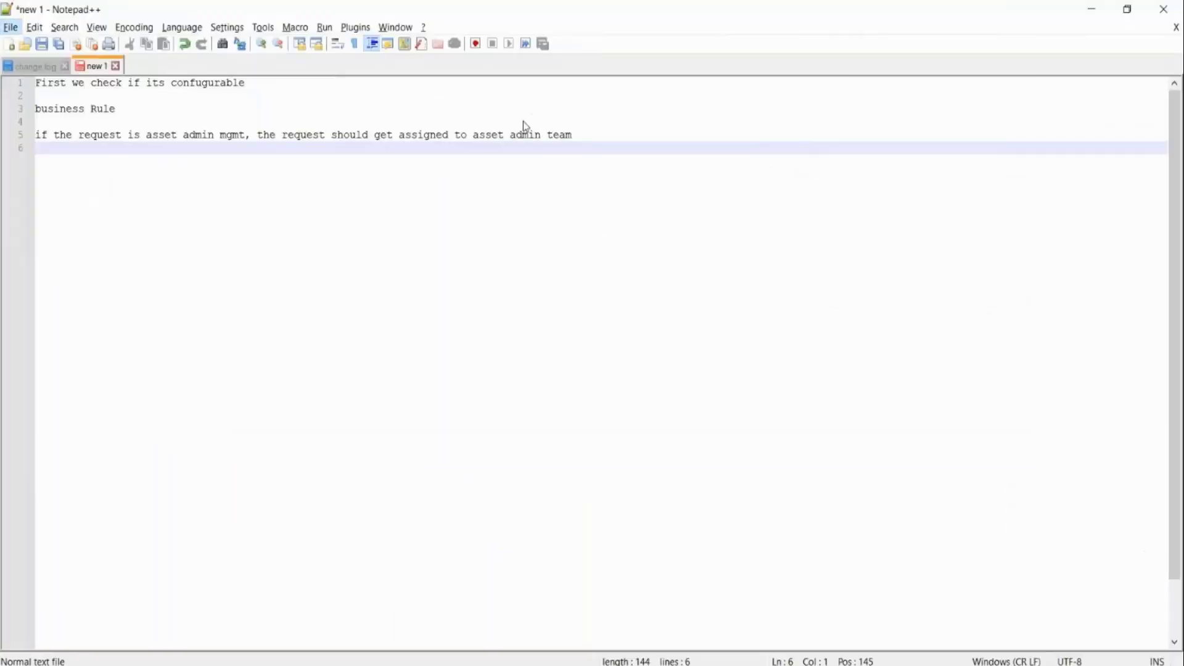
{"action": "left_click_drag", "start_coordinate": [586, 135], "coordinate": [574, 135]}
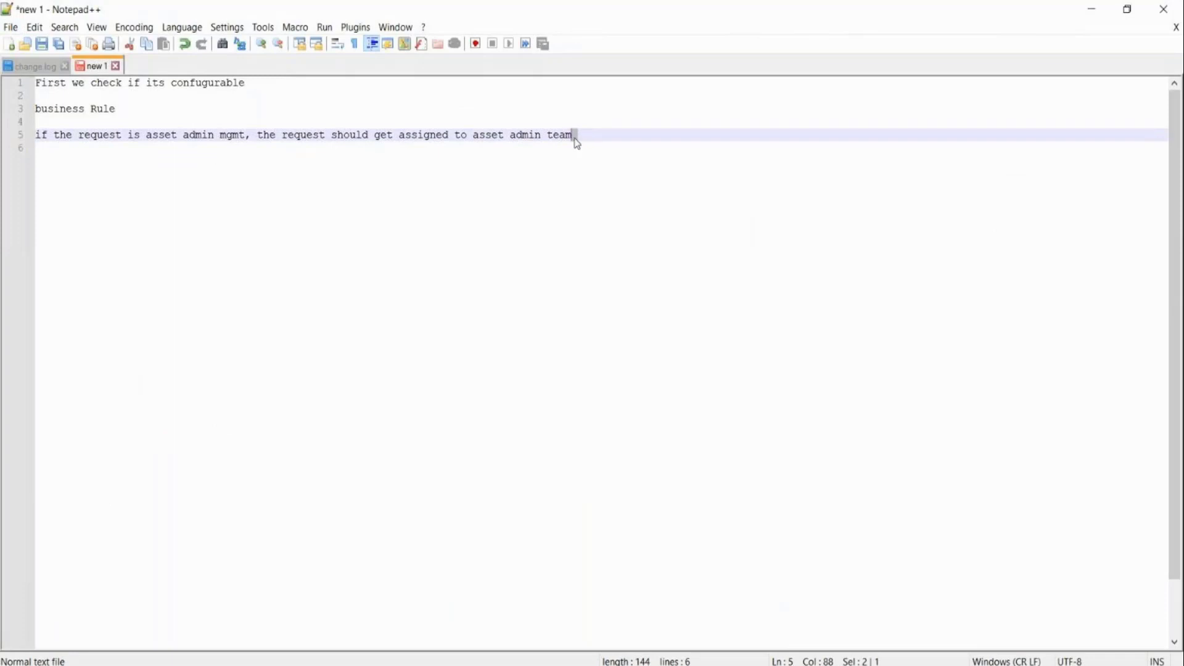
{"action": "left_click_drag", "start_coordinate": [473, 137], "coordinate": [576, 140]}
{"action": "type", "text": "help de"}
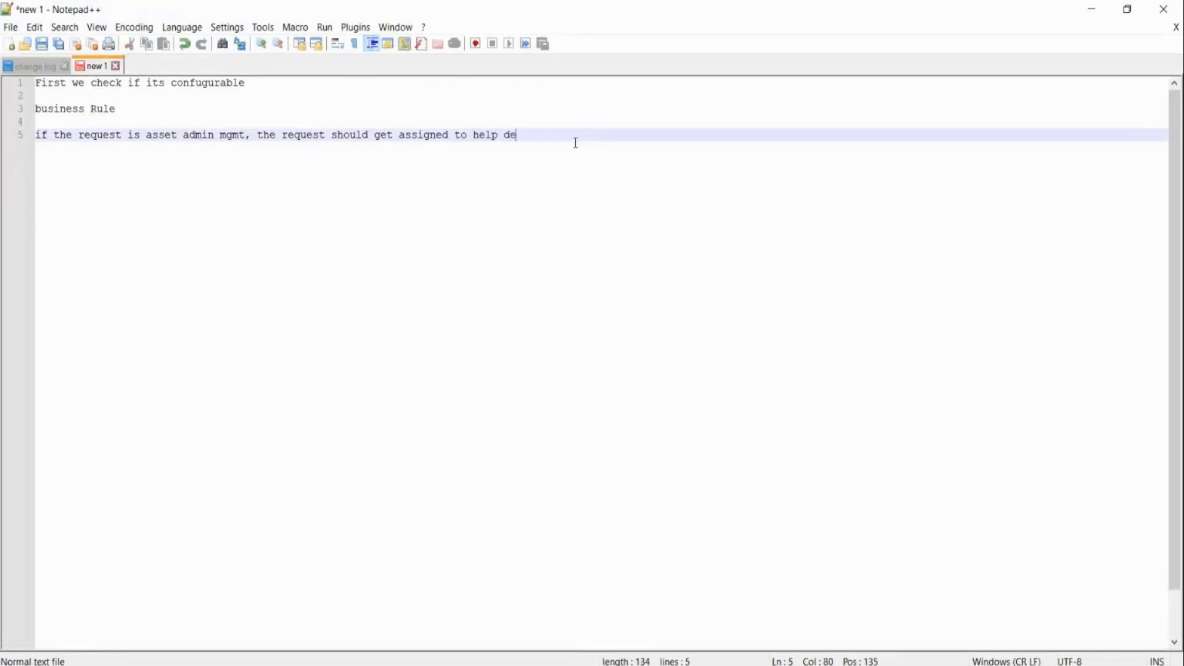
{"action": "type", "text": "sk"}
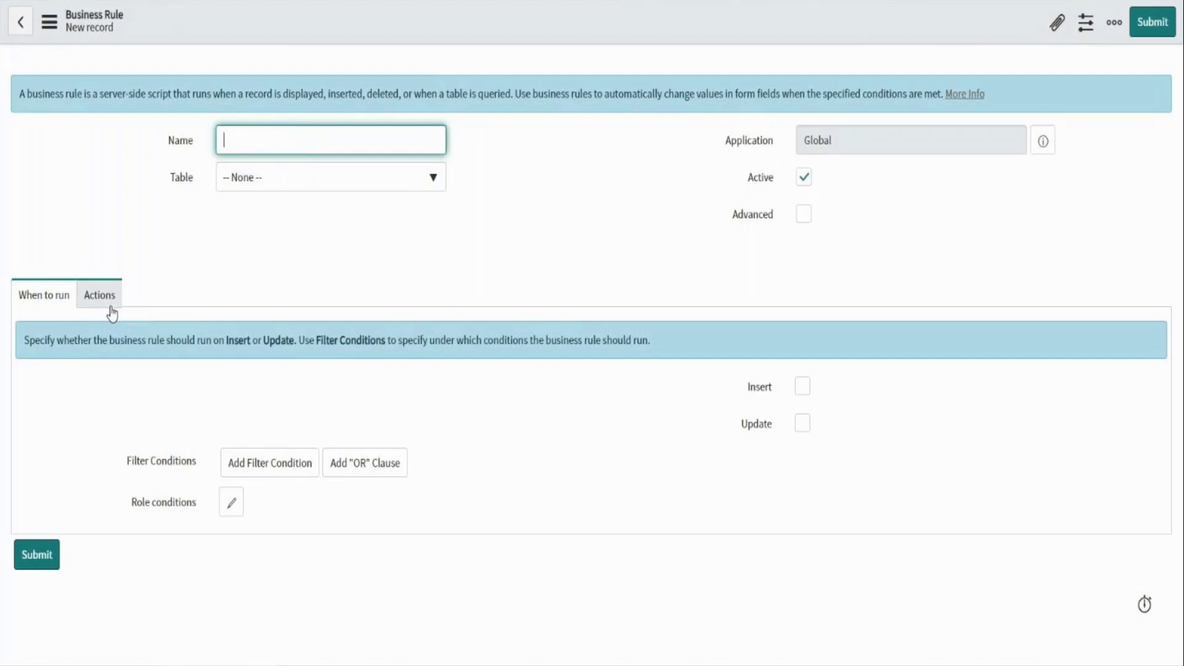
Switch back to the new business rule form in ServiceNow and name the rule "Set Assignment Group"
{"action": "type", "text": "A"}
{"action": "type", "text": "et Assig"}
{"action": "type", "text": "nemn"}
{"action": "key", "text": "BackSpace"}
{"action": "type", "text": "en"}
{"action": "key", "text": "BackSpace"}
{"action": "key", "text": "BackSpace"}
{"action": "key", "text": "BackSpace"}
{"action": "key", "text": "BackSpace"}
{"action": "type", "text": "ment"}
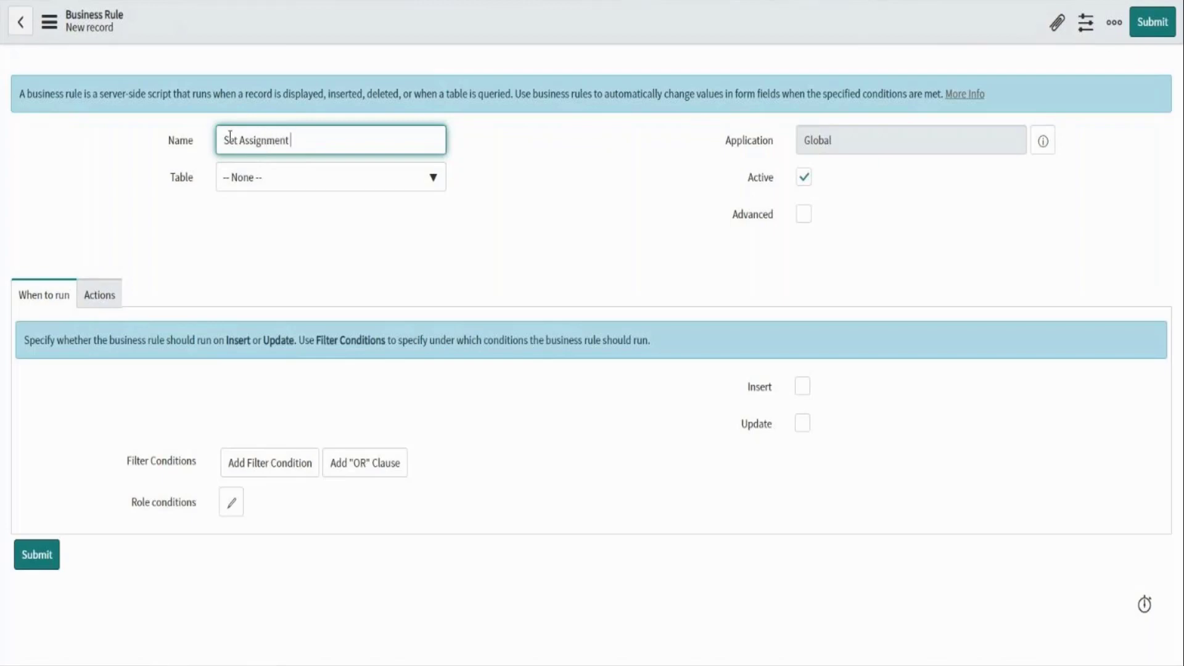
{"action": "left_click", "coordinate": [296, 148]}
{"action": "type", "text": "Group"}
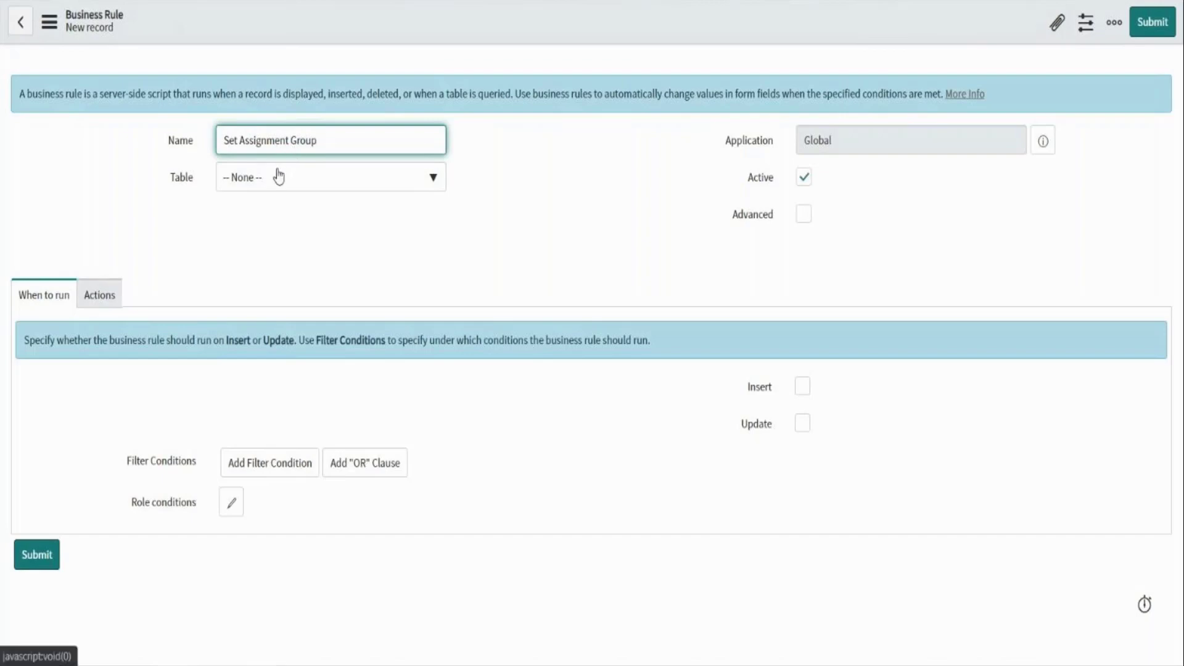
Set the business rule's table to Asset Management Admin [u_asset_management_admin] and enable the Advanced option
{"action": "left_click", "coordinate": [279, 178]}
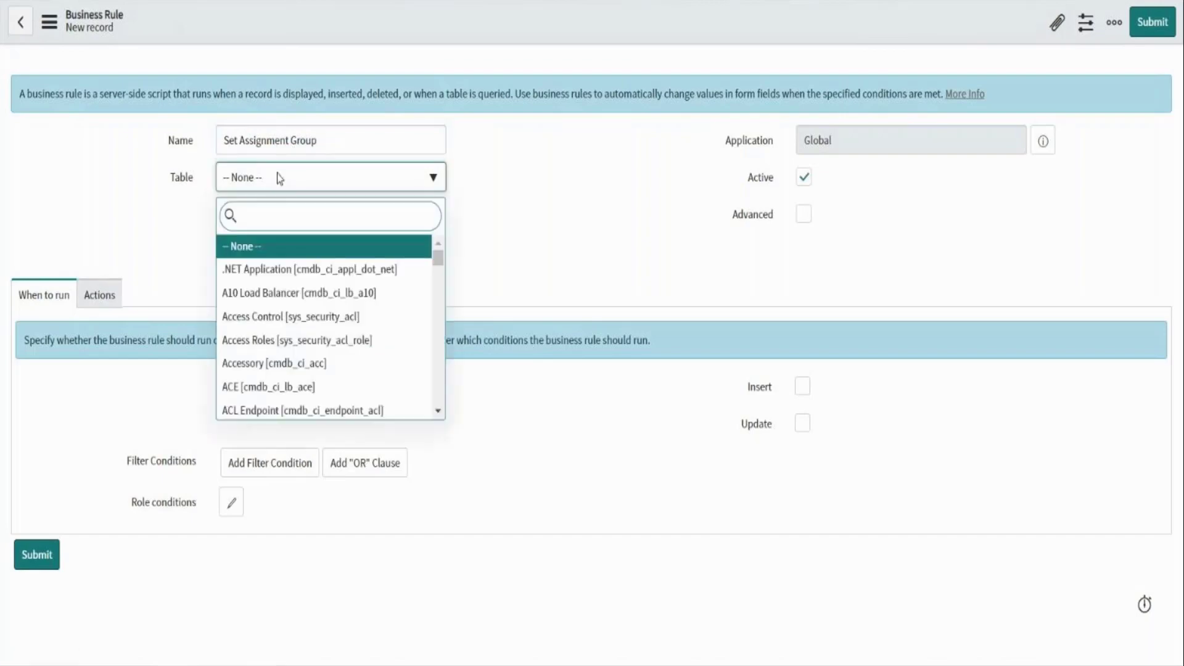
{"action": "type", "text": "Asset"}
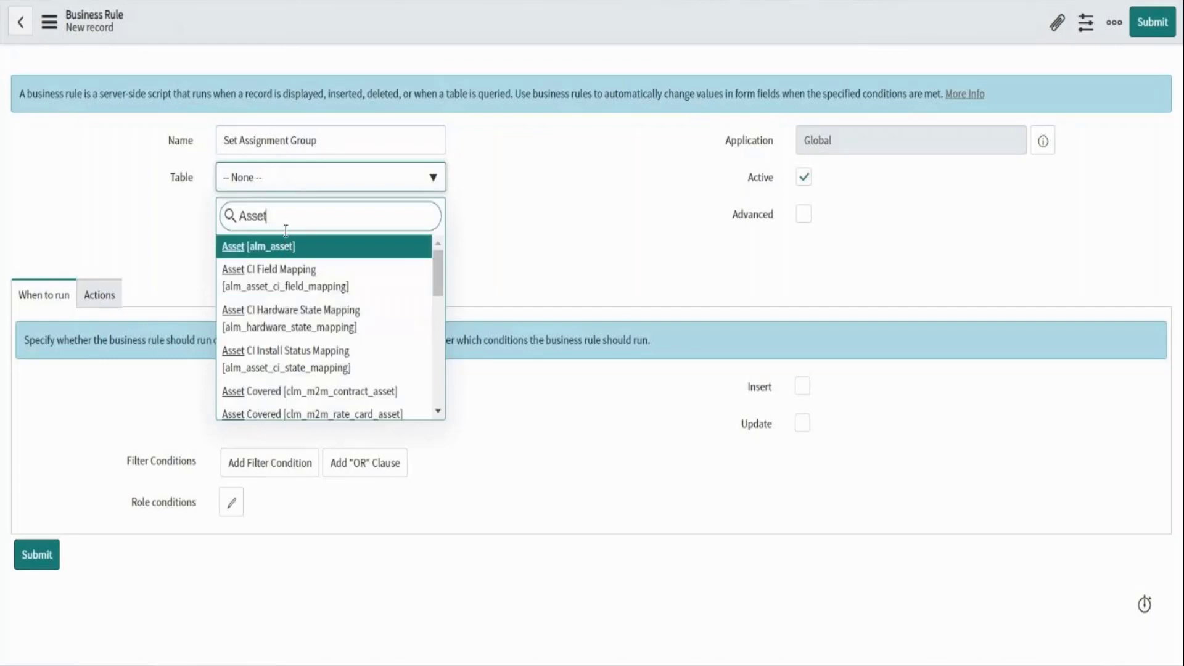
{"action": "type", "text": " Man"}
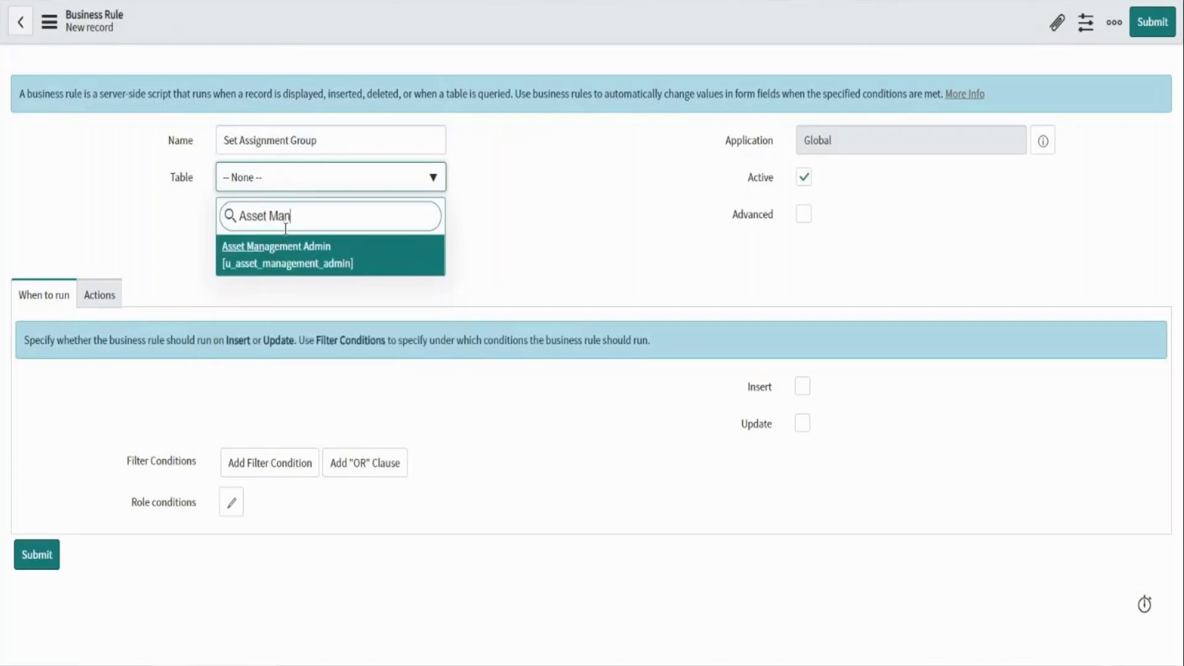
{"action": "left_click", "coordinate": [269, 267]}
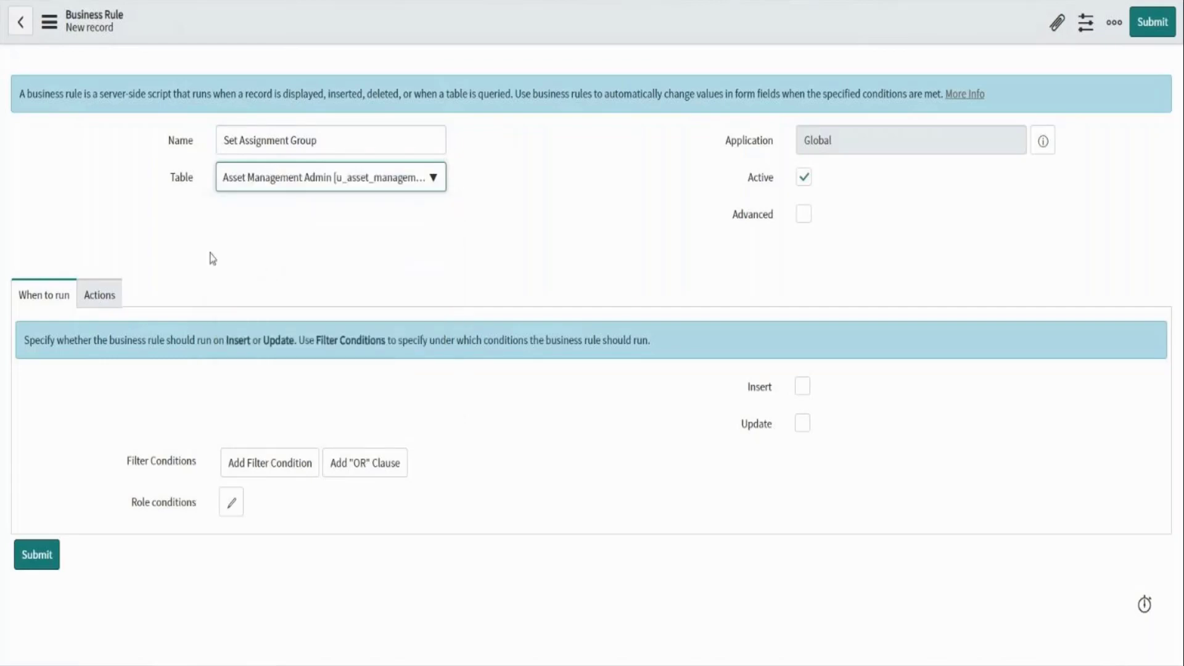
{"action": "left_click", "coordinate": [804, 216]}
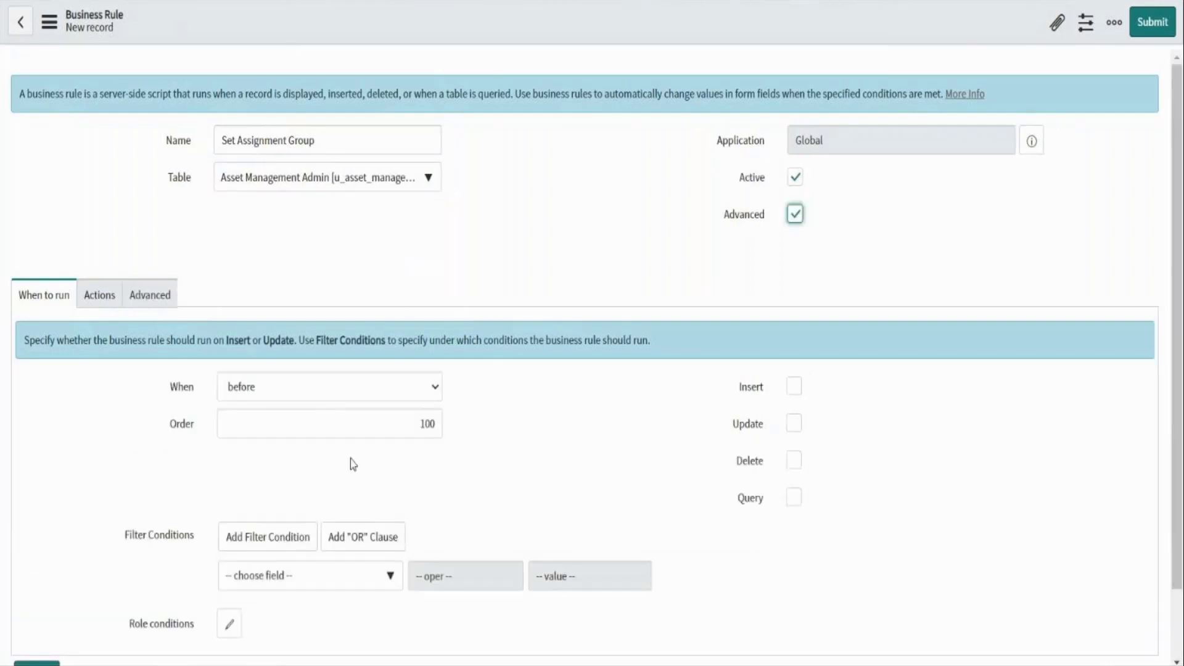
Make the business rule run when a record is inserted
{"action": "scroll", "coordinate": [352, 463], "scroll_direction": "down", "scroll_amount": 2}
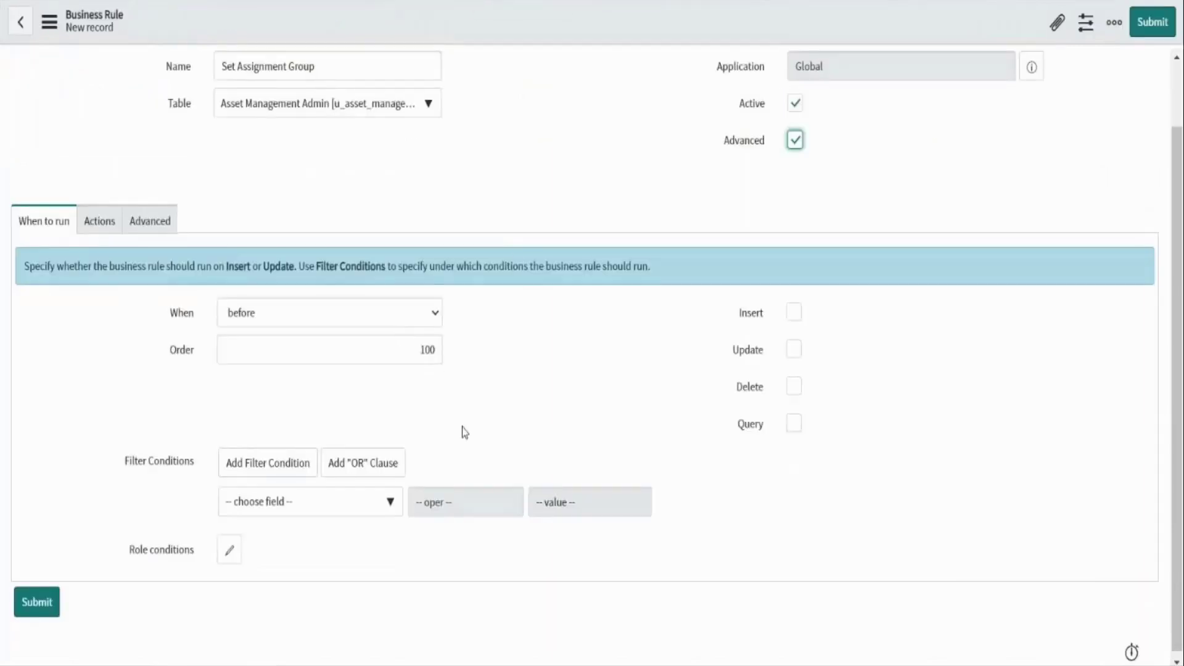
{"action": "scroll", "coordinate": [463, 432], "scroll_direction": "up", "scroll_amount": 1}
{"action": "scroll", "coordinate": [463, 432], "scroll_direction": "down", "scroll_amount": 1}
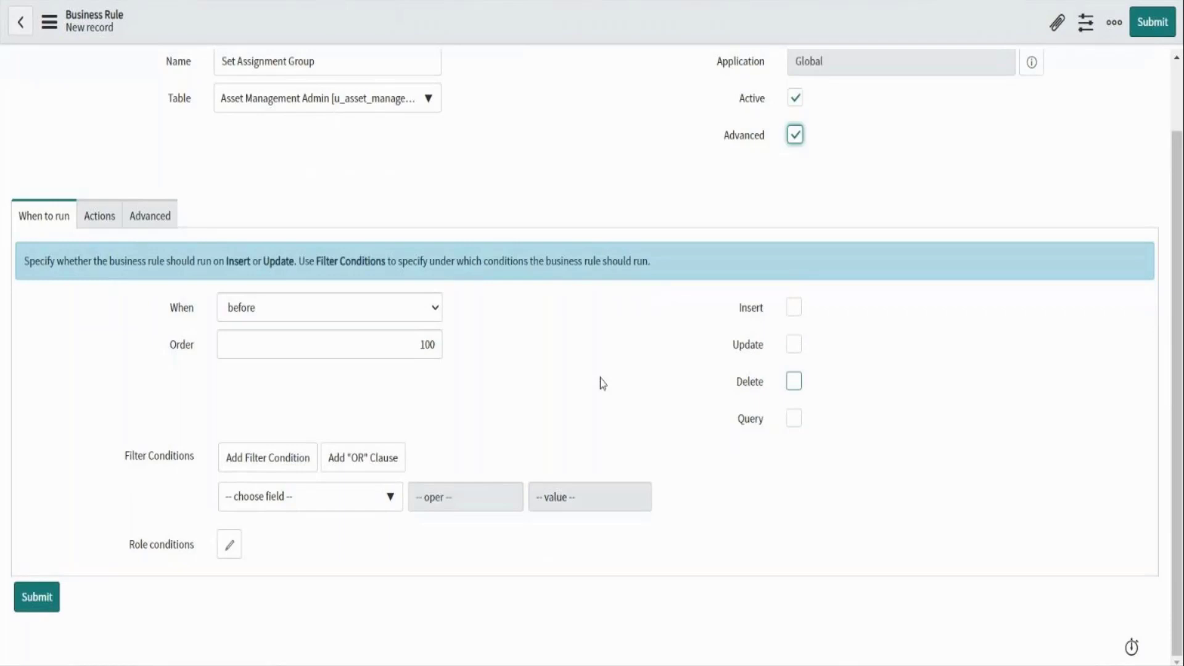
{"action": "left_click", "coordinate": [793, 310]}
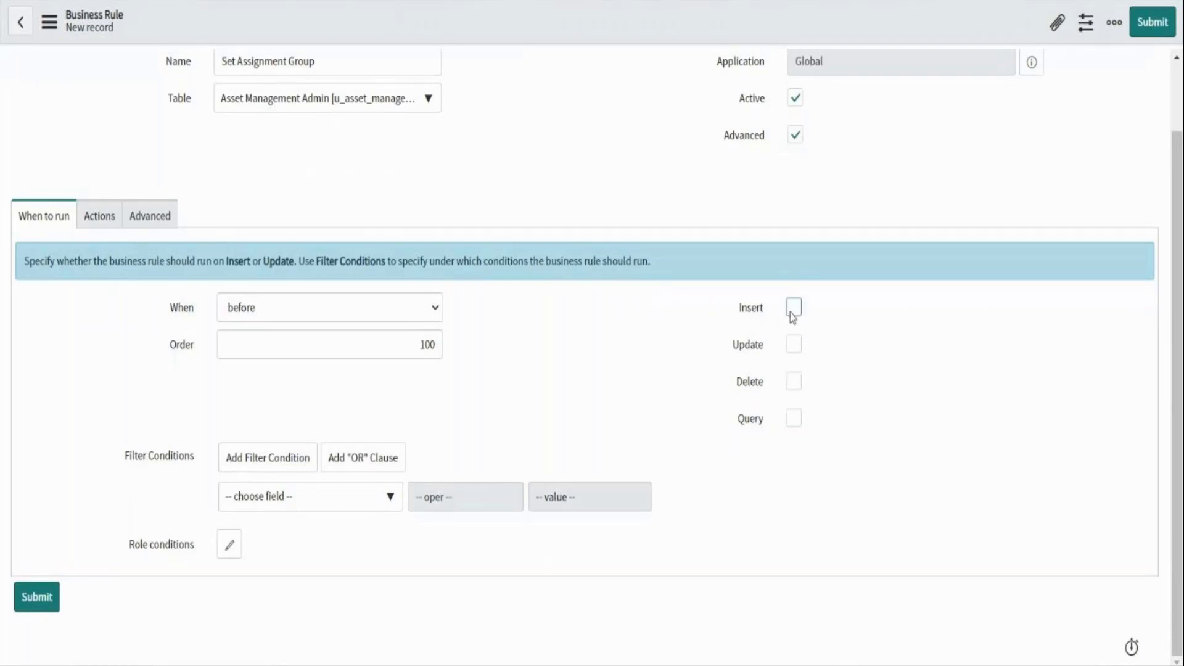
Add a filter condition to the business rule requiring that State is Open
{"action": "left_click", "coordinate": [320, 507]}
{"action": "type", "text": "Stat"}
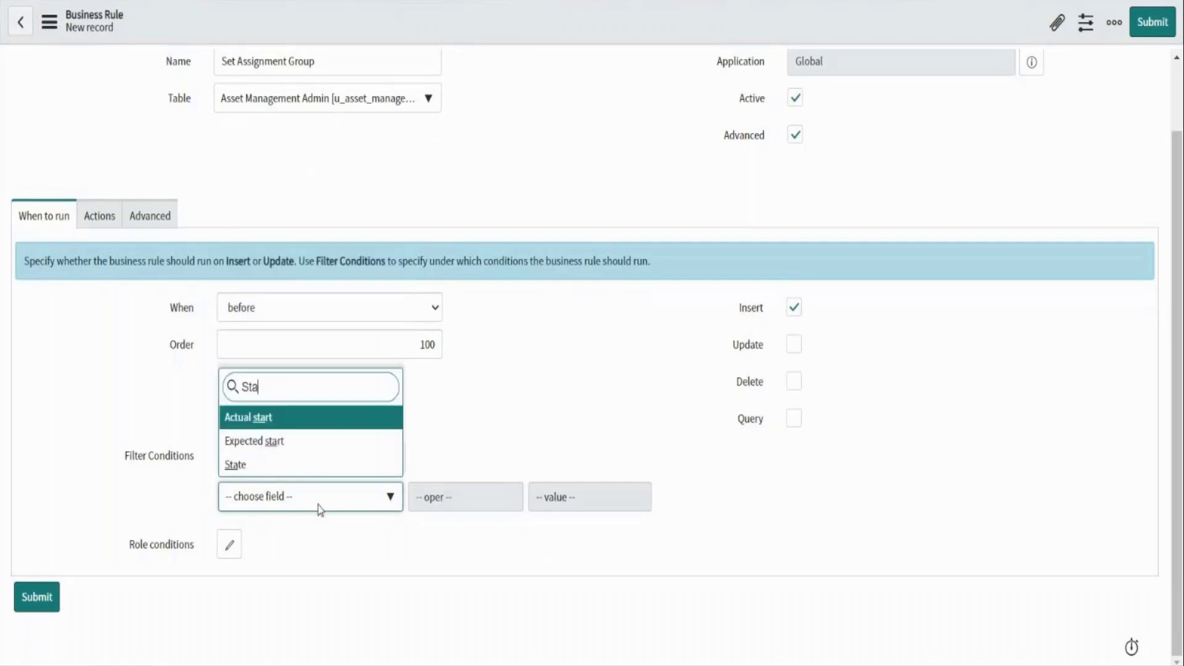
{"action": "left_click", "coordinate": [237, 465]}
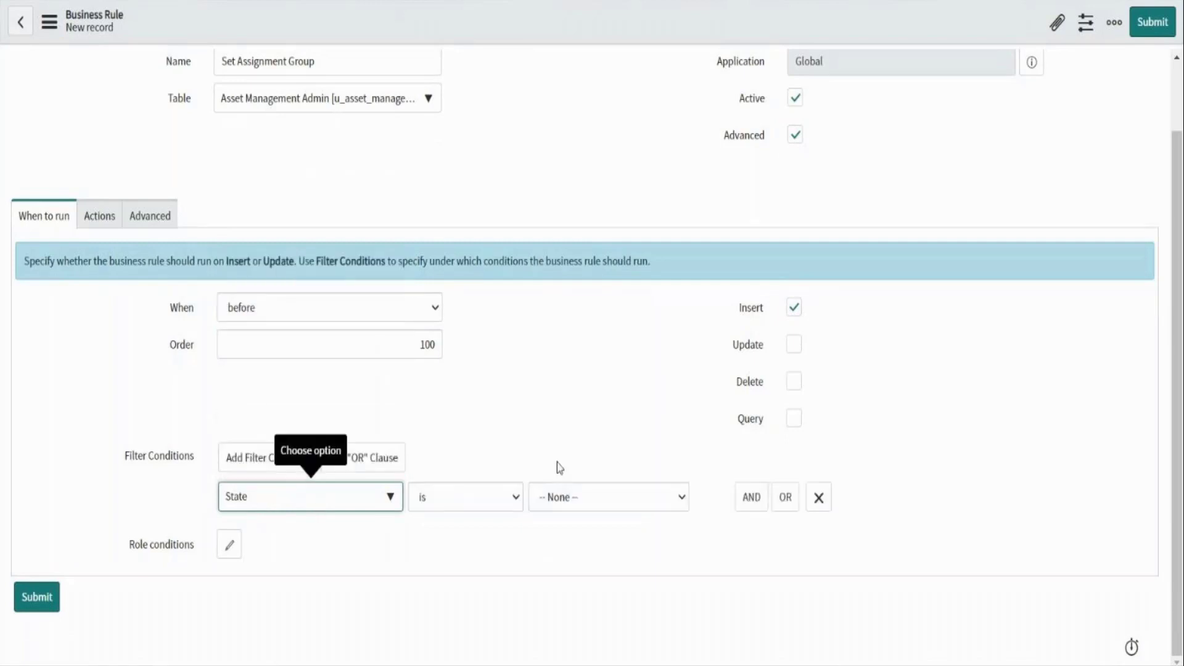
{"action": "left_click", "coordinate": [557, 497]}
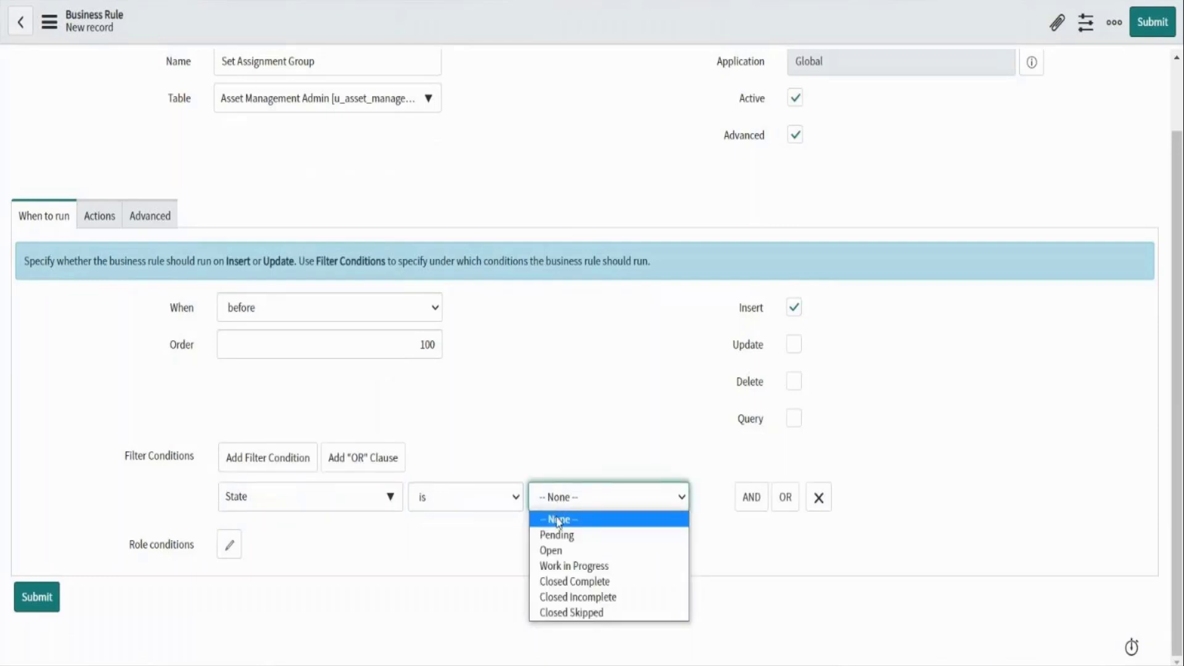
{"action": "left_click", "coordinate": [556, 551]}
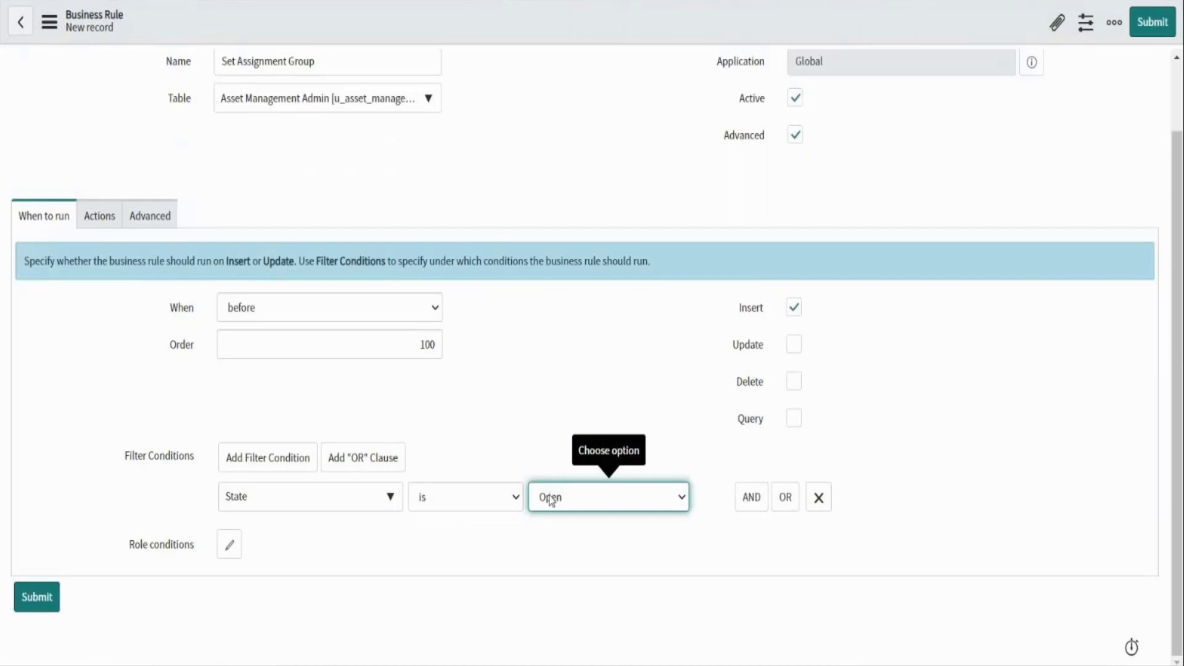
{"action": "left_click", "coordinate": [551, 499]}
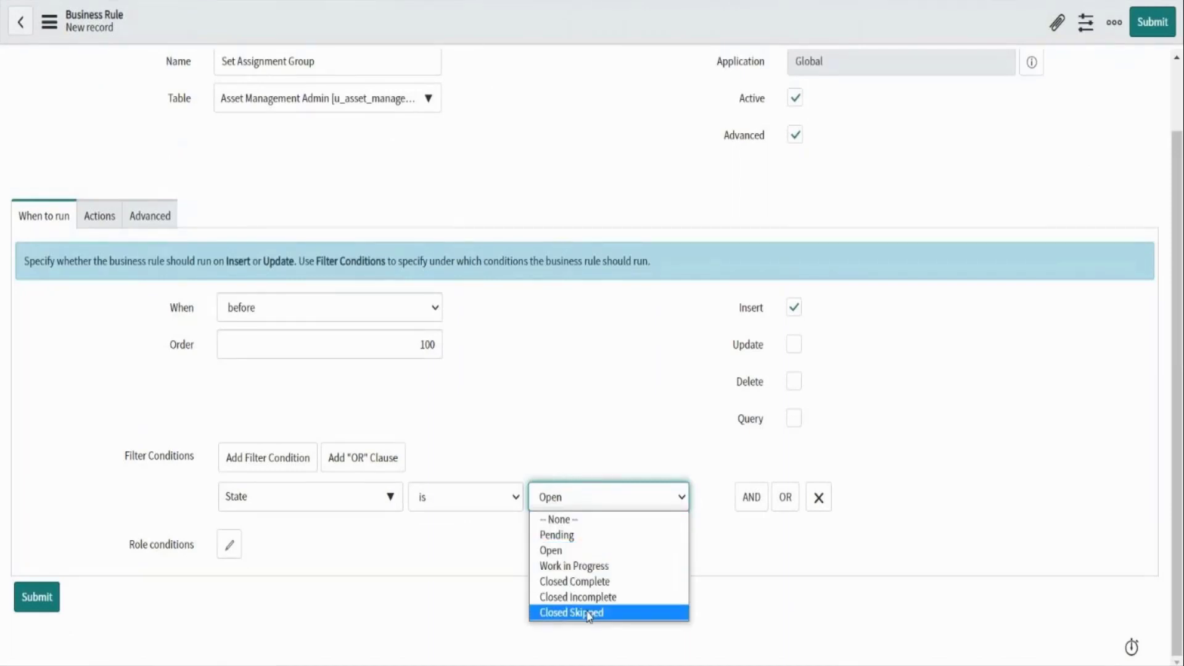
{"action": "left_click", "coordinate": [580, 419]}
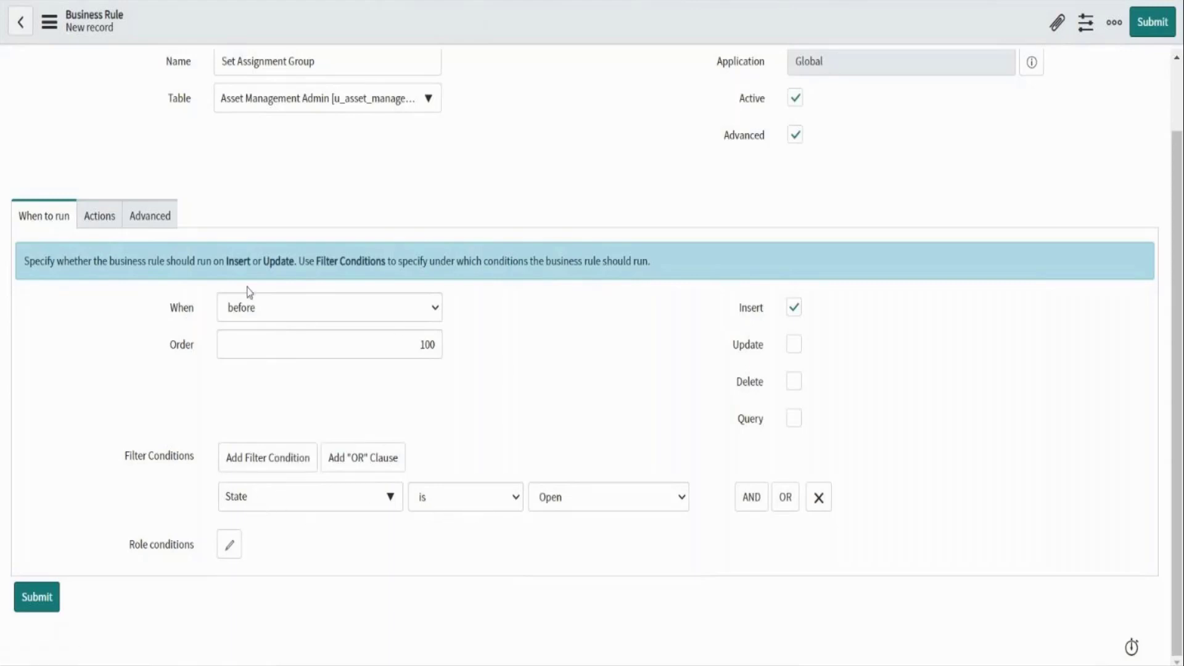
Add a rule action that sets the Assignment group field to Help Desk, and save the business rule
{"action": "left_click", "coordinate": [90, 217]}
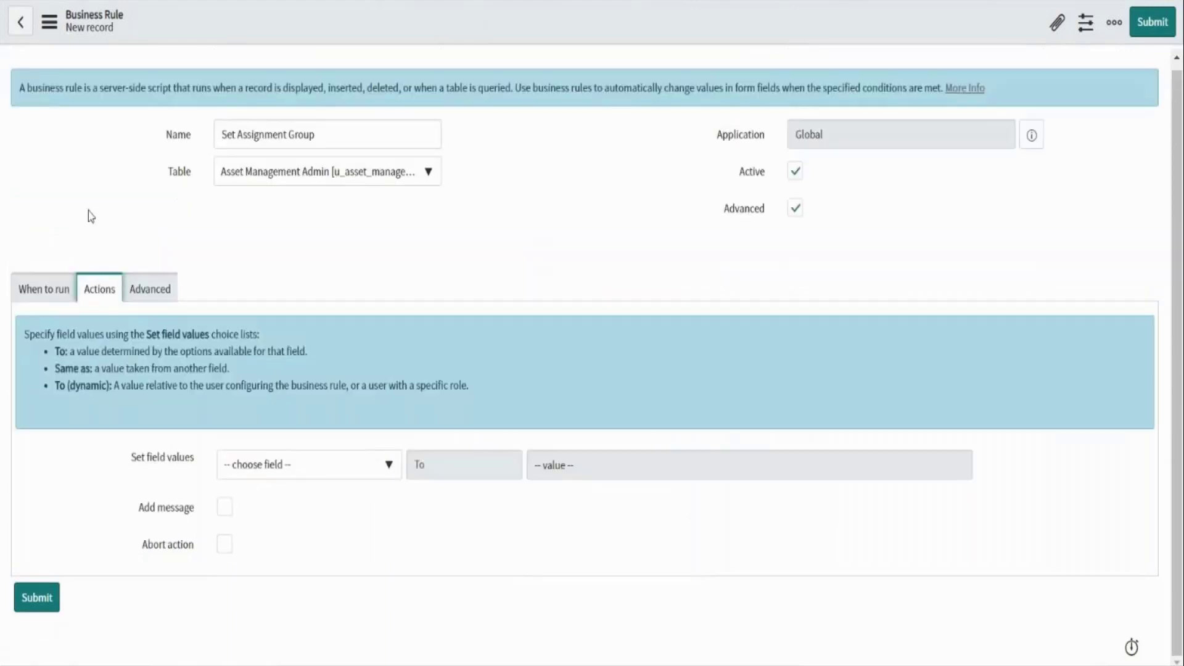
{"action": "left_click", "coordinate": [258, 470]}
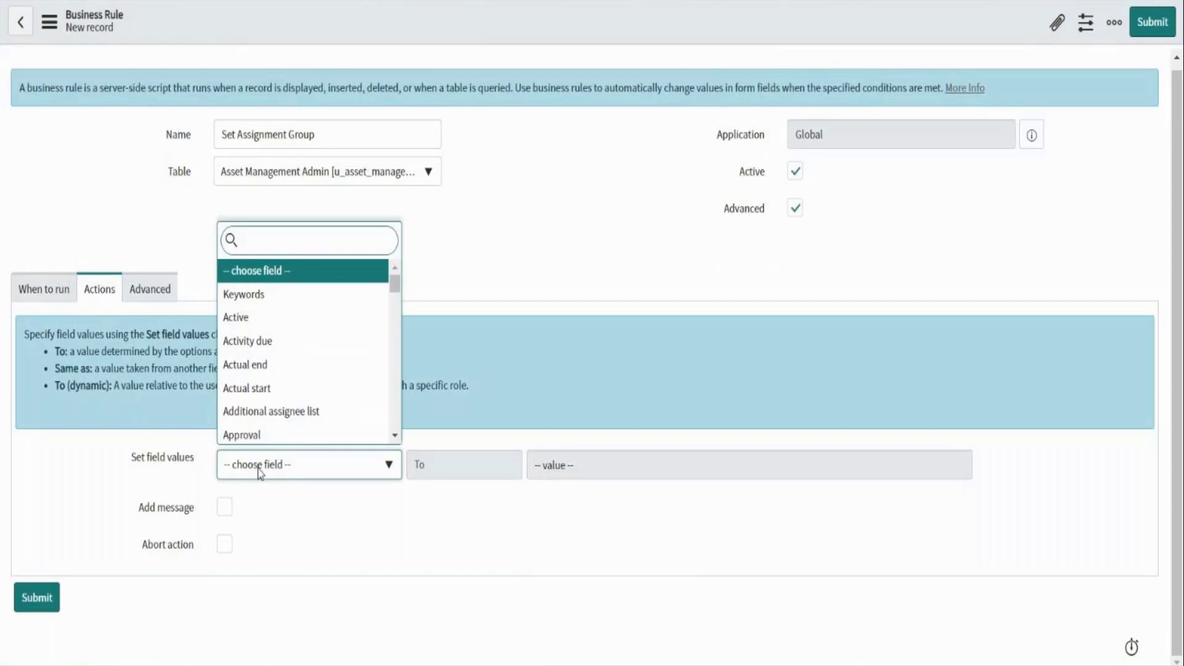
{"action": "type", "text": "Ass"}
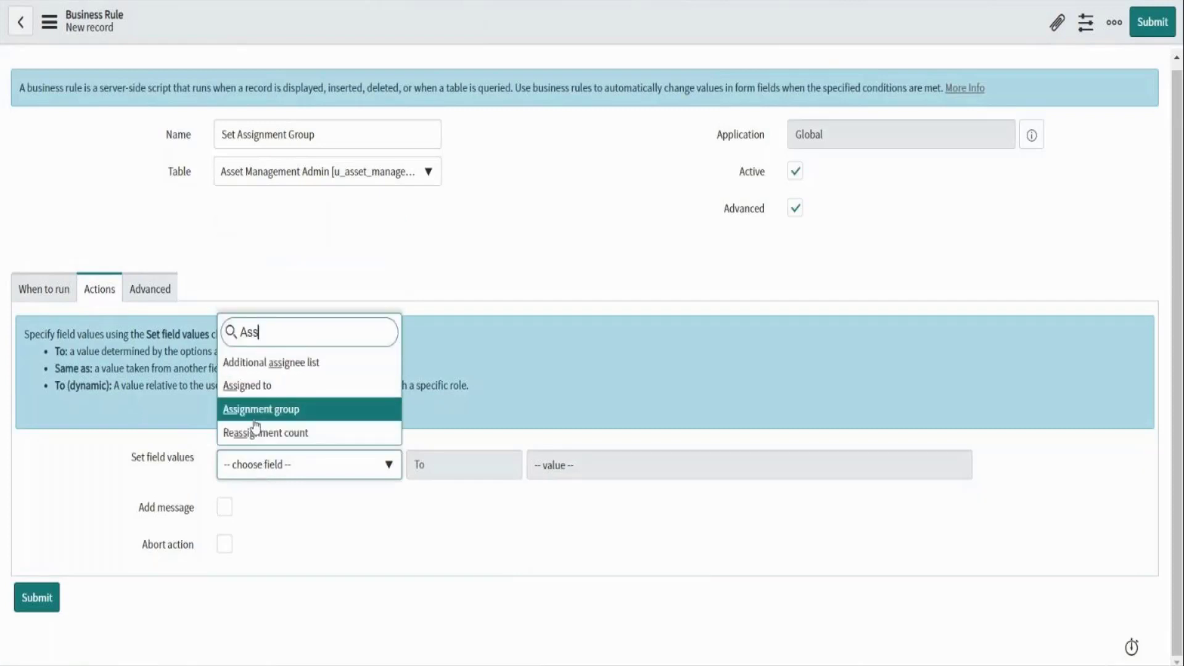
{"action": "left_click", "coordinate": [255, 418]}
{"action": "left_click", "coordinate": [535, 466]}
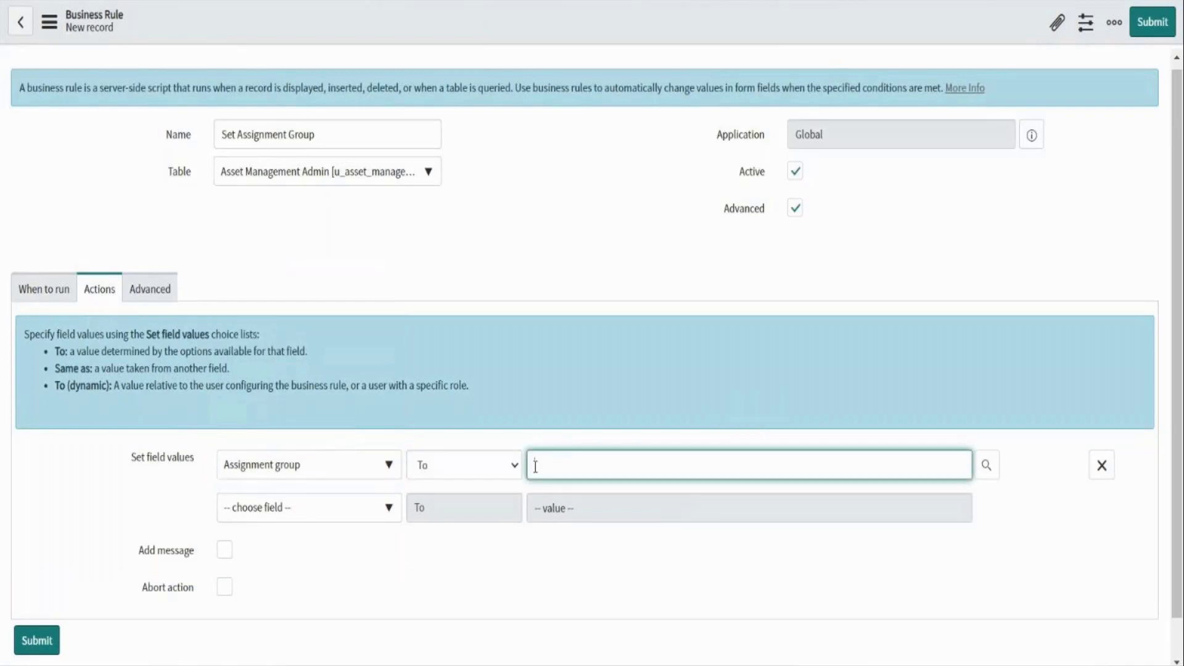
{"action": "type", "text": "Help"}
{"action": "left_click", "coordinate": [574, 491]}
{"action": "left_click", "coordinate": [443, 568]}
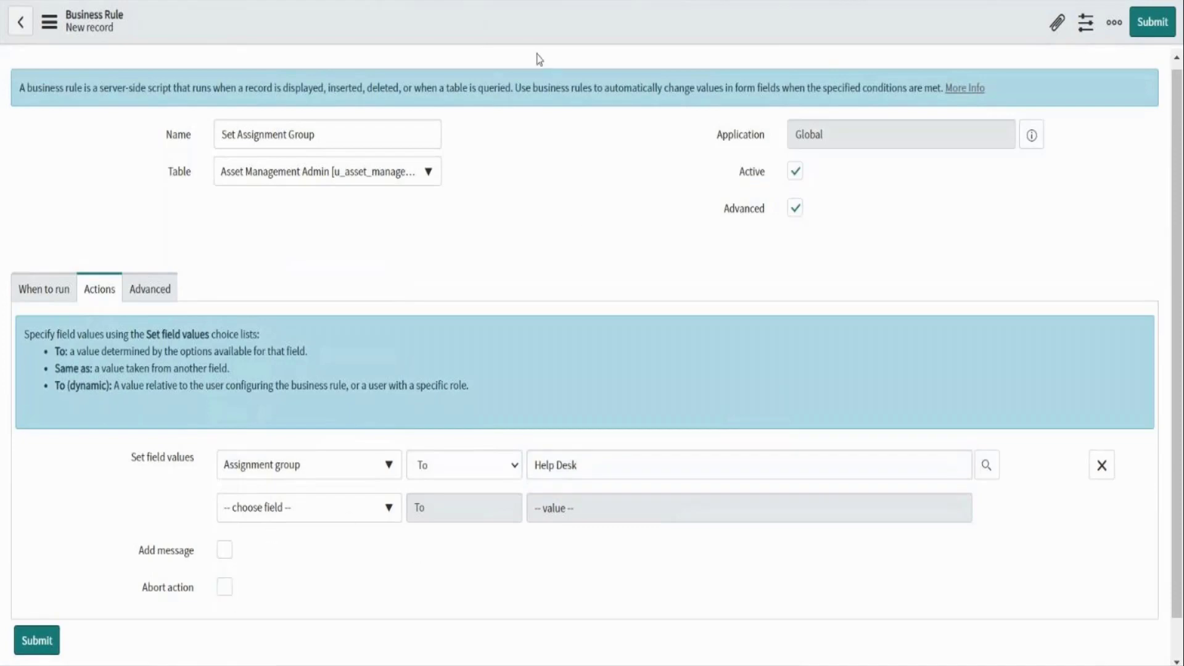
{"action": "right_click", "coordinate": [523, 17]}
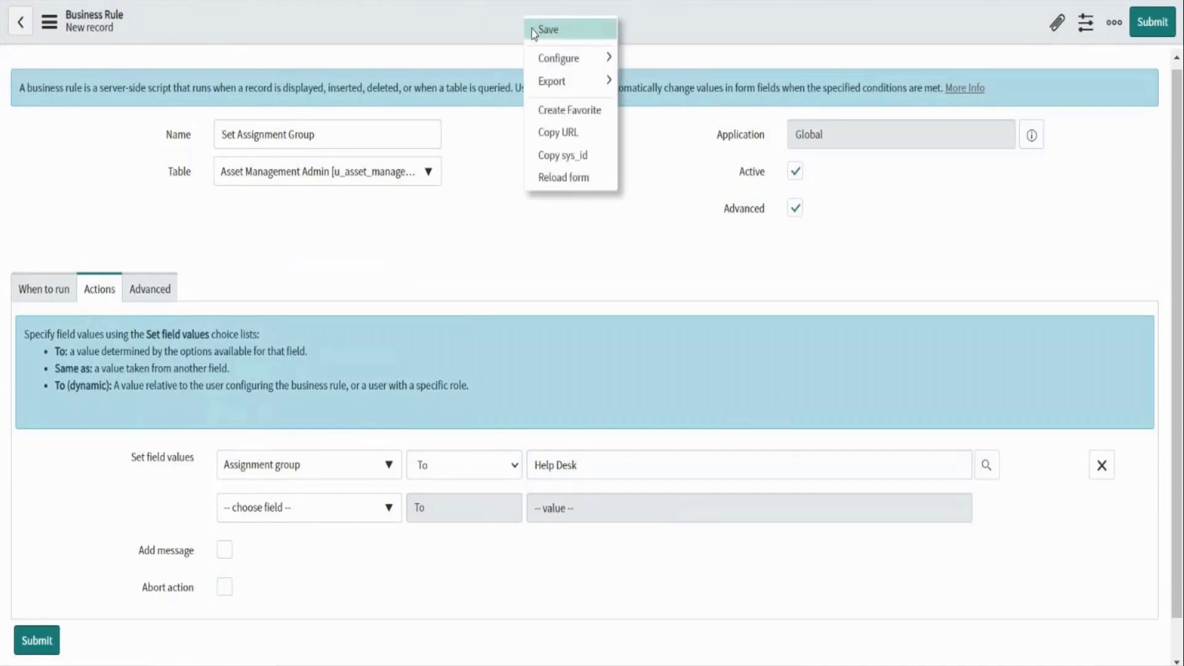
{"action": "left_click", "coordinate": [536, 41]}
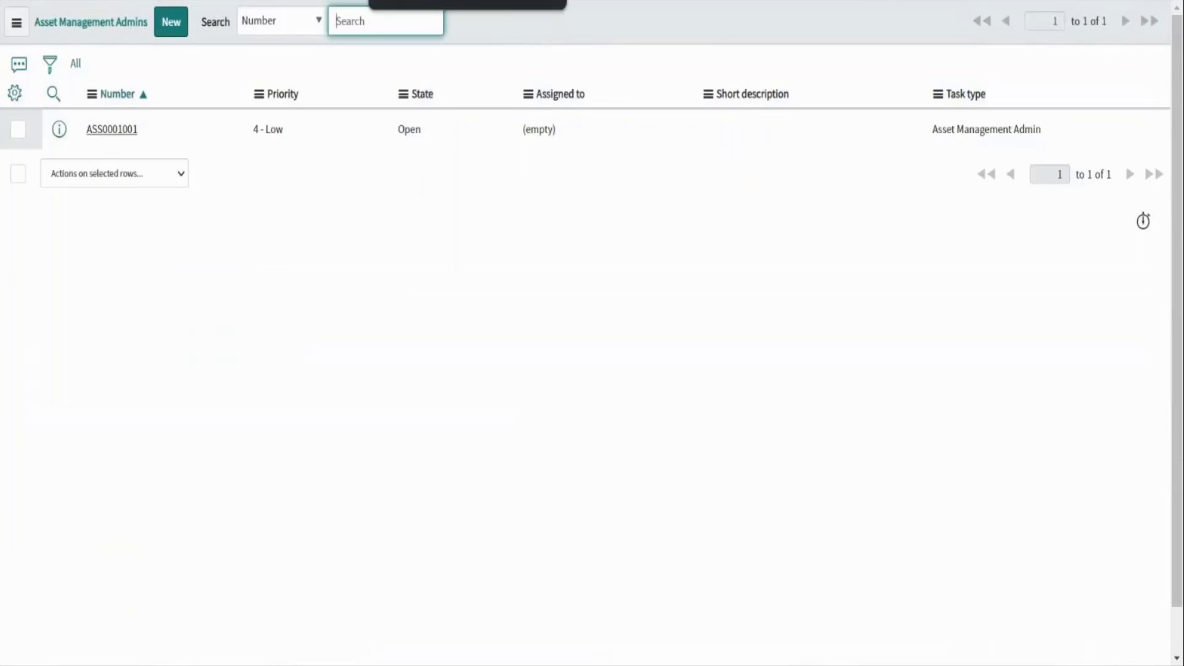
Duplicate the browser tab with the Asset Management Admins list and start a new record in the copy
{"action": "right_click", "coordinate": [433, 0]}
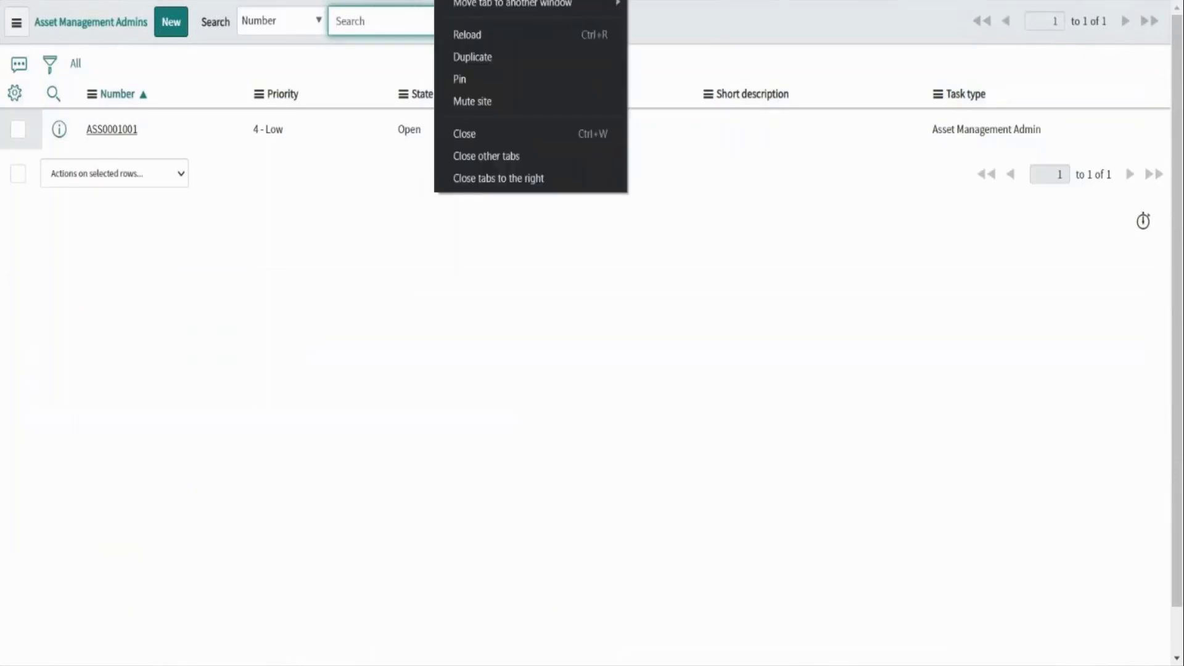
{"action": "left_click", "coordinate": [471, 54]}
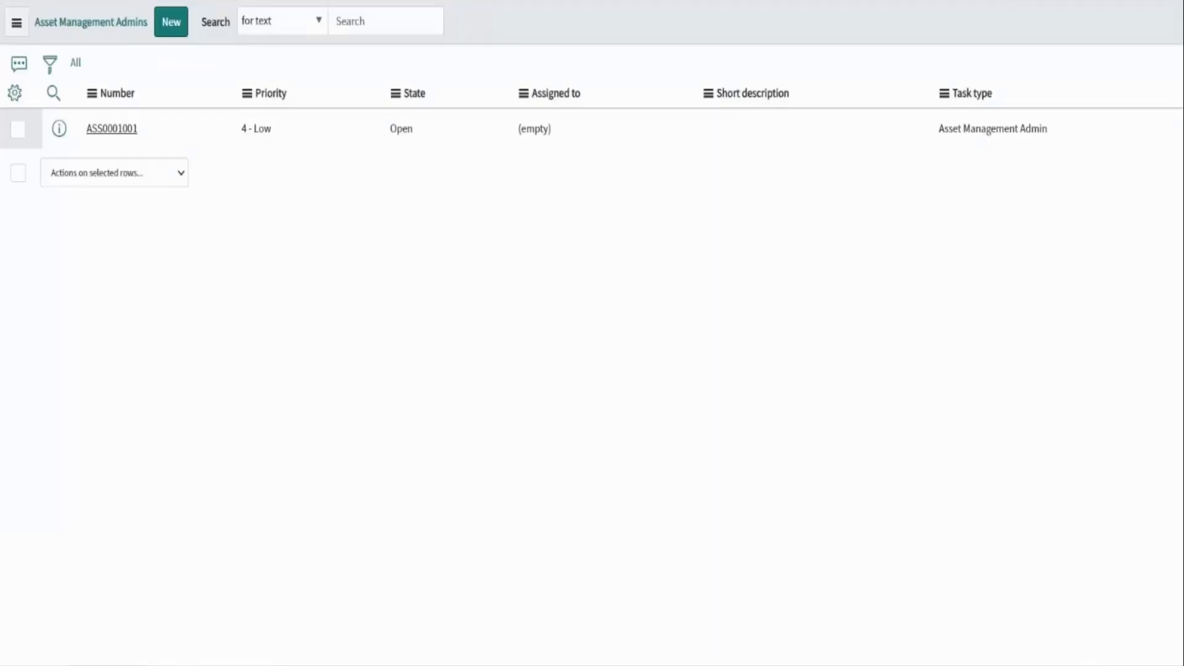
{"action": "left_click", "coordinate": [169, 25]}
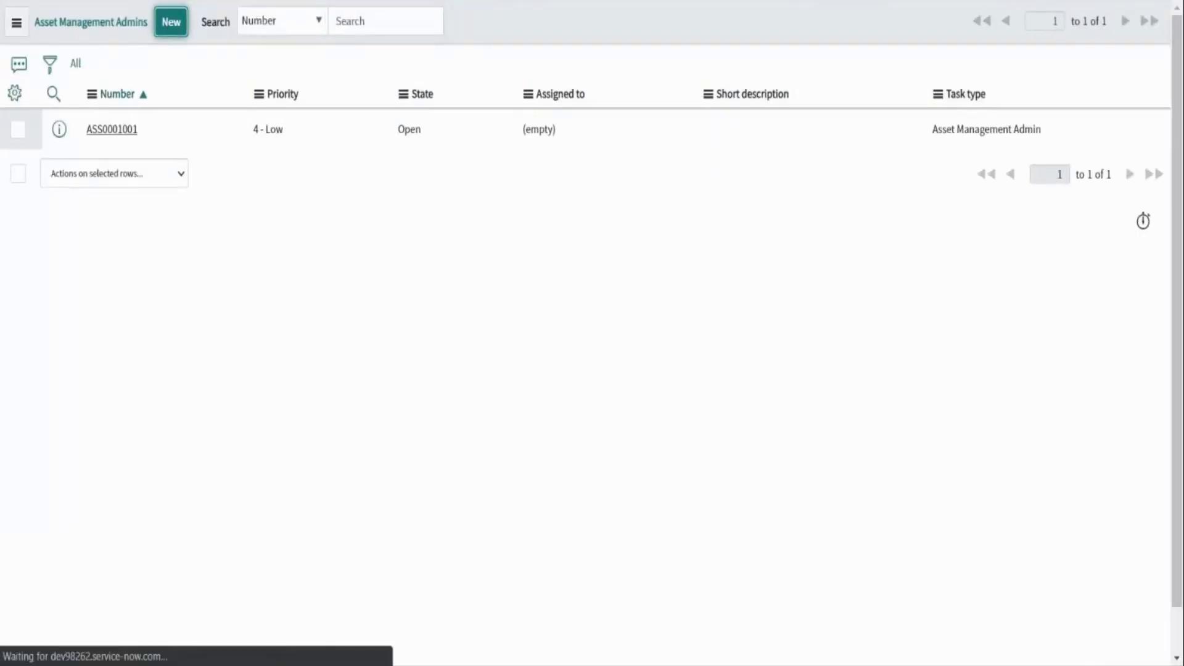
Choose the recently selected person as the new record's Requestor and save the record
{"action": "left_click", "coordinate": [265, 120]}
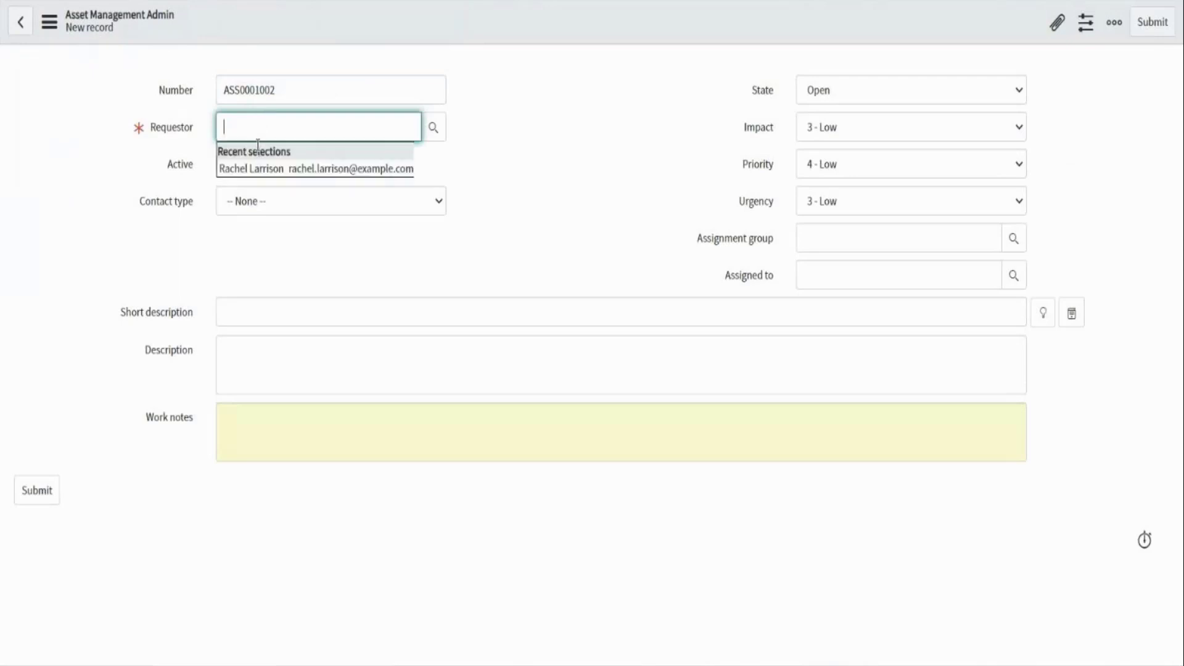
{"action": "left_click", "coordinate": [256, 168]}
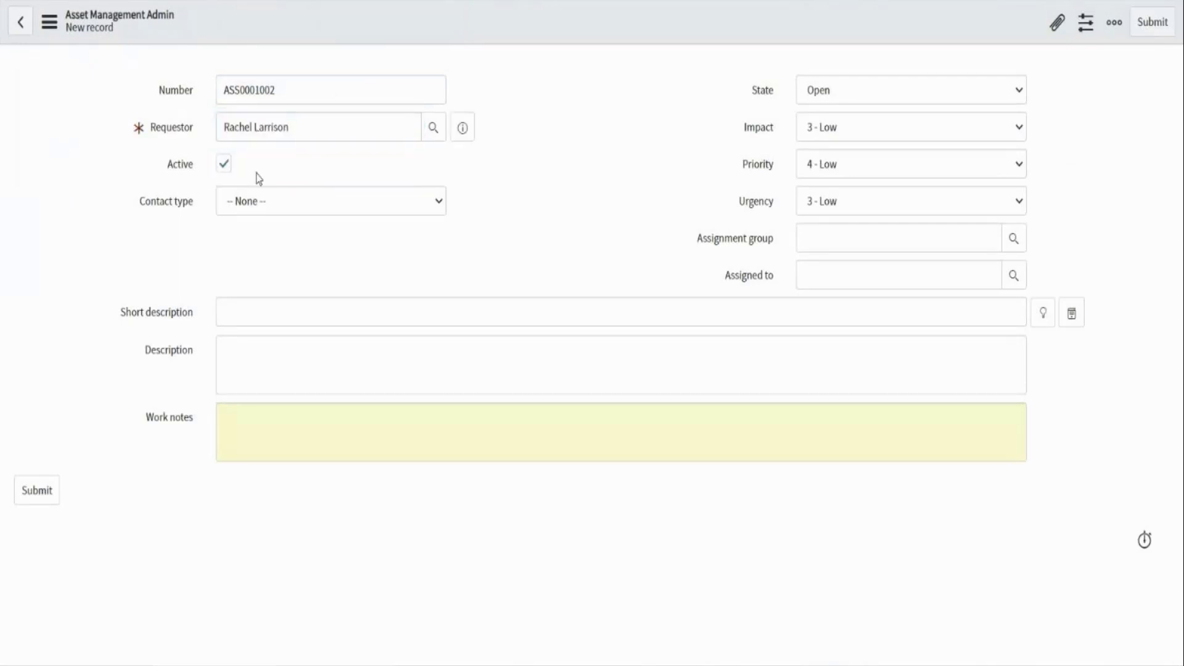
{"action": "right_click", "coordinate": [528, 27]}
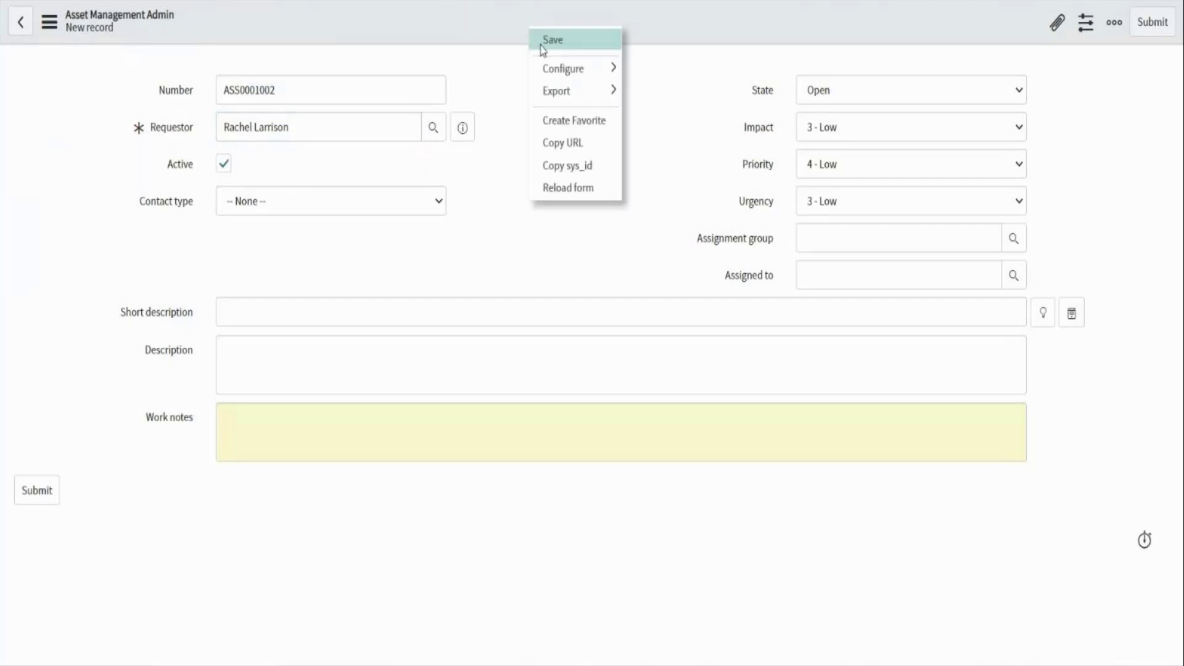
{"action": "left_click", "coordinate": [542, 41]}
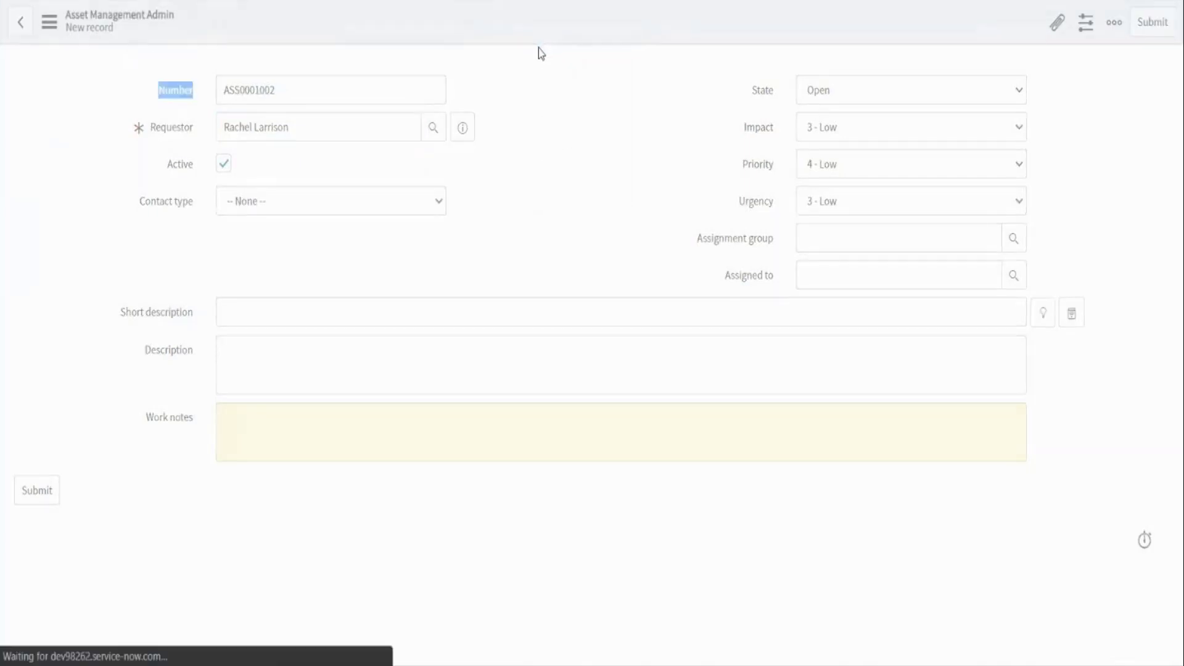
Check the Assignment group value on the saved asset management admin record
{"action": "left_click_drag", "start_coordinate": [809, 238], "coordinate": [873, 237]}
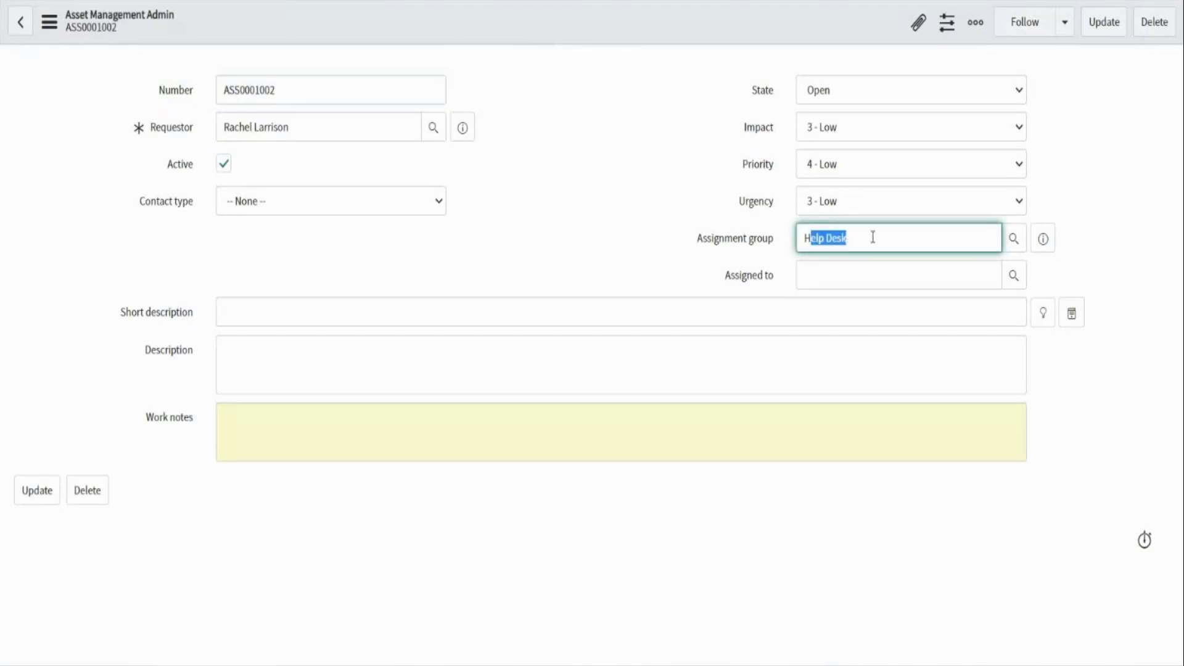
{"action": "left_click", "coordinate": [804, 238]}
{"action": "left_click_drag", "start_coordinate": [804, 238], "coordinate": [858, 238]}
{"action": "left_click", "coordinate": [858, 238]}
{"action": "left_click_drag", "start_coordinate": [848, 238], "coordinate": [794, 238]}
{"action": "double_click", "coordinate": [856, 232]}
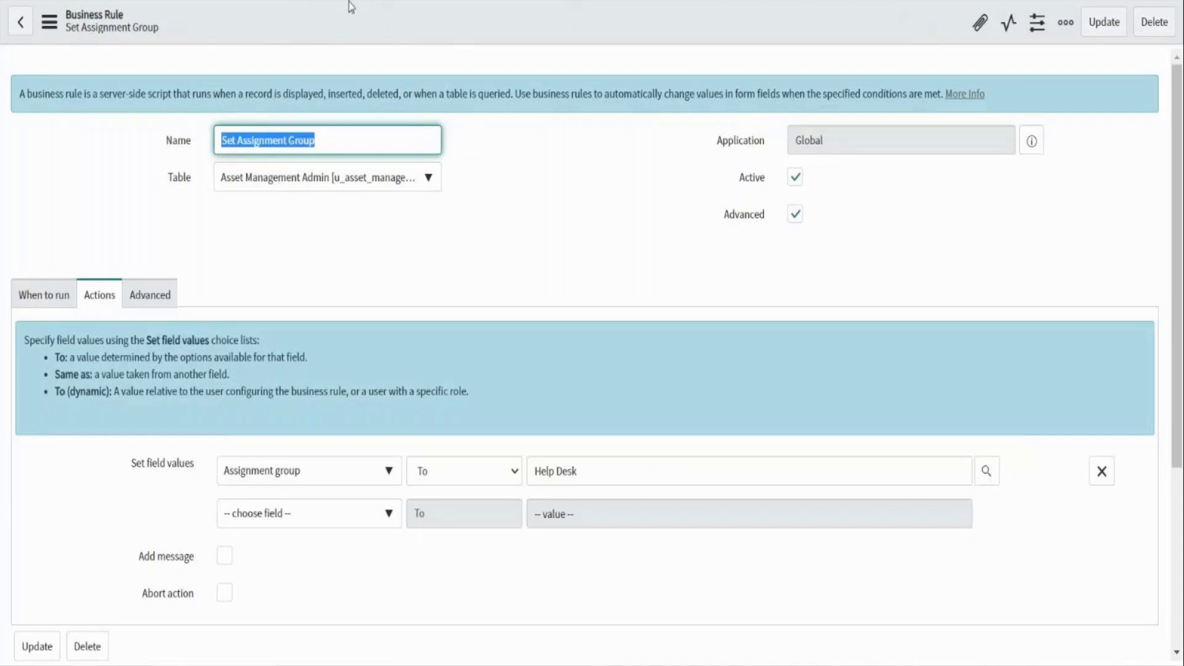
Enable Abort action in the Set Assignment Group business rule's actions and review the conditions under which the rule runs
{"action": "scroll", "coordinate": [270, 360], "scroll_direction": "down", "scroll_amount": 3}
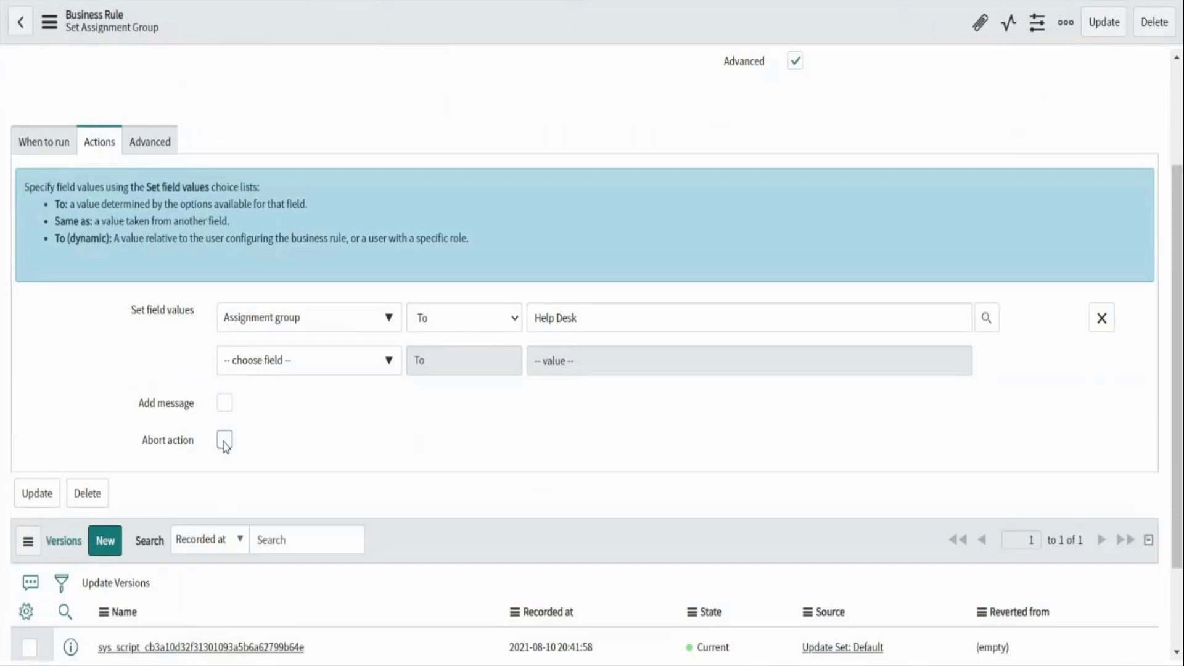
{"action": "left_click", "coordinate": [225, 441]}
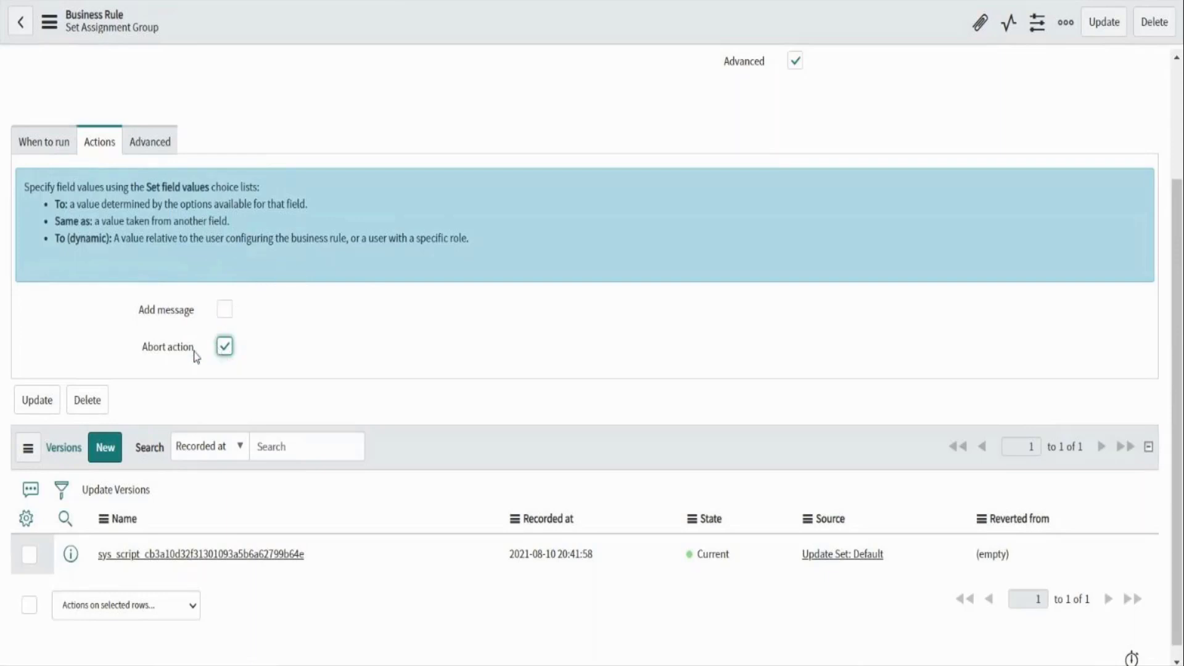
{"action": "left_click_drag", "start_coordinate": [138, 355], "coordinate": [191, 361]}
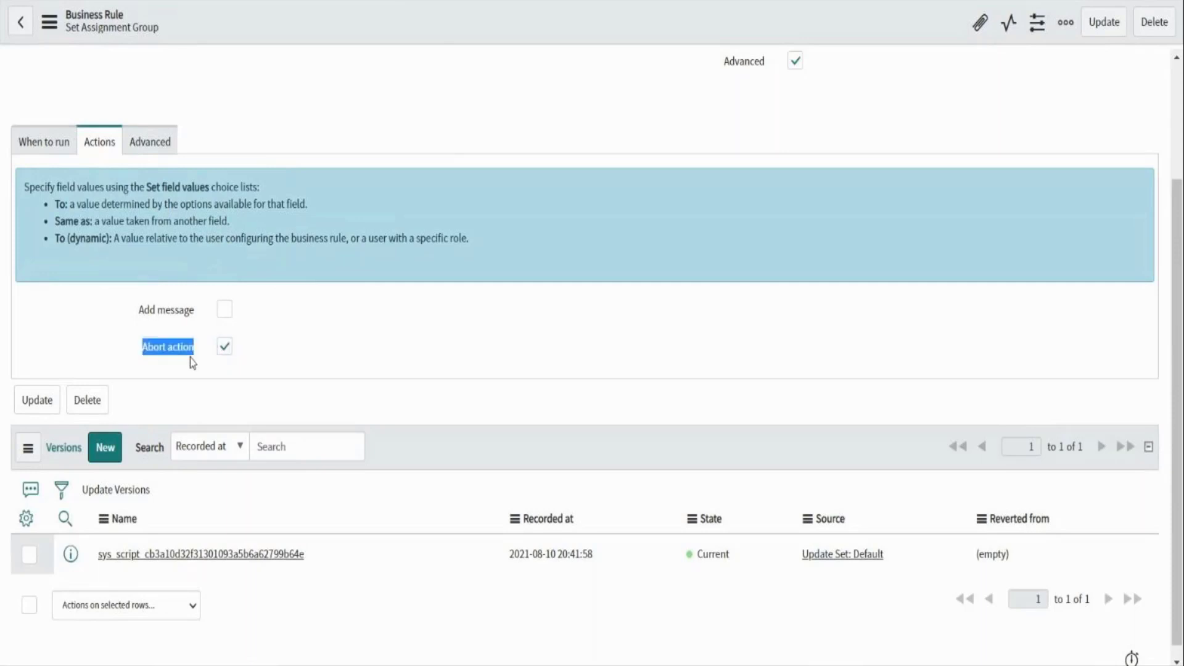
{"action": "left_click", "coordinate": [38, 147]}
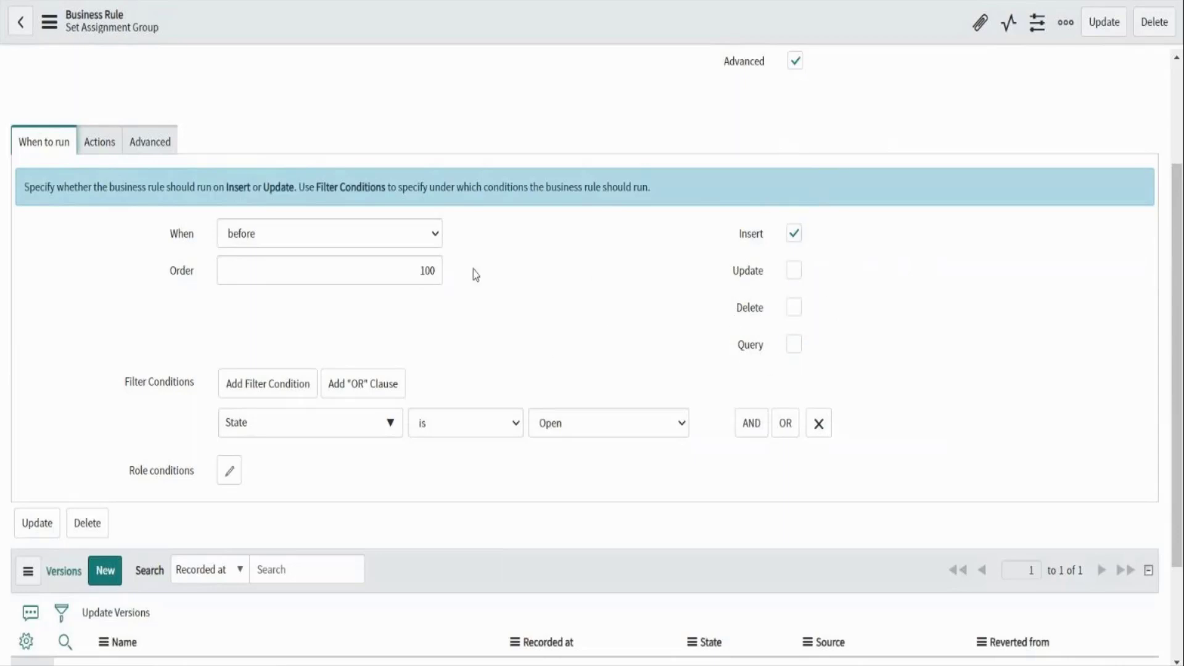
{"action": "left_click", "coordinate": [97, 146]}
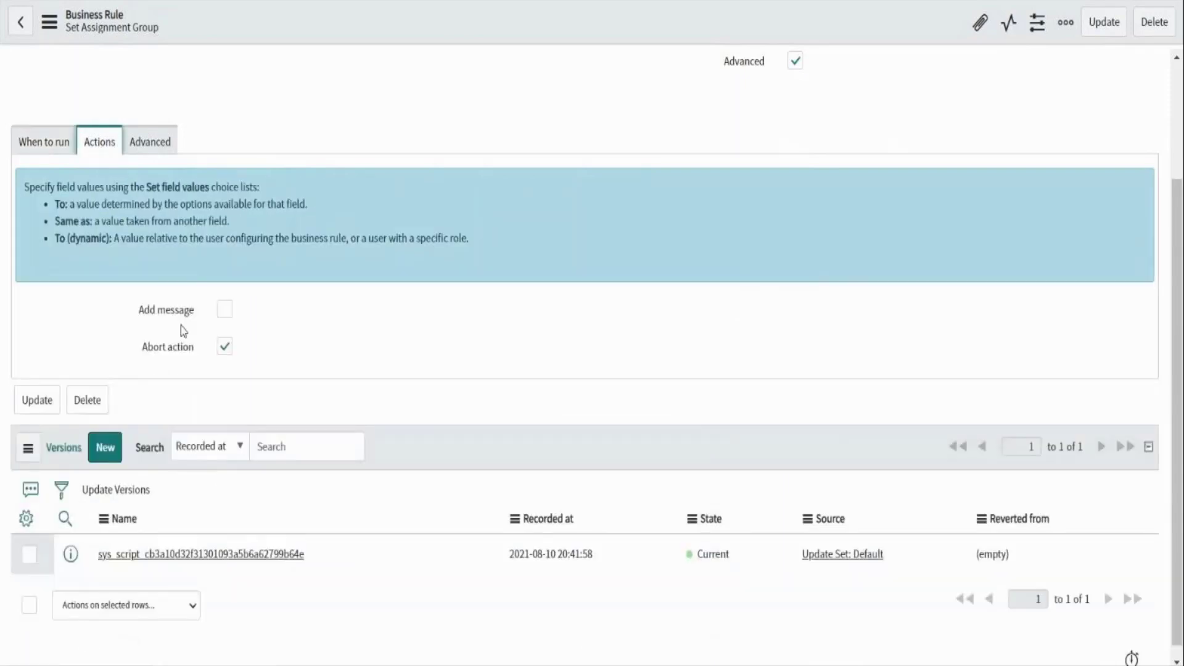
Turn off Abort action in the Set Assignment Group rule and enable Add message instead
{"action": "left_click", "coordinate": [224, 352]}
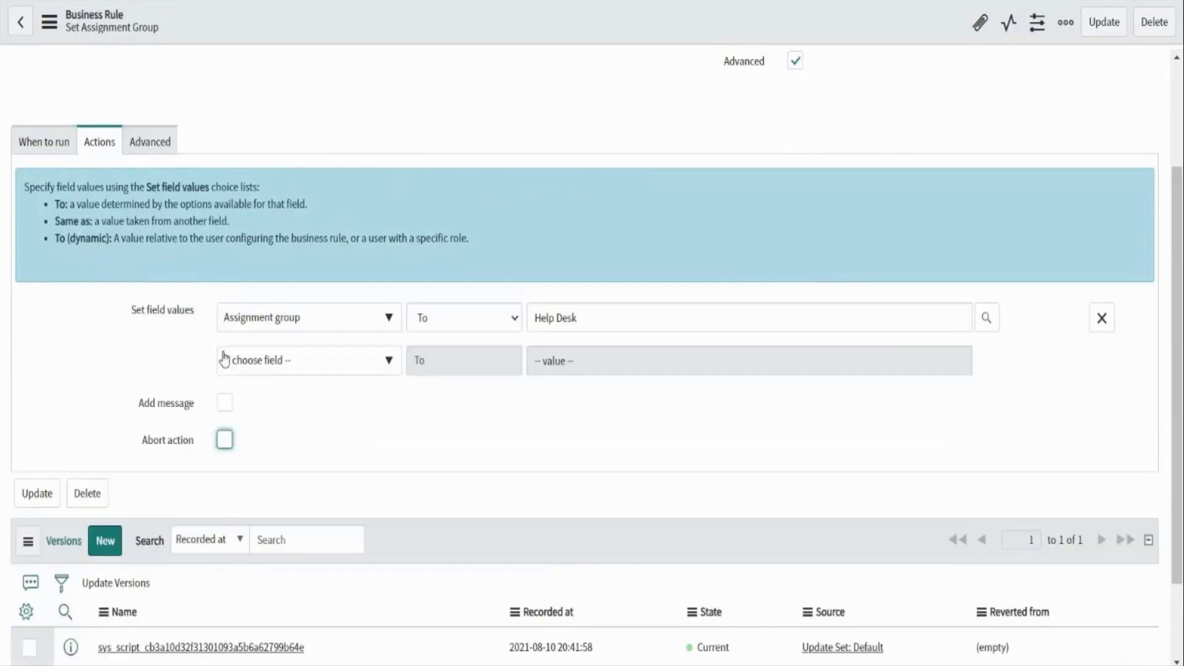
{"action": "left_click", "coordinate": [225, 408]}
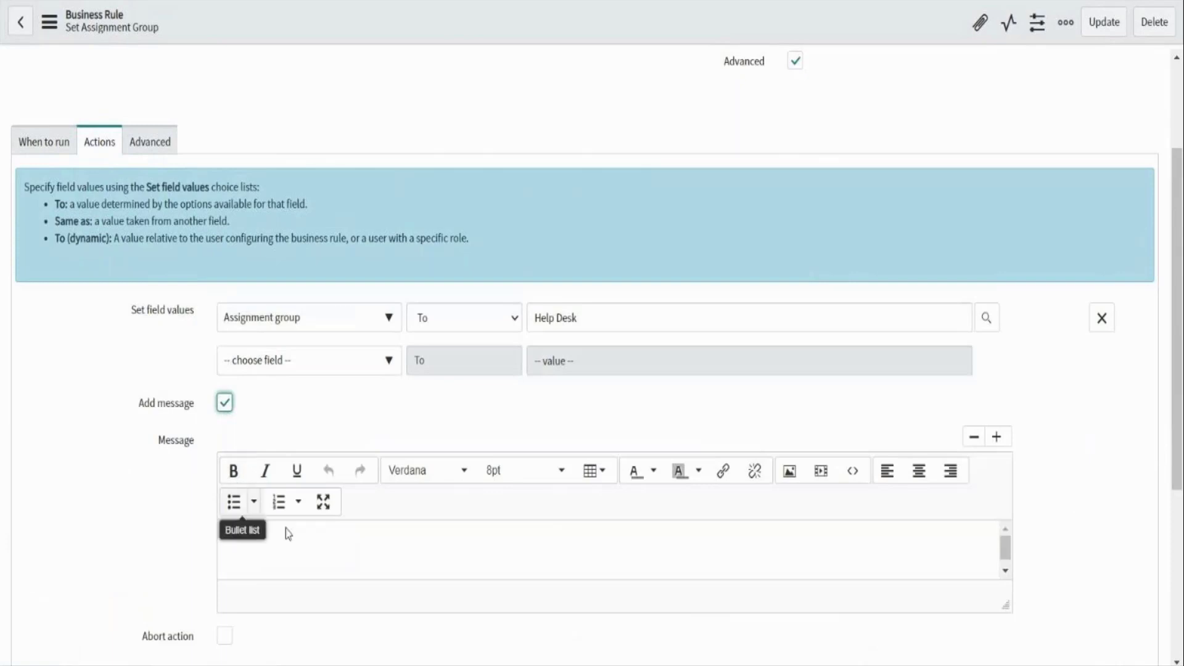
{"action": "left_click", "coordinate": [259, 526]}
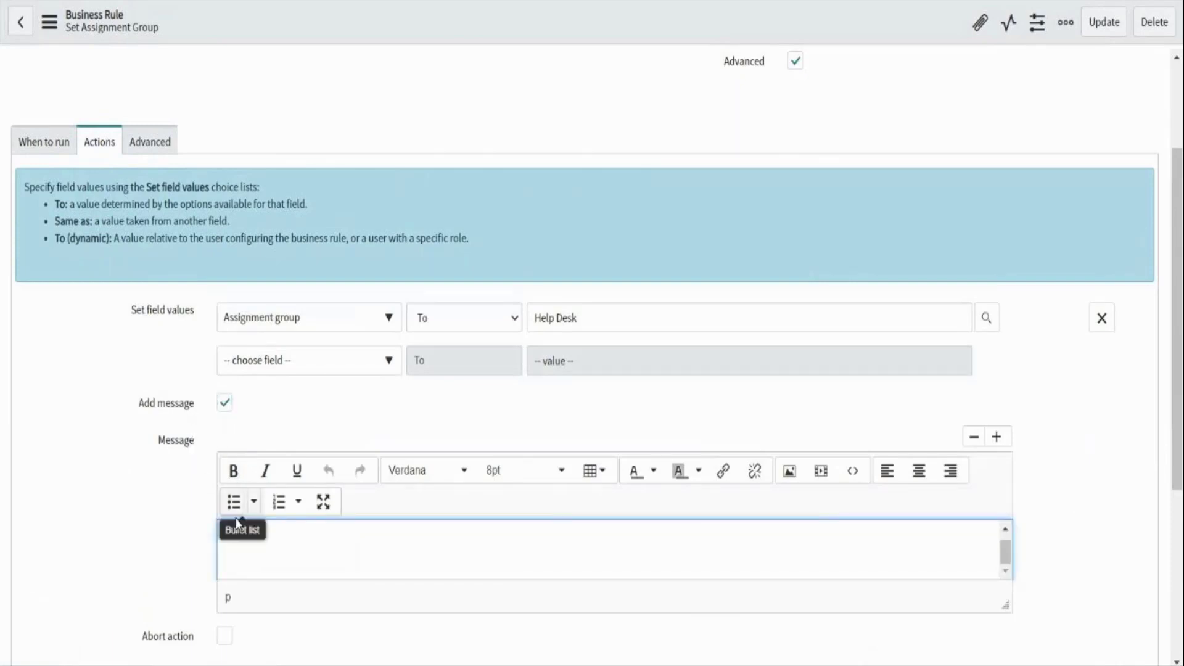
{"action": "scroll", "coordinate": [254, 570], "scroll_direction": "down", "scroll_amount": 2}
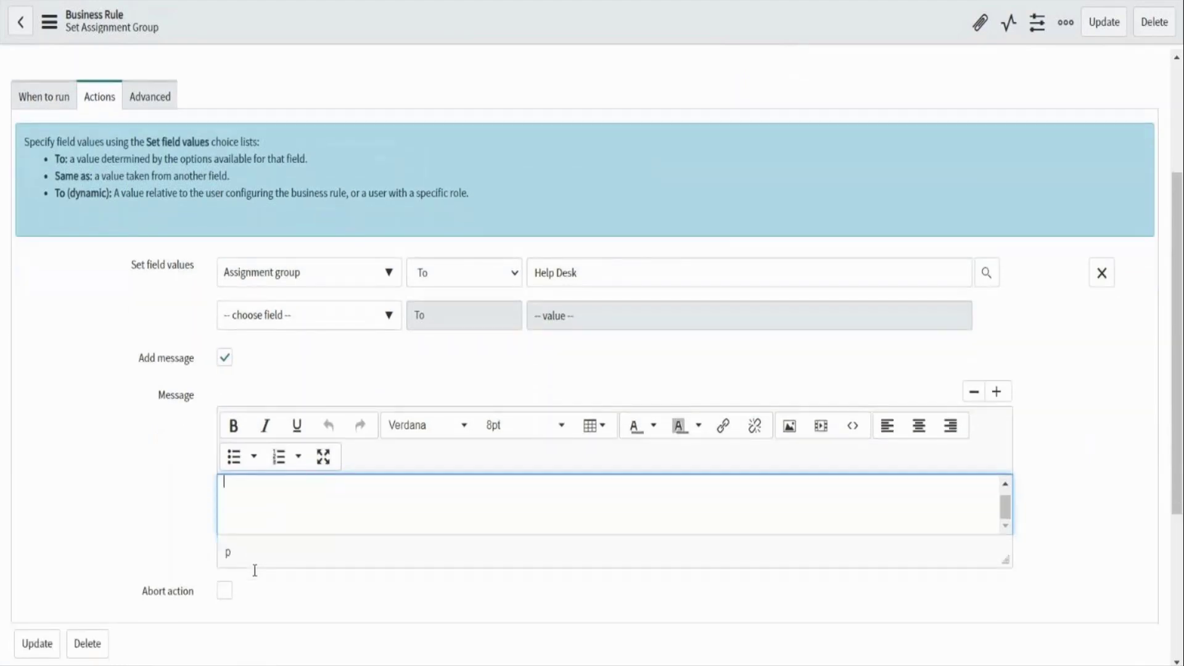
Enter "The Default assignment group is Help Desk" as the rule's message and save the business rule
{"action": "type", "text": "The "}
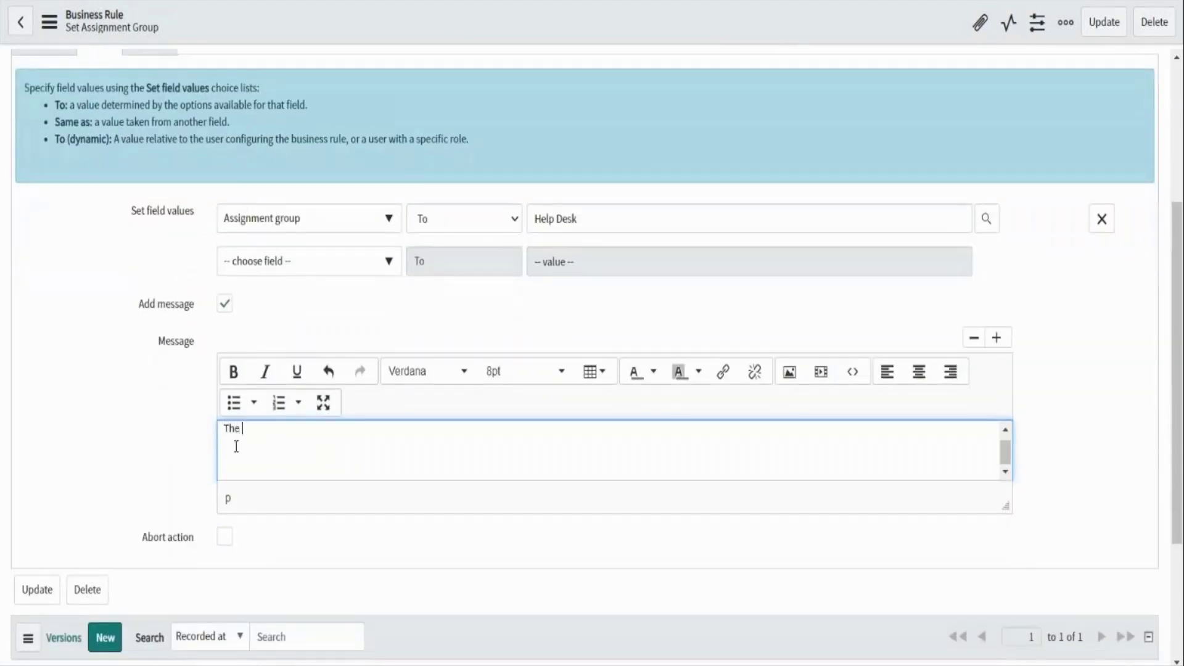
{"action": "type", "text": "Default ssignm"}
{"action": "key", "text": "BackSpace"}
{"action": "key", "text": "BackSpace"}
{"action": "key", "text": "BackSpace"}
{"action": "key", "text": "BackSpace"}
{"action": "key", "text": "BackSpace"}
{"action": "key", "text": "BackSpace"}
{"action": "type", "text": "assignment group is Hep"}
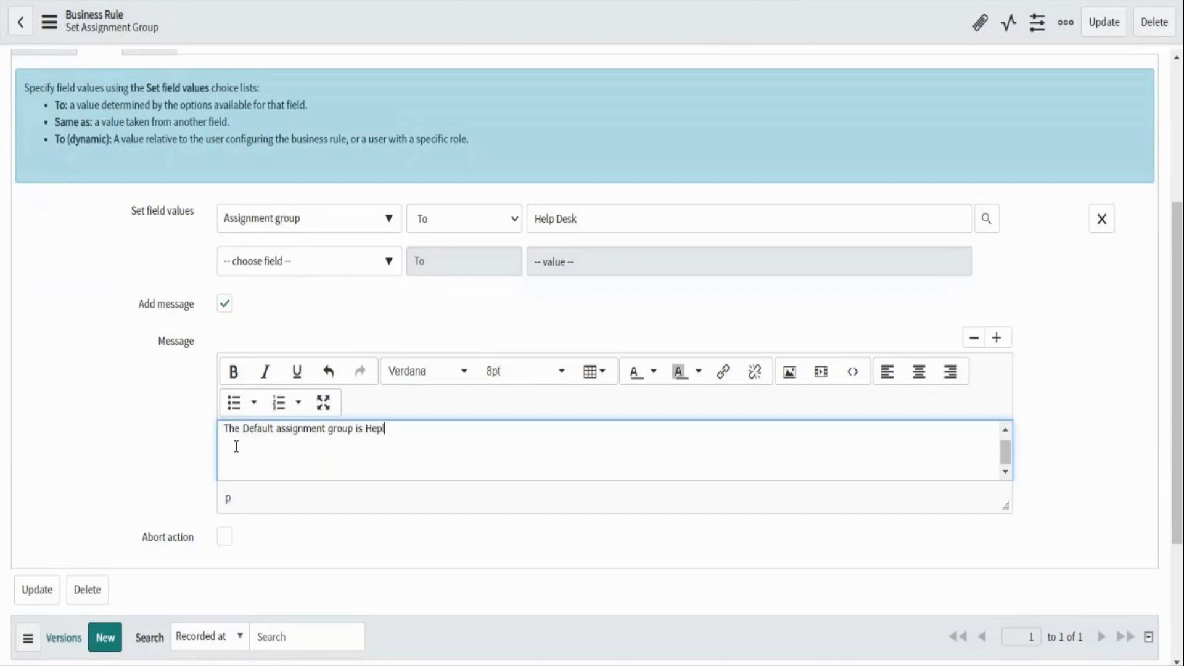
{"action": "key", "text": "BackSpace"}
{"action": "type", "text": "lp Desk"}
{"action": "left_click", "coordinate": [407, 438]}
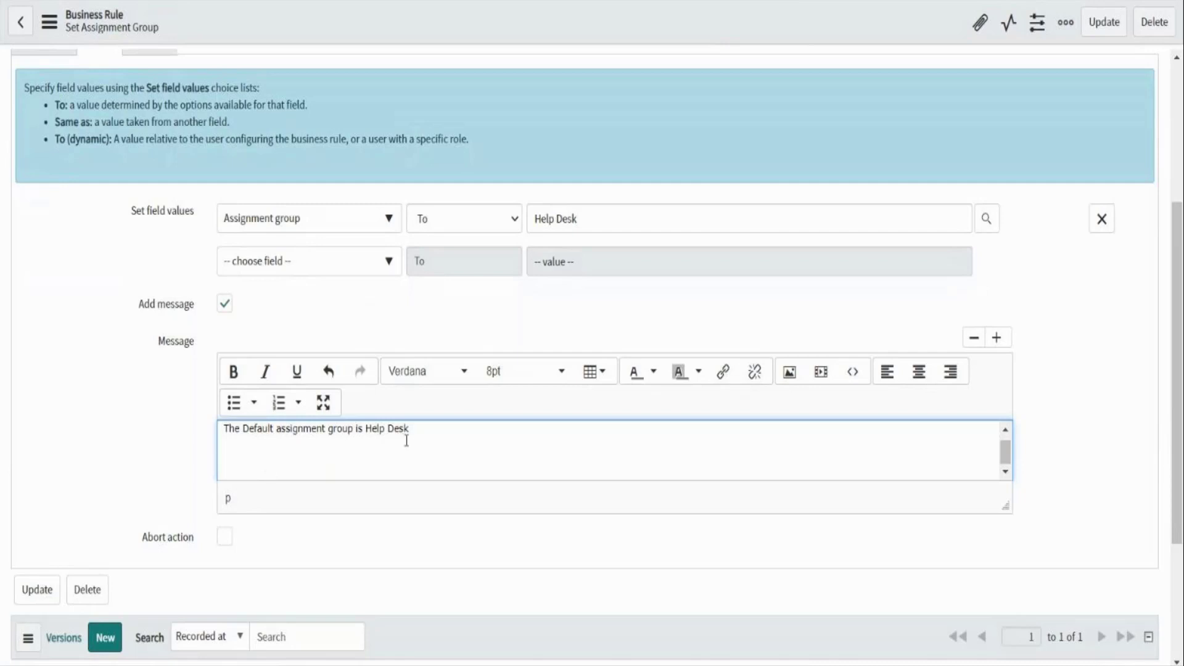
{"action": "right_click", "coordinate": [458, 38]}
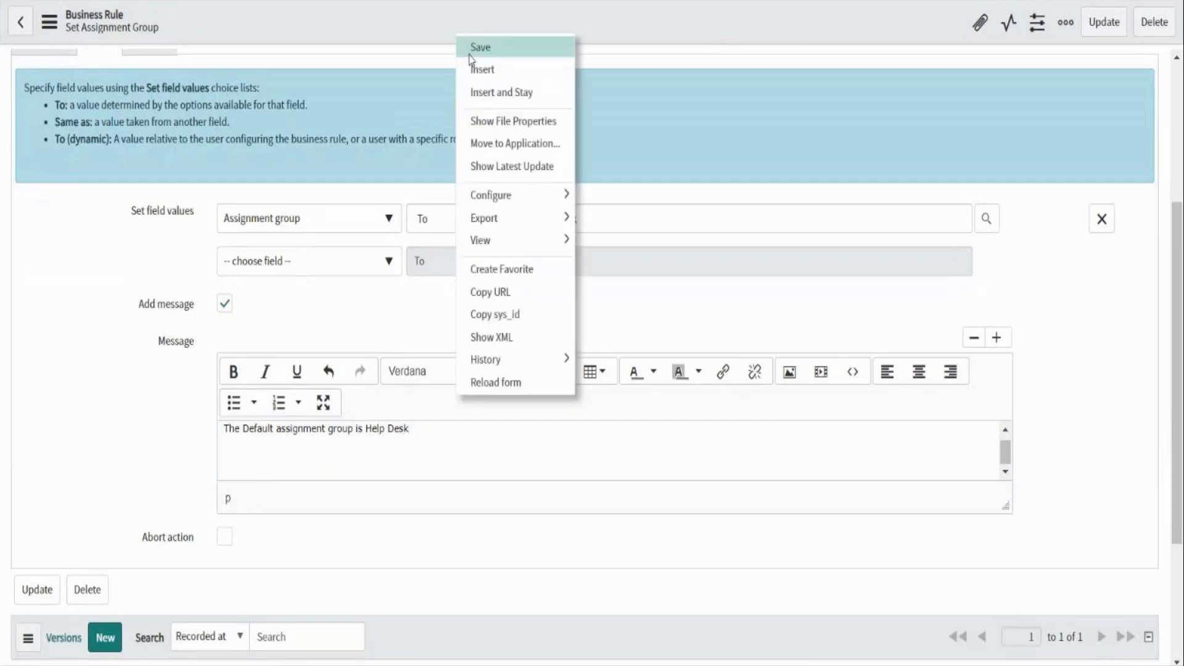
{"action": "left_click", "coordinate": [470, 53]}
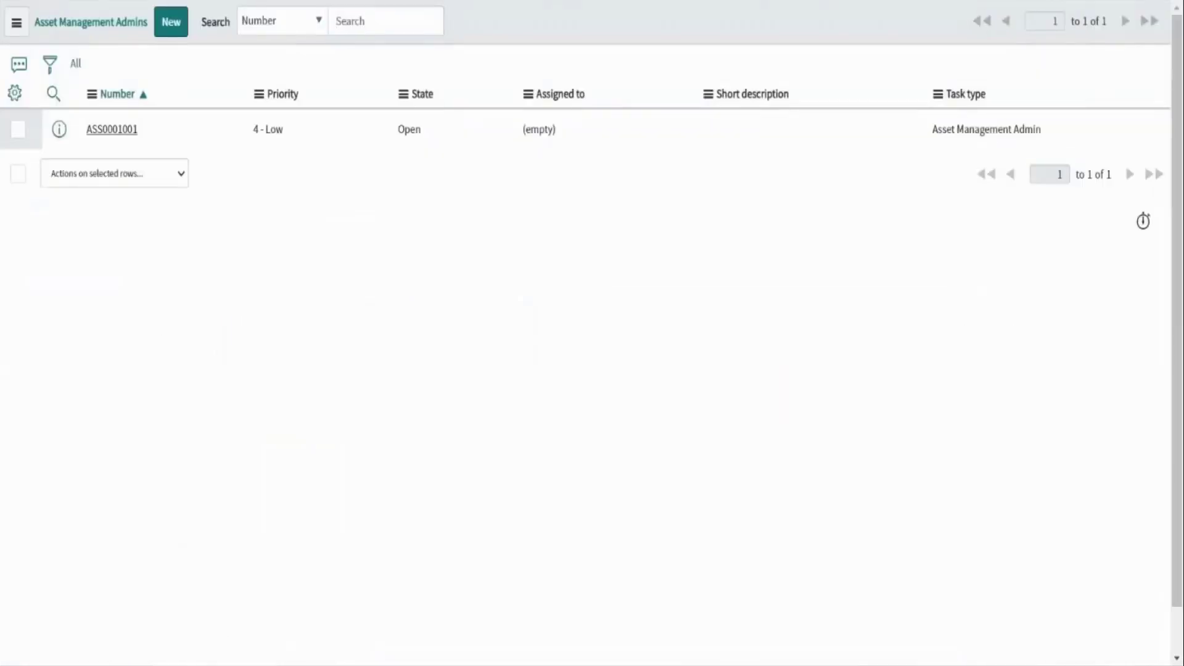
Reload the Asset Management Admins list, duplicate its browser tab and start a new record in the copy
{"action": "key", "text": "ctrl+l"}
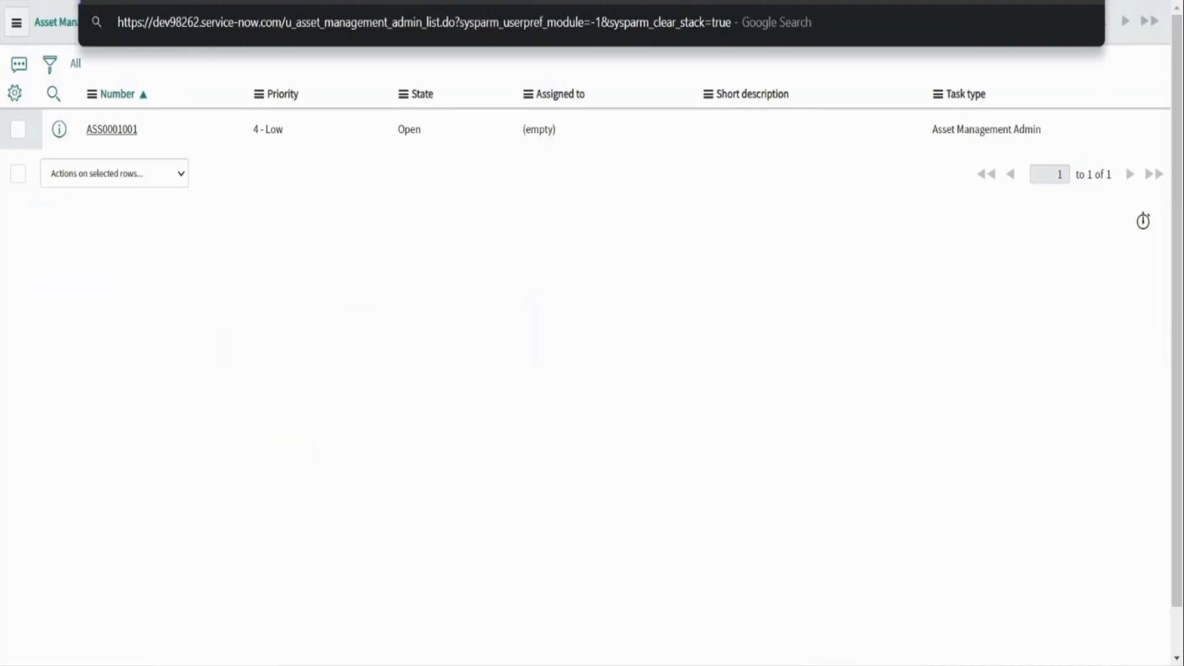
{"action": "key", "text": "Return"}
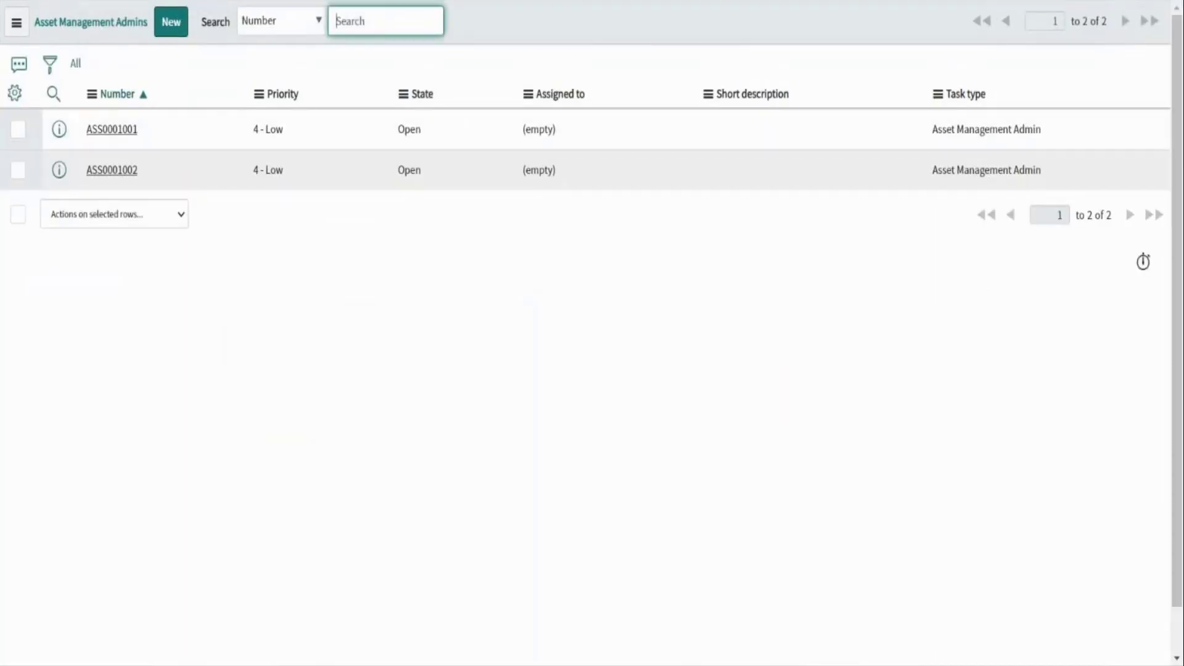
{"action": "right_click", "coordinate": [422, 1]}
{"action": "left_click", "coordinate": [464, 43]}
{"action": "left_click", "coordinate": [170, 24]}
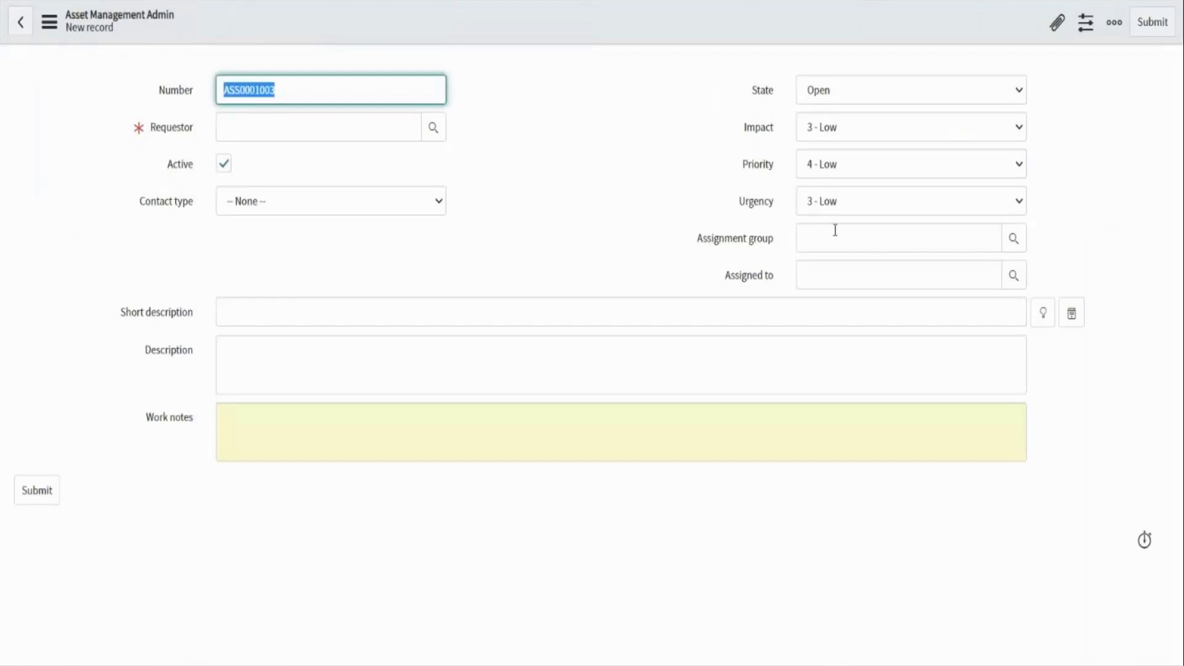
{"action": "left_click", "coordinate": [834, 230]}
Choose the recently selected person as the new record's Requestor and save the asset management admin record
{"action": "left_click", "coordinate": [315, 128]}
{"action": "type", "text": "Bi"}
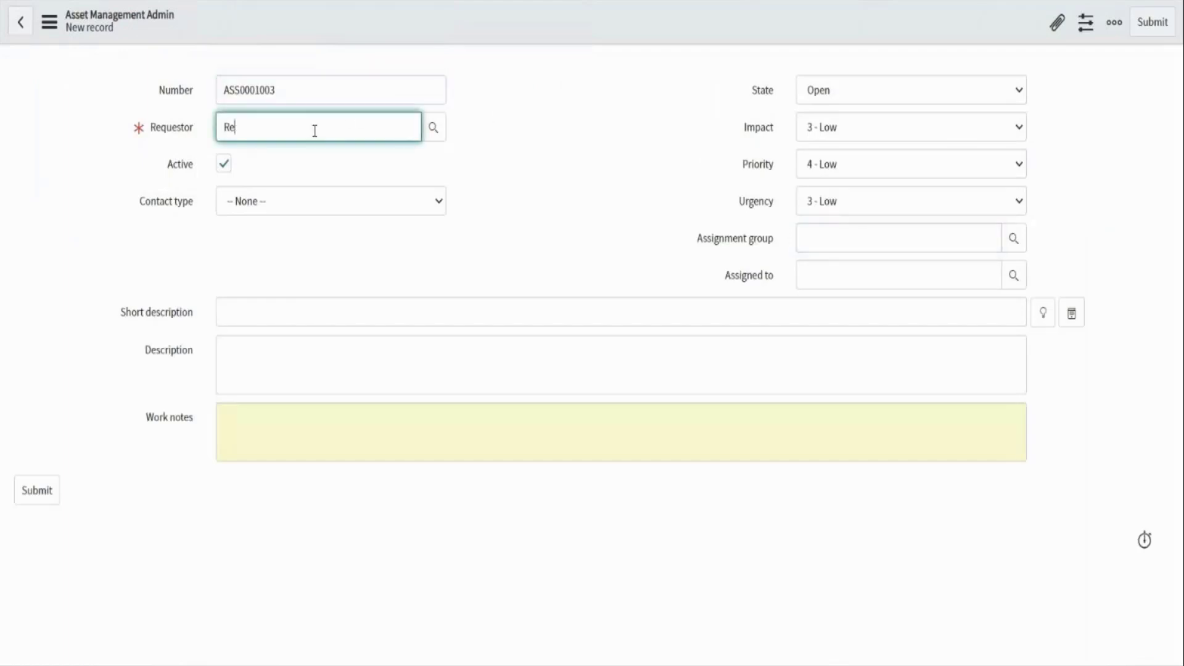
{"action": "key", "text": "BackSpace"}
{"action": "key", "text": "BackSpace"}
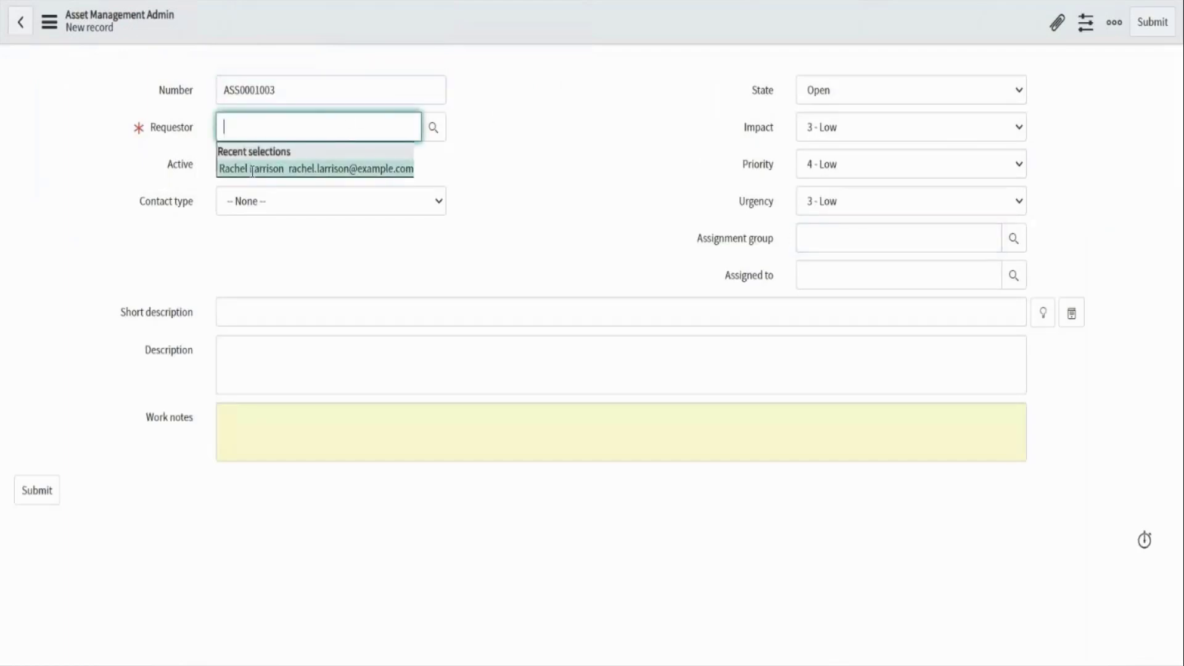
{"action": "left_click", "coordinate": [253, 169]}
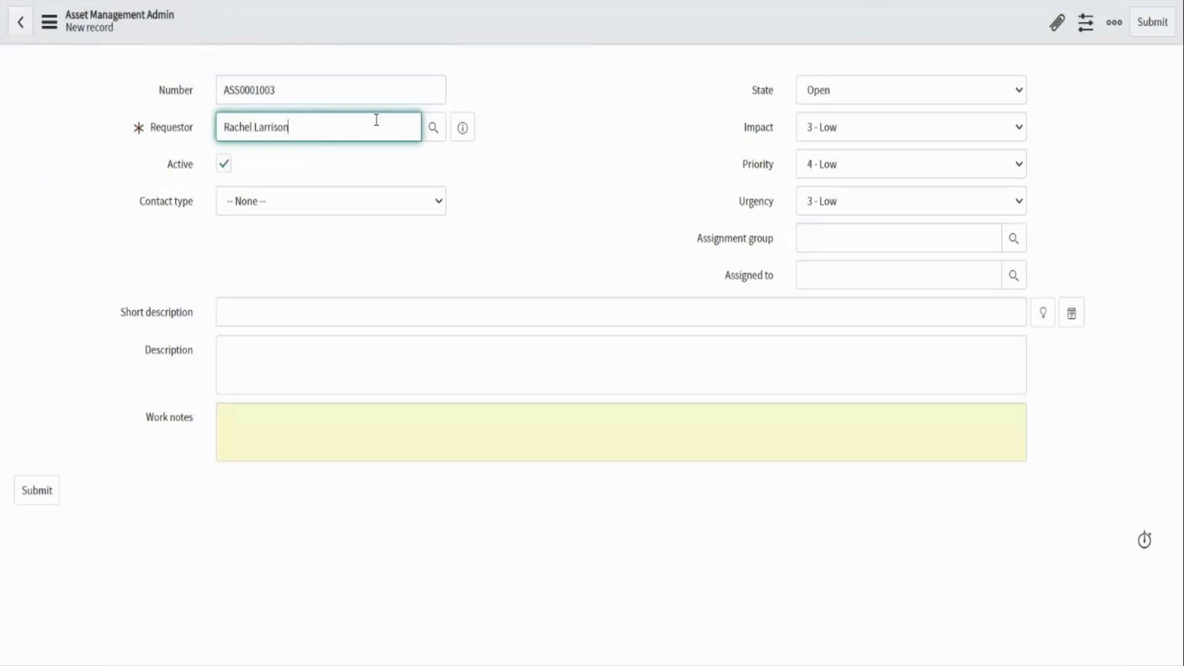
{"action": "right_click", "coordinate": [511, 38]}
{"action": "left_click", "coordinate": [518, 52]}
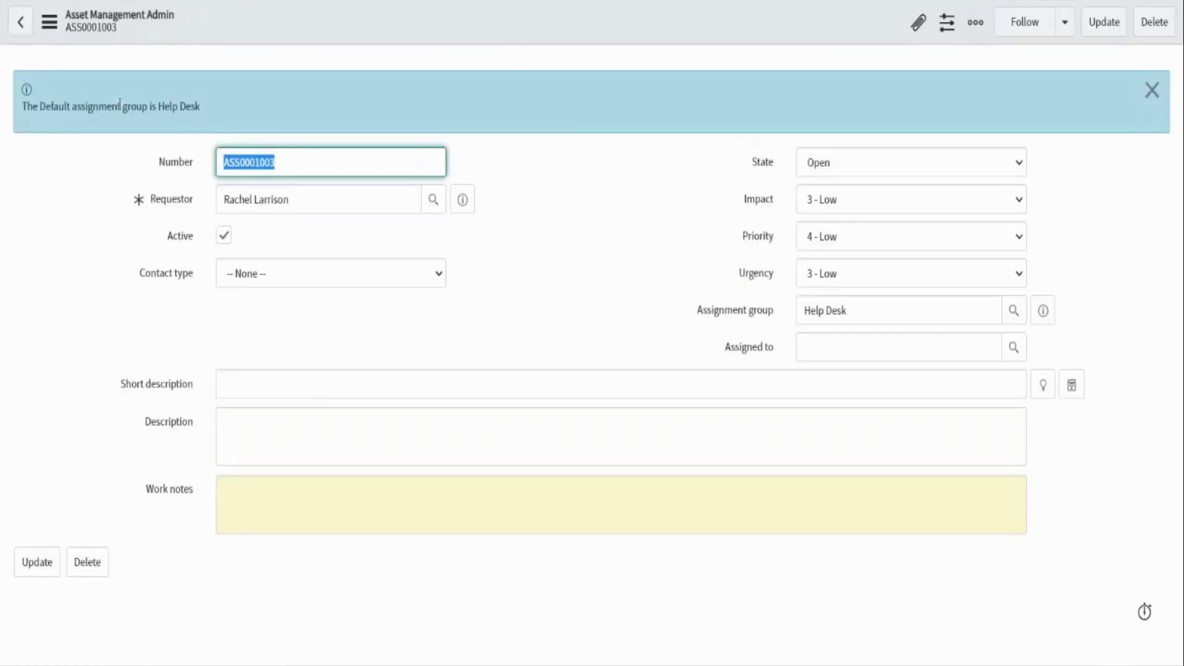
Check the message banner, Requestor and Assignment group on the newly saved record
{"action": "left_click_drag", "start_coordinate": [20, 110], "coordinate": [208, 117]}
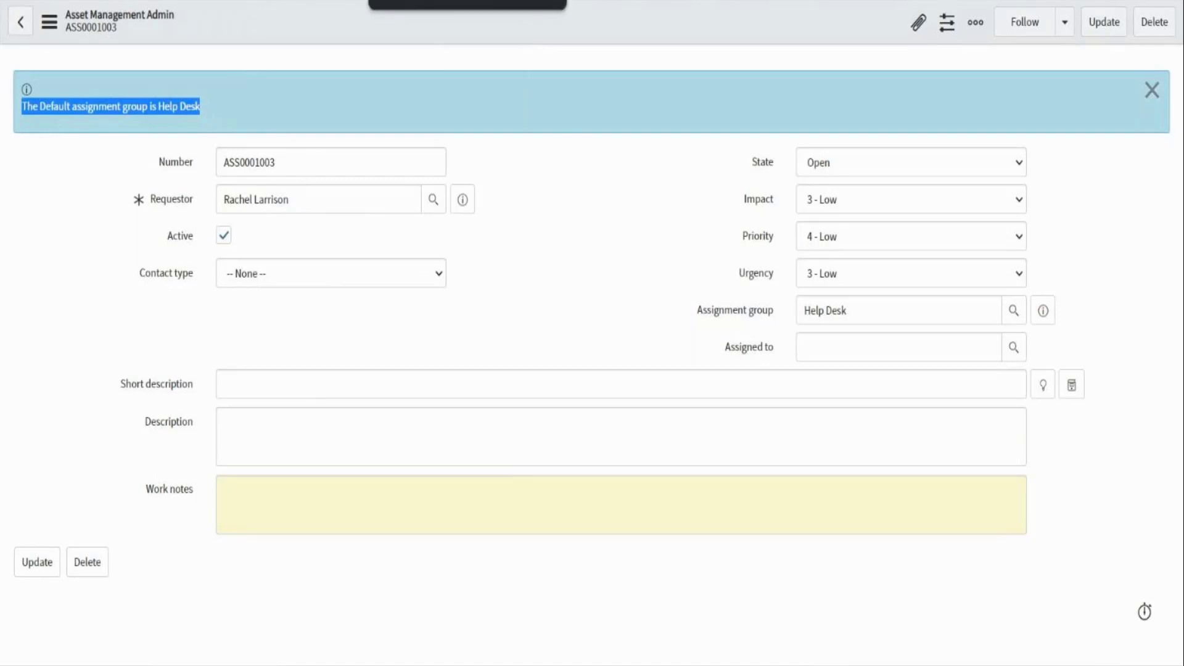
{"action": "left_click", "coordinate": [315, 217]}
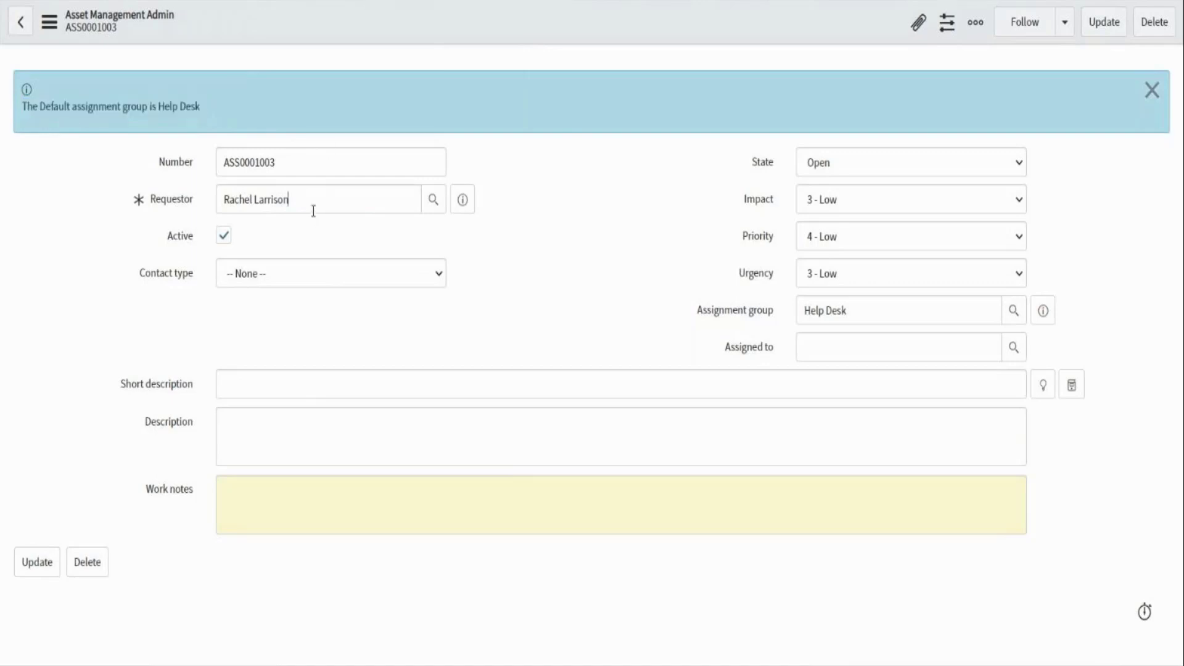
{"action": "left_click_drag", "start_coordinate": [314, 209], "coordinate": [215, 219]}
{"action": "left_click_drag", "start_coordinate": [849, 319], "coordinate": [784, 320]}
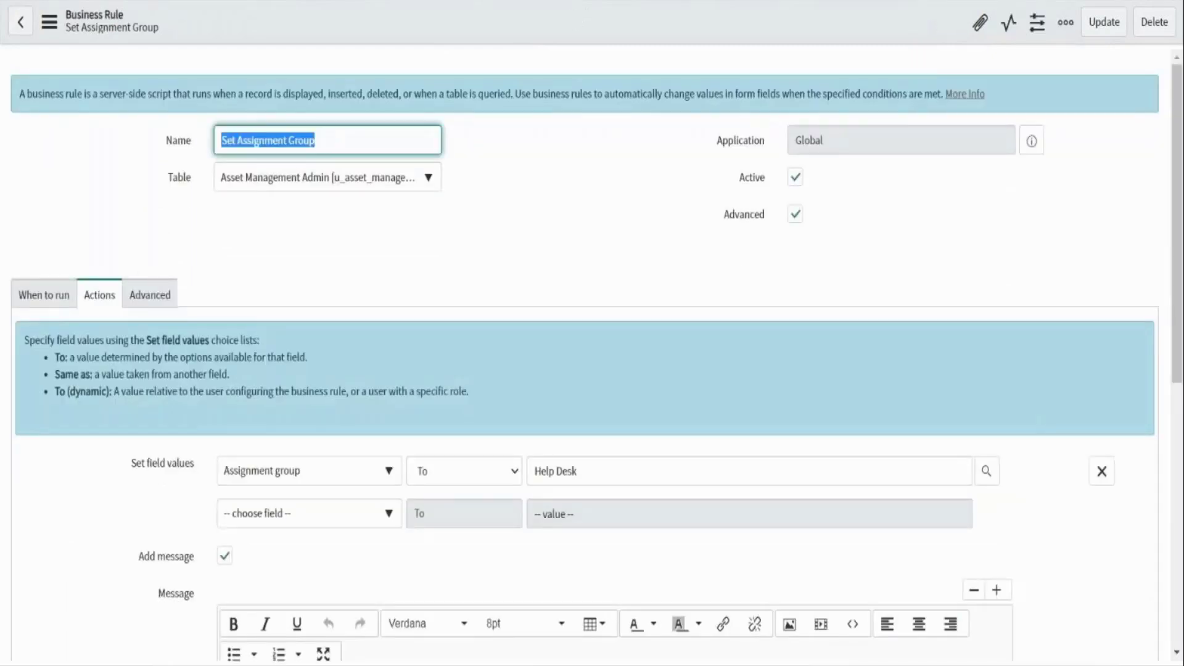
Review the Set Assignment Group rule's run conditions and the field value its actions set
{"action": "scroll", "coordinate": [355, 238], "scroll_direction": "down", "scroll_amount": 2}
{"action": "left_click", "coordinate": [28, 190]}
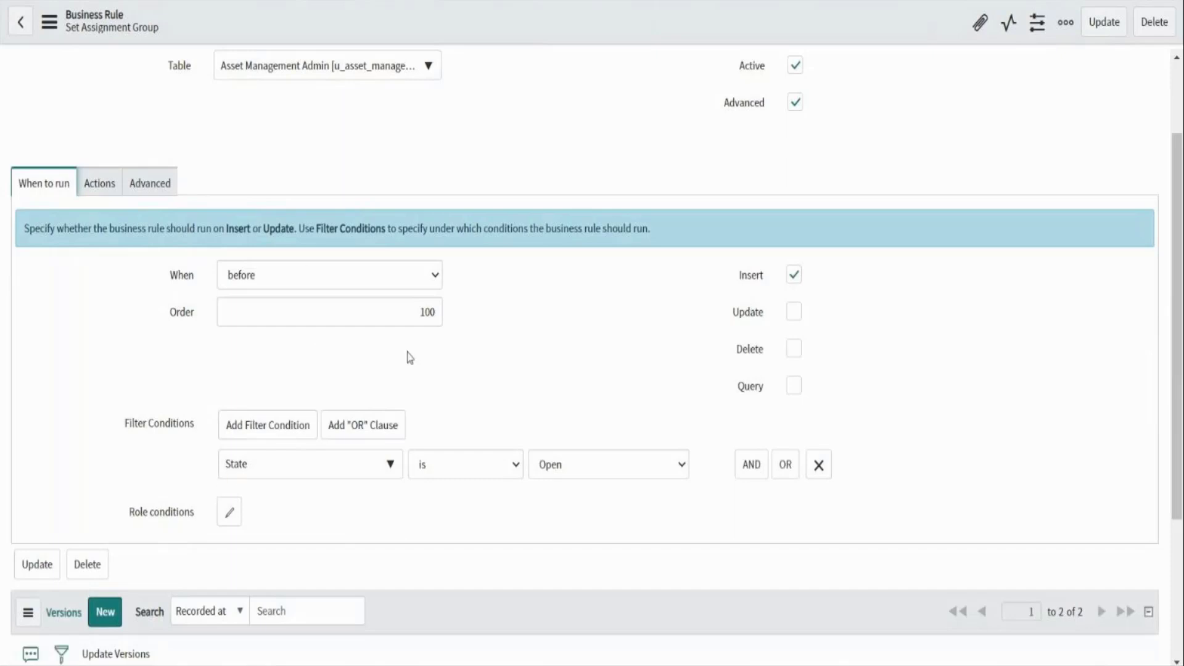
{"action": "left_click", "coordinate": [96, 189]}
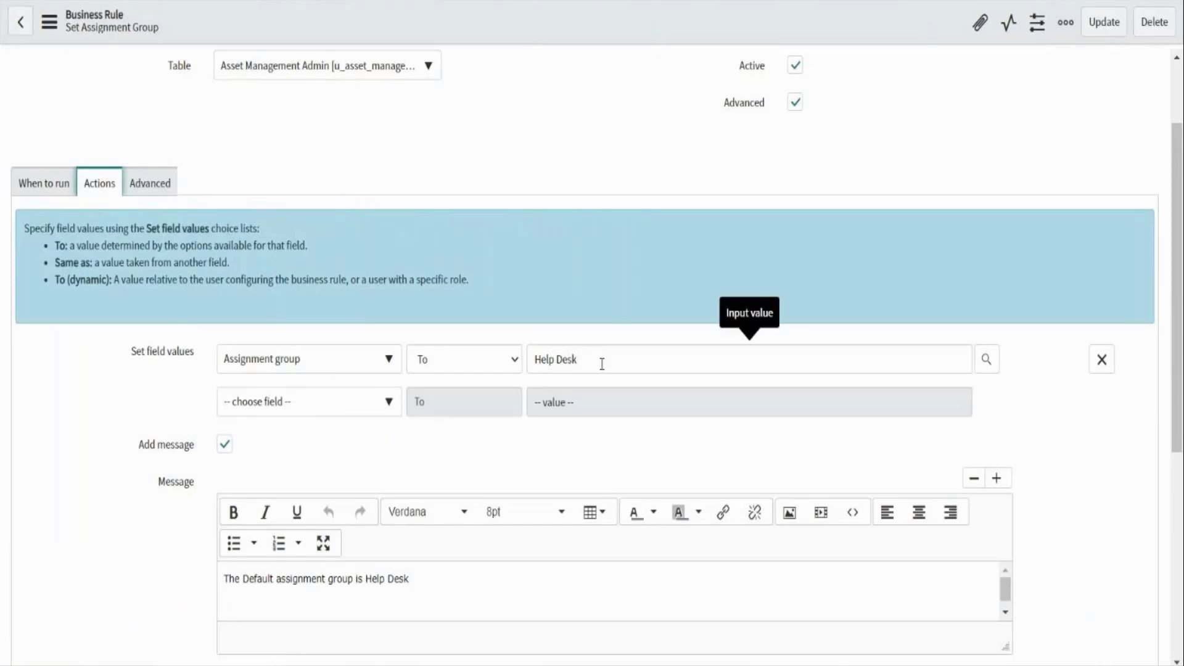
{"action": "triple_click", "coordinate": [528, 360]}
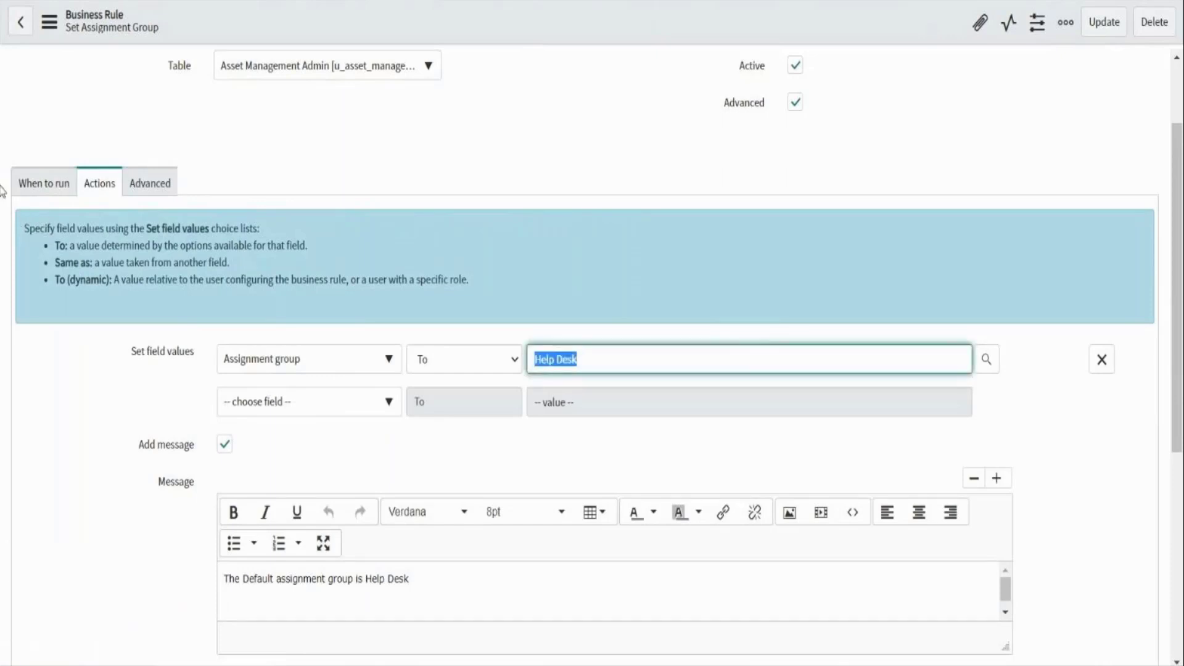
{"action": "left_click", "coordinate": [43, 183]}
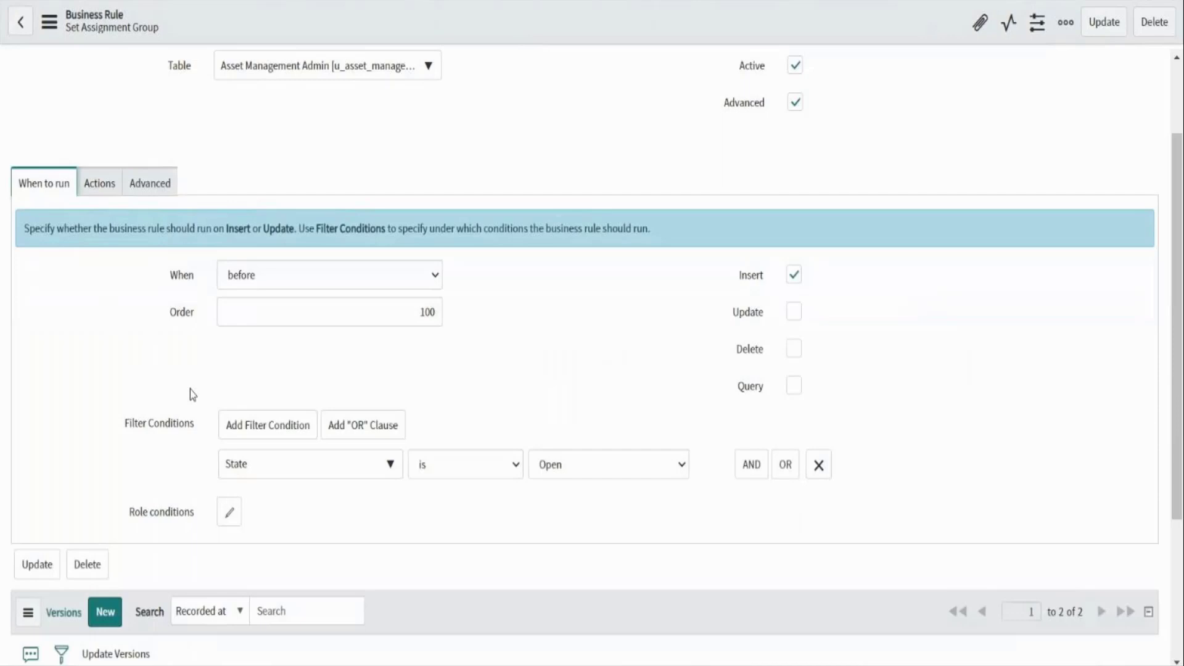
Return to the saved asset management admin record and examine its Assignment group value again
{"action": "left_click", "coordinate": [445, 2]}
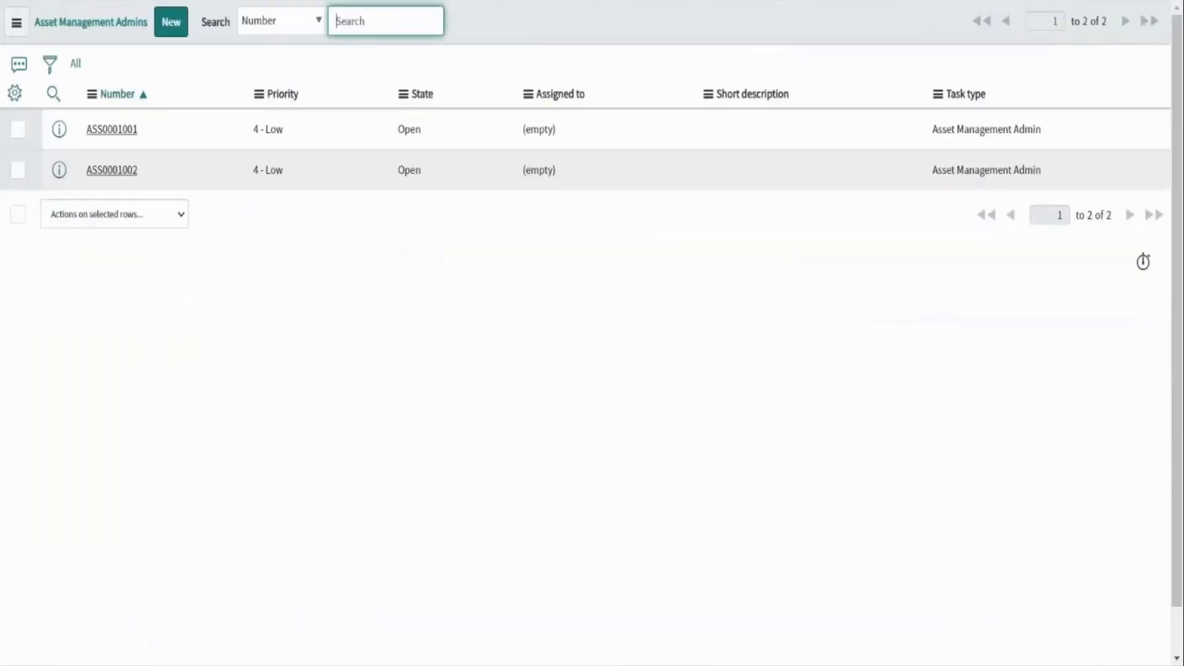
{"action": "left_click", "coordinate": [259, 1]}
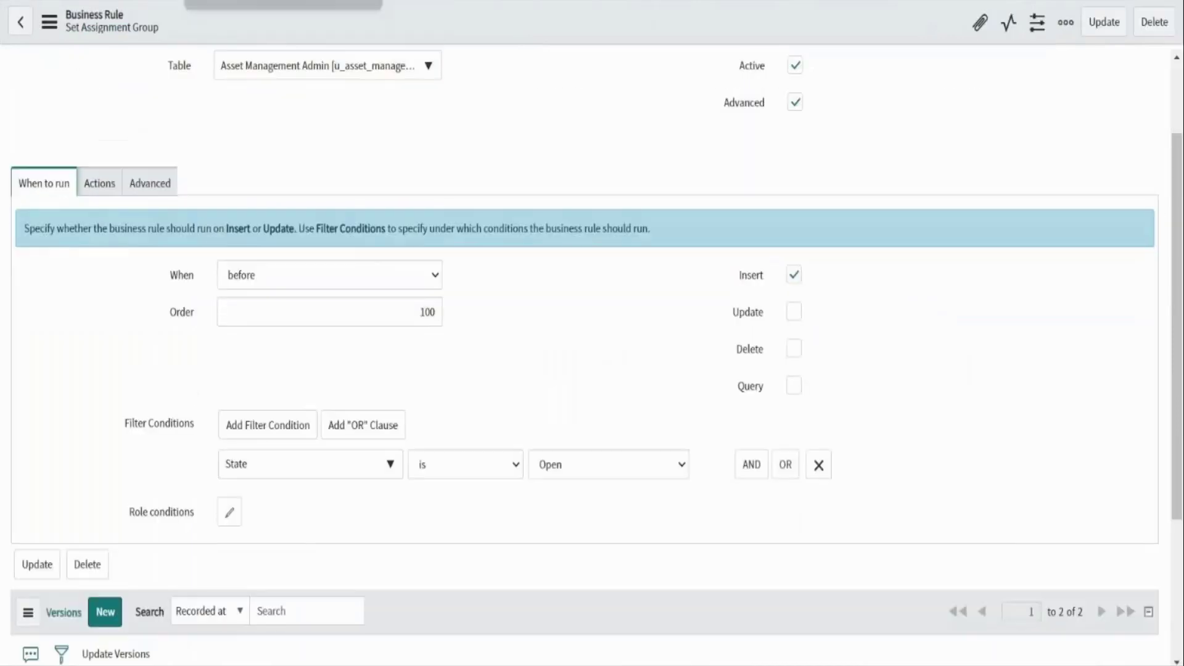
{"action": "left_click", "coordinate": [629, 1]}
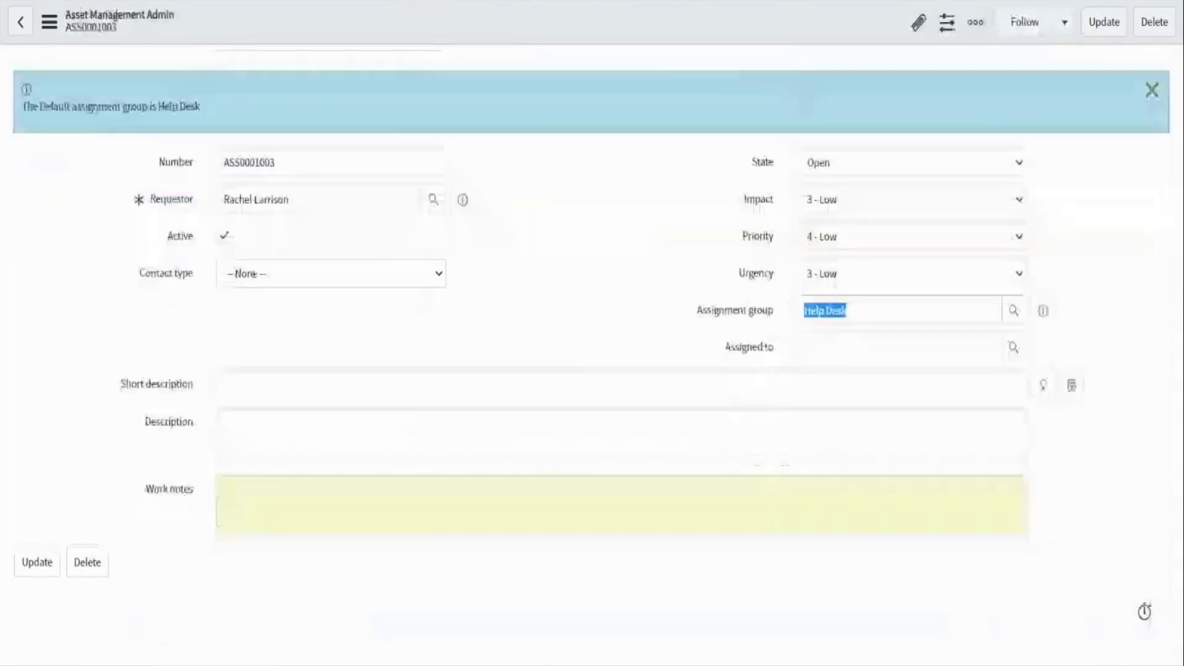
{"action": "double_click", "coordinate": [859, 314]}
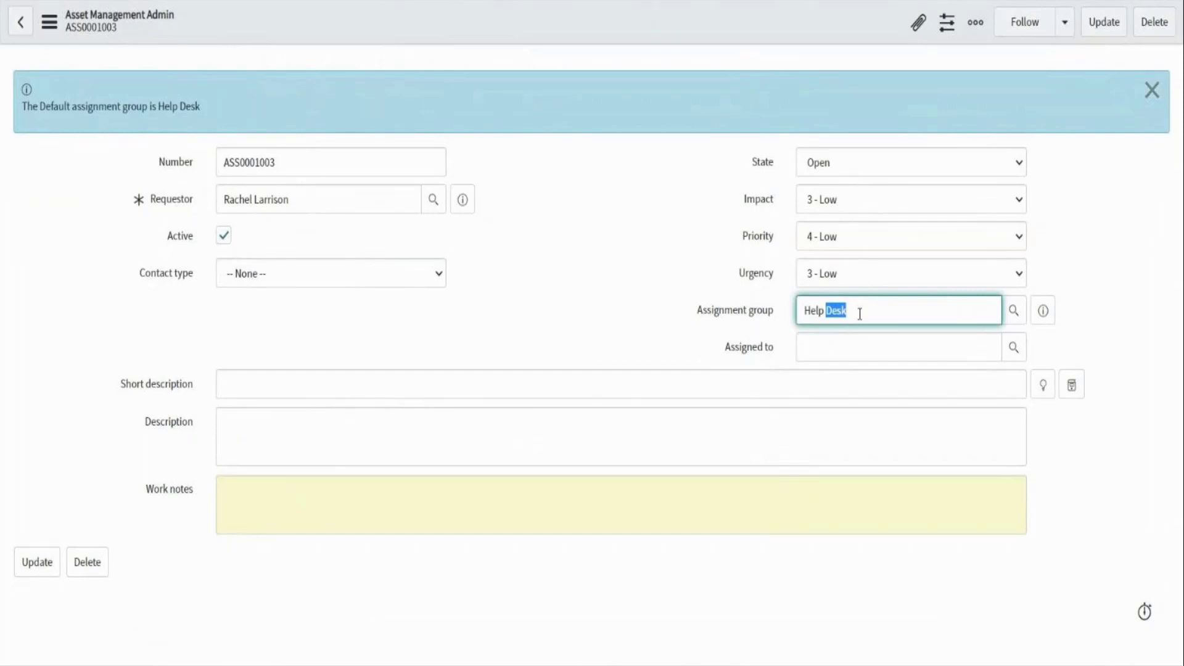
{"action": "triple_click", "coordinate": [859, 314]}
{"action": "double_click", "coordinate": [860, 314]}
{"action": "left_click", "coordinate": [860, 314]}
{"action": "left_click_drag", "start_coordinate": [803, 312], "coordinate": [866, 315]}
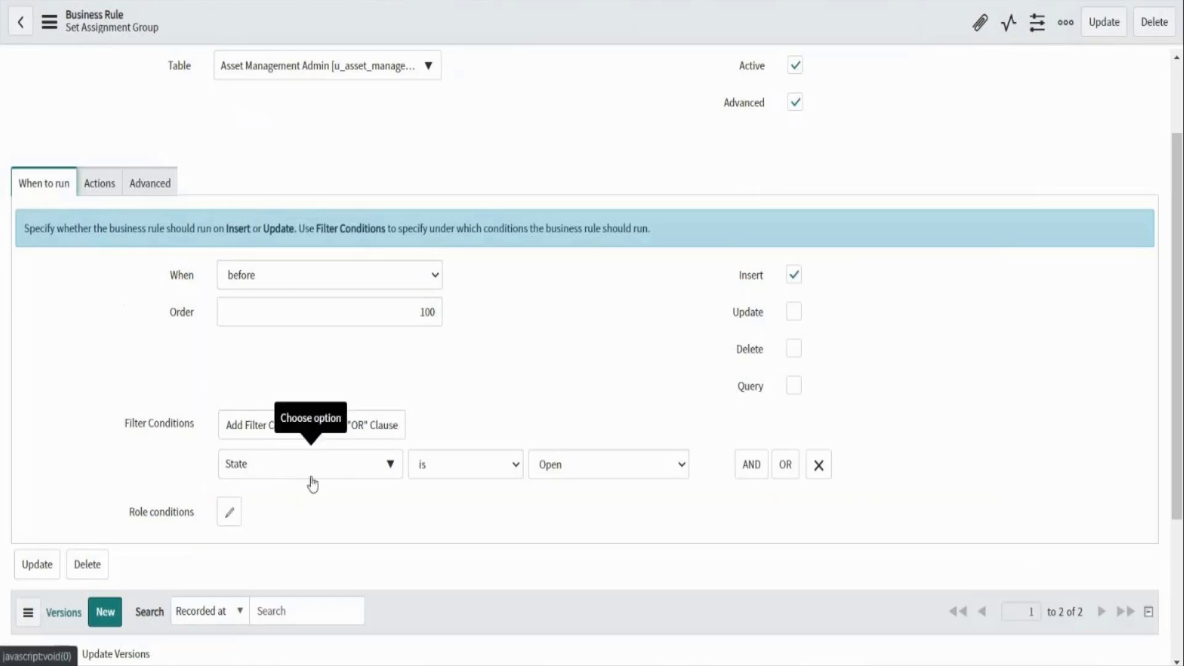
Add an AND filter condition to the Set Assignment Group rule requiring that Assignment group is not Help Desk
{"action": "left_click", "coordinate": [504, 1]}
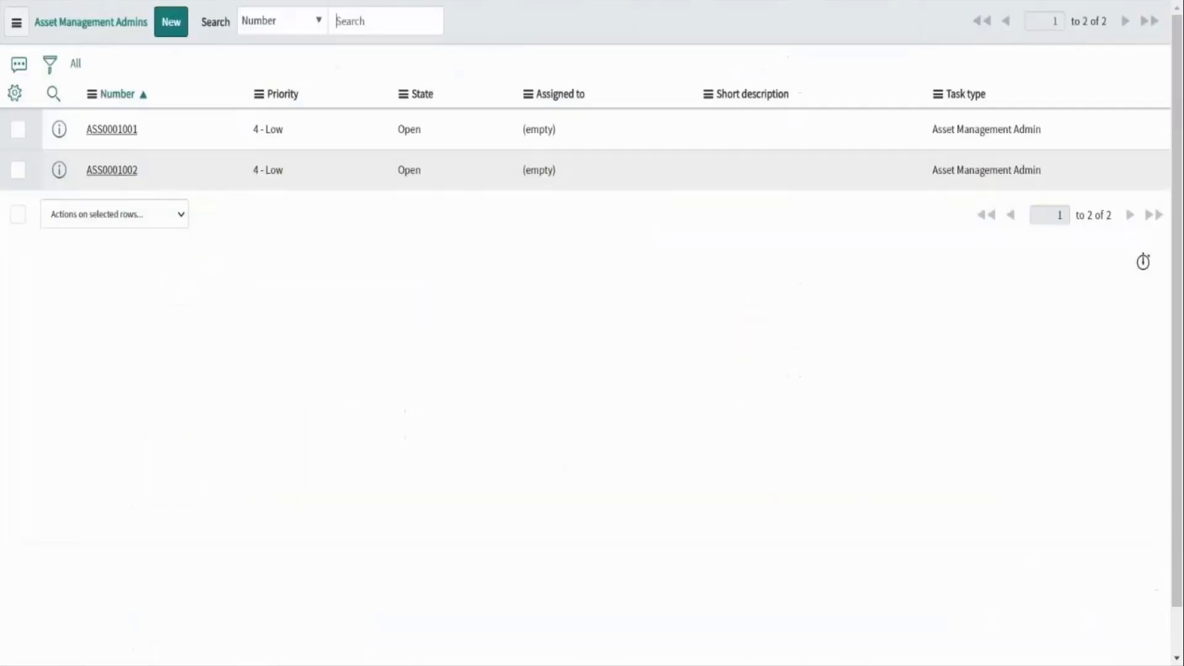
{"action": "left_click", "coordinate": [416, 1]}
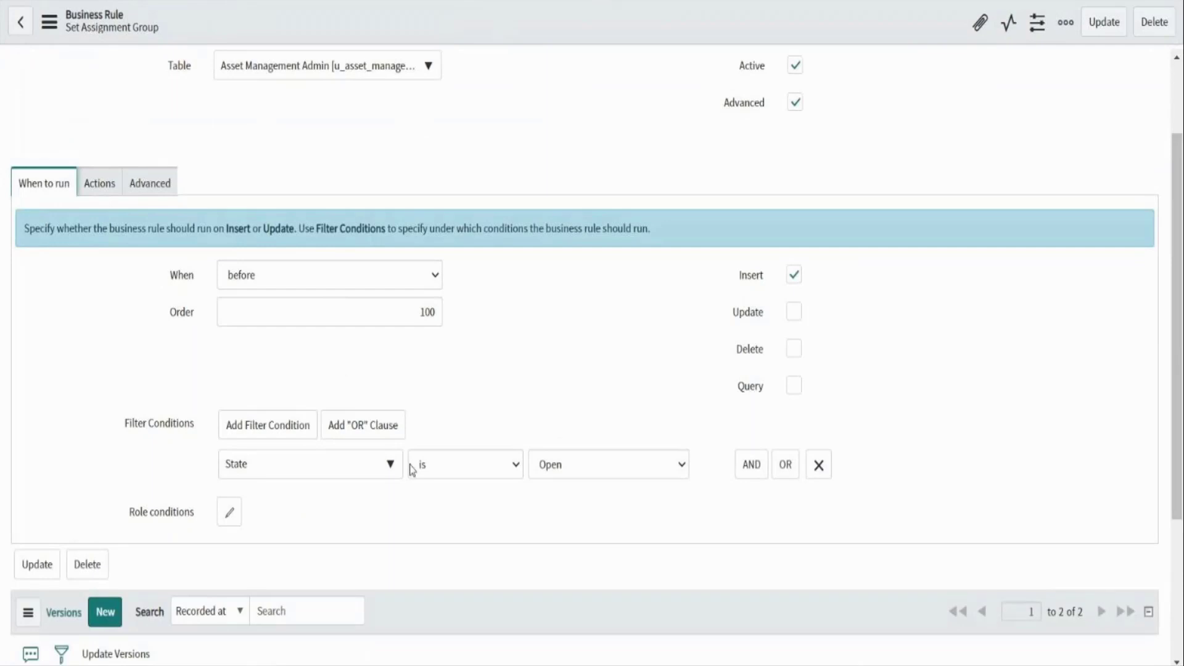
{"action": "left_click", "coordinate": [751, 467]}
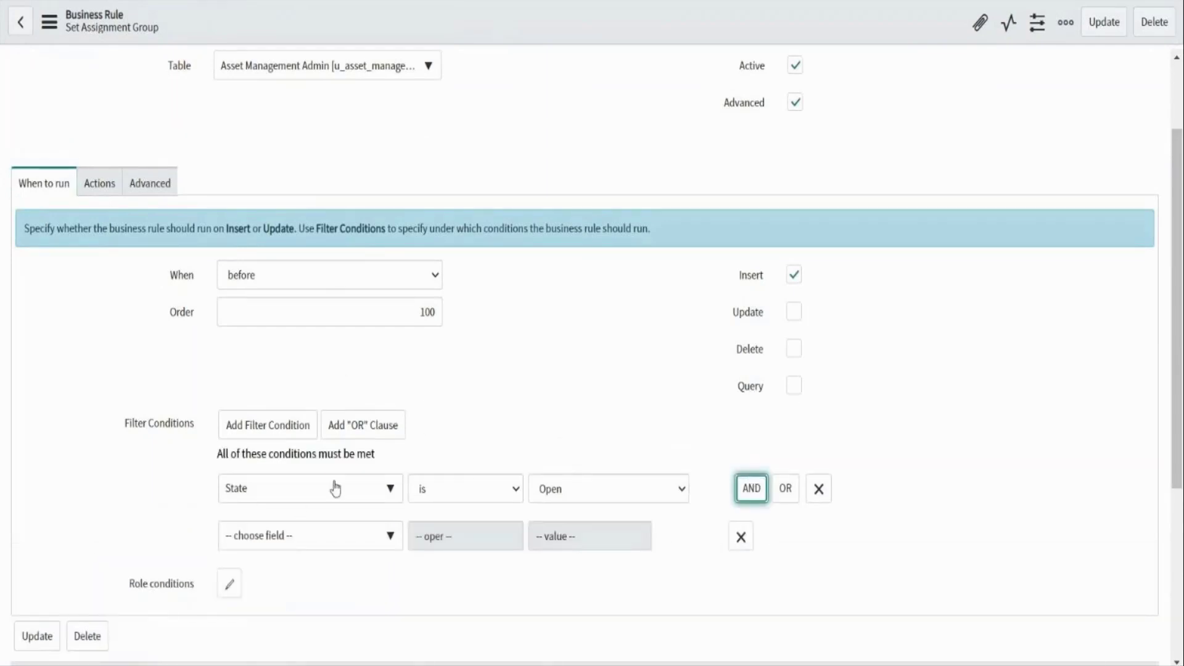
{"action": "left_click", "coordinate": [318, 535]}
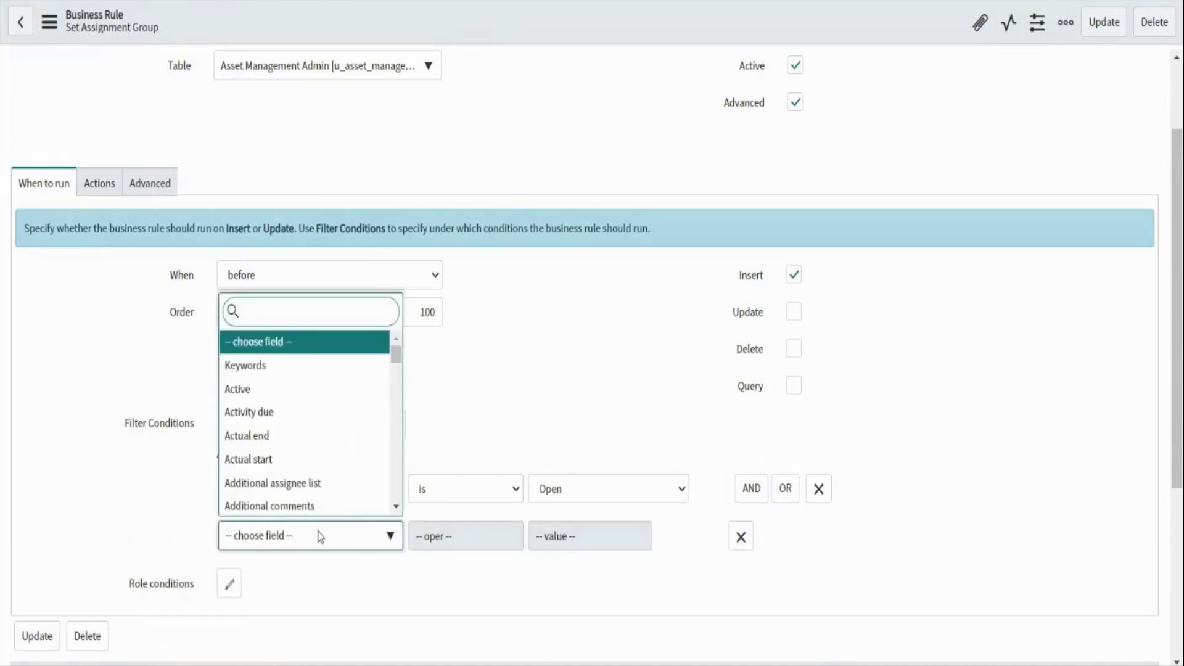
{"action": "type", "text": "ass"}
{"action": "left_click", "coordinate": [302, 480]}
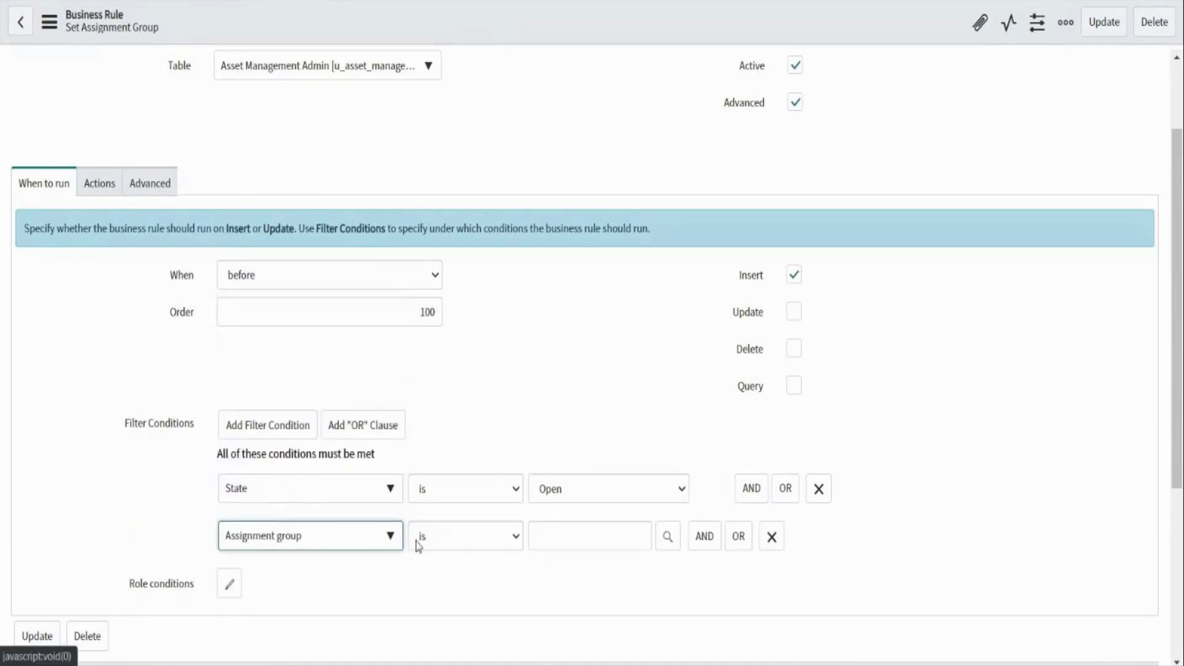
{"action": "left_click", "coordinate": [449, 543]}
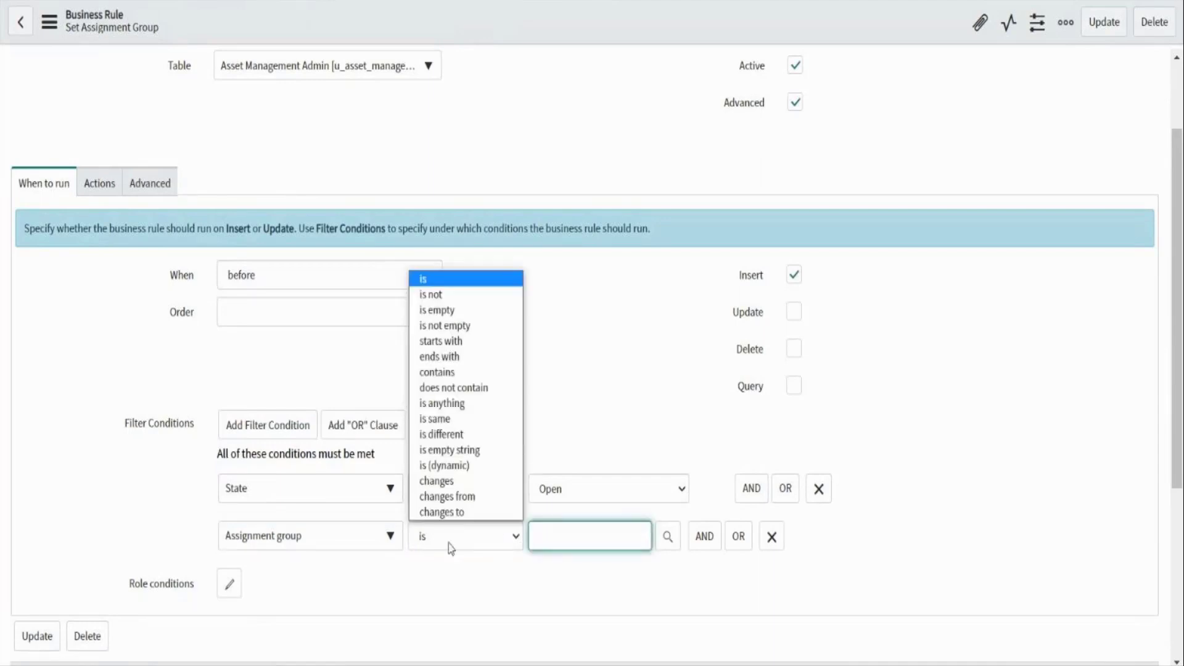
{"action": "left_click", "coordinate": [434, 299]}
{"action": "left_click", "coordinate": [557, 531]}
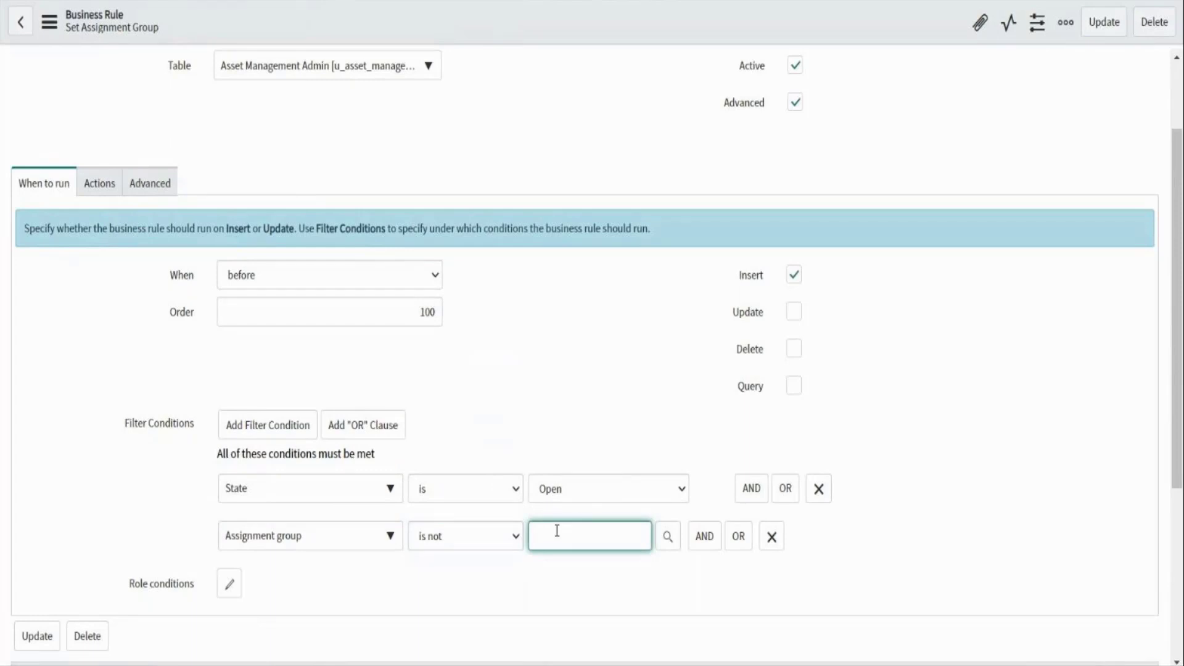
{"action": "type", "text": "Help"}
{"action": "left_click", "coordinate": [563, 560]}
Remove the Assignment group entry from the rule's set field values and turn off its message
{"action": "left_click", "coordinate": [105, 198]}
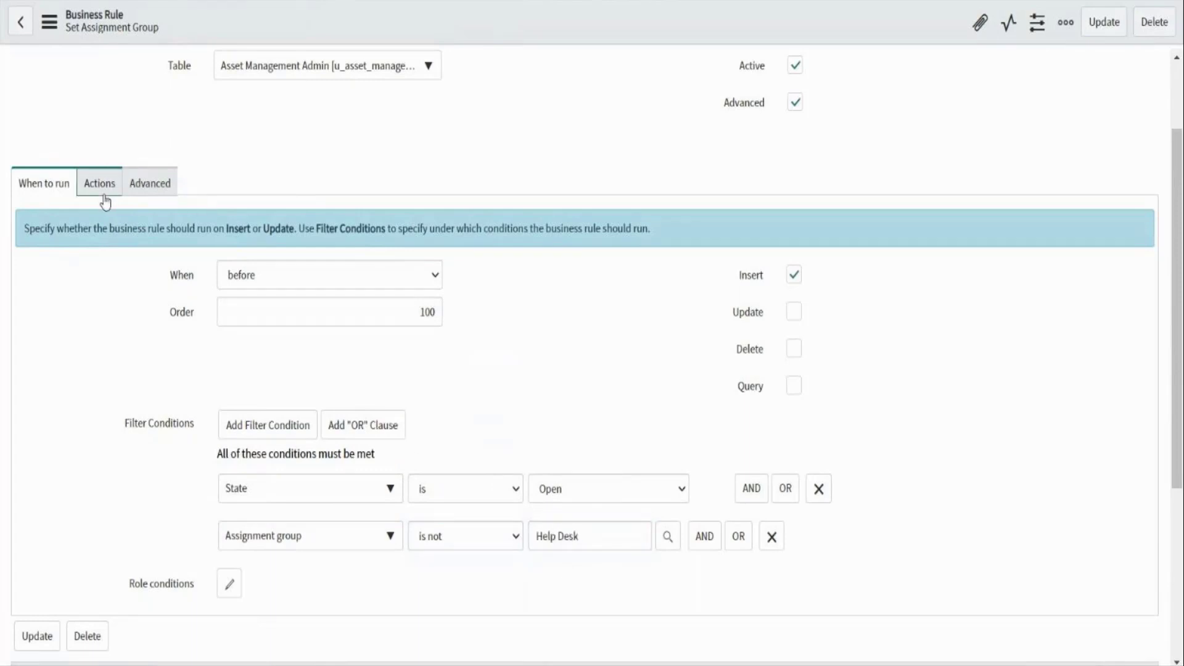
{"action": "left_click", "coordinate": [104, 196]}
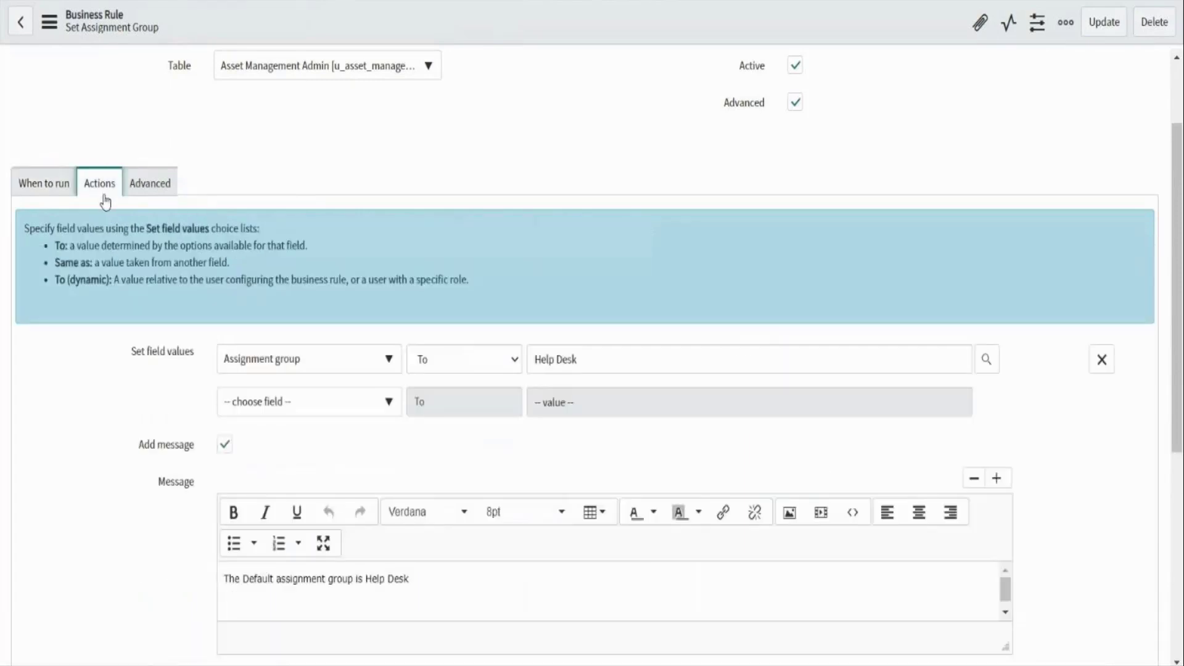
{"action": "left_click", "coordinate": [1102, 360]}
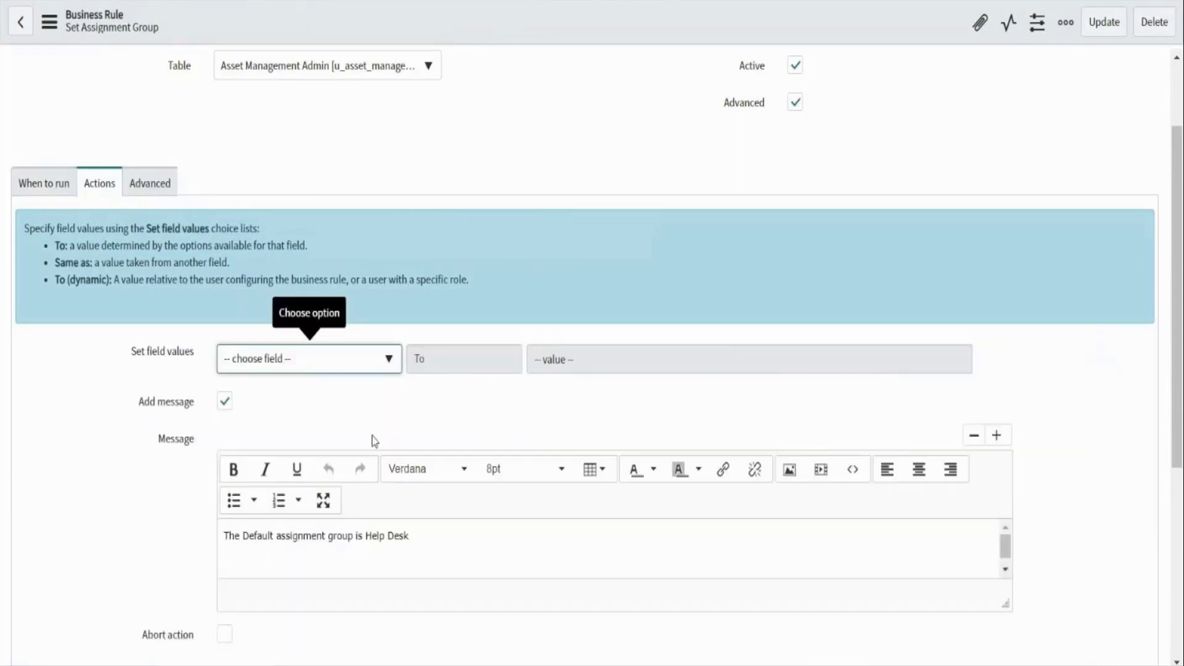
{"action": "left_click", "coordinate": [225, 402]}
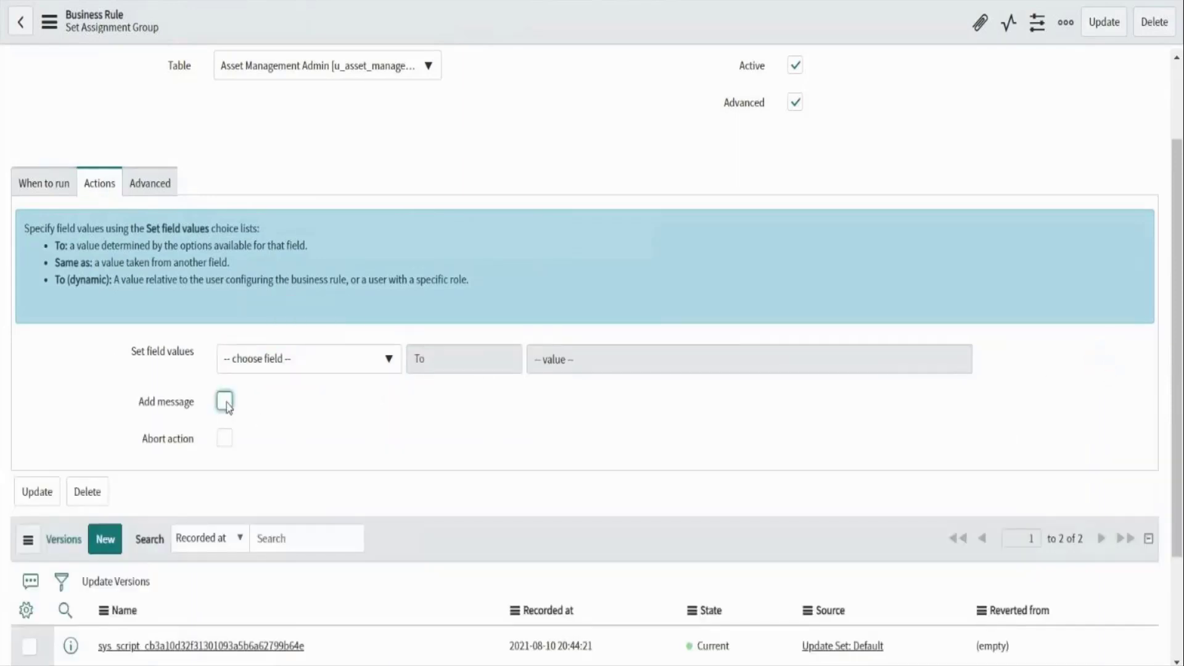
Enable Abort action for the rule and turn on its message reading "The Default assignment group is Help Desk"
{"action": "left_click", "coordinate": [35, 193]}
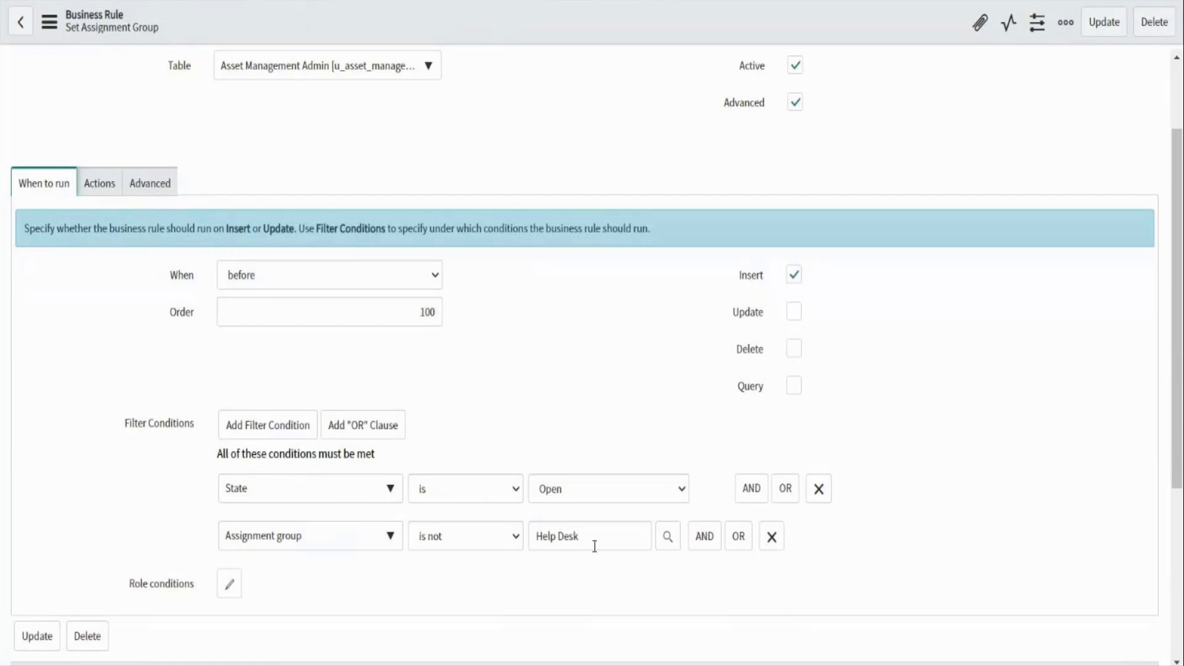
{"action": "left_click", "coordinate": [102, 196]}
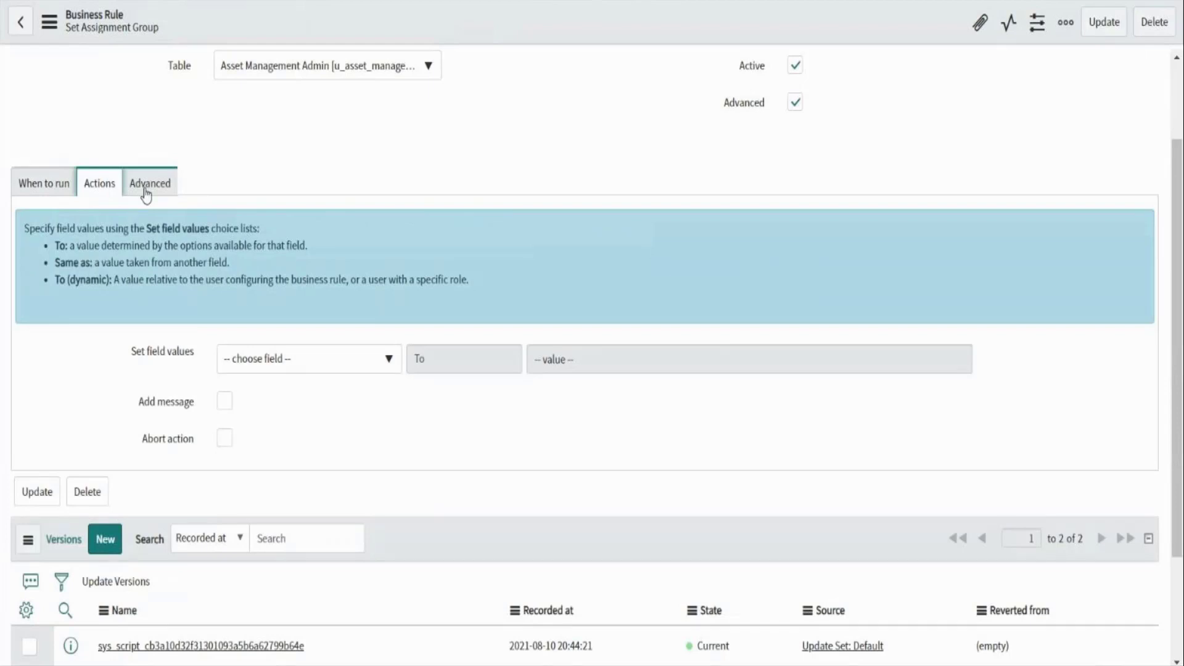
{"action": "left_click", "coordinate": [226, 440]}
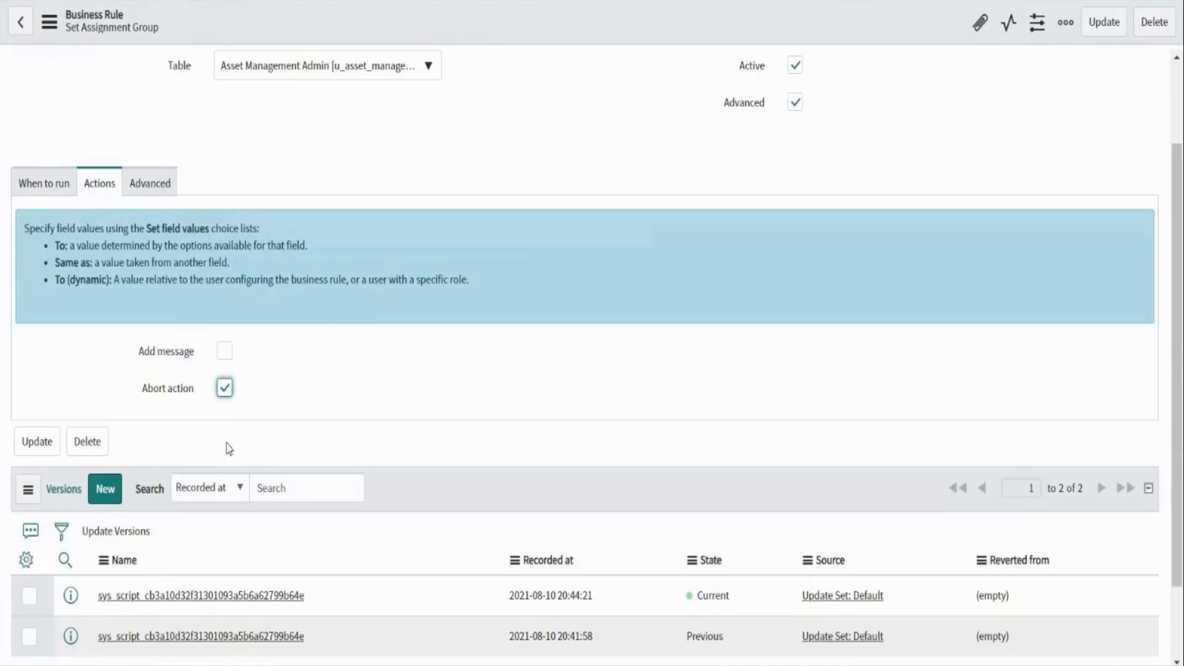
{"action": "left_click", "coordinate": [224, 350]}
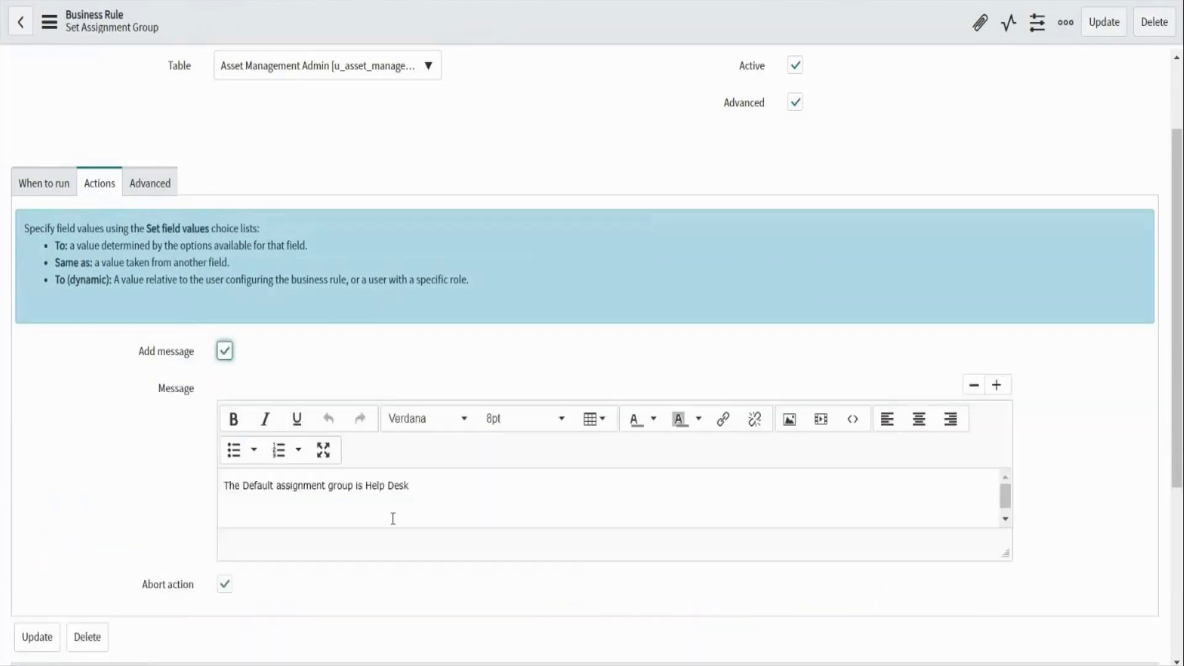
{"action": "left_click", "coordinate": [437, 497]}
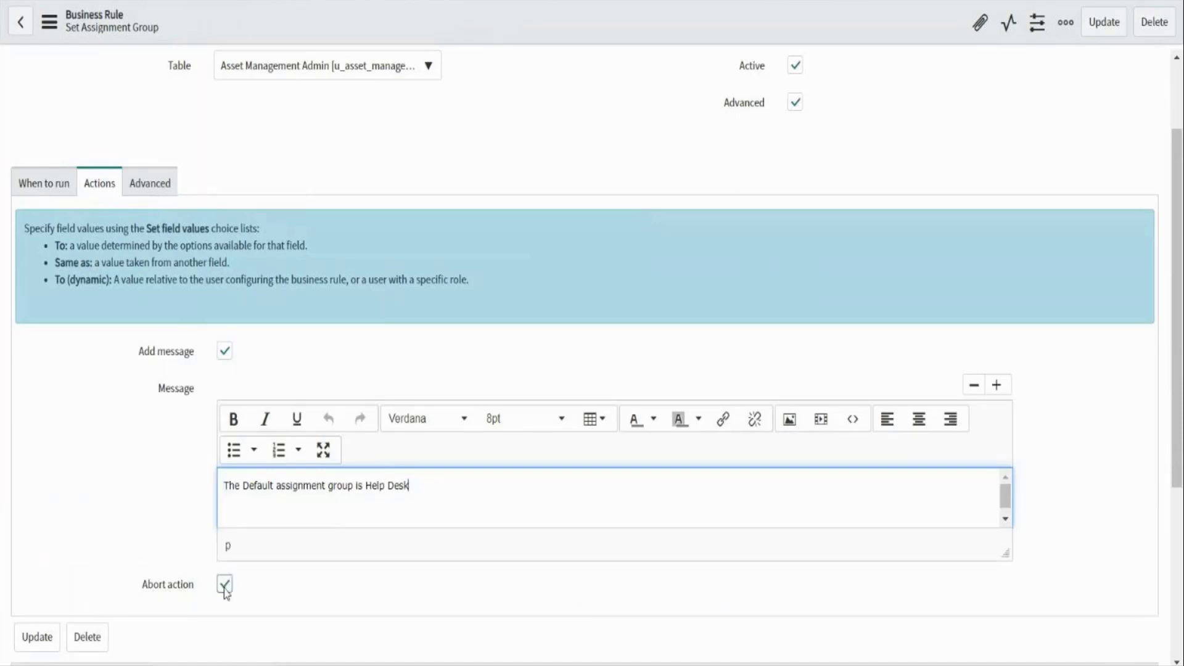
Recheck the rule's filter conditions and actions, and save the business rule
{"action": "left_click", "coordinate": [28, 184]}
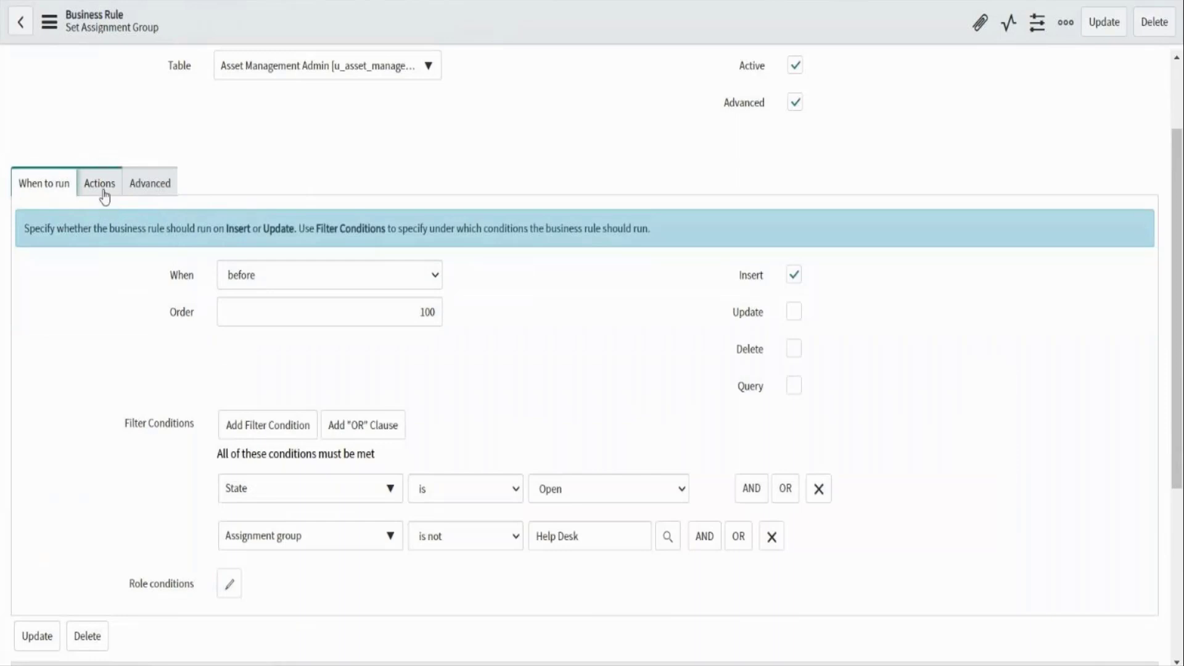
{"action": "left_click", "coordinate": [103, 192]}
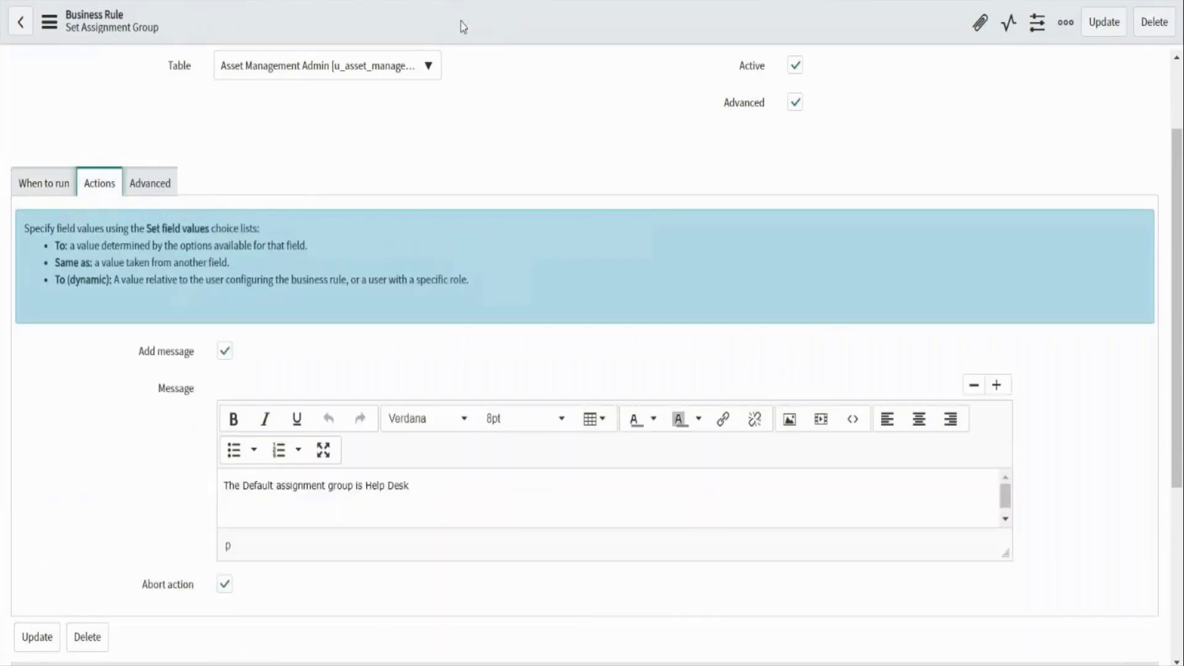
{"action": "right_click", "coordinate": [461, 25]}
{"action": "left_click", "coordinate": [465, 34]}
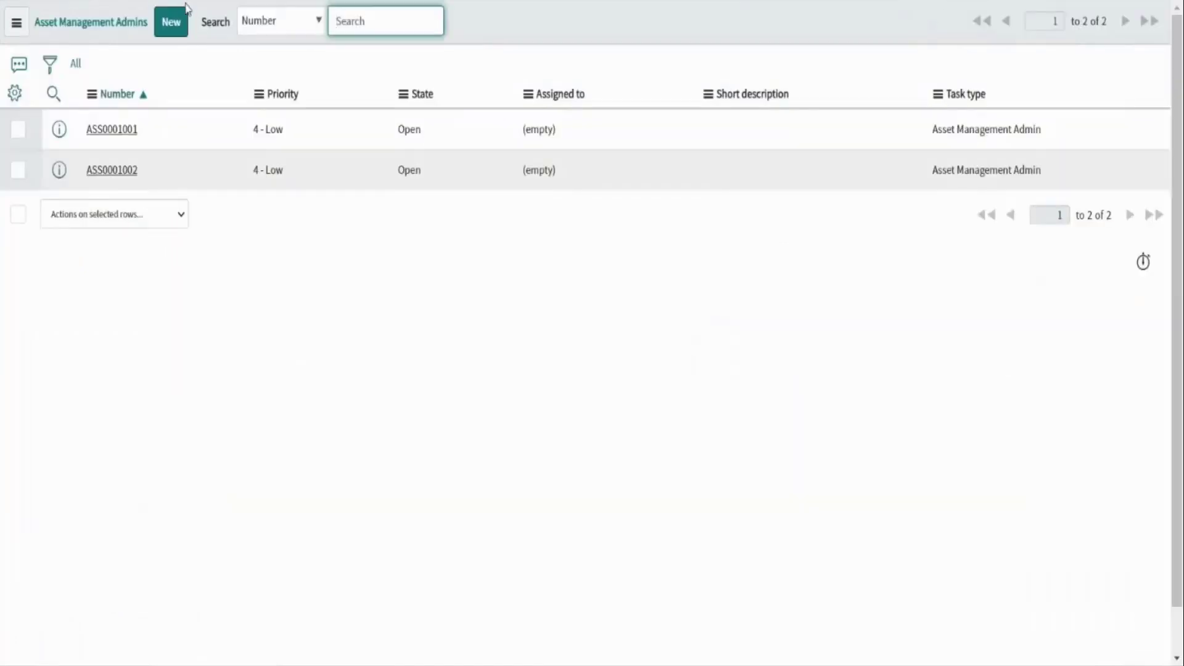
Create an asset management admin record with the recently selected person as Requestor and try to save it with Assignment group empty
{"action": "left_click", "coordinate": [169, 18]}
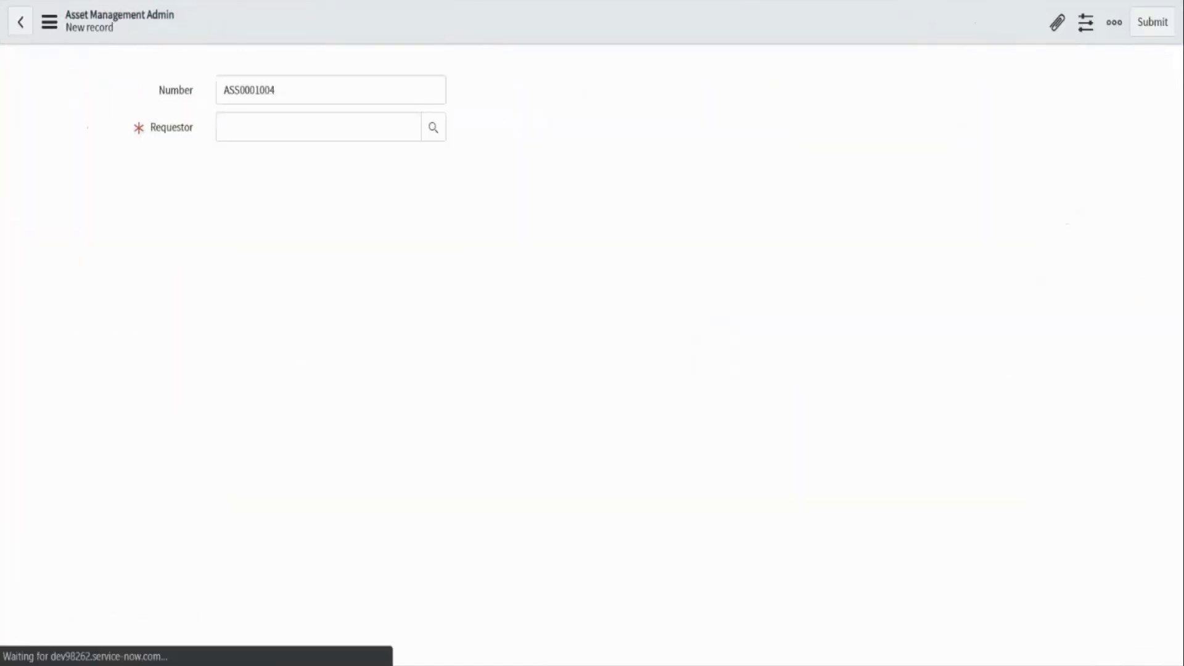
{"action": "left_click", "coordinate": [274, 123]}
{"action": "left_click", "coordinate": [253, 167]}
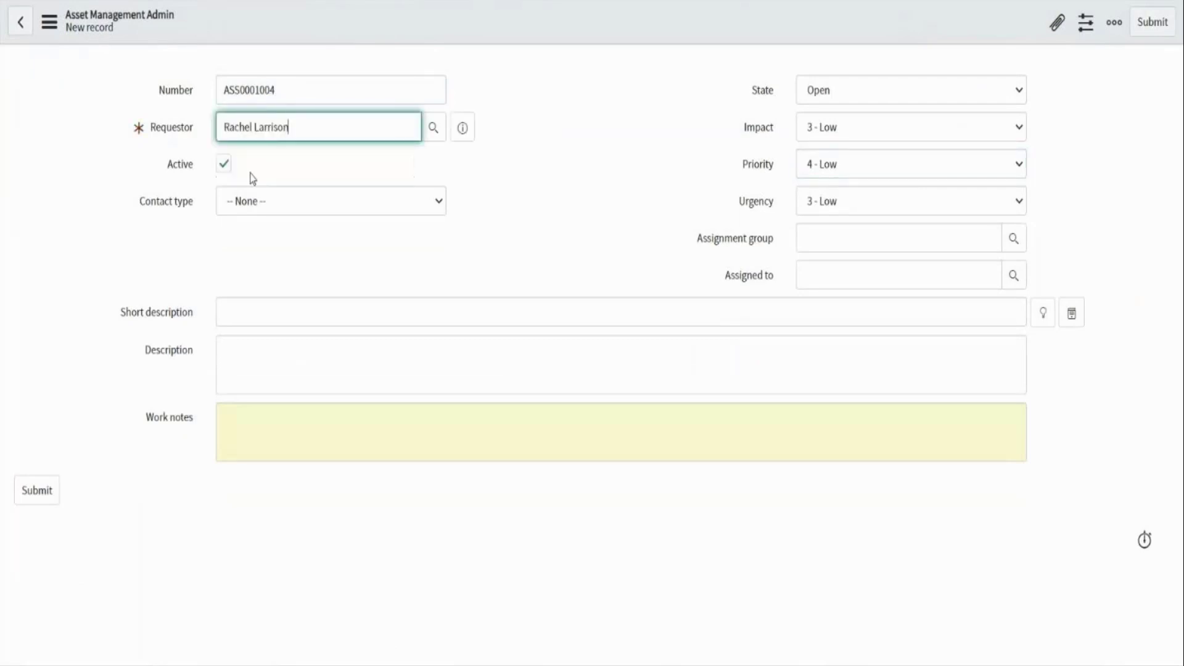
{"action": "left_click", "coordinate": [541, 227]}
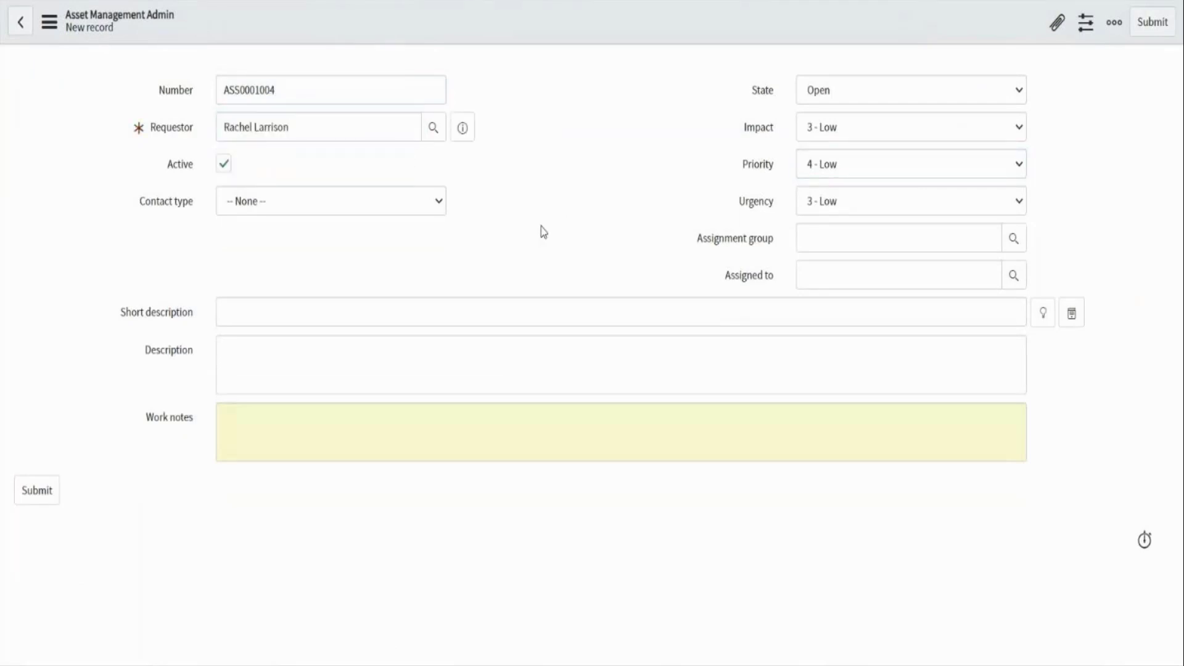
{"action": "left_click", "coordinate": [823, 238]}
{"action": "right_click", "coordinate": [546, 16]}
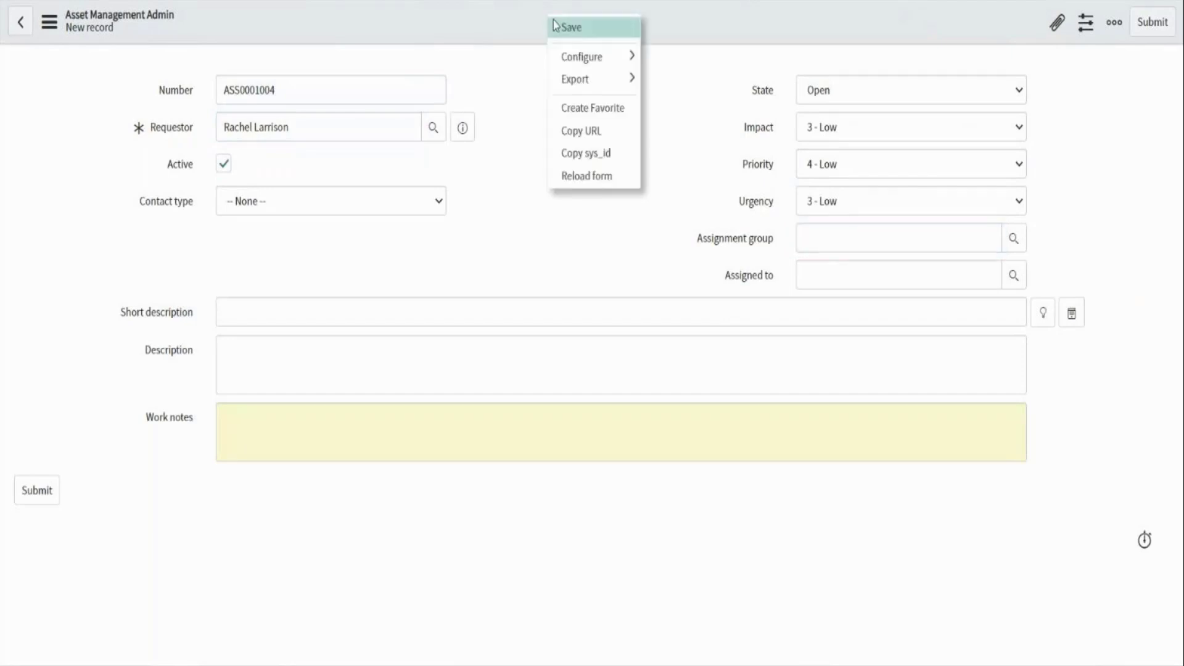
{"action": "left_click", "coordinate": [556, 27]}
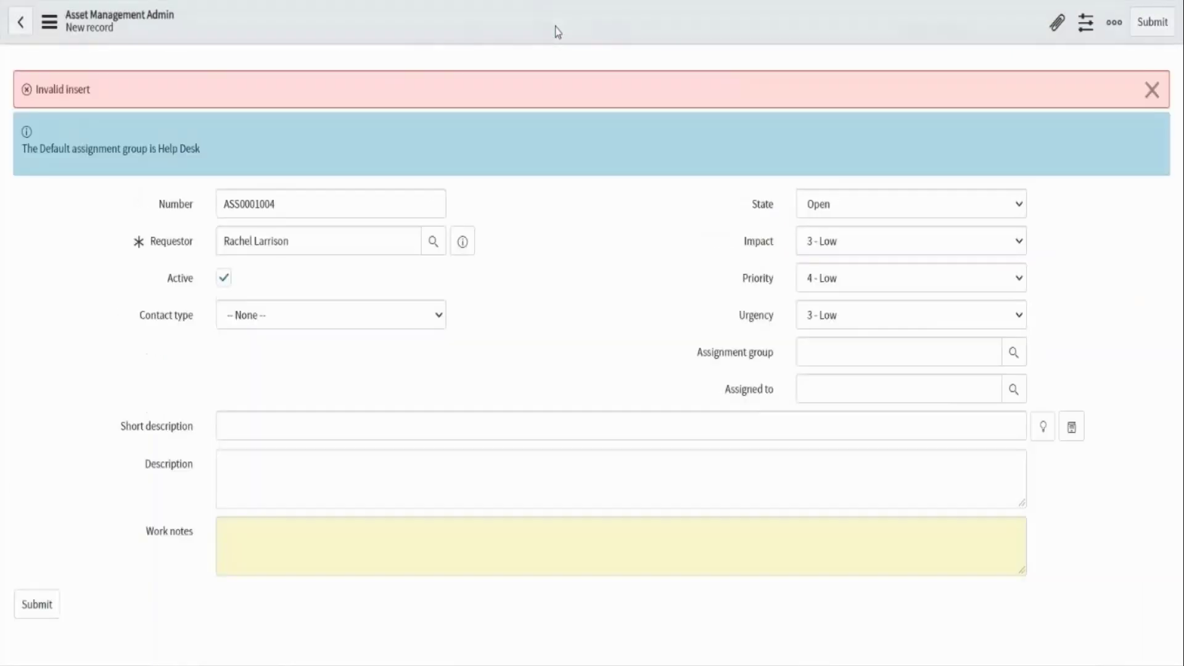
Examine the error banner, the Requestor and the Assignment group on the unsaved record
{"action": "left_click", "coordinate": [255, 418]}
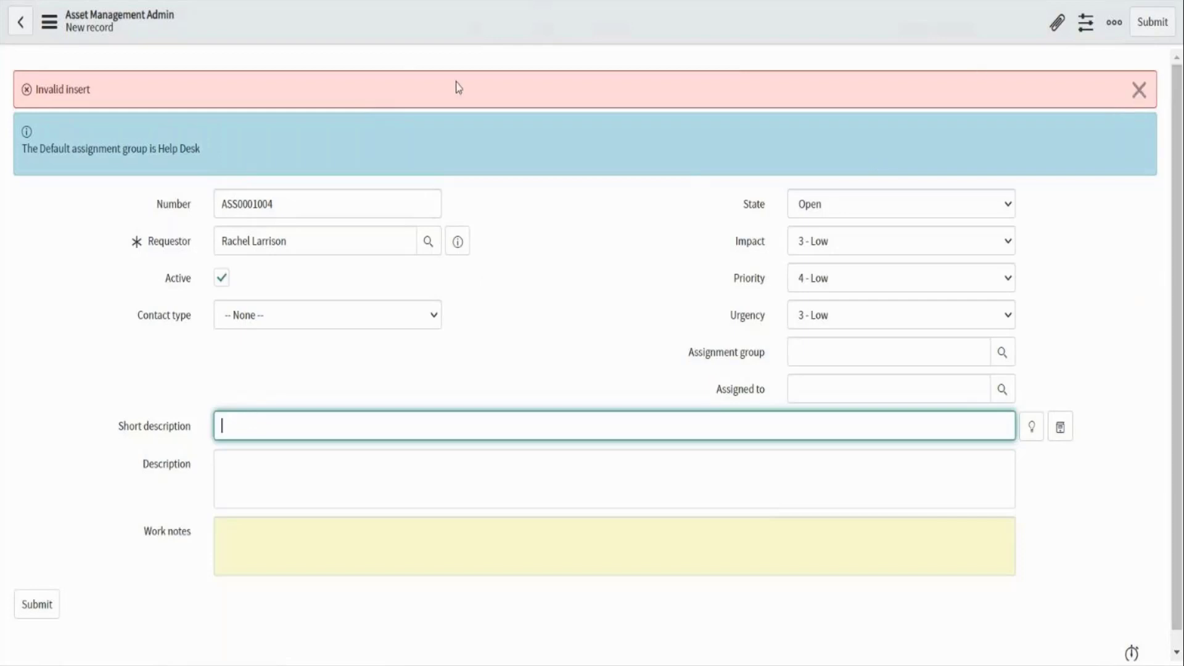
{"action": "left_click", "coordinate": [91, 96]}
{"action": "left_click_drag", "start_coordinate": [91, 96], "coordinate": [37, 99]}
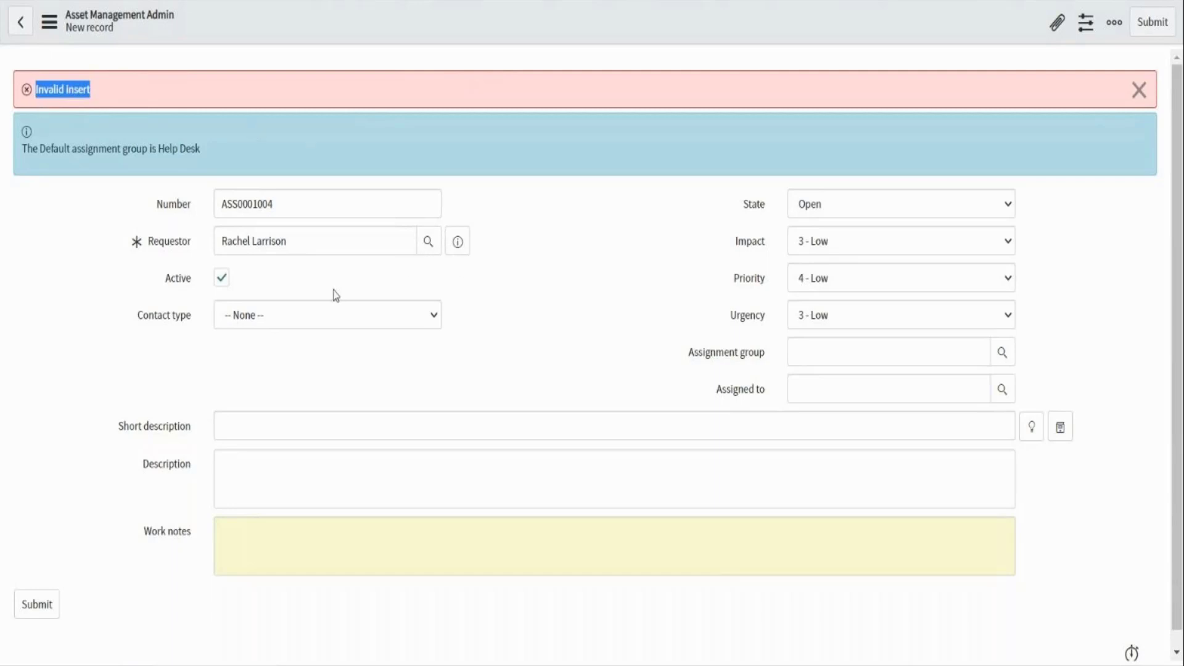
{"action": "left_click_drag", "start_coordinate": [215, 200], "coordinate": [217, 258]}
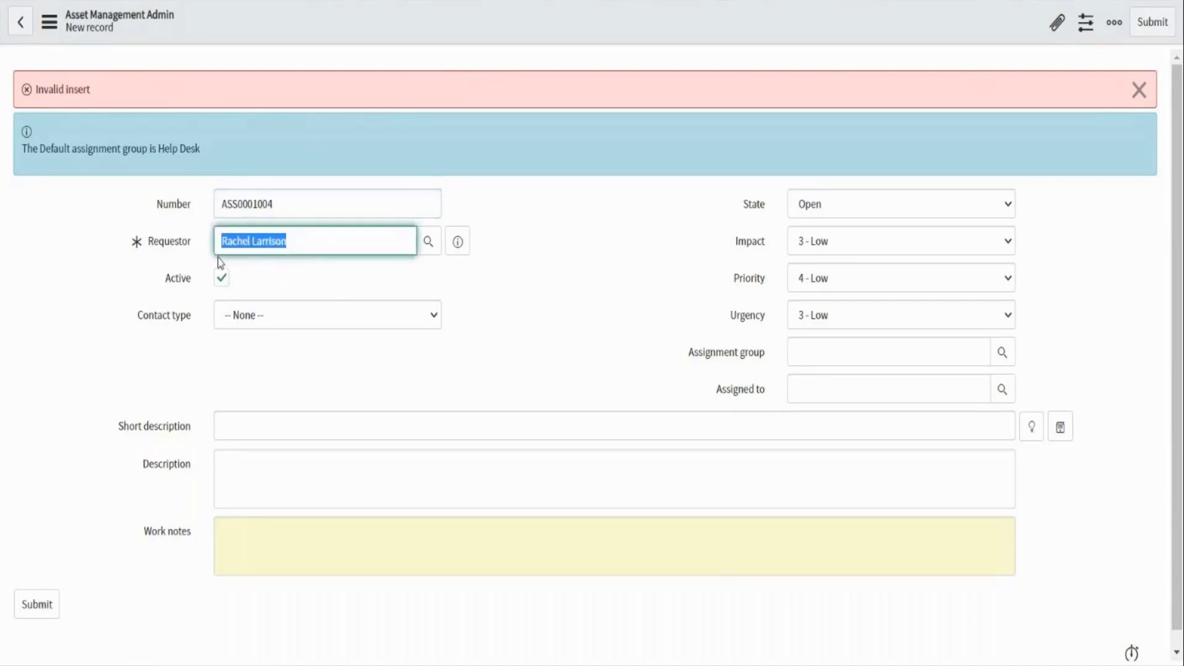
{"action": "left_click", "coordinate": [796, 353]}
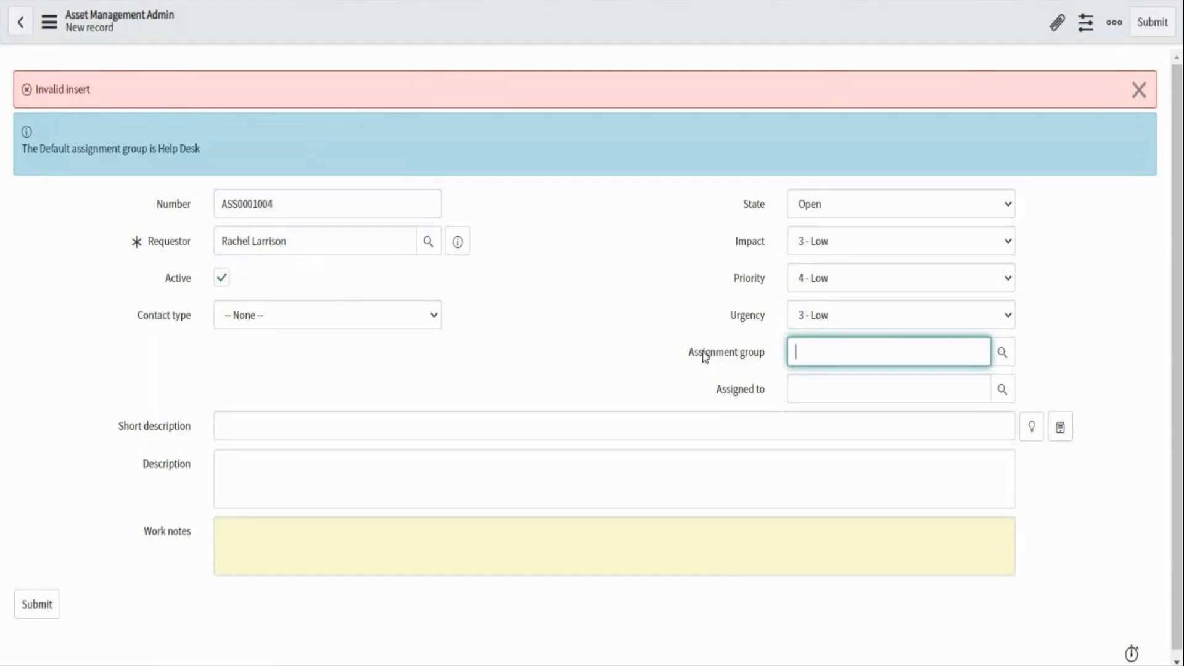
Dismiss the error banner, set the new record's Assignment group to Help Desk and save the record
{"action": "left_click", "coordinate": [1140, 89]}
{"action": "left_click_drag", "start_coordinate": [302, 125], "coordinate": [221, 125]}
{"action": "left_click", "coordinate": [806, 237]}
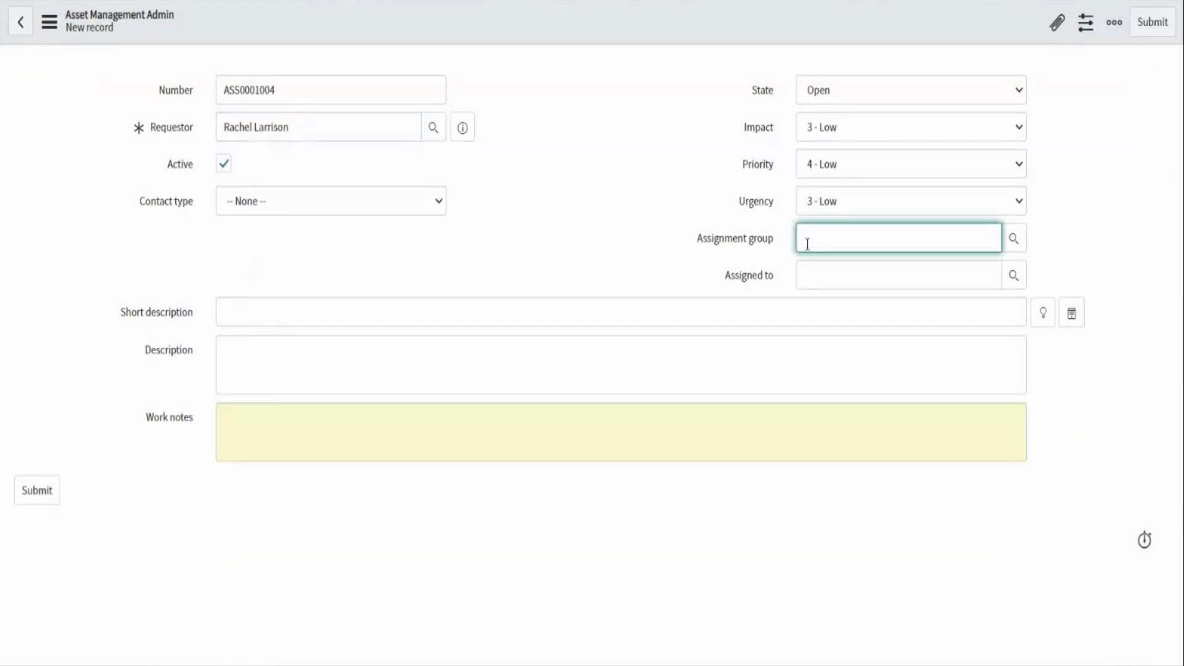
{"action": "type", "text": "Help"}
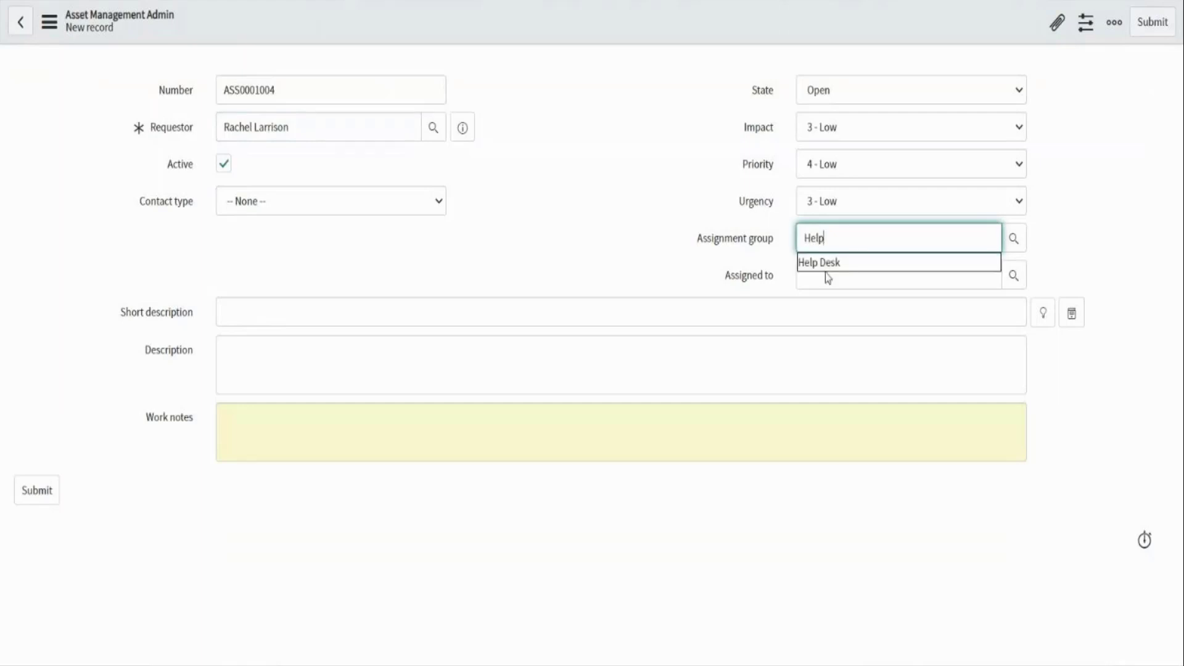
{"action": "key", "text": "Down"}
{"action": "key", "text": "Return"}
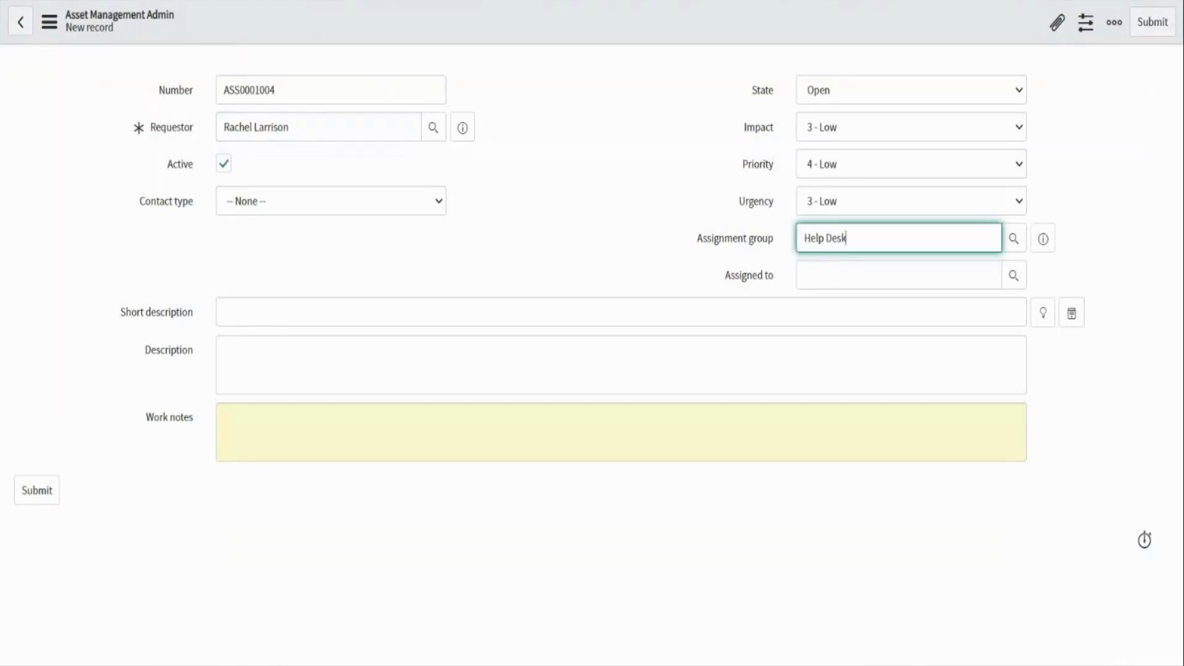
{"action": "right_click", "coordinate": [484, 27]}
{"action": "left_click", "coordinate": [504, 35]}
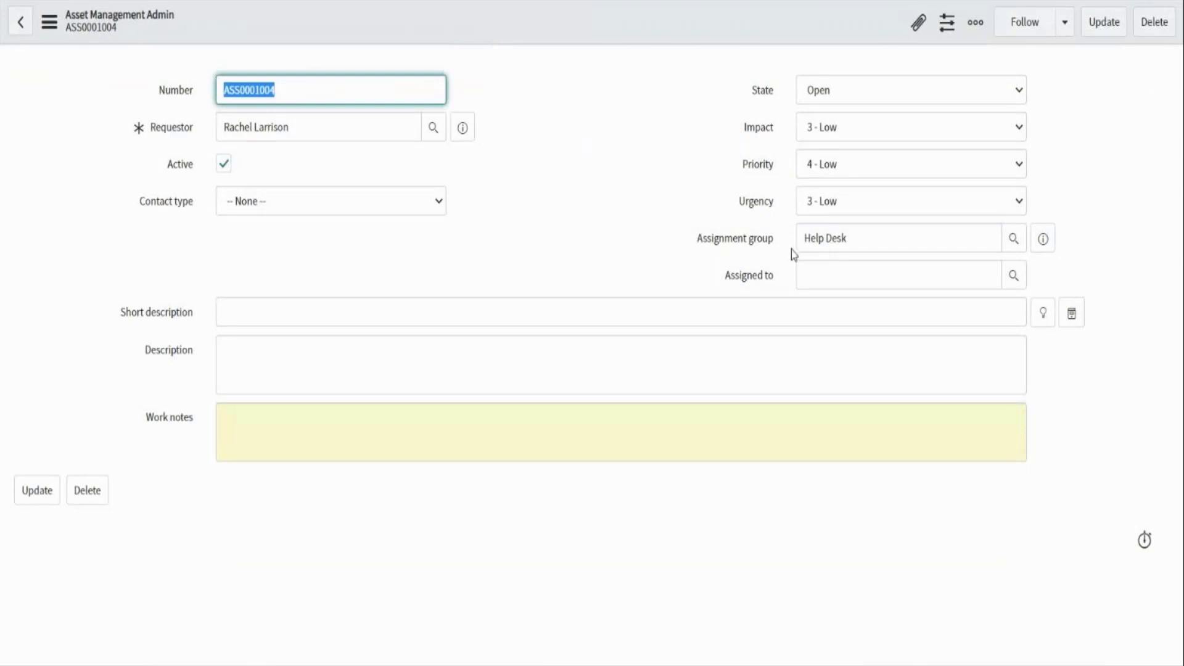
Check the Assignment group value on the saved asset management admin record
{"action": "left_click_drag", "start_coordinate": [803, 242], "coordinate": [876, 238]}
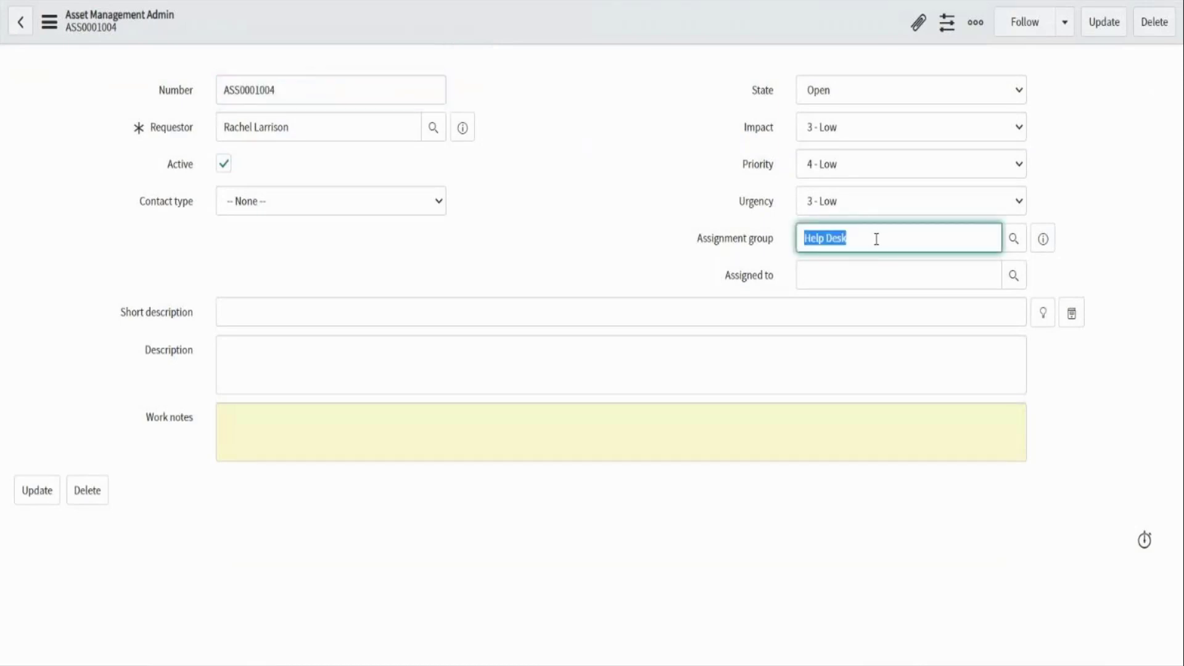
{"action": "right_click", "coordinate": [728, 248]}
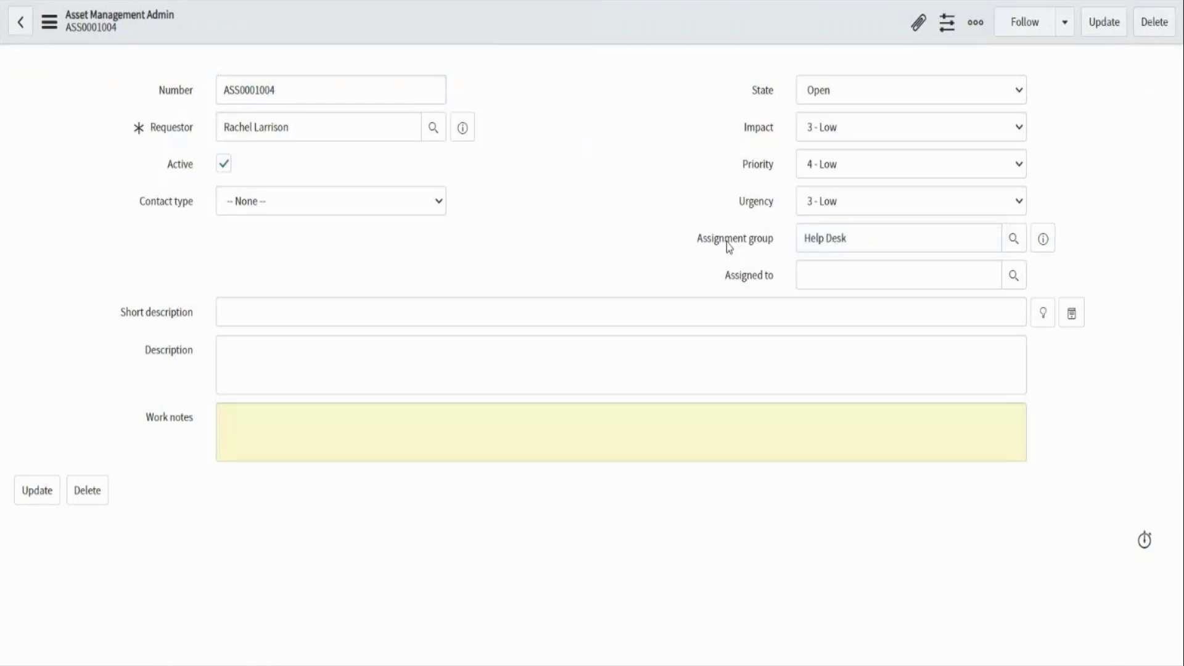
{"action": "left_click", "coordinate": [729, 247]}
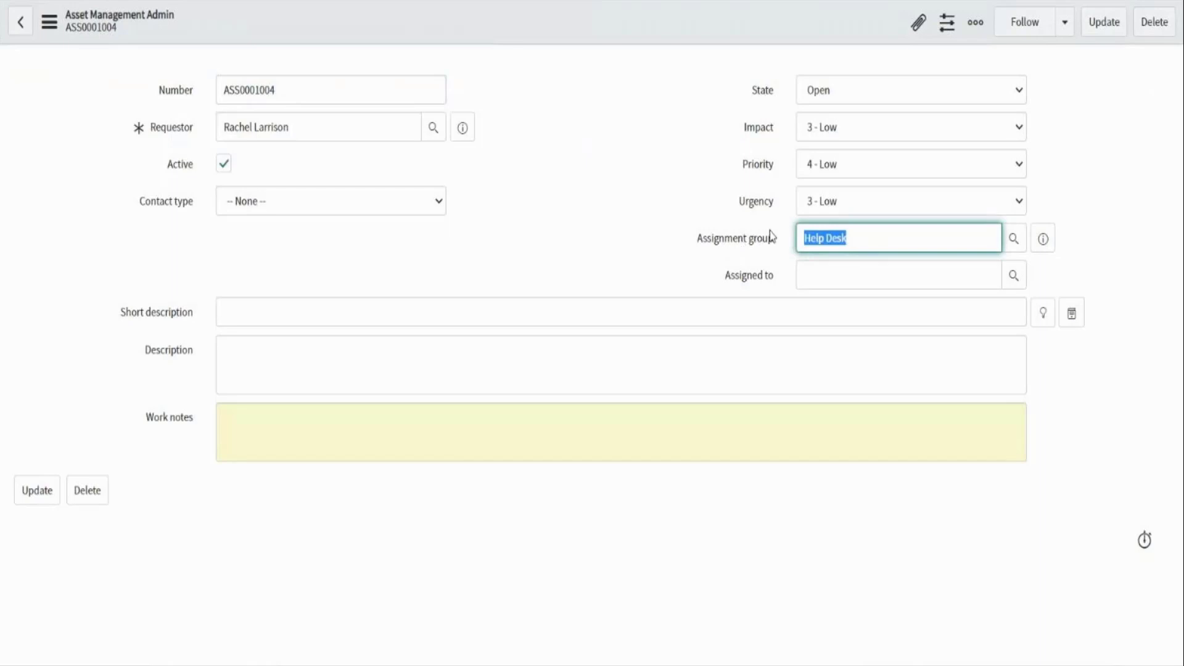
Examine the Number and the Assignment group on the saved asset management admin record
{"action": "mouse_move", "coordinate": [775, 242]}
{"action": "left_mouse_down"}
{"action": "mouse_move", "coordinate": [695, 237]}
{"action": "mouse_move", "coordinate": [699, 250]}
{"action": "mouse_move", "coordinate": [777, 247]}
{"action": "left_mouse_up"}
{"action": "left_click", "coordinate": [749, 247]}
{"action": "left_click", "coordinate": [753, 240]}
{"action": "double_click", "coordinate": [853, 240]}
{"action": "triple_click", "coordinate": [853, 240]}
{"action": "left_click_drag", "start_coordinate": [283, 92], "coordinate": [225, 87]}
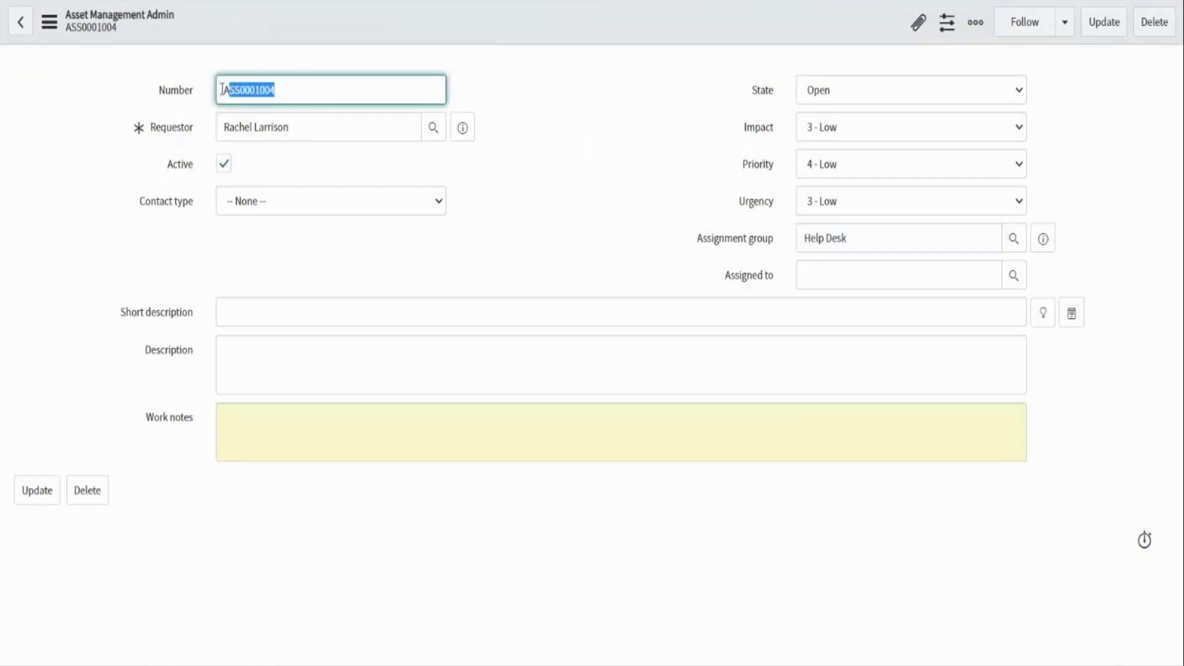
{"action": "left_click", "coordinate": [778, 242]}
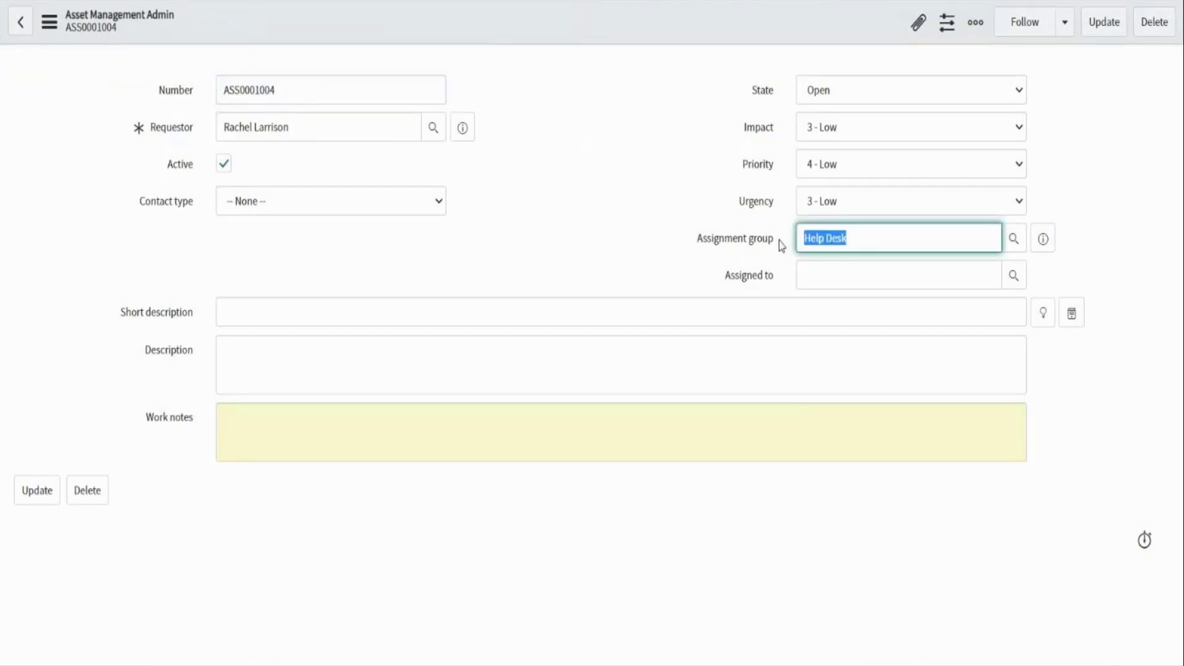
{"action": "double_click", "coordinate": [828, 239]}
{"action": "double_click", "coordinate": [812, 238]}
{"action": "left_click_drag", "start_coordinate": [812, 238], "coordinate": [861, 252]}
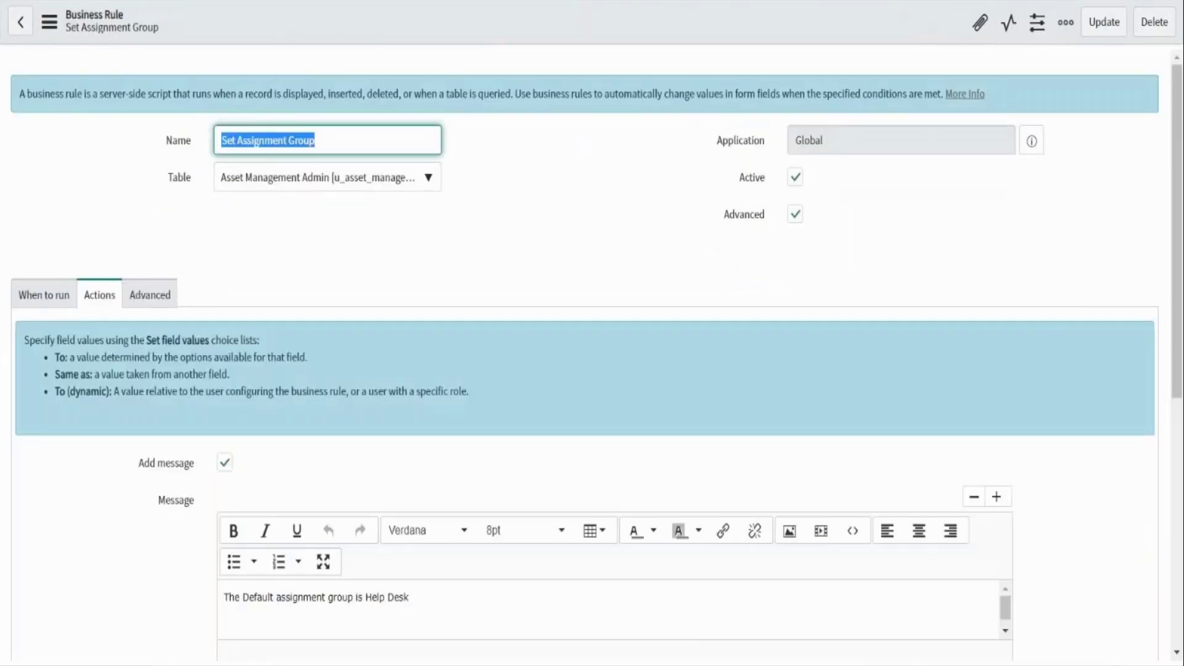
Review the message and abort settings among the actions of the Set Assignment Group business rule
{"action": "scroll", "coordinate": [416, 416], "scroll_direction": "down", "scroll_amount": 2}
{"action": "scroll", "coordinate": [416, 416], "scroll_direction": "down", "scroll_amount": 3}
{"action": "scroll", "coordinate": [296, 446], "scroll_direction": "up", "scroll_amount": 4}
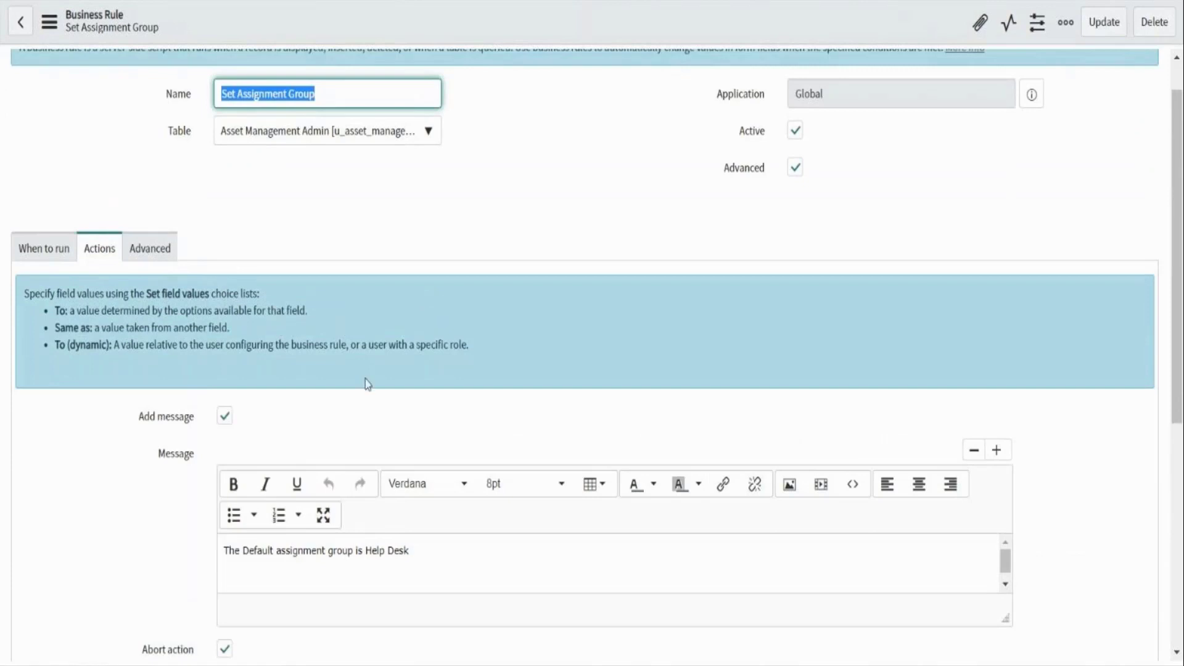
{"action": "scroll", "coordinate": [366, 381], "scroll_direction": "down", "scroll_amount": 1}
{"action": "scroll", "coordinate": [365, 383], "scroll_direction": "down", "scroll_amount": 1}
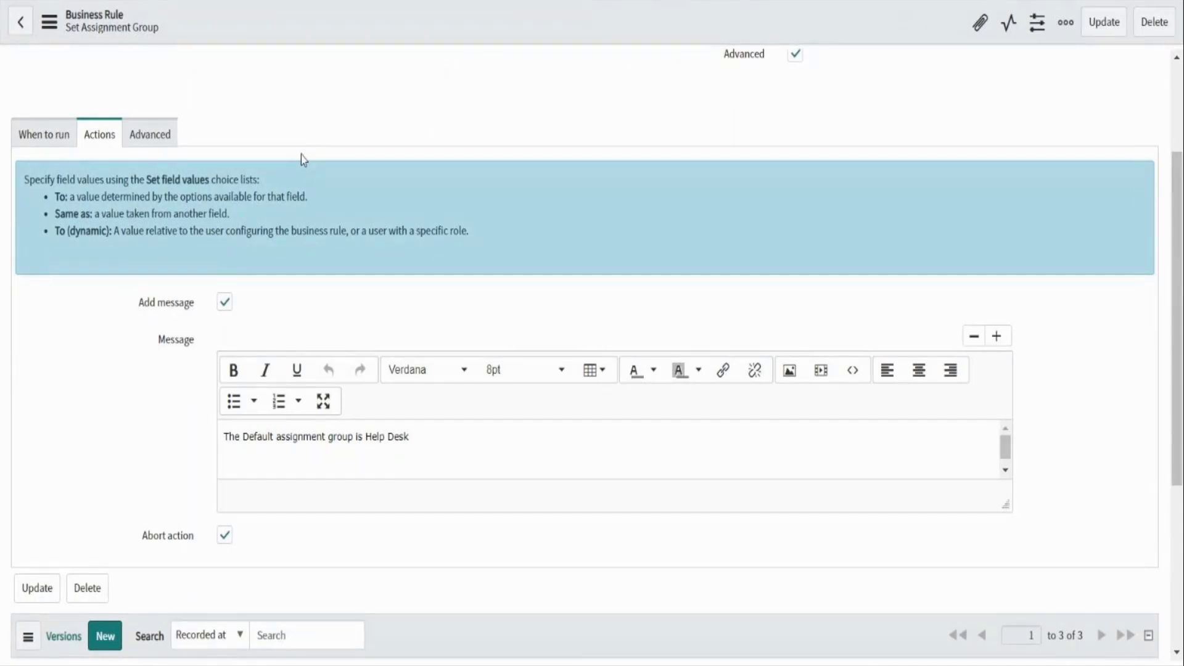
{"action": "scroll", "coordinate": [301, 155], "scroll_direction": "down", "scroll_amount": 1}
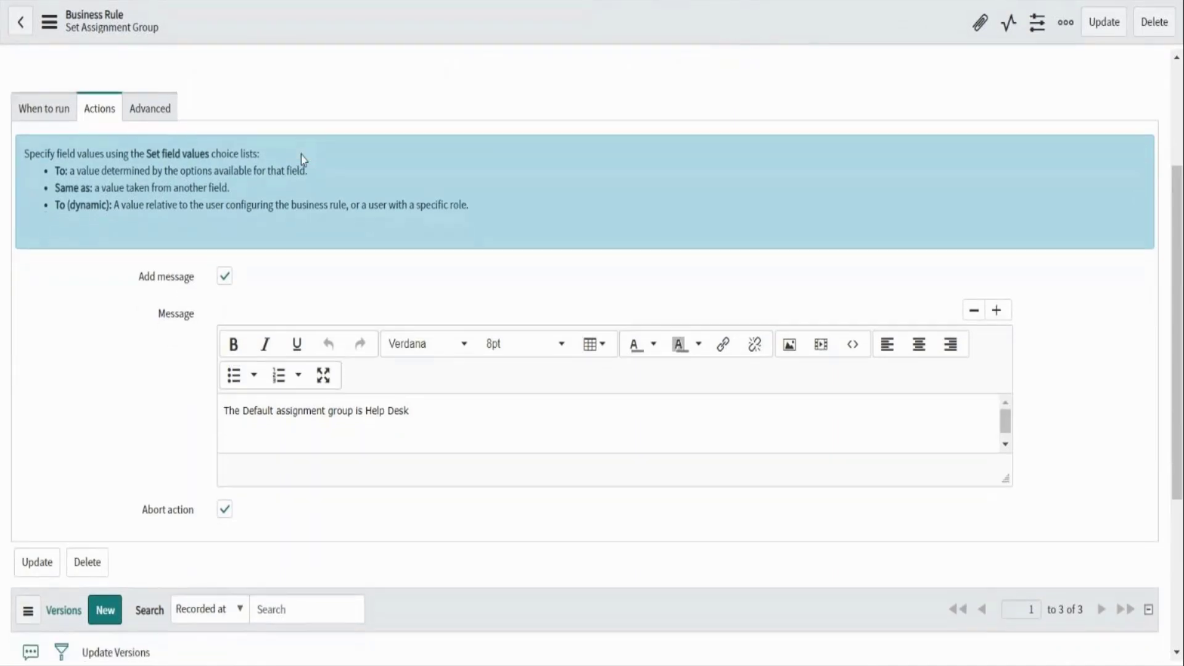
Remove the Assignment group is not Help Desk filter condition from the Set Assignment Group business rule
{"action": "left_click", "coordinate": [38, 111]}
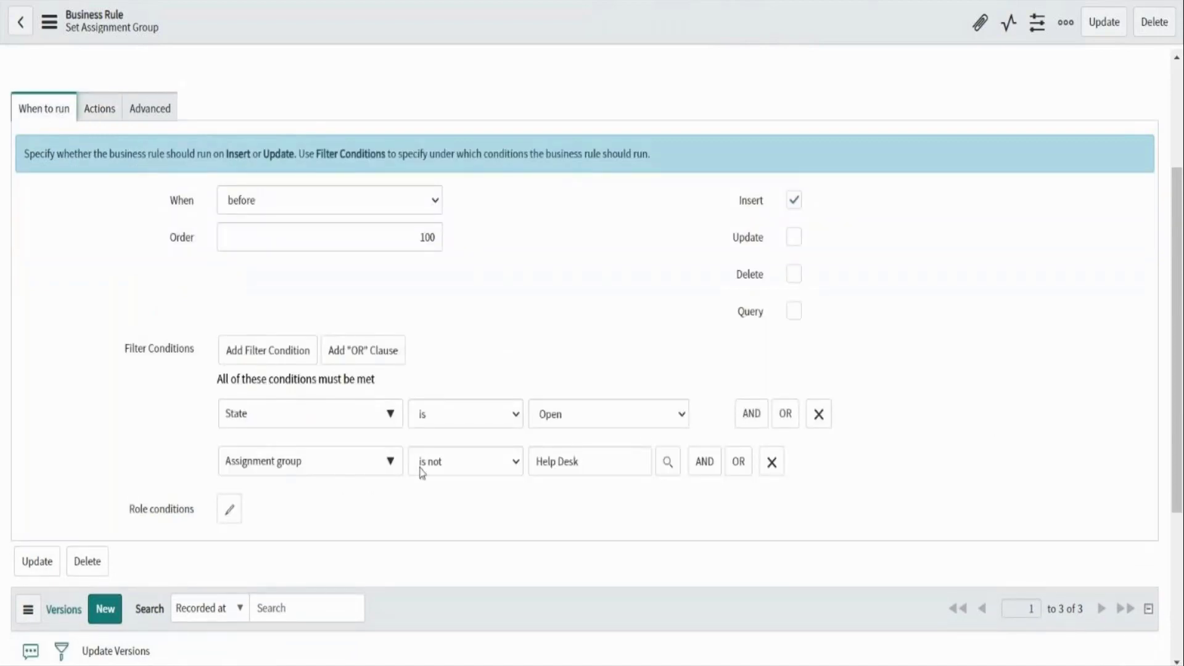
{"action": "scroll", "coordinate": [422, 473], "scroll_direction": "up", "scroll_amount": 3}
{"action": "scroll", "coordinate": [423, 473], "scroll_direction": "down", "scroll_amount": 3}
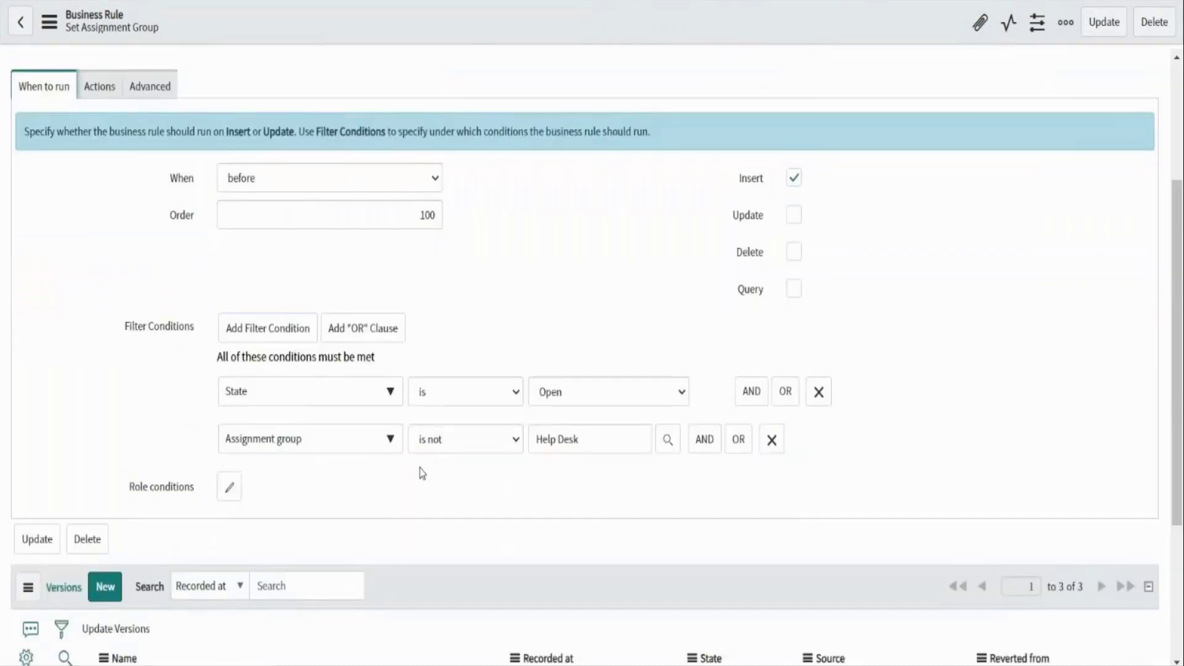
{"action": "scroll", "coordinate": [422, 473], "scroll_direction": "up", "scroll_amount": 2}
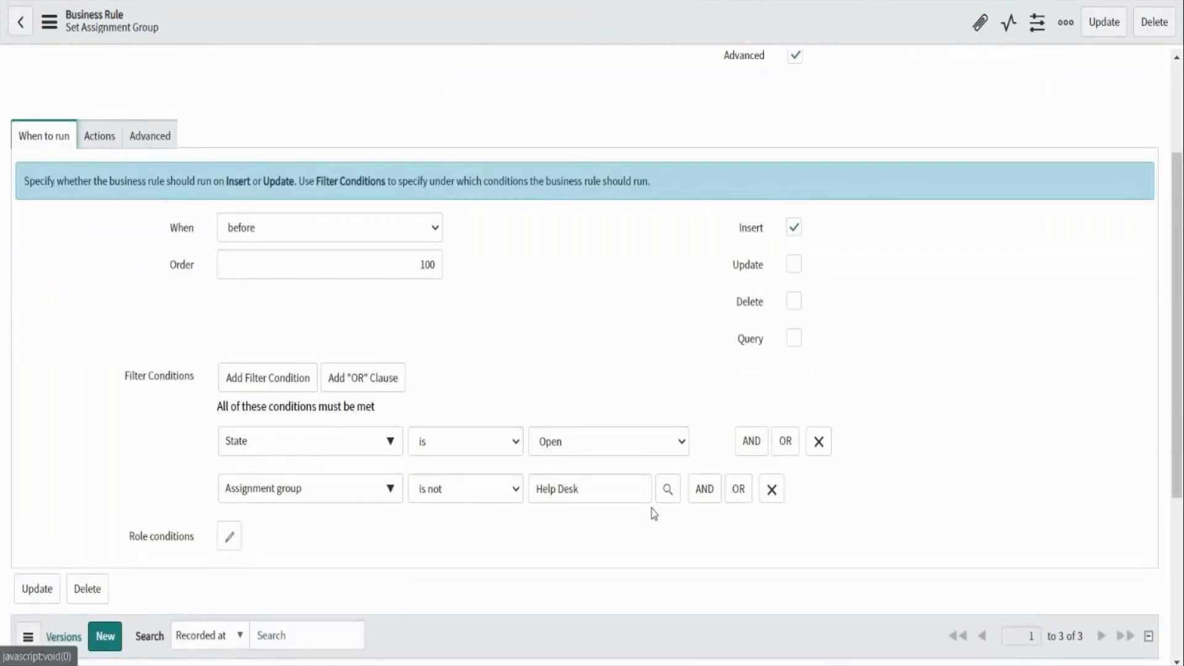
{"action": "double_click", "coordinate": [535, 490]}
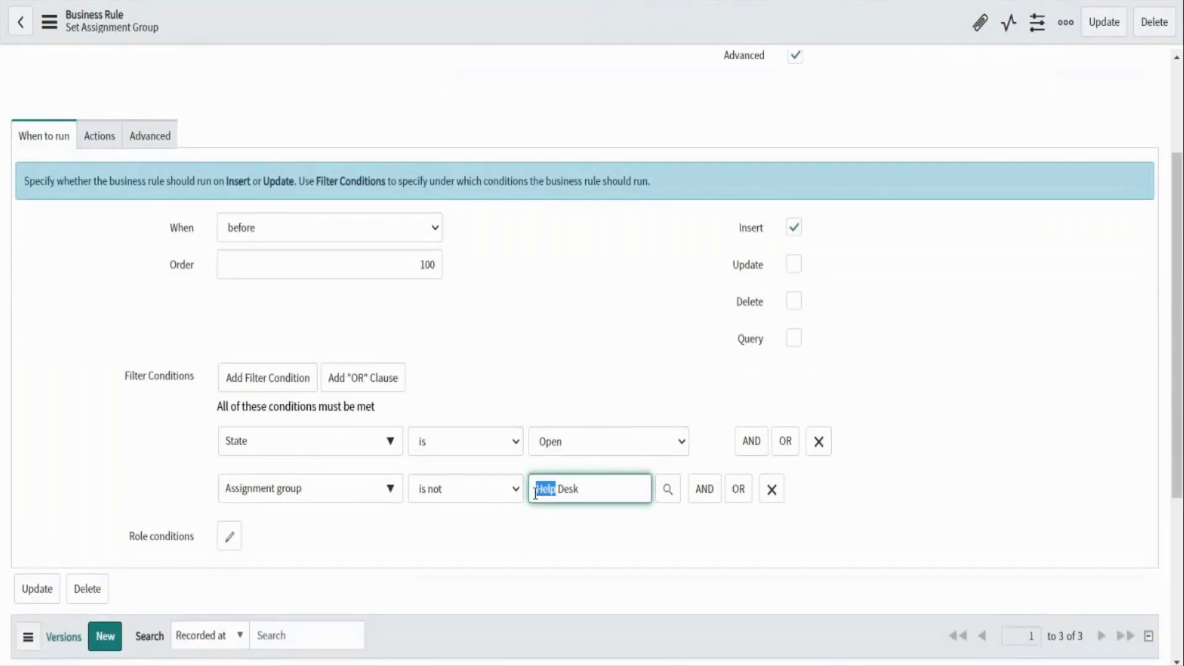
{"action": "left_click", "coordinate": [772, 490]}
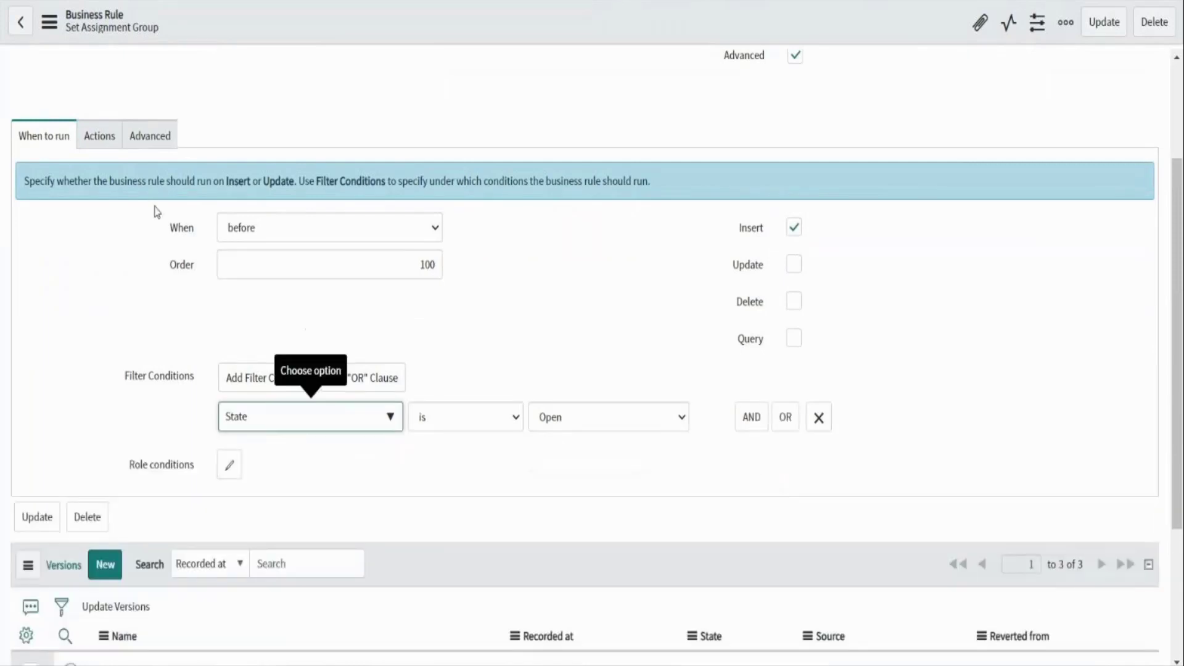
Turn off Add message and Abort action in the business rule's actions
{"action": "left_click", "coordinate": [98, 139]}
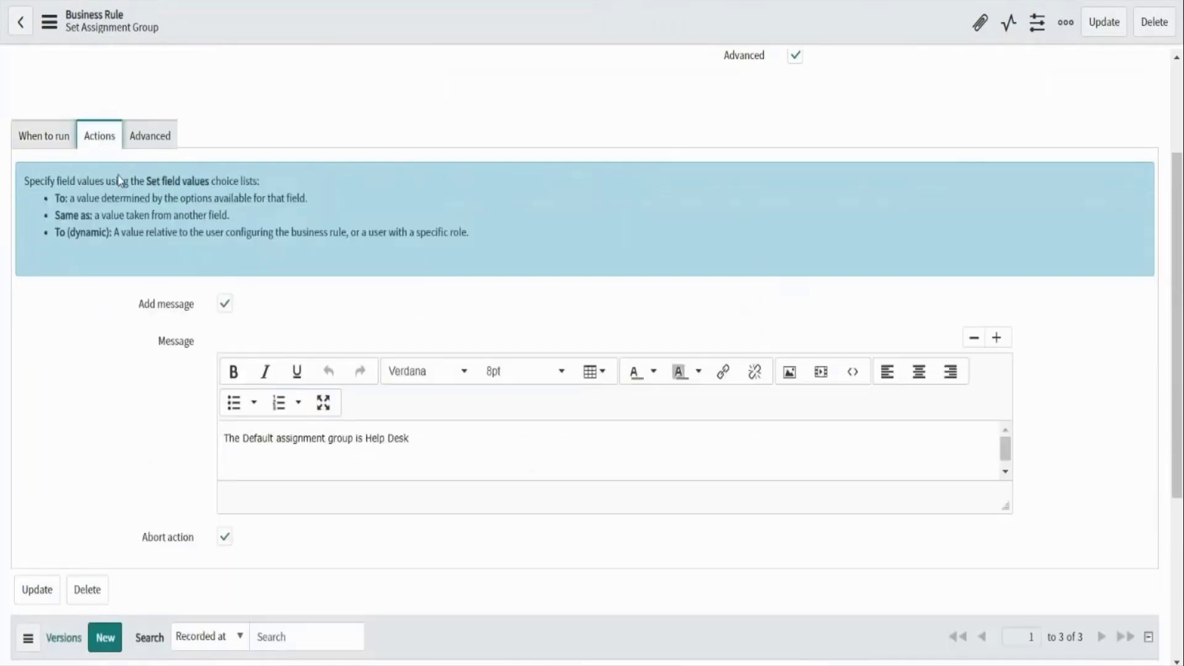
{"action": "left_click", "coordinate": [224, 304]}
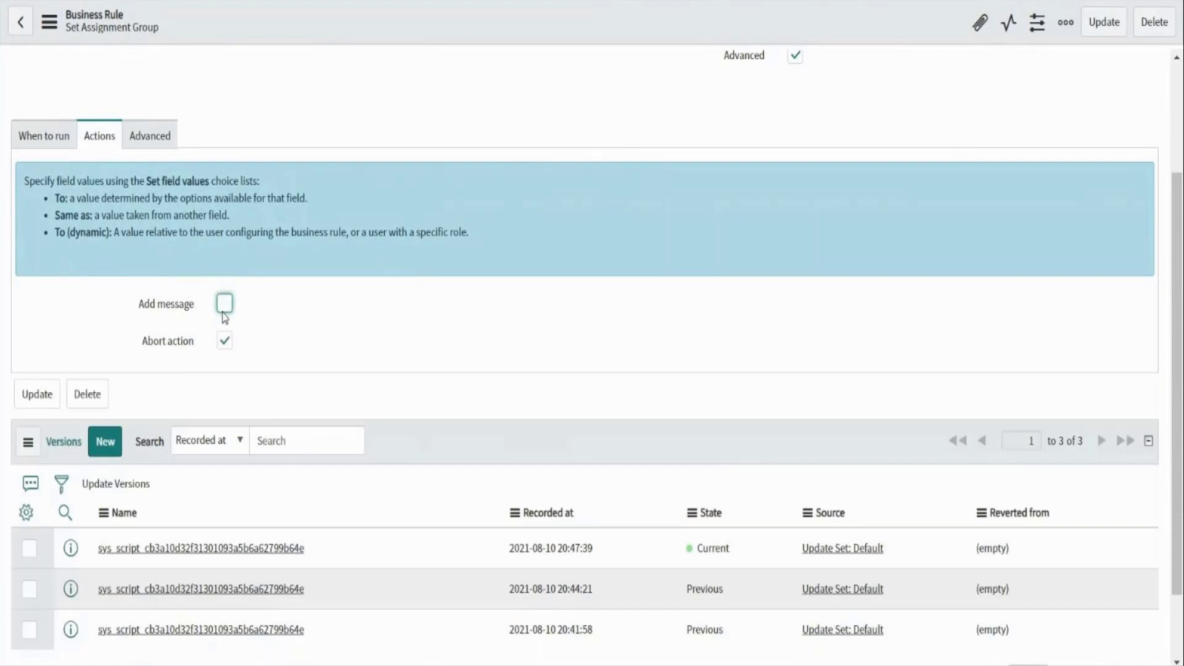
{"action": "left_click", "coordinate": [224, 340]}
Review the business rule's script template, its cleared actions and its run conditions
{"action": "left_click", "coordinate": [162, 142]}
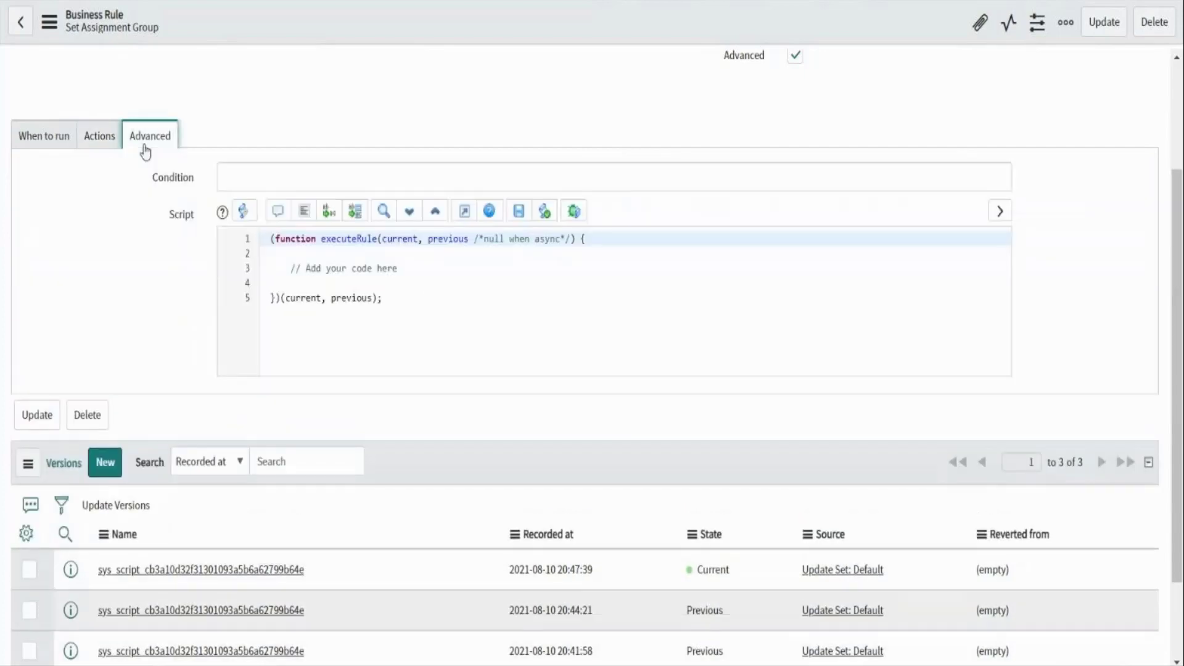
{"action": "left_click", "coordinate": [108, 144]}
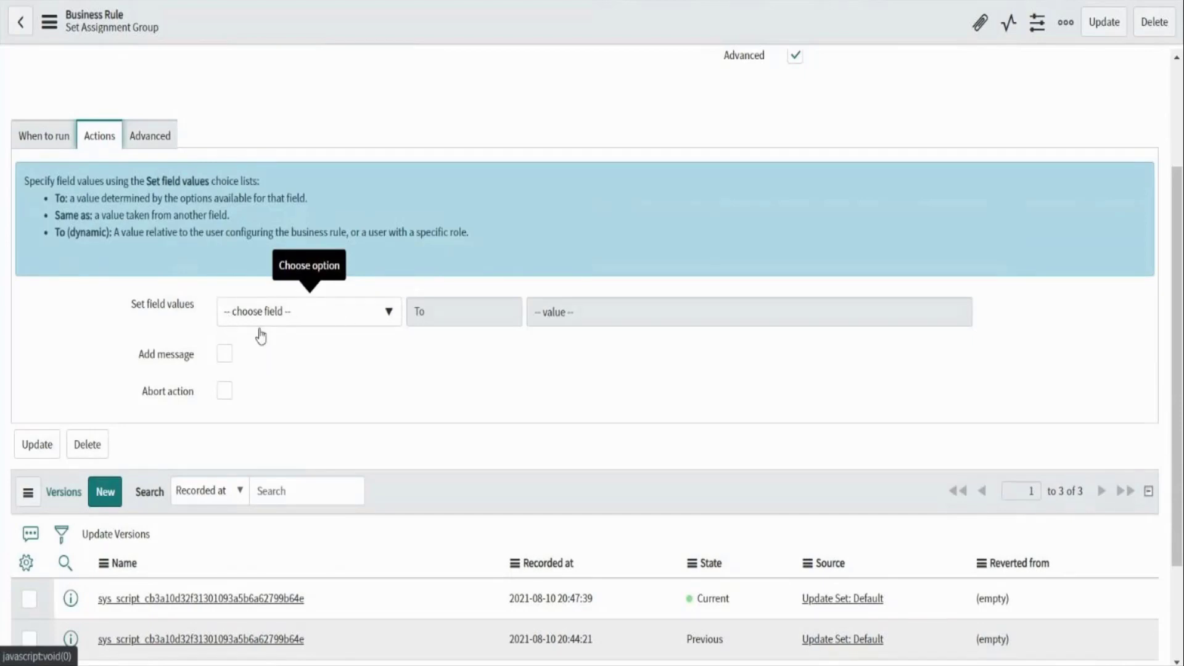
{"action": "left_click", "coordinate": [150, 135]}
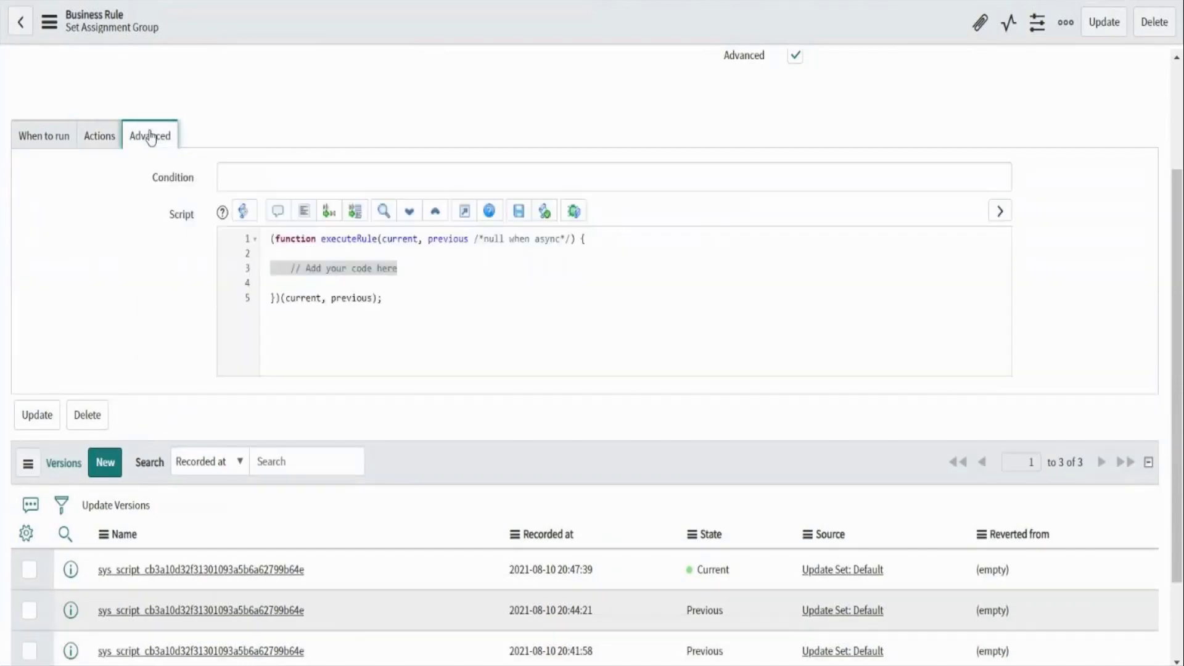
{"action": "left_click", "coordinate": [400, 267]}
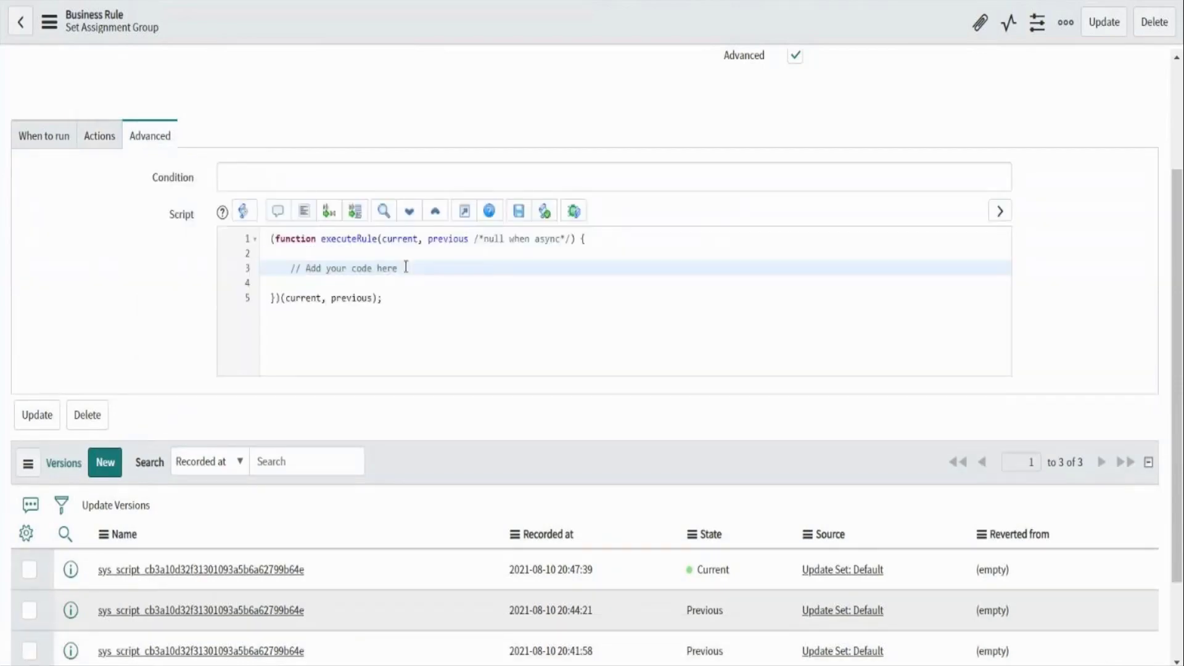
{"action": "left_click", "coordinate": [44, 135]}
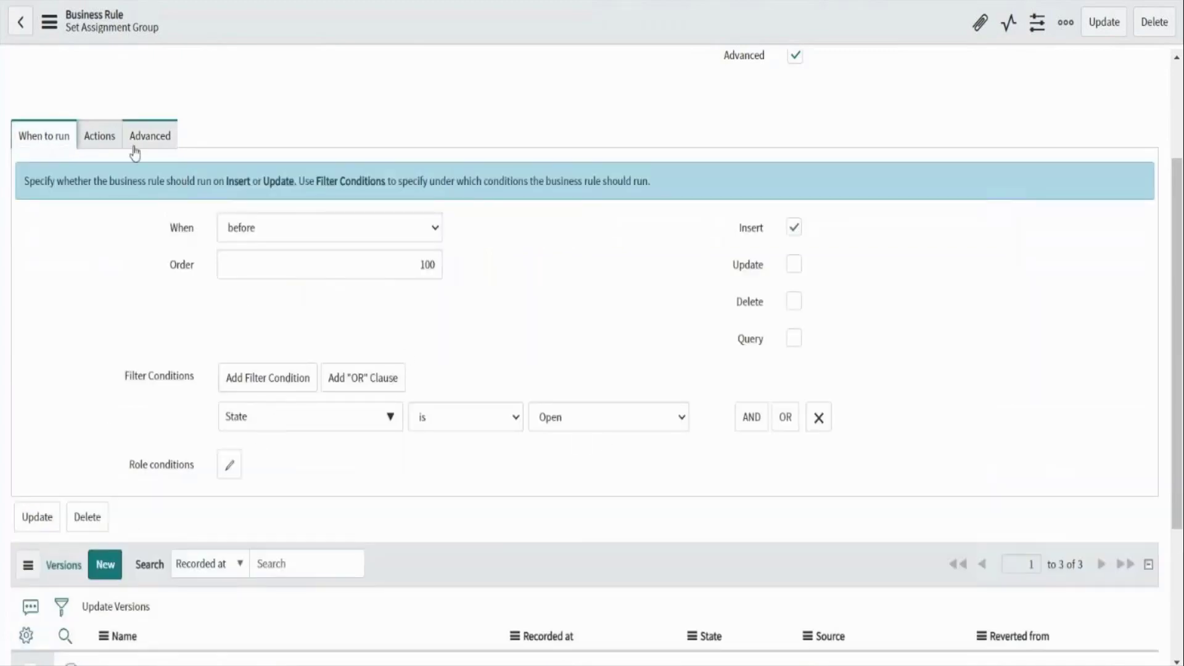
{"action": "left_click", "coordinate": [105, 141]}
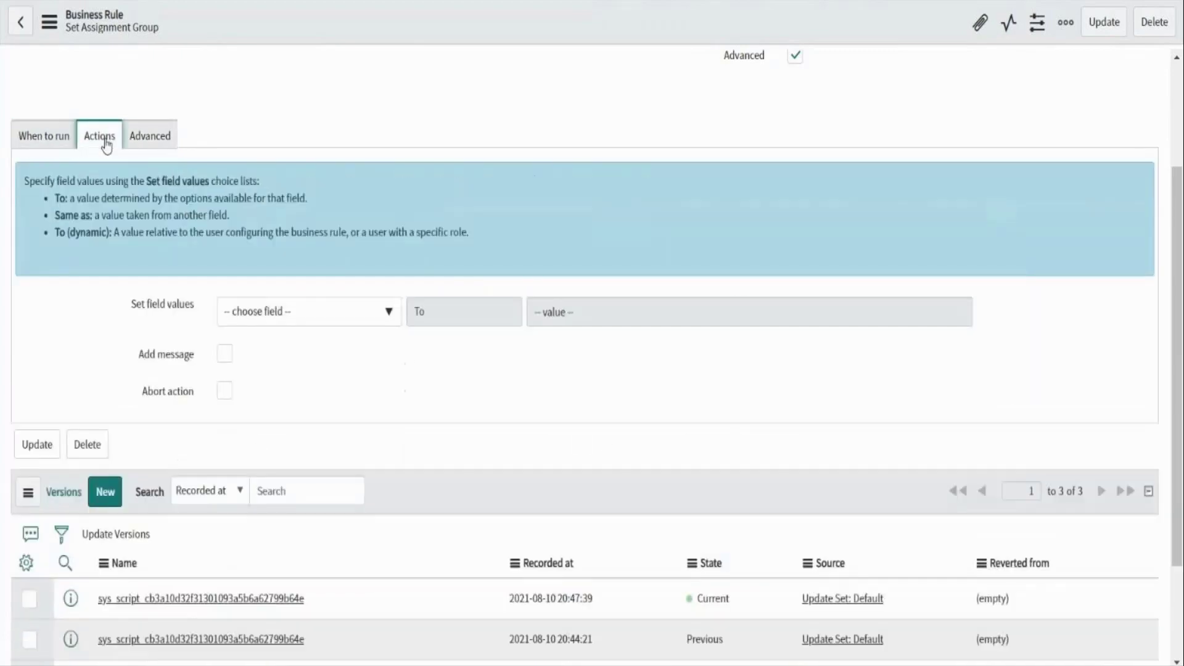
Add two new lines after the "Add your code here" comment in the business rule's script
{"action": "left_click", "coordinate": [151, 140]}
{"action": "double_click", "coordinate": [414, 276]}
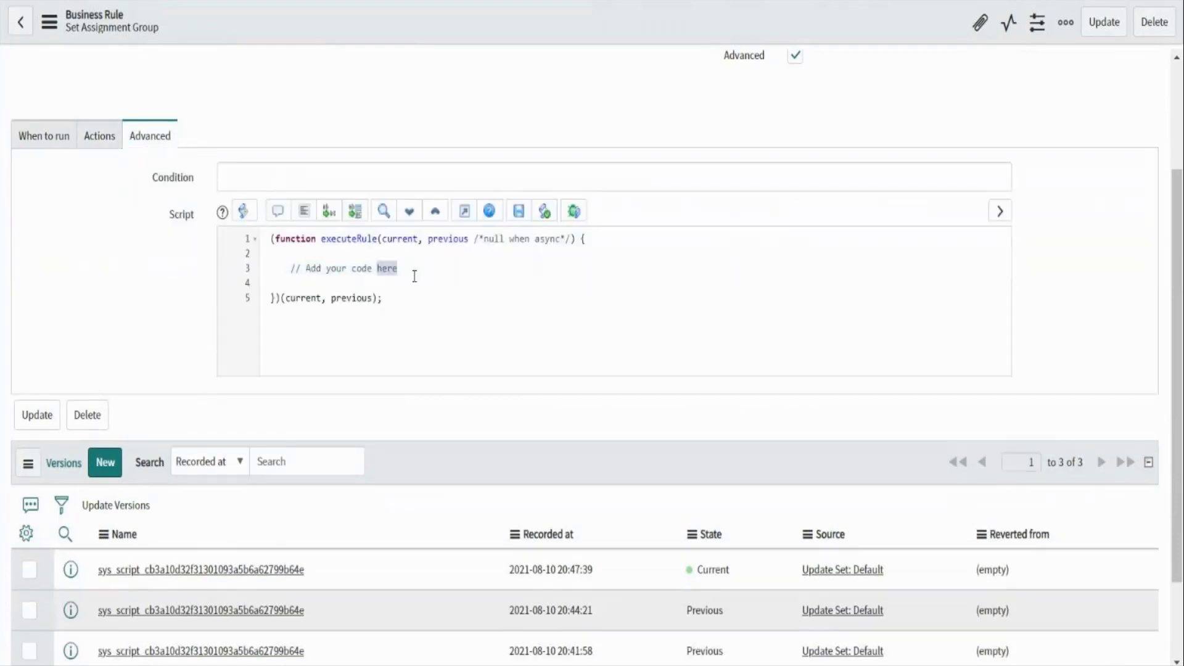
{"action": "left_click", "coordinate": [414, 276]}
{"action": "key", "text": "Return"}
{"action": "key", "text": "Return"}
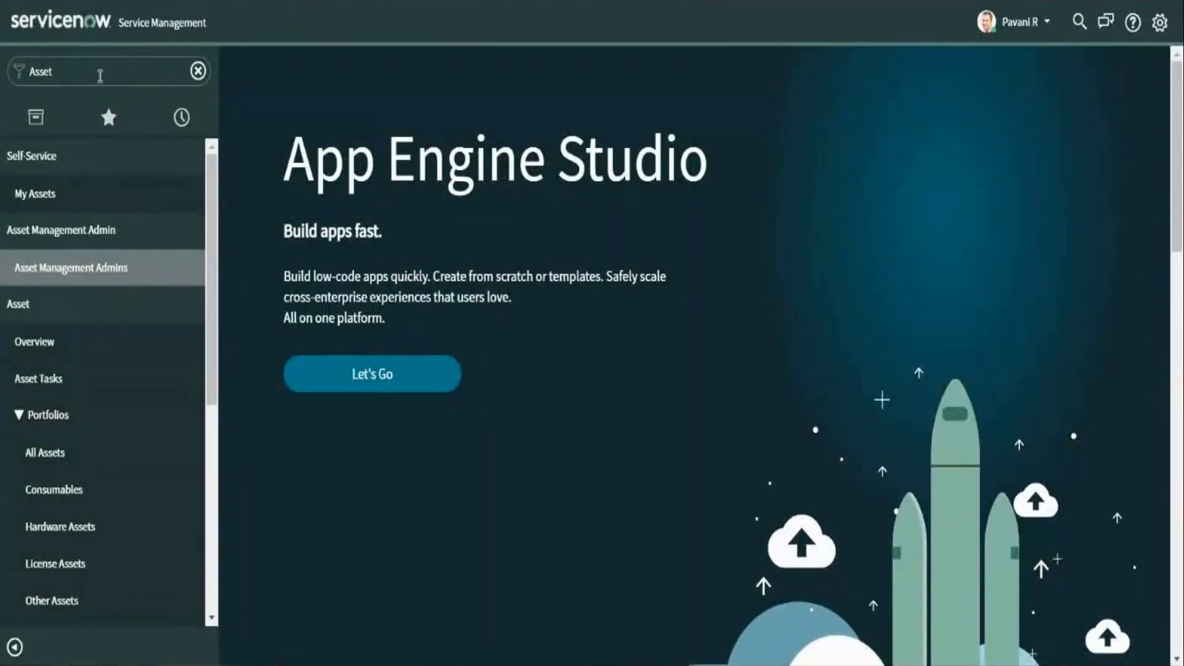
Open the Asset Management Admins list, duplicate its browser tab and start a new record
{"action": "left_click", "coordinate": [99, 76]}
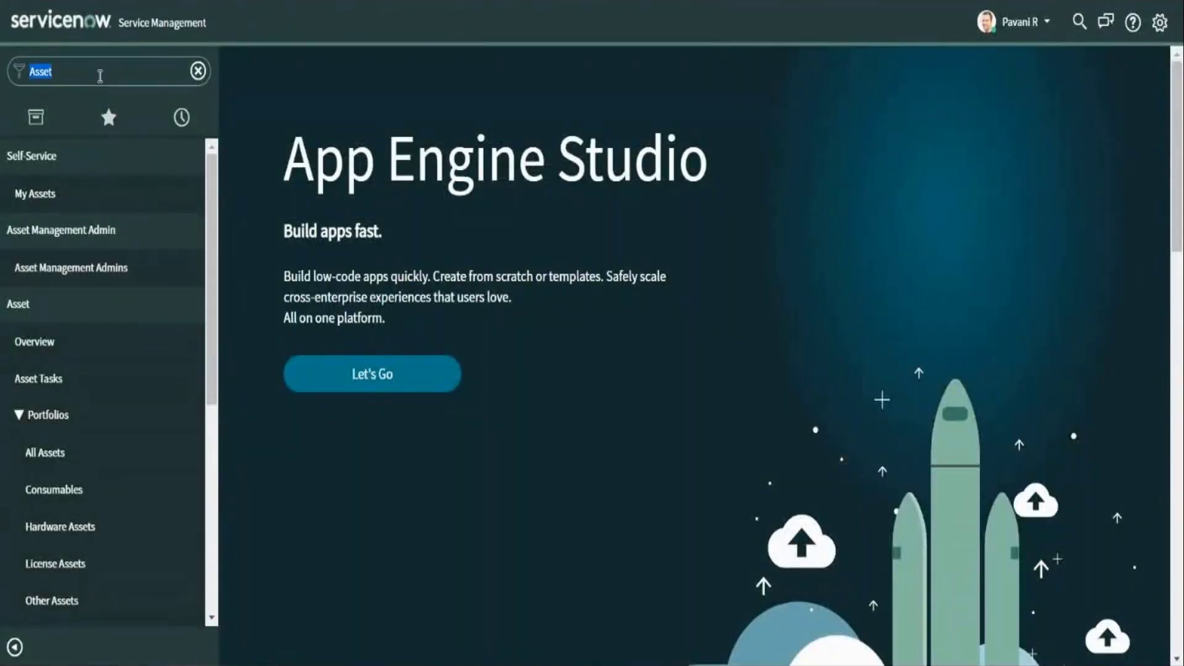
{"action": "left_click", "coordinate": [39, 271]}
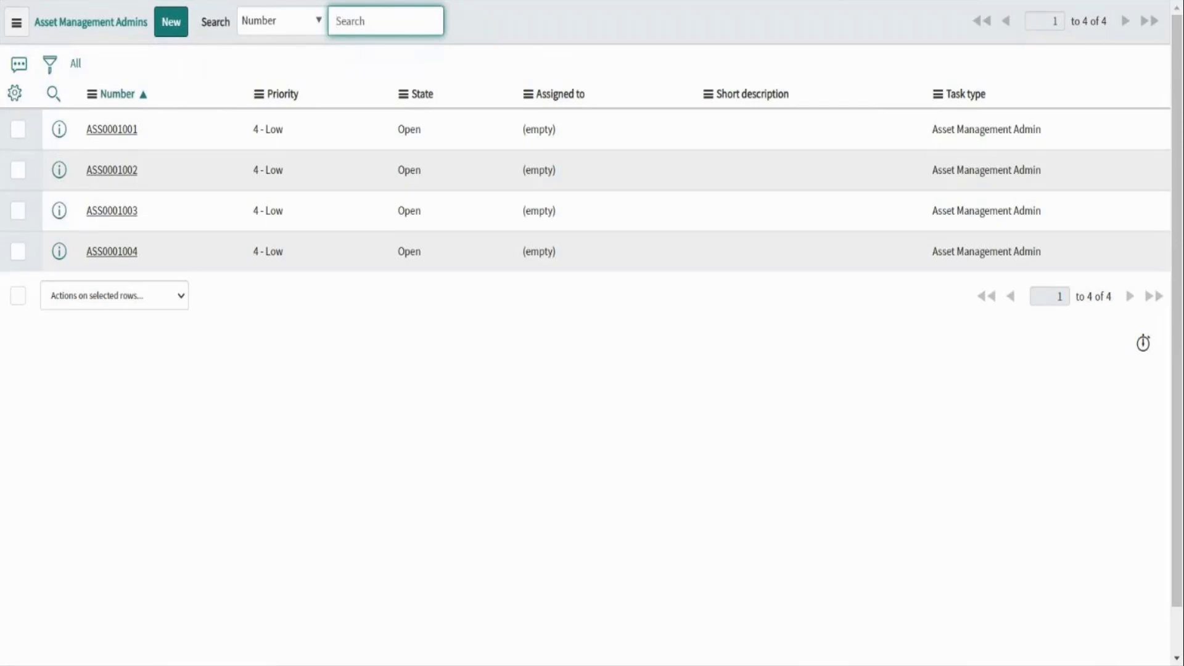
{"action": "right_click", "coordinate": [467, 0]}
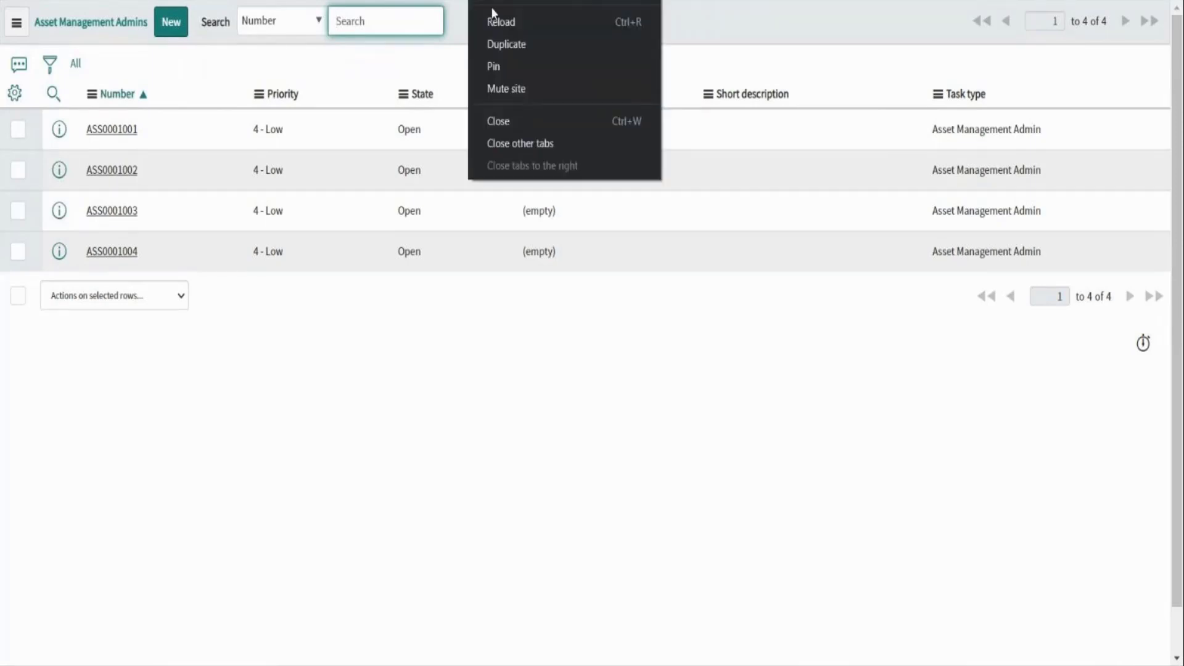
{"action": "left_click", "coordinate": [495, 42]}
{"action": "left_click", "coordinate": [162, 31]}
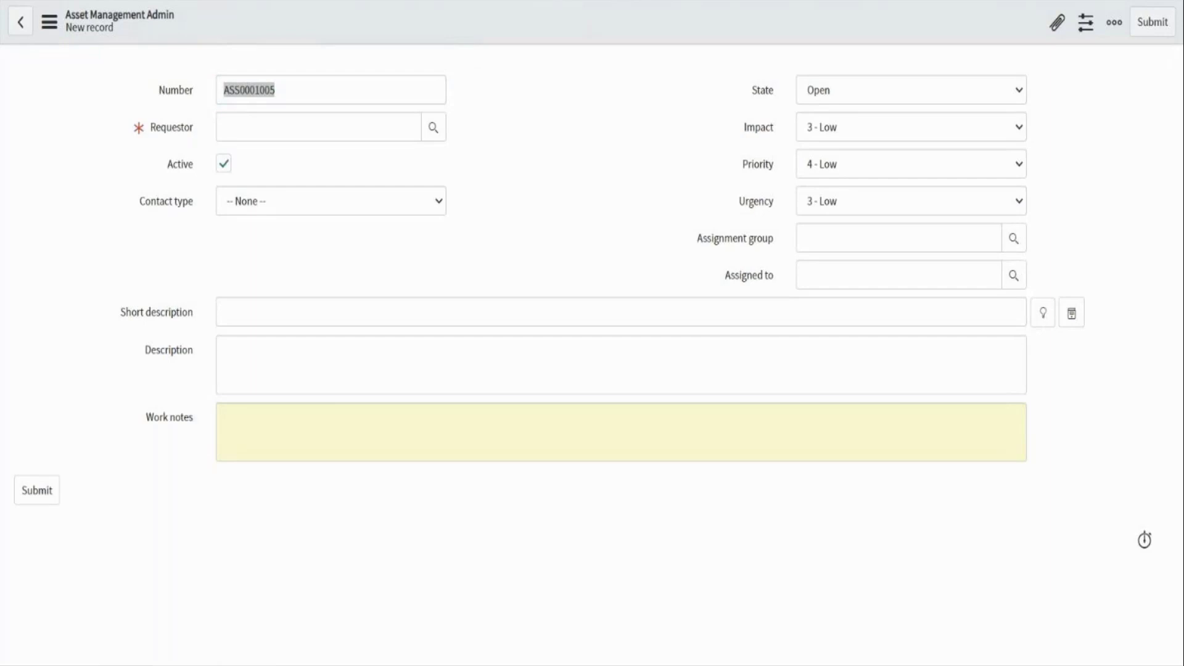
{"action": "left_click", "coordinate": [286, 134]}
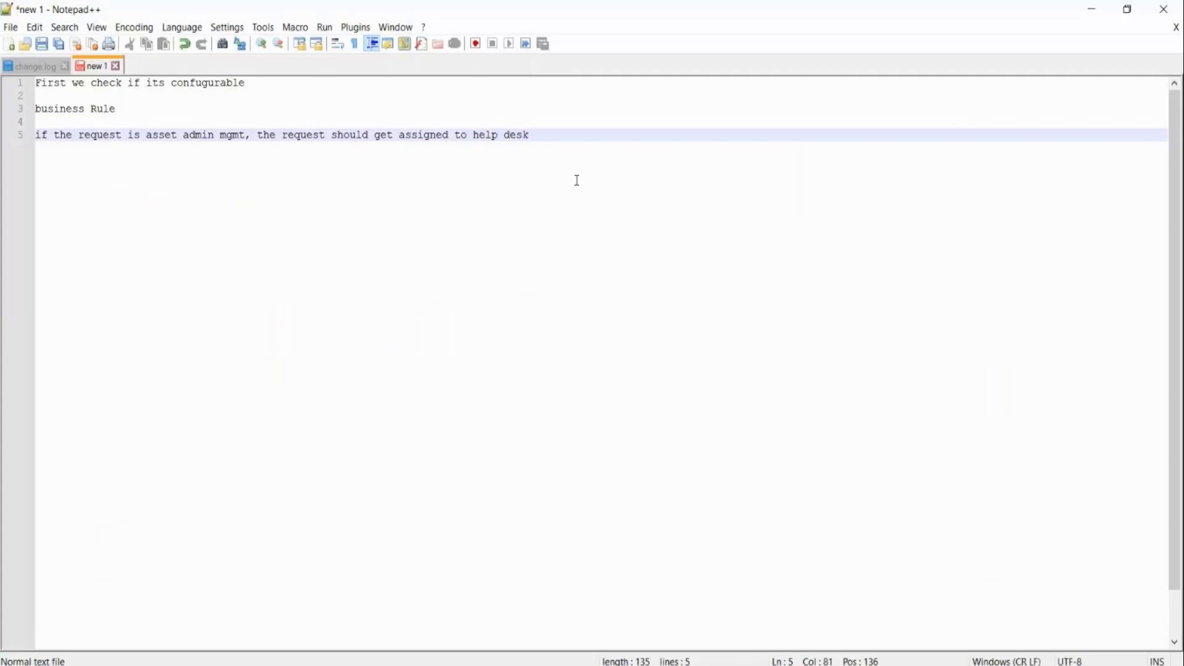
Switch to Notepad++ and add the heading "Four global variables used in business rule" a few lines below the existing notes
{"action": "key", "text": "Return"}
{"action": "key", "text": "Return"}
{"action": "key", "text": "Return"}
{"action": "key", "text": "Return"}
{"action": "key", "text": "Return"}
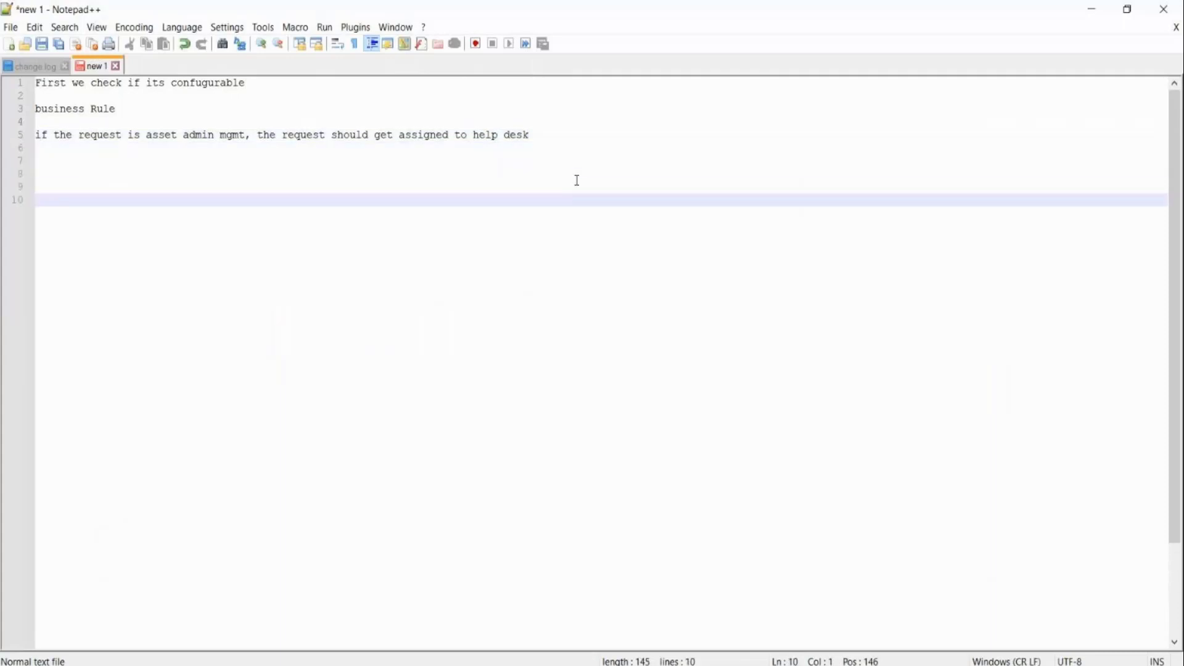
{"action": "key", "text": "BackSpace"}
{"action": "key", "text": "BackSpace"}
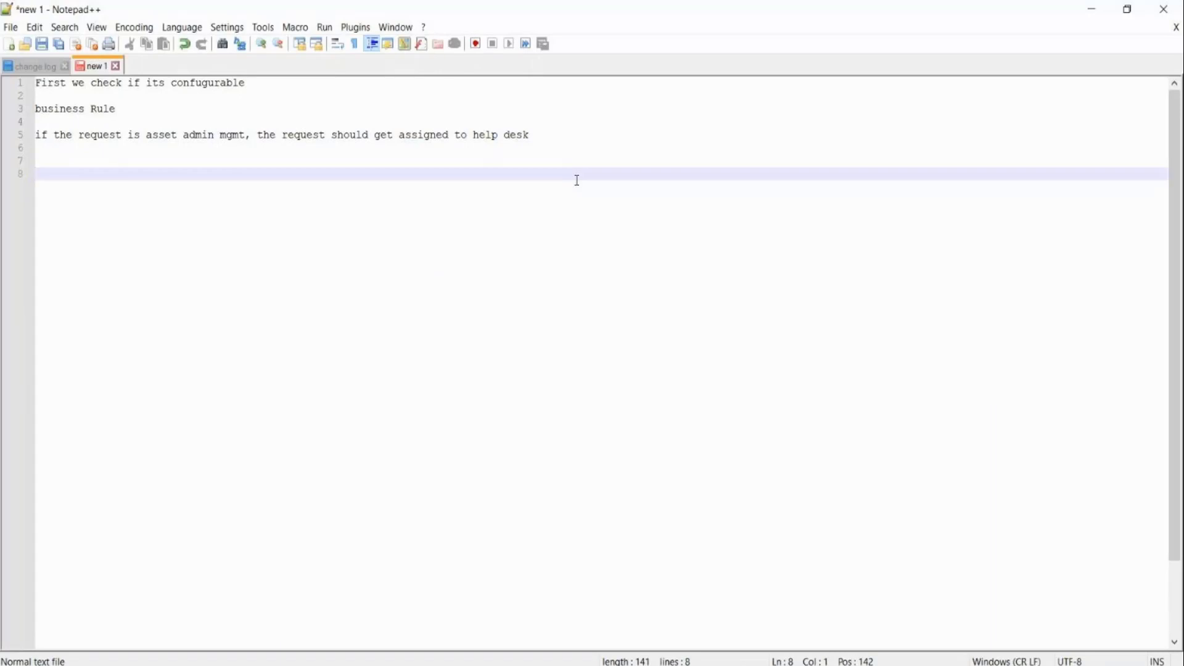
{"action": "type", "text": "Four globabl"}
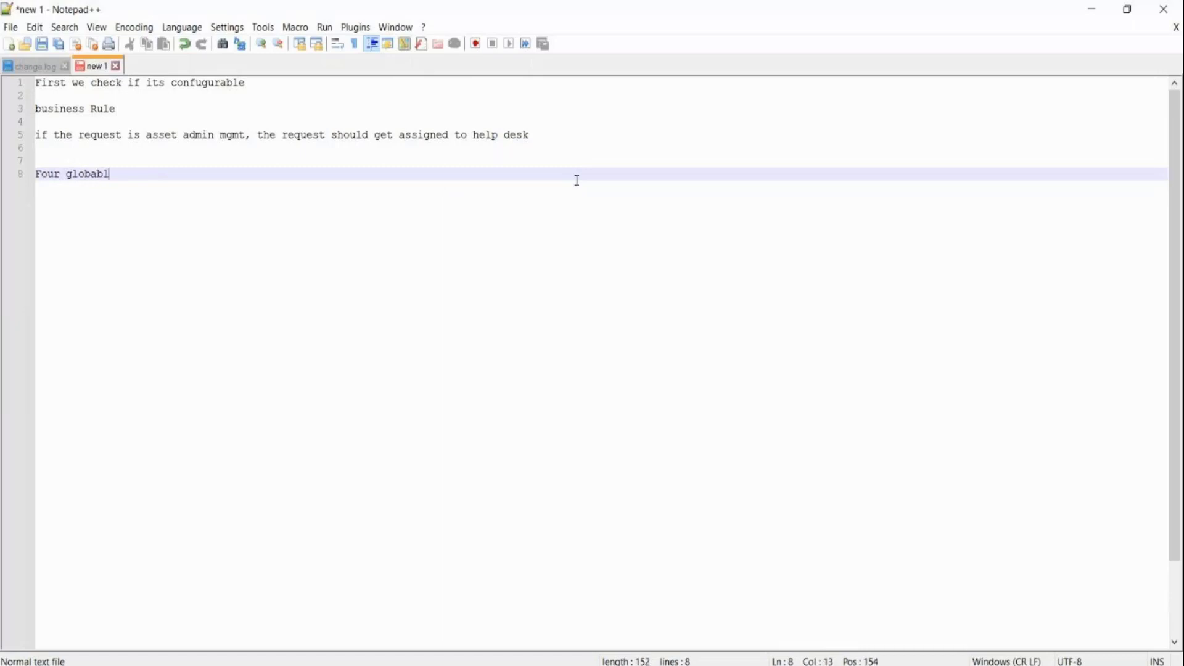
{"action": "key", "text": "BackSpace"}
{"action": "type", "text": "global variables used in business rule"}
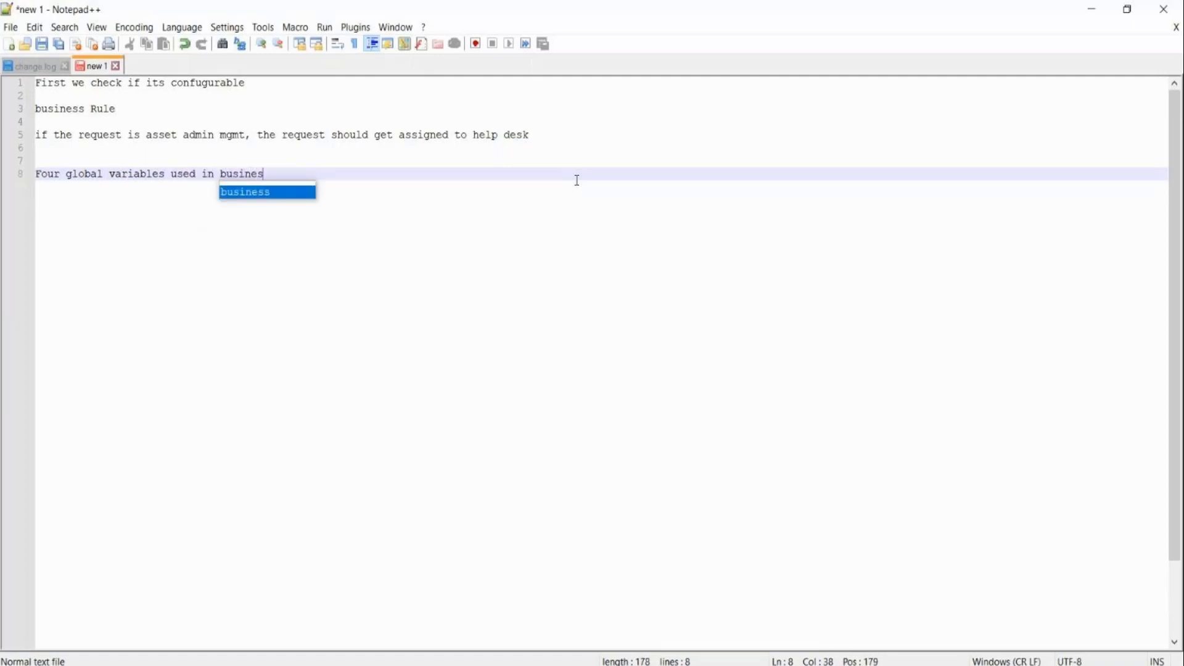
List "current" as the first variable under the global variables heading, followed by a new line
{"action": "key", "text": "Return"}
{"action": "key", "text": "Return"}
{"action": "type", "text": "c"}
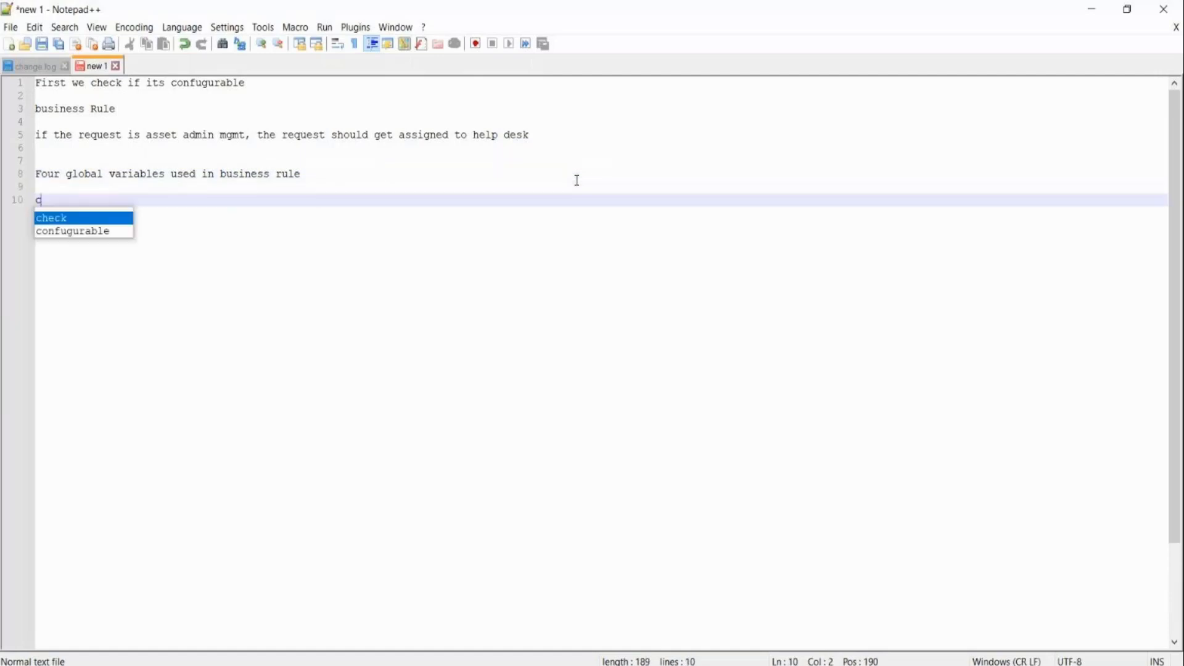
{"action": "type", "text": "urrent"}
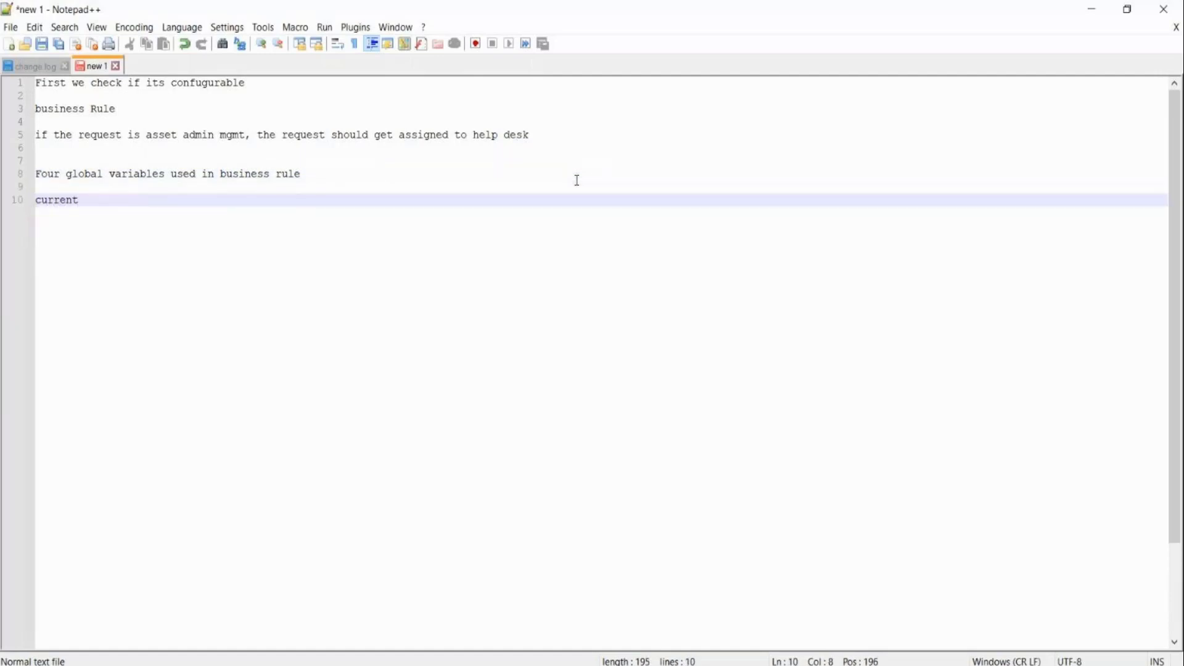
{"action": "key", "text": "Return"}
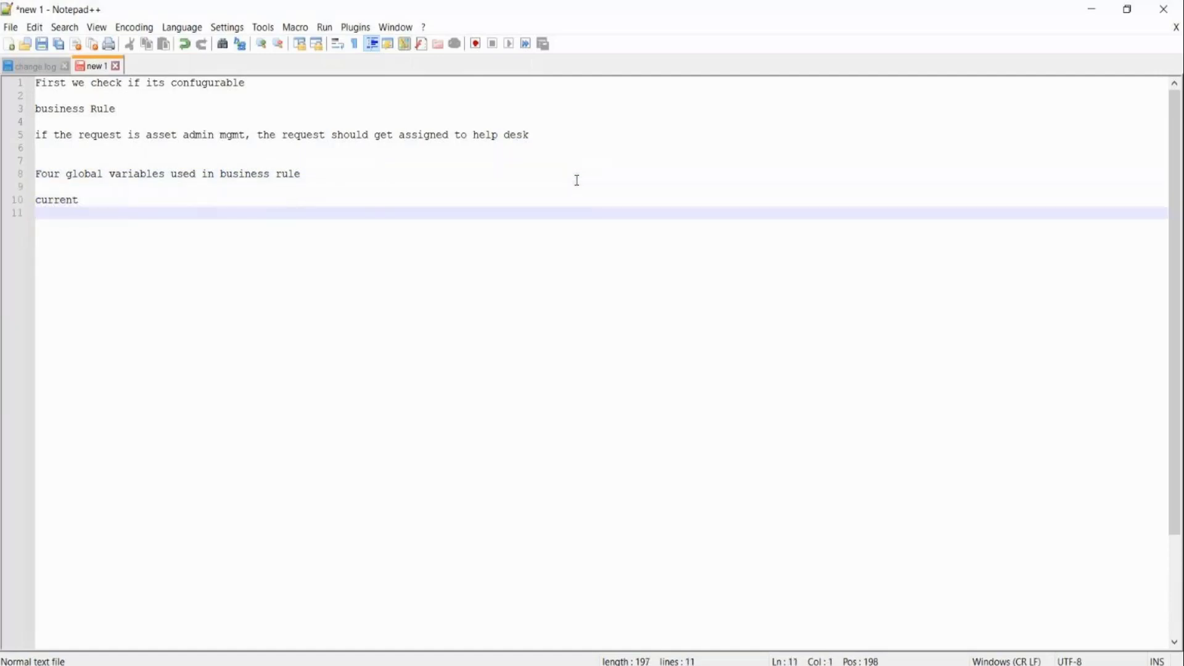
Switch to the browser and inspect the new record's Requestor choices and the Set Assignment Group rule's run conditions
{"action": "key", "text": "alt+Tab"}
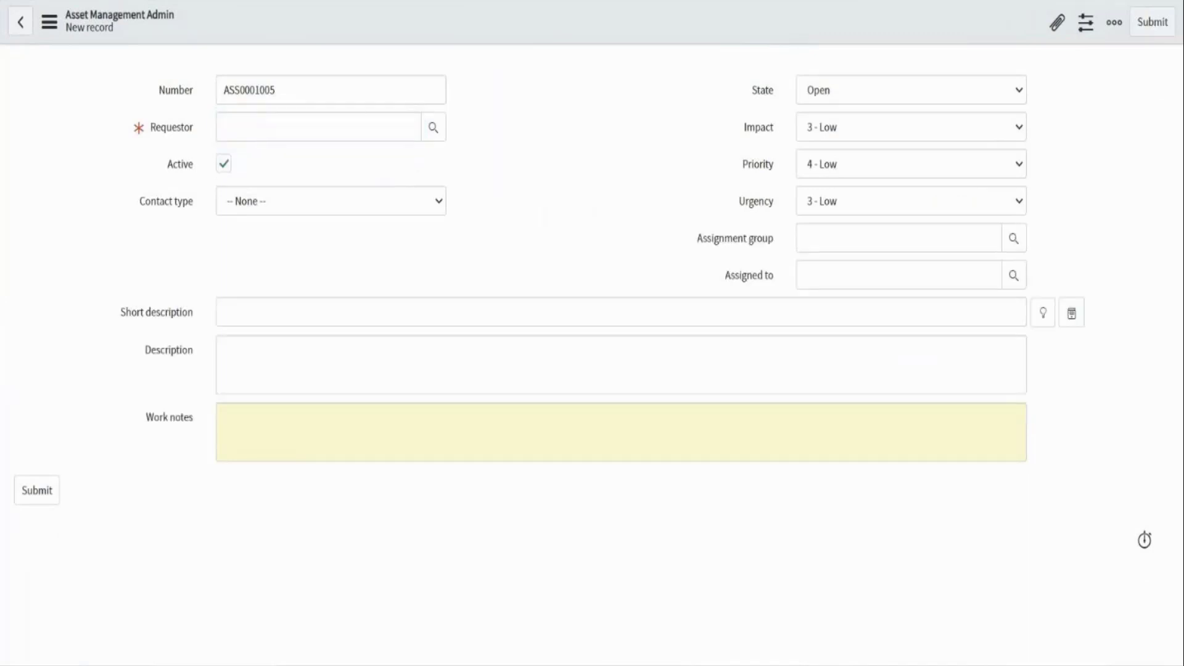
{"action": "left_click", "coordinate": [267, 136]}
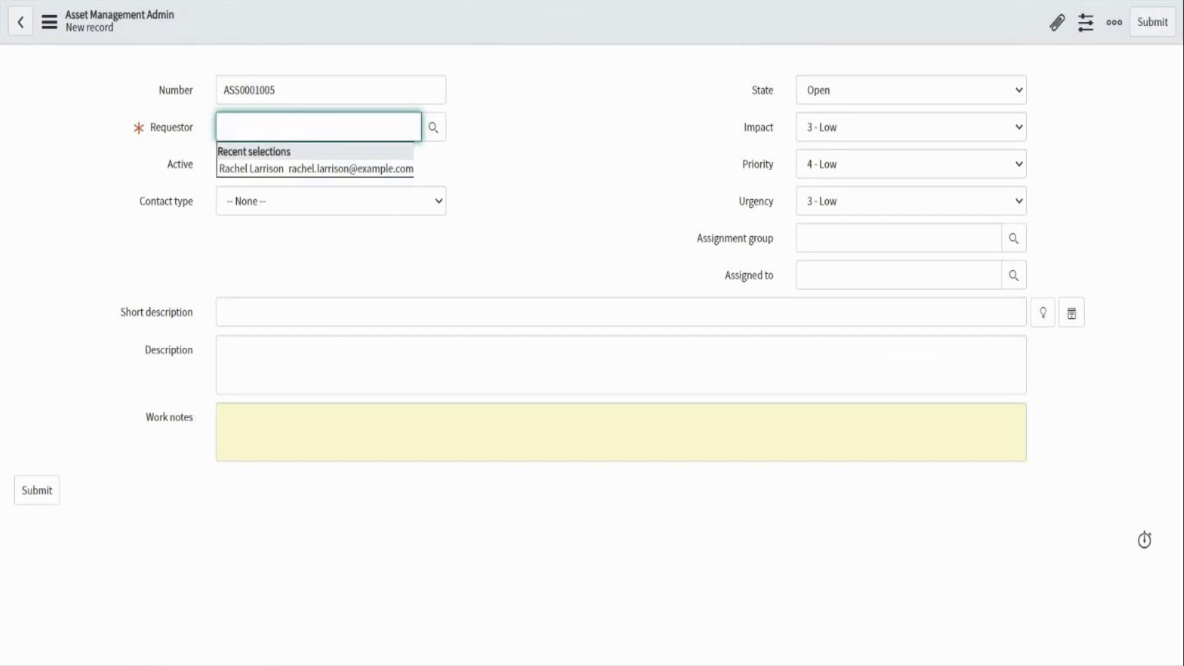
{"action": "left_click", "coordinate": [434, 128]}
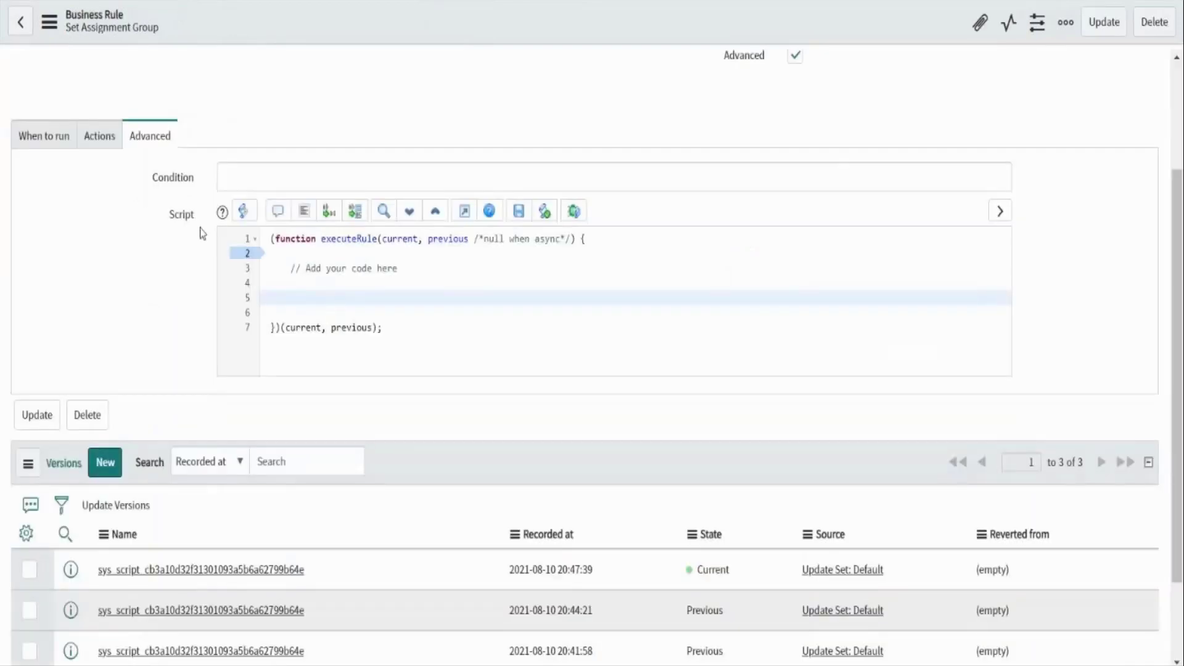
{"action": "left_click", "coordinate": [60, 148]}
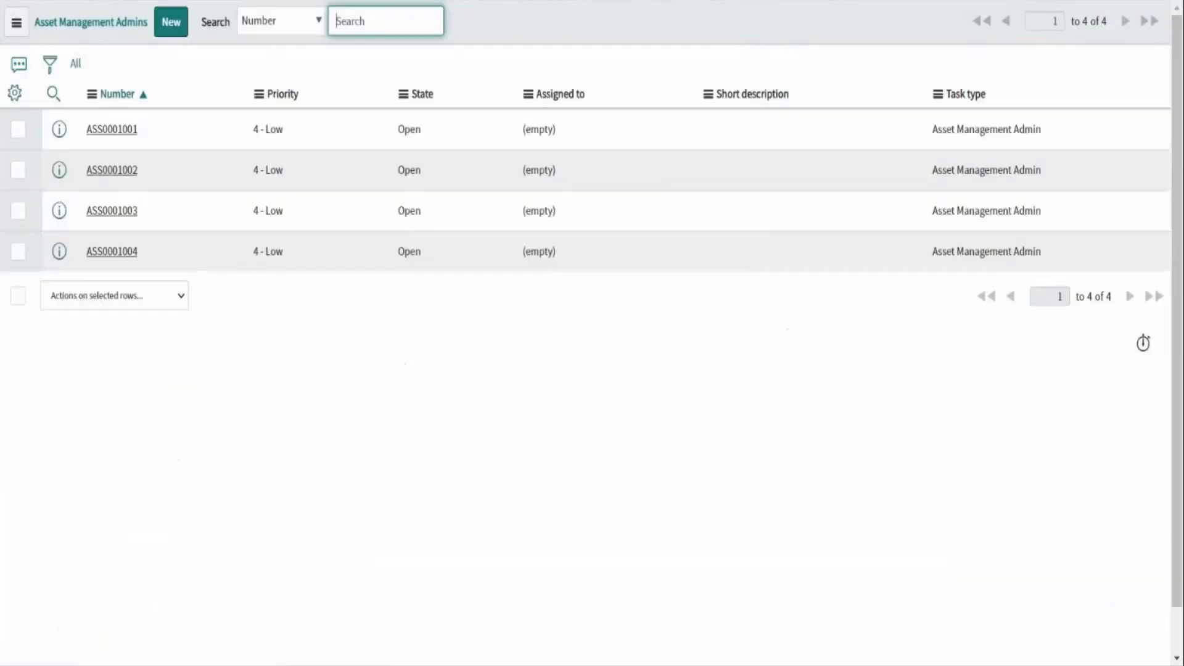
Set the State of requests ASS0001003 and ASS0001004 to Pending in the Asset Management Admins list
{"action": "left_click", "coordinate": [428, 212]}
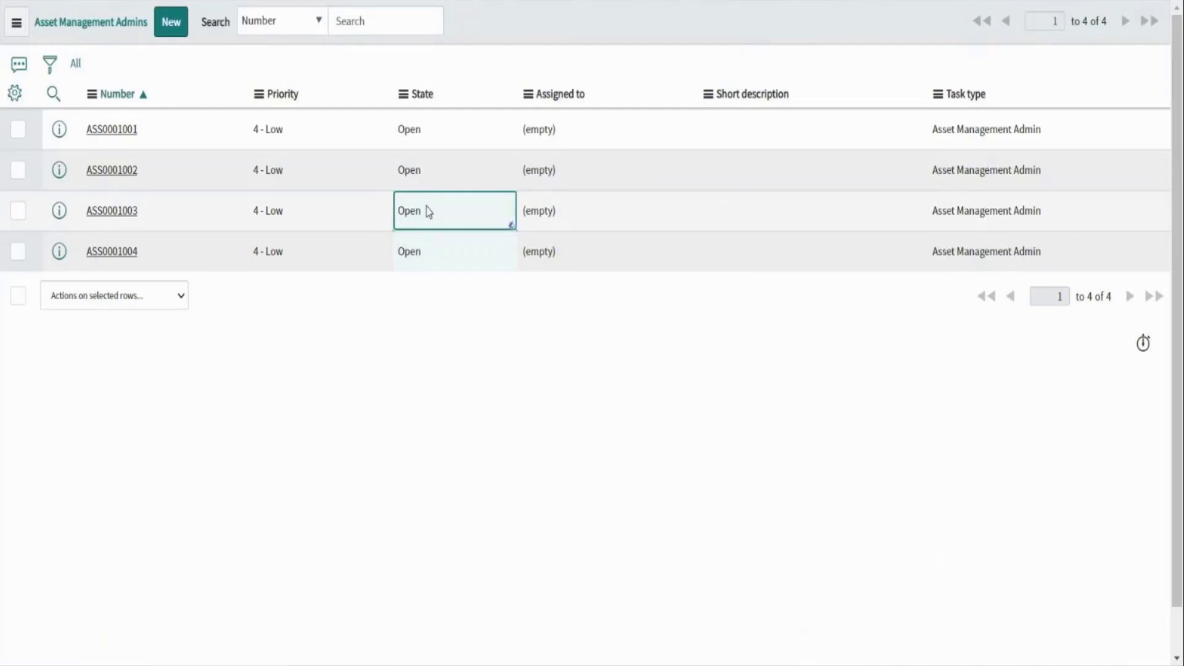
{"action": "double_click", "coordinate": [429, 212]}
{"action": "left_click", "coordinate": [427, 213]}
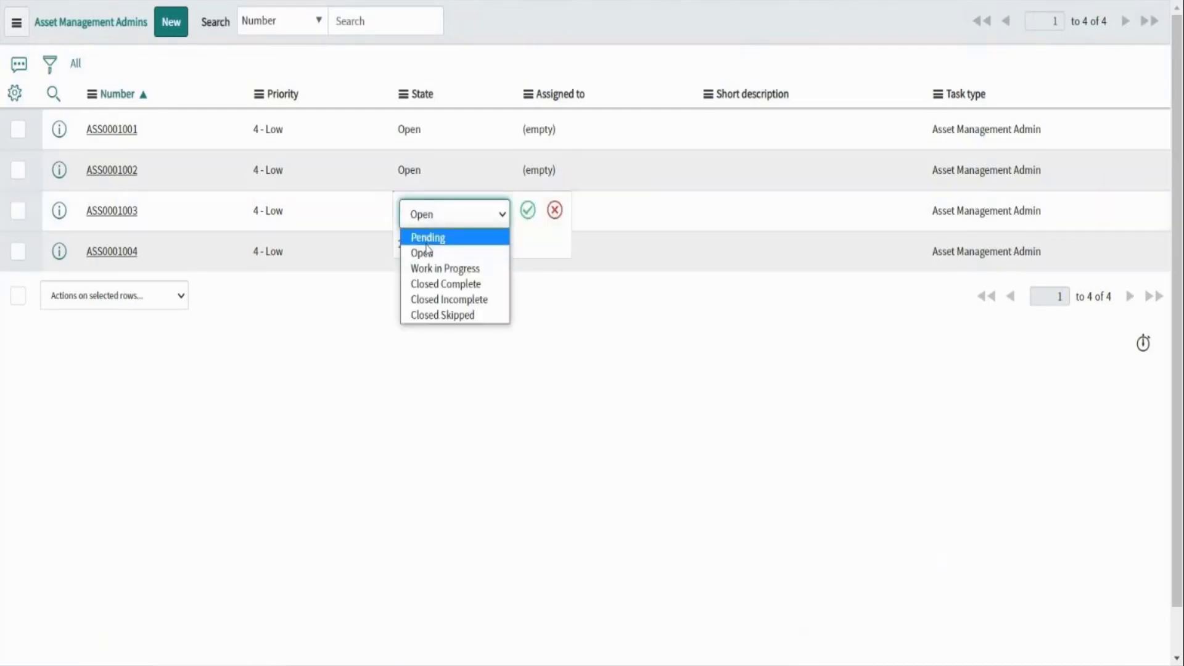
{"action": "left_click", "coordinate": [474, 235]}
{"action": "left_click", "coordinate": [527, 213]}
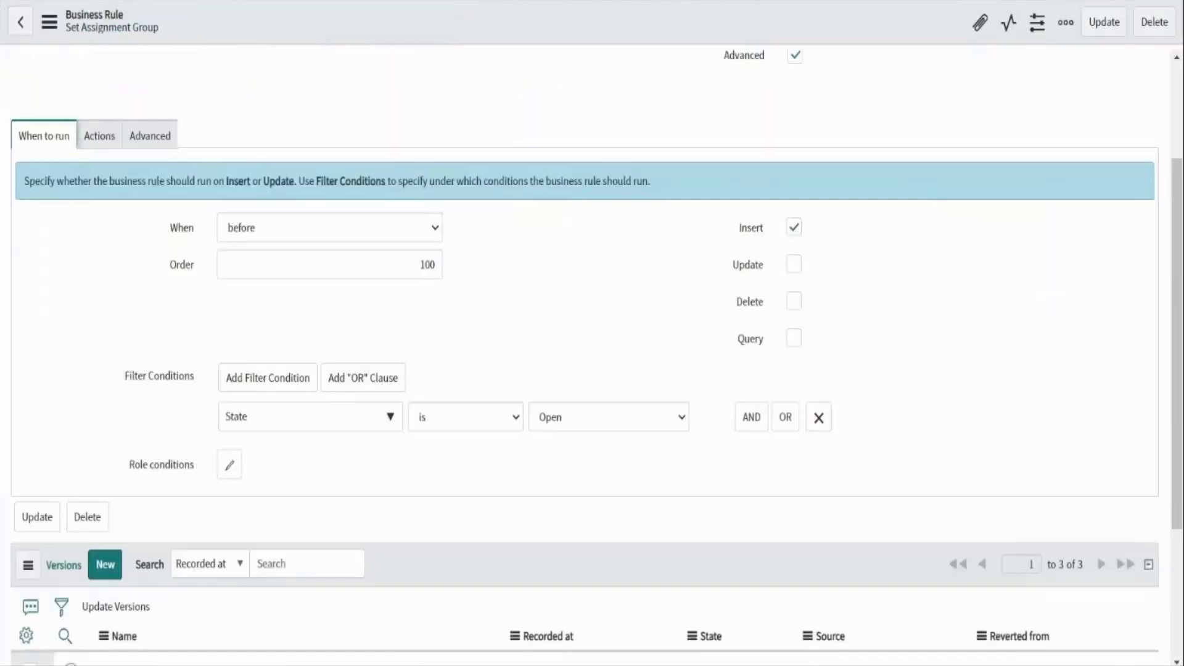
Review the Set Assignment Group rule's actions and script, and change its filter condition to State is Pending
{"action": "left_click", "coordinate": [106, 148]}
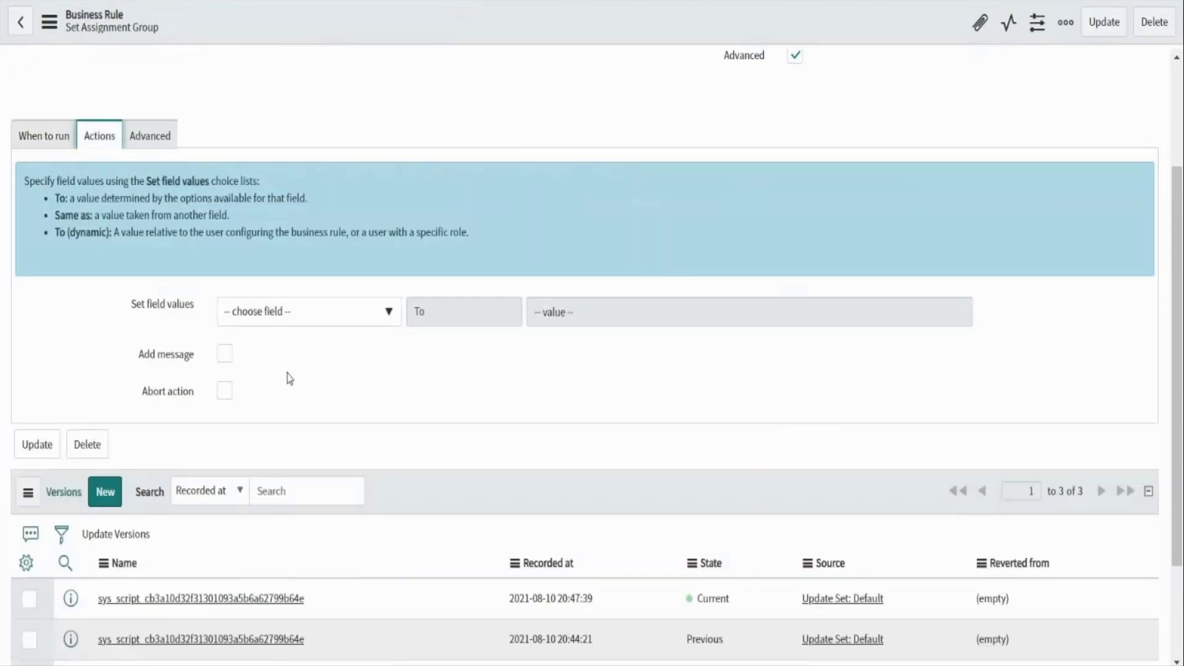
{"action": "left_click", "coordinate": [149, 131]}
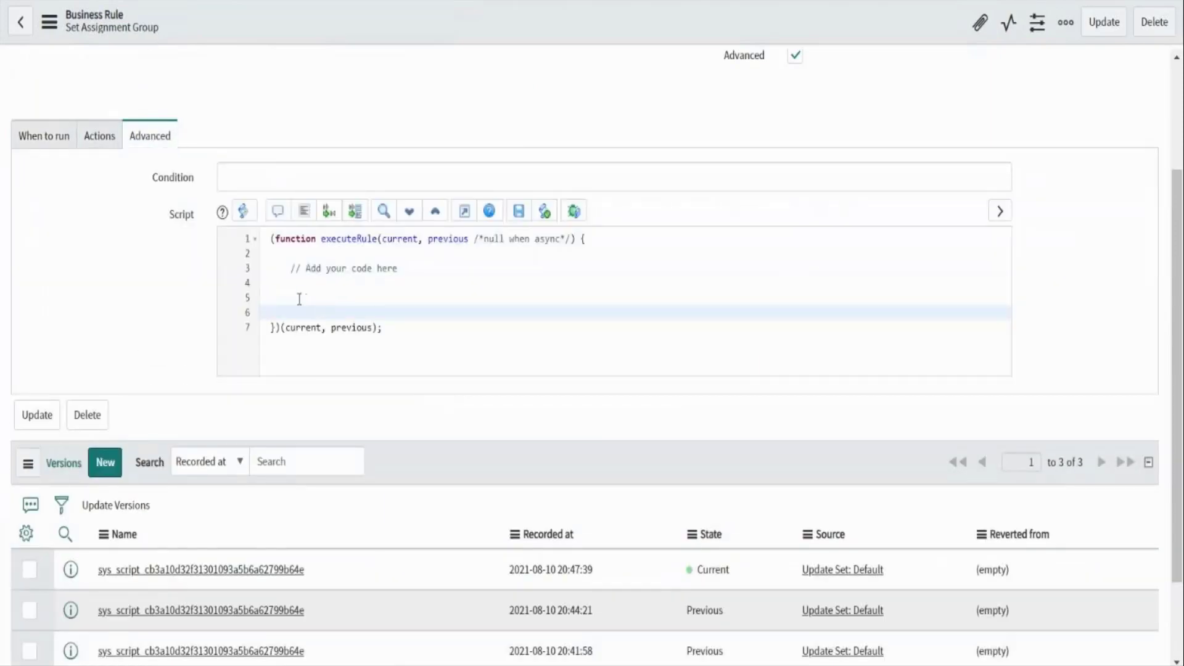
{"action": "left_click", "coordinate": [299, 299]}
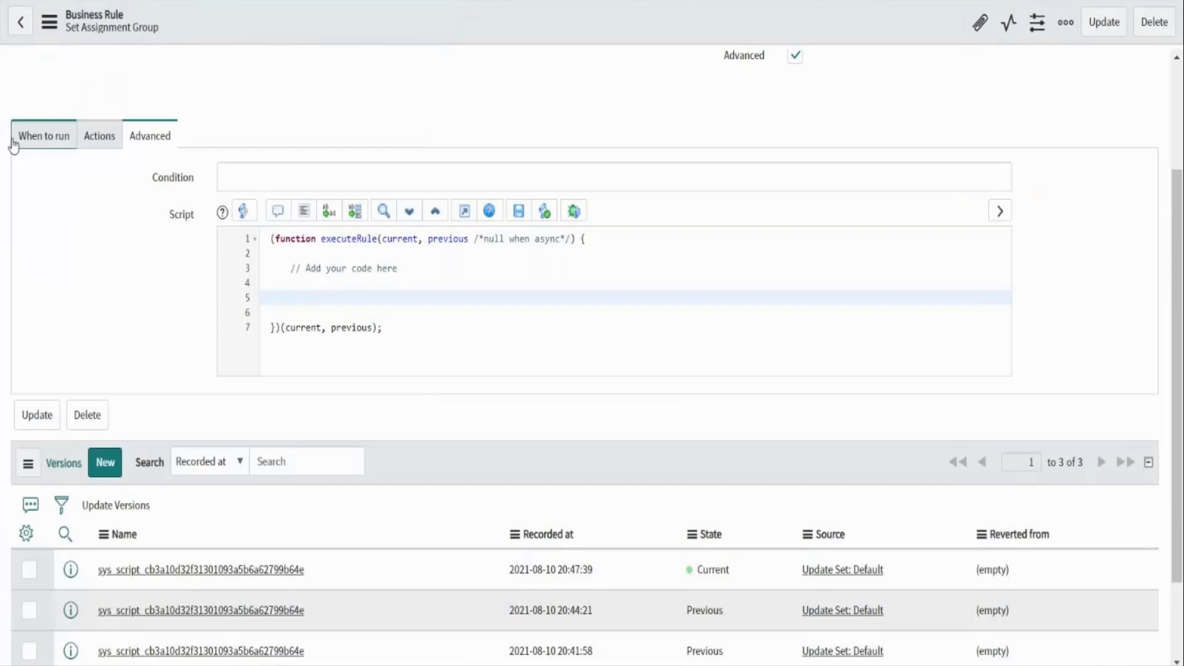
{"action": "left_click", "coordinate": [19, 137]}
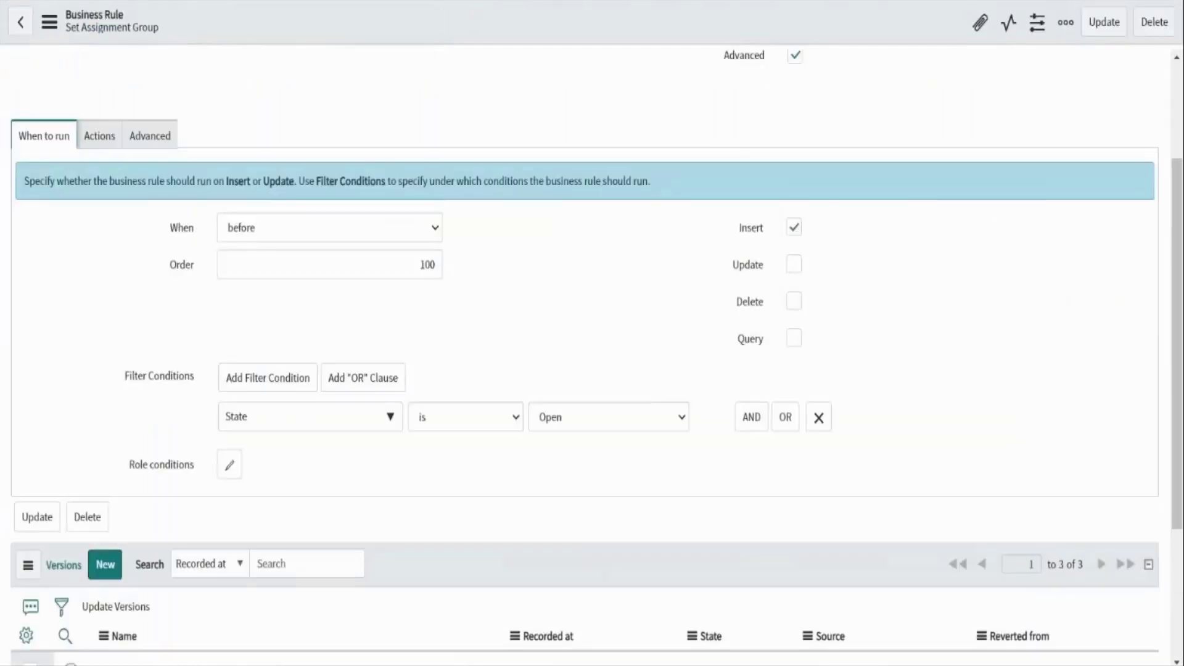
{"action": "left_click", "coordinate": [556, 429]}
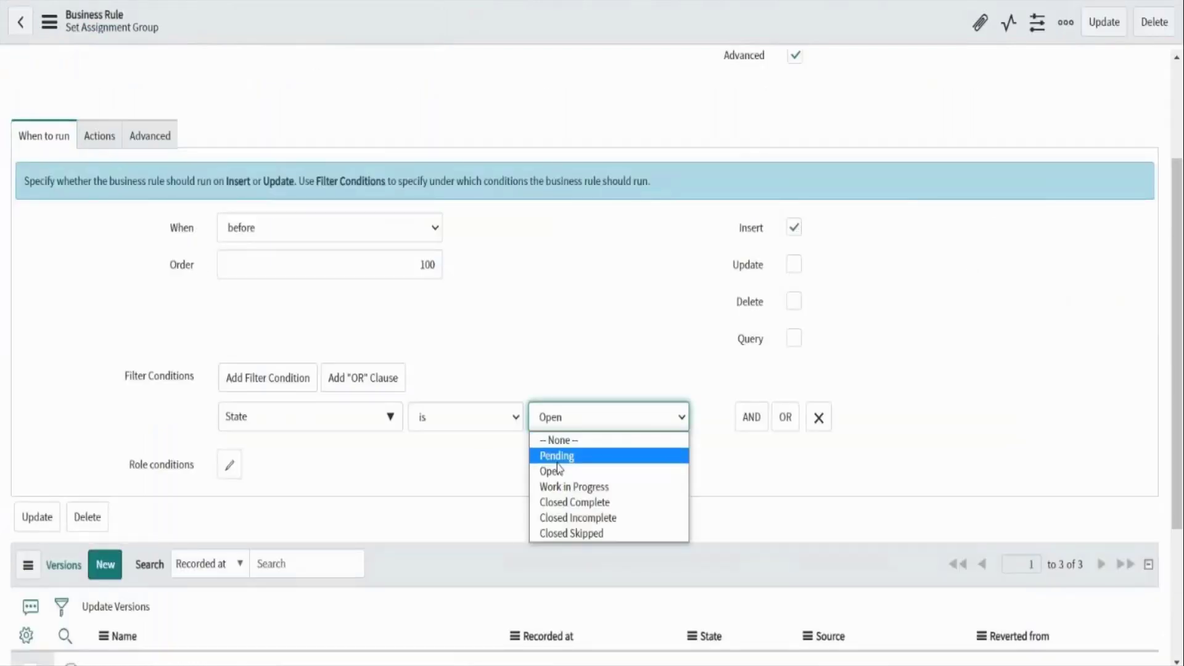
{"action": "left_click", "coordinate": [557, 455]}
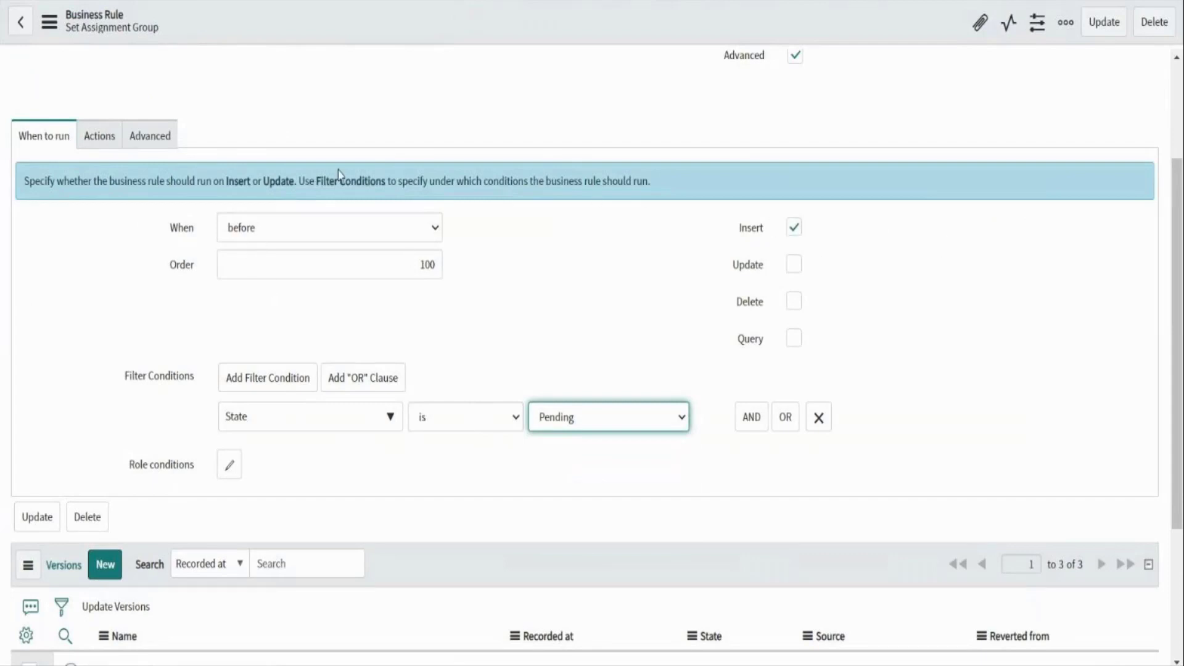
Enter "current" in the business rule's script, two lines below the "Add your code here" comment
{"action": "left_click", "coordinate": [146, 142]}
{"action": "type", "text": "current"}
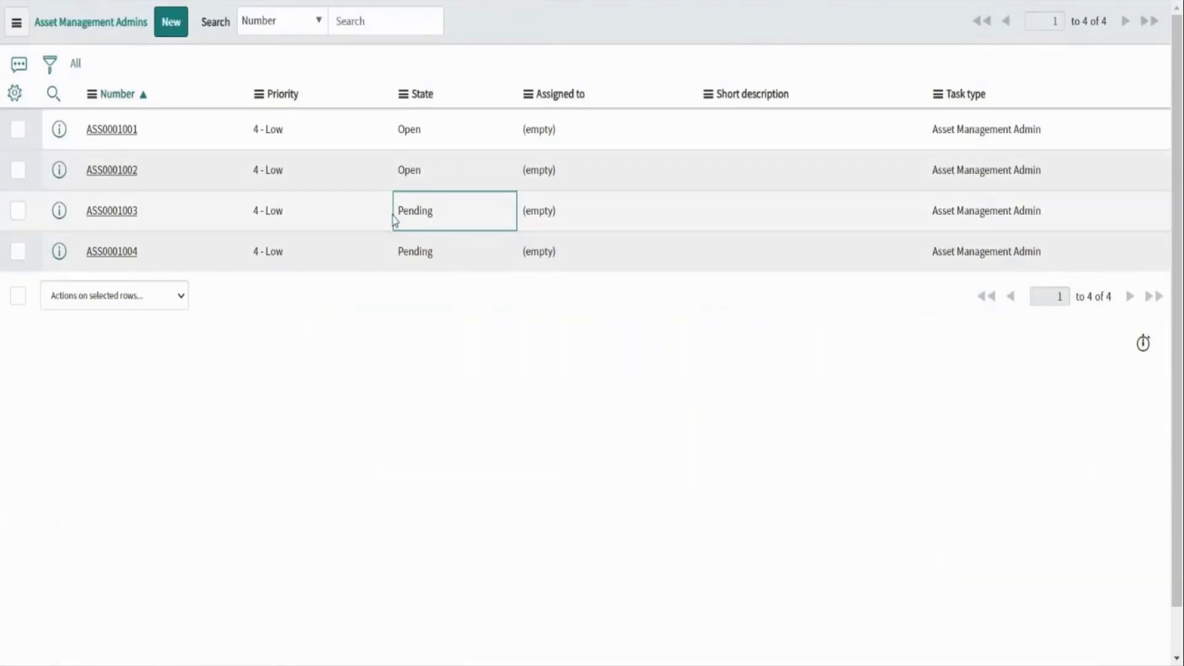
{"action": "left_click_drag", "start_coordinate": [396, 220], "coordinate": [447, 243]}
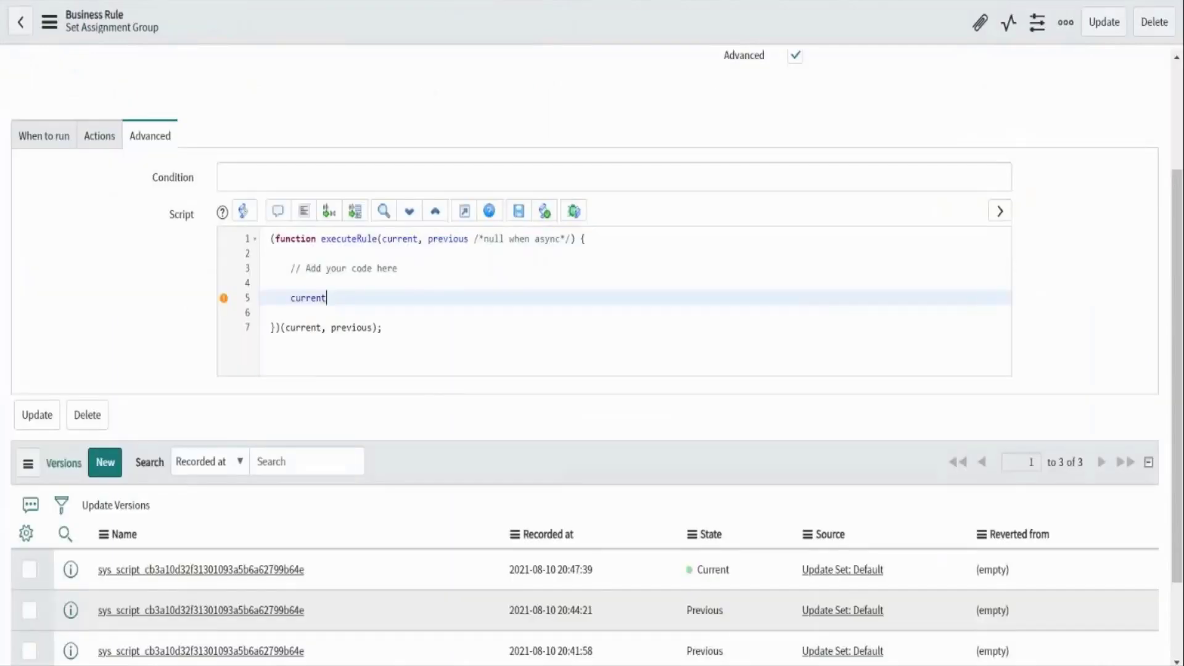
Make the business rule run on Update instead of Insert
{"action": "left_click", "coordinate": [62, 138]}
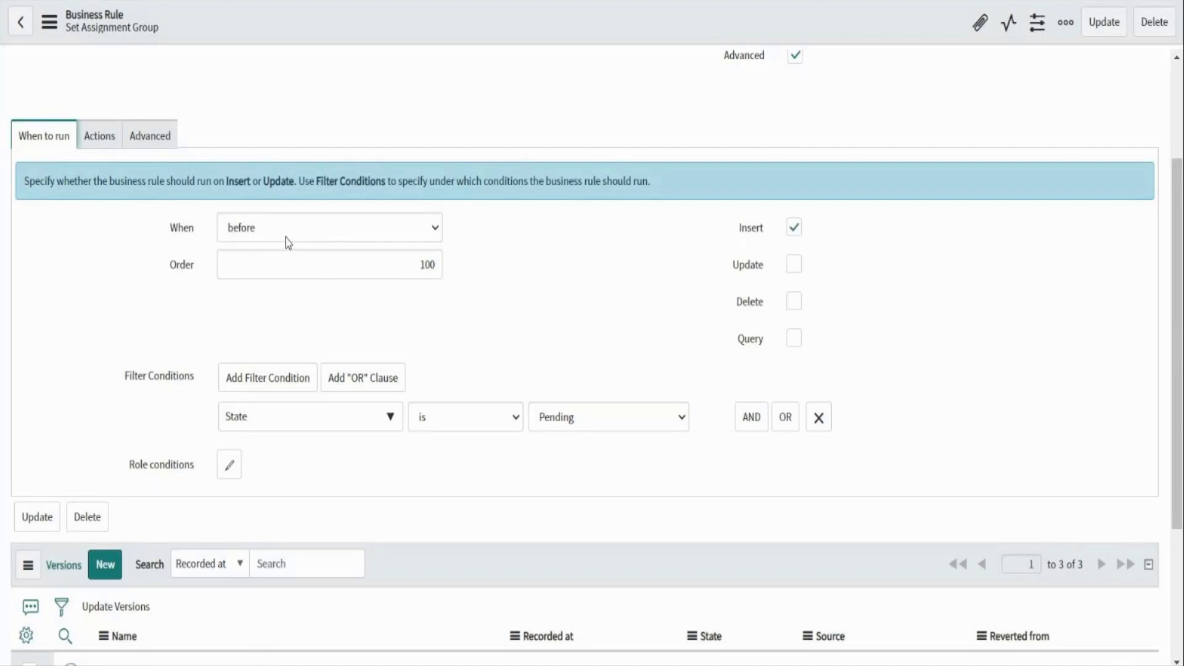
{"action": "left_click", "coordinate": [794, 265]}
{"action": "left_click", "coordinate": [793, 227]}
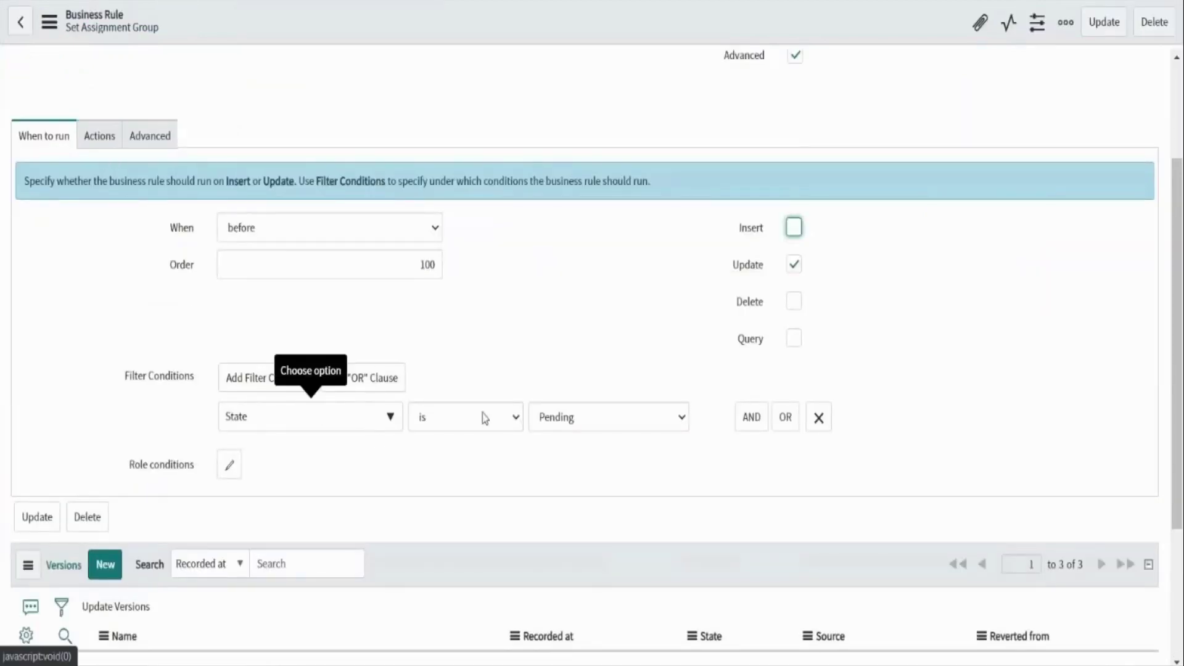
Examine "current" in the rule's script alongside the State values of ASS0001003 and ASS0001004 in the request list
{"action": "left_click", "coordinate": [149, 138]}
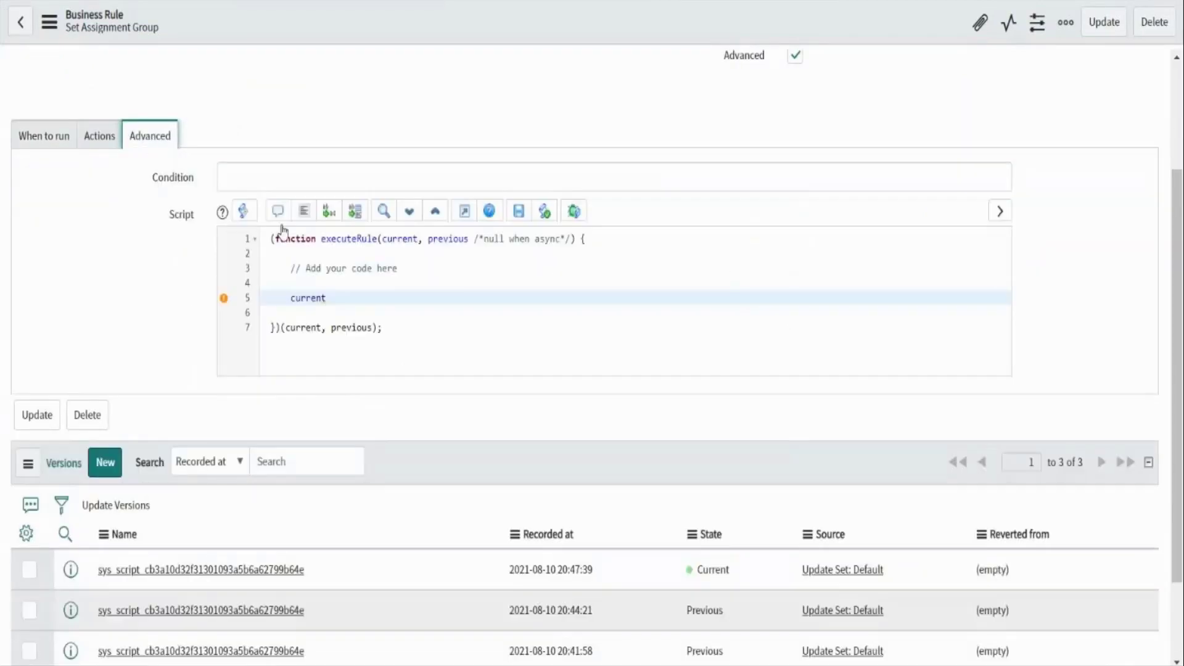
{"action": "double_click", "coordinate": [318, 300]}
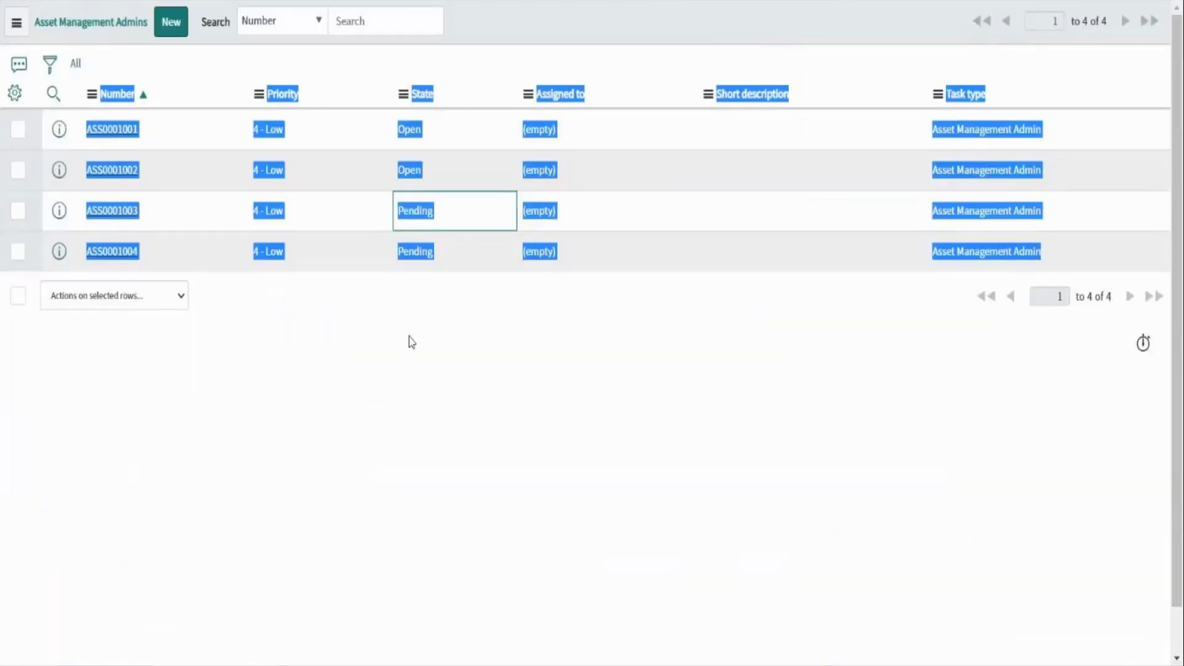
{"action": "left_click", "coordinate": [449, 219]}
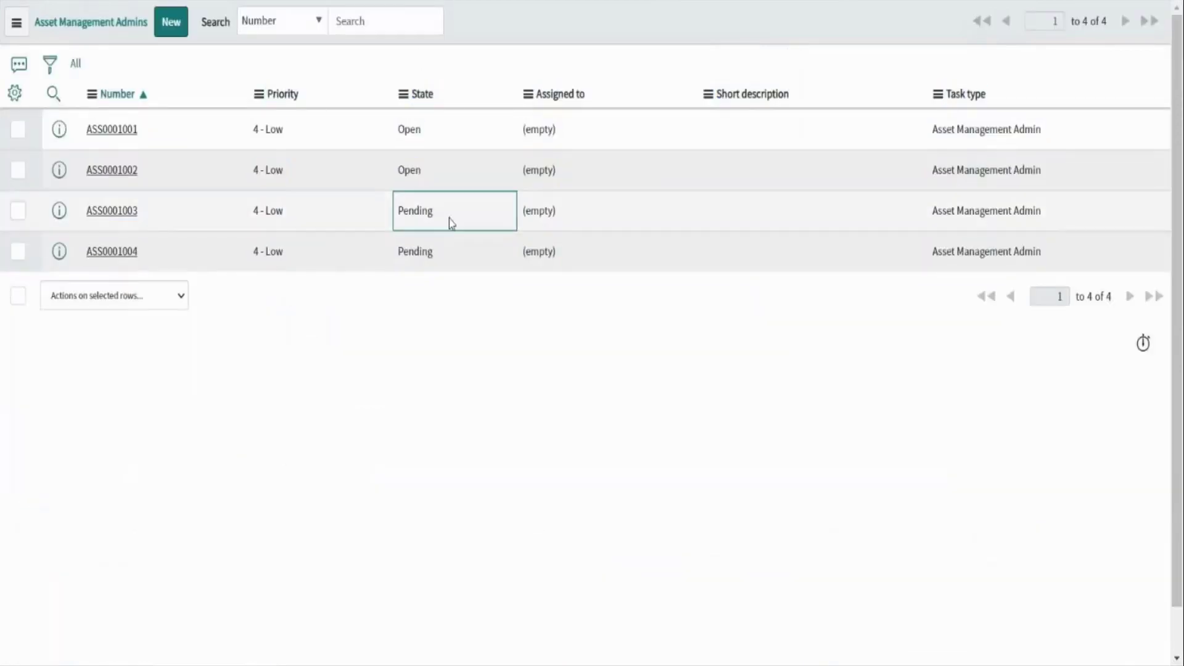
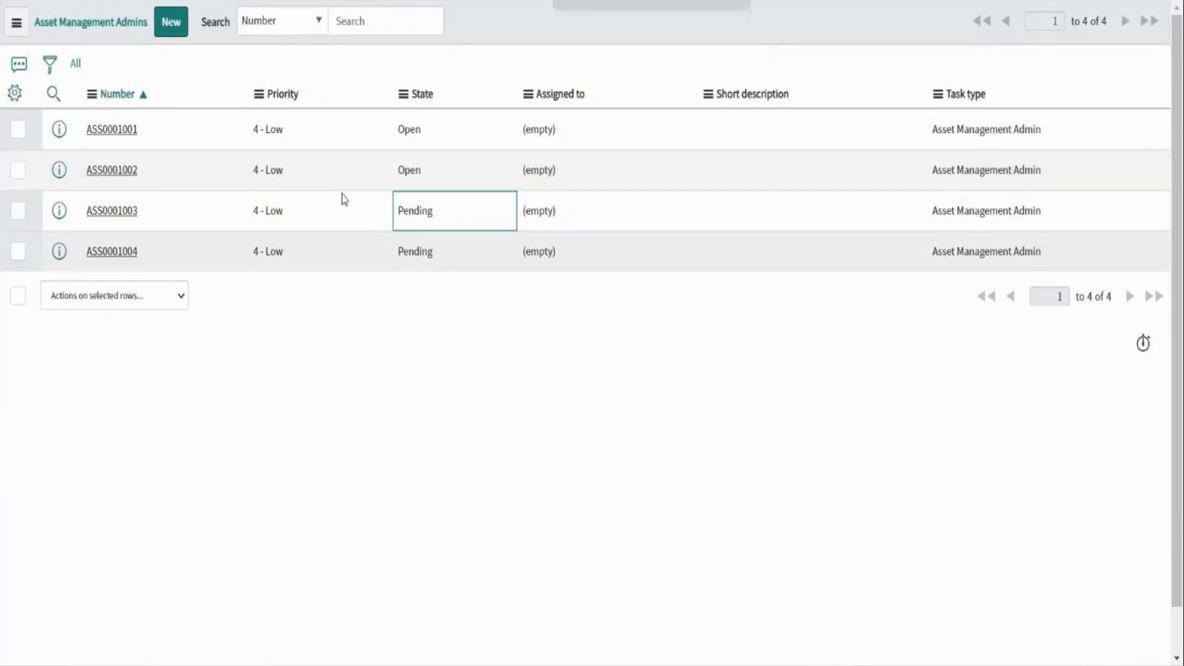
{"action": "double_click", "coordinate": [453, 214]}
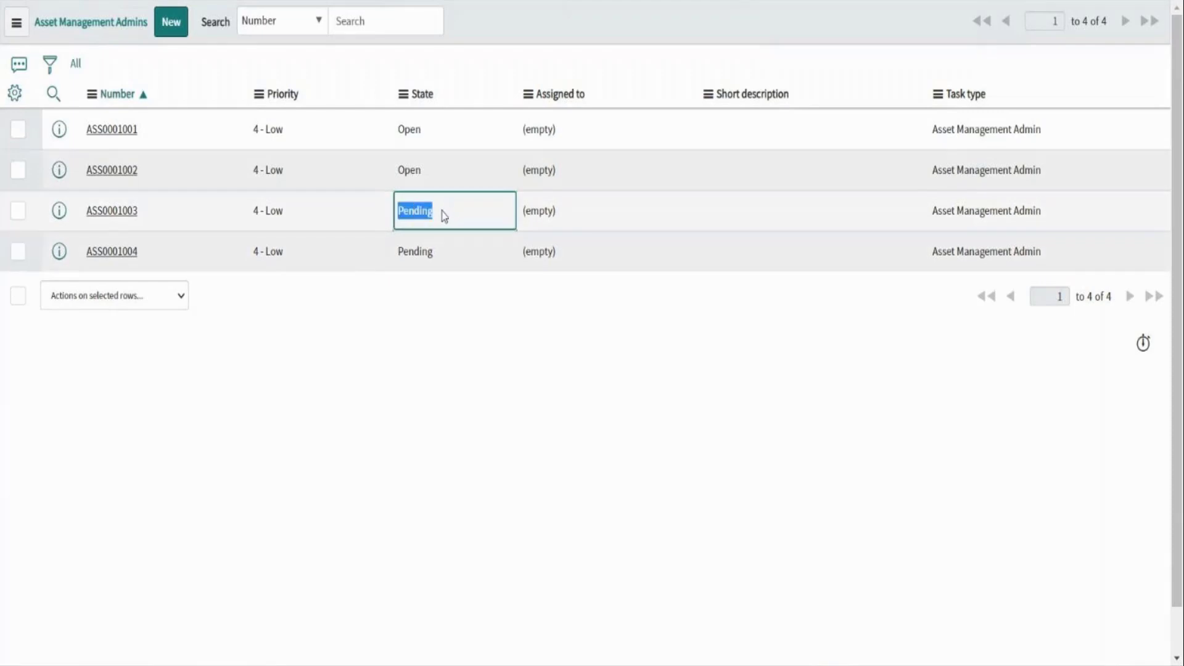
{"action": "left_click_drag", "start_coordinate": [428, 255], "coordinate": [399, 253]}
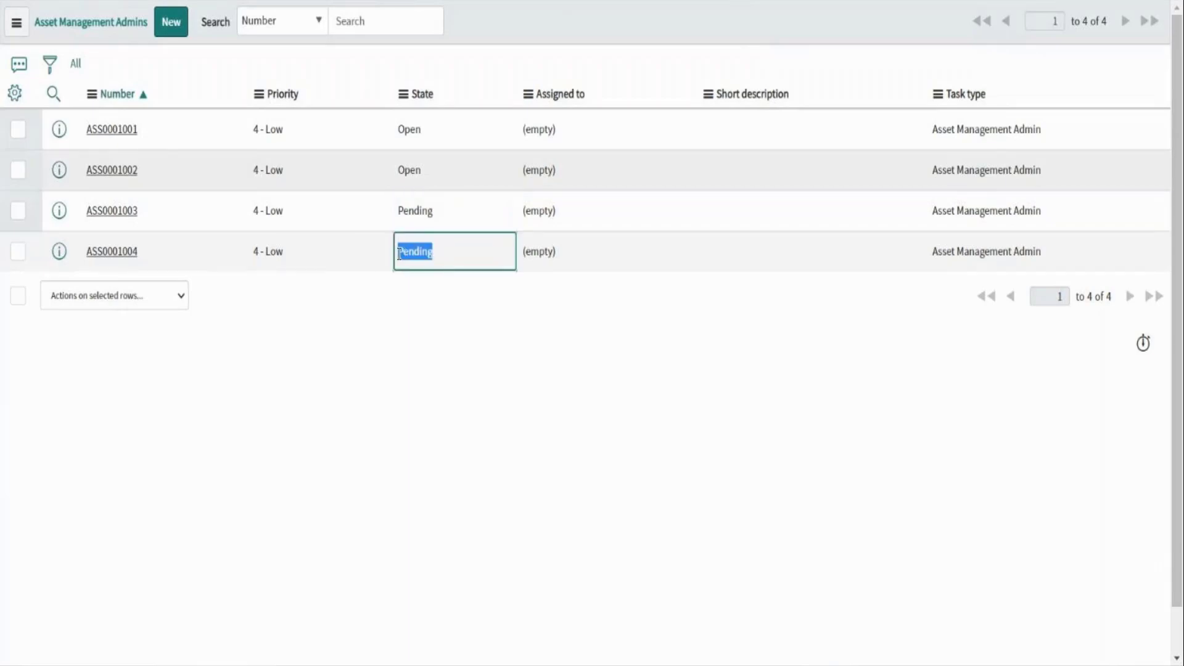
{"action": "left_click", "coordinate": [436, 224]}
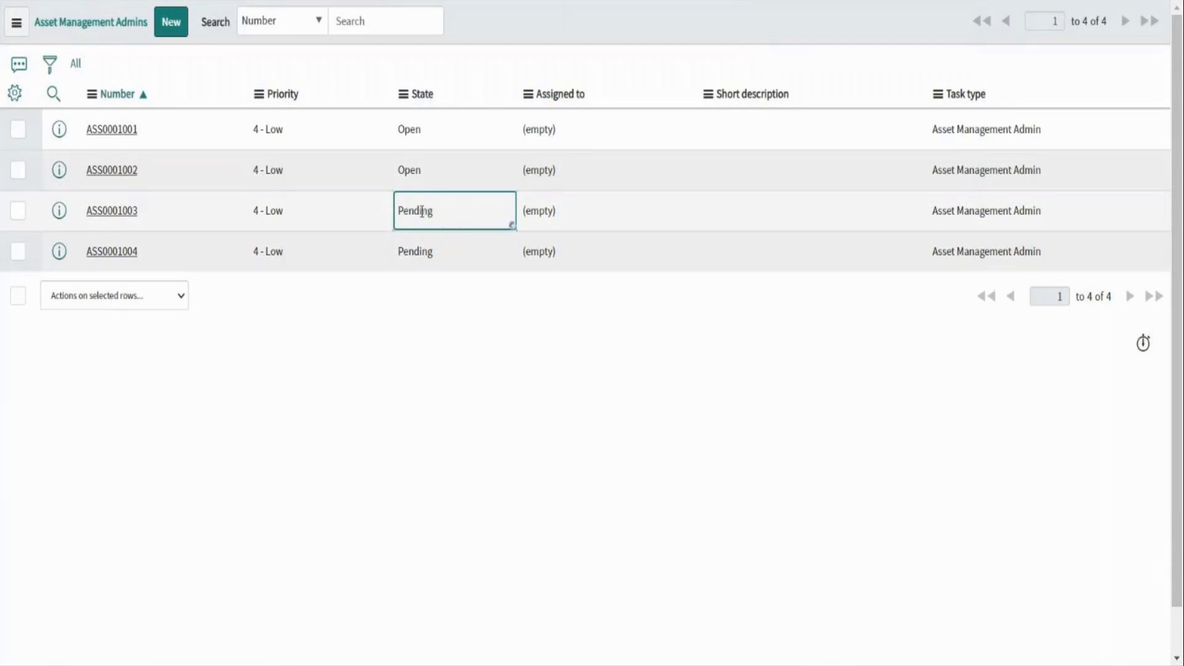
{"action": "double_click", "coordinate": [495, 229]}
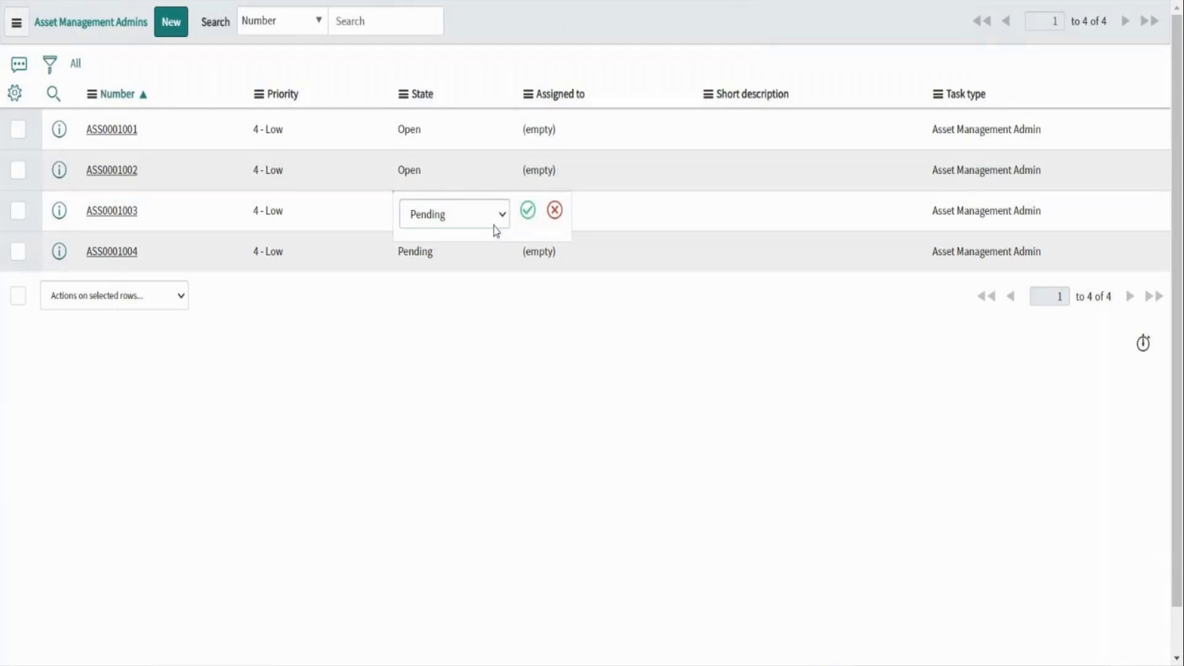
{"action": "left_click", "coordinate": [554, 211]}
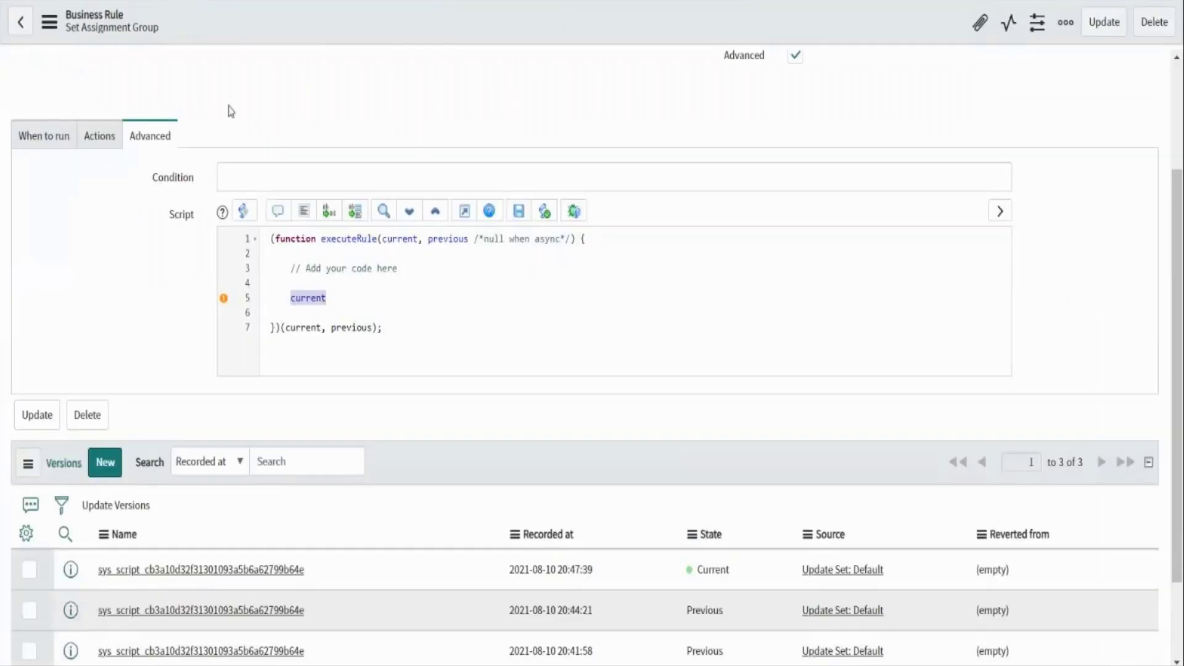
{"action": "left_click", "coordinate": [336, 297]}
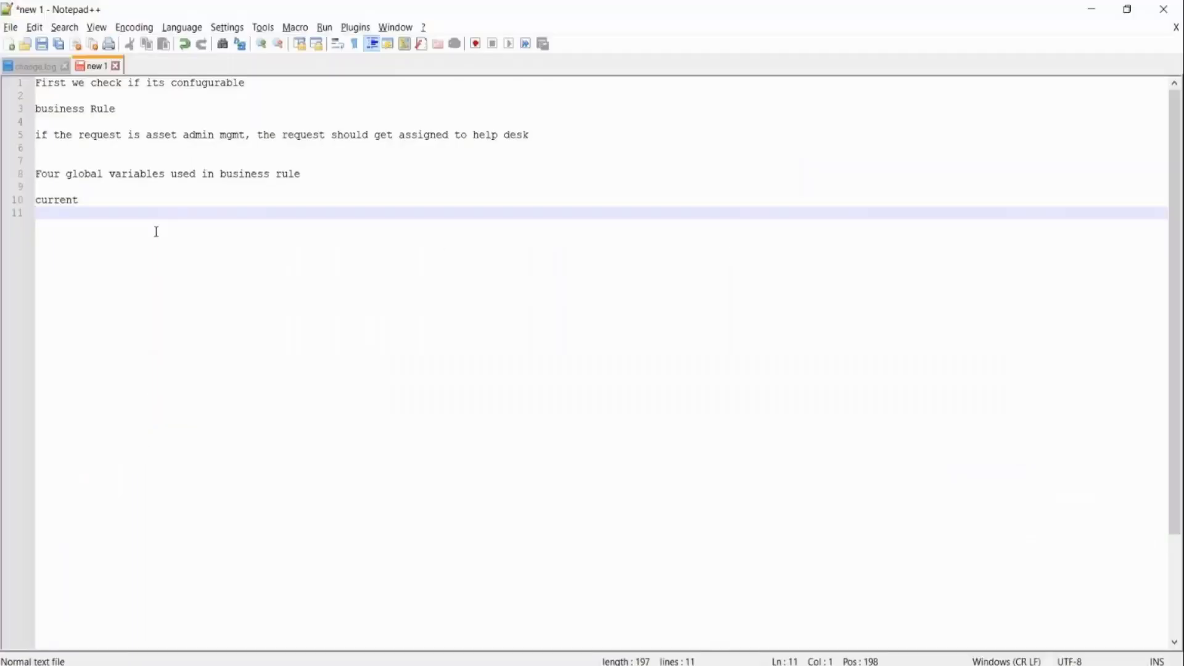
Switch to Notepad++ and append "--> access the records" to the "current" line, followed by a new line
{"action": "left_click", "coordinate": [95, 198]}
{"action": "type", "text": "-> a"}
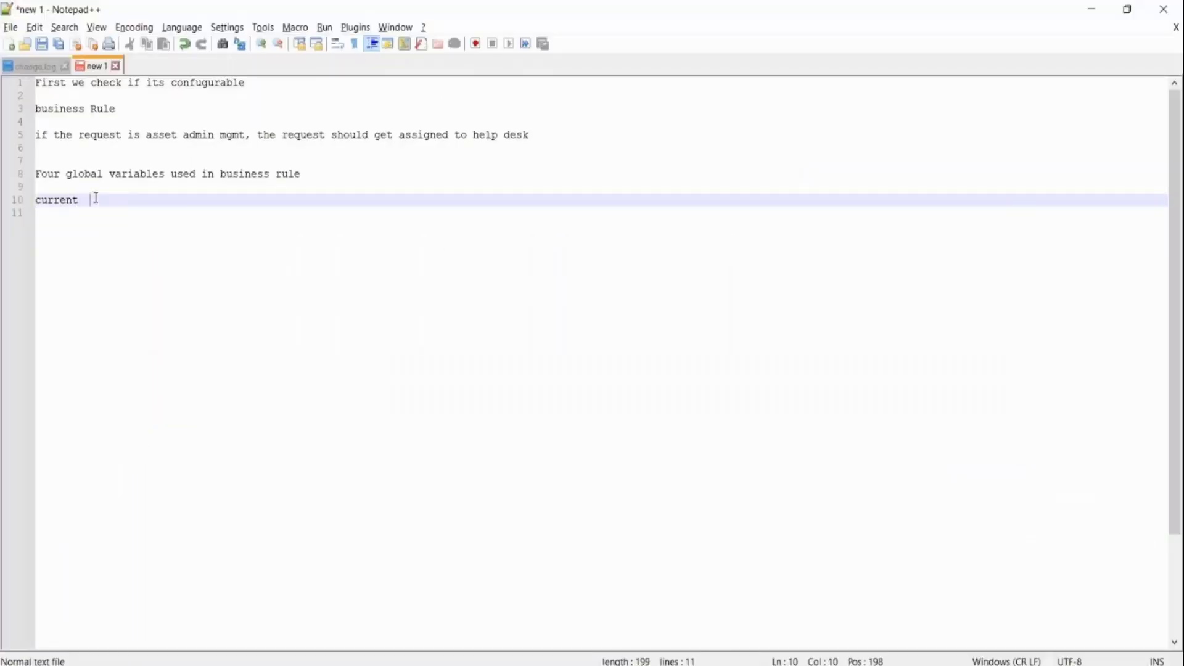
{"action": "type", "text": "ss the cu"}
{"action": "key", "text": "BackSpace"}
{"action": "key", "text": "BackSpace"}
{"action": "type", "text": "records"}
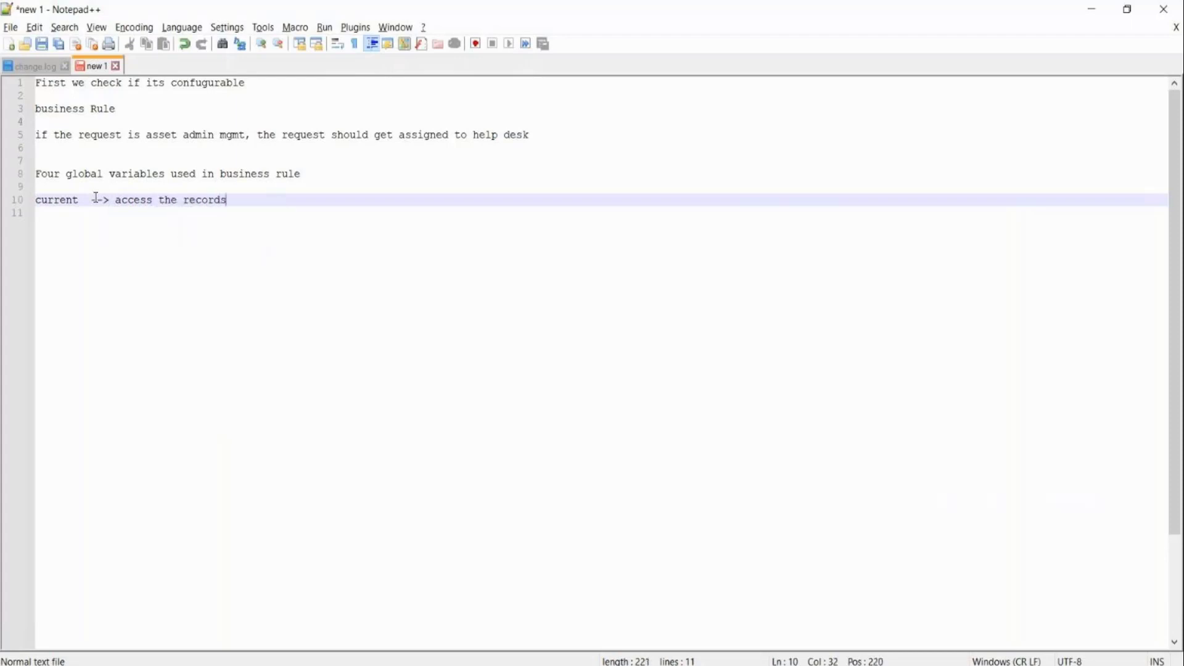
{"action": "key", "text": "Return"}
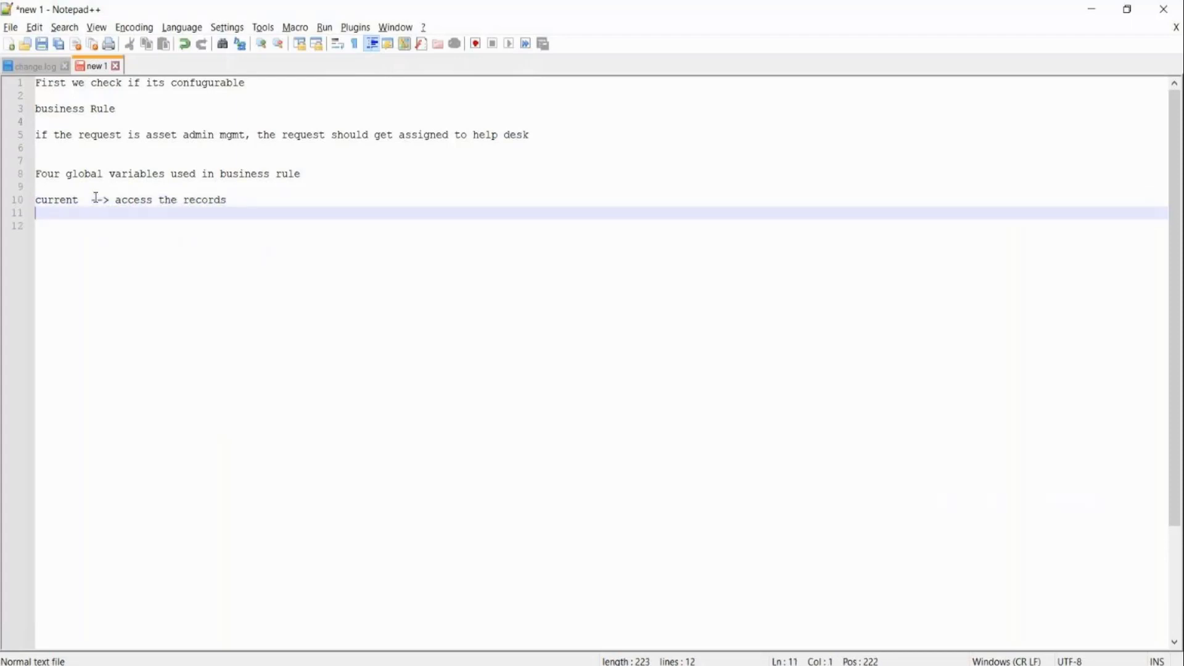
List the second global variable as "previous -->" below the "current" line
{"action": "type", "text": "previosu"}
{"action": "key", "text": "BackSpace"}
{"action": "key", "text": "BackSpace"}
{"action": "type", "text": "us -->"}
Switch to ServiceNow, set the new Asset Management Admin record's Impact to 2 - Medium and try to save it
{"action": "key", "text": "alt+Tab"}
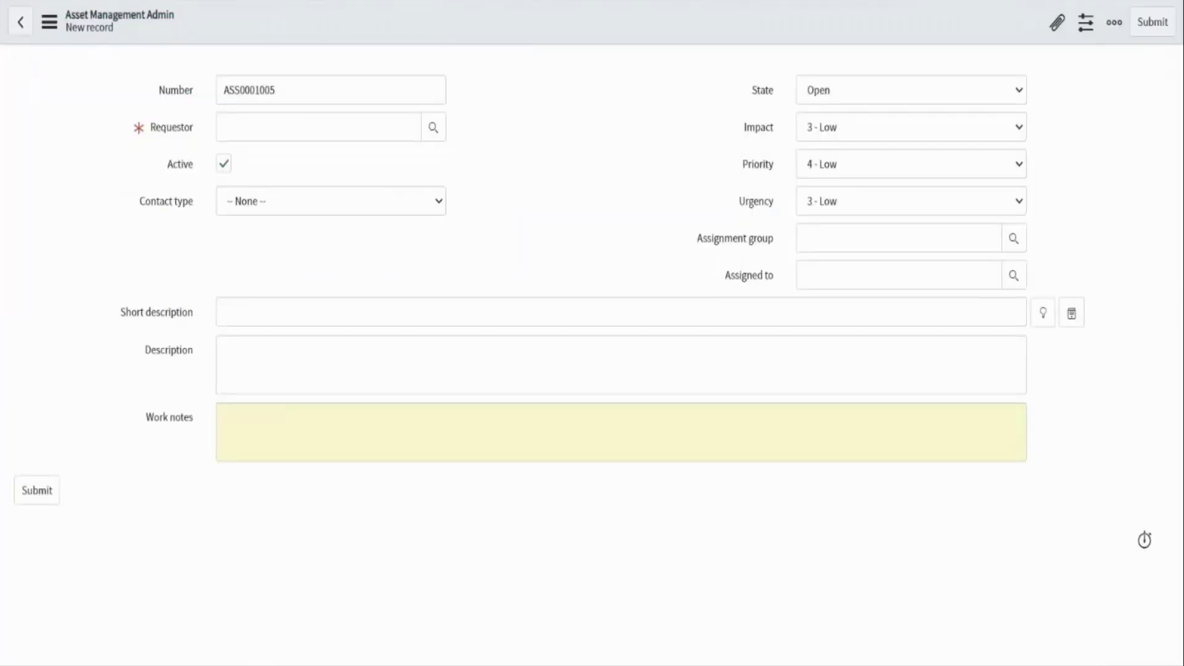
{"action": "left_click", "coordinate": [284, 310]}
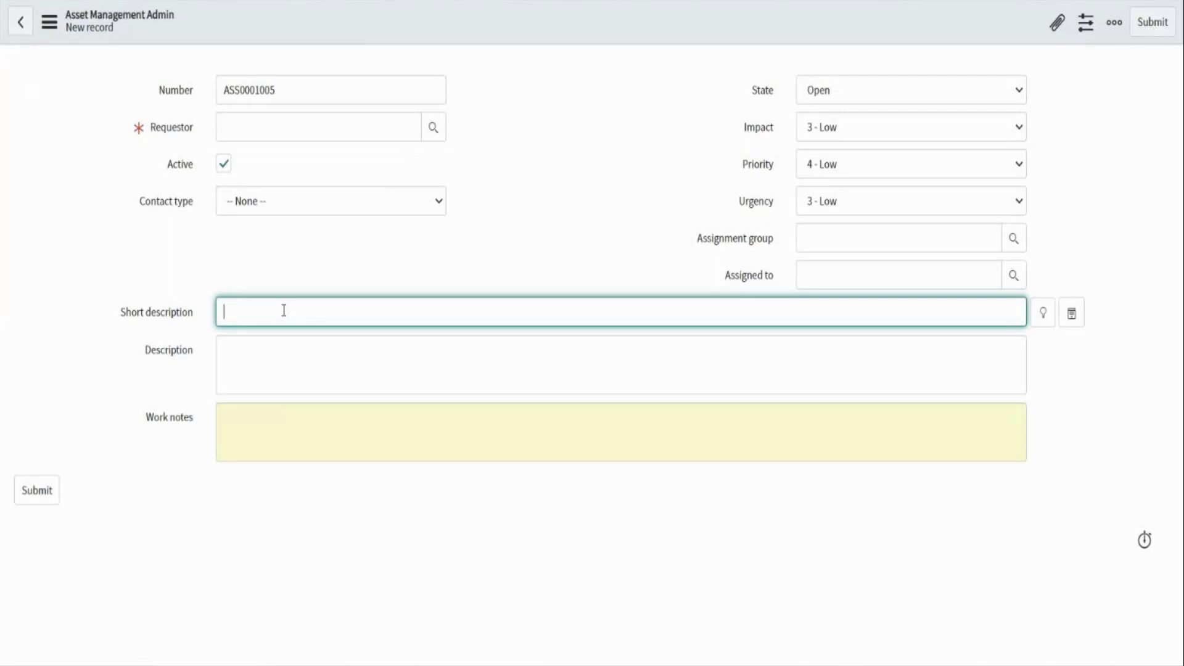
{"action": "left_click", "coordinate": [819, 128]}
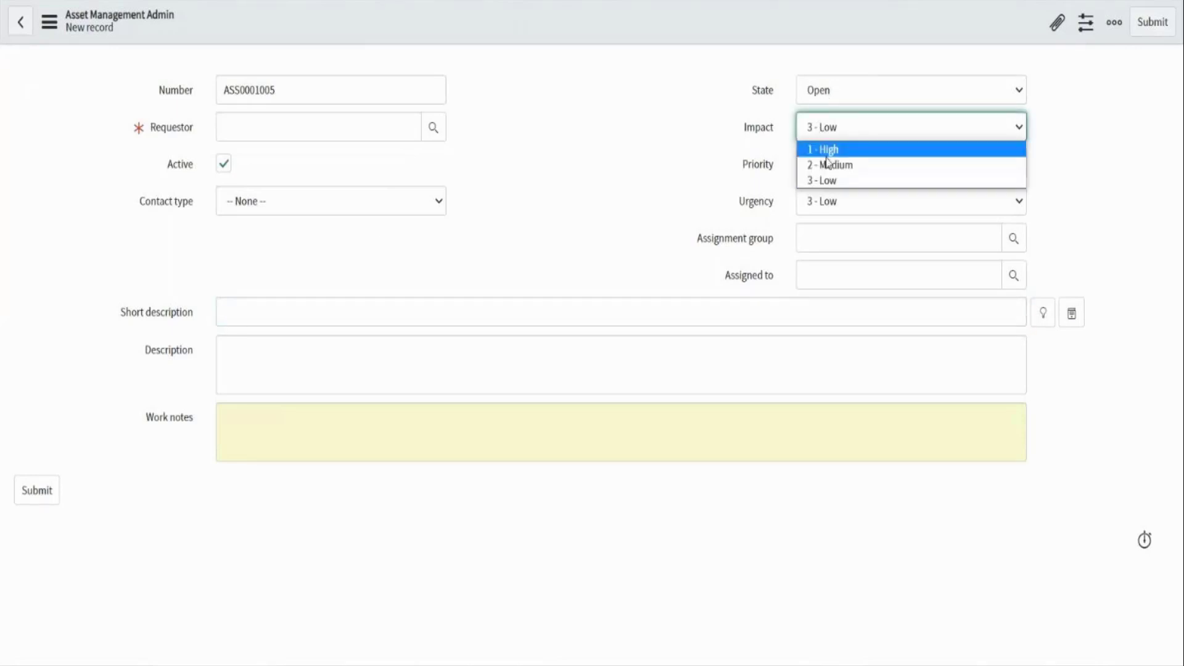
{"action": "left_click", "coordinate": [830, 165]}
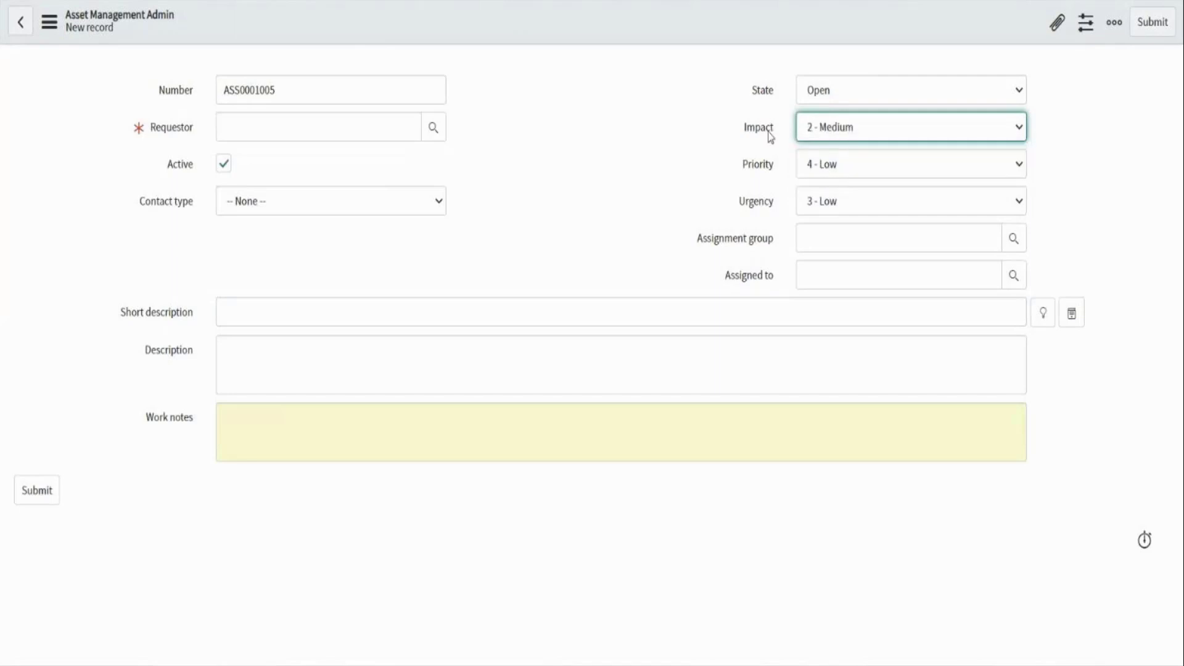
{"action": "right_click", "coordinate": [602, 18]}
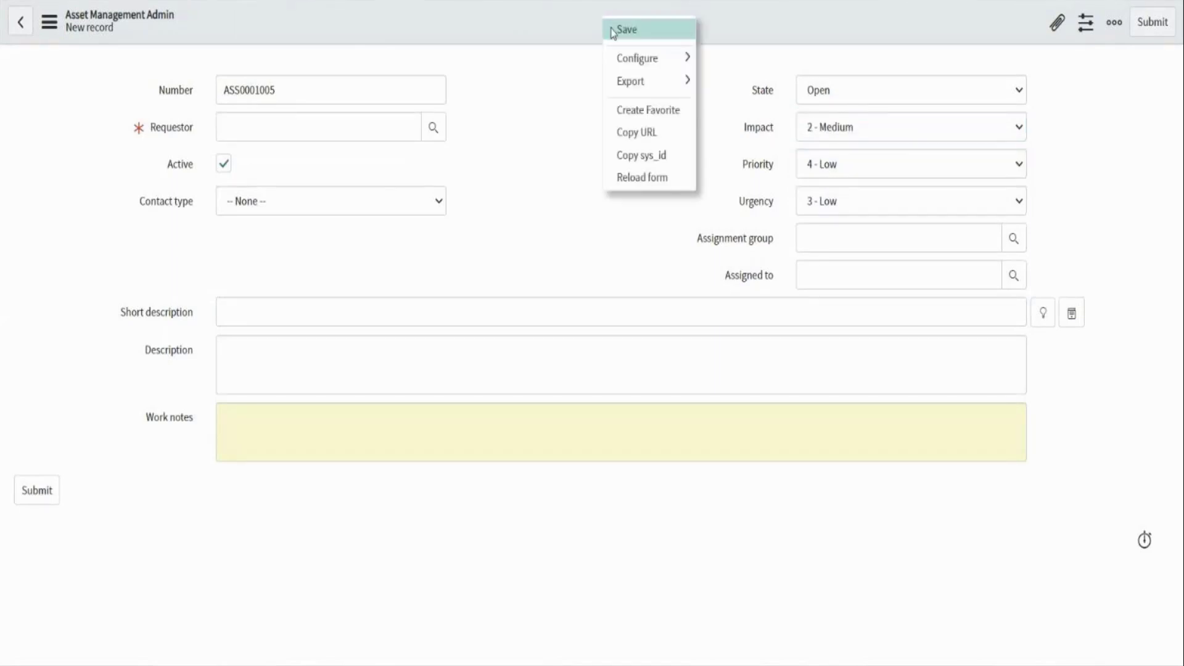
{"action": "left_click", "coordinate": [612, 31]}
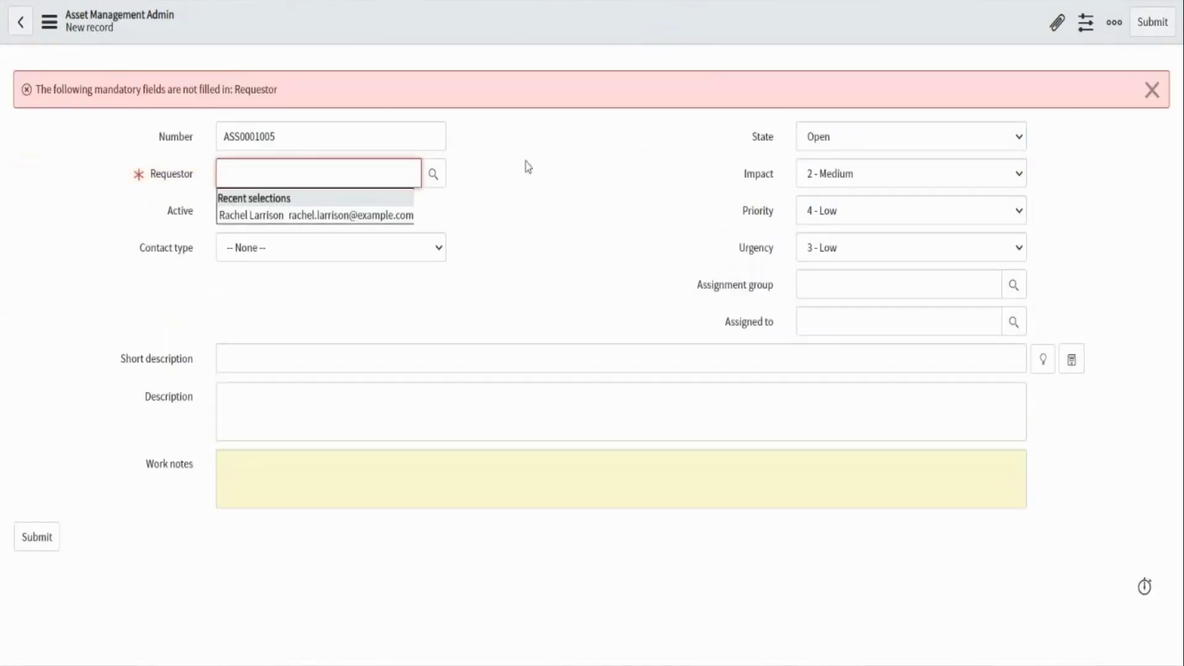
Fill in the mandatory Requestor with the recently used person and try to save the record again
{"action": "left_click", "coordinate": [259, 216]}
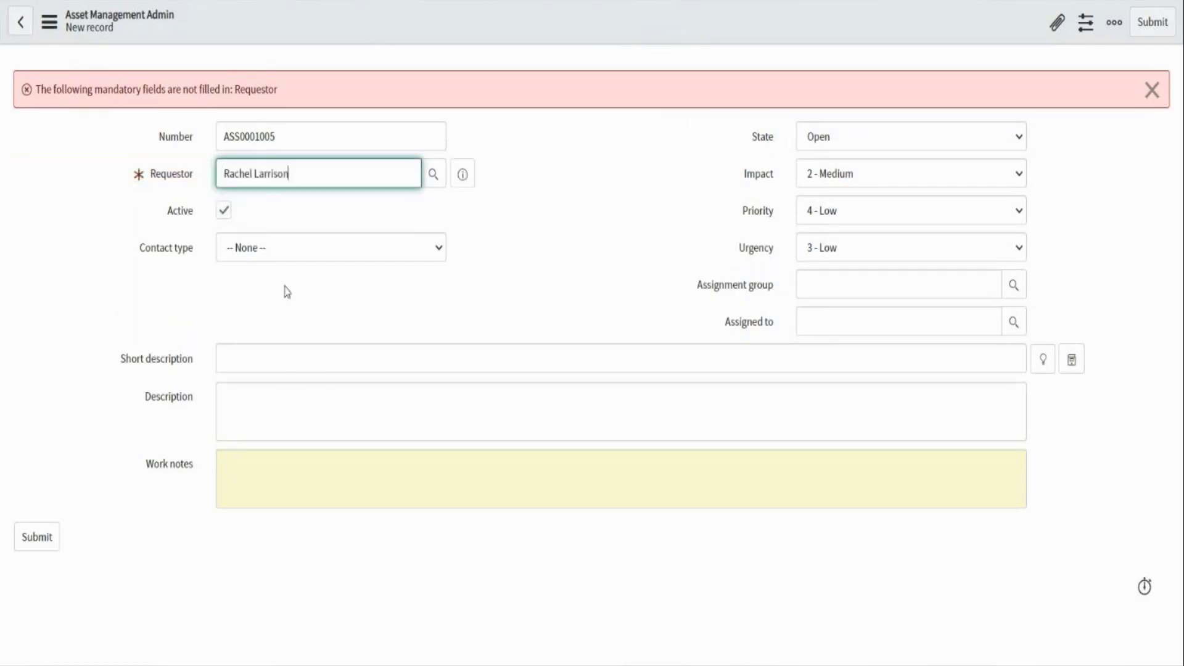
{"action": "right_click", "coordinate": [525, 20]}
{"action": "left_click", "coordinate": [536, 29]}
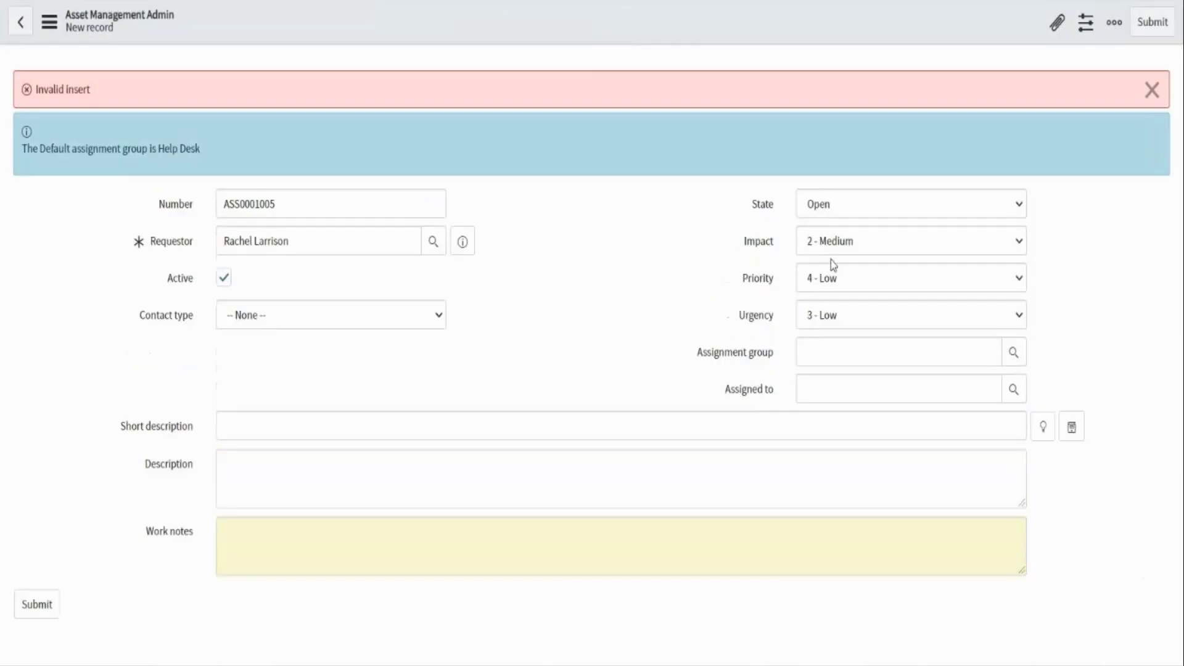
Set the record's Assignment group to Help Desk and save the record
{"action": "left_click", "coordinate": [806, 356]}
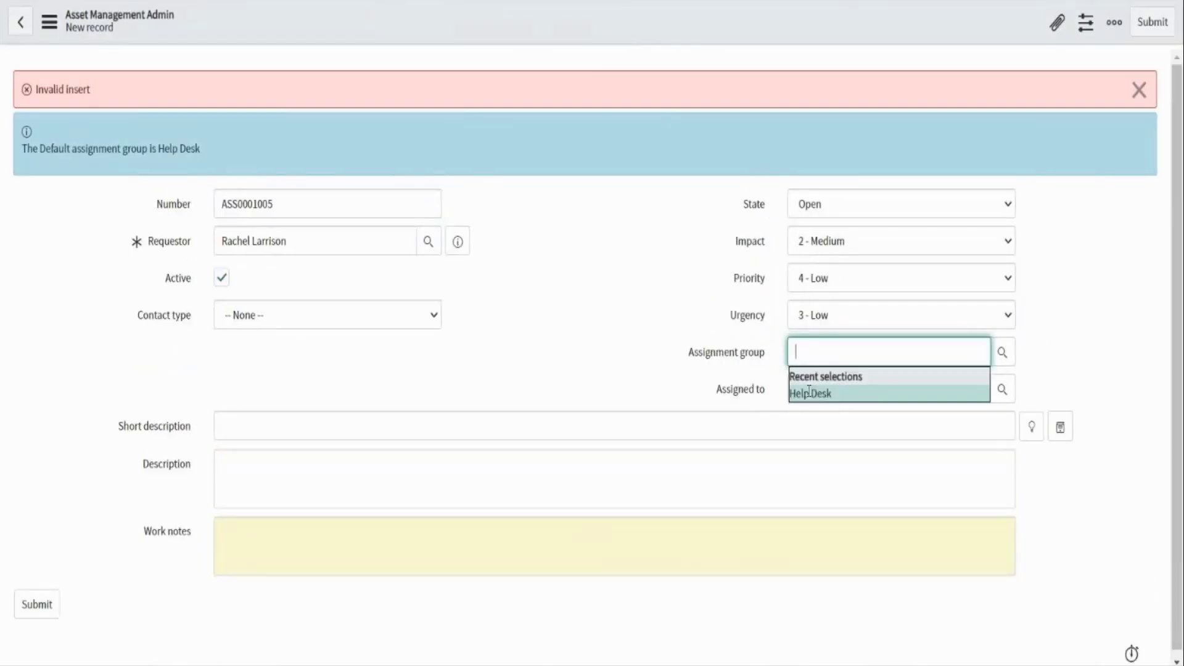
{"action": "left_click", "coordinate": [809, 391]}
{"action": "right_click", "coordinate": [501, 18]}
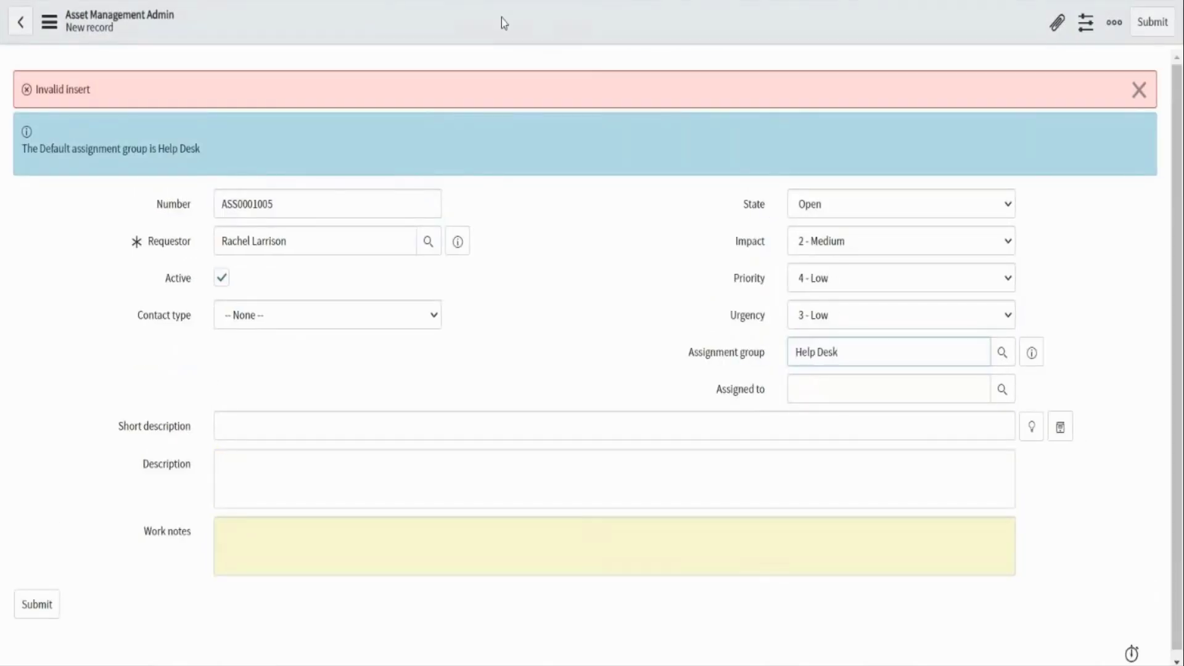
{"action": "left_click", "coordinate": [524, 30]}
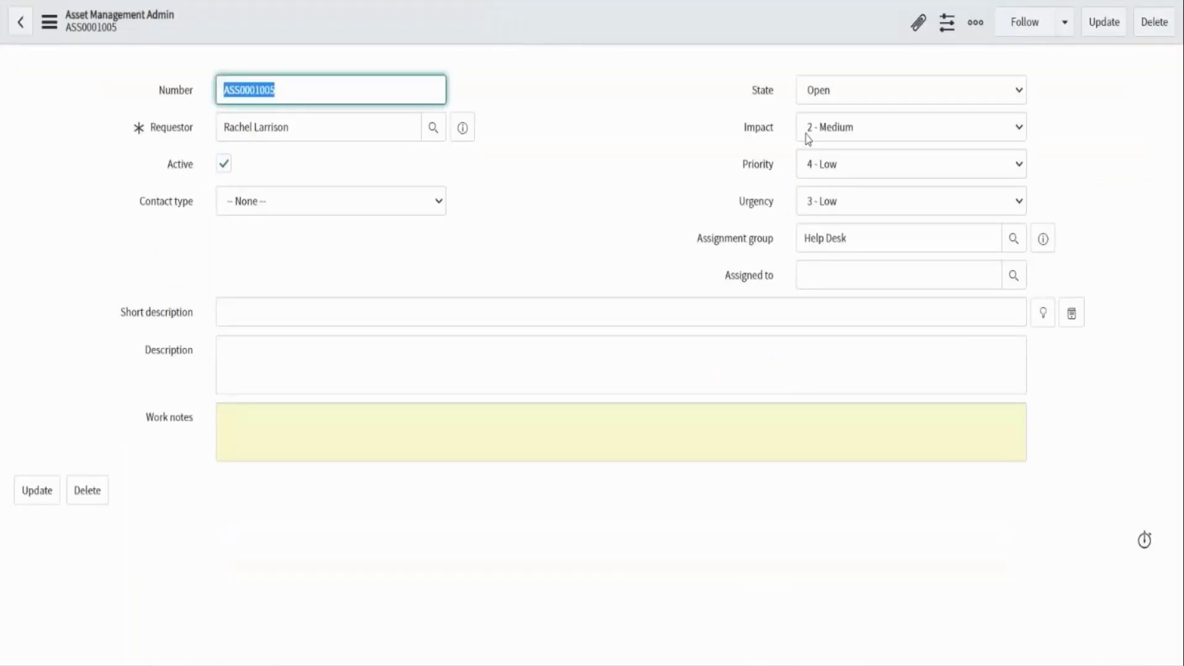
Examine the Impact field's choices on the saved record, keeping 2 - Medium selected
{"action": "left_click_drag", "start_coordinate": [737, 140], "coordinate": [776, 141]}
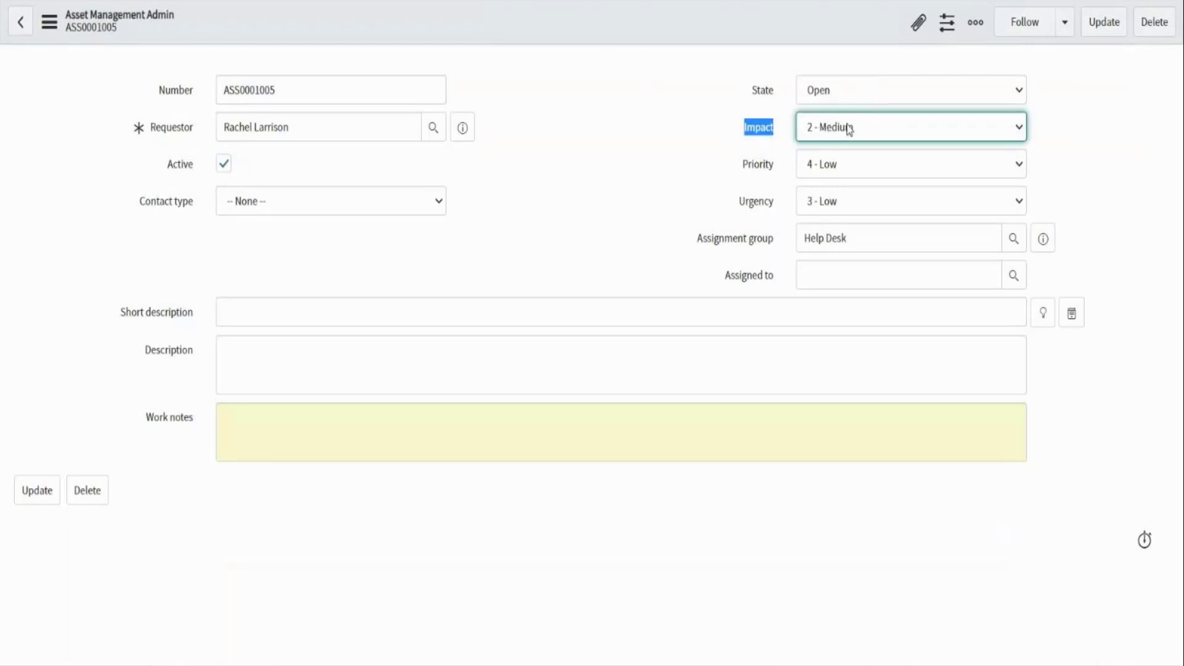
{"action": "left_click", "coordinate": [890, 134]}
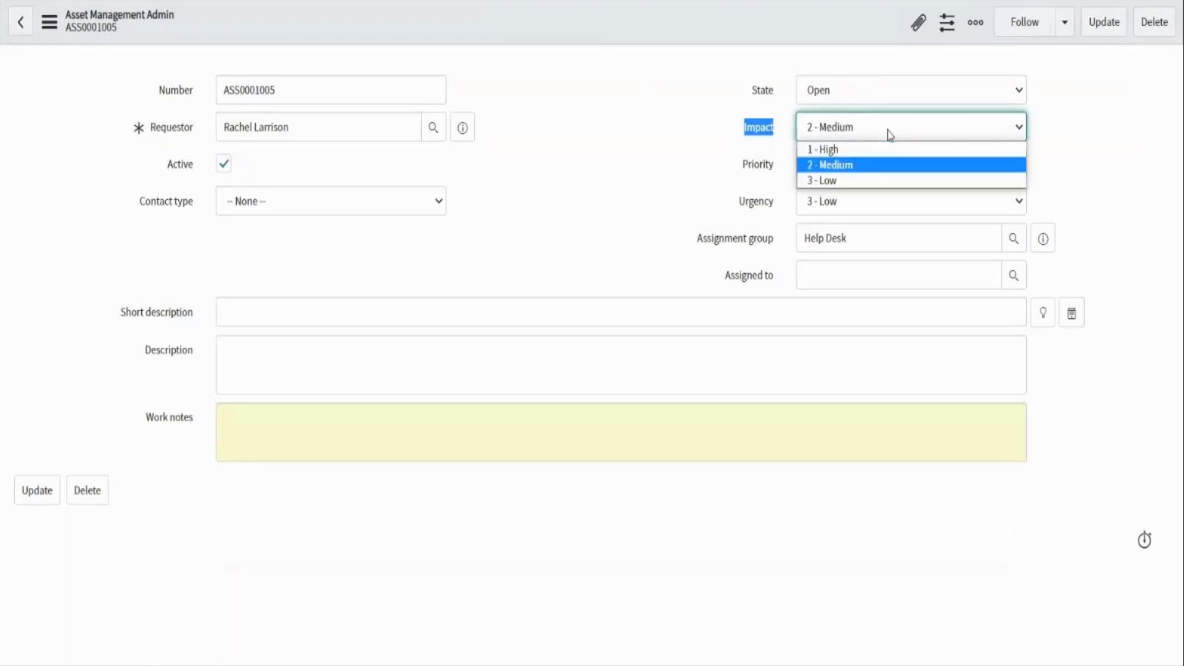
{"action": "left_click", "coordinate": [811, 165]}
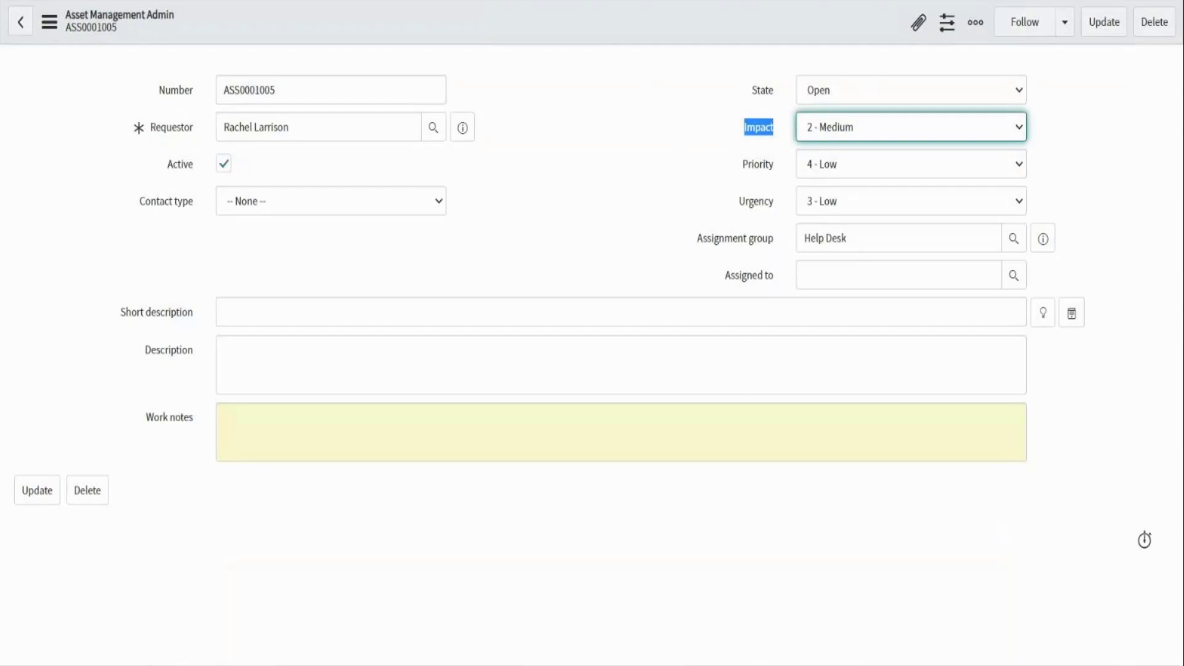
Switch to Notepad++ and complete the "previous -->" line with "to fetch the previous of a field", followed by a new line
{"action": "key", "text": "alt+Tab"}
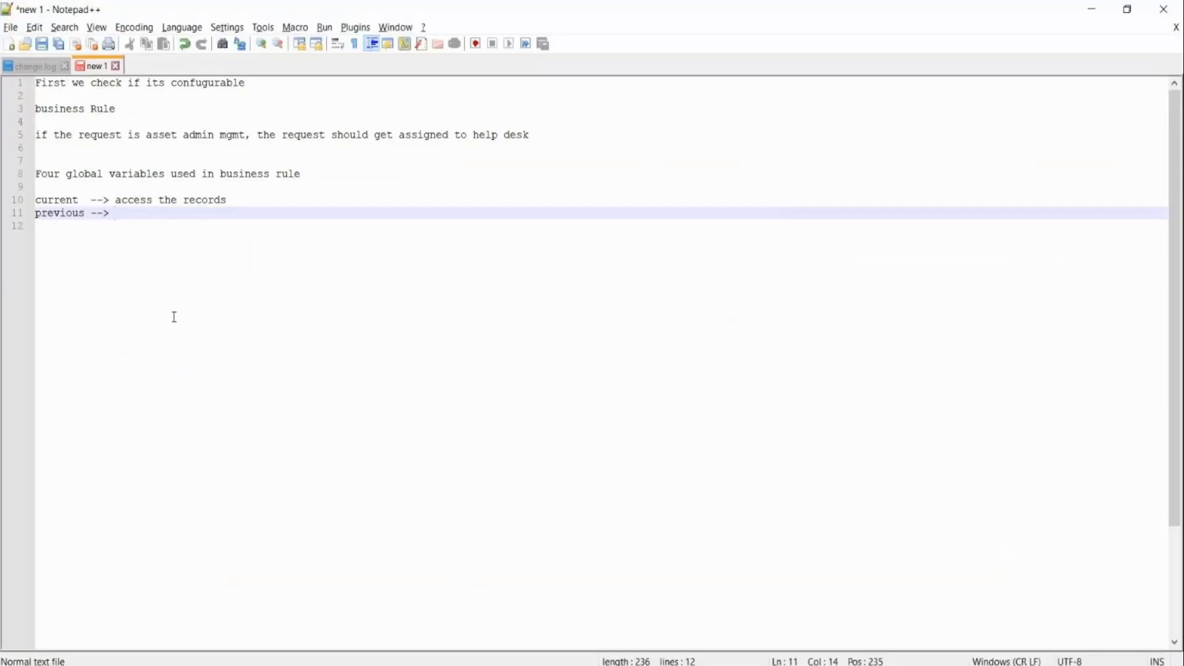
{"action": "type", "text": "to fetch the previosu"}
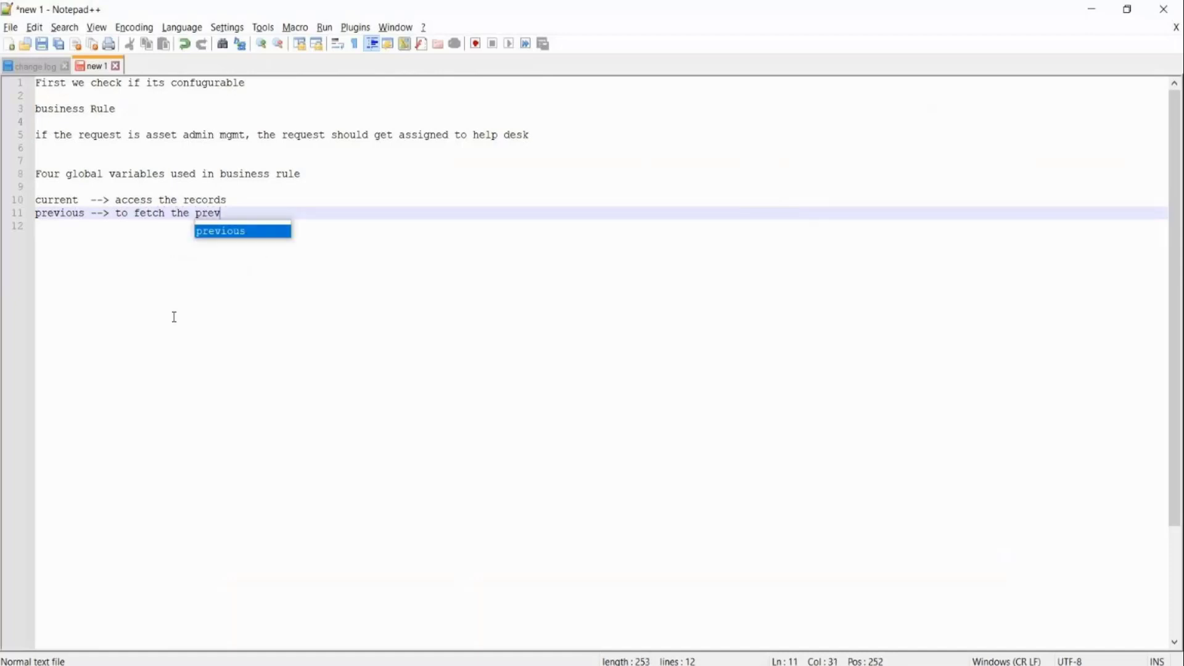
{"action": "key", "text": "BackSpace"}
{"action": "key", "text": "BackSpace"}
{"action": "type", "text": "us of a a"}
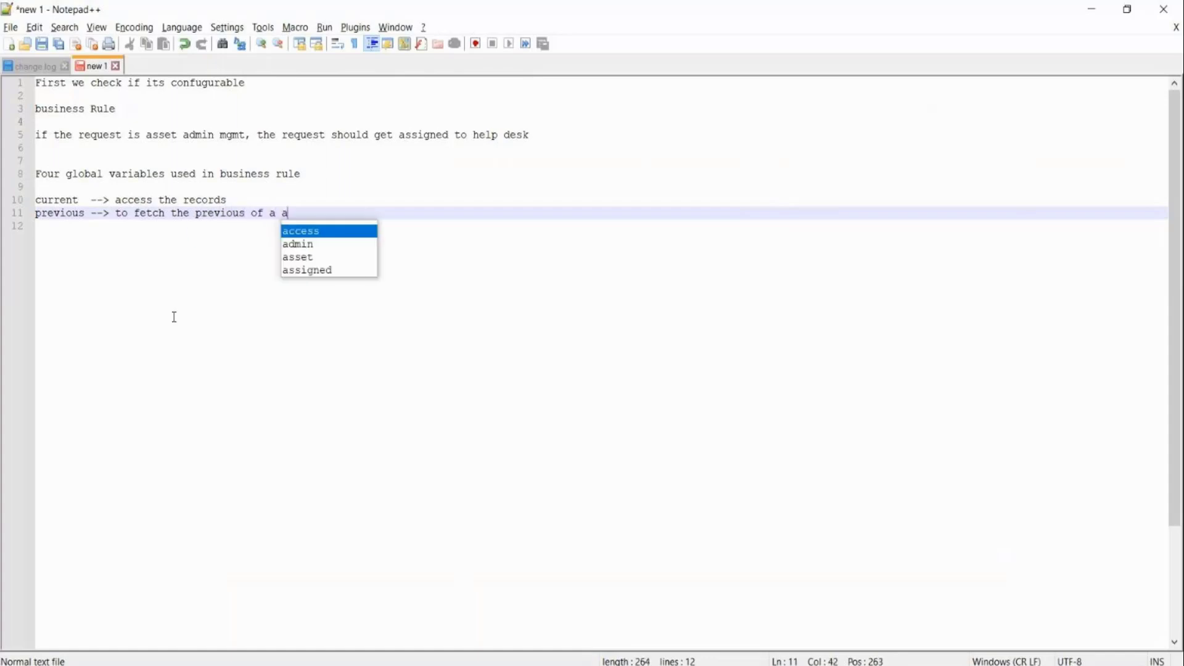
{"action": "key", "text": "BackSpace"}
{"action": "type", "text": "fiel"}
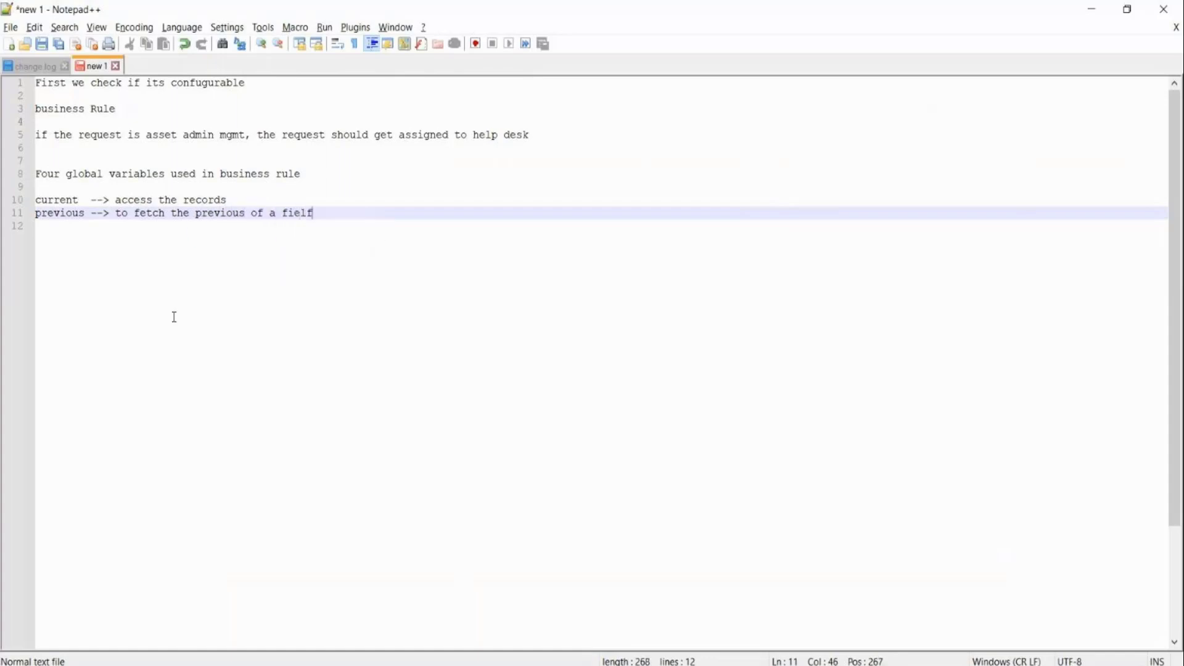
{"action": "type", "text": "d"}
{"action": "key", "text": "Return"}
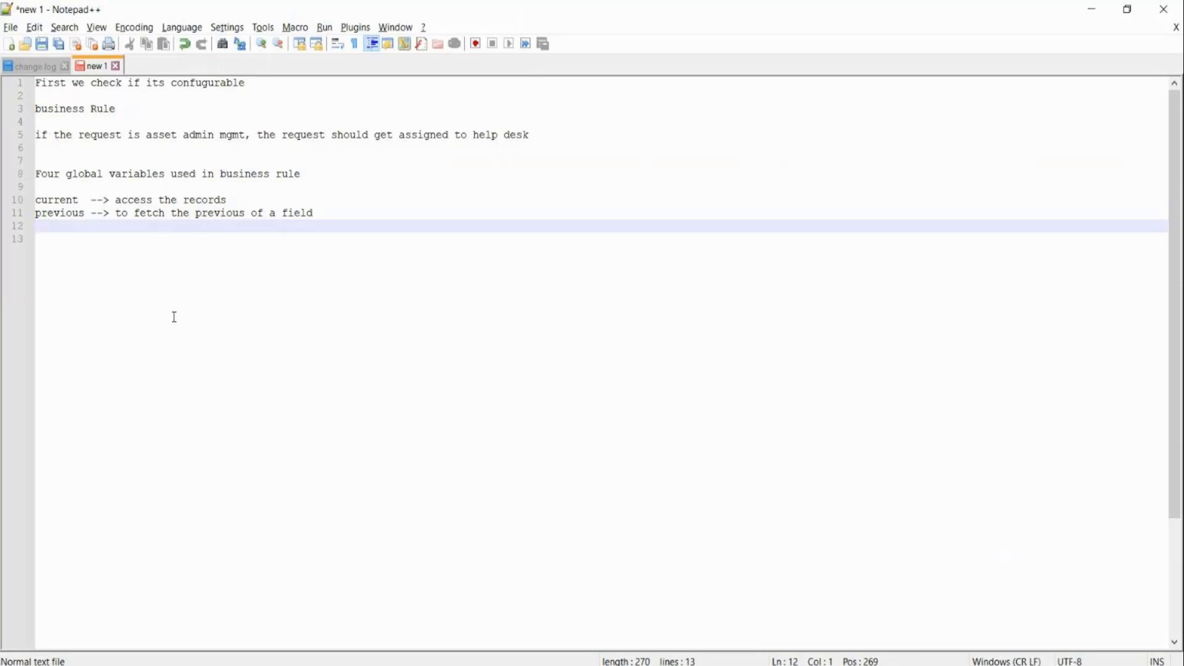
Insert the word "value" before "of a field" in the explanation of the previous variable
{"action": "left_click", "coordinate": [65, 201]}
{"action": "left_click", "coordinate": [63, 215]}
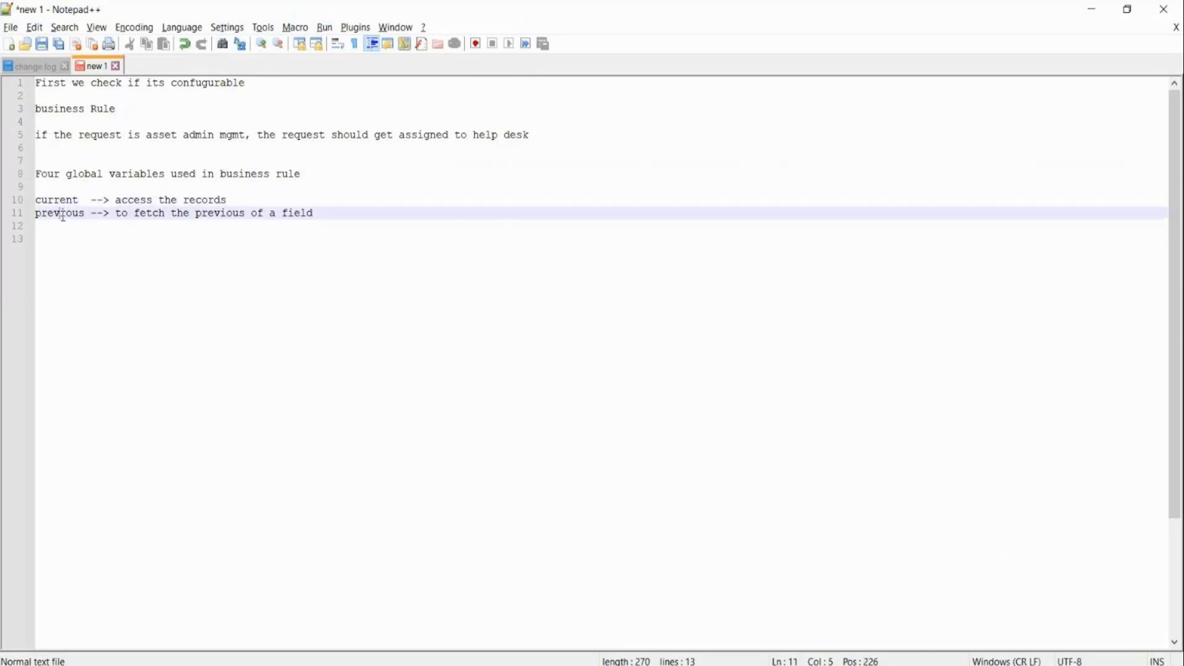
{"action": "double_click", "coordinate": [63, 214]}
{"action": "left_click", "coordinate": [328, 222]}
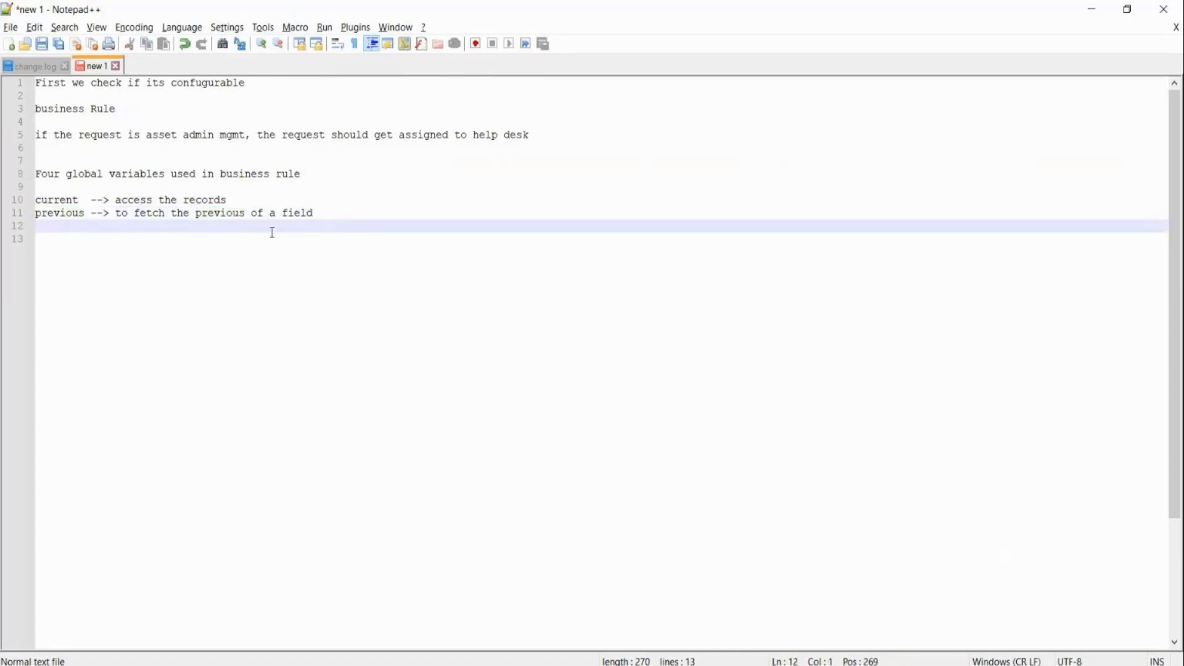
{"action": "left_click", "coordinate": [255, 218]}
{"action": "type", "text": "value"}
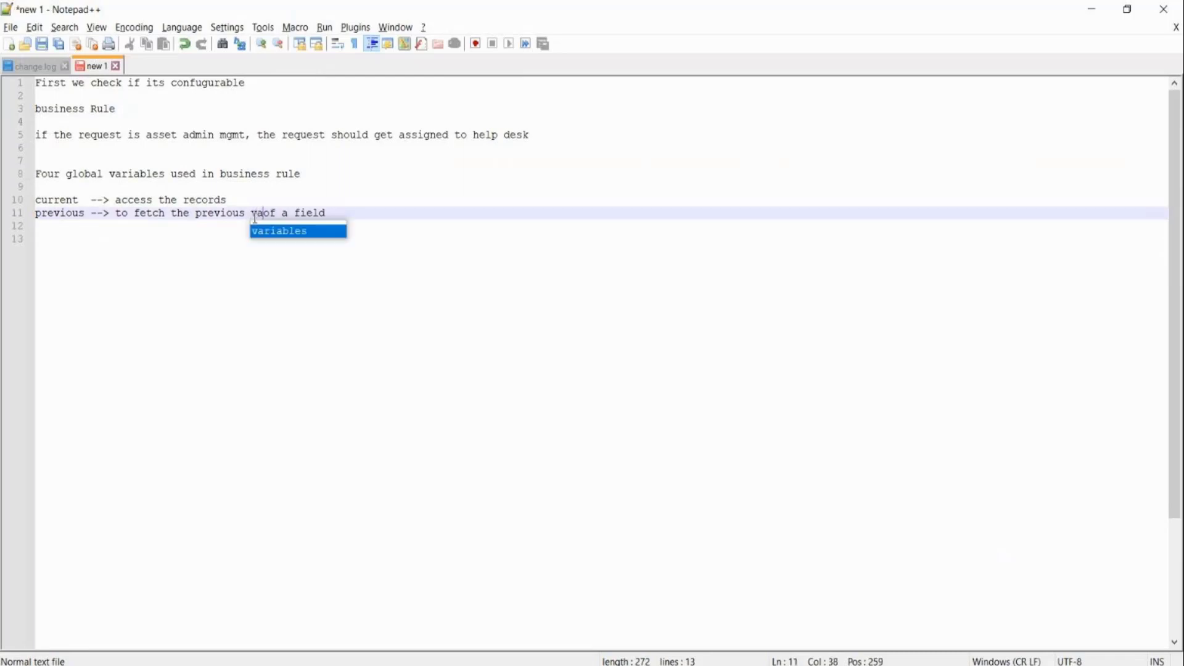
{"action": "key", "text": "Return"}
{"action": "key", "text": "BackSpace"}
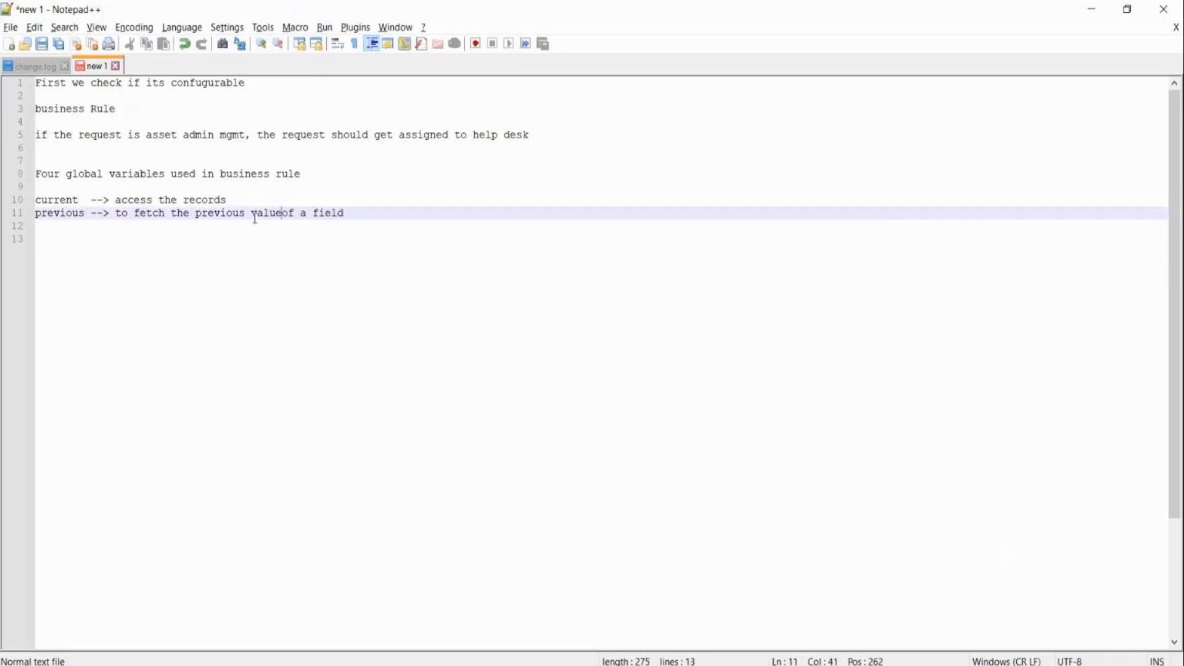
Add the third global variable as "gs --> glide system" on a new line below the previous variable
{"action": "left_click", "coordinate": [373, 213]}
{"action": "key", "text": "Return"}
{"action": "type", "text": "gs"}
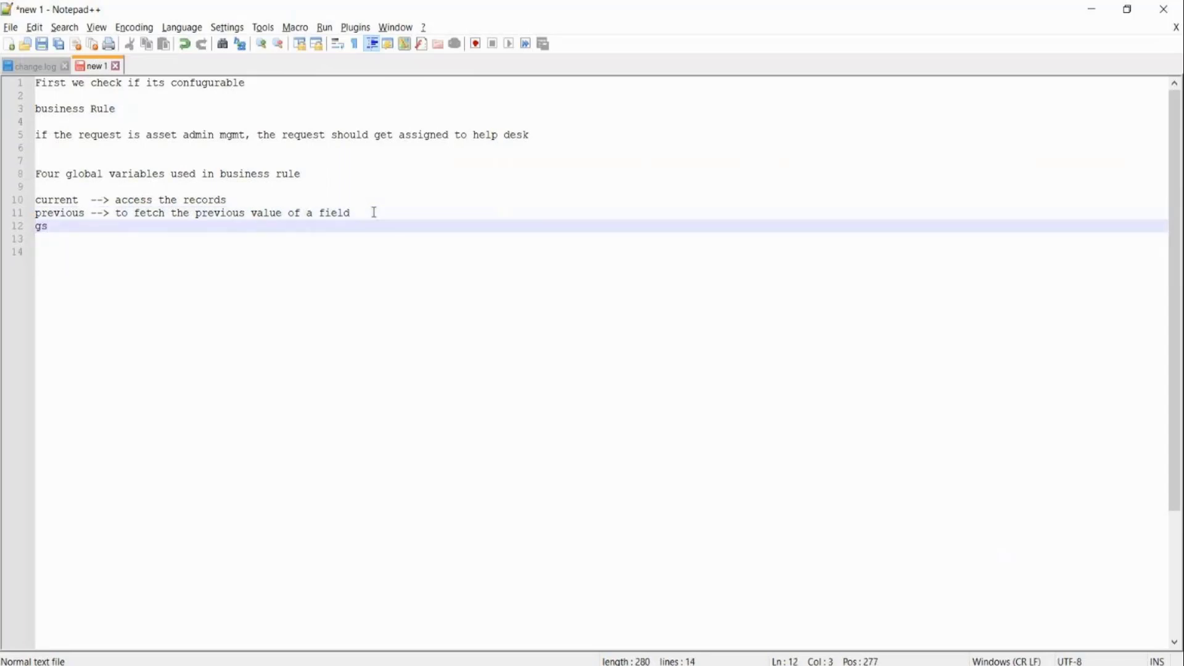
{"action": "type", "text": " --> glide system"}
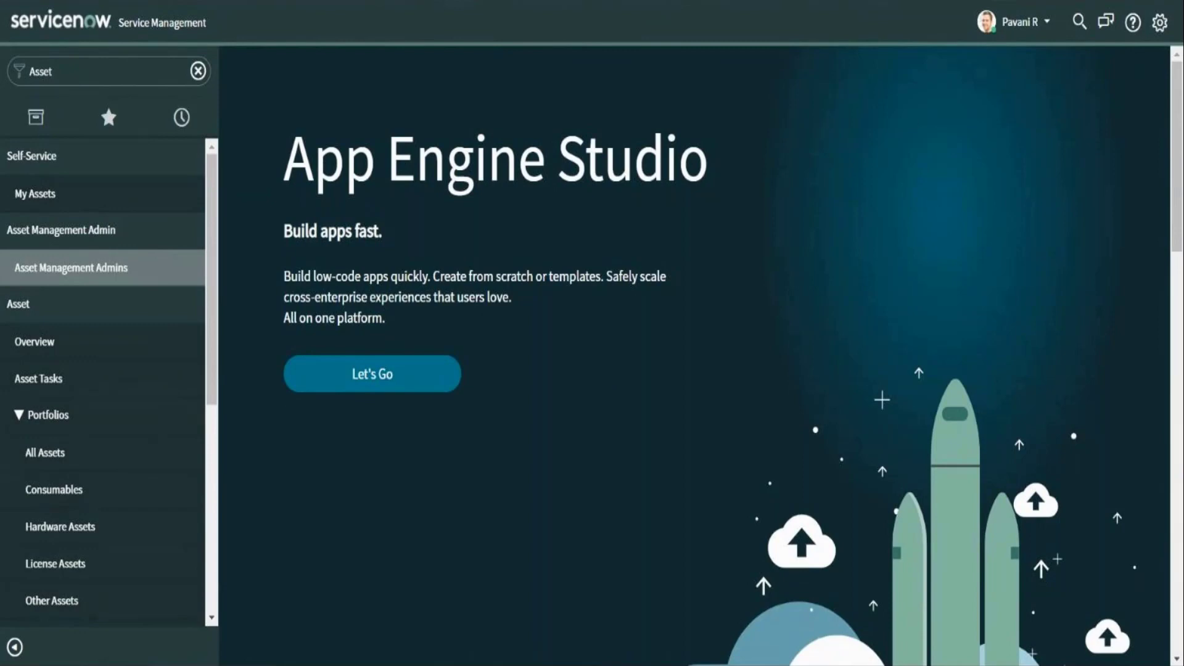
{"action": "left_click", "coordinate": [77, 62]}
{"action": "left_click", "coordinate": [77, 62]}
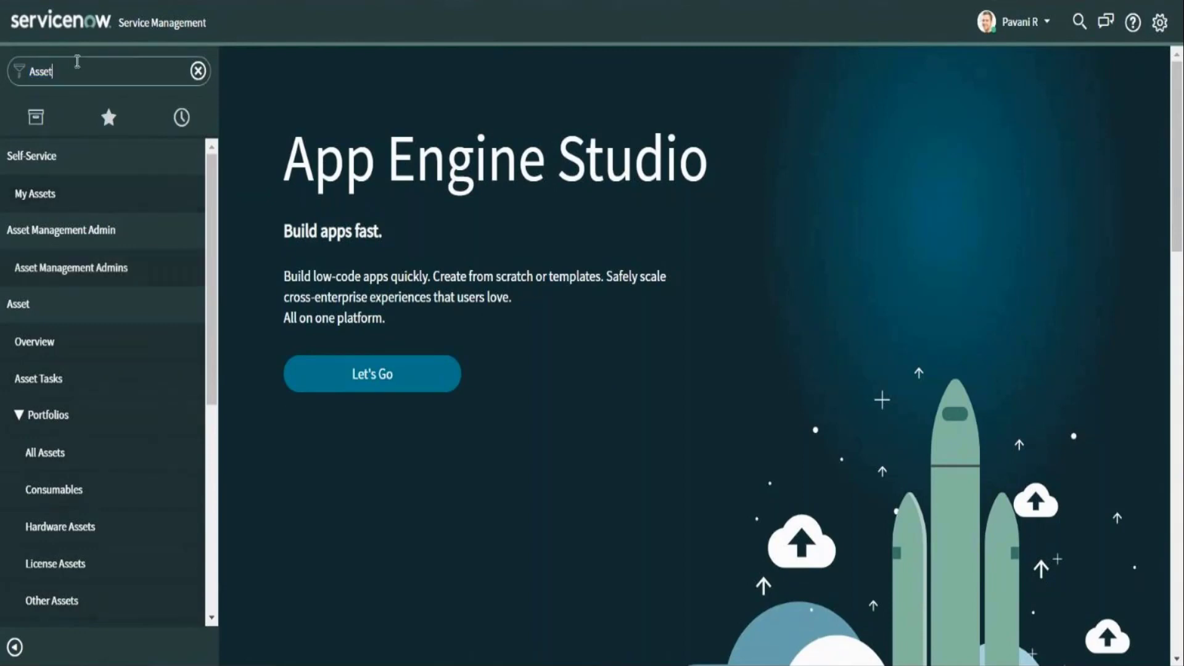
{"action": "double_click", "coordinate": [77, 61]}
{"action": "left_click", "coordinate": [76, 82]}
{"action": "double_click", "coordinate": [76, 82]}
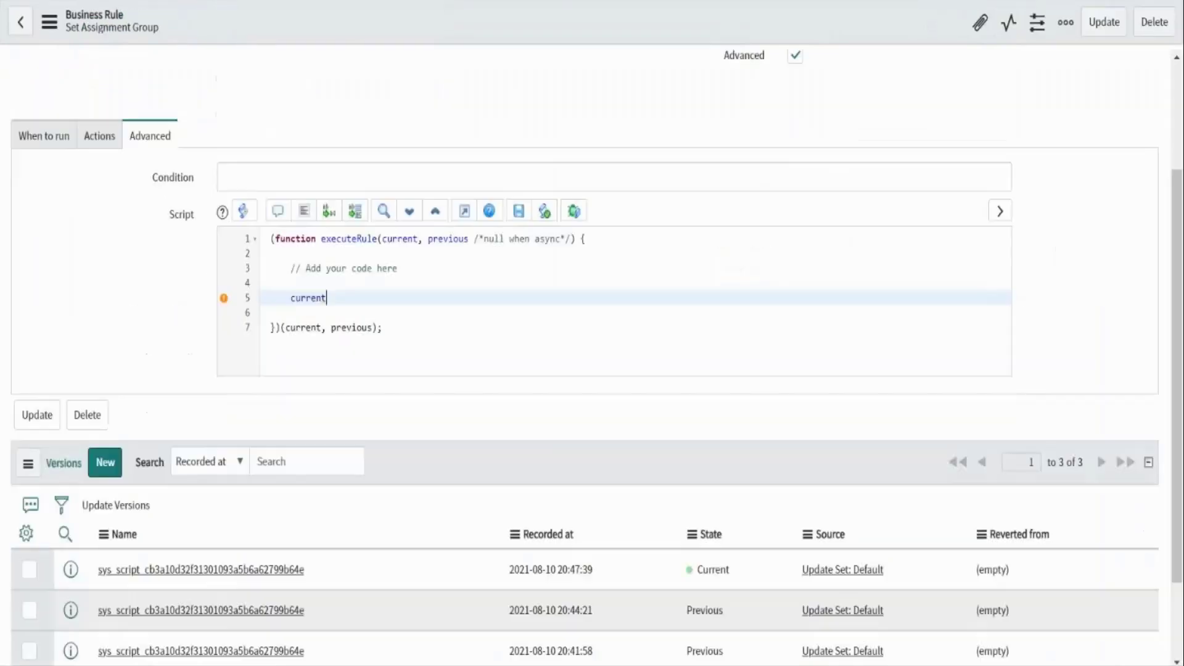
Examine the "current" variable on line 5 of the Set Assignment Group business rule's script
{"action": "double_click", "coordinate": [338, 297]}
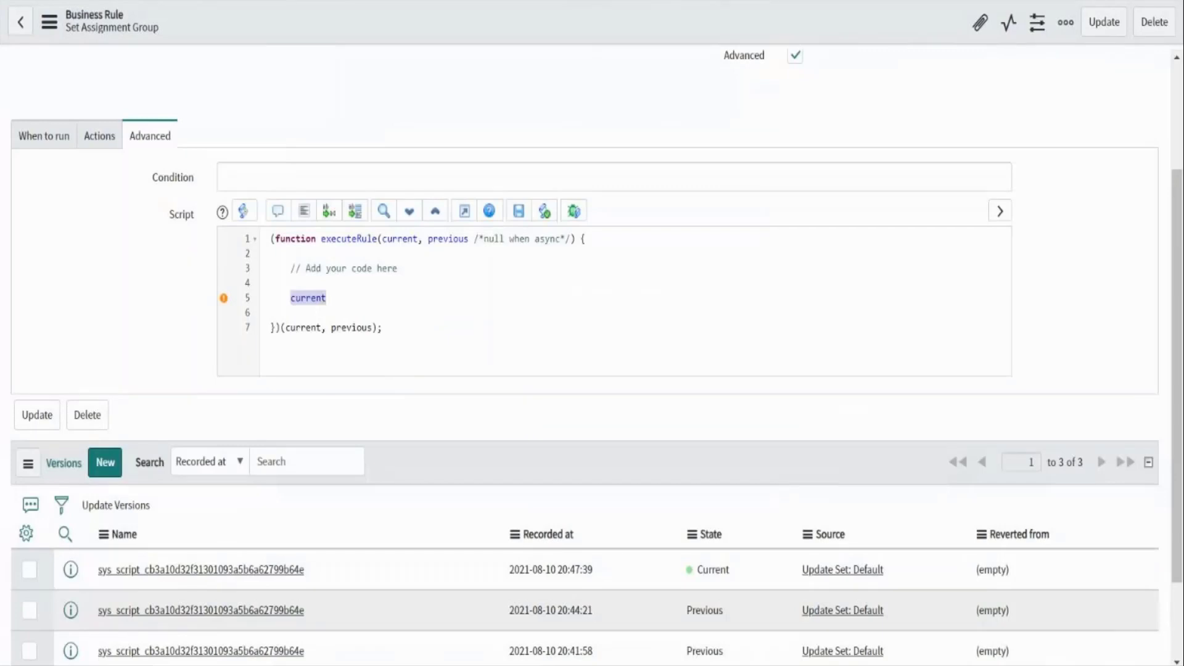
{"action": "left_click_drag", "start_coordinate": [336, 311], "coordinate": [291, 298]}
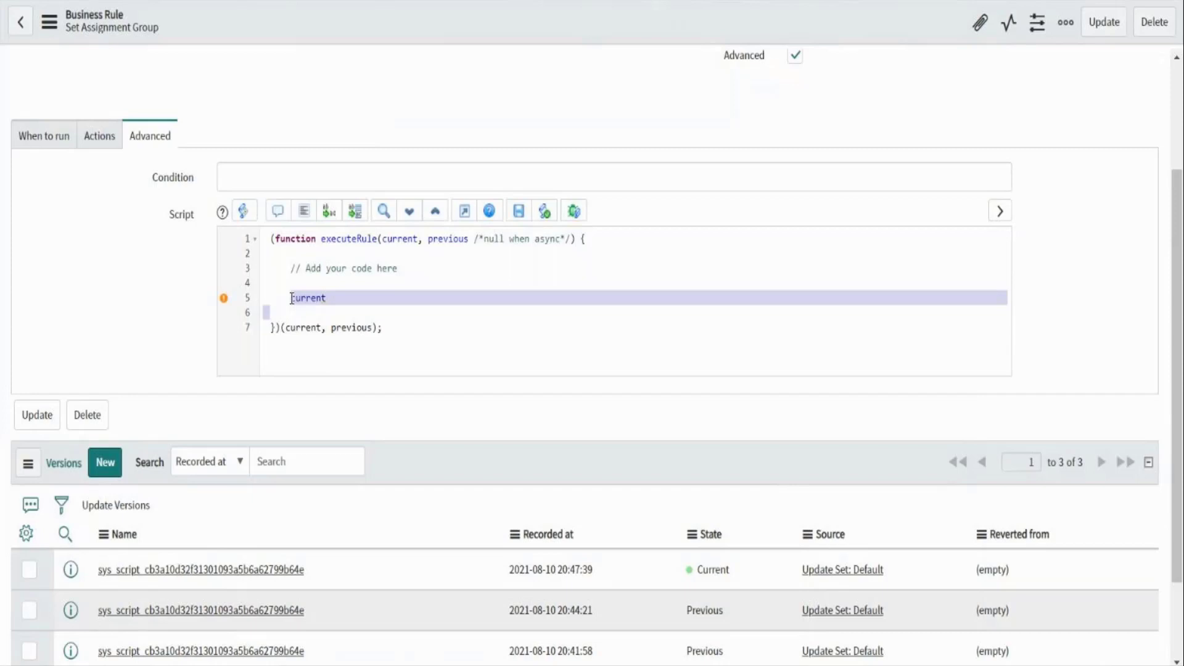
{"action": "left_click", "coordinate": [328, 302]}
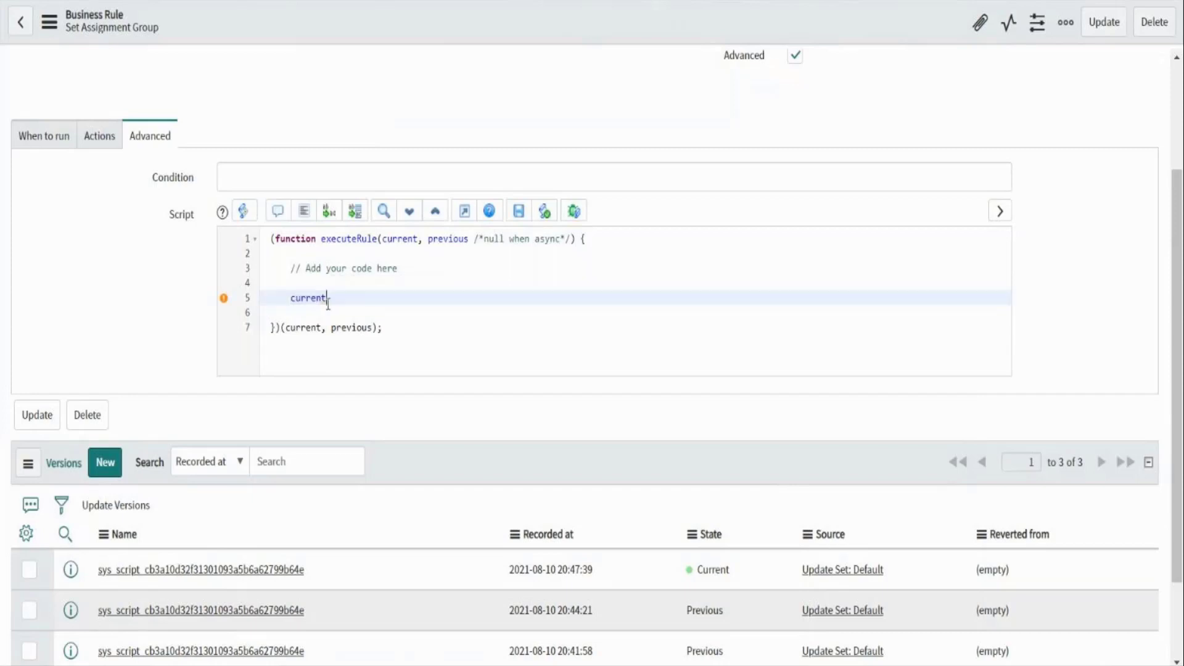
{"action": "left_click_drag", "start_coordinate": [328, 302], "coordinate": [293, 305]}
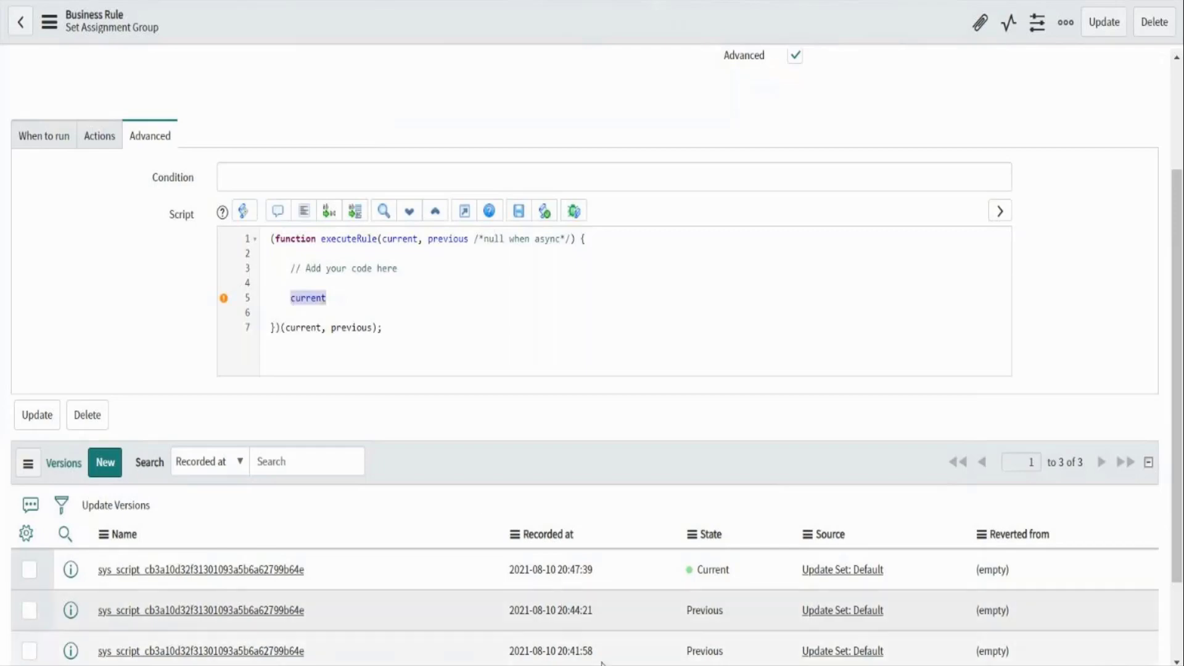
Switch to Notepad++ and add "GlideRecord" below the gs line, separated by a blank line and followed by a new line
{"action": "key", "text": "alt+Tab"}
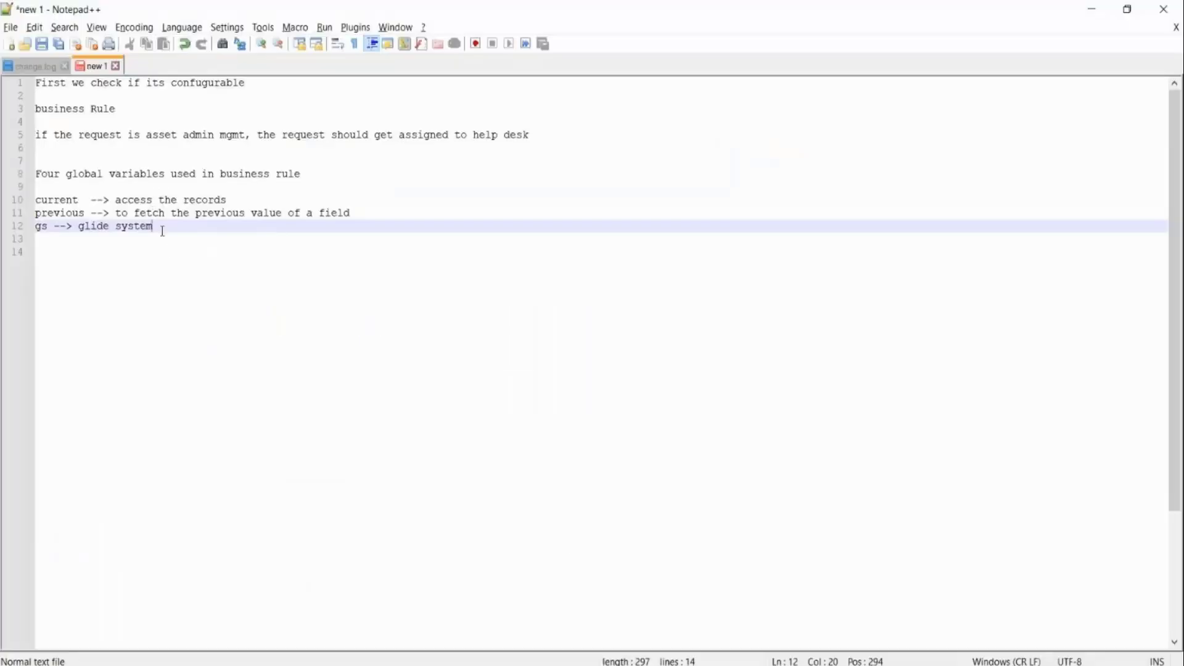
{"action": "key", "text": "Return"}
{"action": "key", "text": "Return"}
{"action": "type", "text": "g"}
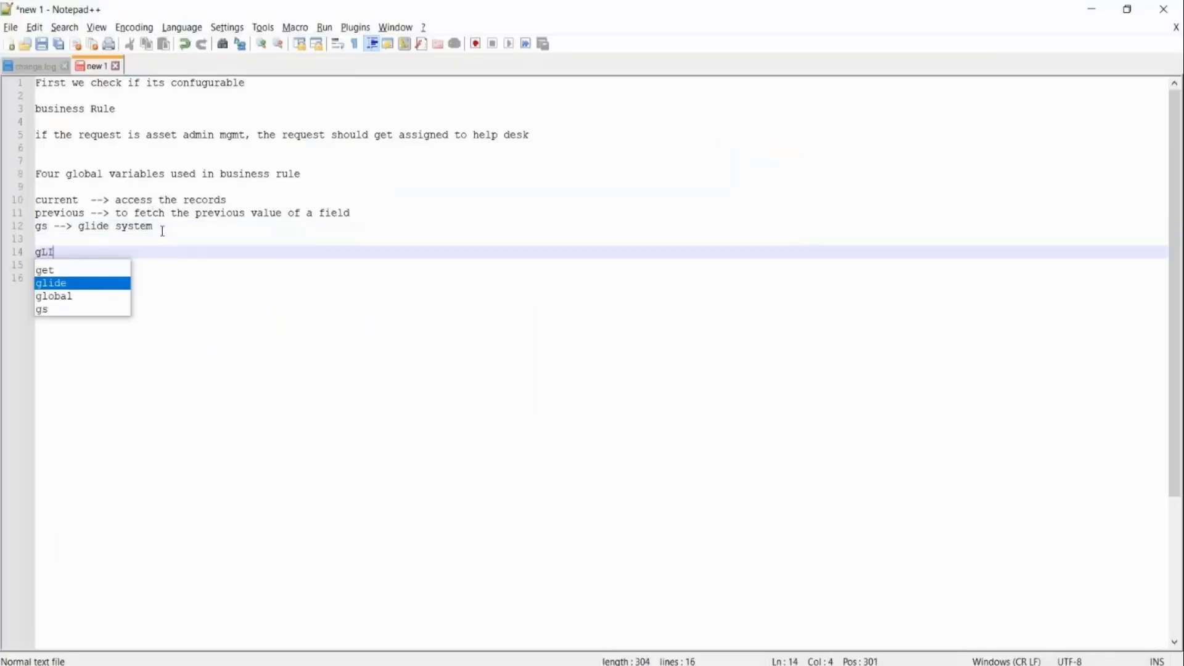
{"action": "key", "text": "BackSpace"}
{"action": "type", "text": "Gl"}
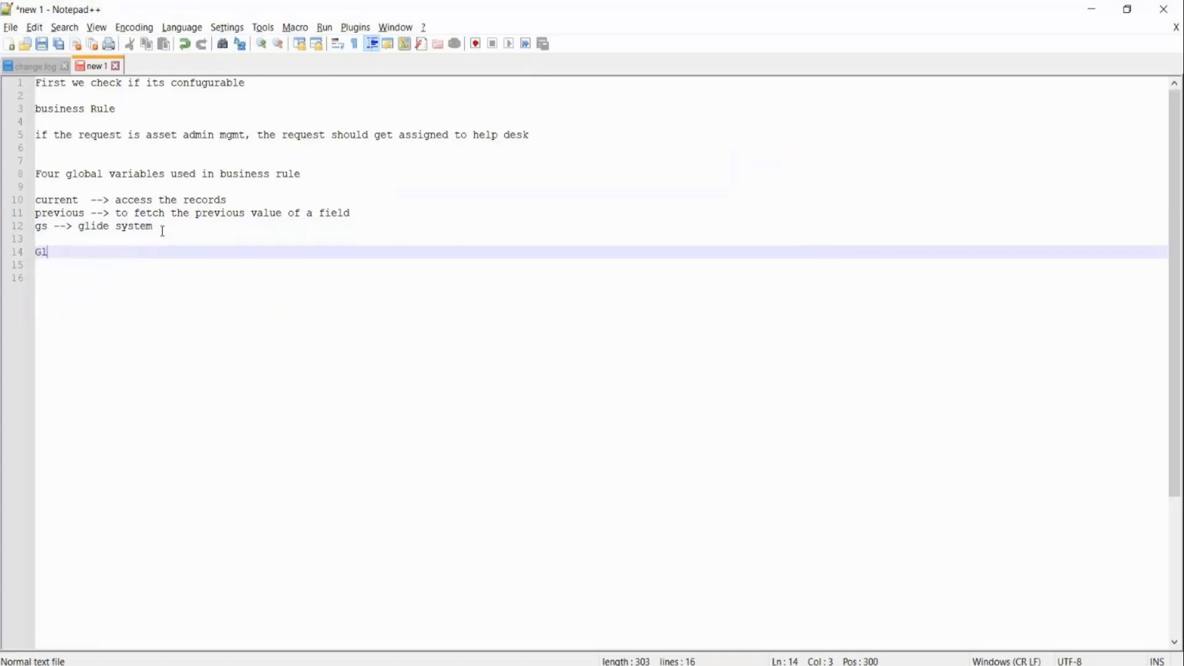
{"action": "type", "text": "ideRecord"}
{"action": "key", "text": "Return"}
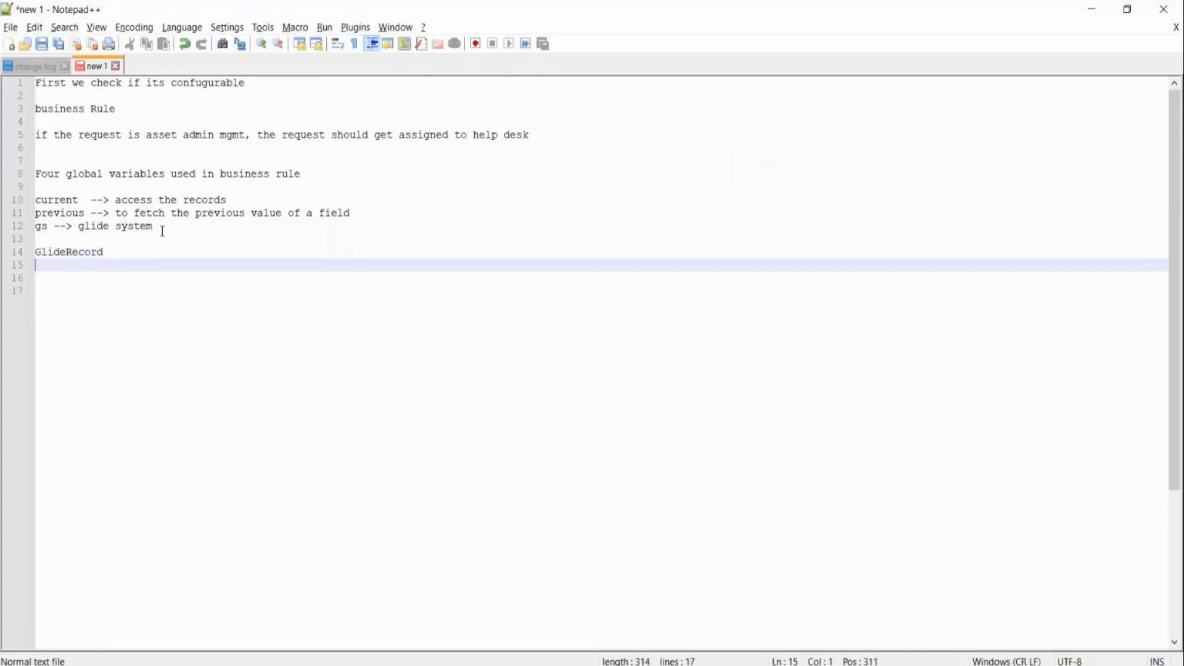
Add the line "GlideSystem --> It gives you a standard way of request initiation" below GlideRecord
{"action": "type", "text": "Gid"}
{"action": "key", "text": "BackSpace"}
{"action": "key", "text": "BackSpace"}
{"action": "type", "text": "lideSystem"}
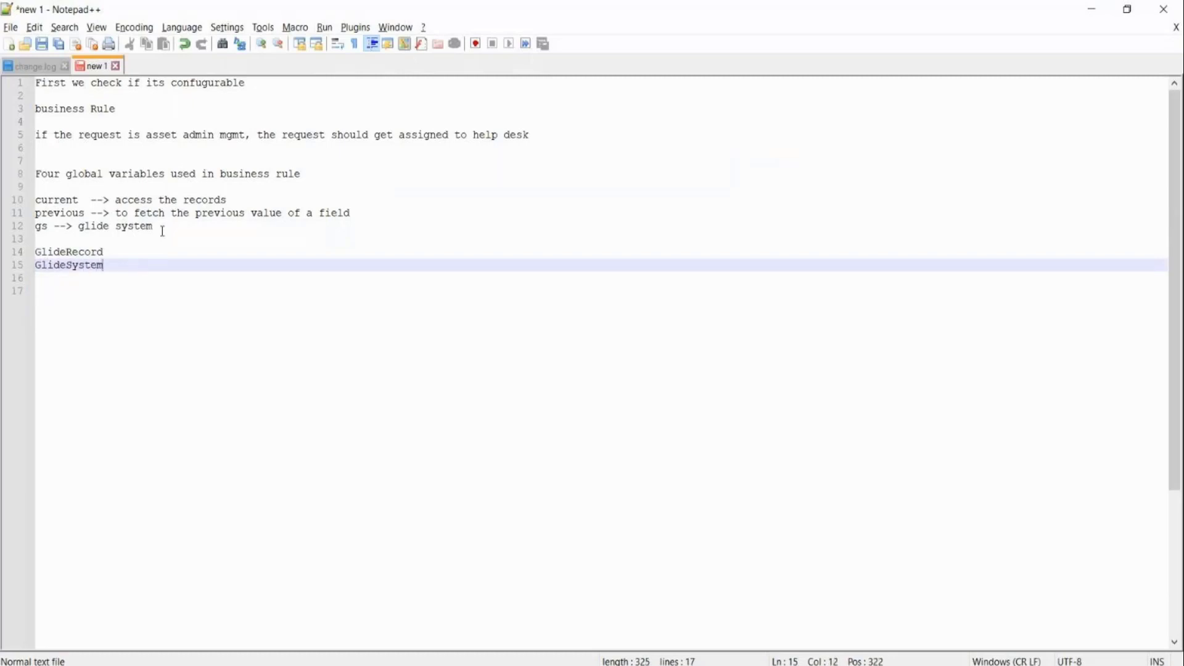
{"action": "type", "text": "  --> It gives you a sta"}
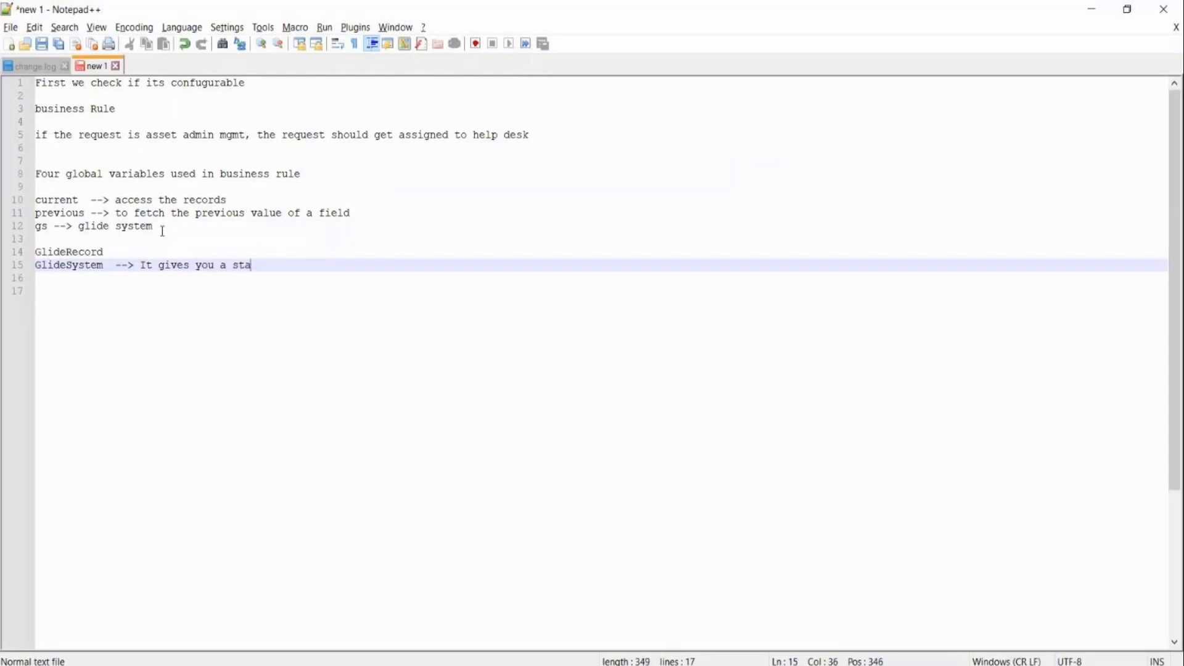
{"action": "type", "text": "ndard way of request"}
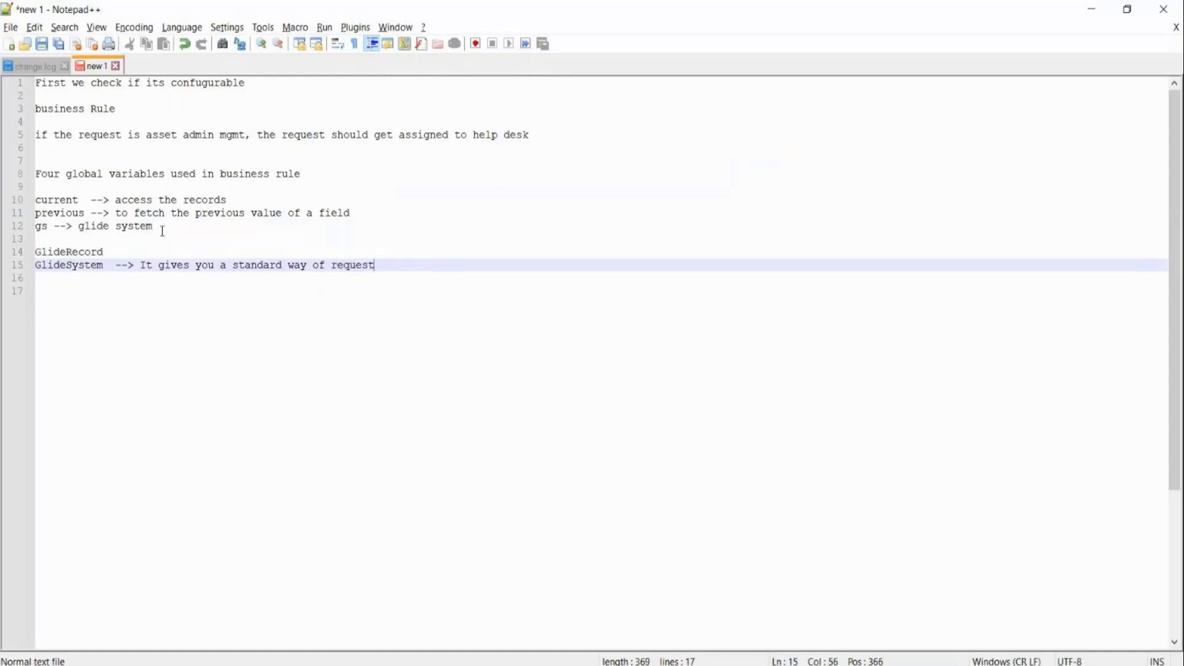
{"action": "type", "text": " initiation"}
{"action": "double_click", "coordinate": [69, 266]}
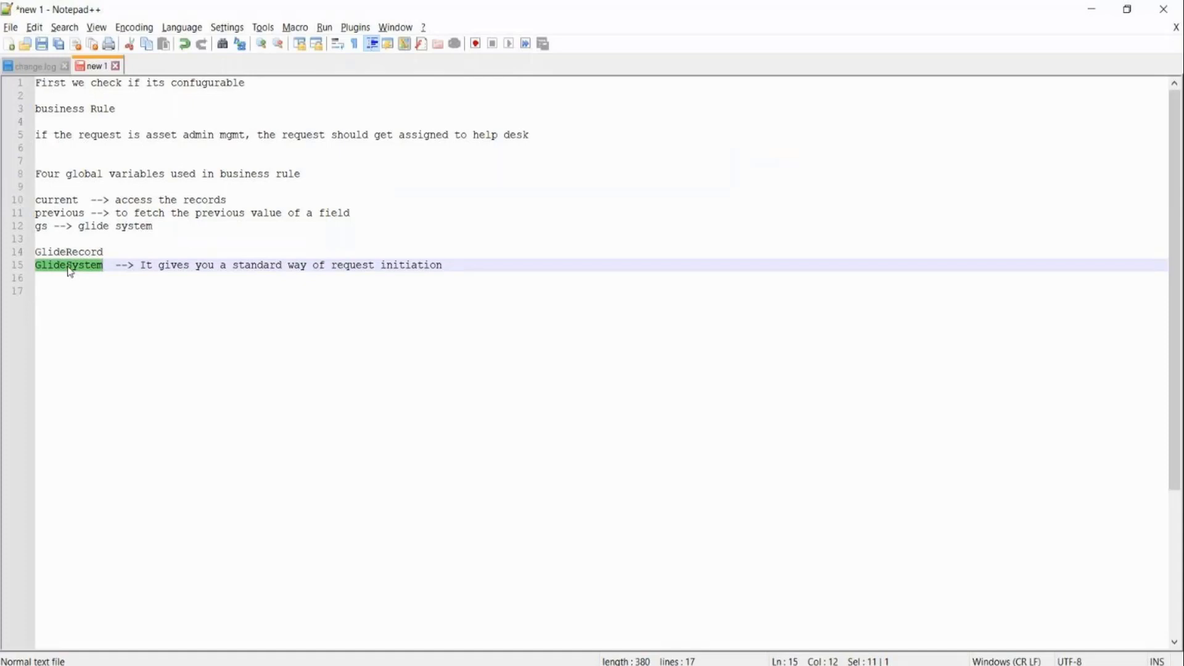
{"action": "left_click", "coordinate": [458, 264]}
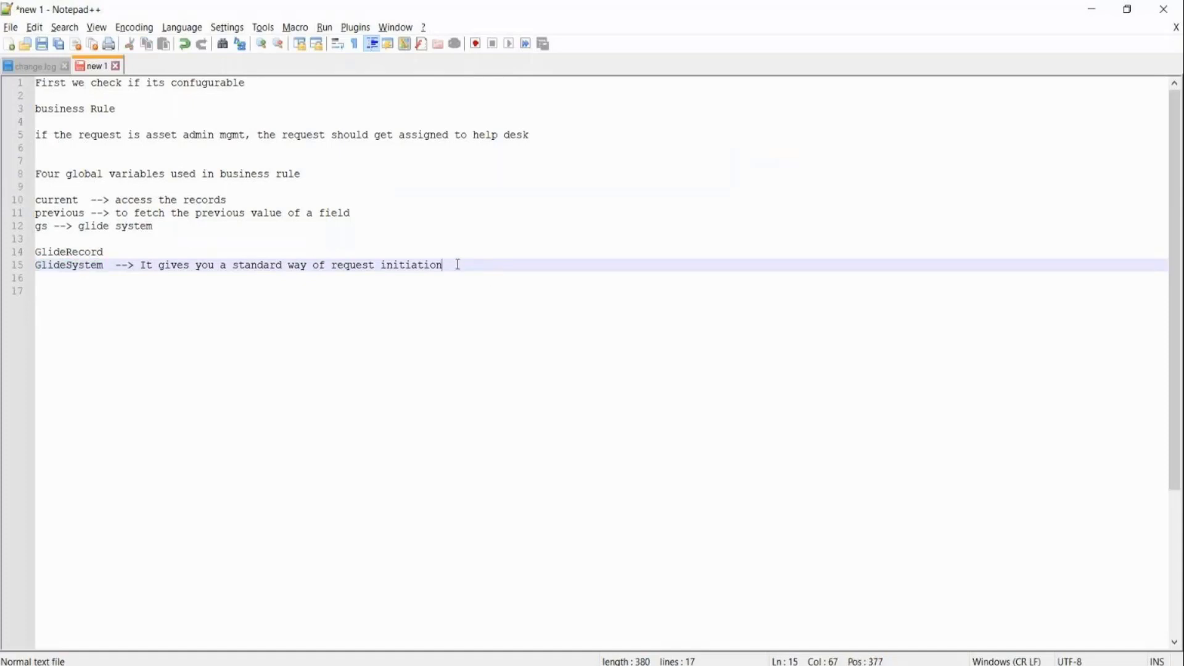
Append an arrow "-->" after GlideRecord and insert an empty line between it and the GlideSystem line
{"action": "left_click", "coordinate": [126, 264]}
{"action": "left_click", "coordinate": [110, 253]}
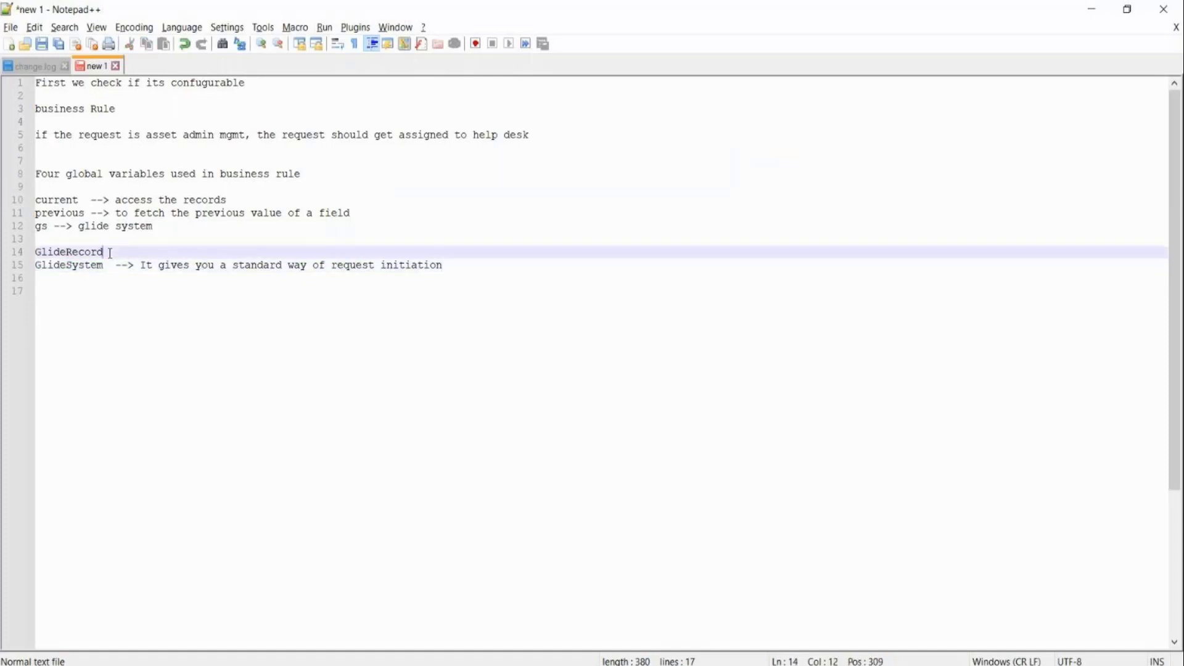
{"action": "type", "text": "-->"}
{"action": "key", "text": "Return"}
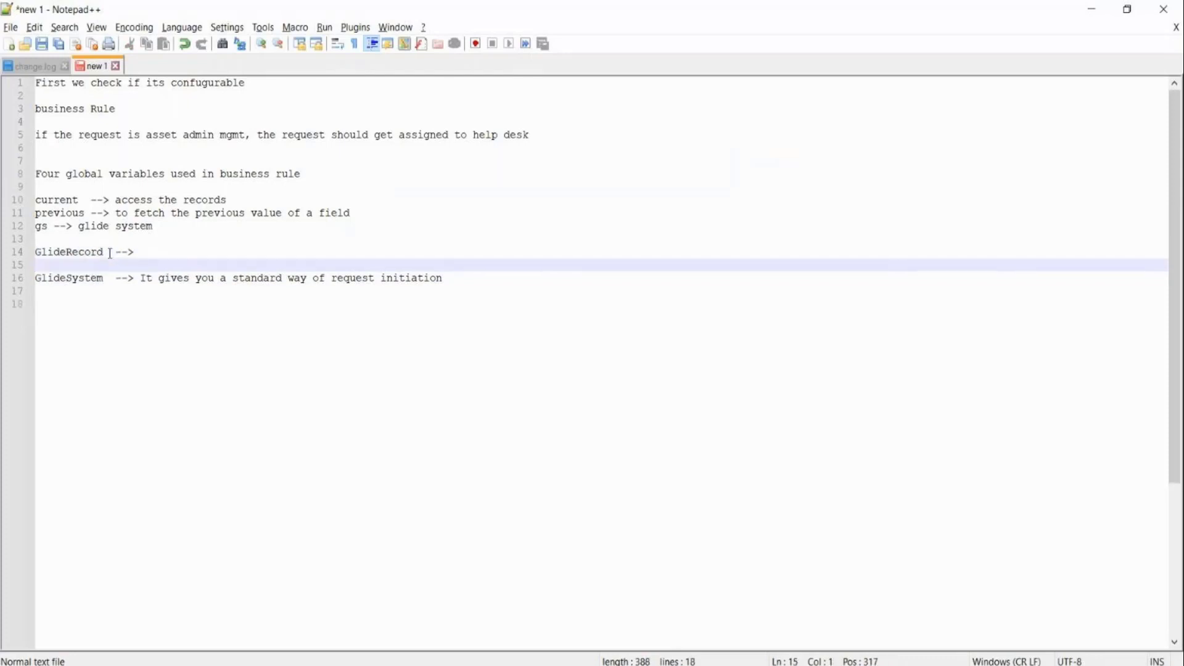
{"action": "left_click_drag", "start_coordinate": [104, 252], "coordinate": [36, 253]}
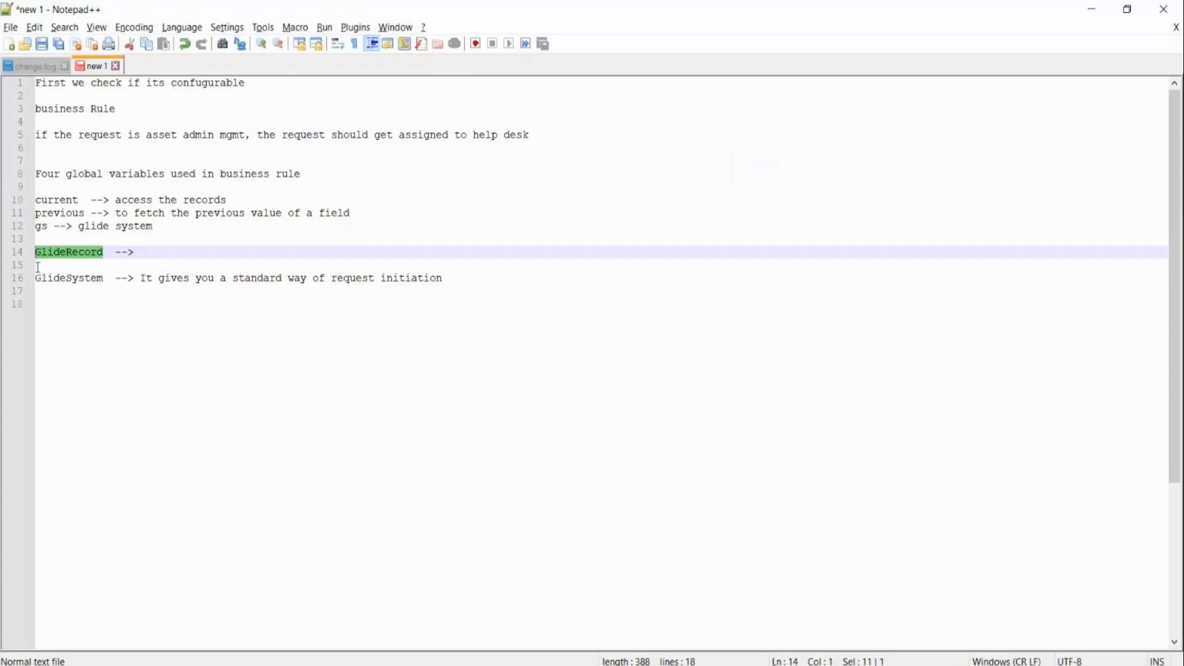
{"action": "left_click", "coordinate": [38, 267]}
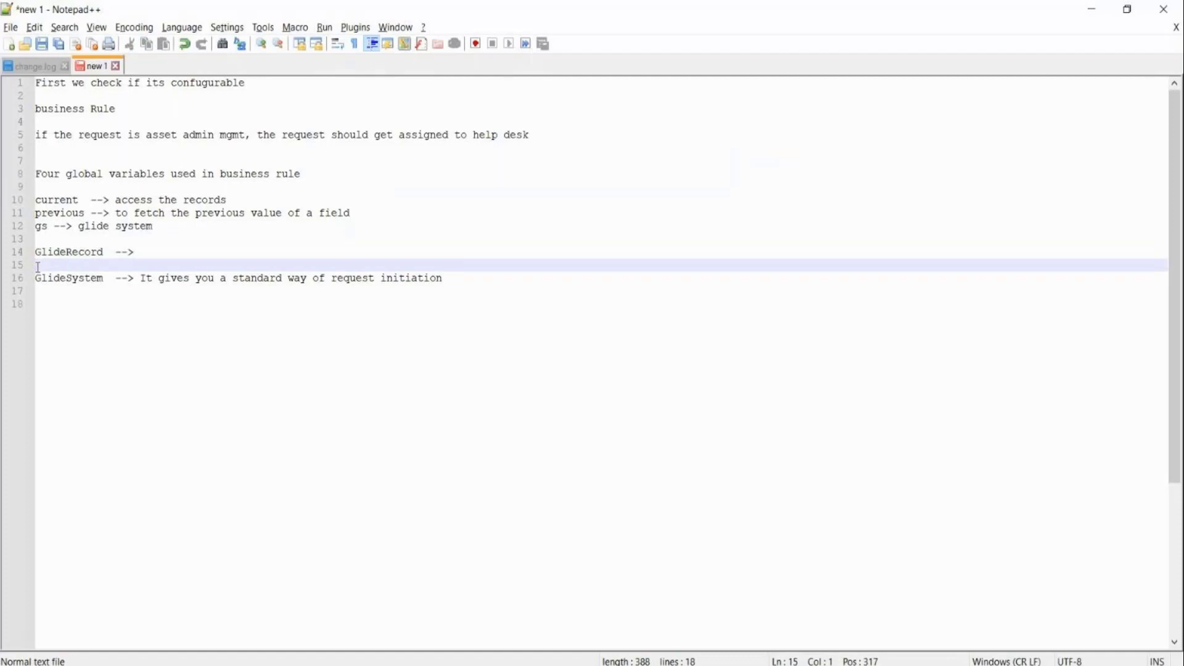
Enter "Methods ----> addQuery, query" on the empty line below GlideRecord
{"action": "type", "text": "get"}
{"action": "type", "text": "hod"}
{"action": "type", "text": "s"}
{"action": "type", "text": "  -"}
{"action": "type", "text": "--->"}
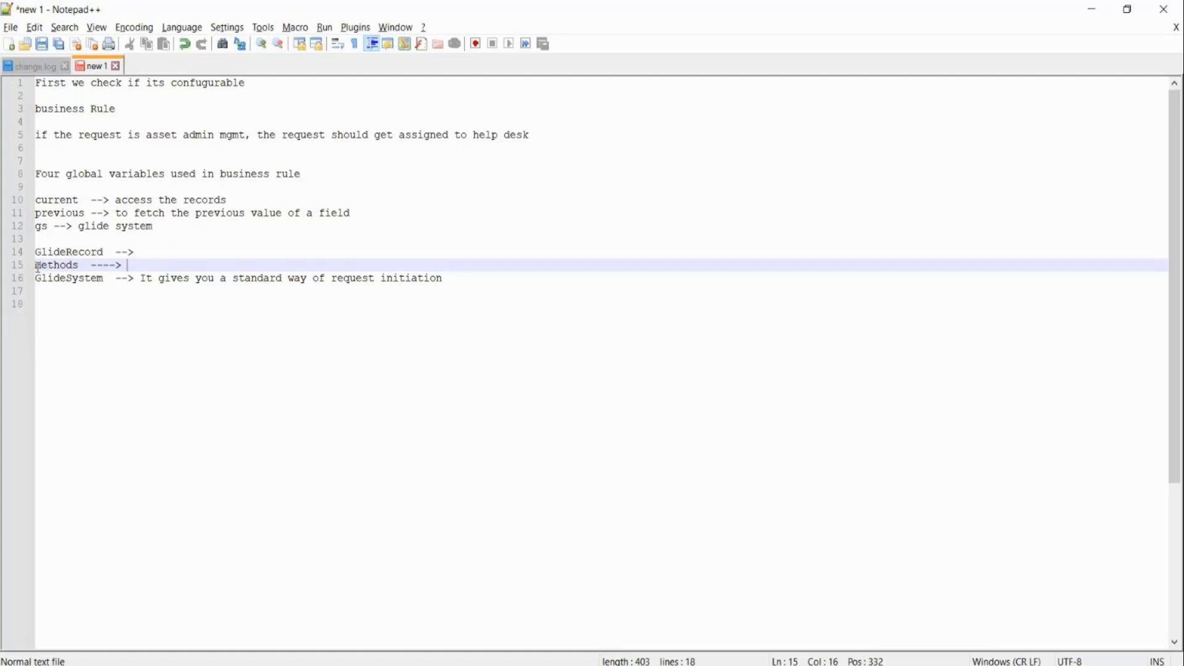
{"action": "type", "text": "addQuery, query"}
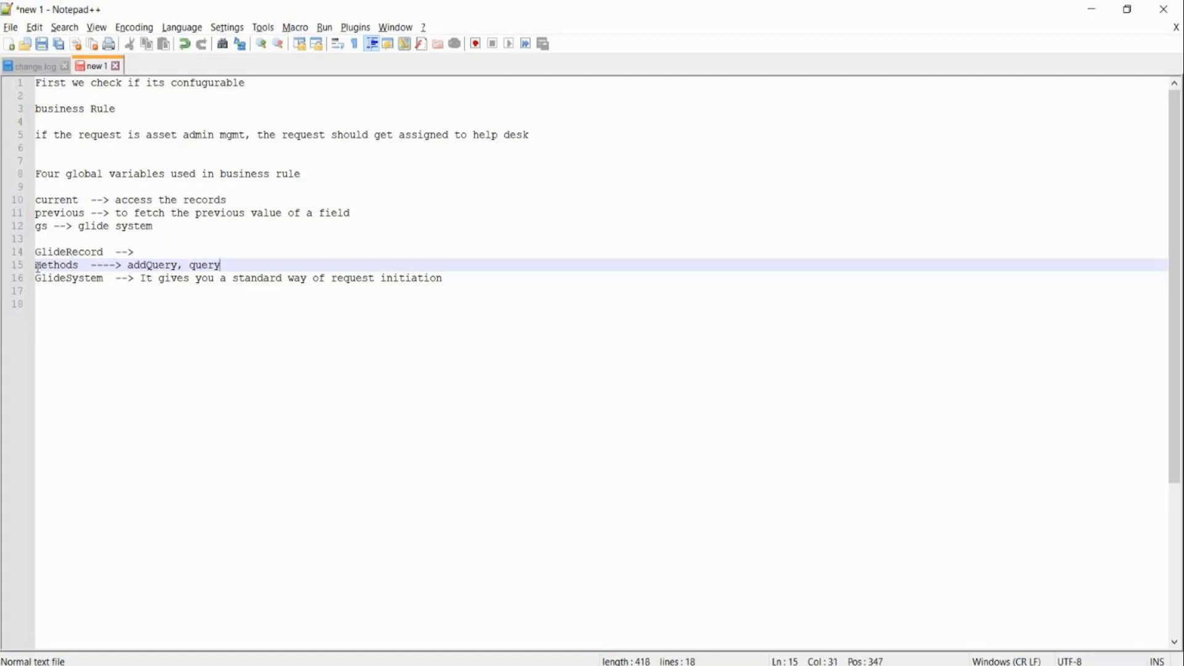
Extend the Methods list with ", encoded Query, setRowcount()"
{"action": "type", "text": ", encod"}
{"action": "key", "text": "BackSpace"}
{"action": "type", "text": "dde"}
{"action": "key", "text": "BackSpace"}
{"action": "key", "text": "BackSpace"}
{"action": "type", "text": "ed"}
{"action": "key", "text": "BackSpace"}
{"action": "type", "text": "Query, "}
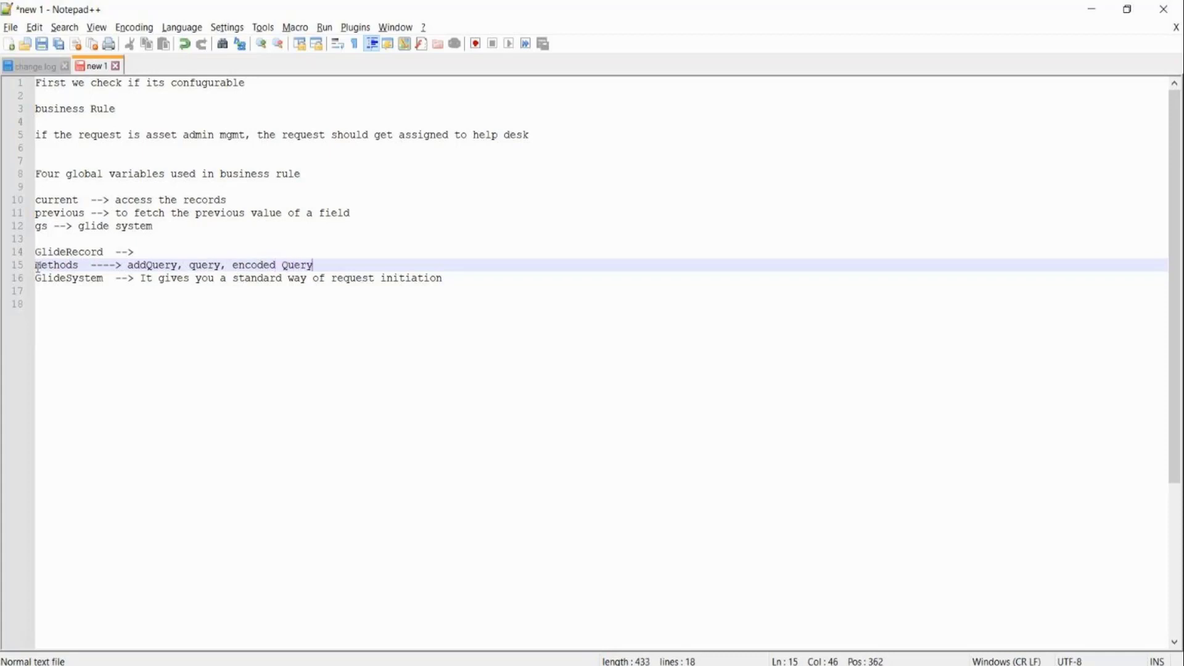
{"action": "type", "text": "ste"}
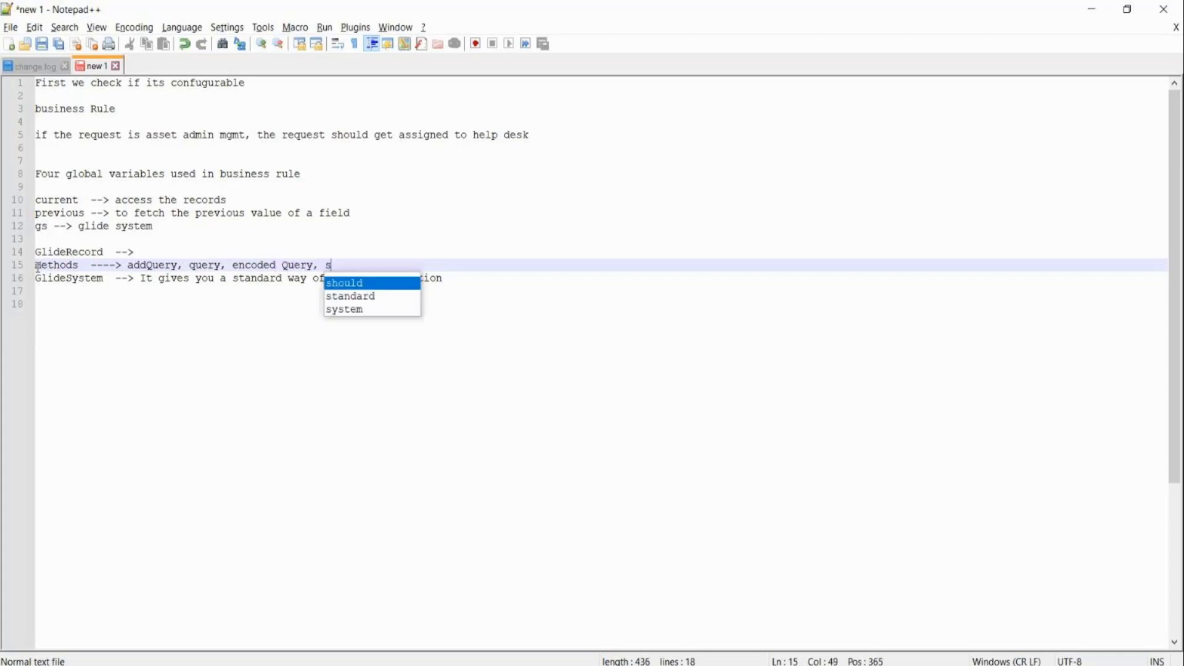
{"action": "key", "text": "BackSpace"}
{"action": "key", "text": "BackSpace"}
{"action": "type", "text": "et"}
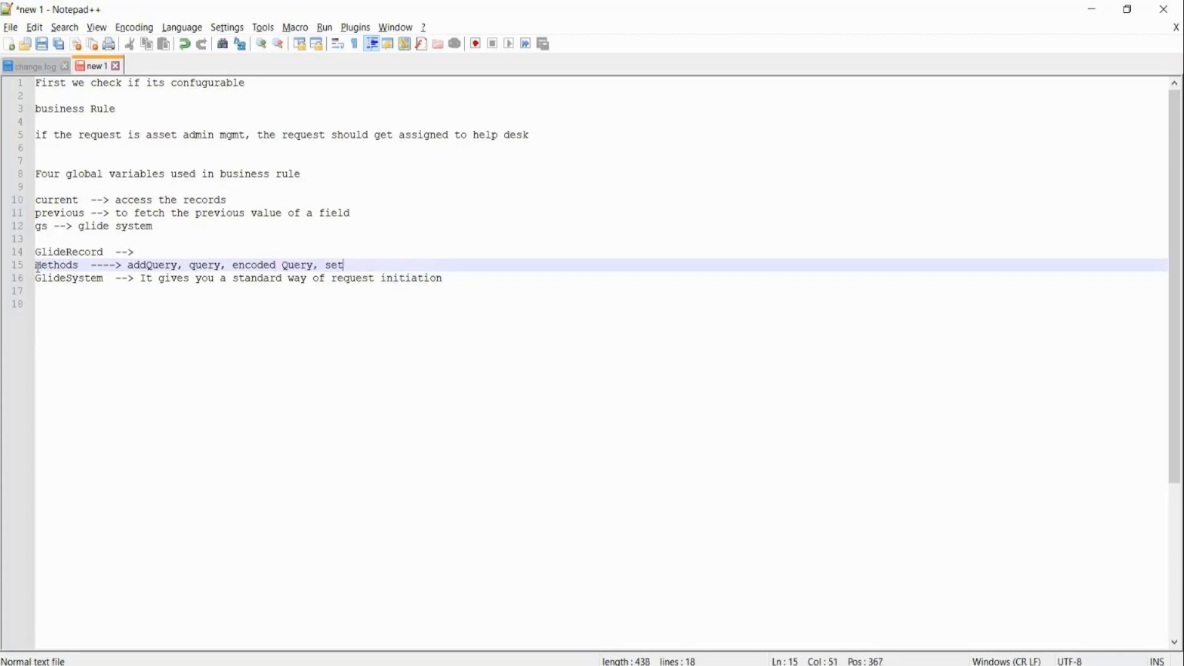
{"action": "type", "text": "Rowcount()"}
Examine the GlideRecord entry and its listed methods: addQuery, query, encoded Query and setRowcount()
{"action": "left_click_drag", "start_coordinate": [35, 265], "coordinate": [99, 266]}
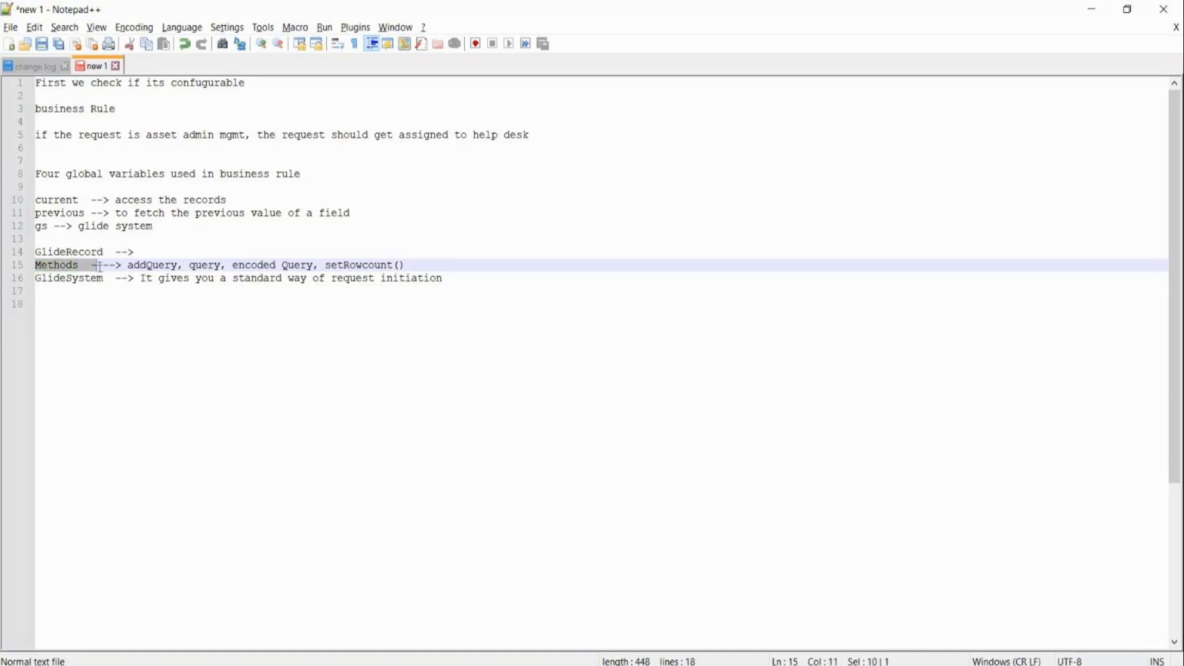
{"action": "double_click", "coordinate": [69, 253]}
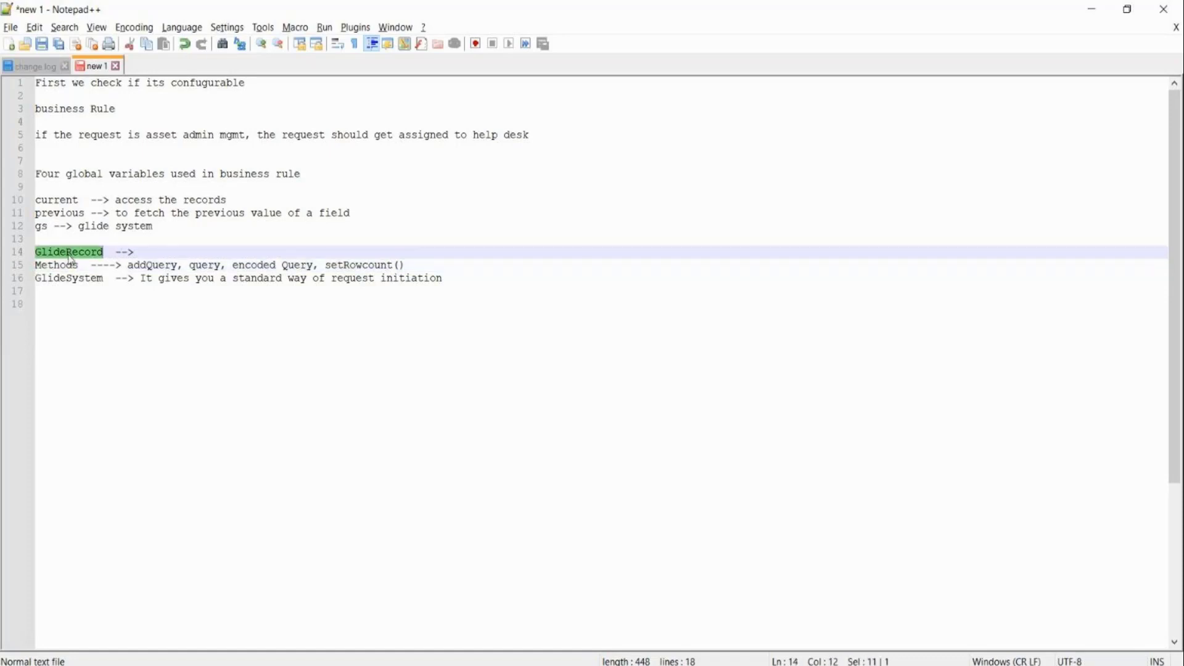
{"action": "left_click", "coordinate": [148, 249]}
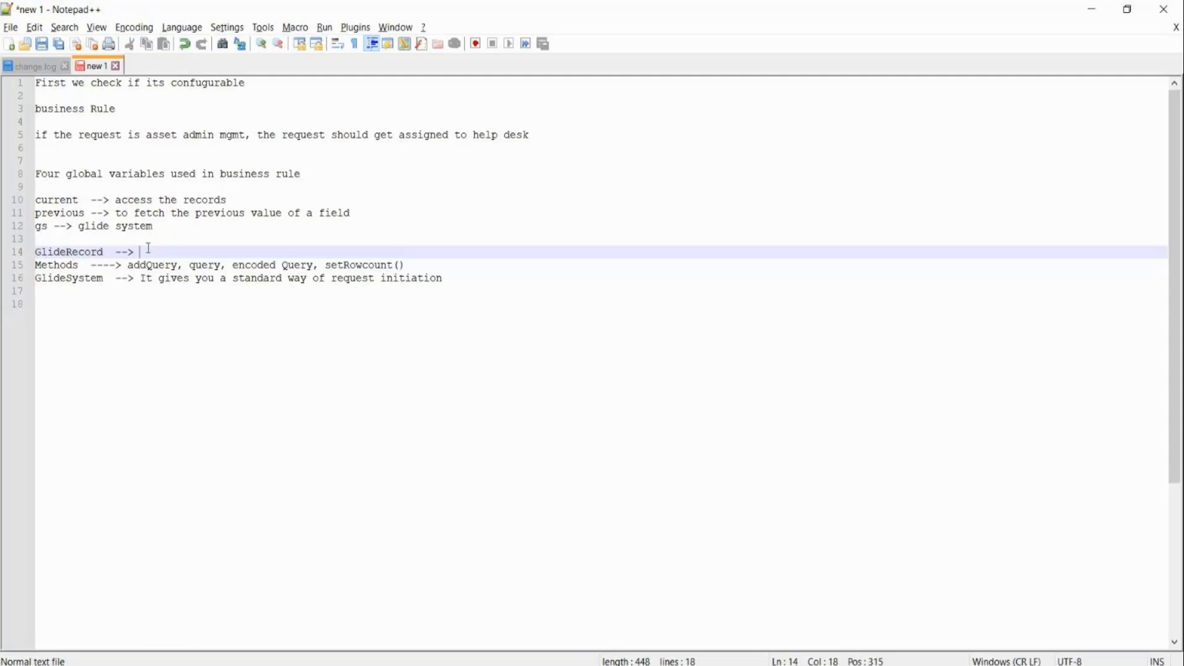
{"action": "left_click", "coordinate": [152, 264]}
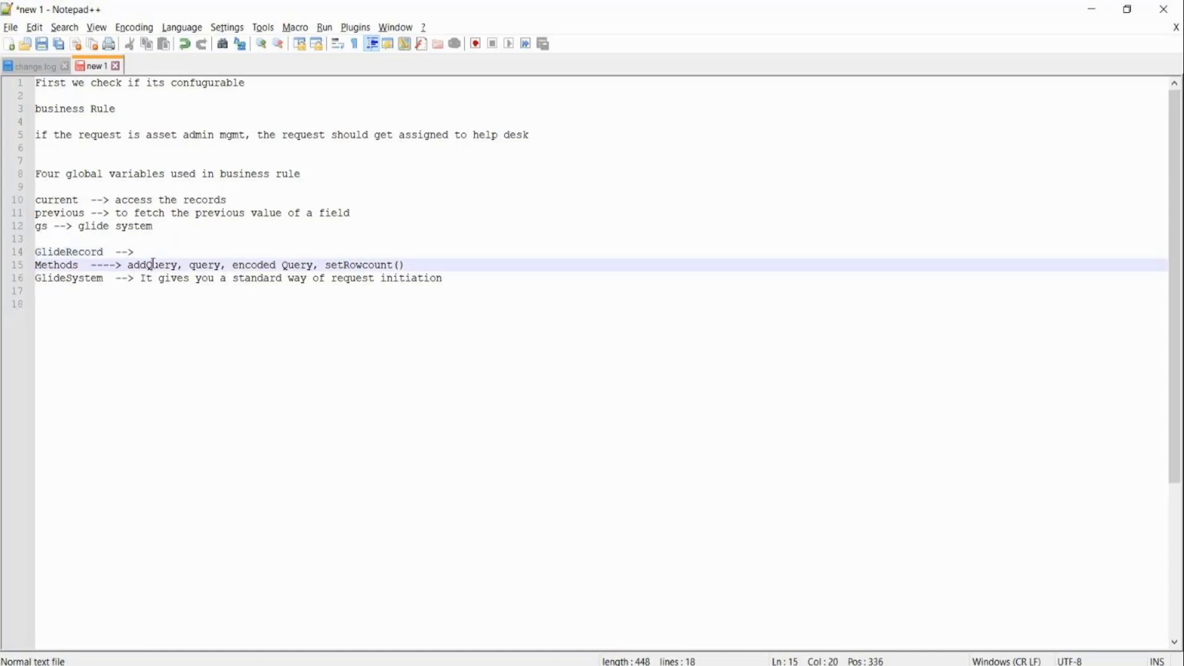
{"action": "double_click", "coordinate": [201, 267]}
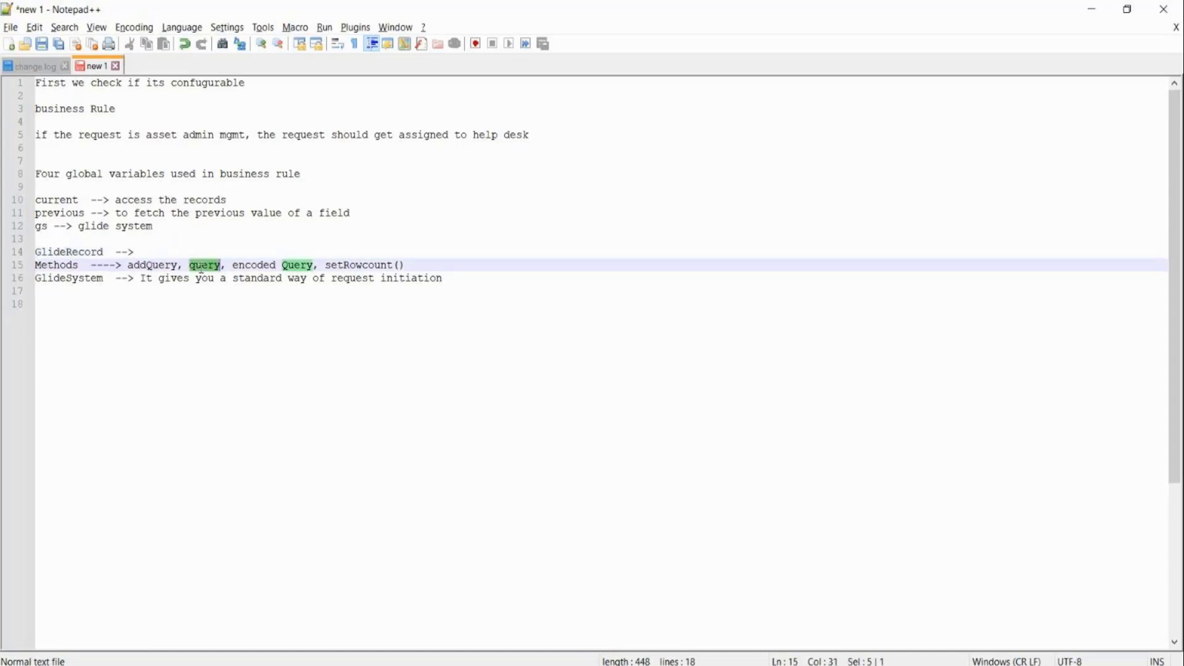
{"action": "double_click", "coordinate": [247, 266]}
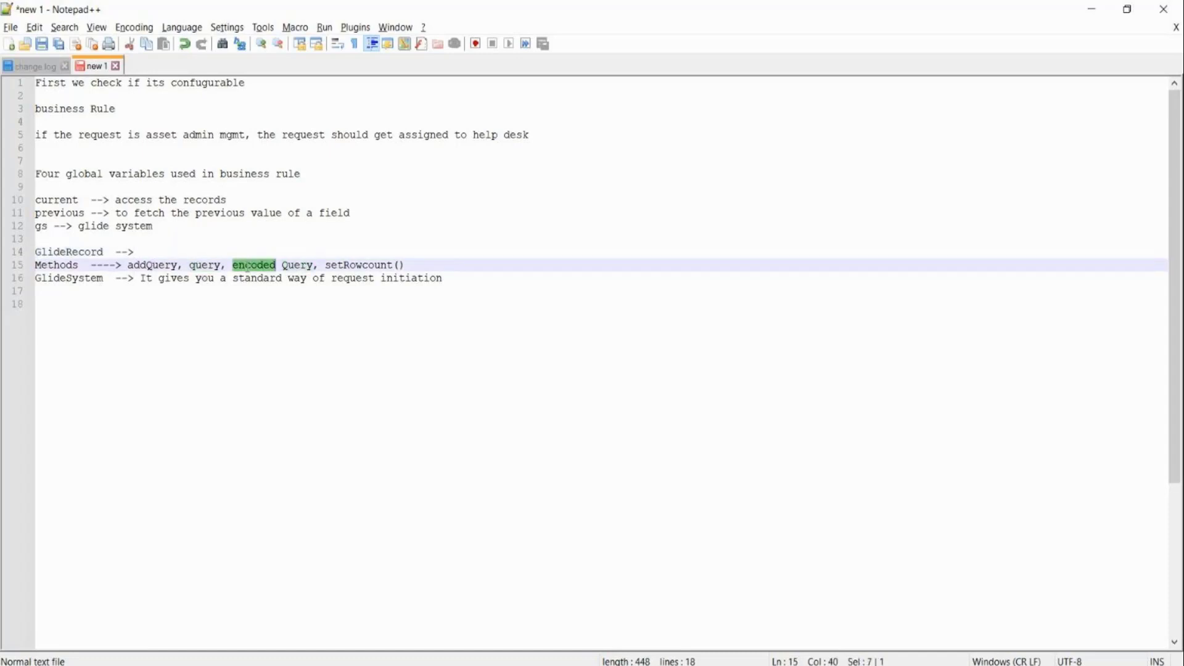
{"action": "double_click", "coordinate": [330, 267]}
{"action": "double_click", "coordinate": [160, 267]}
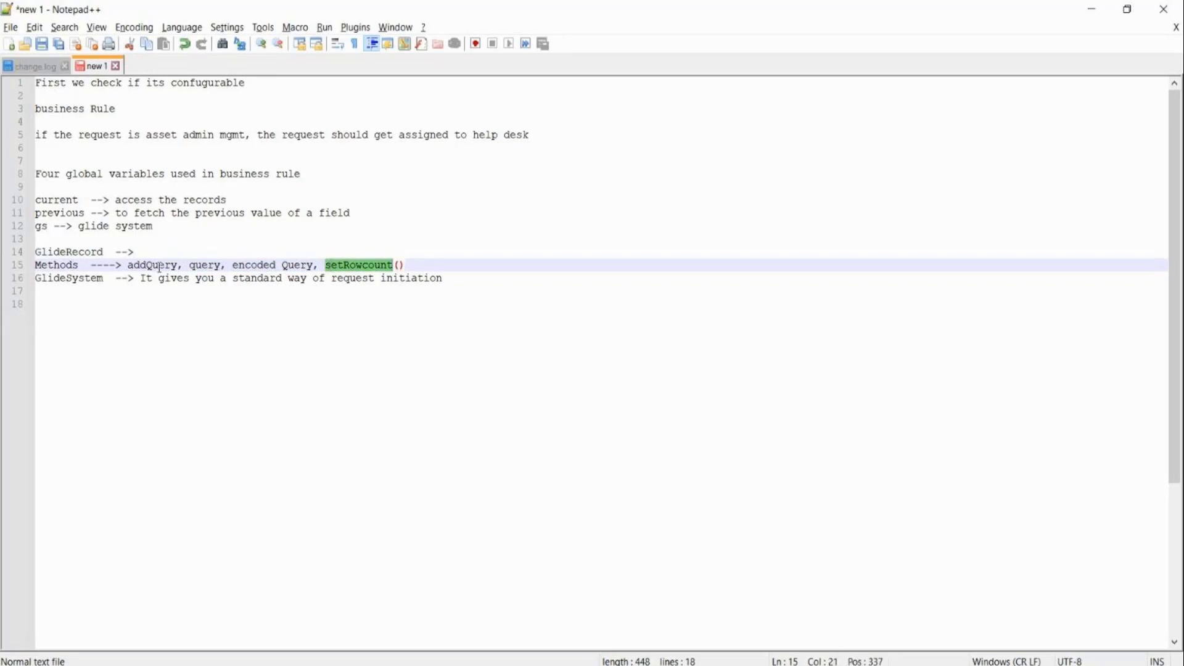
{"action": "double_click", "coordinate": [209, 267]}
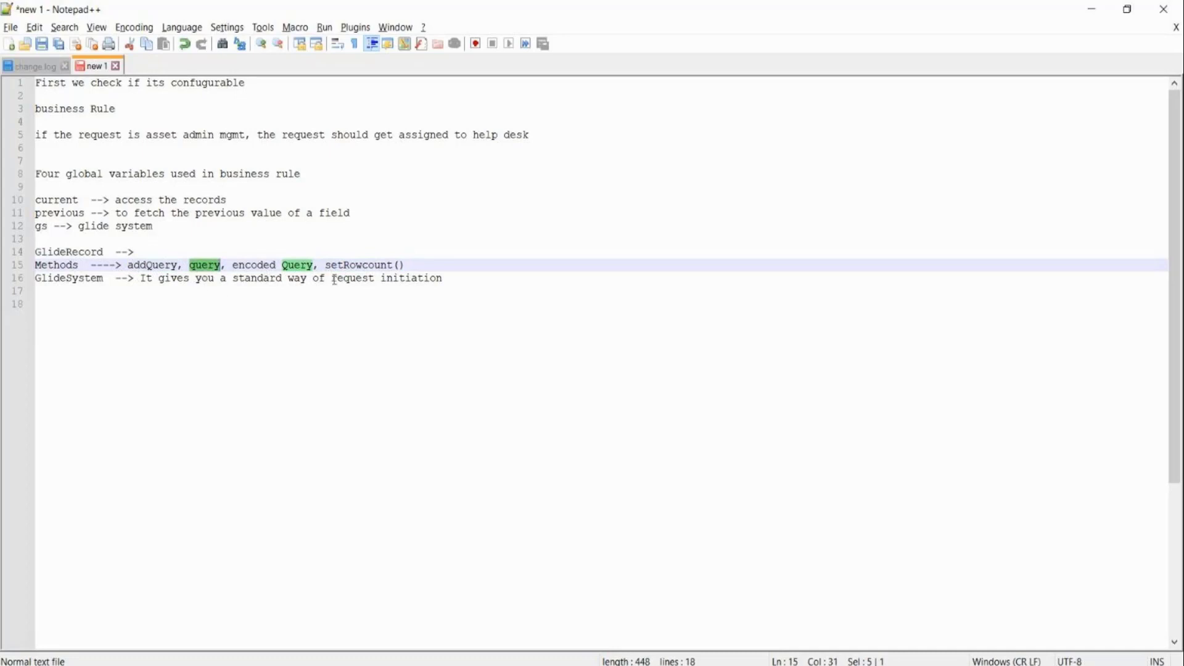
{"action": "left_click", "coordinate": [351, 271]}
{"action": "left_click_drag", "start_coordinate": [418, 264], "coordinate": [325, 260]}
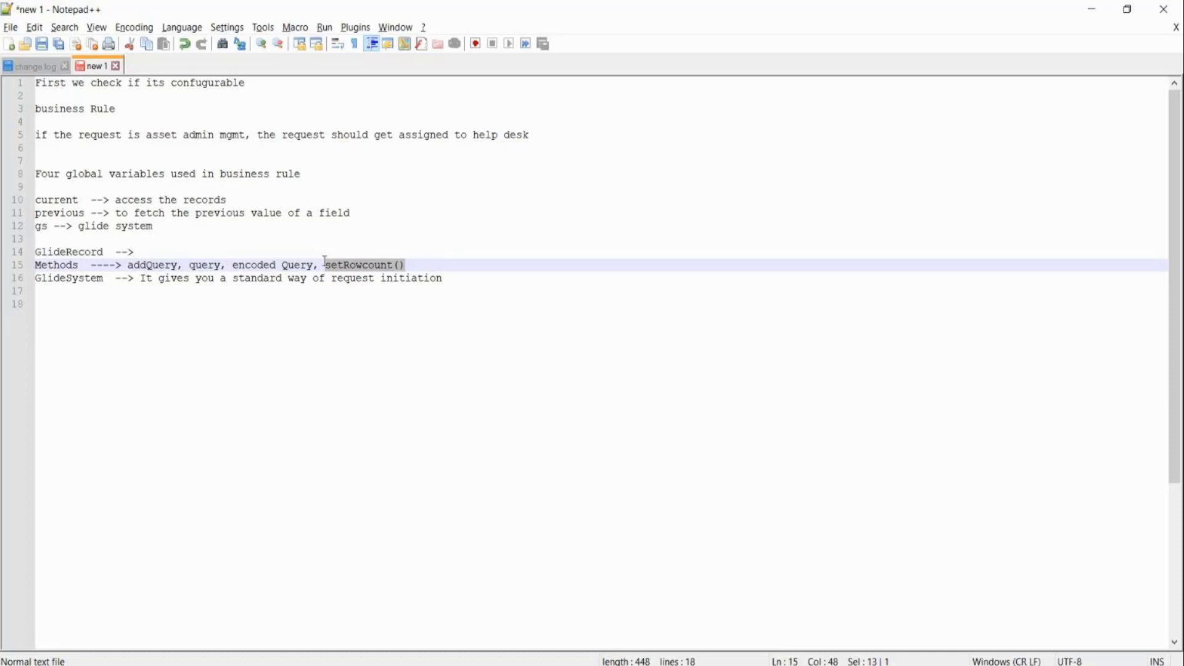
{"action": "left_click", "coordinate": [147, 265]}
{"action": "left_click", "coordinate": [193, 264]}
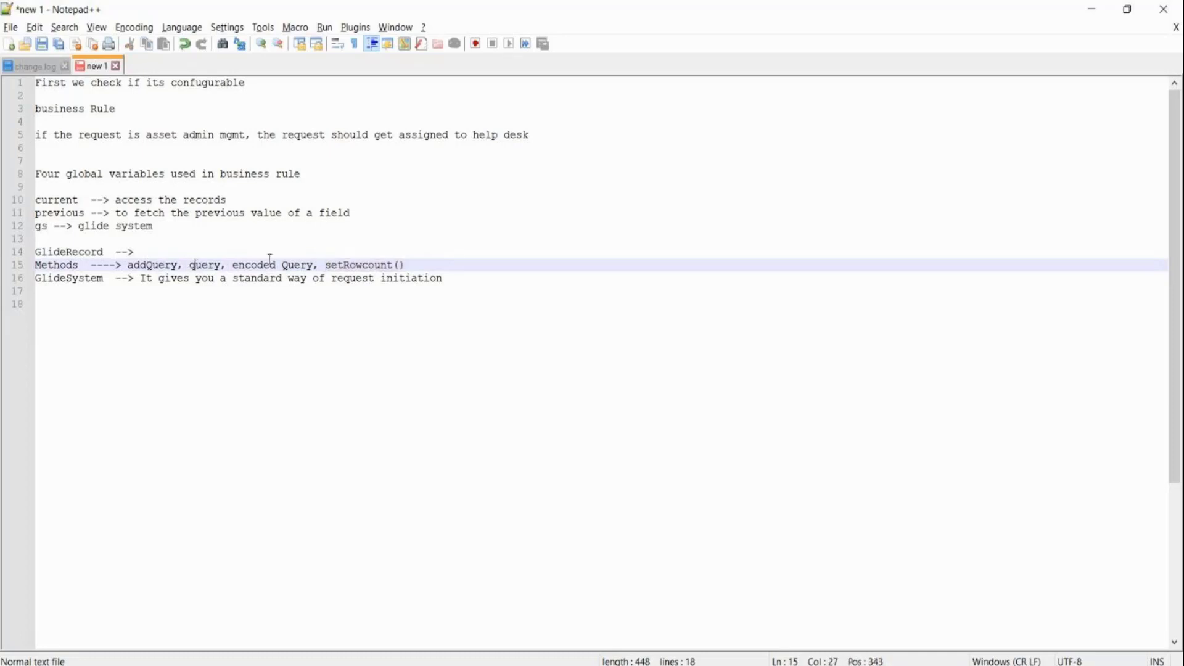
{"action": "left_click_drag", "start_coordinate": [326, 265], "coordinate": [411, 264]}
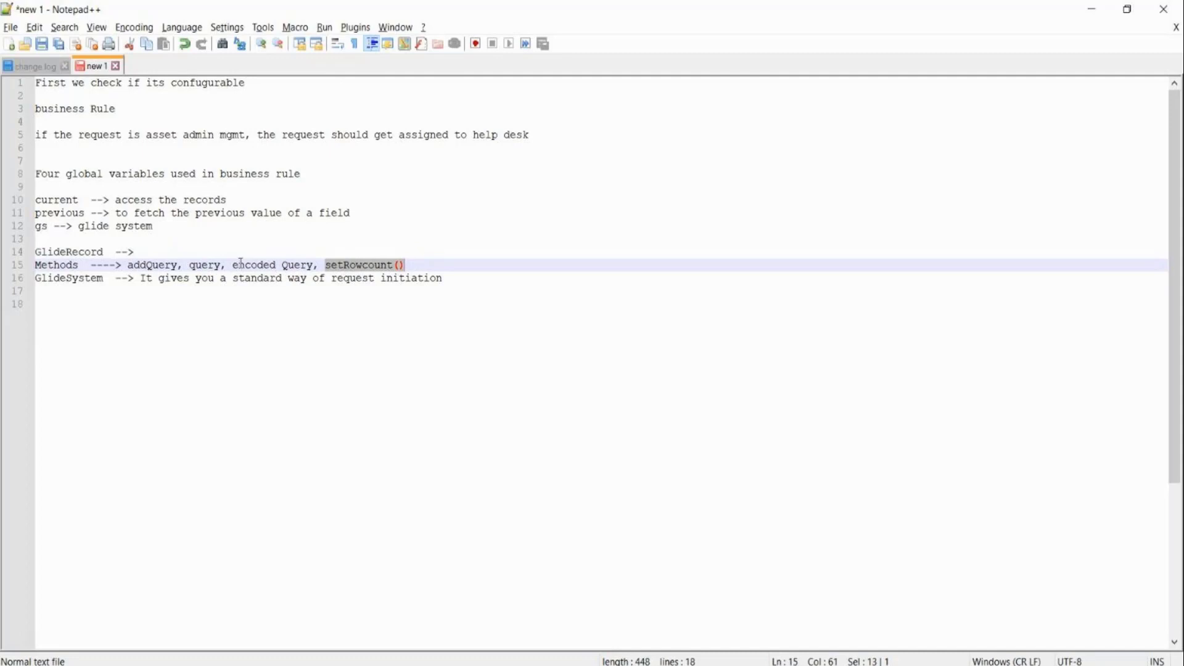
{"action": "left_click", "coordinate": [415, 262]}
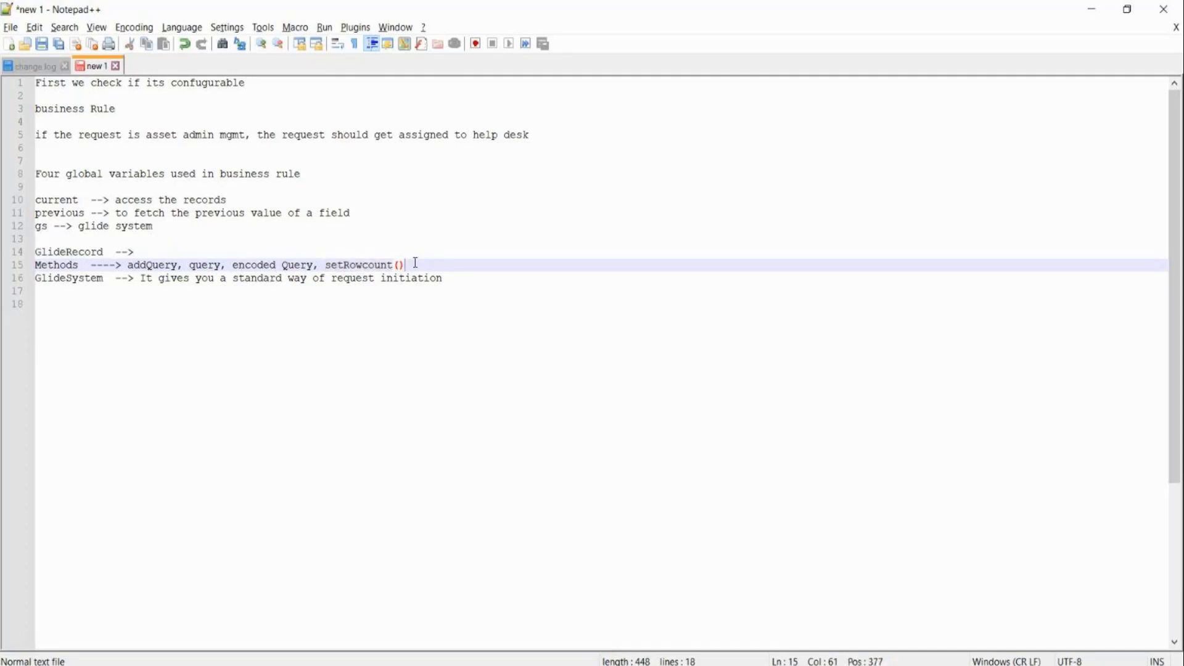
Insert an empty line below gs and extend the gs explanation with "--> access any information from the system --> its a server side object"
{"action": "left_click", "coordinate": [155, 225]}
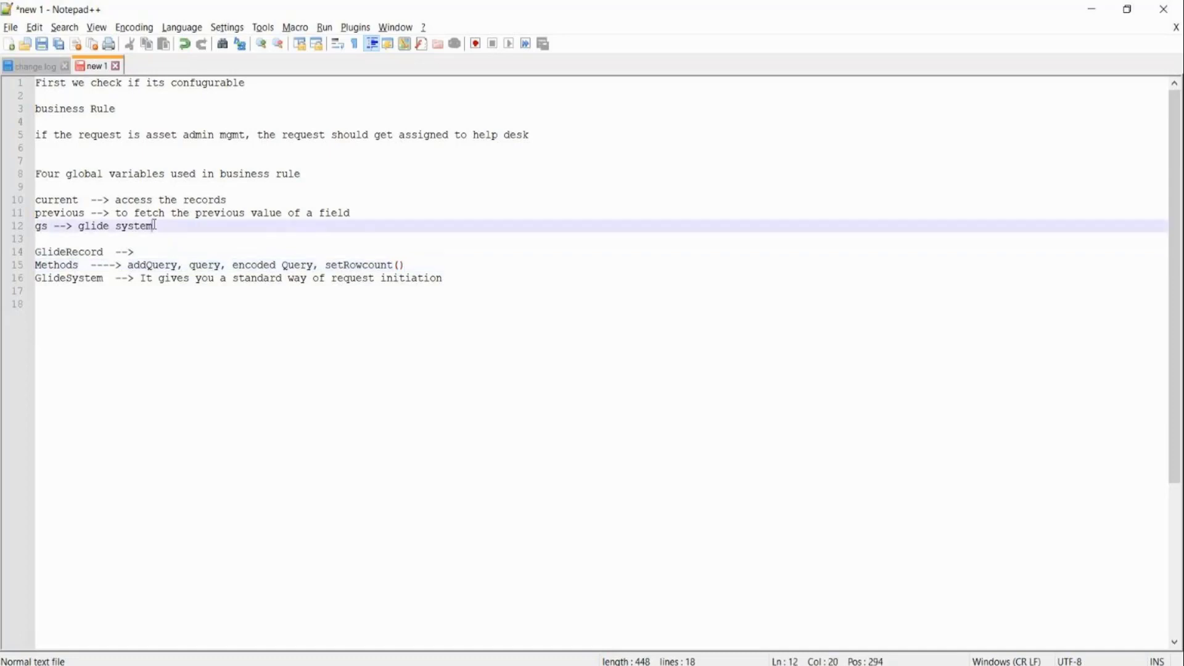
{"action": "key", "text": "Return"}
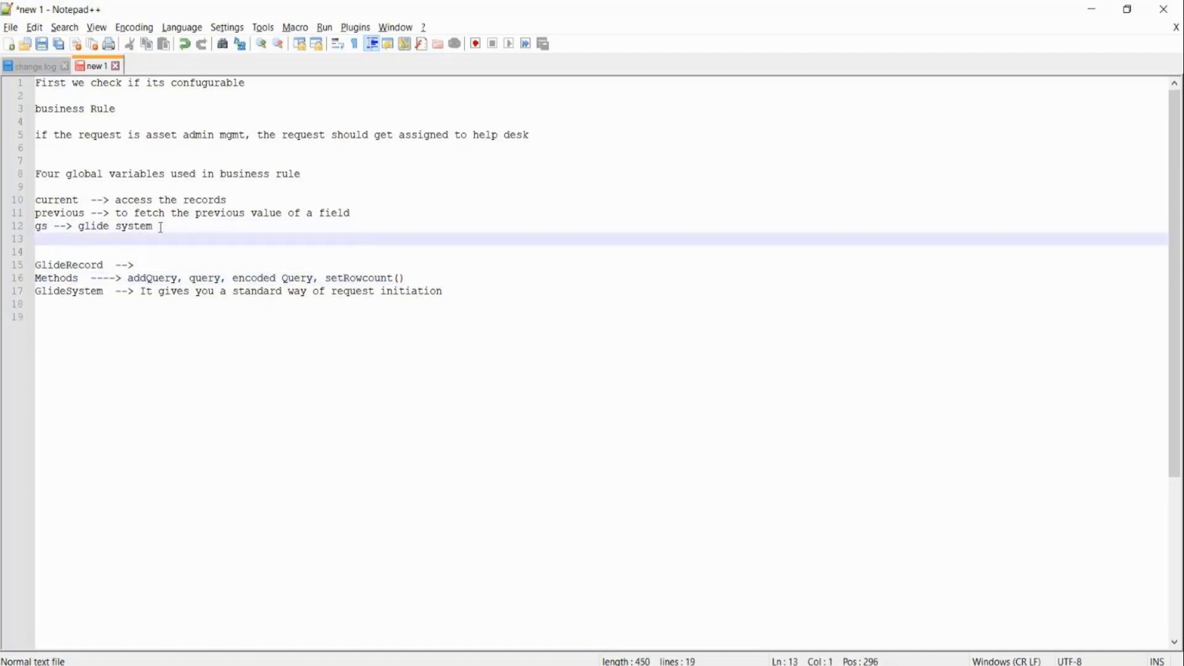
{"action": "left_click", "coordinate": [161, 226]}
{"action": "type", "text": "--> a"}
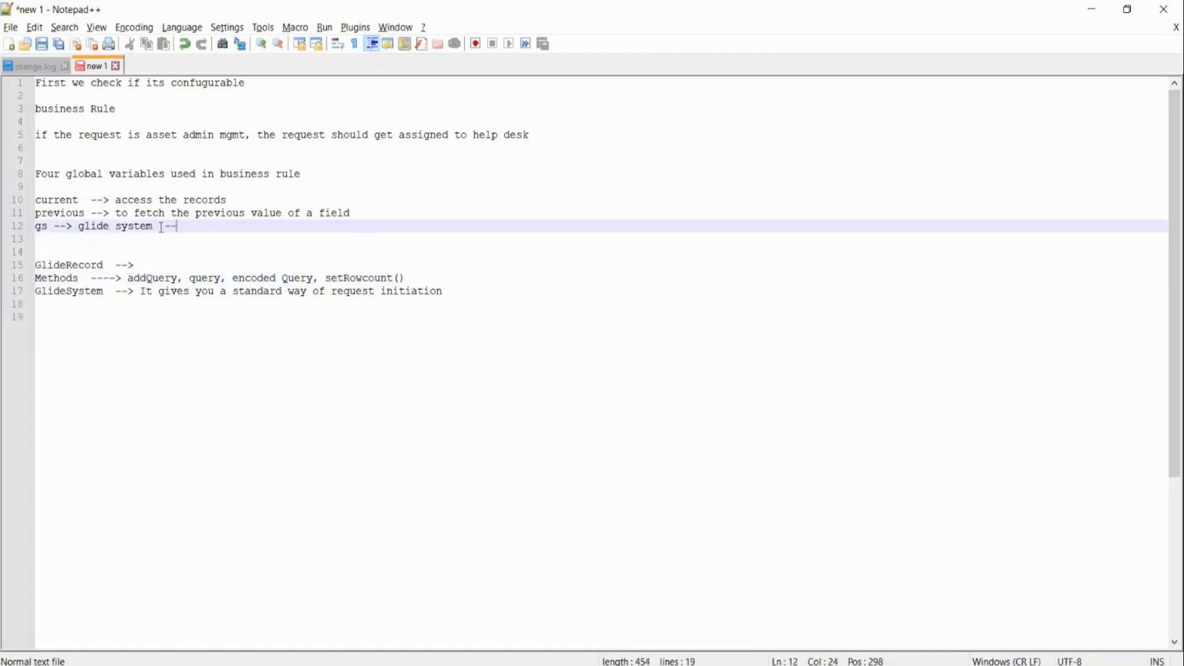
{"action": "type", "text": "ccess any inf"}
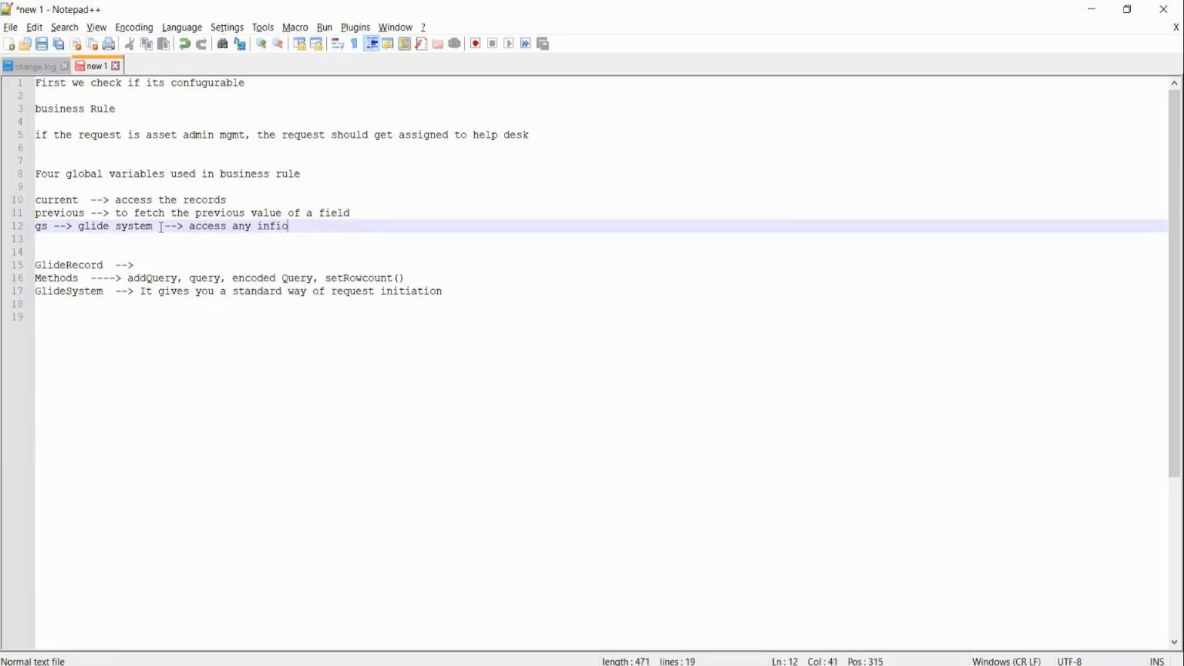
{"action": "type", "text": "ormation from the sy"}
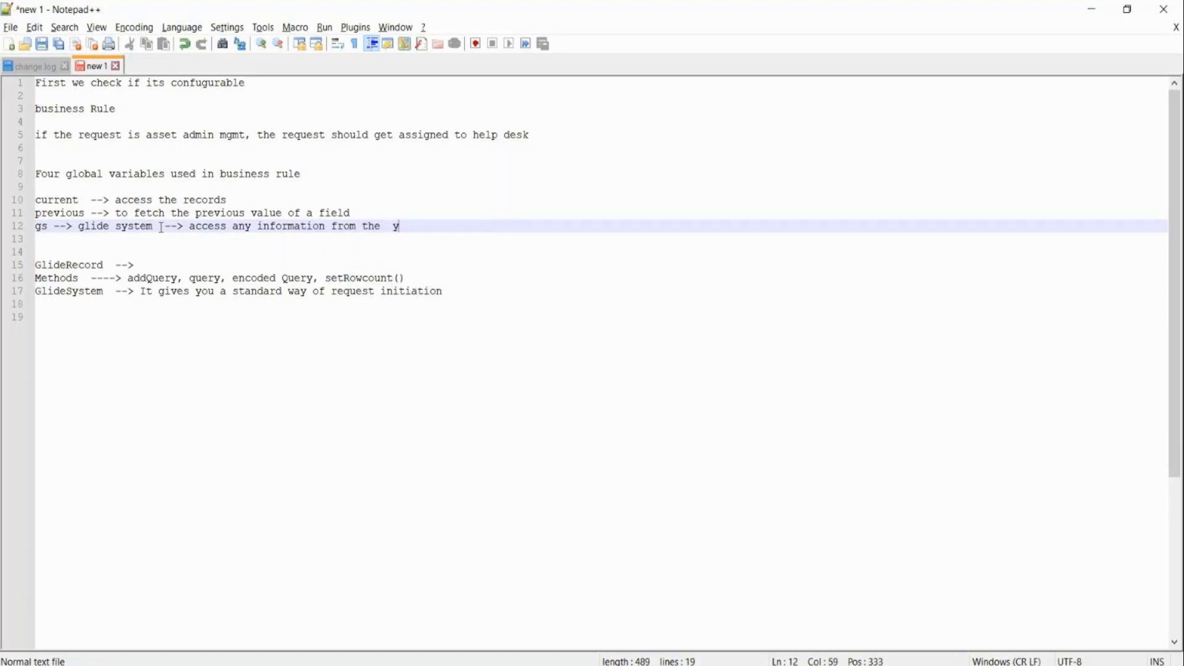
{"action": "type", "text": "stem -->"}
{"action": "type", "text": "its a server"}
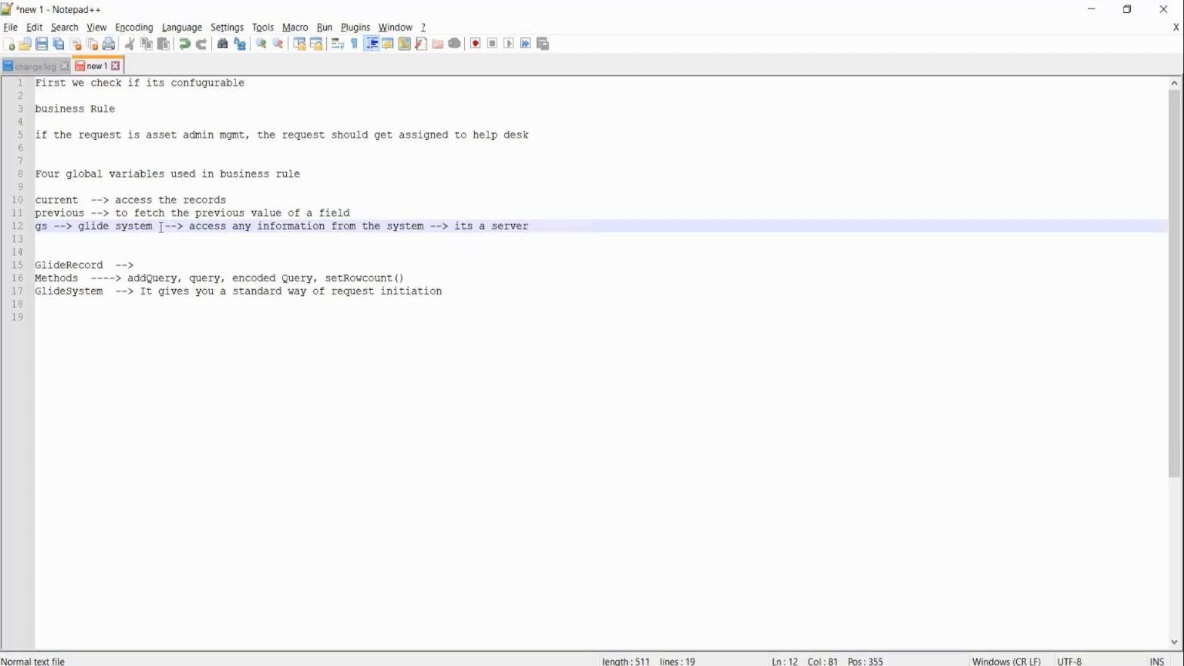
{"action": "type", "text": " side object"}
Append "--> server" to the explanation of the current variable, after "access the records"
{"action": "left_click", "coordinate": [245, 199]}
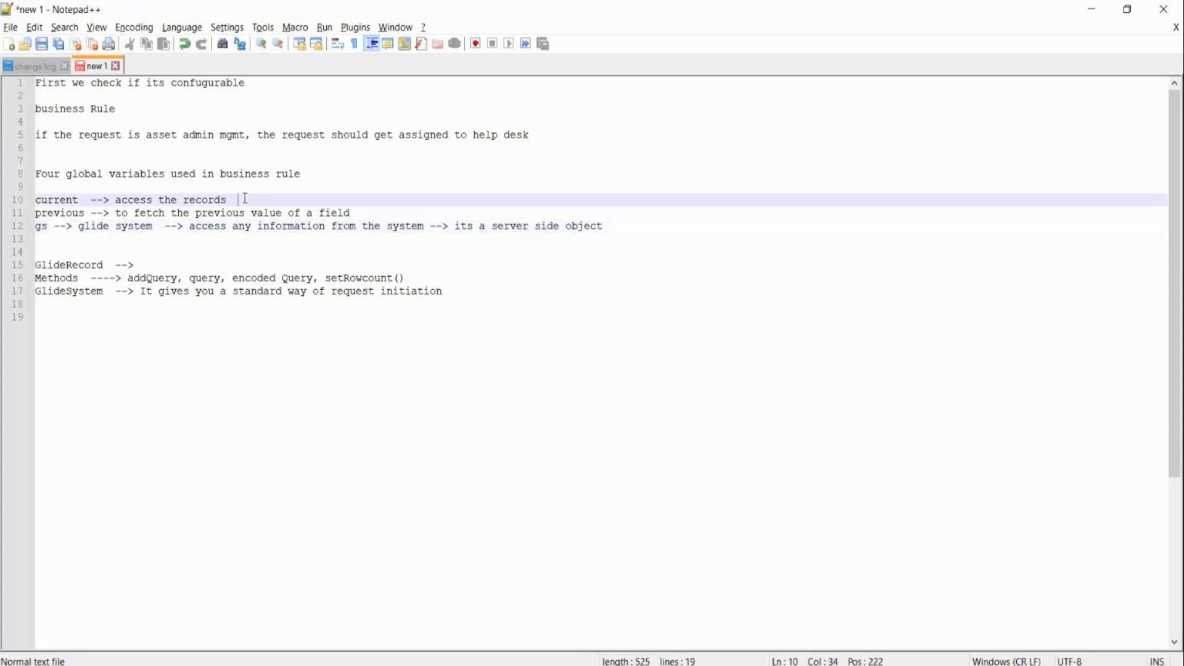
{"action": "type", "text": "--> server"}
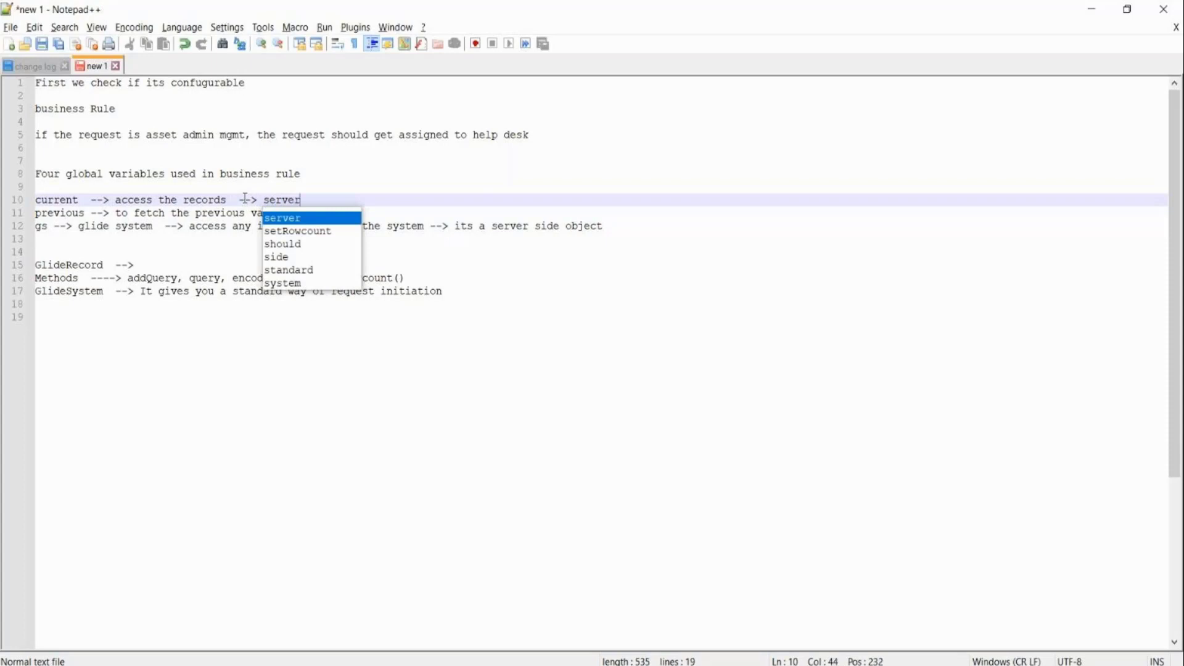
{"action": "left_click", "coordinate": [119, 240]}
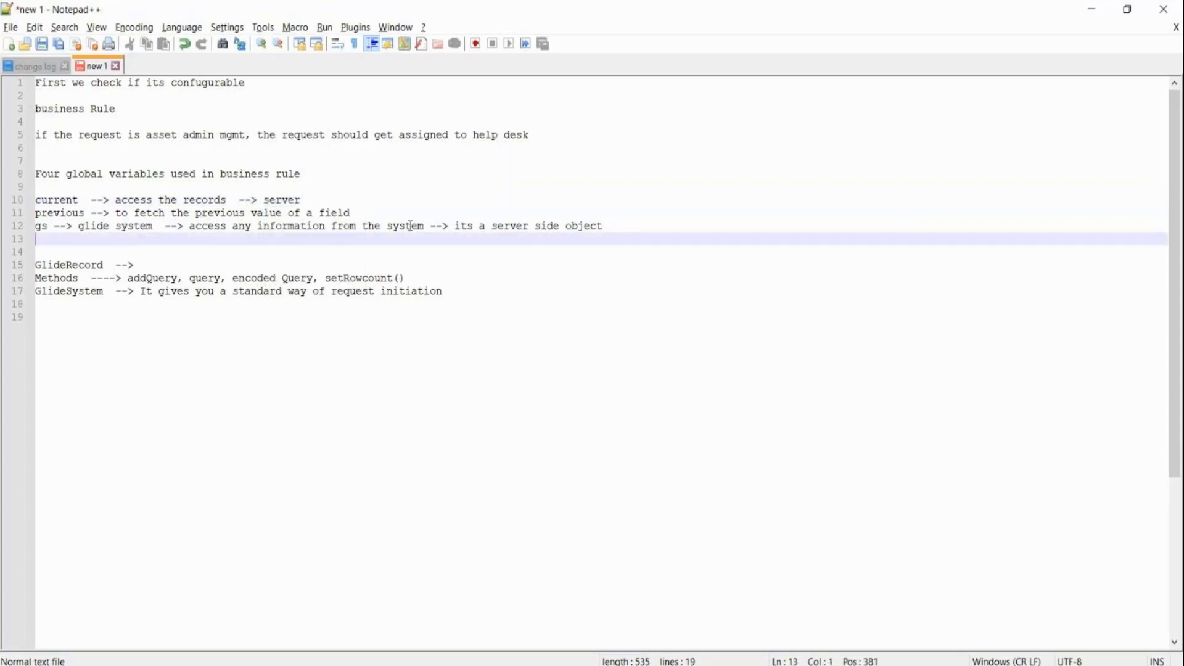
Add a new line "g_scrathpad -->" directly below the gs entry in the global variables list
{"action": "left_click", "coordinate": [656, 217]}
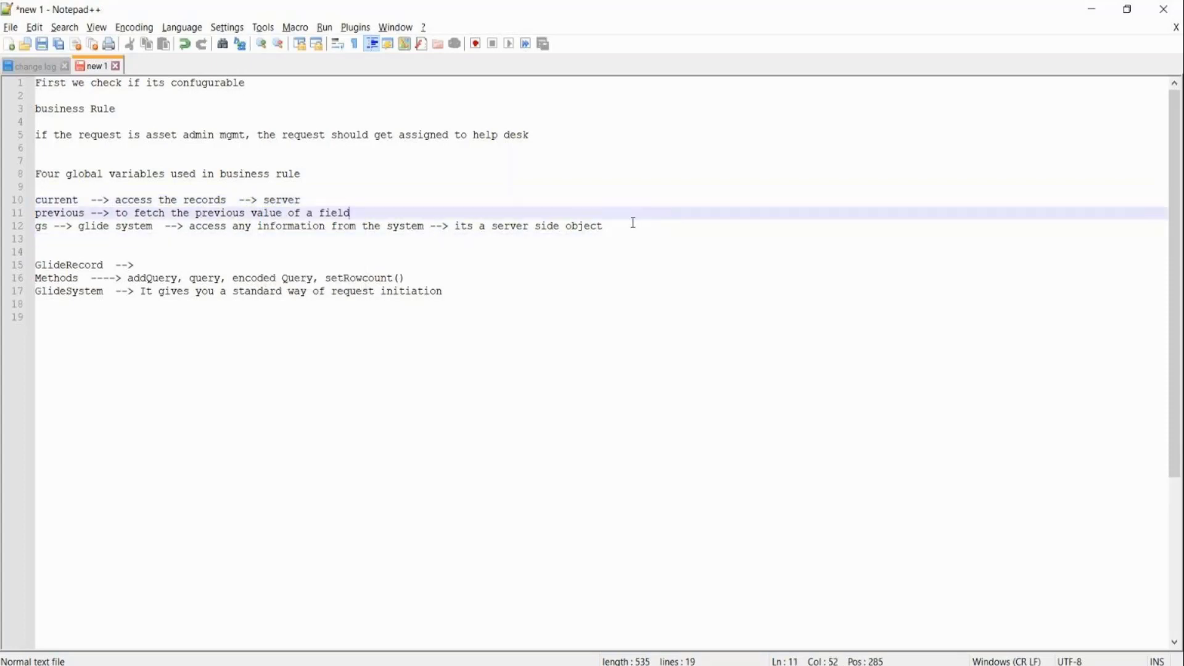
{"action": "left_click", "coordinate": [633, 223]}
{"action": "key", "text": "Return"}
{"action": "type", "text": "g"}
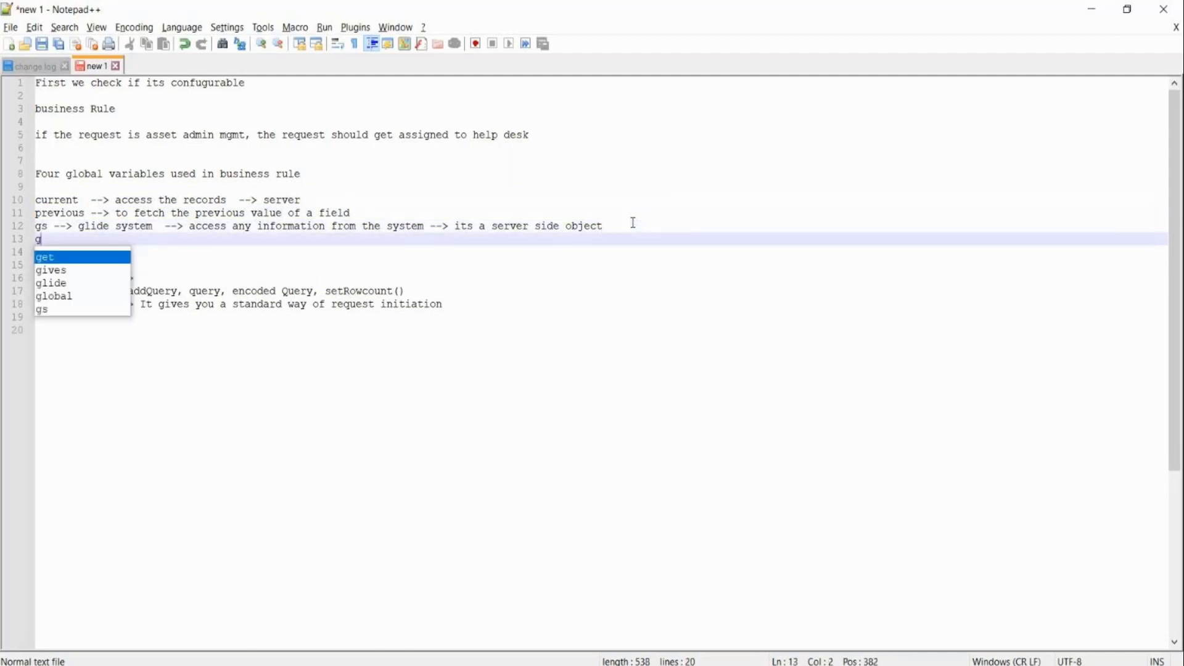
{"action": "type", "text": "_sdrathoa"}
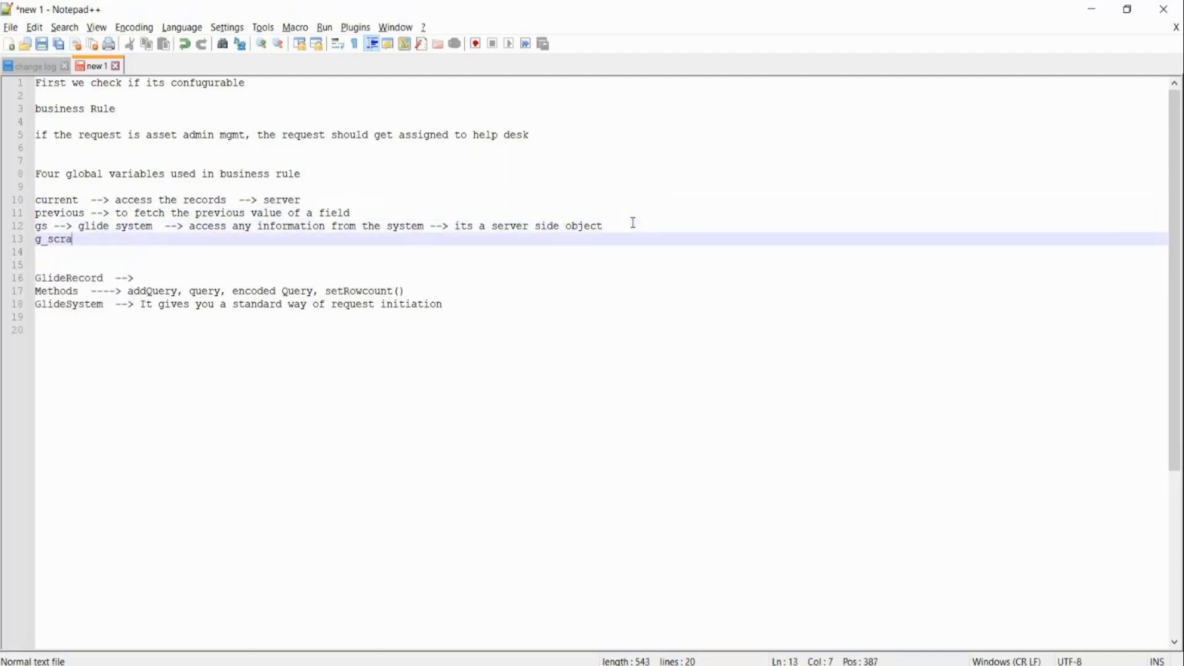
{"action": "key", "text": "BackSpace"}
{"action": "key", "text": "BackSpace"}
{"action": "type", "text": "pad -->"}
{"action": "left_click", "coordinate": [134, 248]}
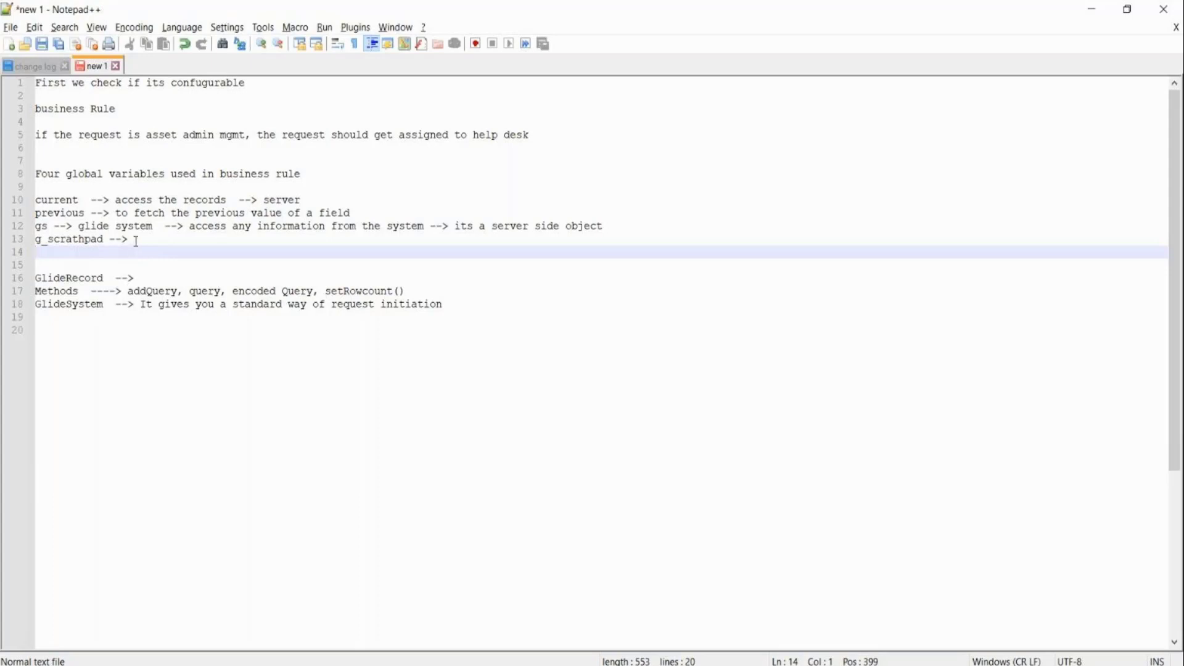
Complete the g_scrathpad line with the explanation "To fetch the information from server side"
{"action": "left_click", "coordinate": [136, 240]}
{"action": "type", "text": "The"}
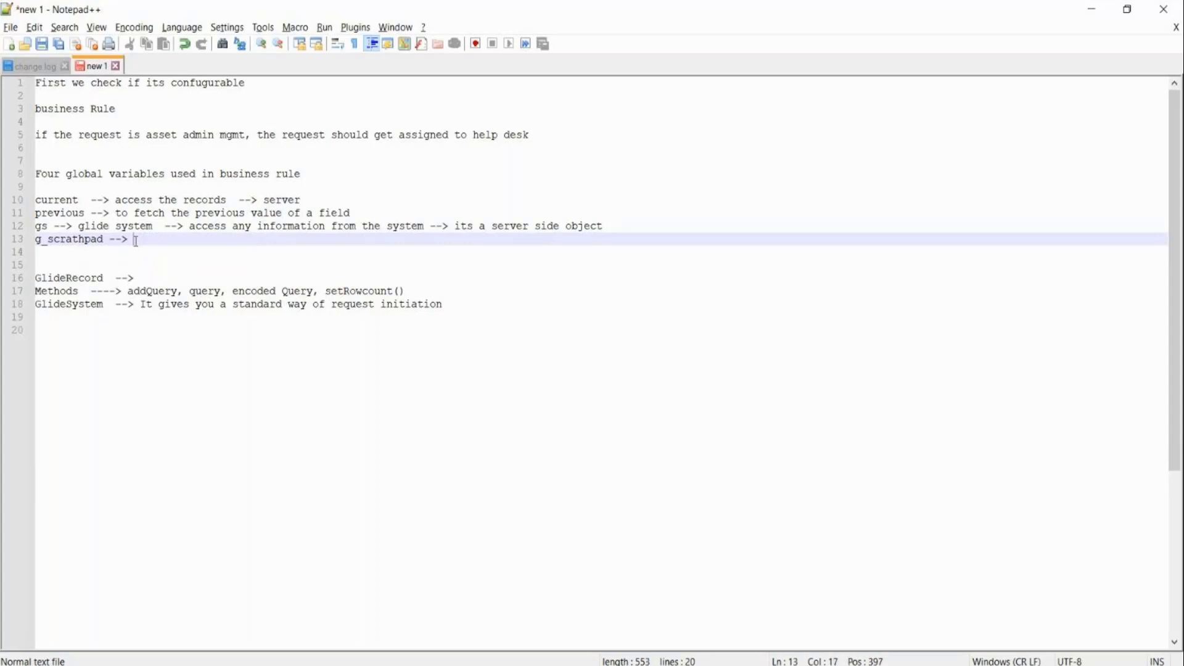
{"action": "type", "text": "o fethc"}
{"action": "key", "text": "BackSpace"}
{"action": "key", "text": "BackSpace"}
{"action": "type", "text": "h"}
{"action": "key", "text": "BackSpace"}
{"action": "type", "text": "ch the "}
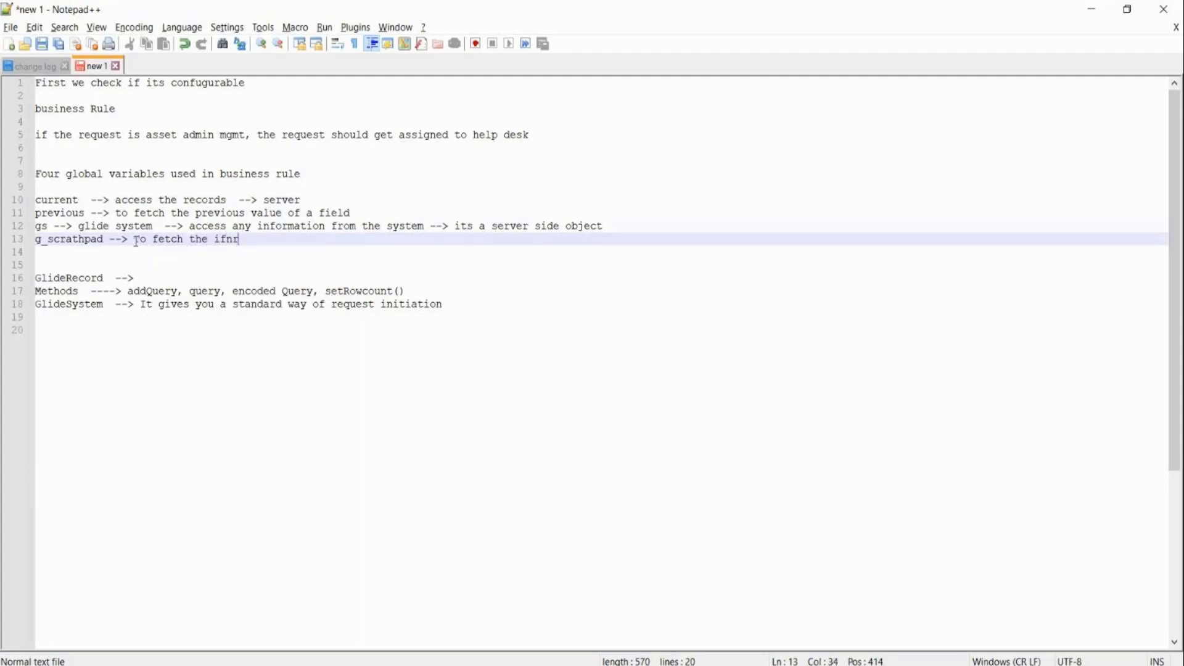
{"action": "type", "text": "infir"}
{"action": "key", "text": "BackSpace"}
{"action": "key", "text": "BackSpace"}
{"action": "key", "text": "BackSpace"}
{"action": "type", "text": "o"}
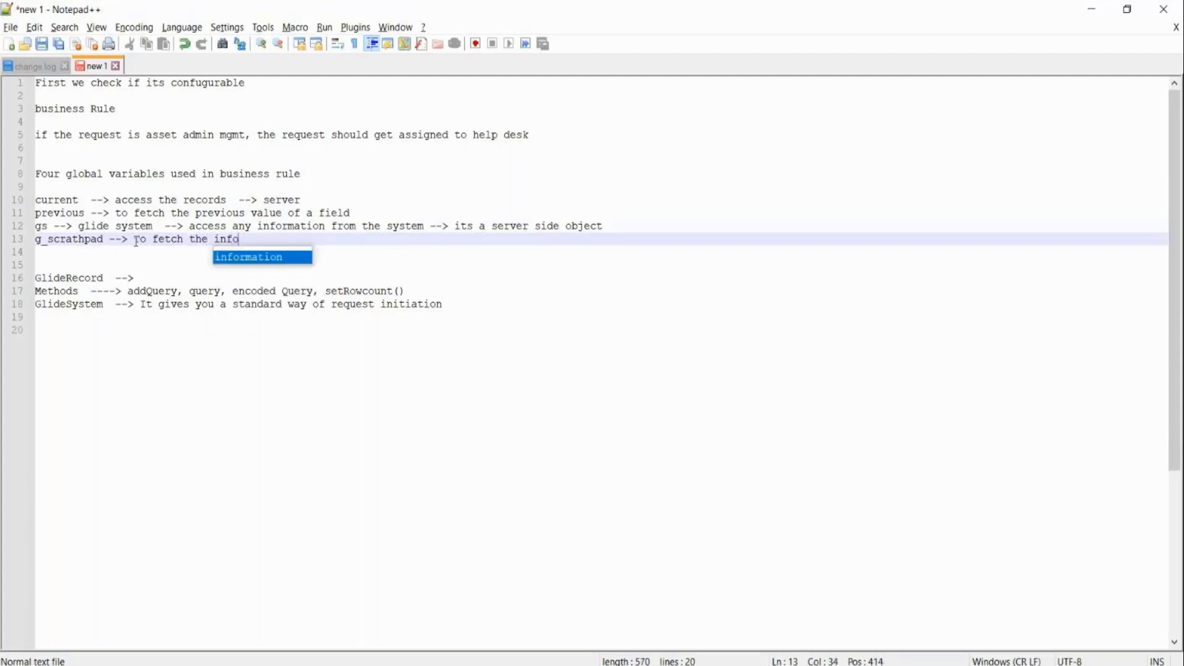
{"action": "type", "text": "rmation for"}
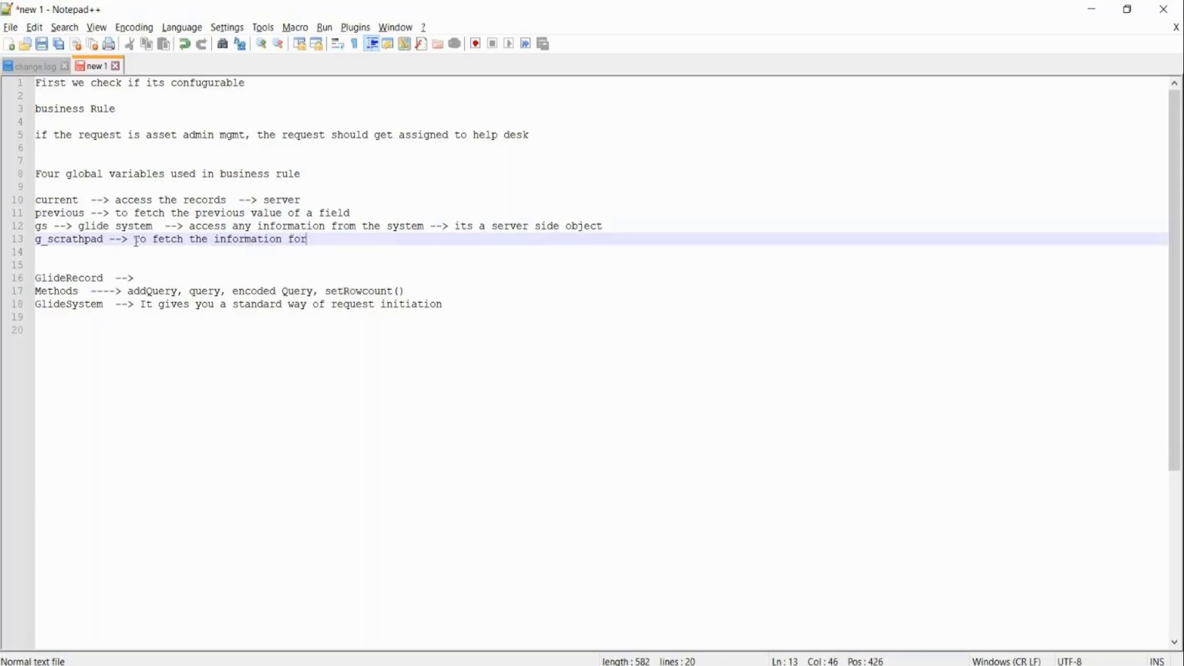
{"action": "type", "text": "m server "}
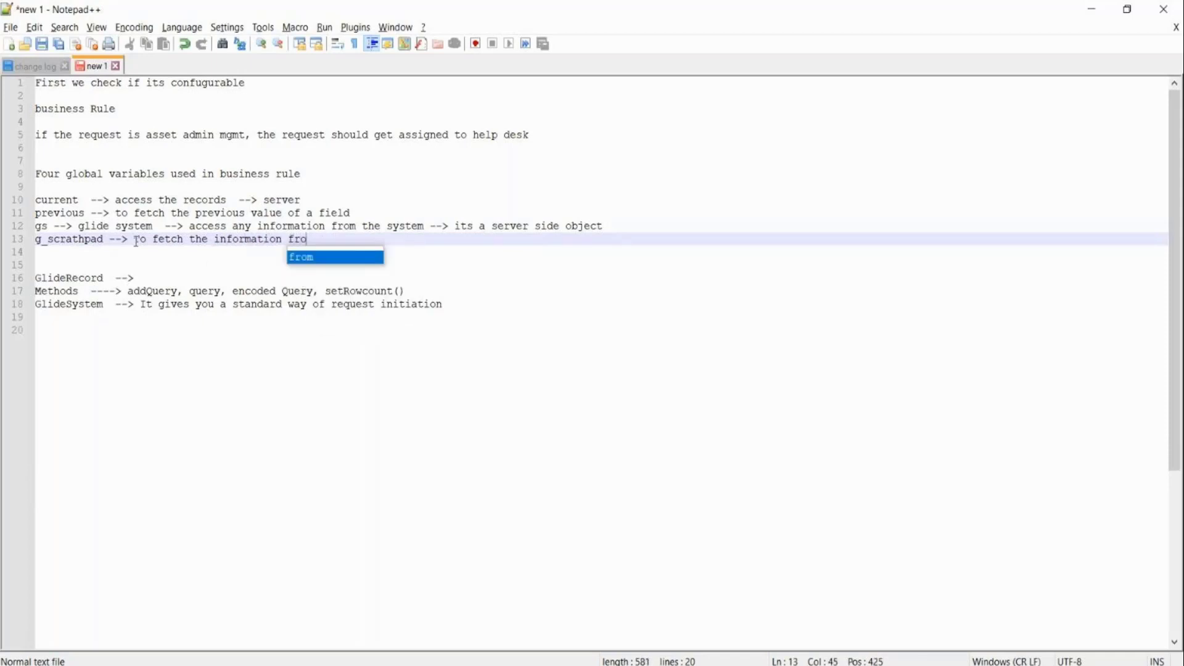
{"action": "type", "text": "side"}
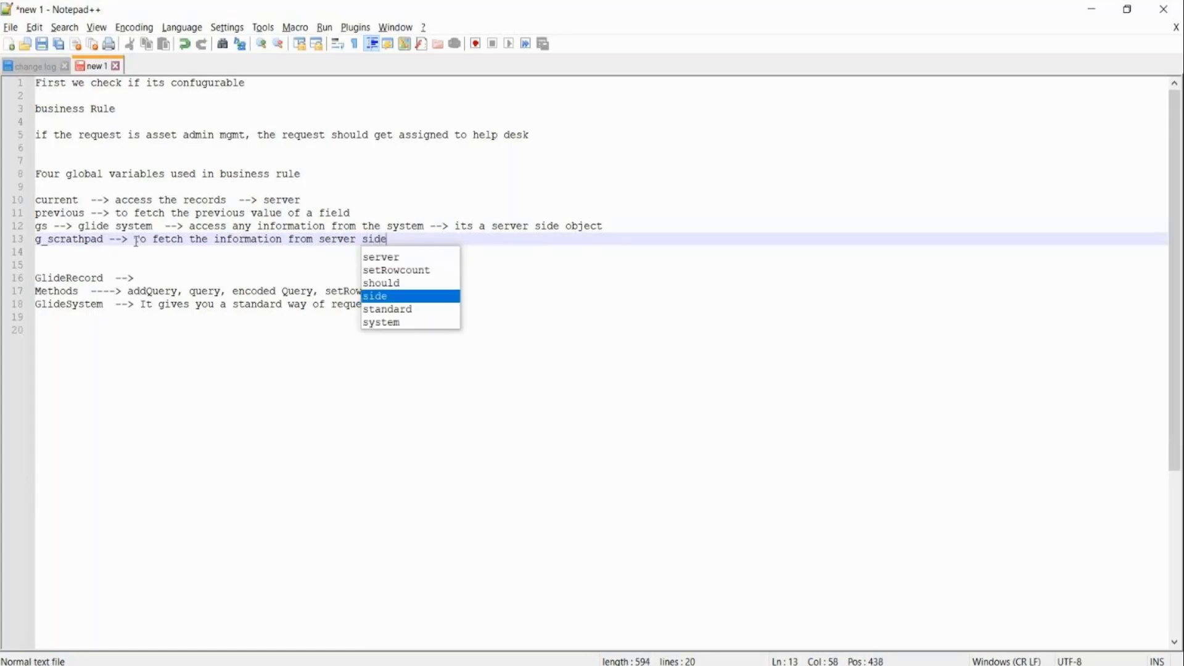
{"action": "left_click", "coordinate": [72, 249]}
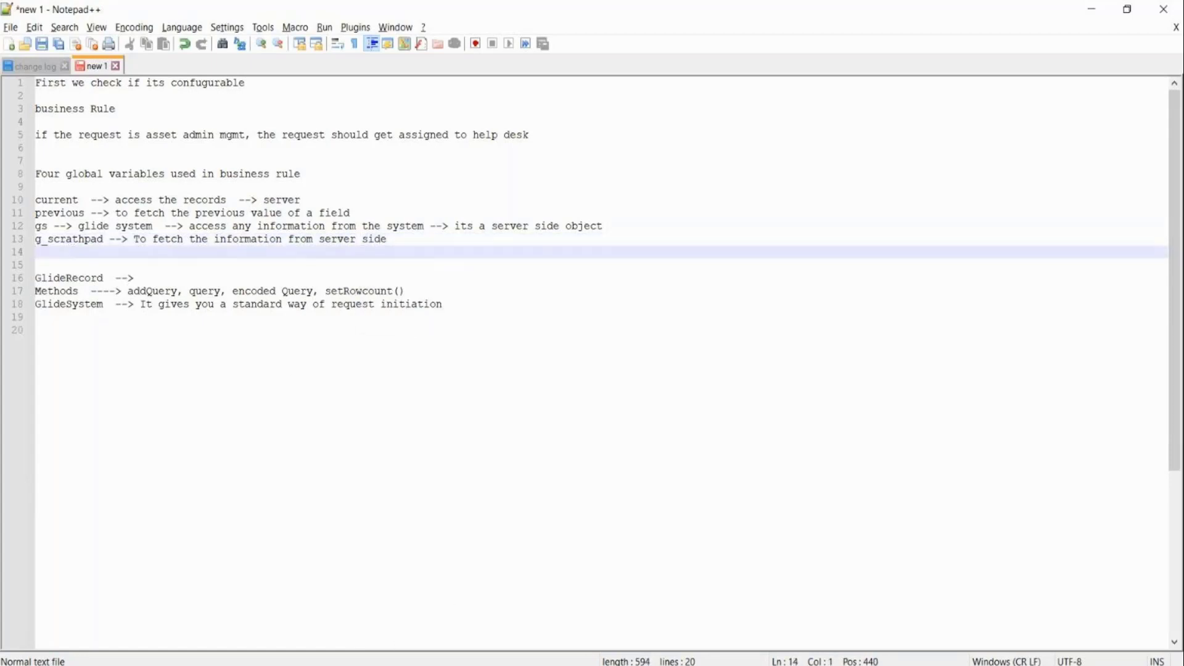
Switch to the ServiceNow asset management admin record and examine its Requestor field
{"action": "key", "text": "alt+Tab"}
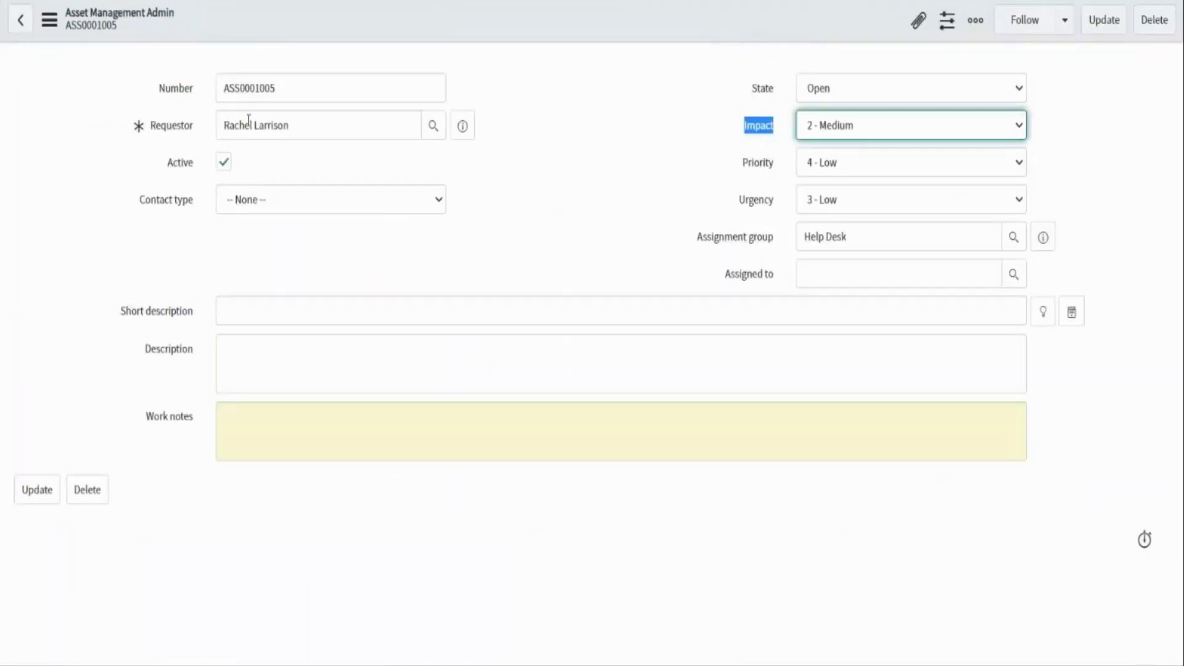
{"action": "left_click_drag", "start_coordinate": [303, 139], "coordinate": [224, 130]}
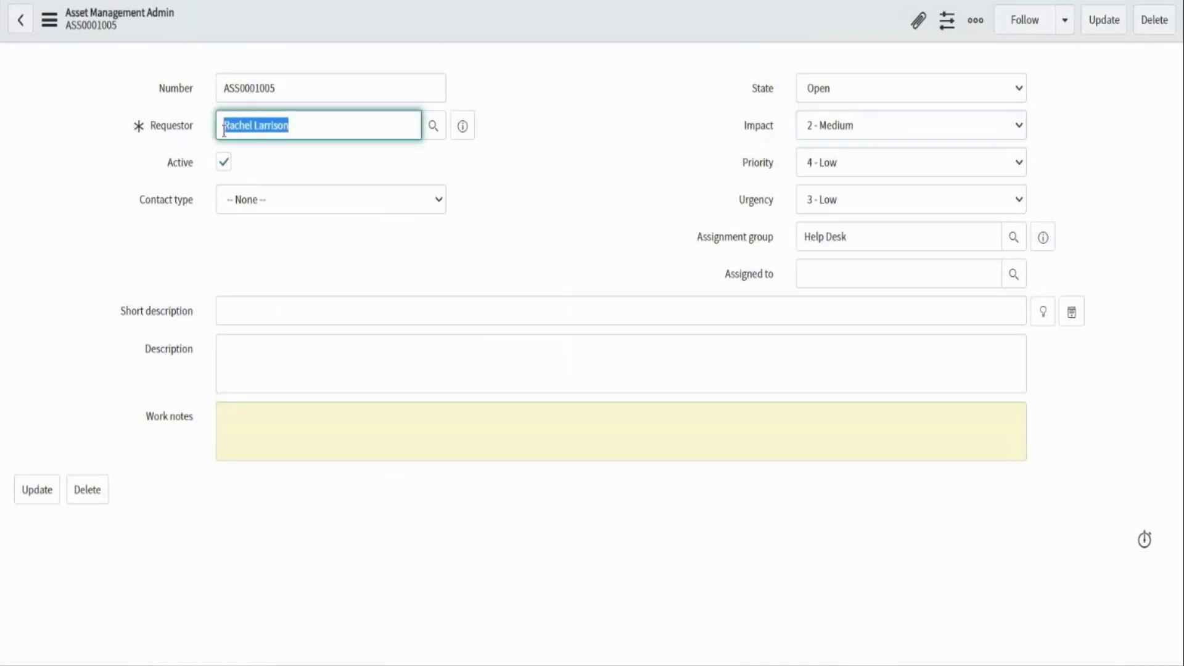
{"action": "left_click", "coordinate": [294, 124]}
{"action": "left_click_drag", "start_coordinate": [294, 123], "coordinate": [226, 120]}
{"action": "left_click", "coordinate": [227, 121]}
{"action": "left_click_drag", "start_coordinate": [314, 127], "coordinate": [227, 124]}
{"action": "left_click", "coordinate": [274, 161]}
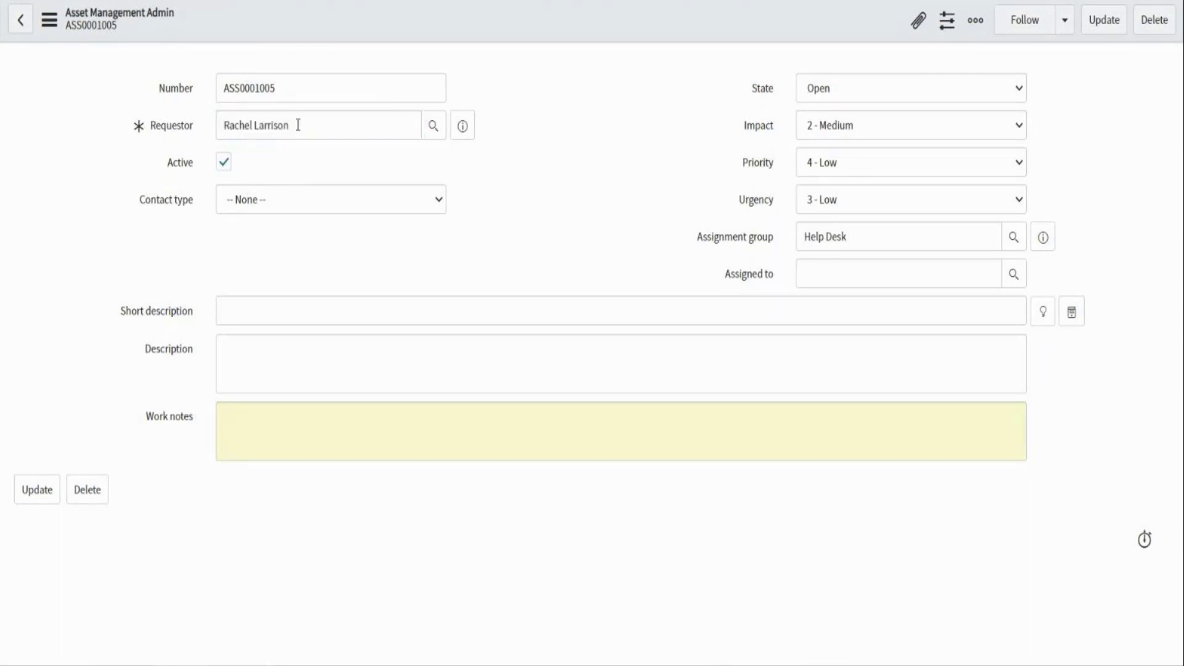
{"action": "left_click_drag", "start_coordinate": [297, 125], "coordinate": [223, 126]}
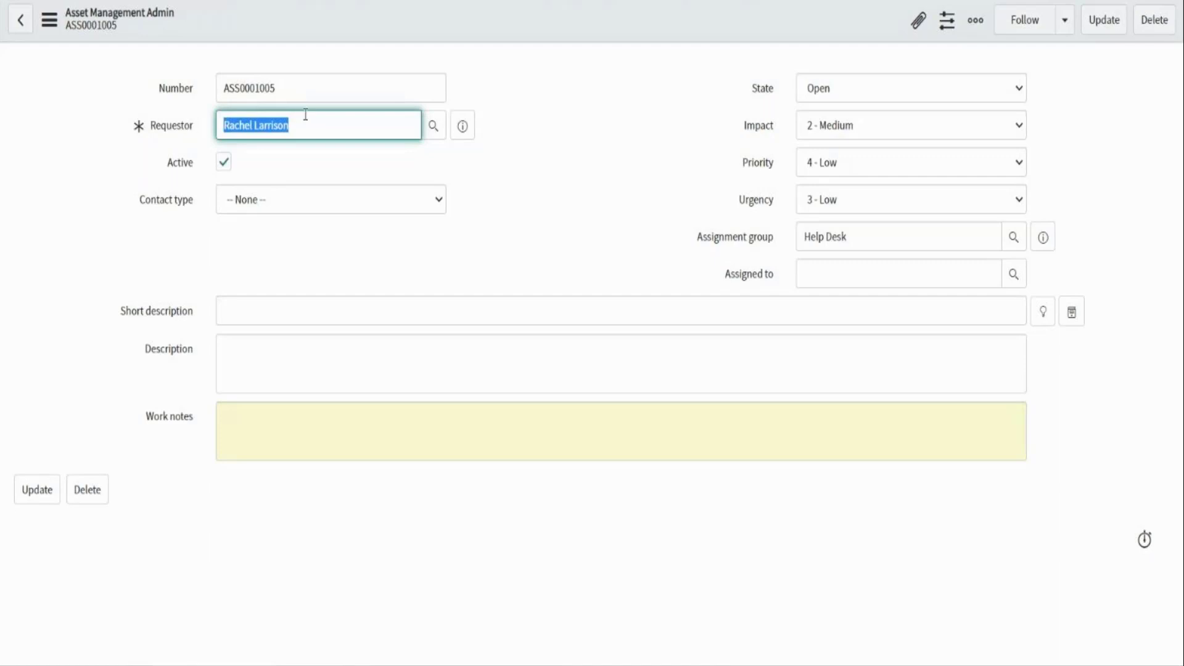
{"action": "left_click", "coordinate": [312, 133]}
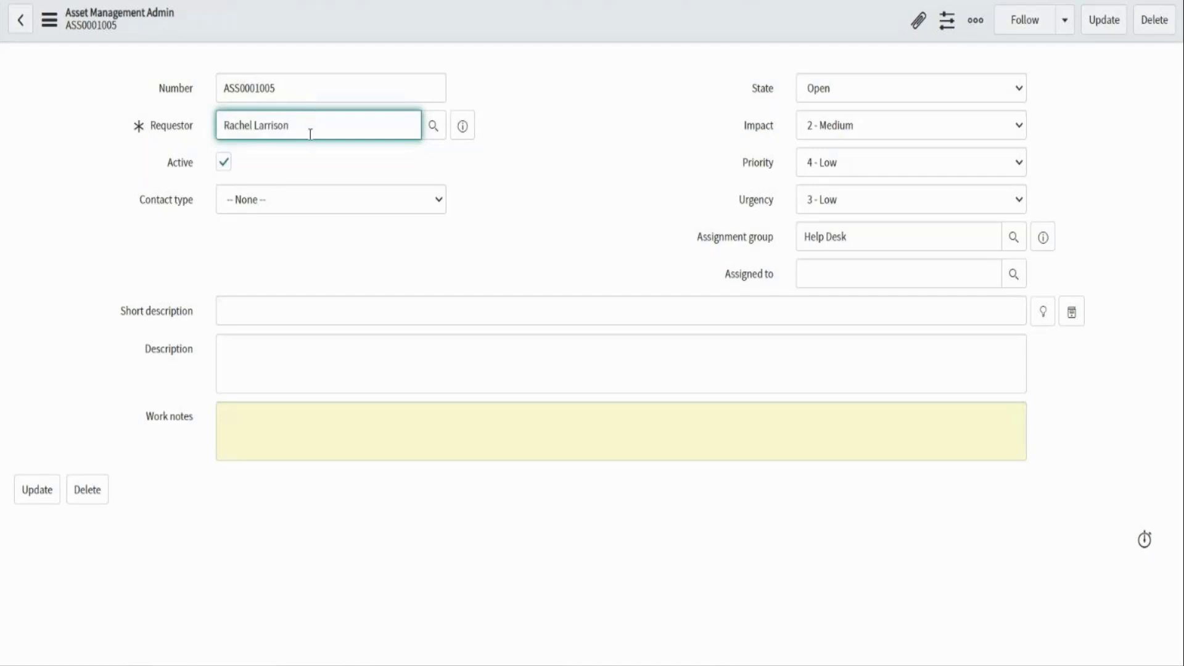
{"action": "left_click_drag", "start_coordinate": [309, 131], "coordinate": [224, 133]}
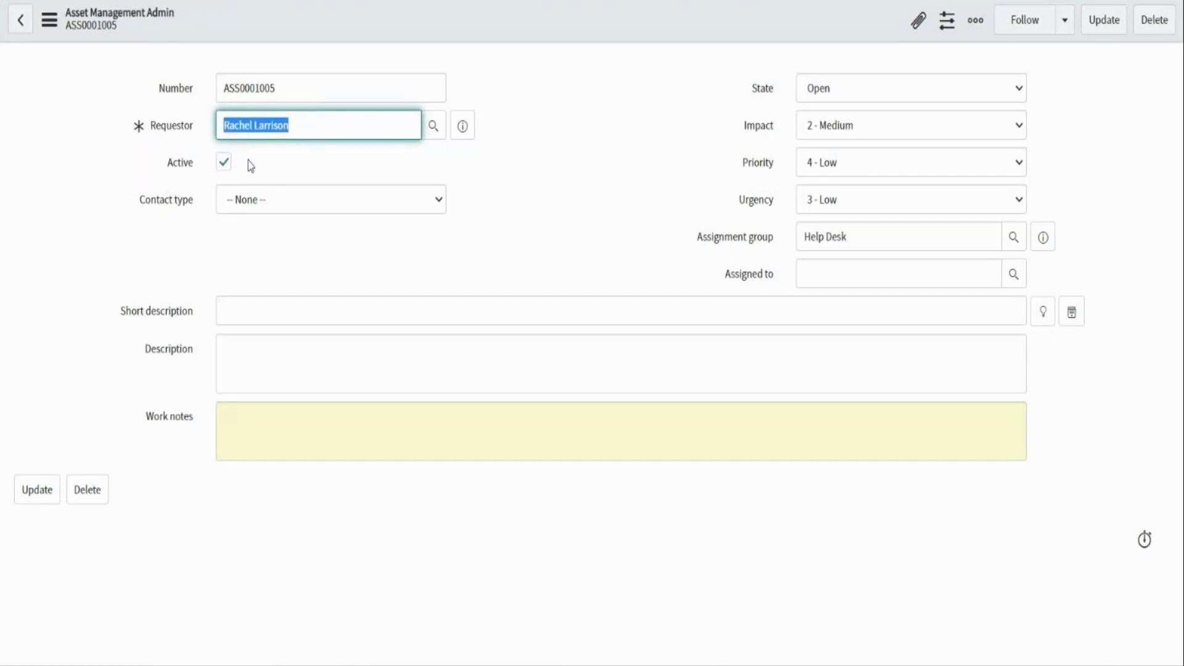
Open the requestor's user record from the Requestor reference and check the Department field
{"action": "left_click", "coordinate": [462, 142]}
{"action": "left_click", "coordinate": [463, 134]}
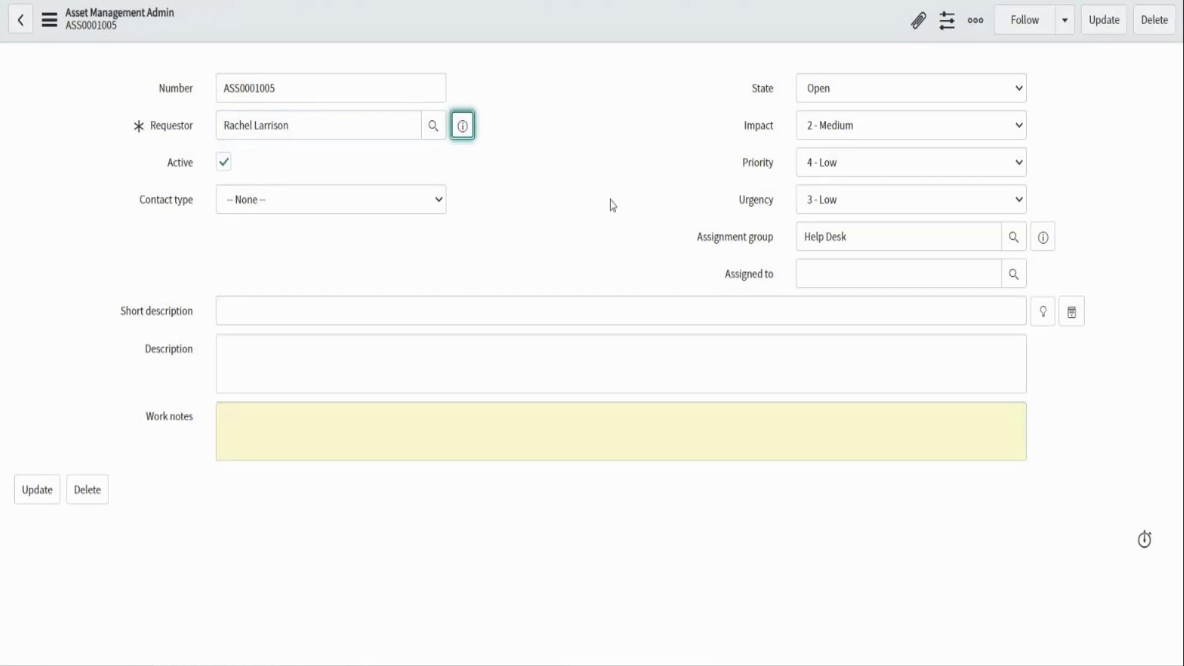
{"action": "left_click", "coordinate": [664, 198]}
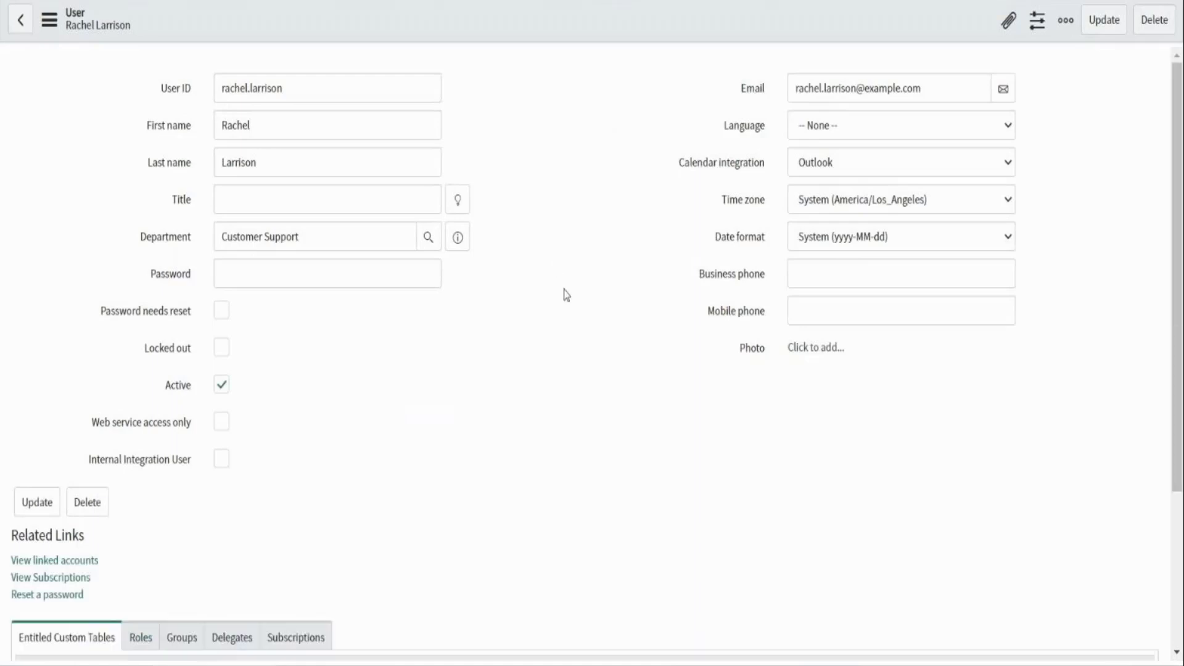
{"action": "triple_click", "coordinate": [209, 238]}
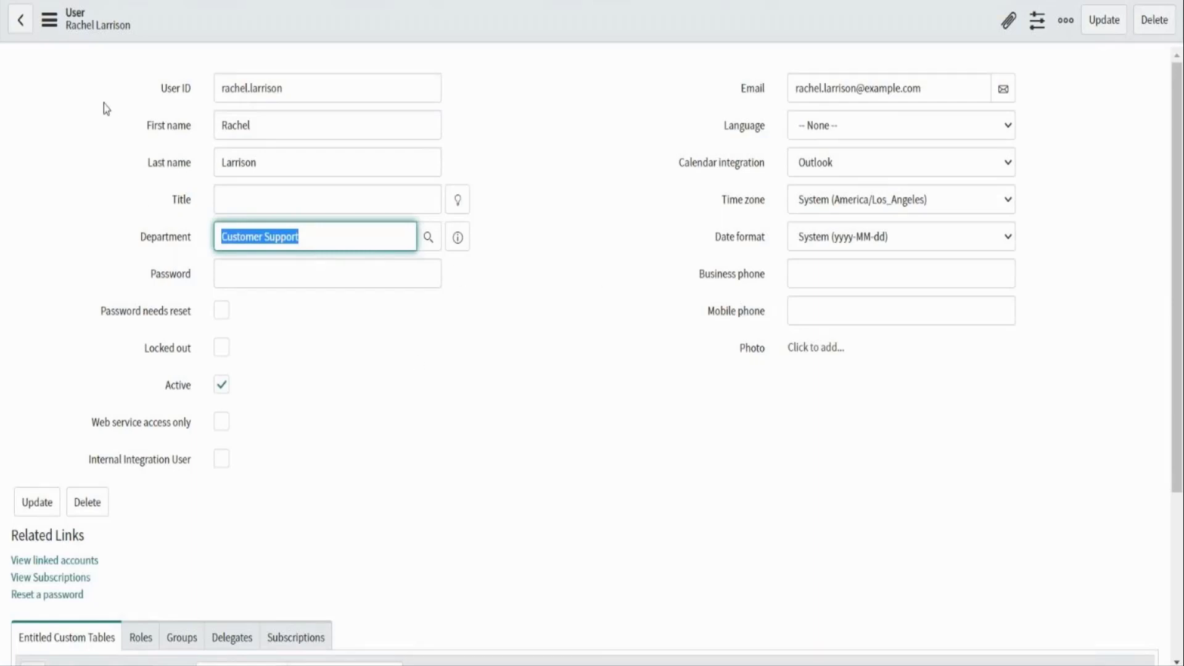
Open the form layout configuration of the User form
{"action": "right_click", "coordinate": [131, 18]}
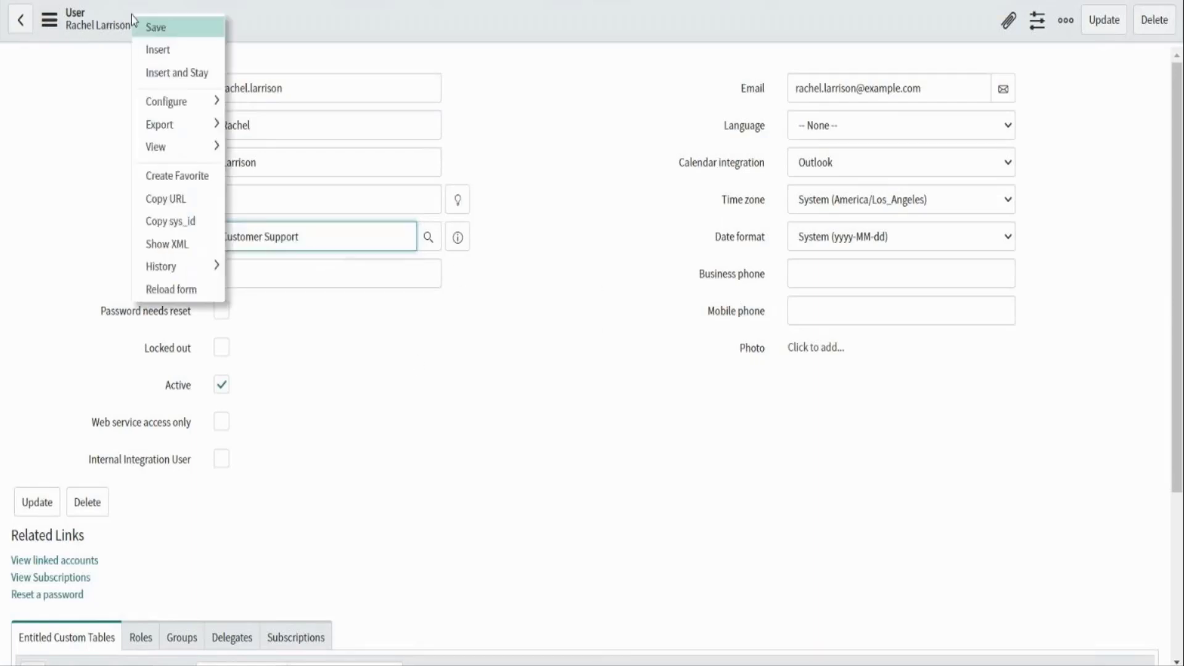
{"action": "mouse_move", "coordinate": [179, 102]}
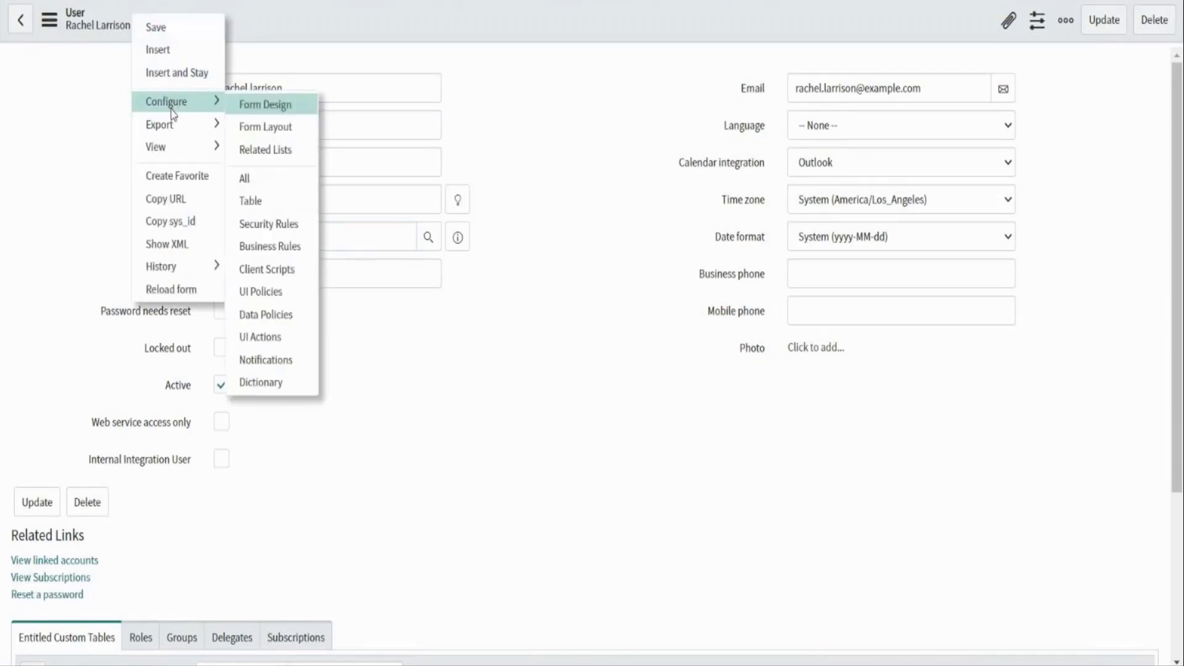
{"action": "left_click", "coordinate": [282, 132]}
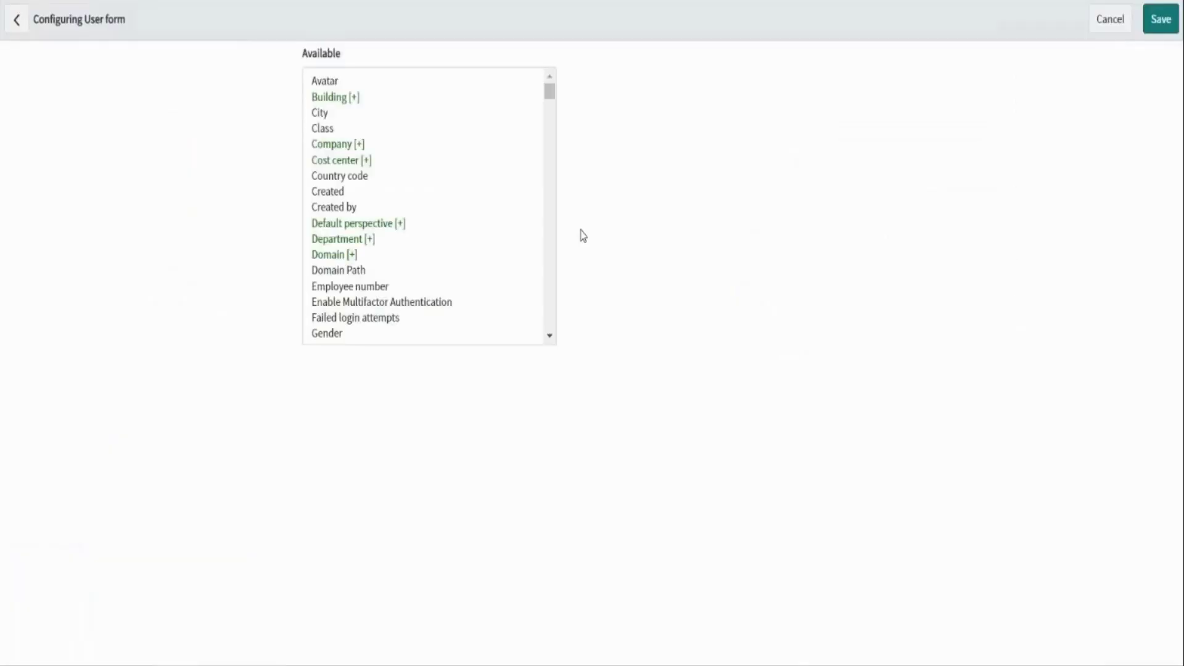
Look through the available User form fields, including the entries starting with "user", and return to the start of the list
{"action": "scroll", "coordinate": [430, 268], "scroll_direction": "down", "scroll_amount": 2}
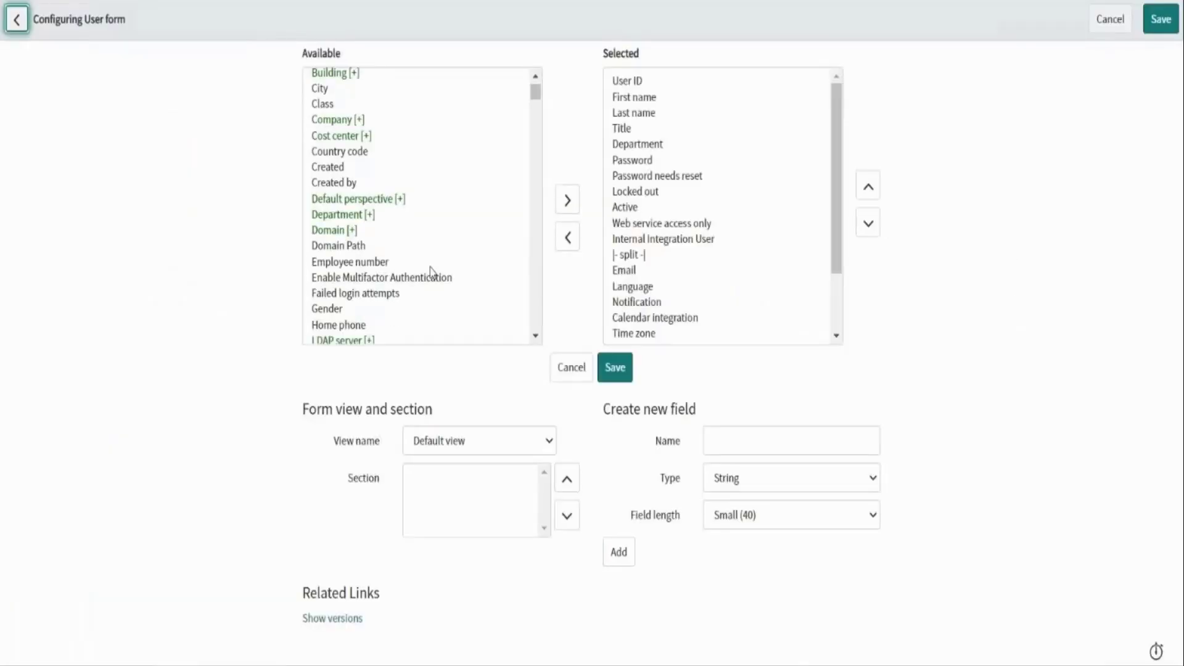
{"action": "scroll", "coordinate": [431, 267], "scroll_direction": "up", "scroll_amount": 2}
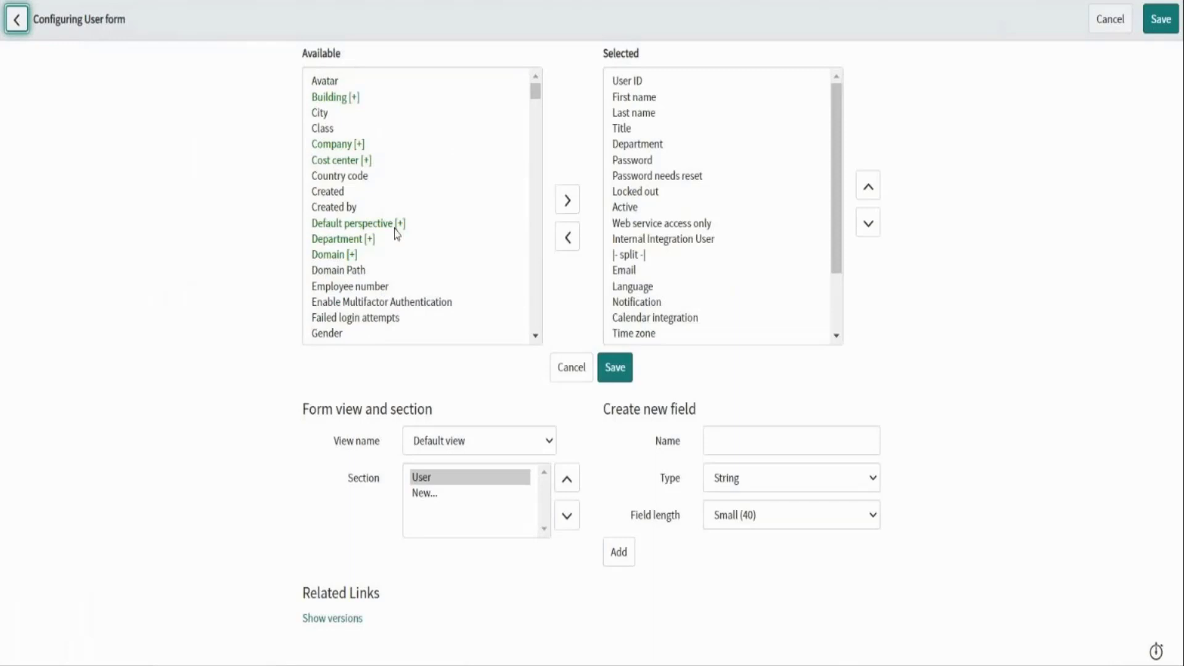
{"action": "scroll", "coordinate": [395, 233], "scroll_direction": "down", "scroll_amount": 15}
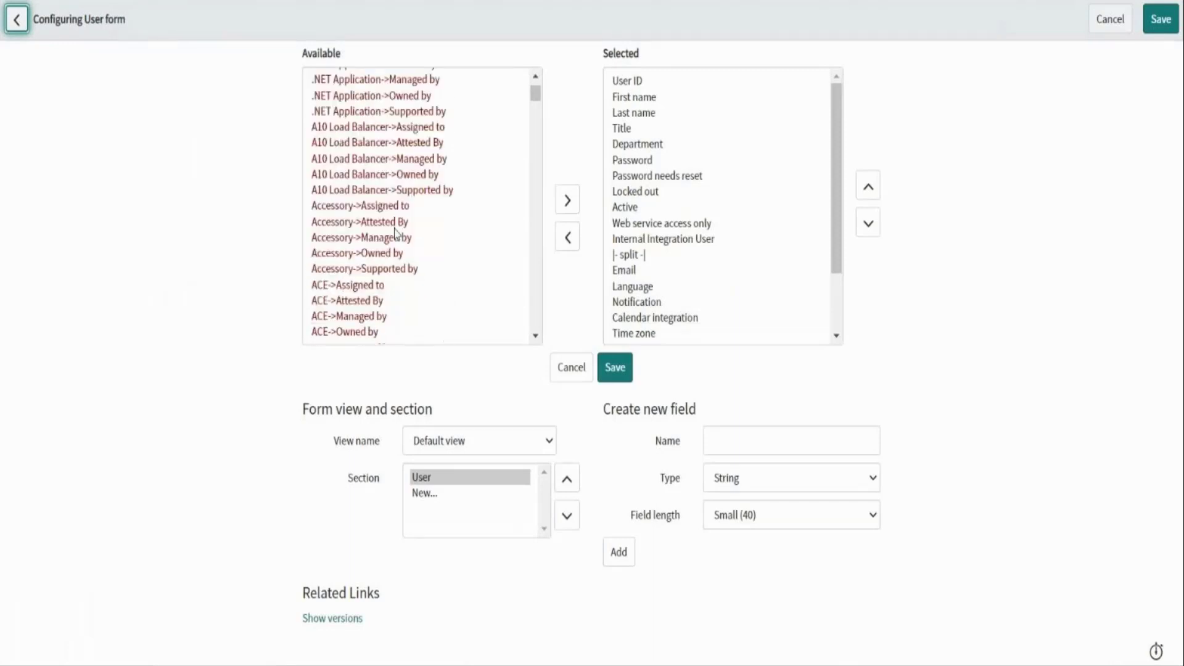
{"action": "scroll", "coordinate": [395, 233], "scroll_direction": "up", "scroll_amount": 8}
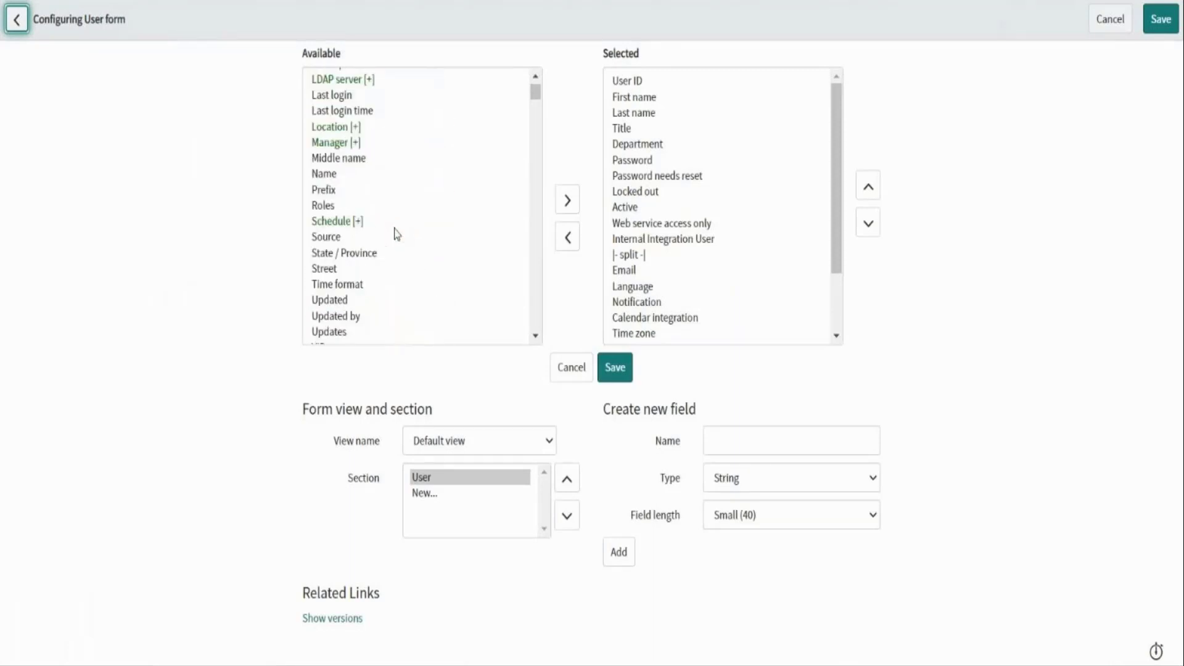
{"action": "scroll", "coordinate": [396, 233], "scroll_direction": "up", "scroll_amount": 2}
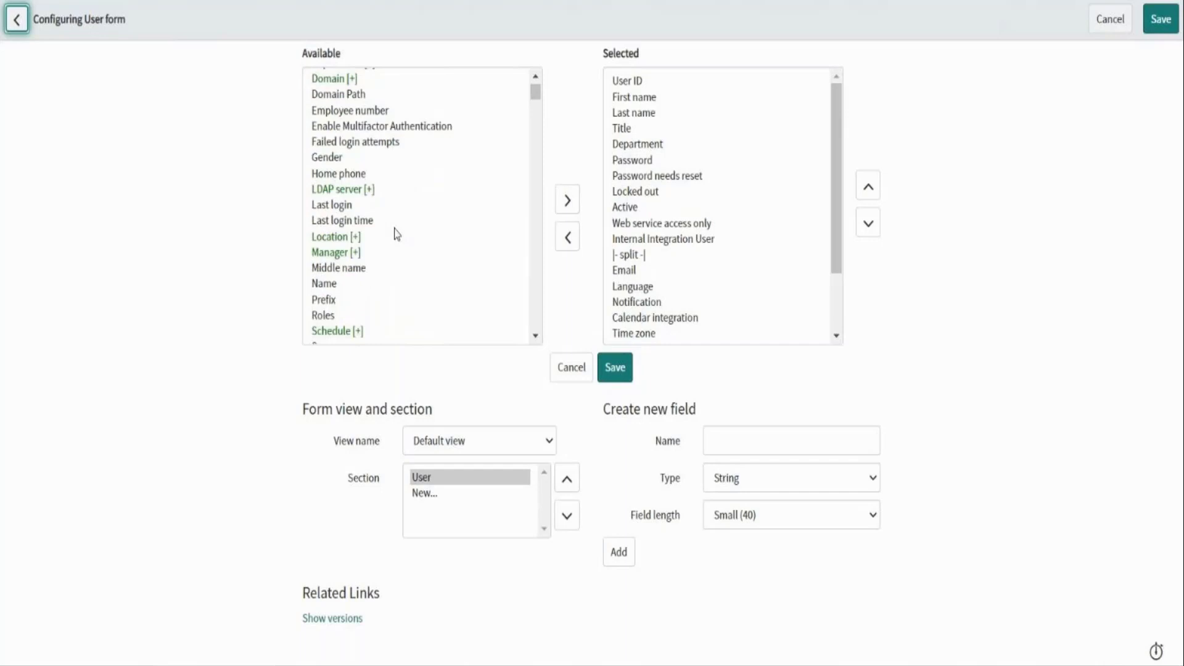
{"action": "scroll", "coordinate": [396, 234], "scroll_direction": "up", "scroll_amount": 3}
{"action": "scroll", "coordinate": [396, 234], "scroll_direction": "down", "scroll_amount": 10}
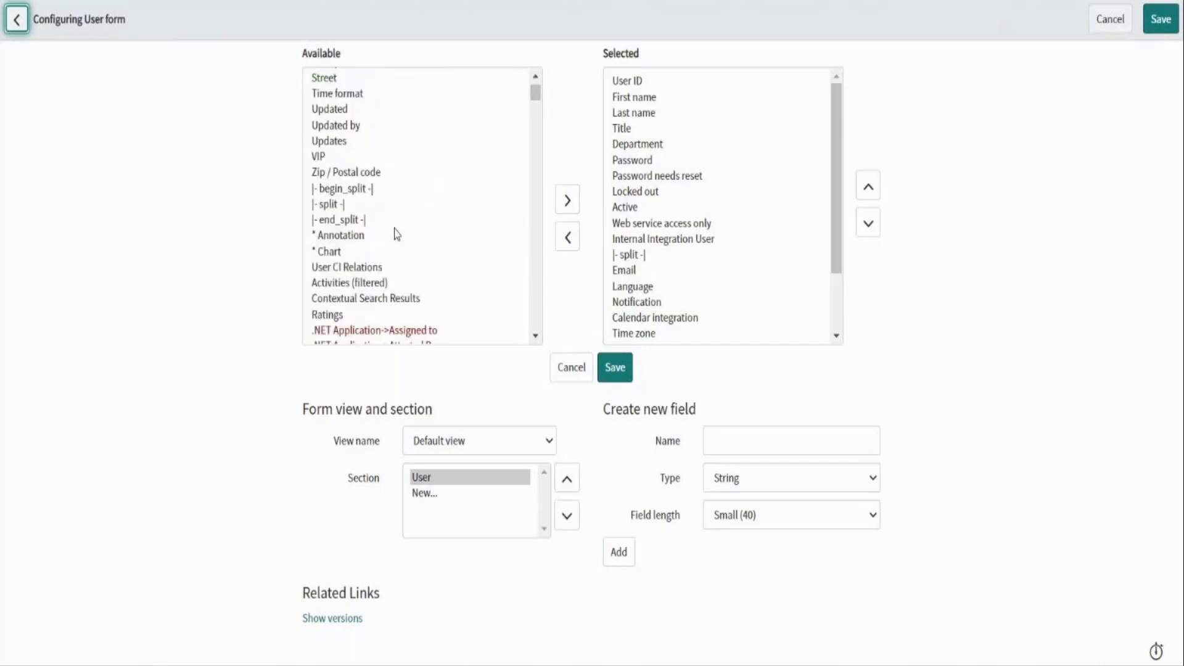
{"action": "scroll", "coordinate": [396, 233], "scroll_direction": "down", "scroll_amount": 15}
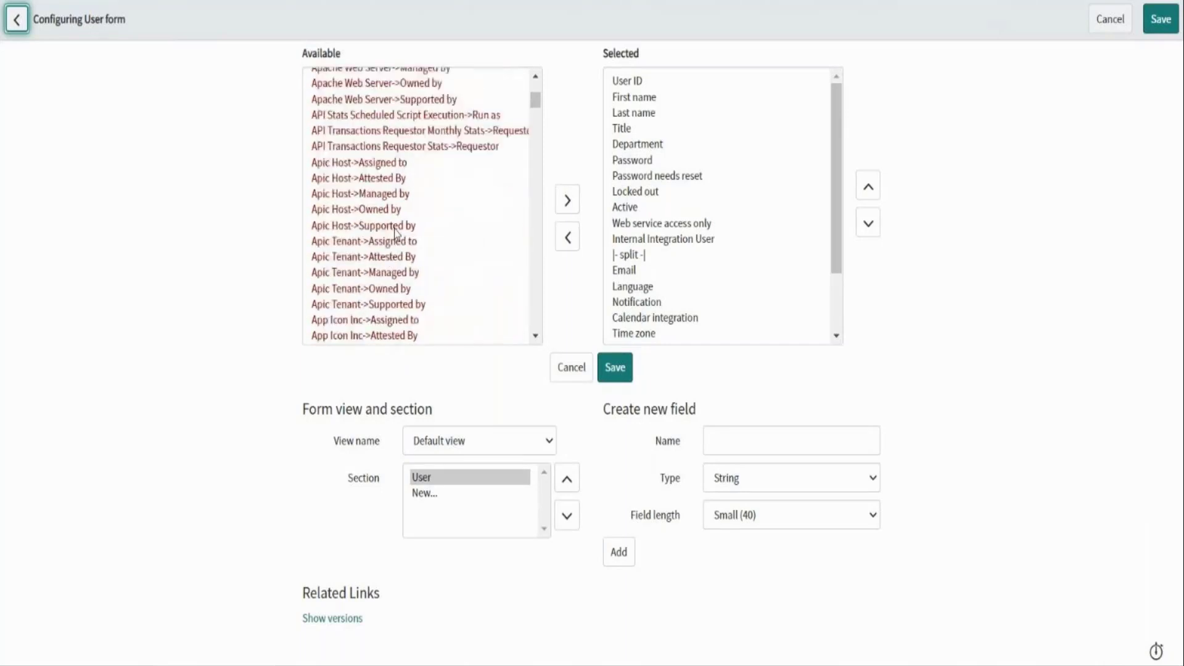
{"action": "scroll", "coordinate": [397, 233], "scroll_direction": "down", "scroll_amount": 12}
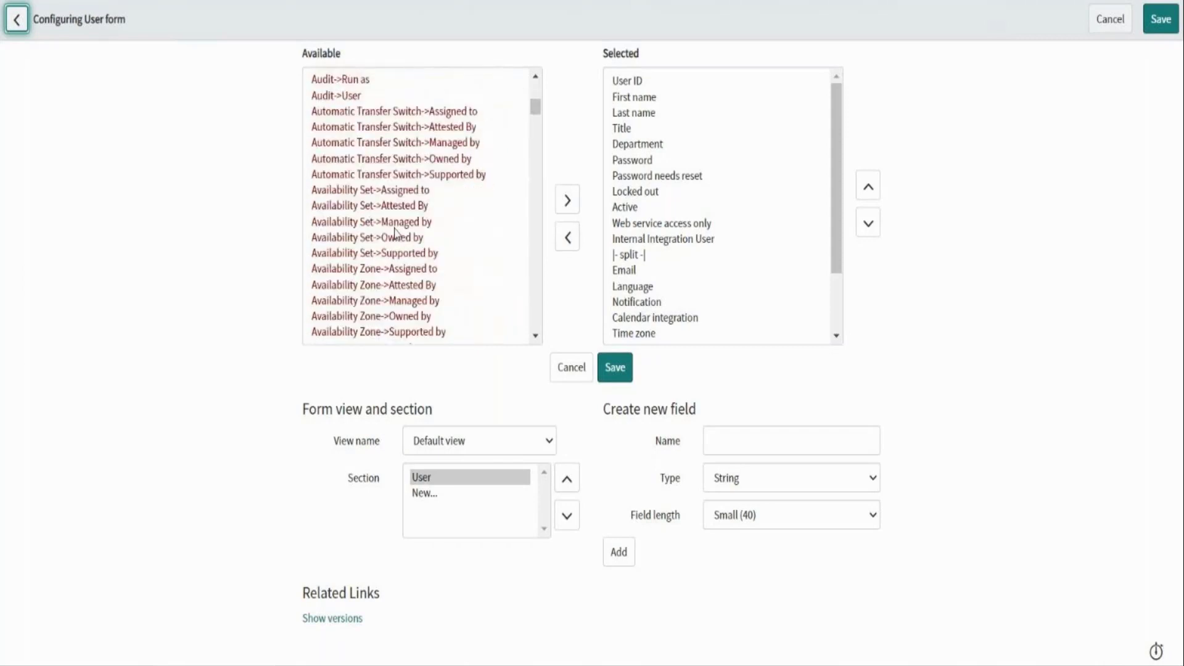
{"action": "left_click", "coordinate": [368, 239]}
{"action": "type", "text": "user"}
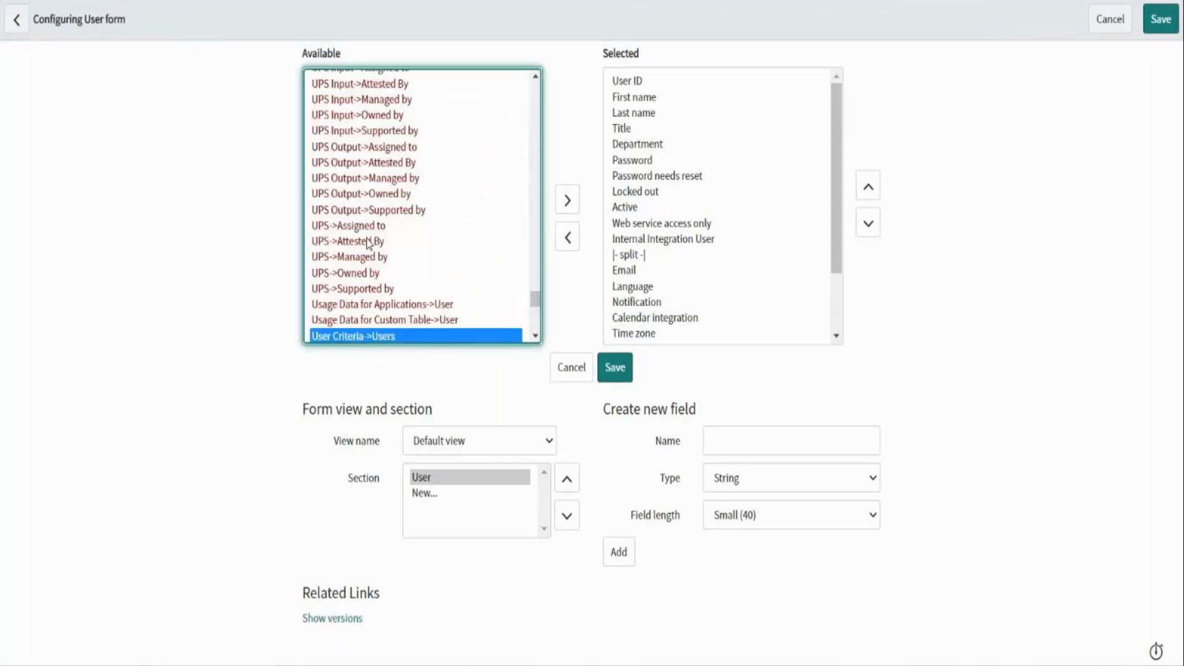
{"action": "left_click_drag", "start_coordinate": [534, 302], "coordinate": [545, 13]}
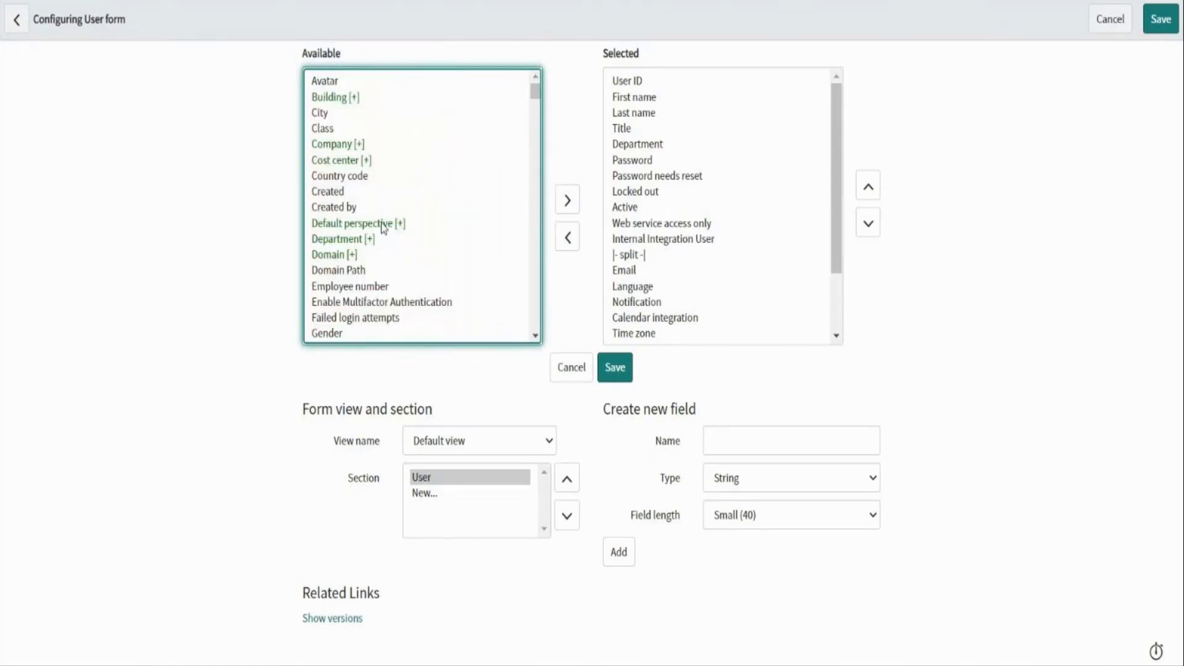
Select the Manager reference field among the available User form fields
{"action": "scroll", "coordinate": [383, 227], "scroll_direction": "down", "scroll_amount": 2}
{"action": "scroll", "coordinate": [383, 227], "scroll_direction": "down", "scroll_amount": 3}
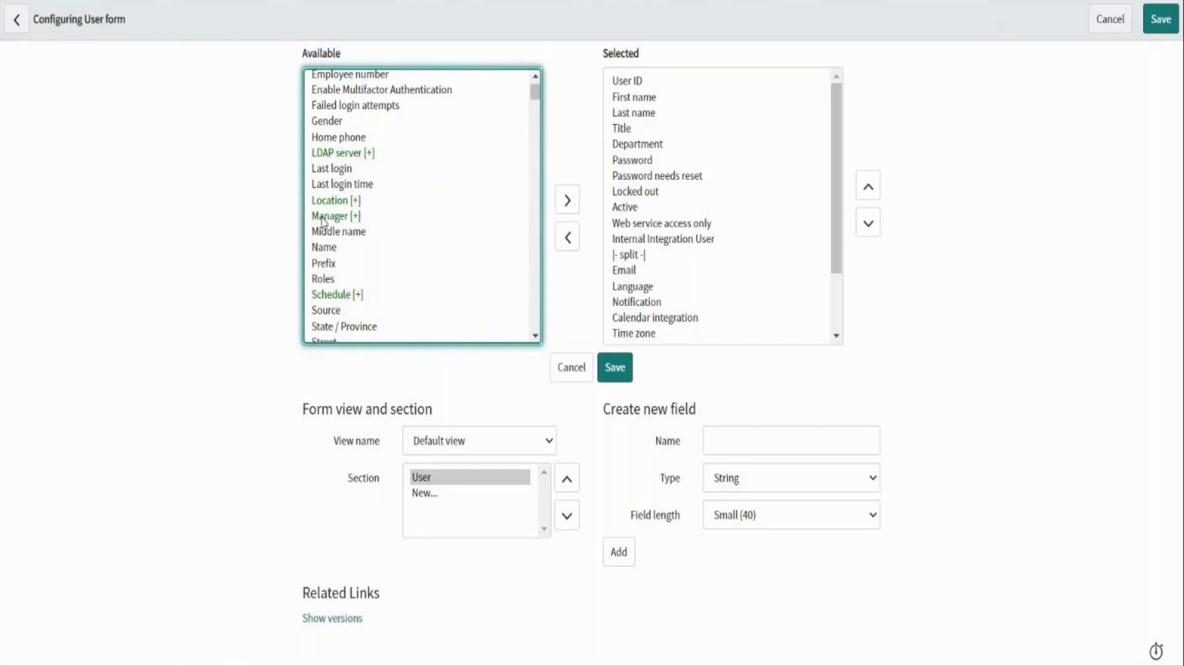
{"action": "left_click", "coordinate": [322, 217]}
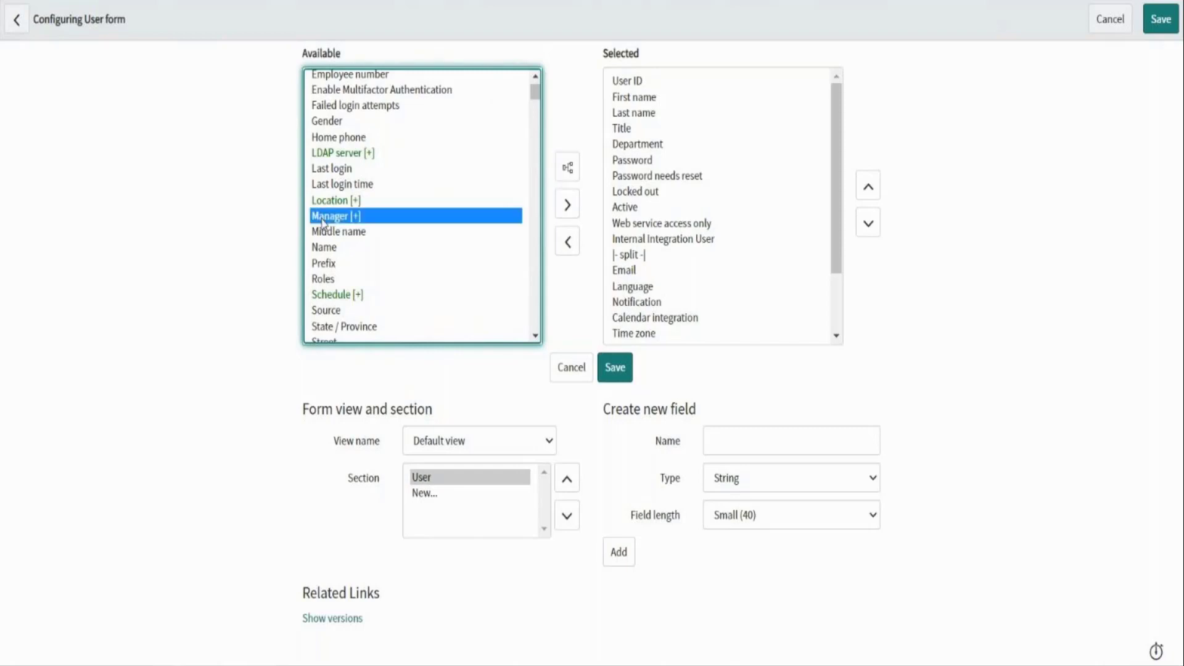
Return to the requestor's user record and open the department record from the Department reference
{"action": "left_click", "coordinate": [157, 235]}
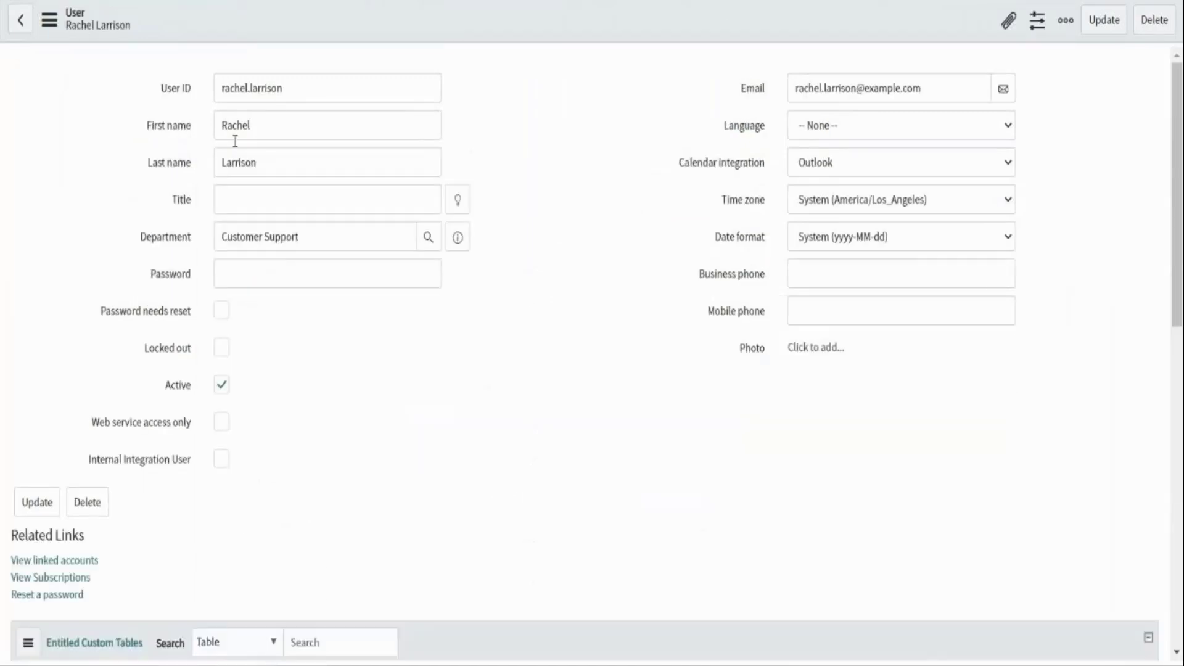
{"action": "left_click_drag", "start_coordinate": [299, 237], "coordinate": [209, 240]}
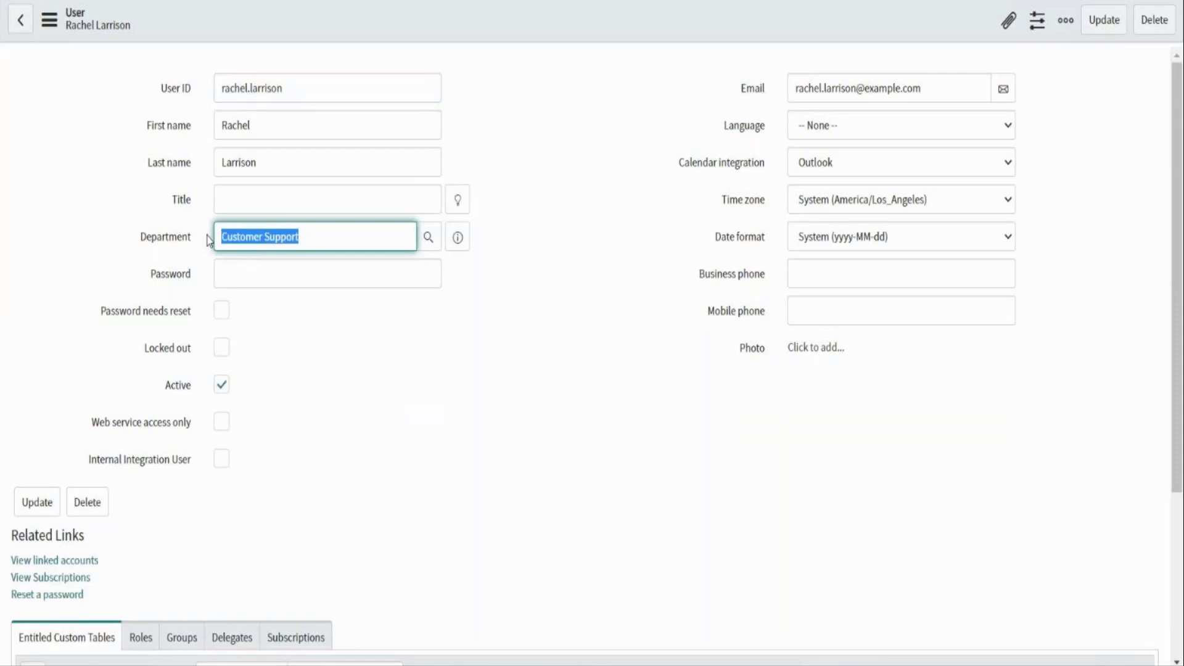
{"action": "left_click", "coordinate": [458, 244]}
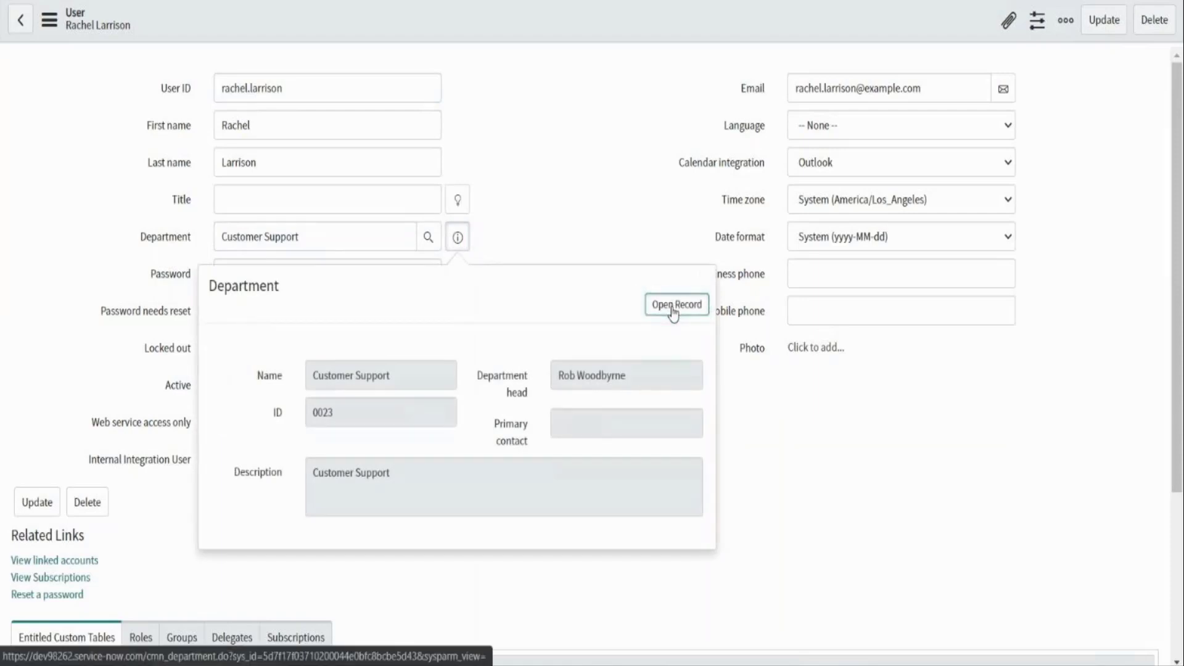
{"action": "left_click", "coordinate": [673, 313]}
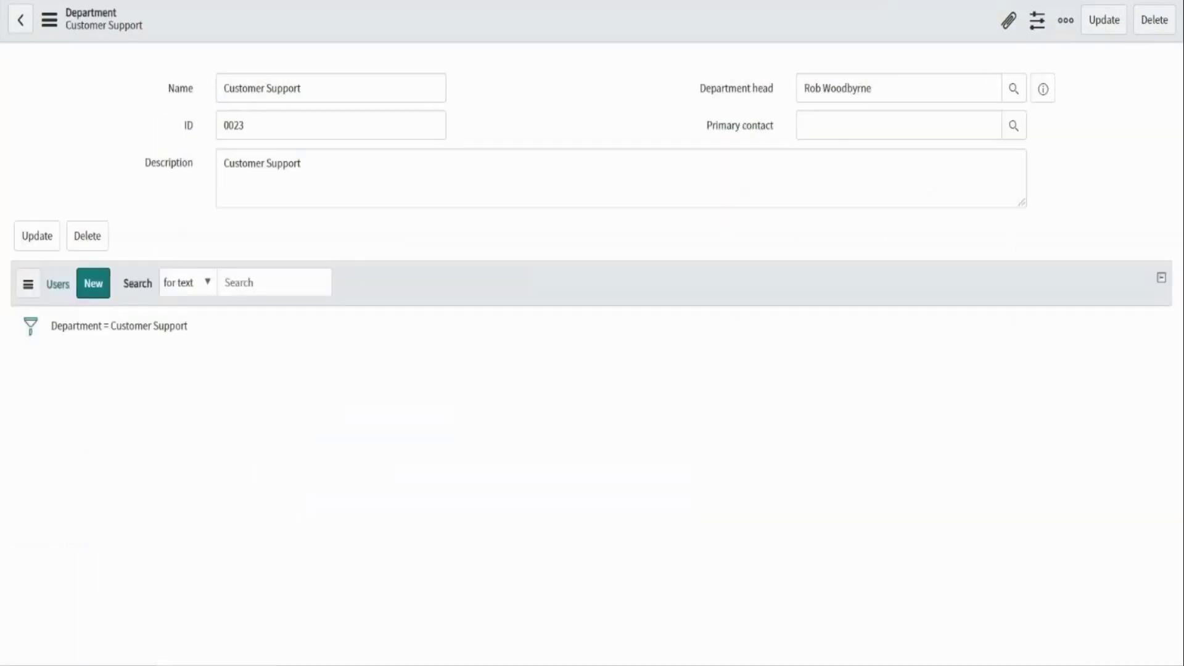
Examine the department record's Description, Name, Department head and Primary contact fields
{"action": "left_click_drag", "start_coordinate": [377, 161], "coordinate": [215, 161]}
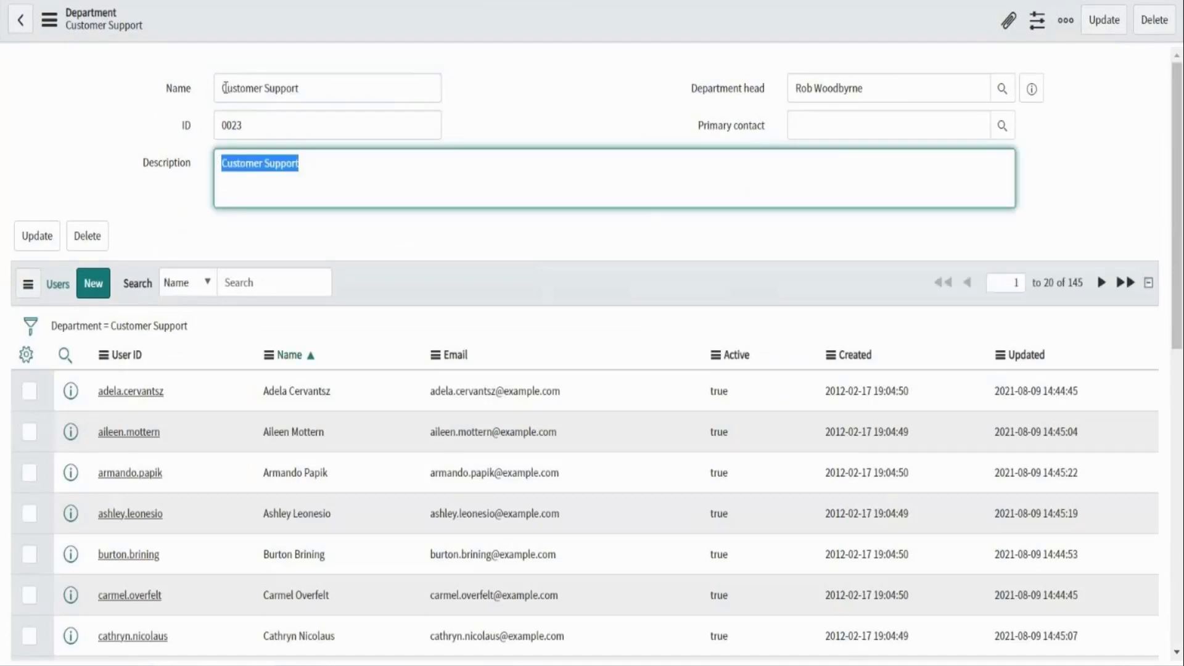
{"action": "left_click_drag", "start_coordinate": [224, 88], "coordinate": [317, 91]}
{"action": "key", "text": "Tab"}
{"action": "key", "text": "Tab"}
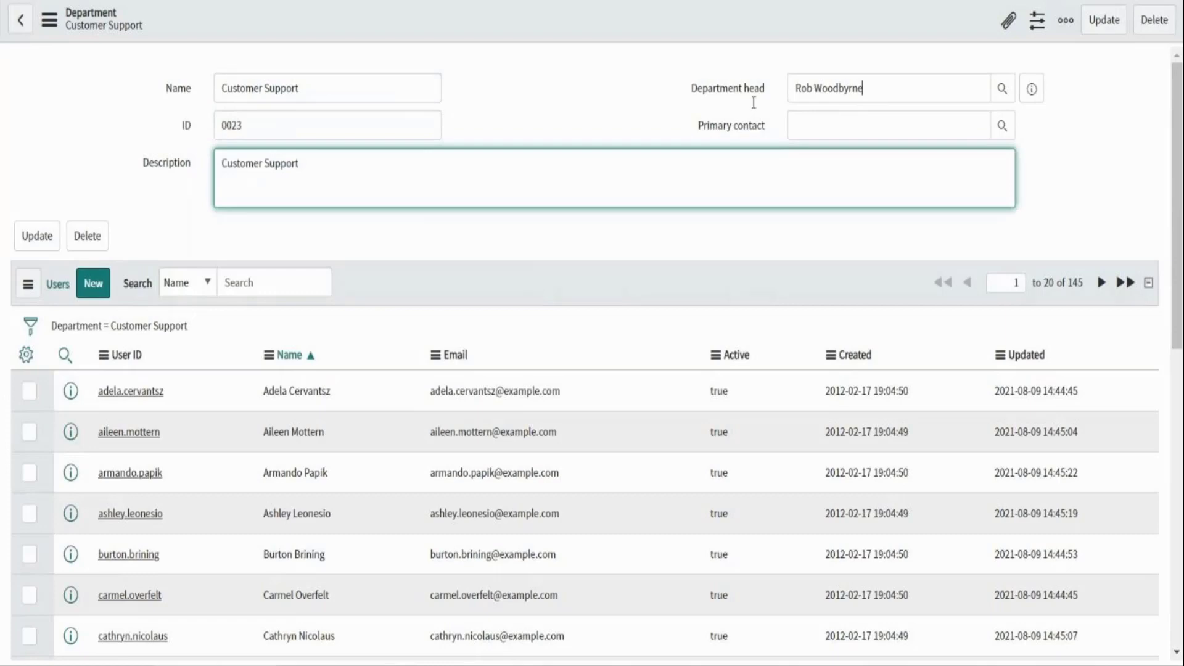
{"action": "key", "text": "Tab"}
{"action": "left_click_drag", "start_coordinate": [695, 125], "coordinate": [772, 134]}
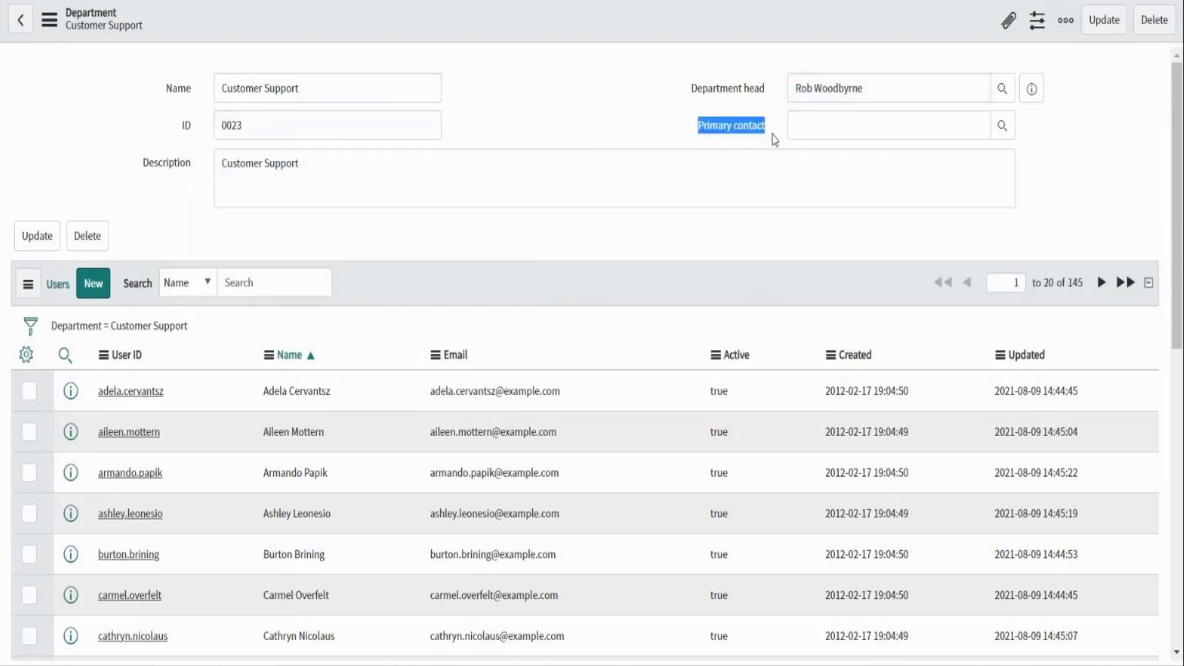
{"action": "left_click", "coordinate": [772, 134]}
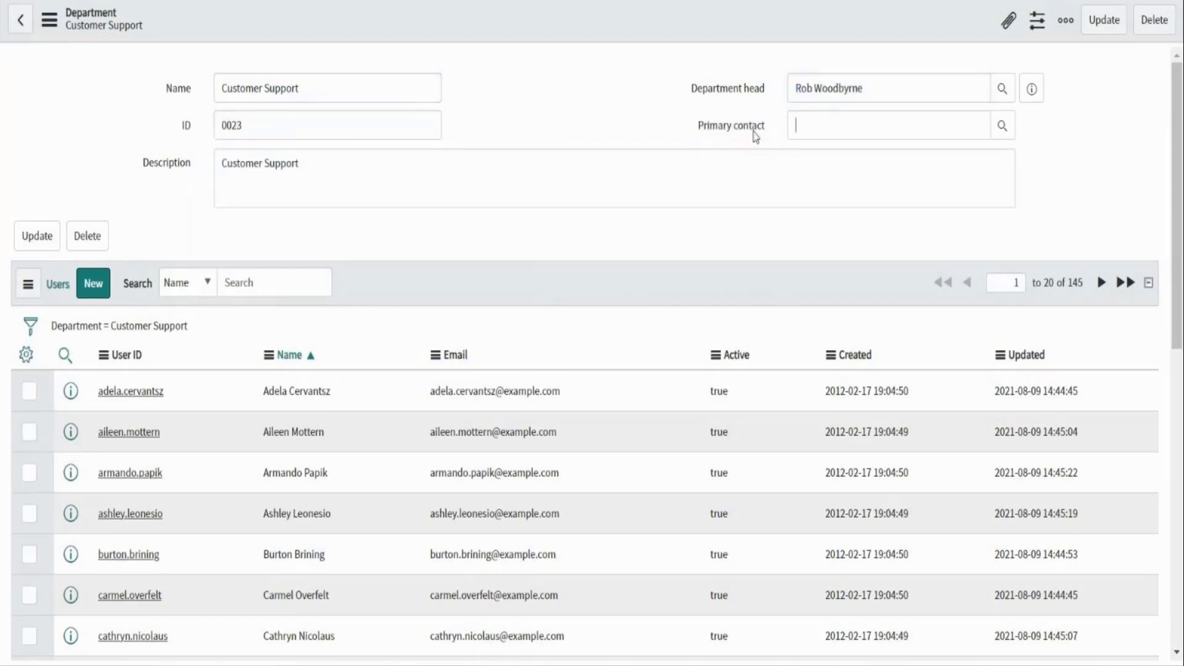
Leave the department record, dismiss the department preview and go back to the User form layout configuration
{"action": "key", "text": "Tab"}
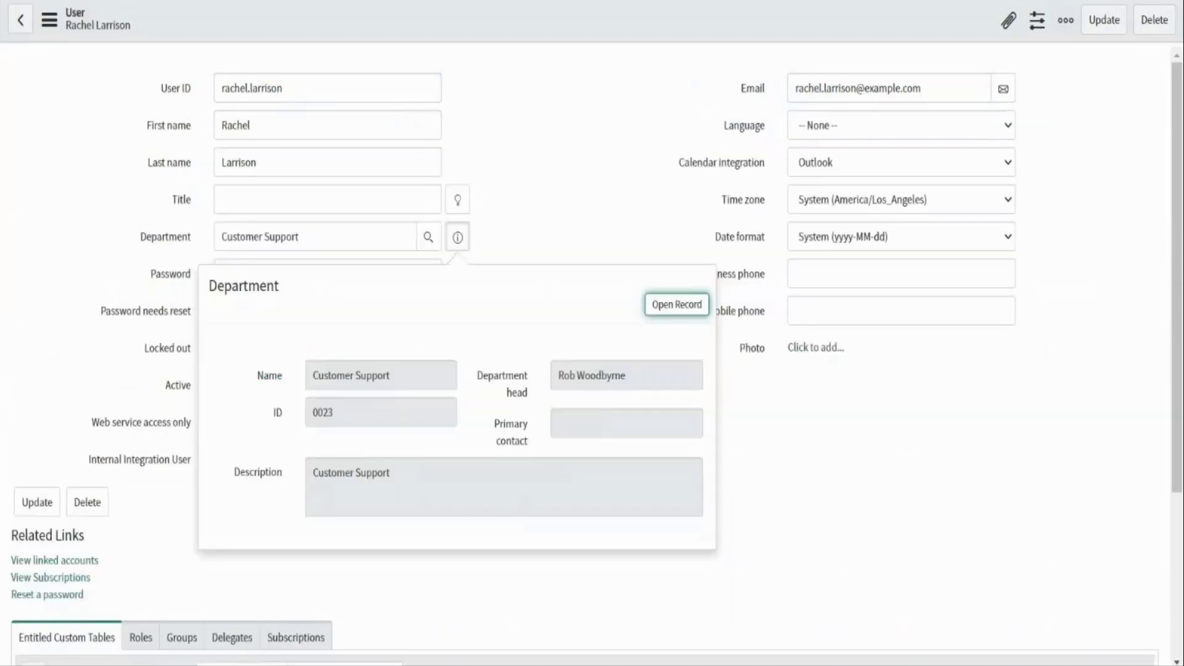
{"action": "key", "text": "Escape"}
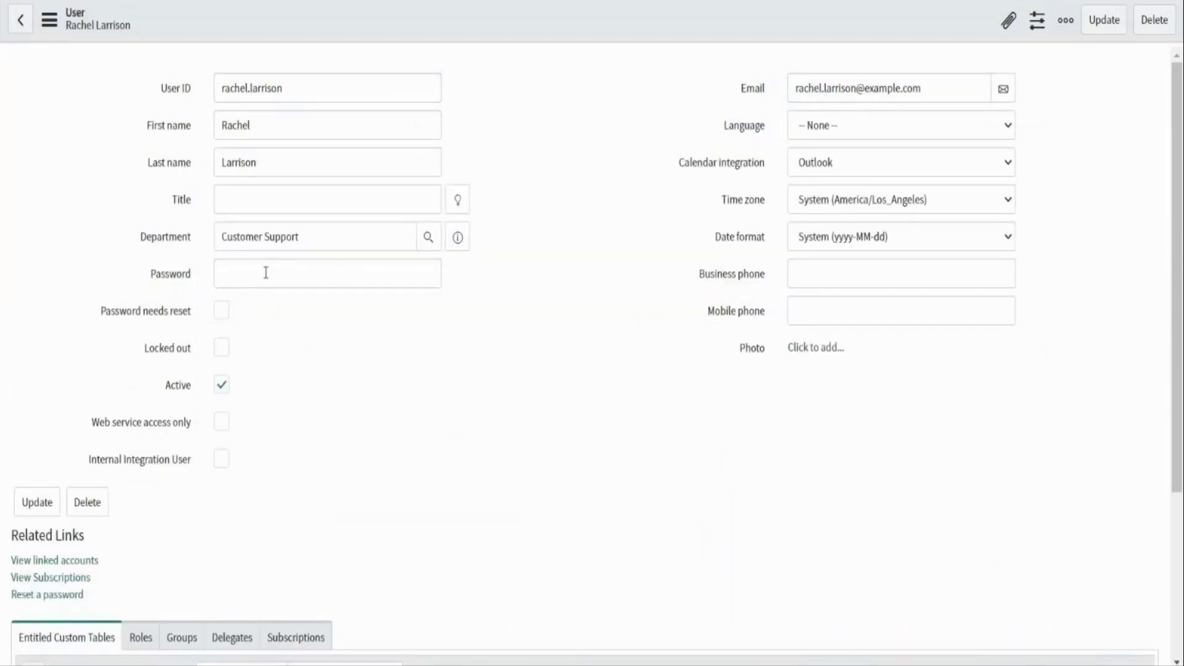
{"action": "left_click", "coordinate": [266, 273]}
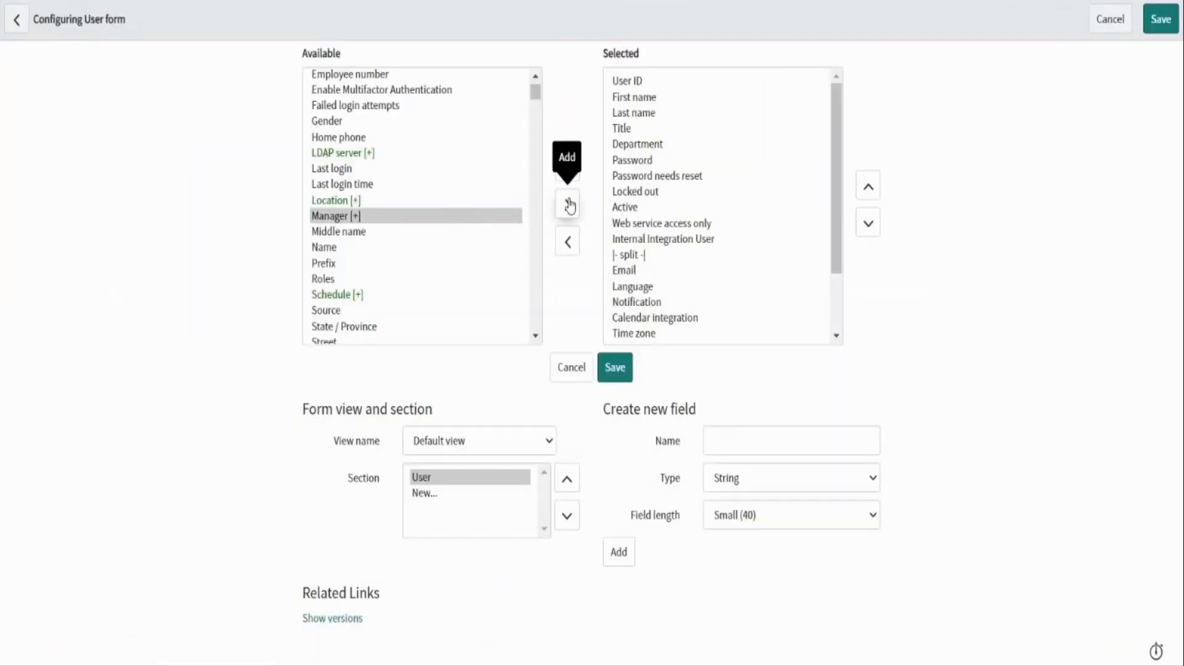
Try adding the Manager field itself to the User form's selected fields, and remove it again
{"action": "left_click", "coordinate": [568, 205]}
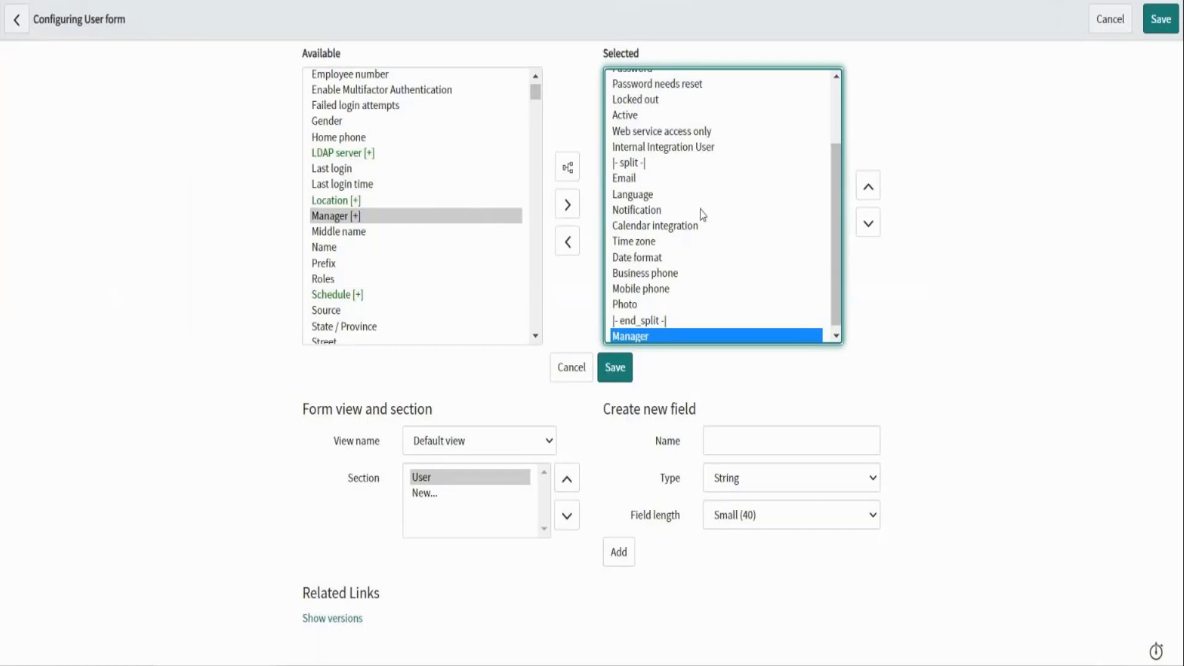
{"action": "left_click", "coordinate": [567, 242]}
{"action": "left_click", "coordinate": [340, 218]}
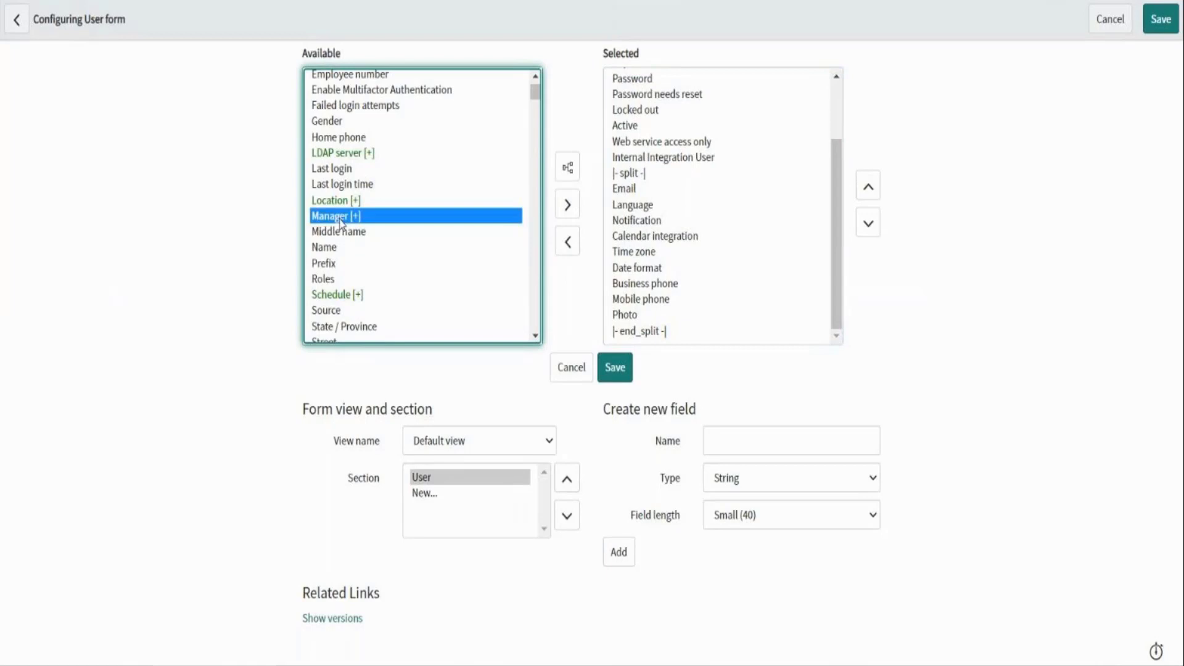
Add the Location field to the end of the User form's selected fields
{"action": "left_click", "coordinate": [340, 204]}
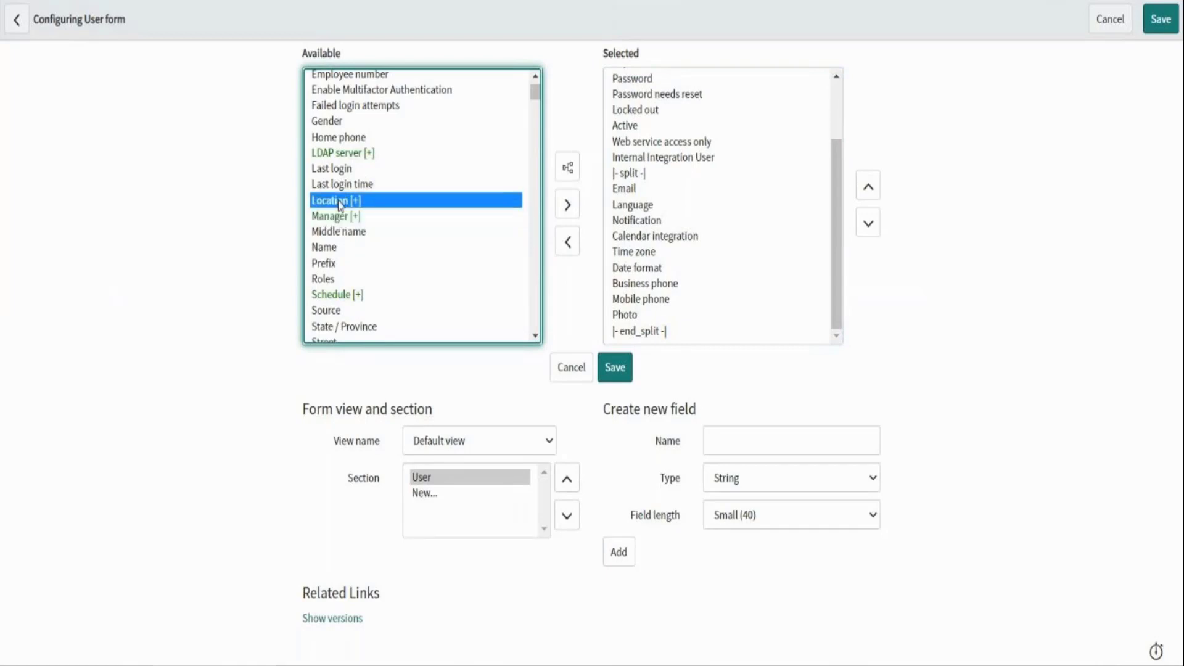
{"action": "left_click", "coordinate": [568, 206]}
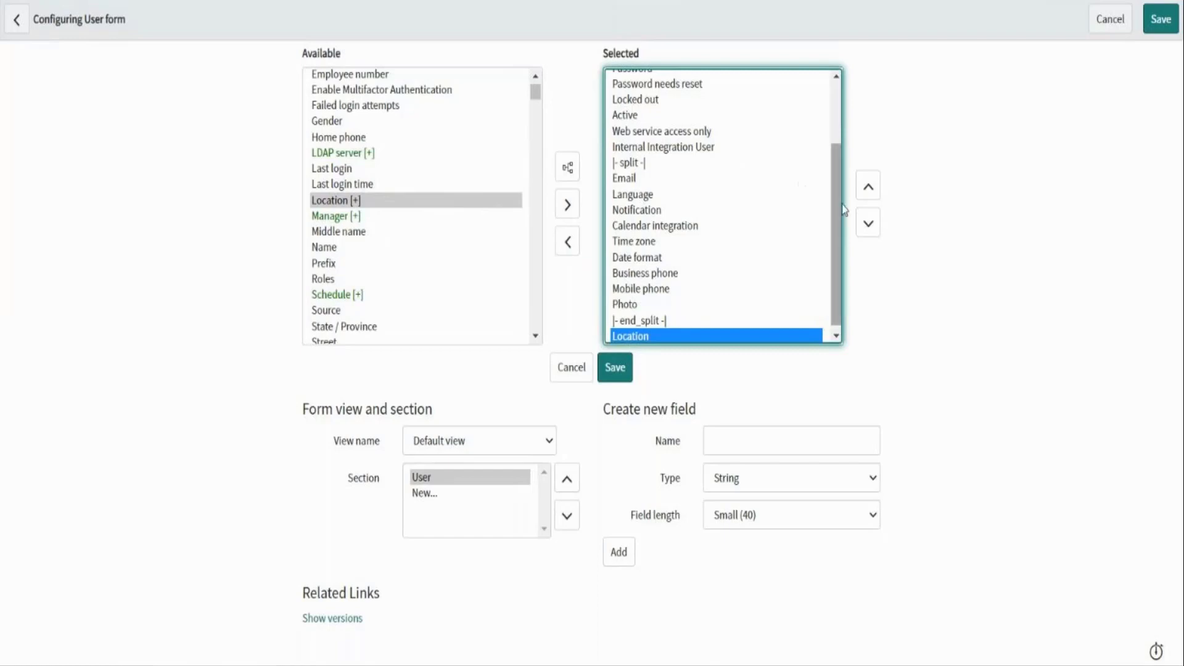
{"action": "scroll", "coordinate": [841, 204], "scroll_direction": "down", "scroll_amount": 1}
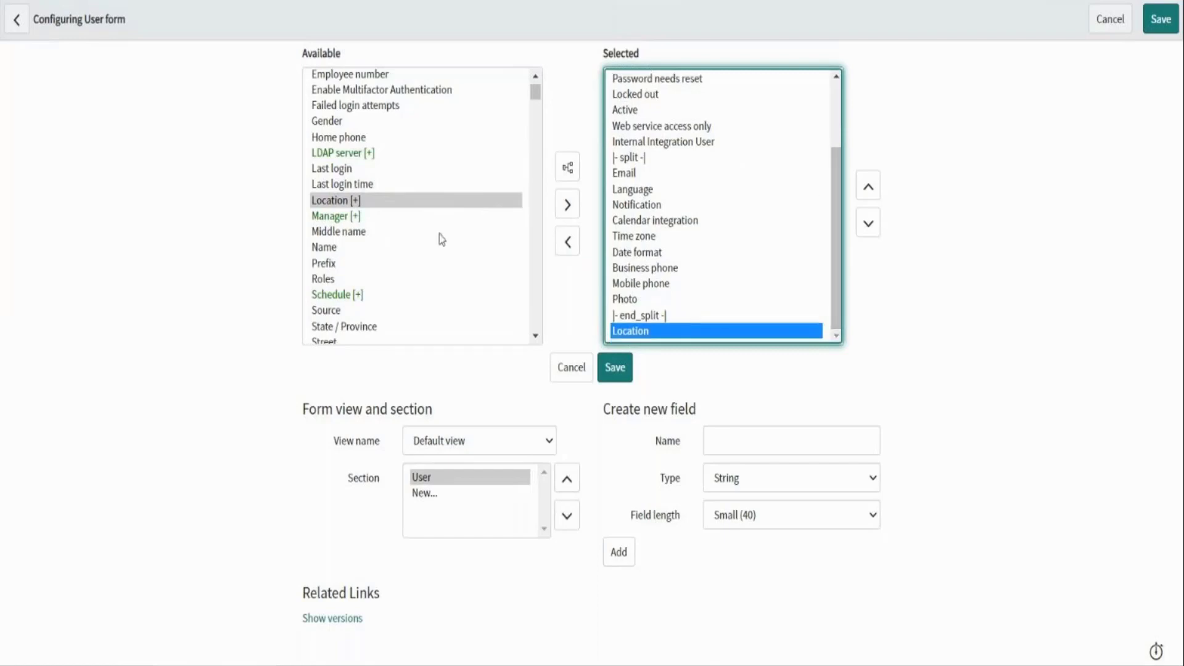
Expand the Manager reference into its user fields and add the manager's Email to the User form's selected fields
{"action": "left_click", "coordinate": [355, 219]}
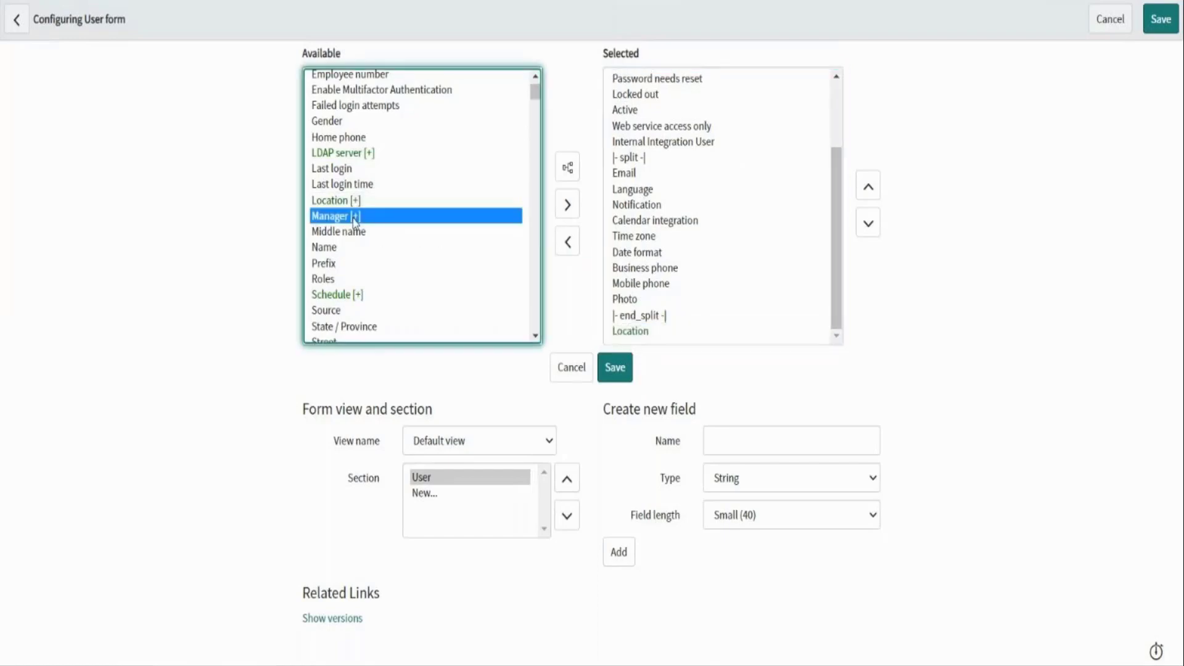
{"action": "left_click", "coordinate": [567, 173]}
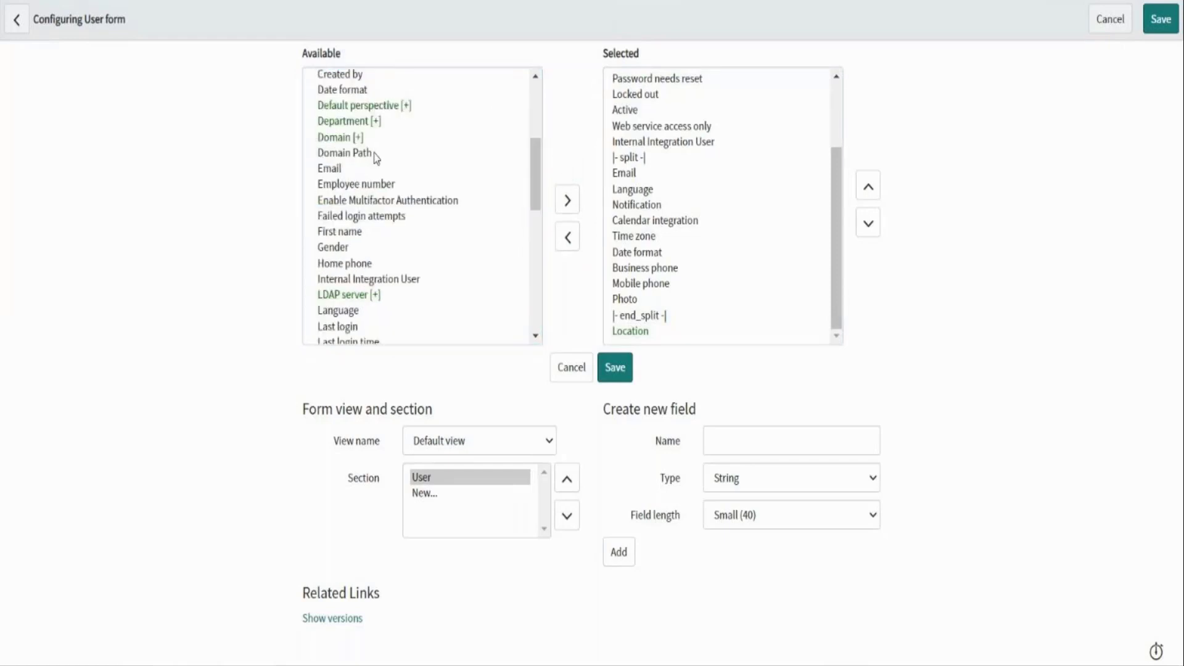
{"action": "scroll", "coordinate": [374, 158], "scroll_direction": "up", "scroll_amount": 5}
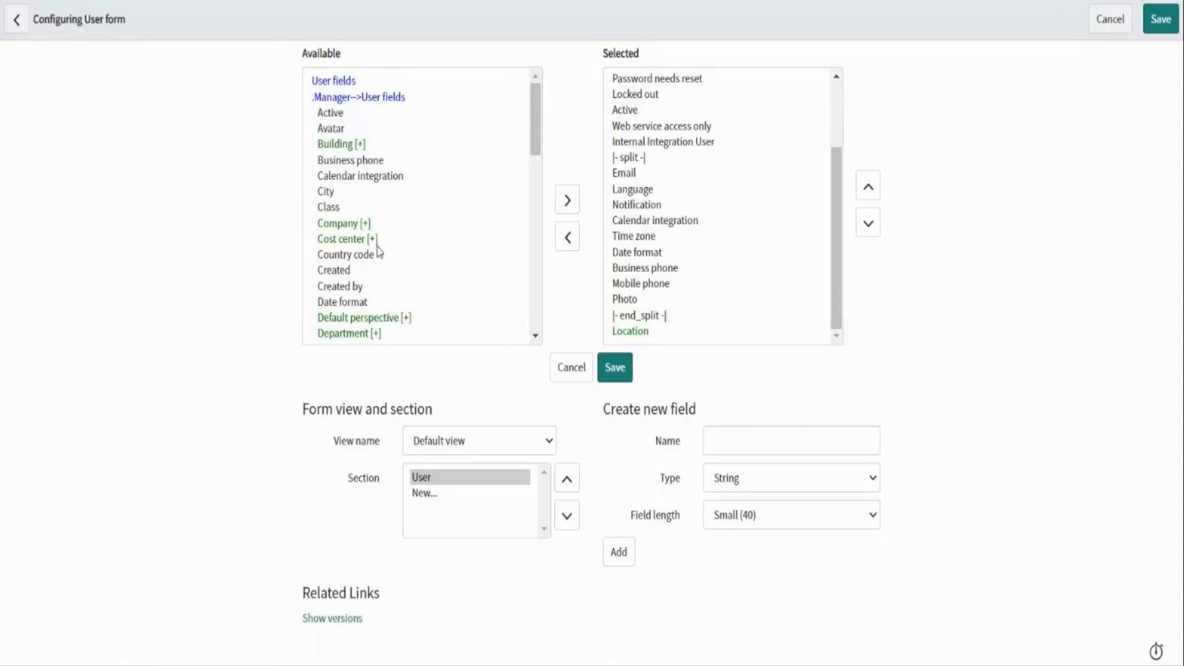
{"action": "scroll", "coordinate": [378, 251], "scroll_direction": "down", "scroll_amount": 3}
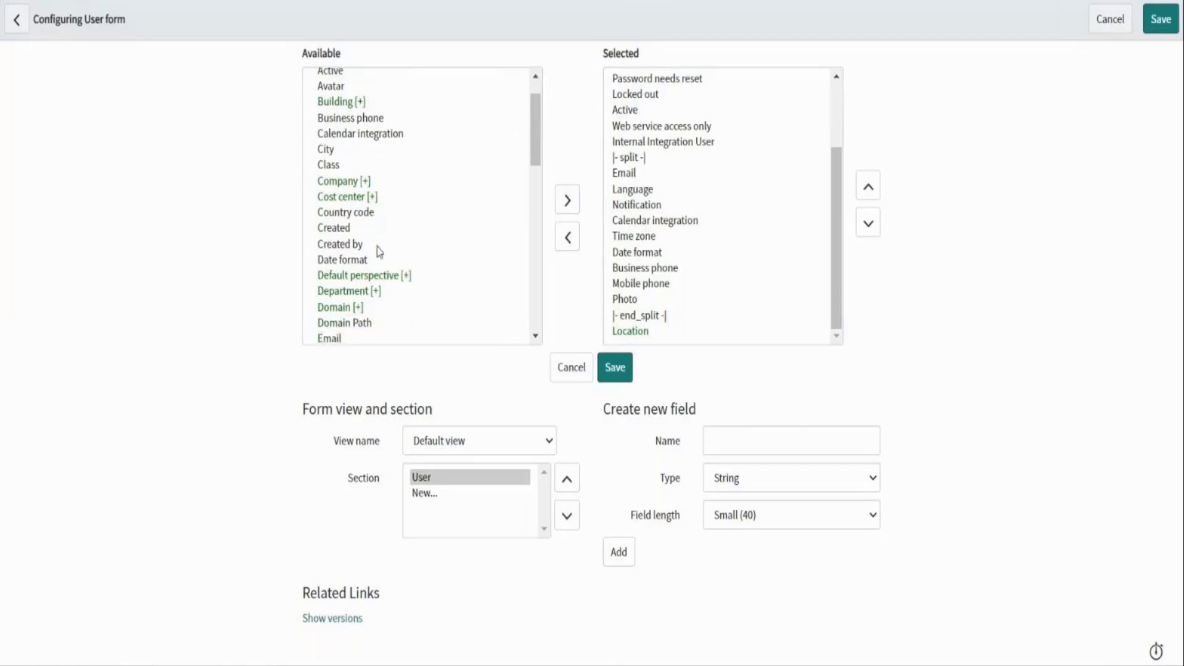
{"action": "left_click", "coordinate": [341, 285]}
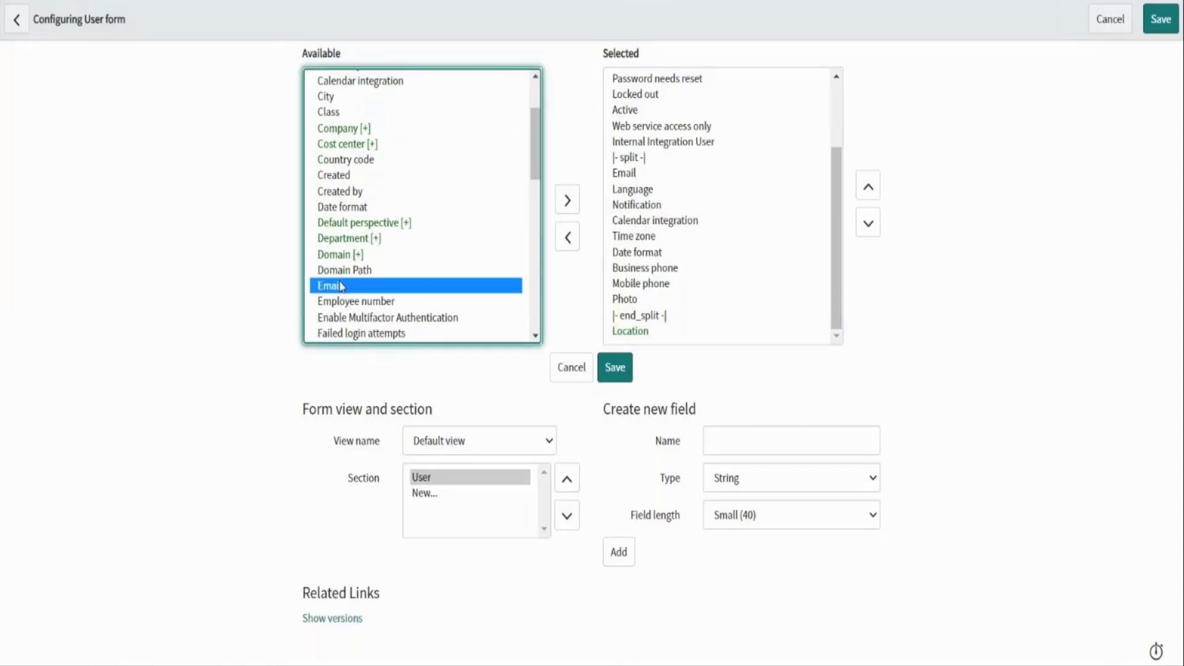
{"action": "left_click", "coordinate": [567, 200]}
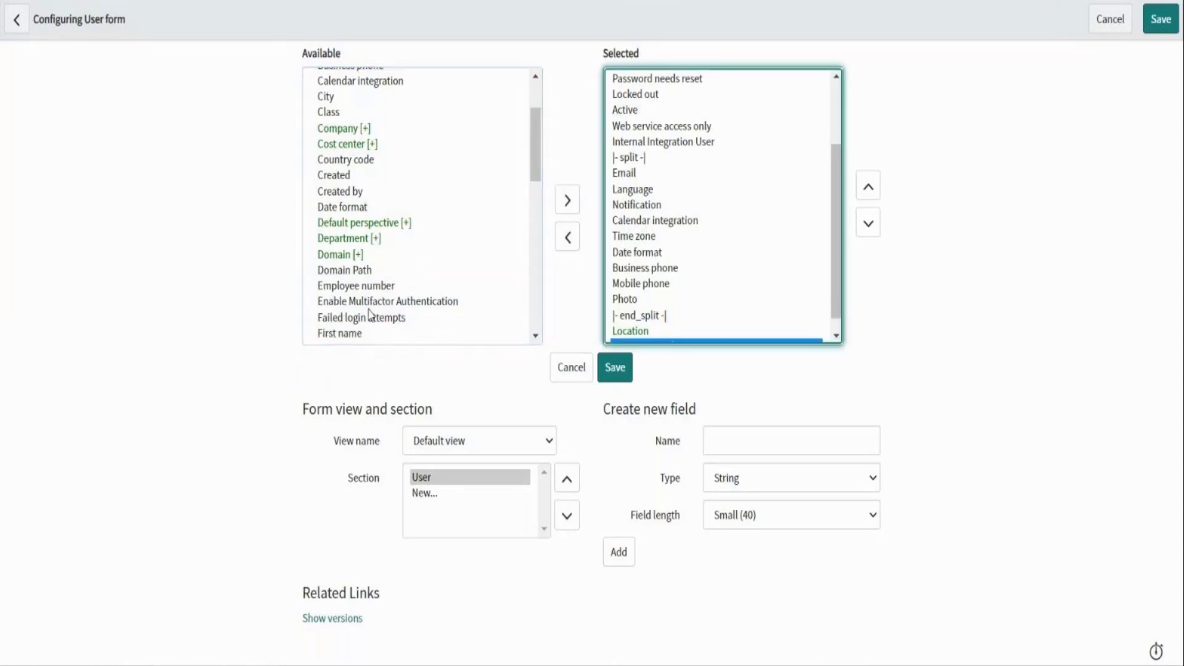
Add the manager's User ID field to the selected fields of the User form
{"action": "scroll", "coordinate": [366, 317], "scroll_direction": "down", "scroll_amount": 1}
{"action": "scroll", "coordinate": [365, 319], "scroll_direction": "down", "scroll_amount": 1}
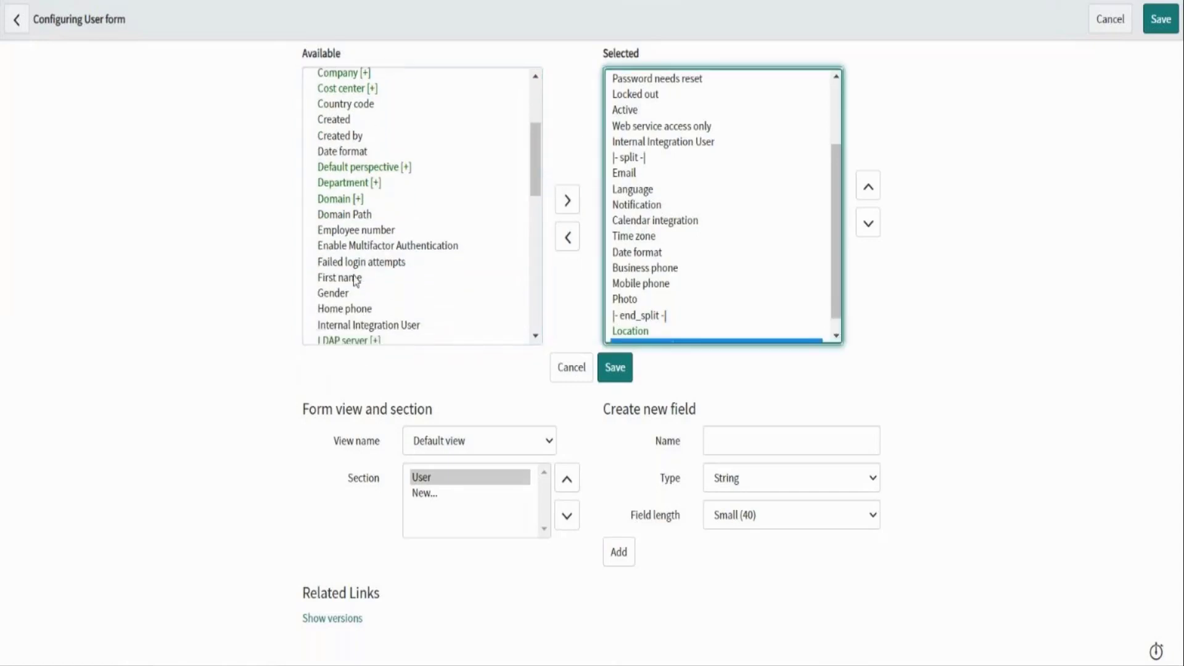
{"action": "scroll", "coordinate": [357, 276], "scroll_direction": "down", "scroll_amount": 1}
{"action": "scroll", "coordinate": [357, 282], "scroll_direction": "up", "scroll_amount": 2}
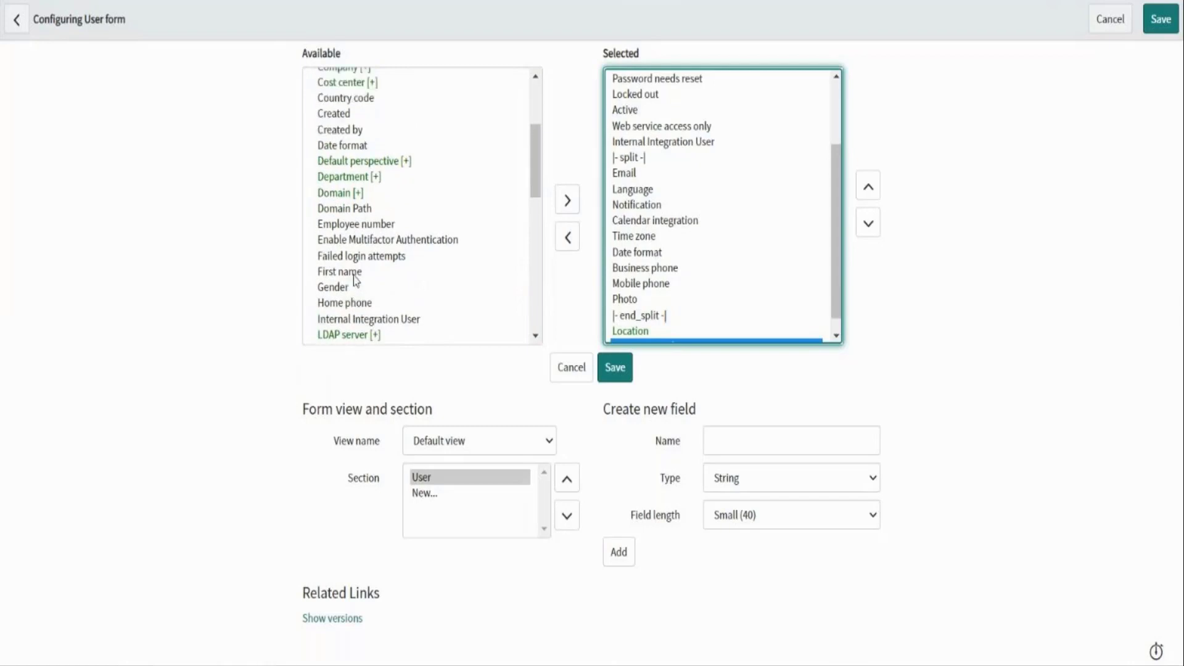
{"action": "scroll", "coordinate": [356, 281], "scroll_direction": "down", "scroll_amount": 6}
{"action": "scroll", "coordinate": [355, 279], "scroll_direction": "down", "scroll_amount": 8}
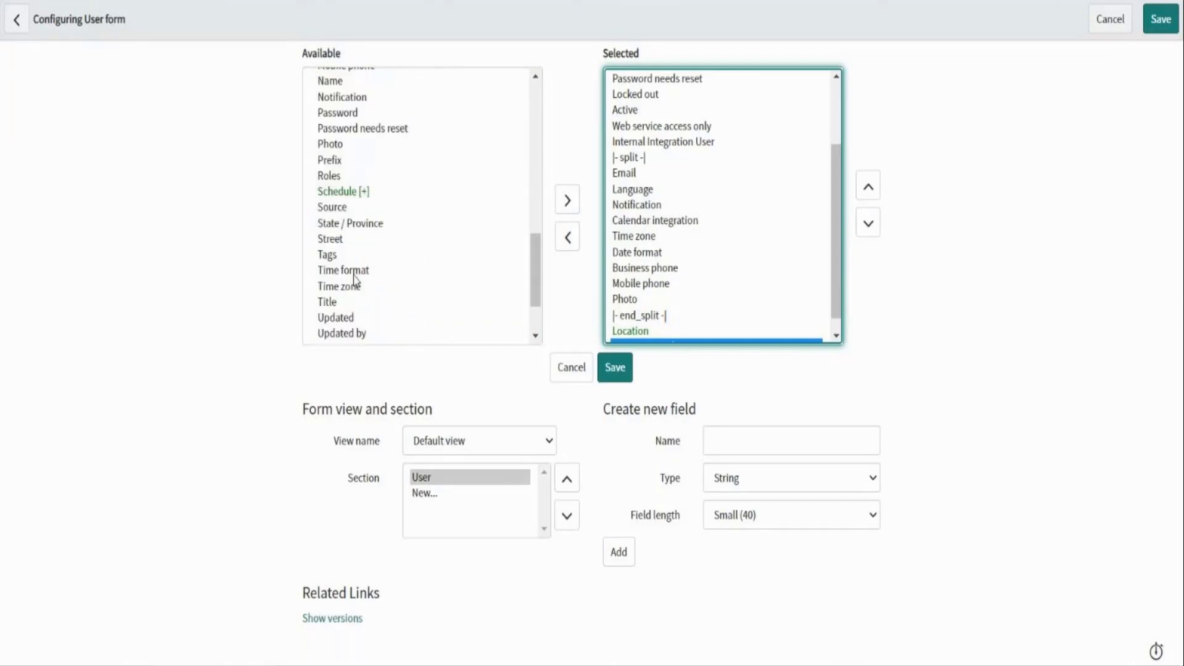
{"action": "left_click", "coordinate": [341, 291]}
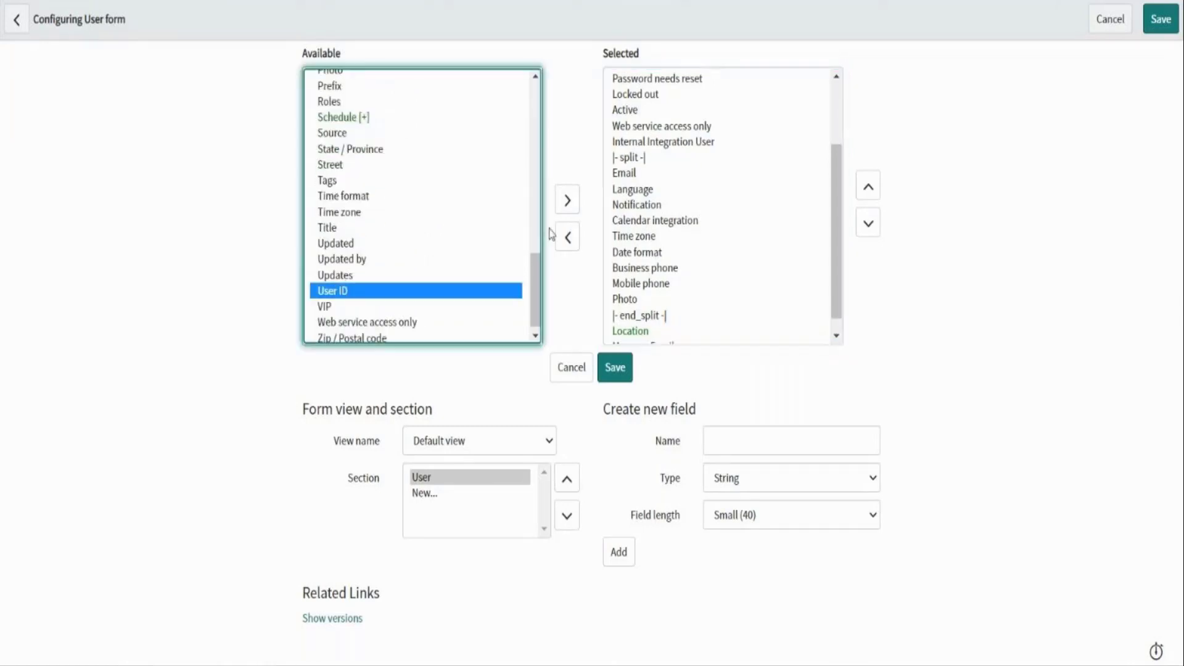
{"action": "left_click", "coordinate": [566, 202]}
{"action": "scroll", "coordinate": [403, 213], "scroll_direction": "up", "scroll_amount": 5}
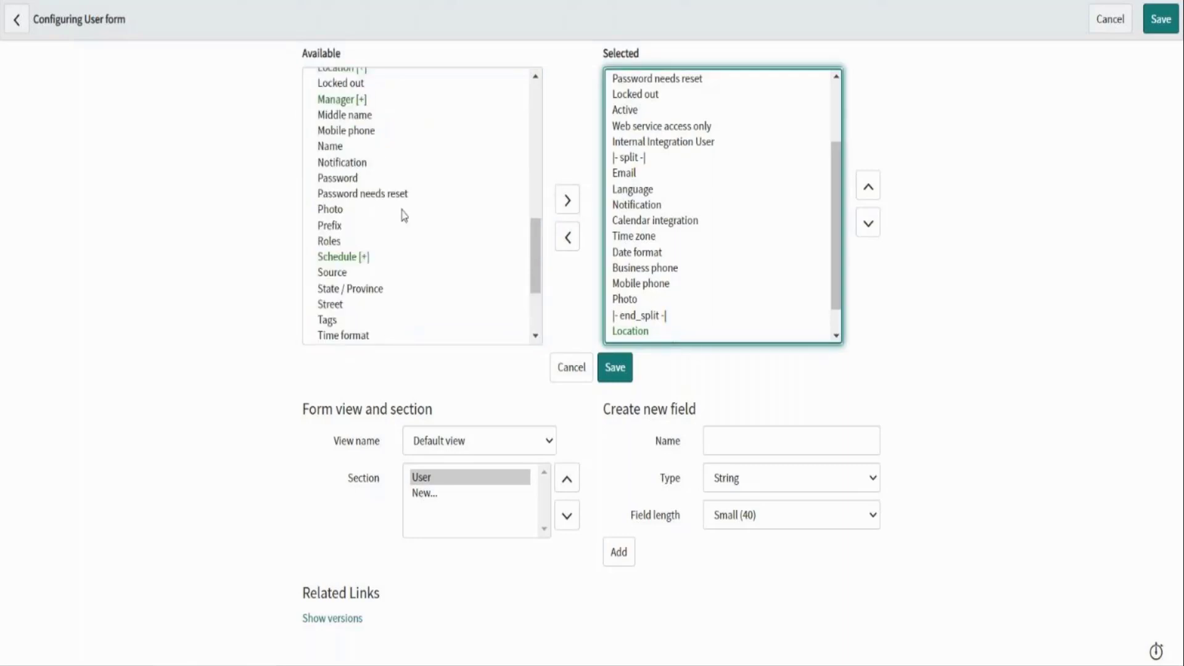
{"action": "scroll", "coordinate": [403, 214], "scroll_direction": "up", "scroll_amount": 5}
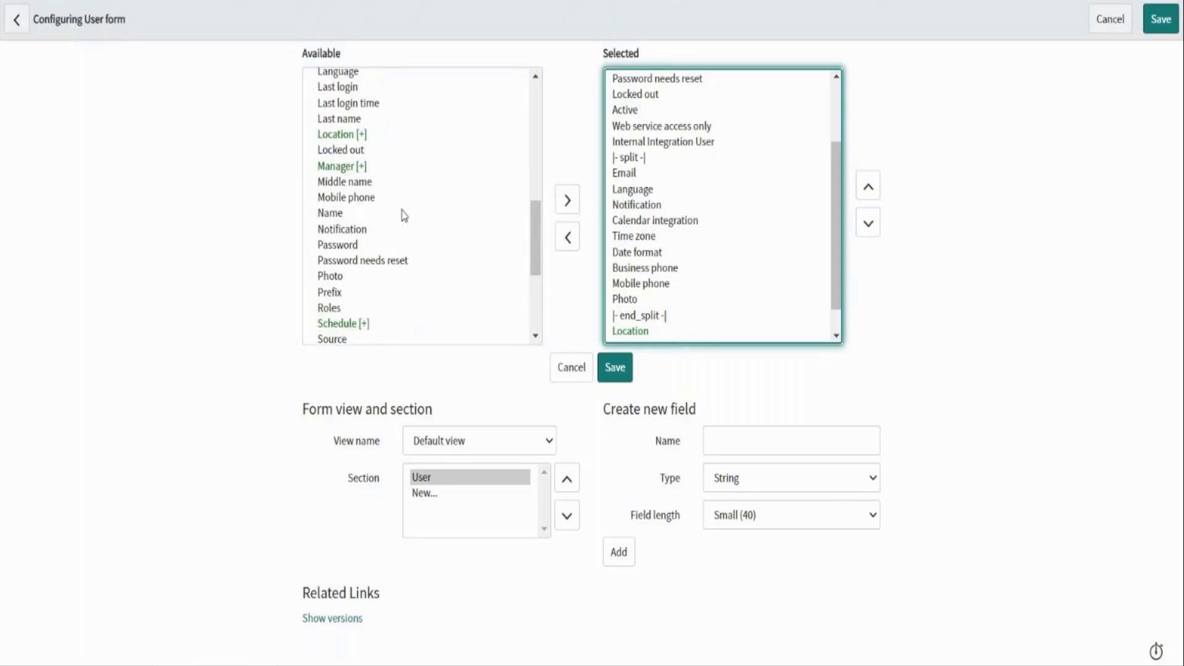
{"action": "scroll", "coordinate": [403, 214], "scroll_direction": "up", "scroll_amount": 2}
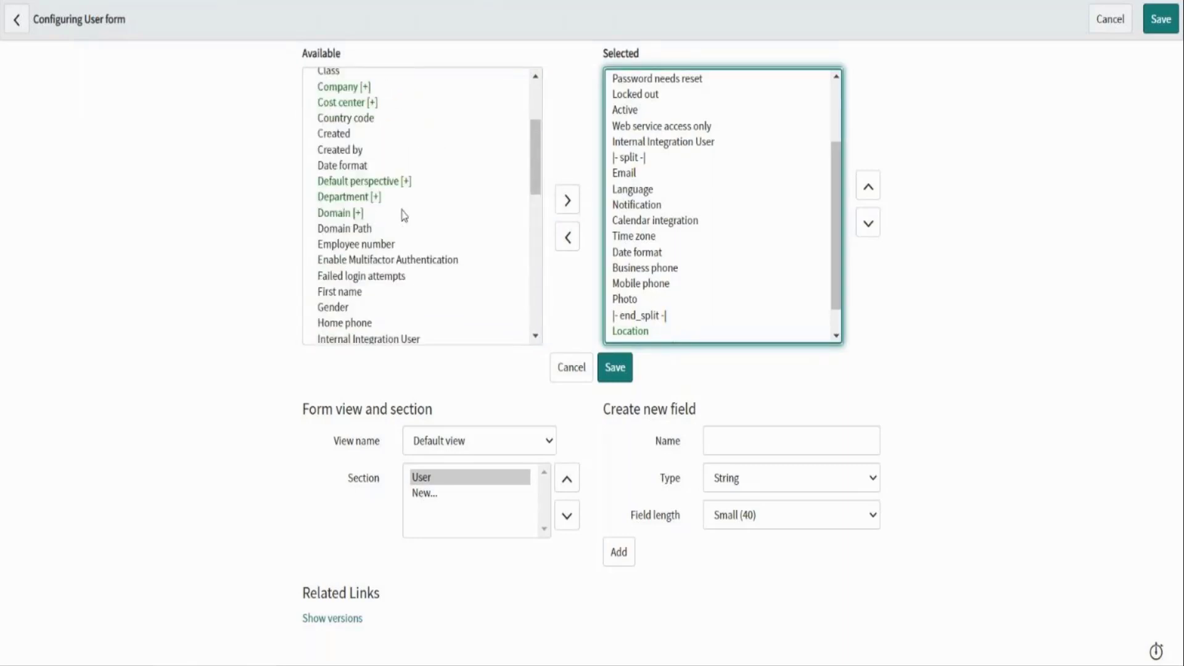
{"action": "scroll", "coordinate": [726, 278], "scroll_direction": "down", "scroll_amount": 1}
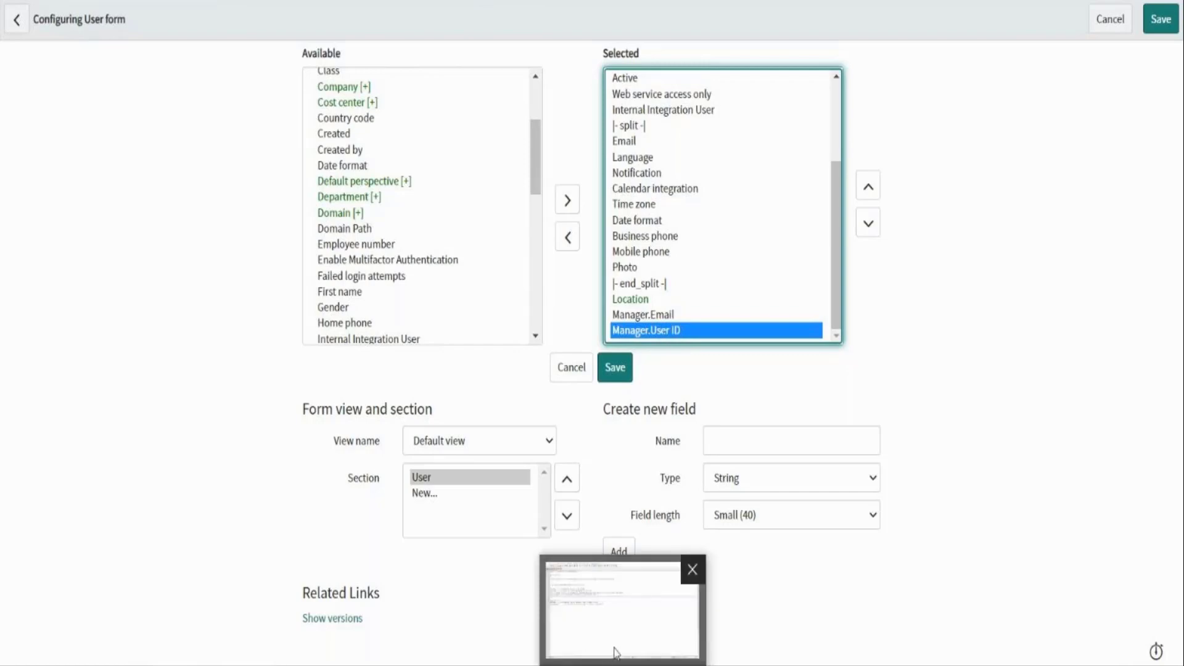
Switch to Notepad++ and start a note reading "Dotwalking --> Access" below the GlideSystem line, separated by a blank line
{"action": "left_click", "coordinate": [616, 652]}
{"action": "left_click", "coordinate": [458, 317]}
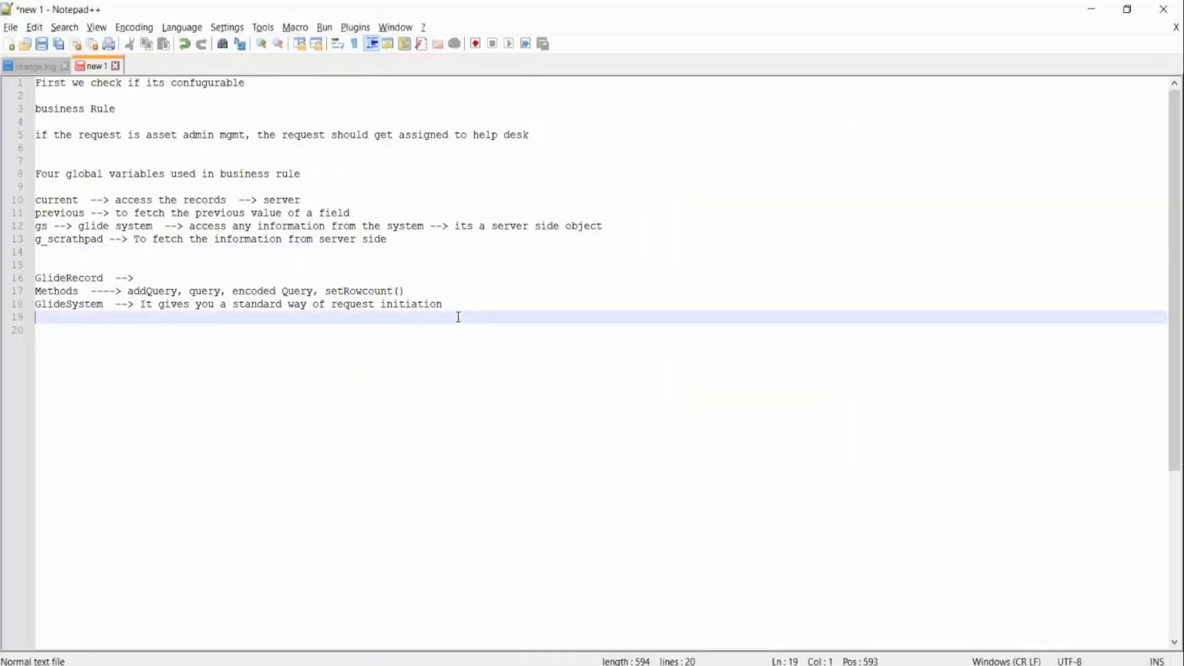
{"action": "key", "text": "Return"}
{"action": "key", "text": "Return"}
{"action": "type", "text": "D"}
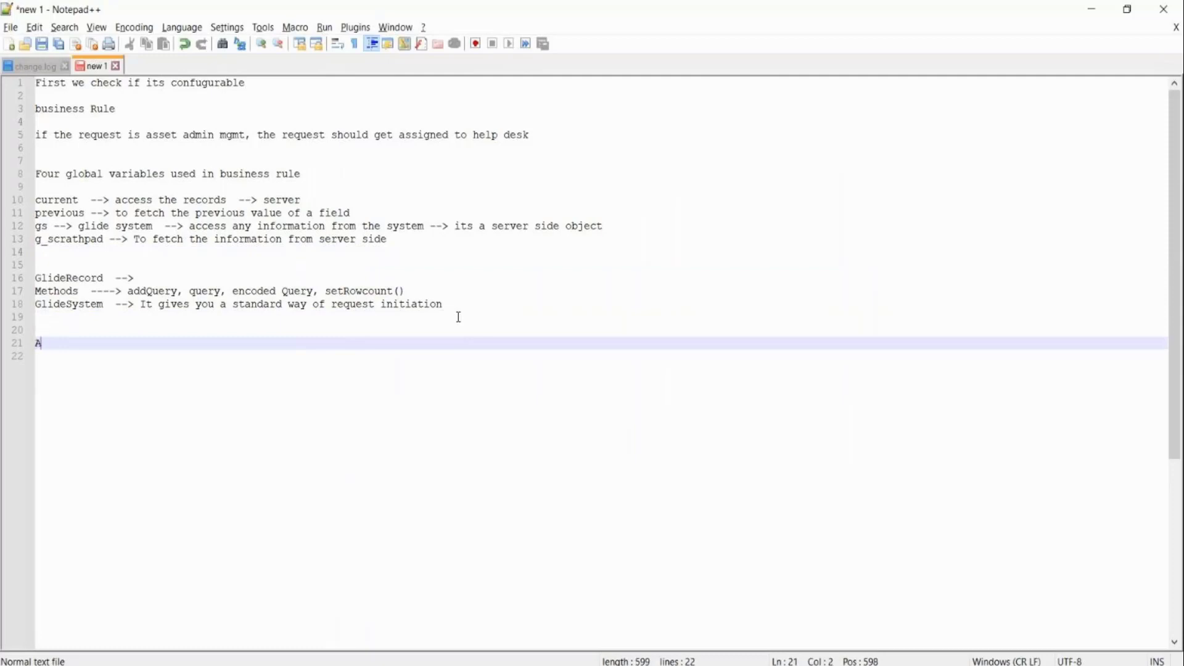
{"action": "key", "text": "BackSpace"}
{"action": "key", "text": "BackSpace"}
{"action": "type", "text": "Dor"}
{"action": "key", "text": "BackSpace"}
{"action": "type", "text": "tw"}
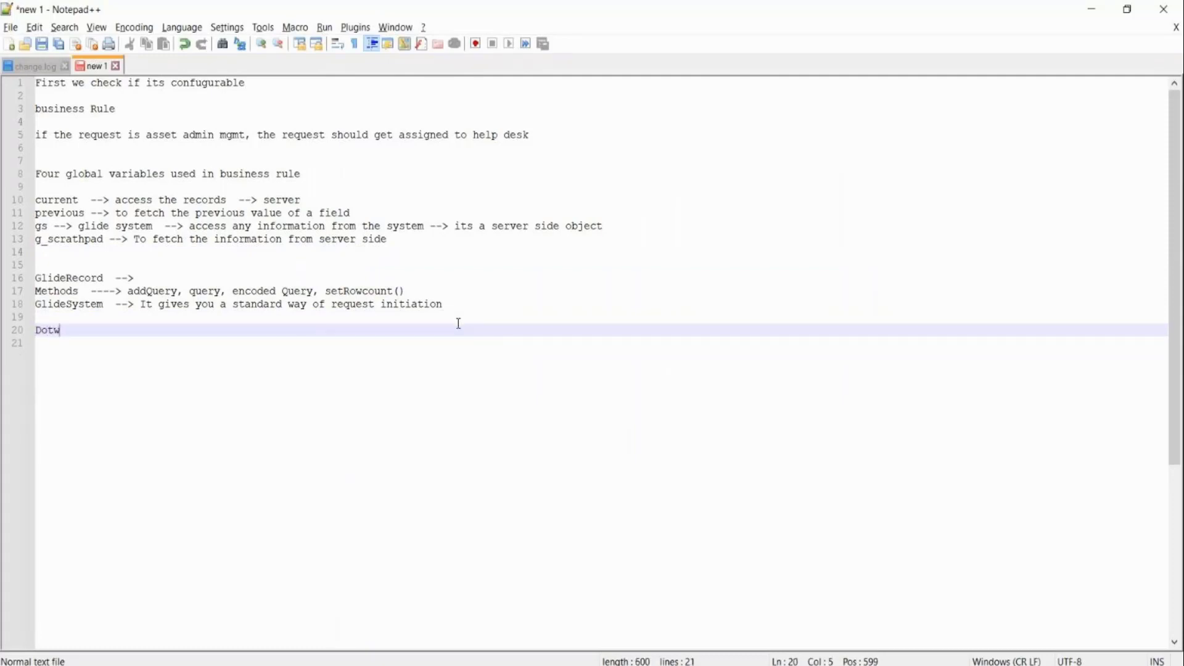
{"action": "type", "text": "alkining"}
{"action": "key", "text": "BackSpace"}
{"action": "key", "text": "BackSpace"}
{"action": "type", "text": "g --> Access "}
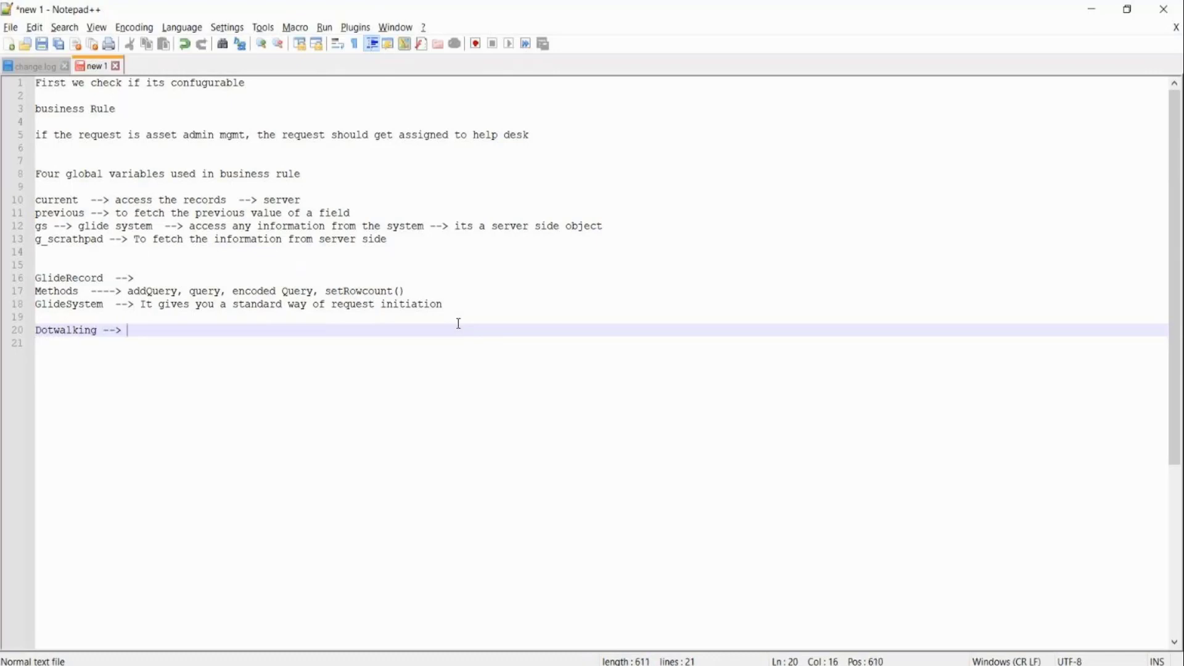
Continue the Dotwalking note with "the information from a reference" and start a new line below it
{"action": "type", "text": "the in"}
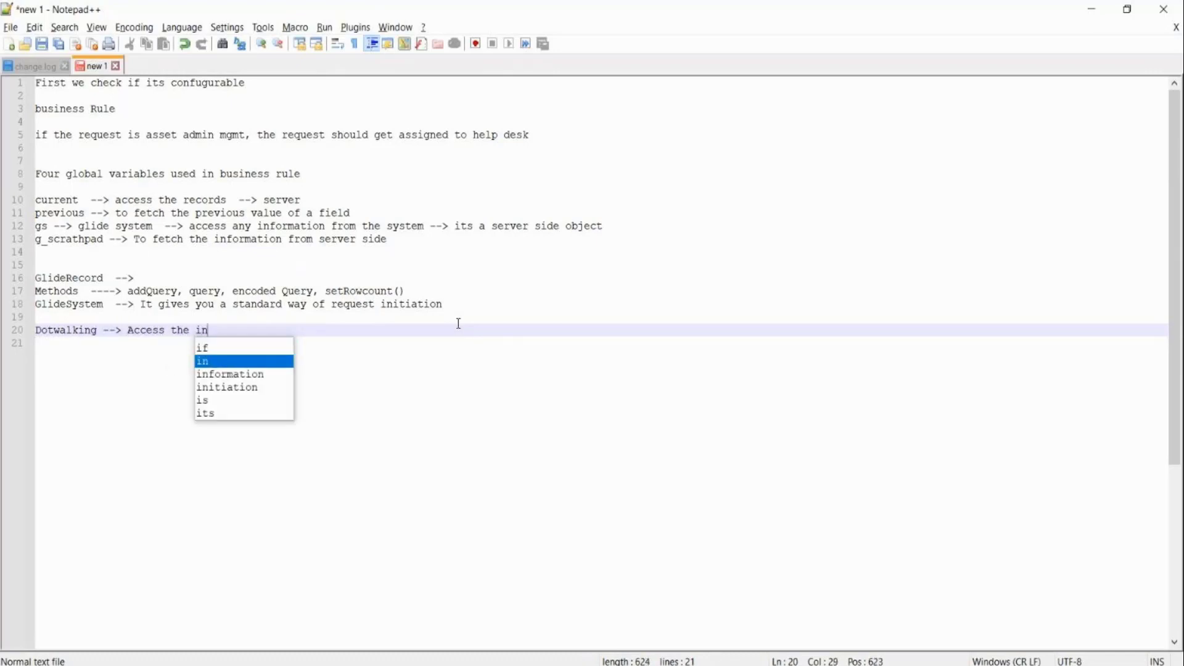
{"action": "type", "text": "format"}
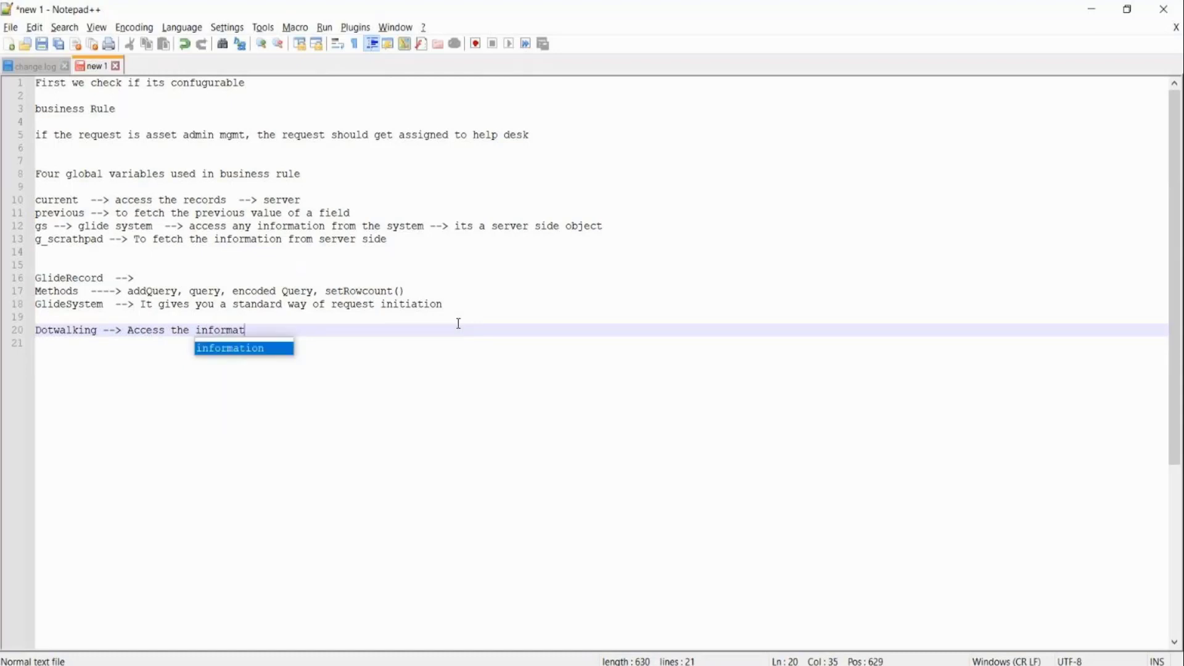
{"action": "type", "text": "ion from a re"}
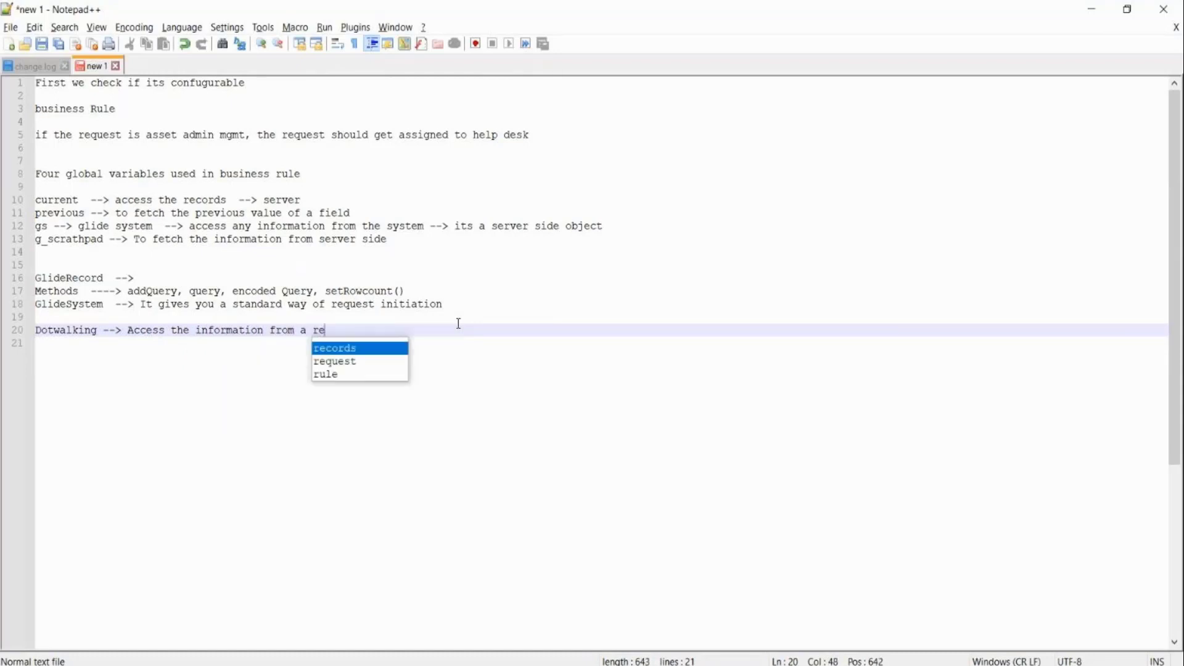
{"action": "type", "text": "frence"}
{"action": "key", "text": "BackSpace"}
{"action": "key", "text": "BackSpace"}
{"action": "key", "text": "BackSpace"}
{"action": "key", "text": "BackSpace"}
{"action": "key", "text": "BackSpace"}
{"action": "type", "text": "et"}
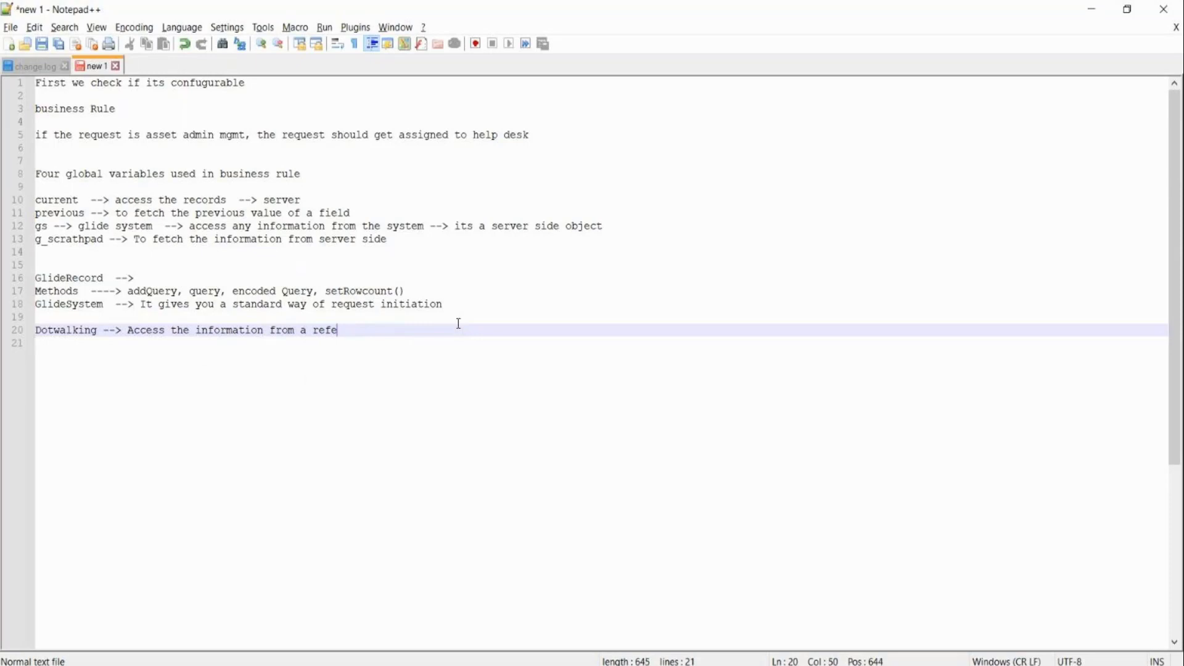
{"action": "key", "text": "BackSpace"}
{"action": "type", "text": "rence"}
{"action": "key", "text": "Return"}
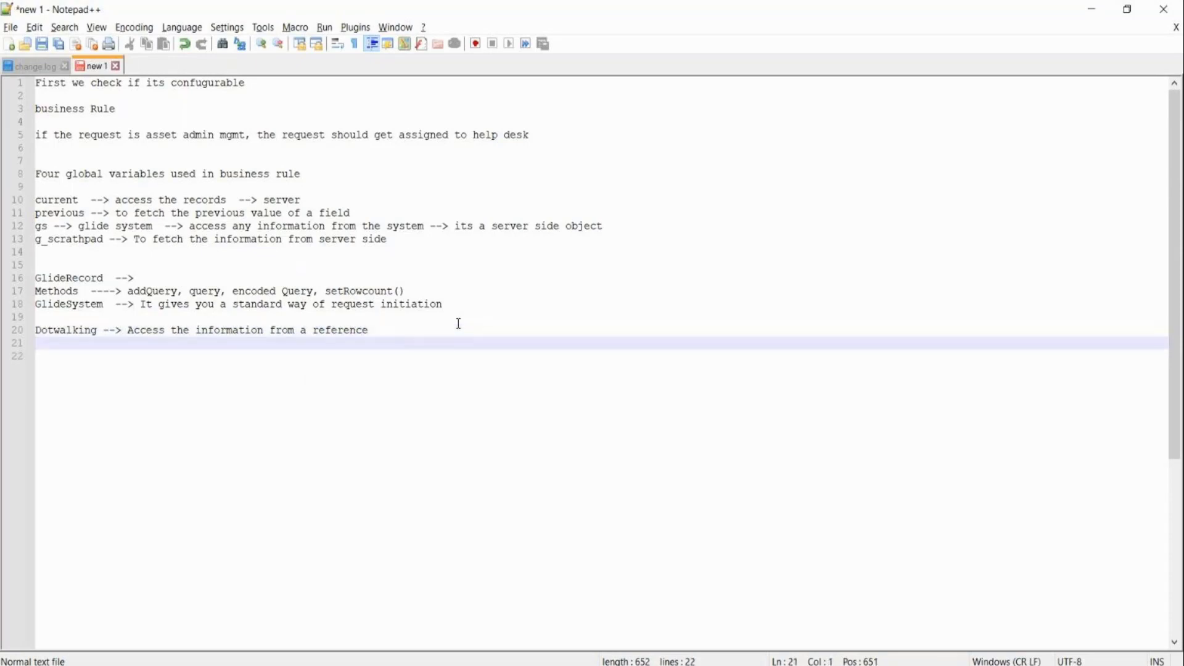
Switch to the ServiceNow user record and examine its User ID field and value
{"action": "key", "text": "alt+Tab"}
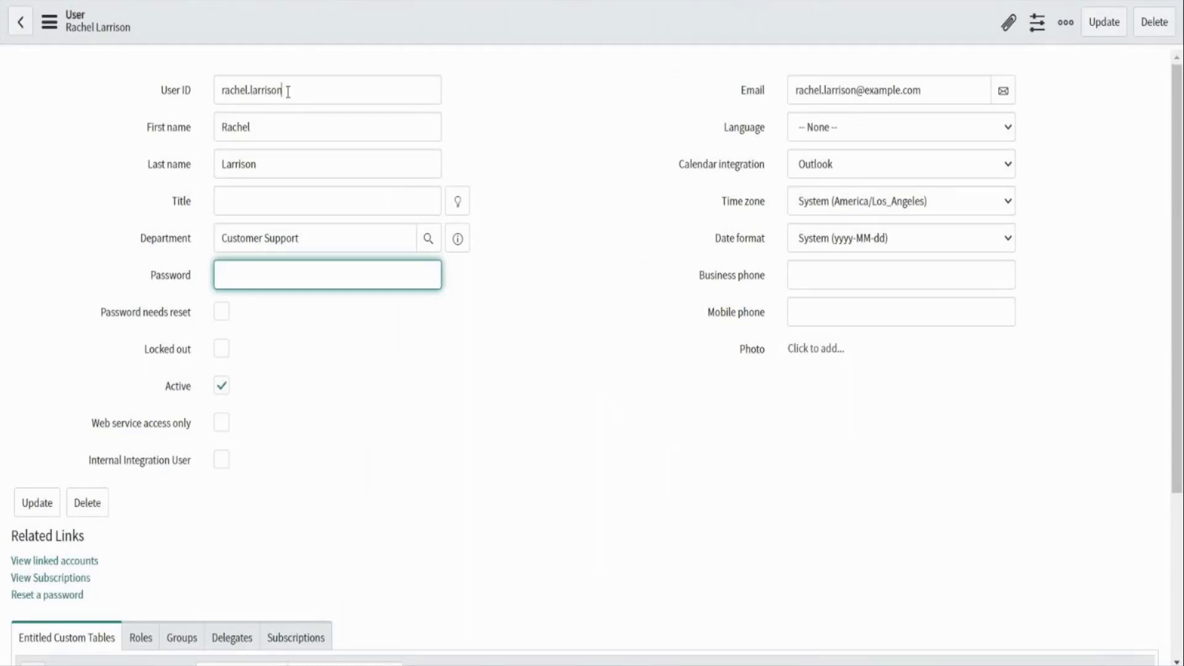
{"action": "left_click_drag", "start_coordinate": [288, 92], "coordinate": [209, 92]}
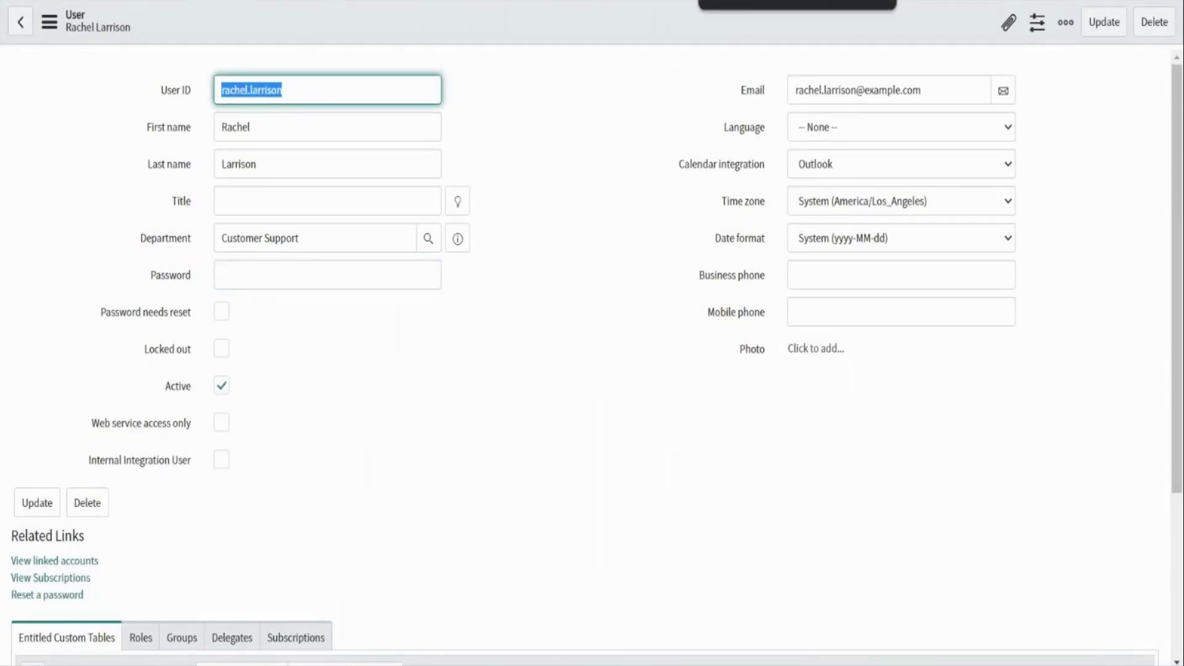
{"action": "double_click", "coordinate": [309, 93]}
{"action": "left_click_drag", "start_coordinate": [308, 95], "coordinate": [192, 80]}
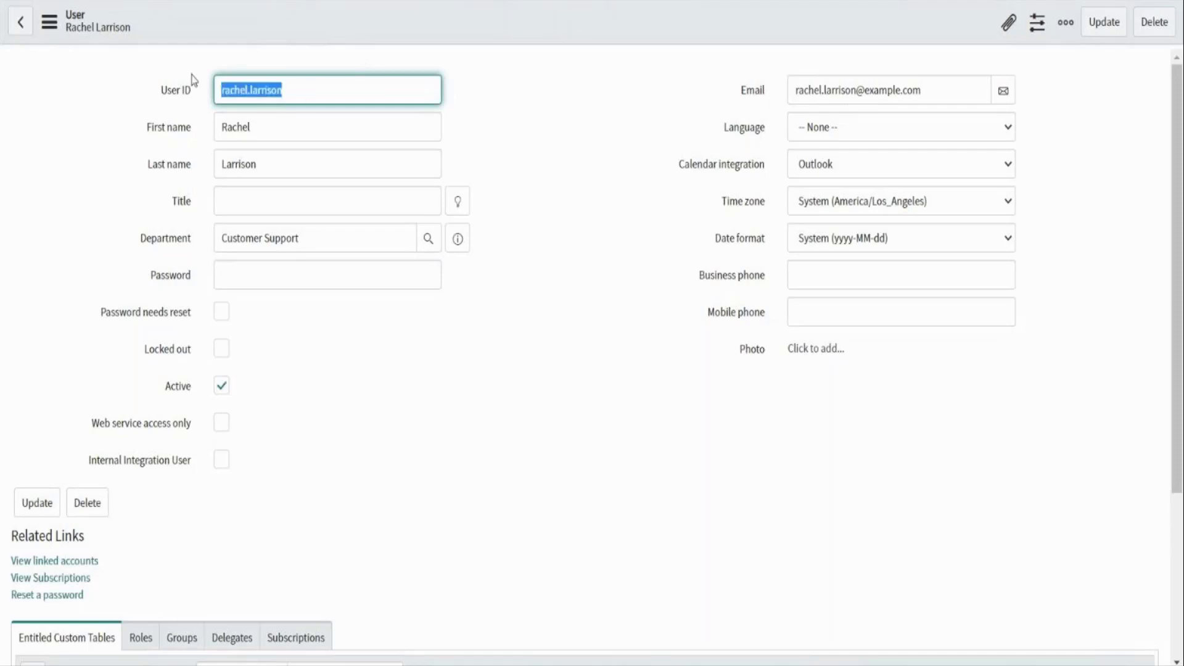
{"action": "double_click", "coordinate": [320, 87]}
{"action": "left_click", "coordinate": [313, 87]}
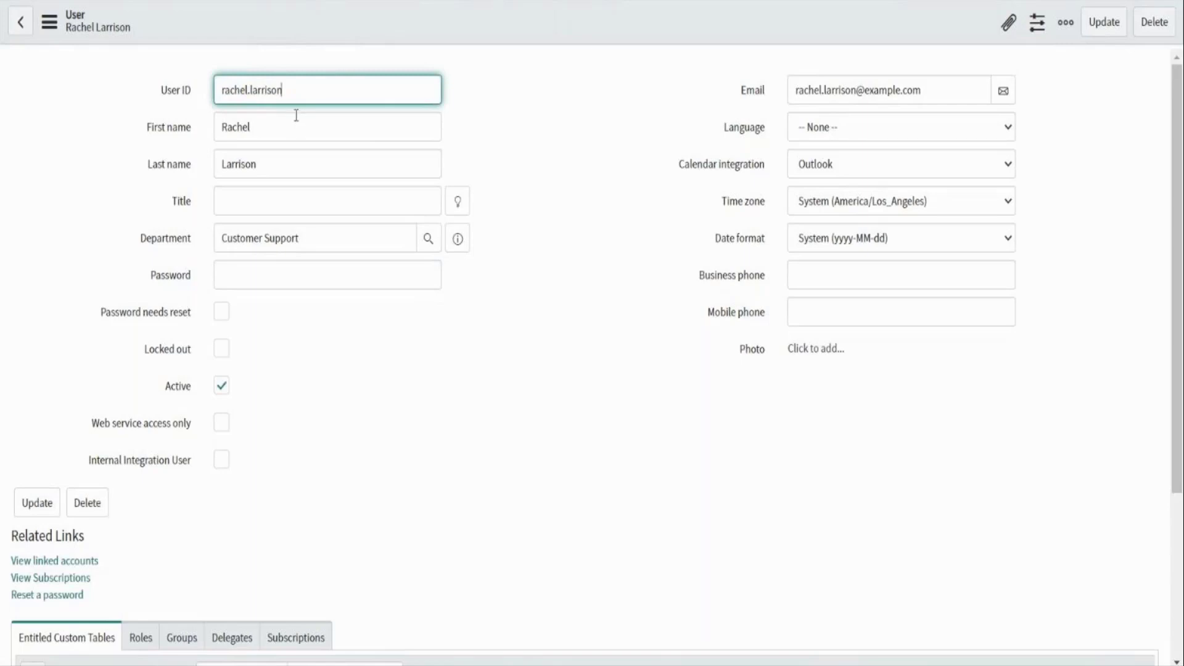
{"action": "left_click_drag", "start_coordinate": [304, 90], "coordinate": [222, 90]}
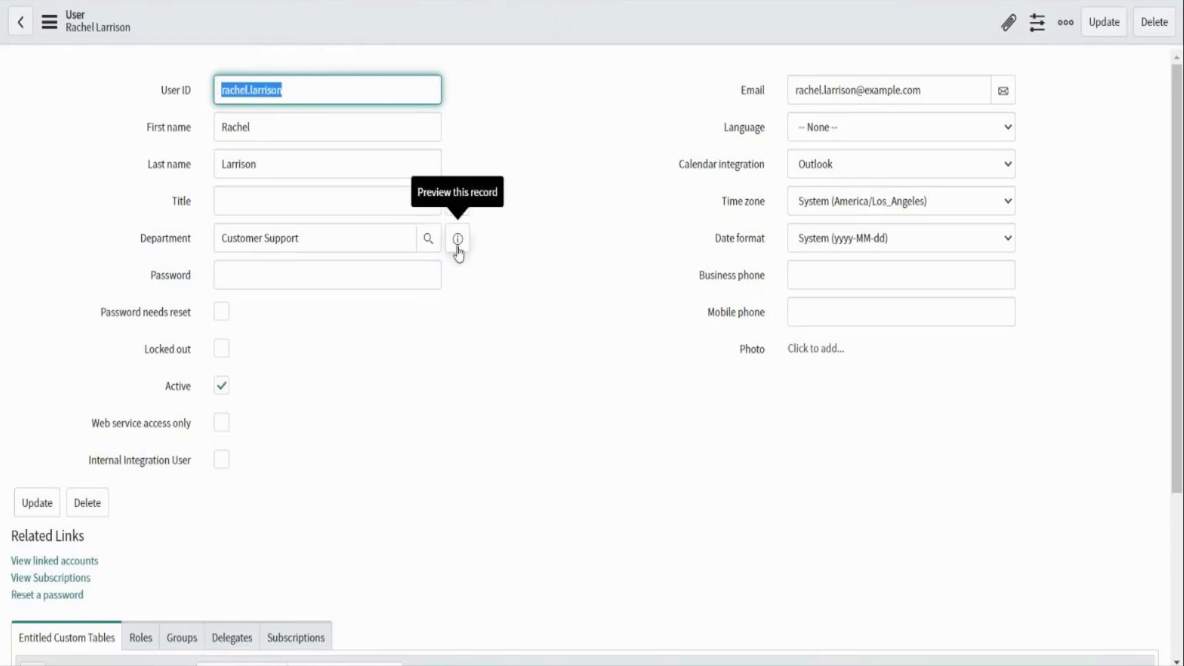
{"action": "left_click", "coordinate": [322, 89]}
{"action": "double_click", "coordinate": [321, 88]}
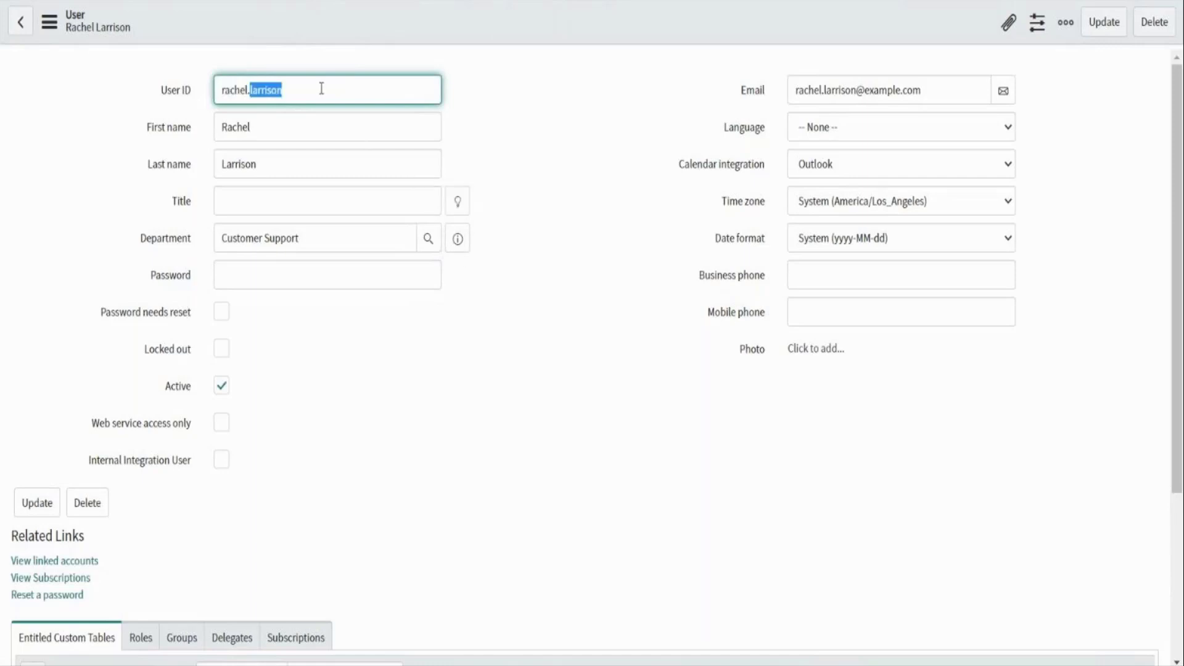
{"action": "left_click", "coordinate": [321, 88]}
{"action": "left_click_drag", "start_coordinate": [321, 88], "coordinate": [223, 90]}
{"action": "left_click_drag", "start_coordinate": [304, 96], "coordinate": [217, 95]}
{"action": "left_click", "coordinate": [180, 95]}
{"action": "left_click", "coordinate": [180, 96]}
{"action": "left_click", "coordinate": [188, 95]}
{"action": "left_click", "coordinate": [187, 96]}
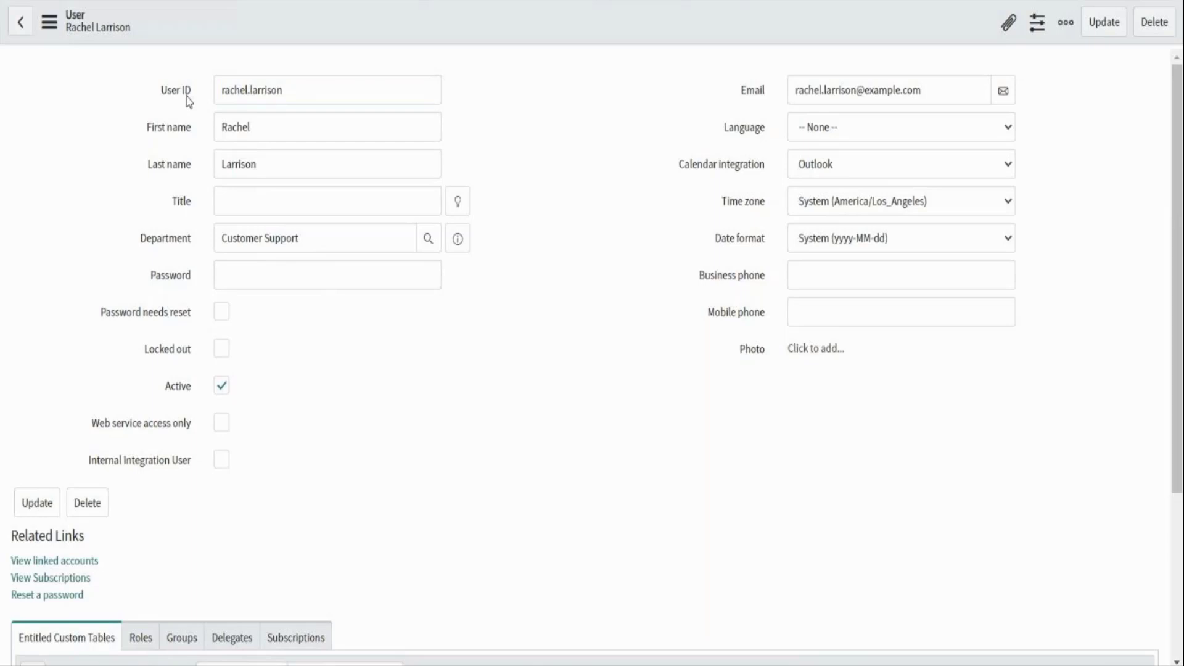
{"action": "left_click", "coordinate": [187, 97]}
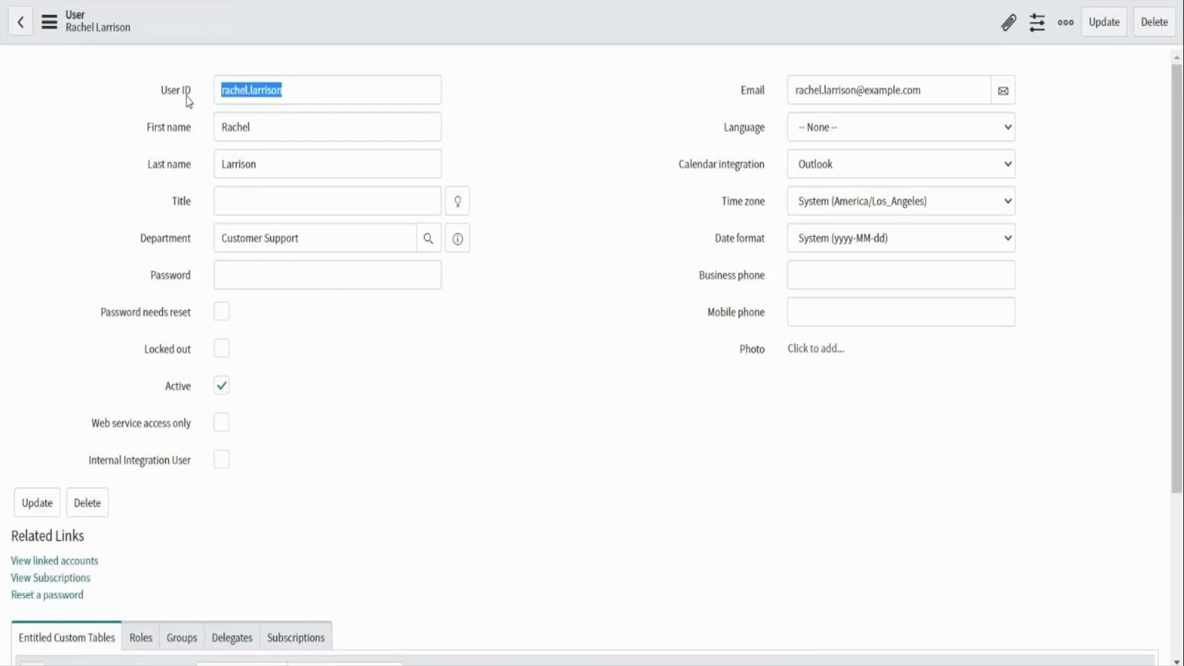
{"action": "left_click", "coordinate": [312, 94]}
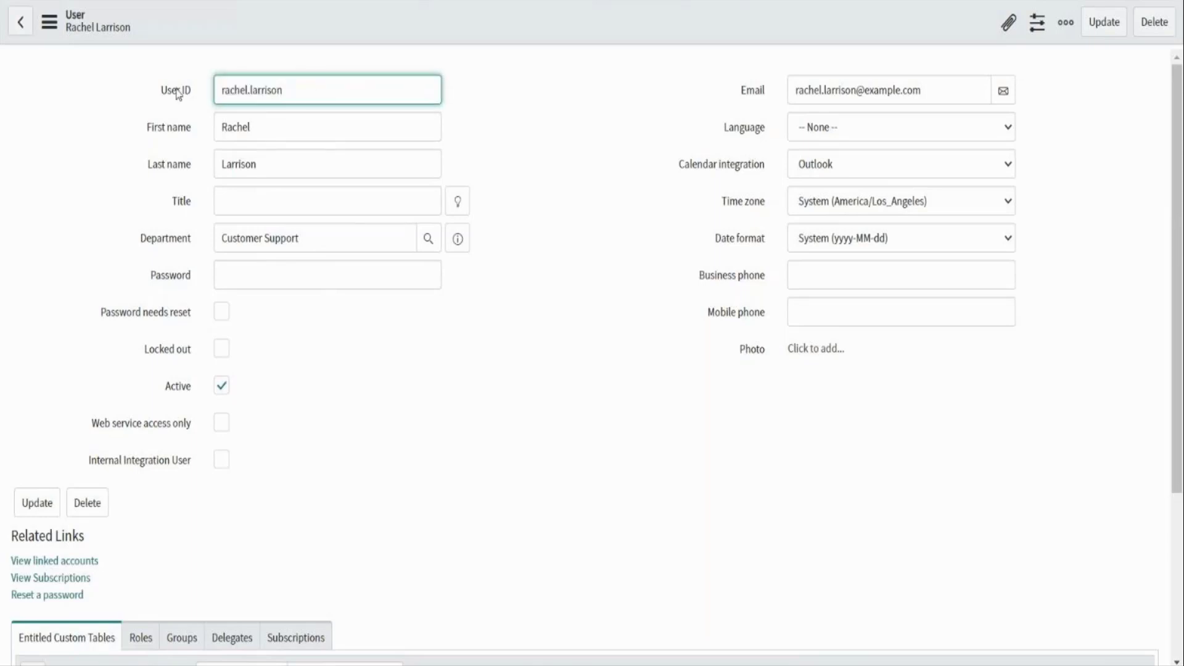
{"action": "left_click_drag", "start_coordinate": [311, 90], "coordinate": [222, 90]}
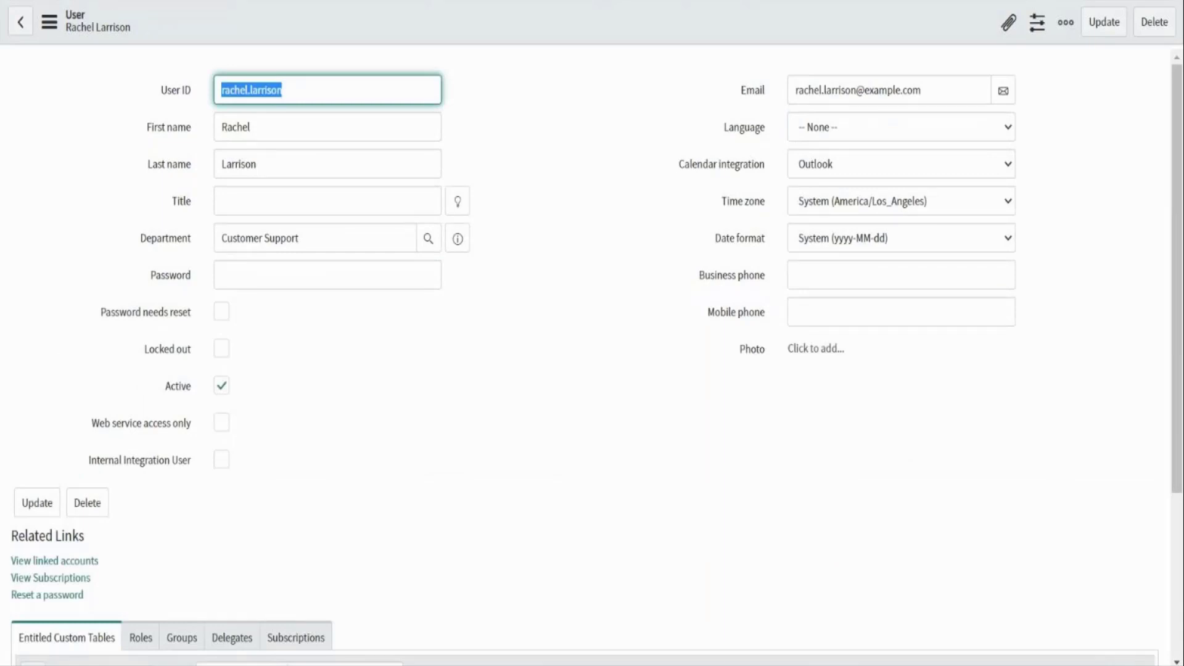
{"action": "left_click", "coordinate": [178, 93]}
{"action": "left_click", "coordinate": [367, 92]}
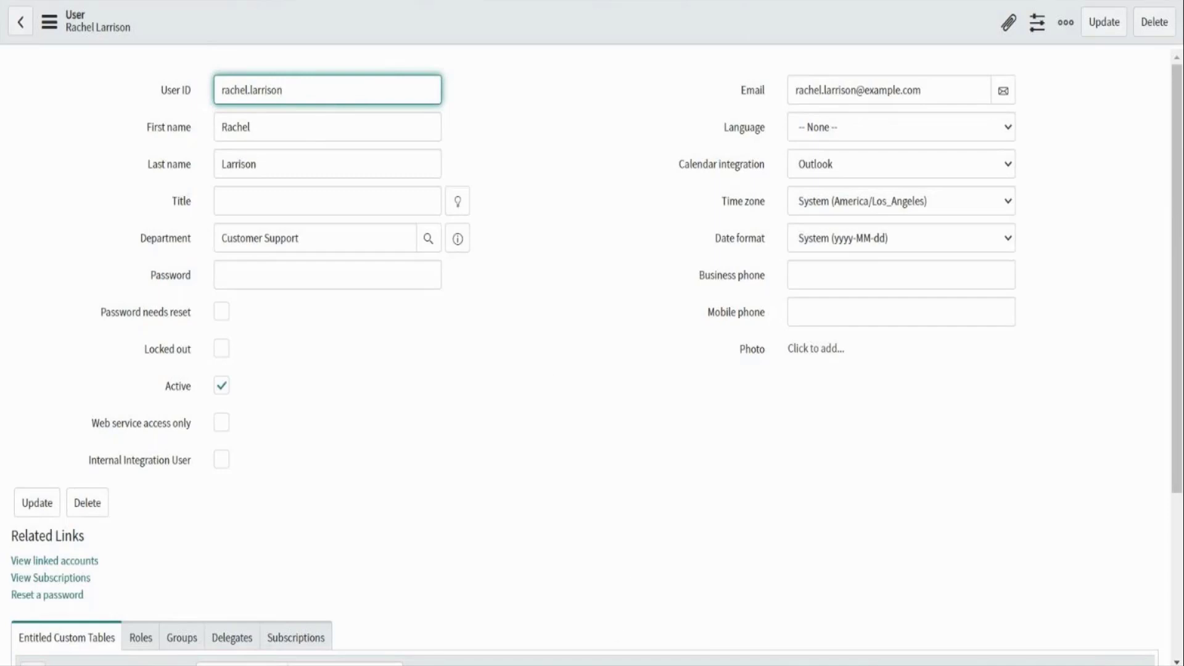
Switch back to Notepad++ and finish the Dotwalking note by adding "field." after "reference"
{"action": "key", "text": "alt+Tab"}
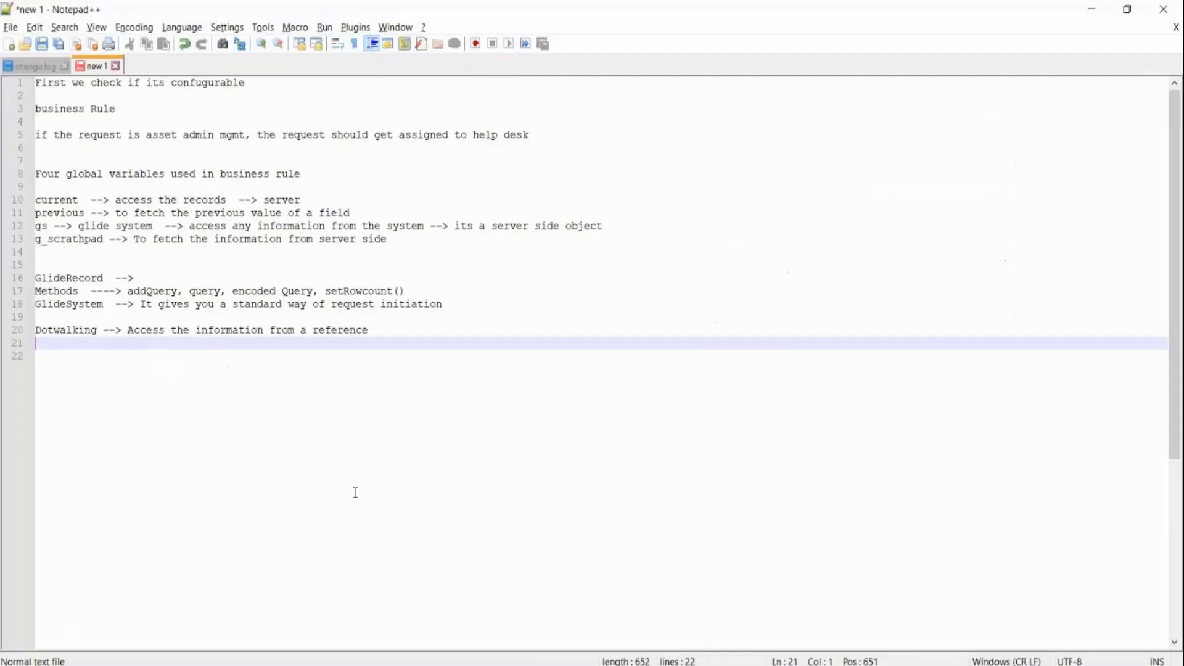
{"action": "left_click", "coordinate": [386, 335]}
{"action": "type", "text": "fie"}
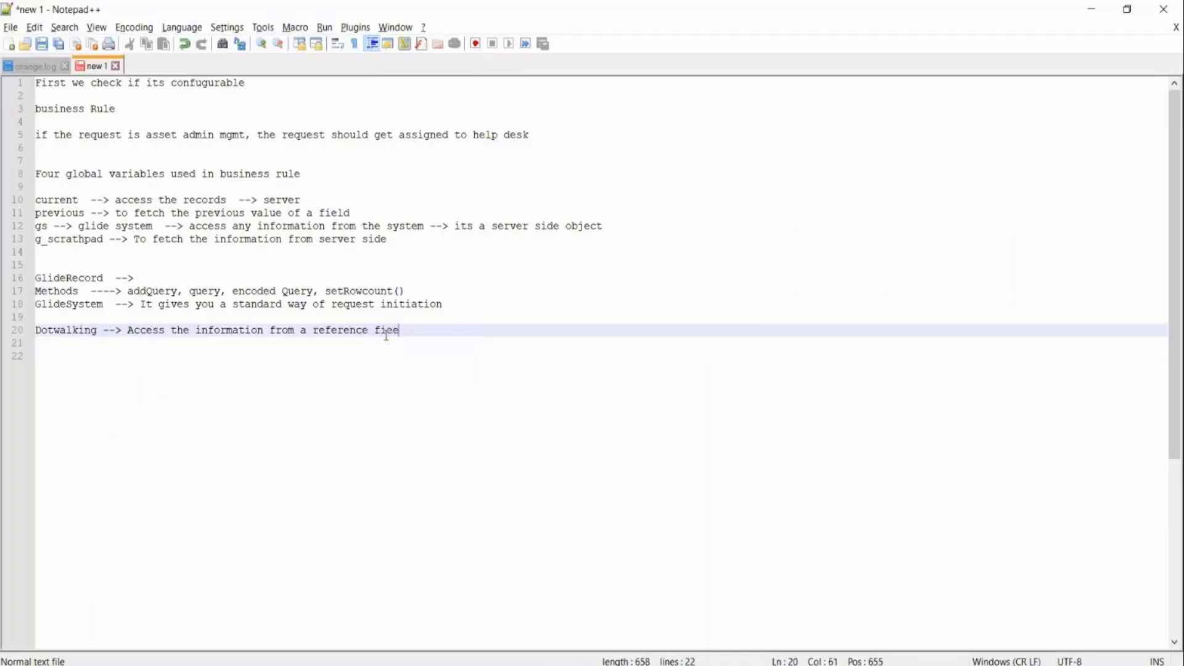
{"action": "type", "text": "ld"}
{"action": "type", "text": "."}
Return to the ServiceNow User form configuration and move Manager.Email and Manager.User ID up together to directly below Language
{"action": "key", "text": "alt+Tab"}
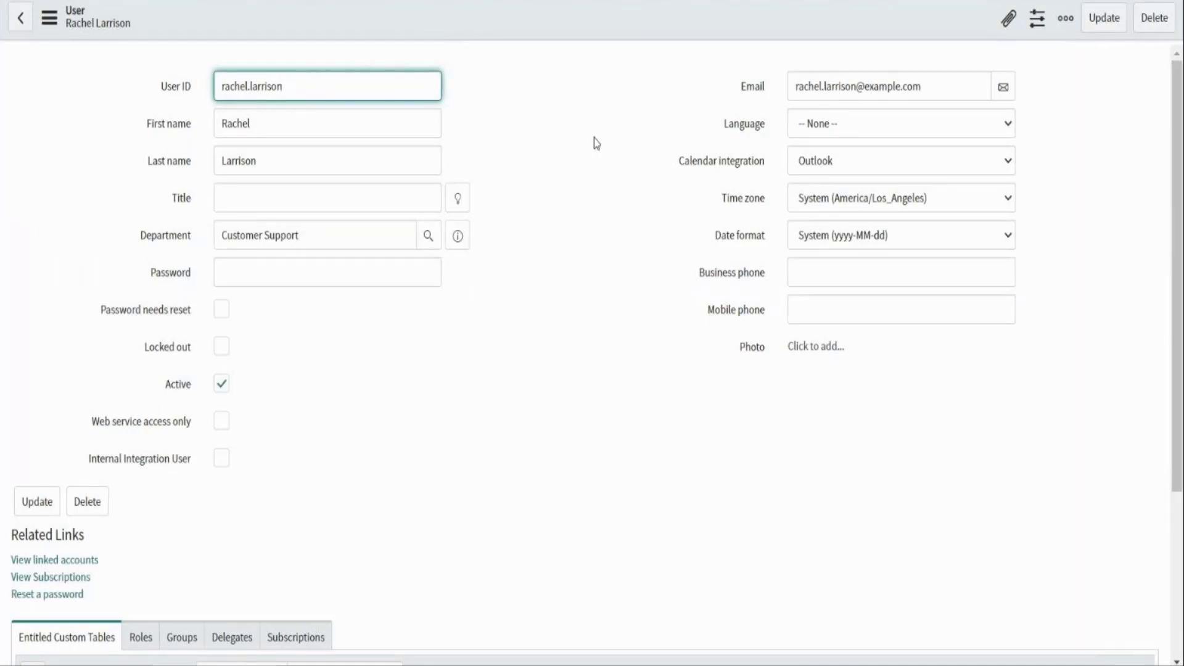
{"action": "left_click_drag", "start_coordinate": [336, 80], "coordinate": [214, 96]}
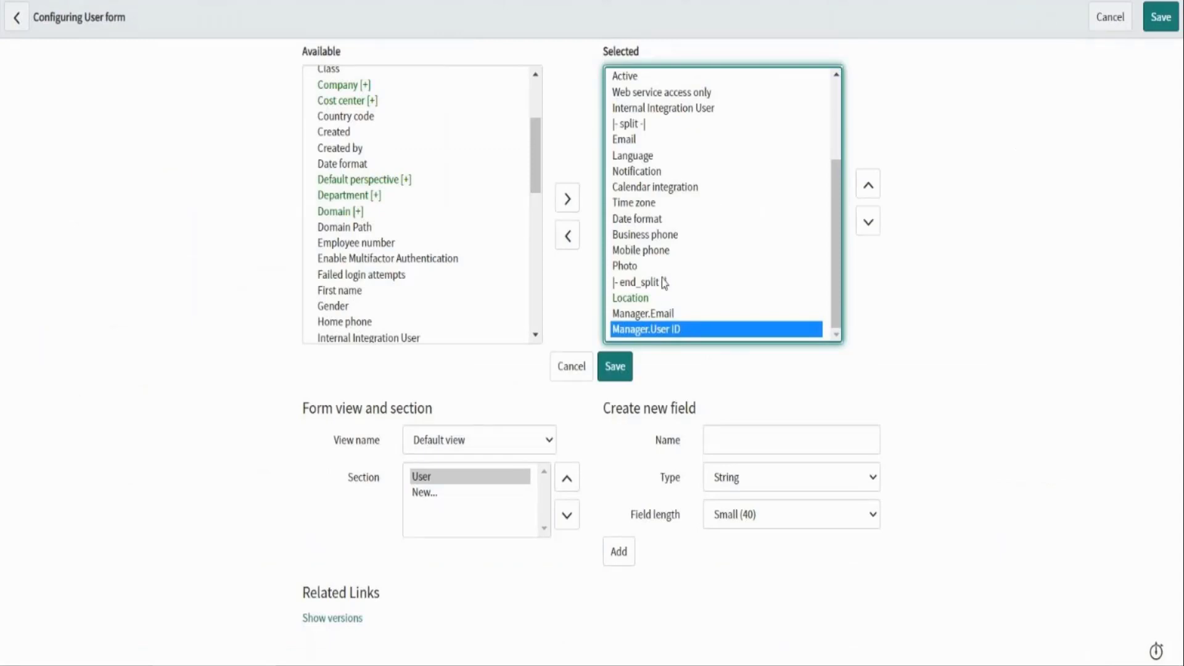
{"action": "left_click", "coordinate": [649, 314]}
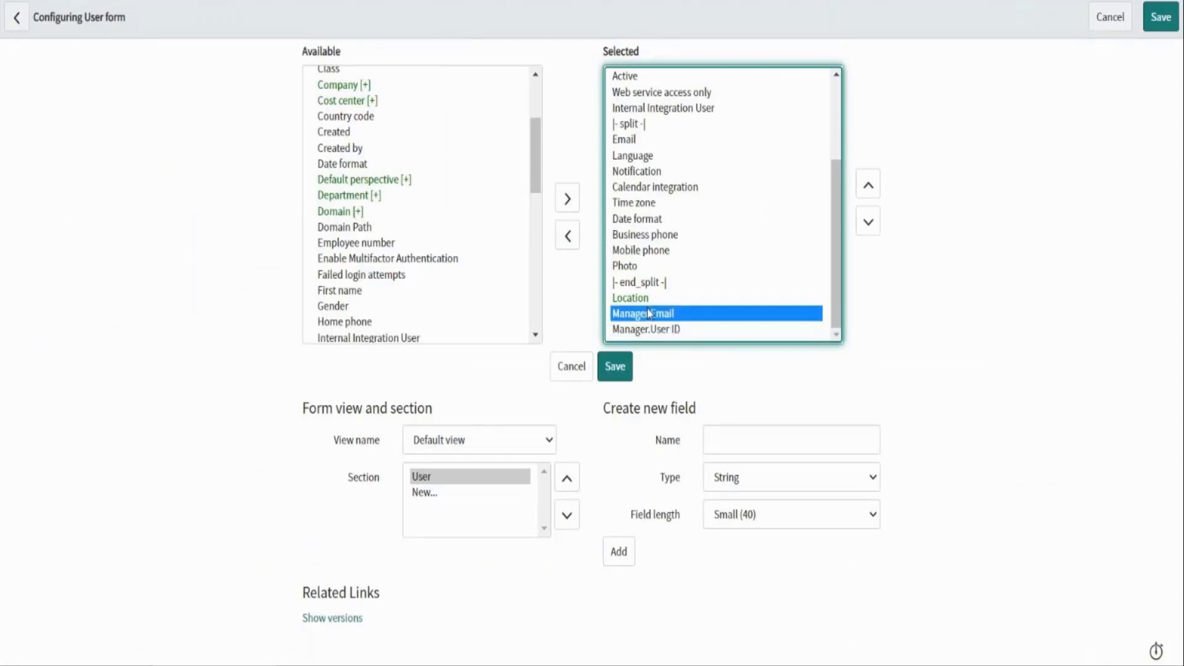
{"action": "left_click", "coordinate": [651, 330], "text": "shift"}
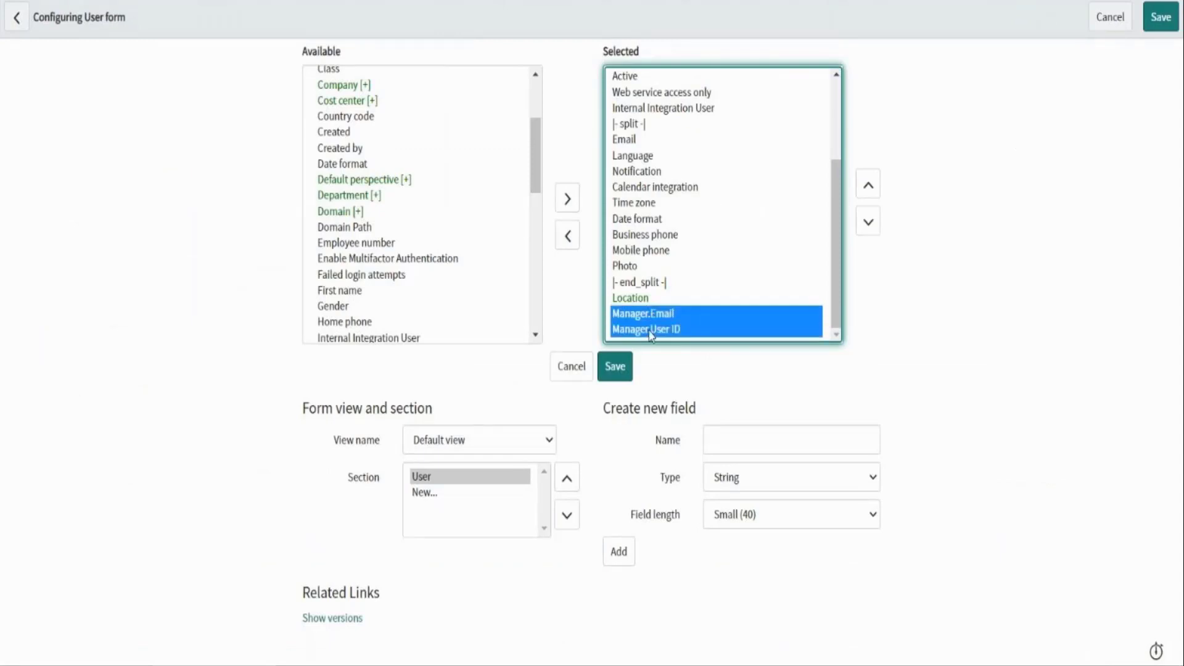
{"action": "triple_click", "coordinate": [868, 187]}
{"action": "triple_click", "coordinate": [868, 187]}
{"action": "triple_click", "coordinate": [868, 187]}
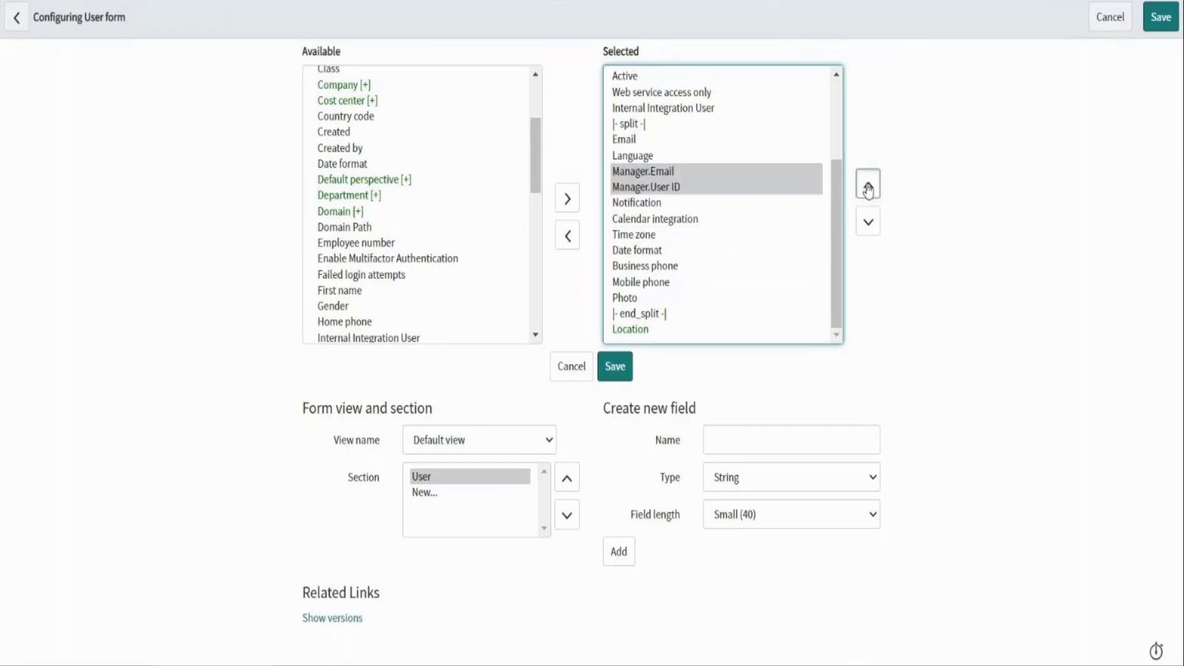
Move Manager.Email and Manager.User ID up to directly below Email and save the User form layout
{"action": "double_click", "coordinate": [868, 187]}
{"action": "left_click", "coordinate": [868, 227]}
{"action": "left_click", "coordinate": [868, 230]}
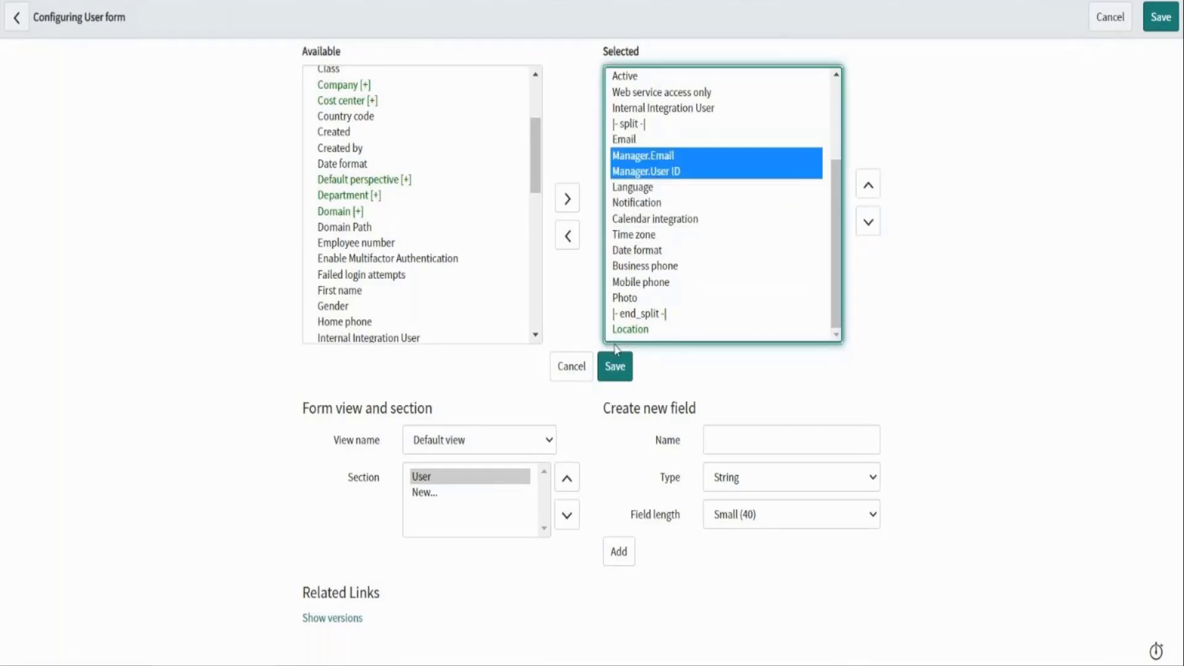
{"action": "left_click", "coordinate": [617, 368]}
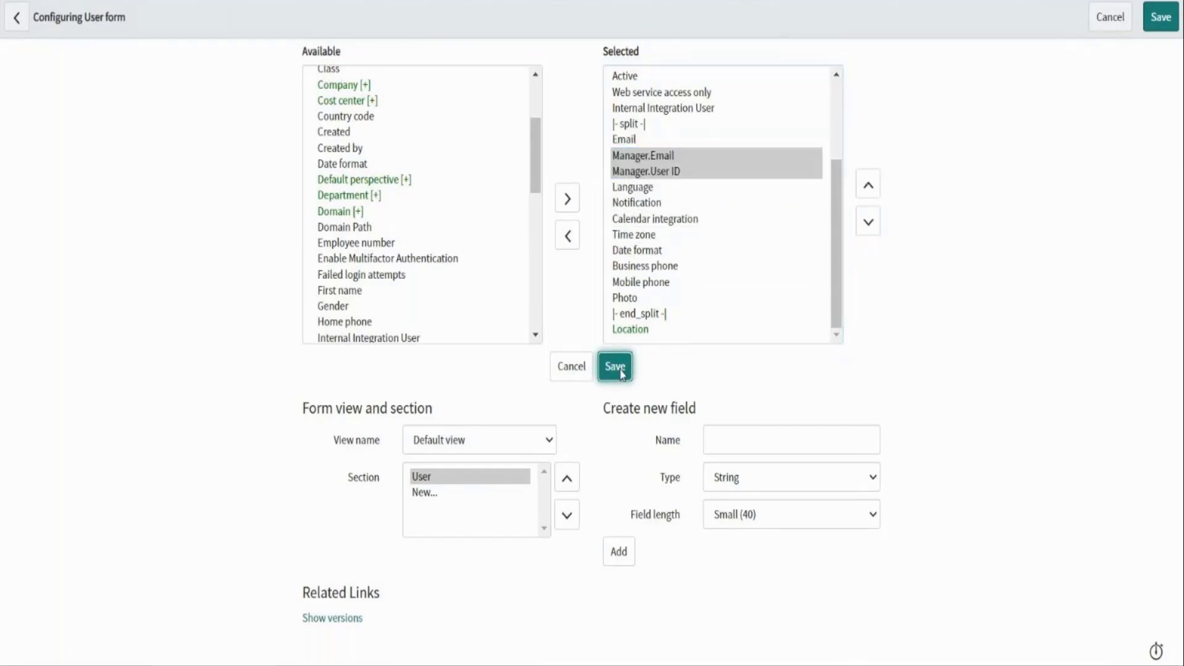
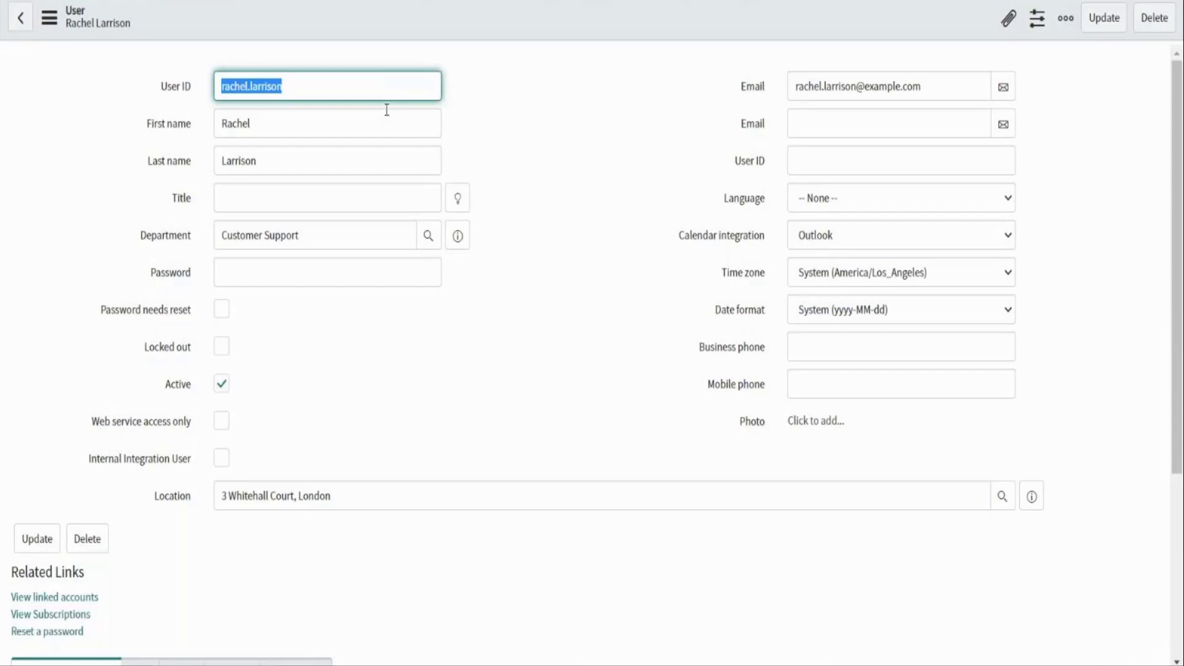
Reload the user record and examine the manager's Email and User ID fields added below the user's own Email
{"action": "left_click", "coordinate": [604, 413]}
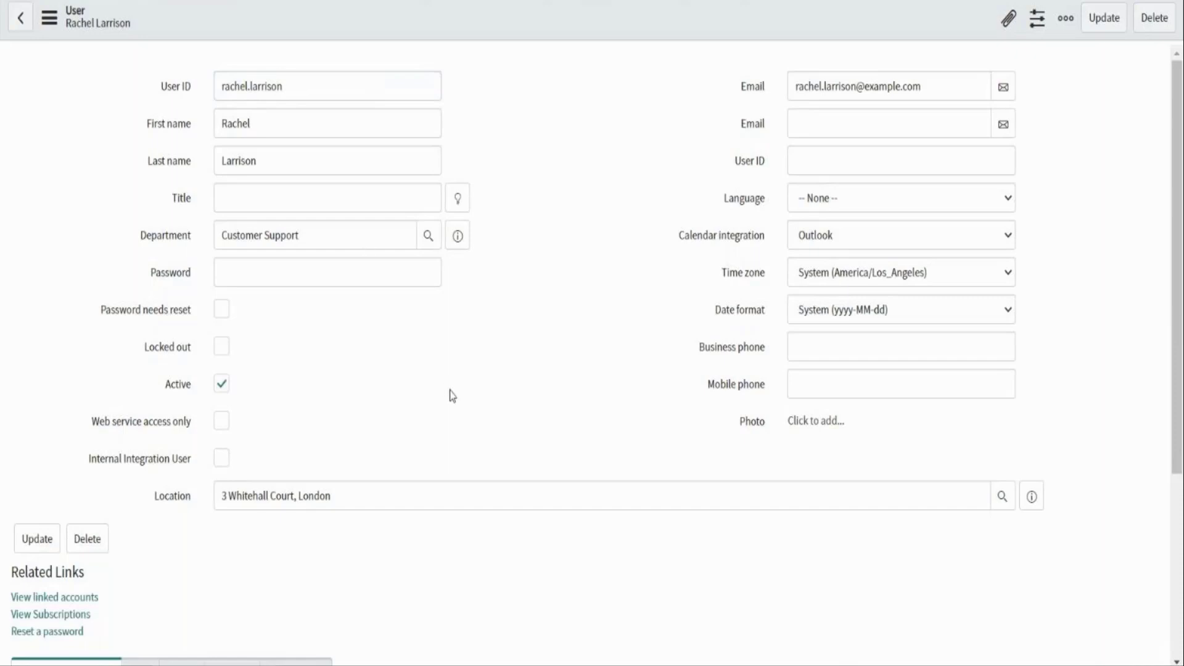
{"action": "key", "text": "F5"}
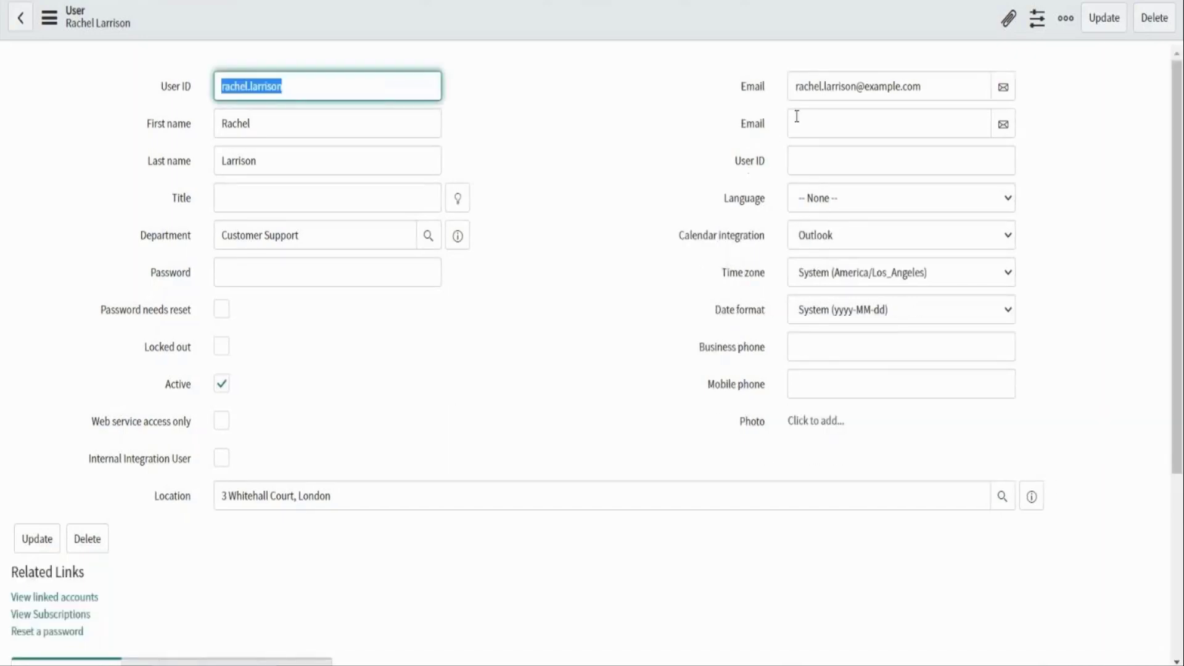
{"action": "left_click", "coordinate": [808, 116]}
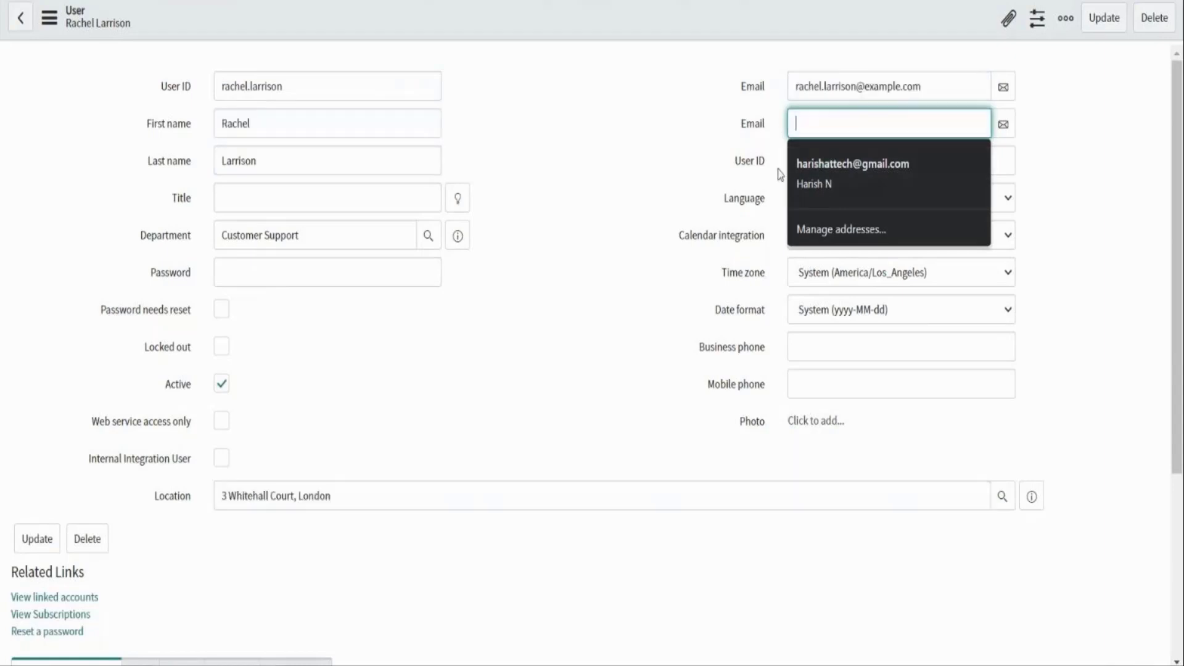
{"action": "left_click", "coordinate": [722, 165]}
{"action": "left_click", "coordinate": [825, 153]}
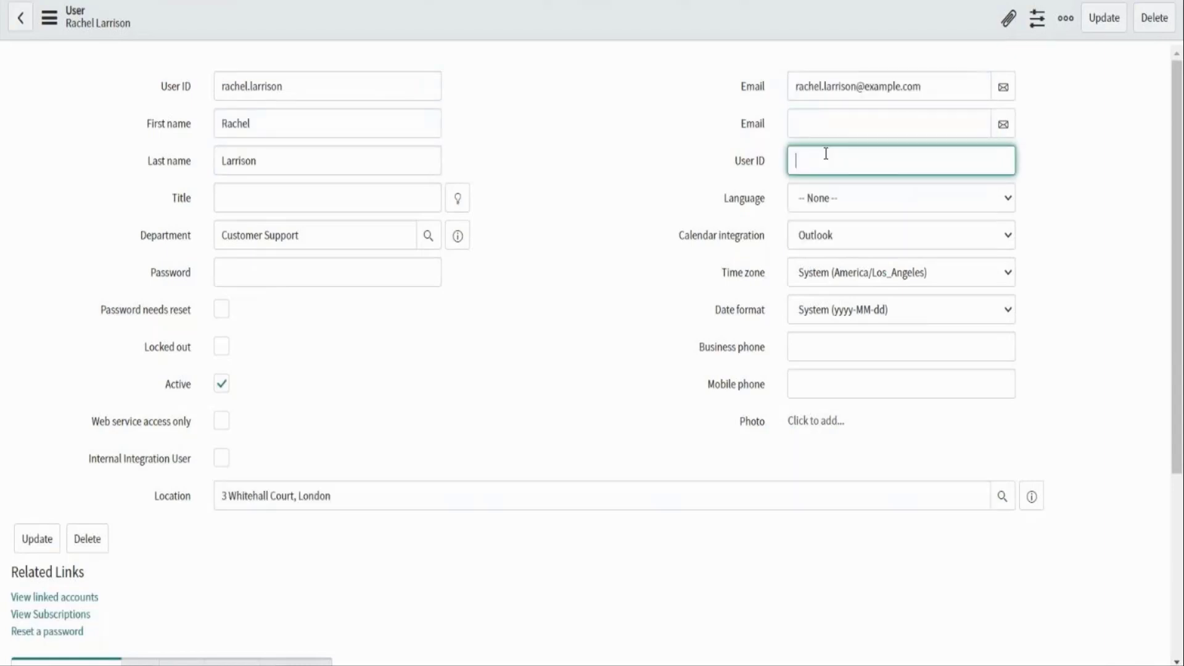
{"action": "left_click", "coordinate": [819, 124]}
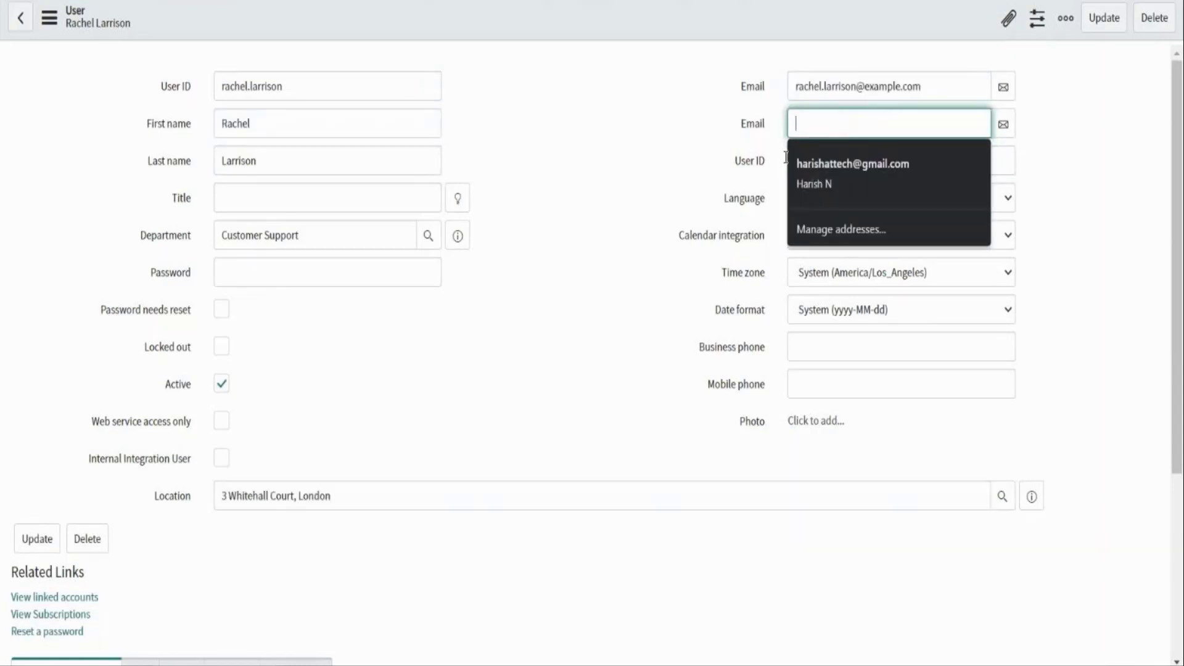
{"action": "left_click", "coordinate": [689, 162]}
{"action": "left_click_drag", "start_coordinate": [689, 161], "coordinate": [819, 159]}
{"action": "left_click", "coordinate": [819, 158]}
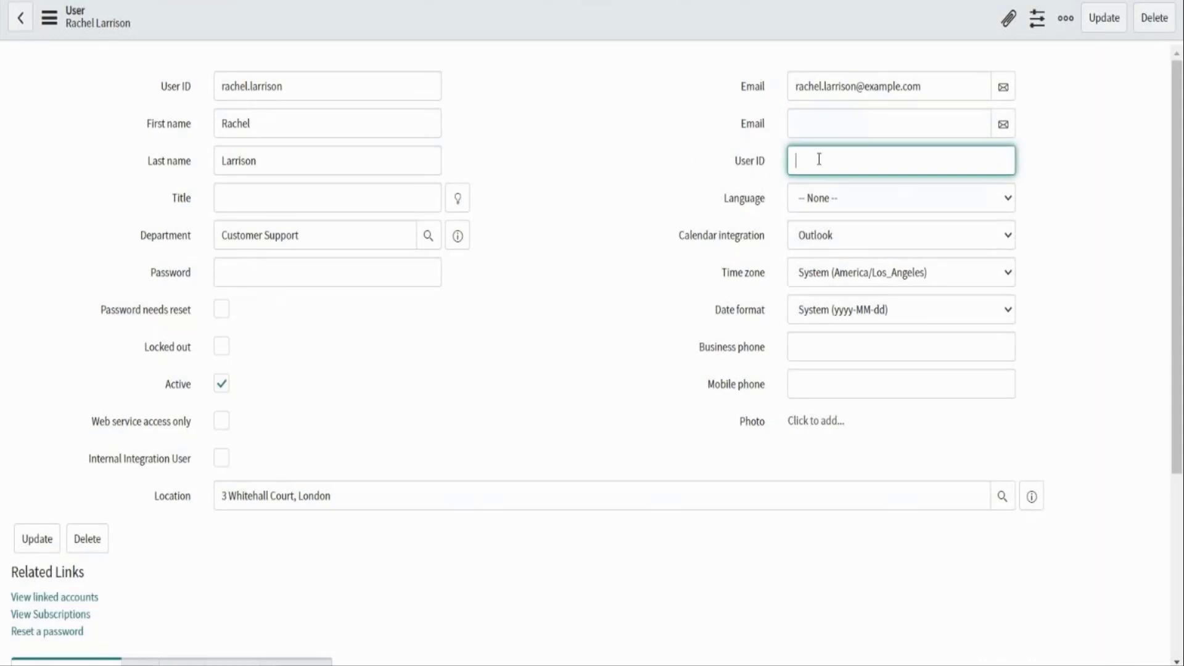
{"action": "triple_click", "coordinate": [749, 159]}
{"action": "left_click", "coordinate": [750, 159]}
{"action": "scroll", "coordinate": [511, 356], "scroll_direction": "down", "scroll_amount": 3}
{"action": "scroll", "coordinate": [513, 355], "scroll_direction": "up", "scroll_amount": 3}
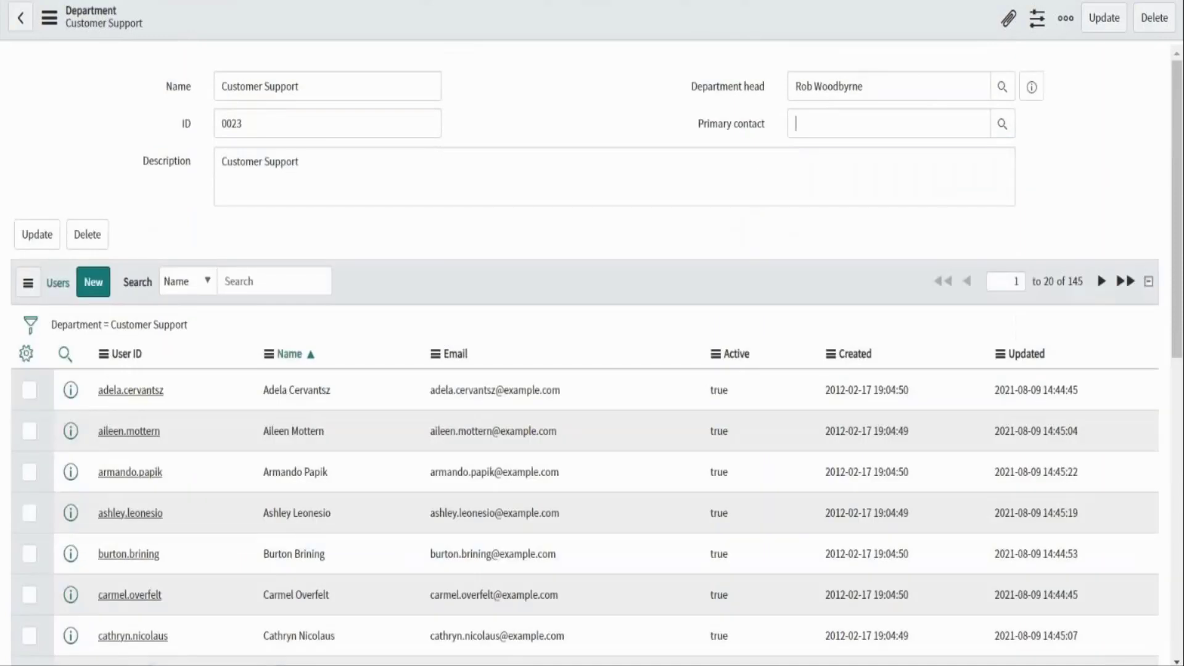
Check the Customer Support department record, return to the user record and inspect the label hints of the manager's Email and User ID fields
{"action": "left_click", "coordinate": [888, 121]}
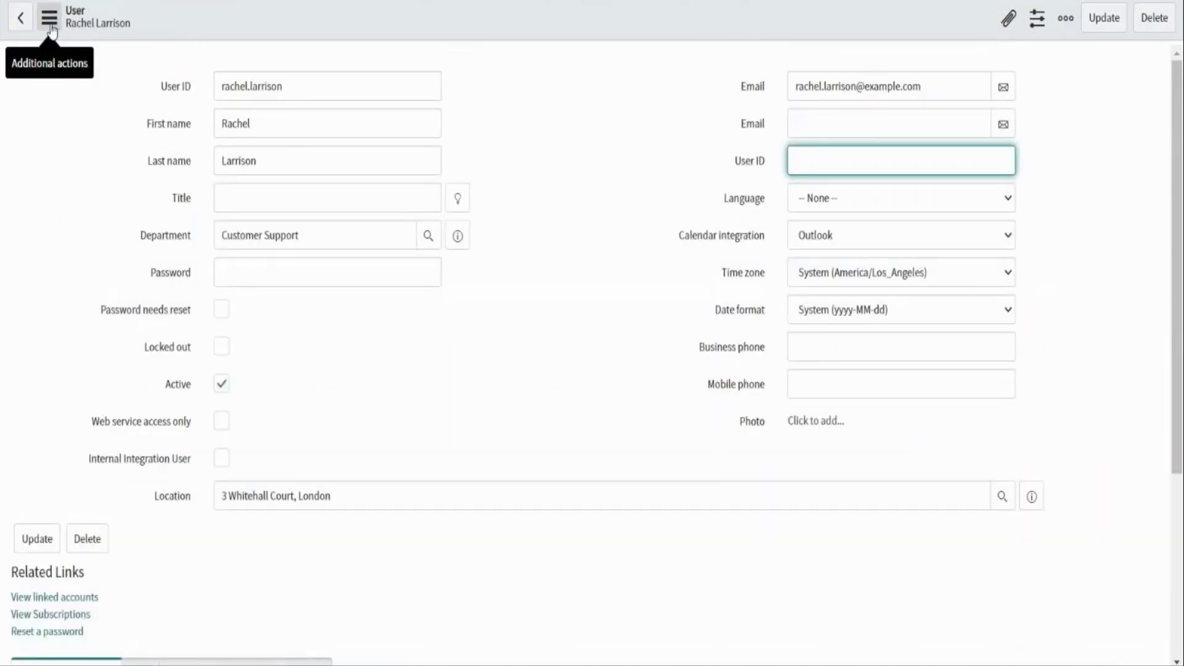
{"action": "left_click", "coordinate": [49, 19]}
{"action": "mouse_move", "coordinate": [120, 114]}
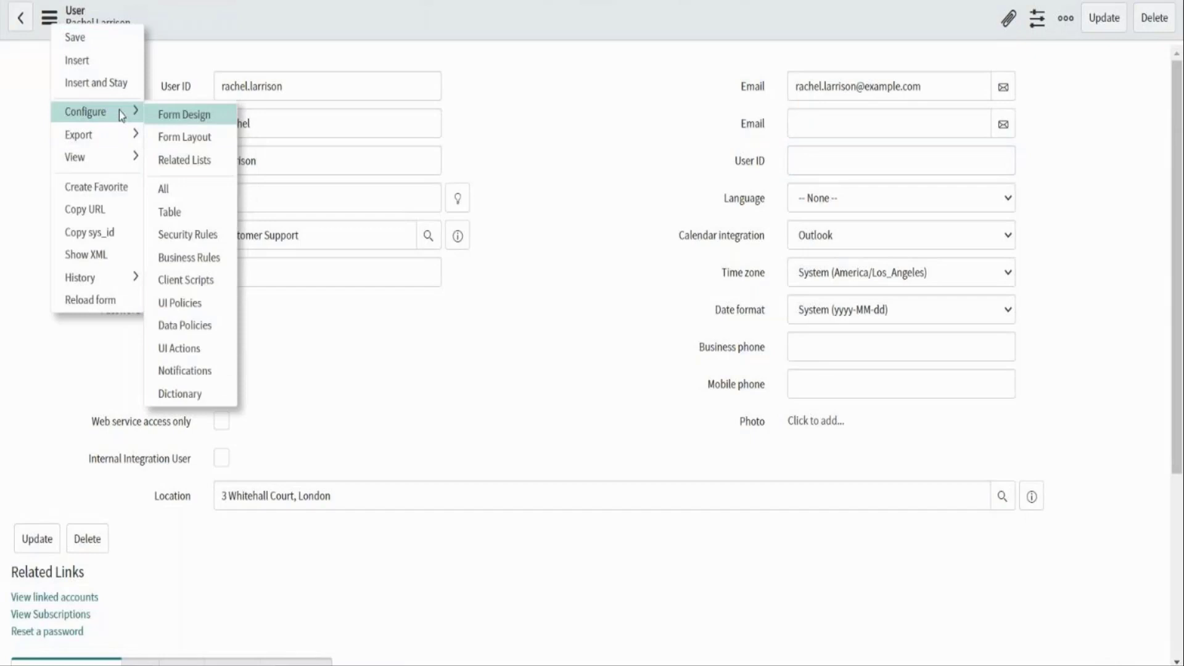
{"action": "key", "text": "Escape"}
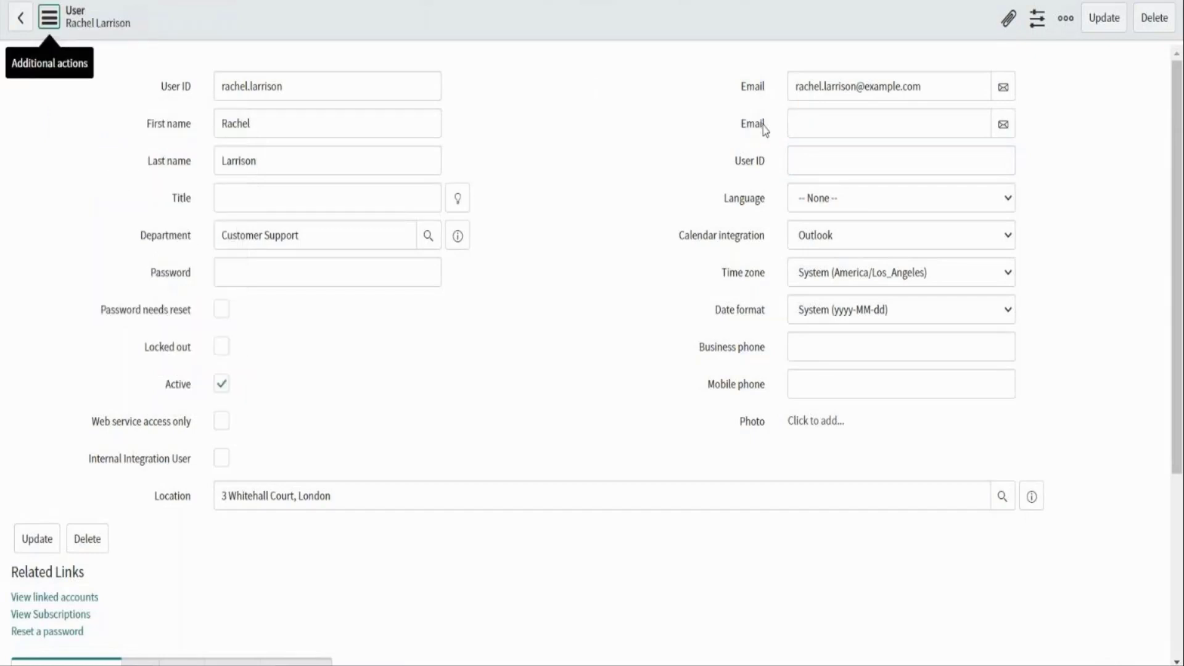
{"action": "left_click", "coordinate": [763, 125]}
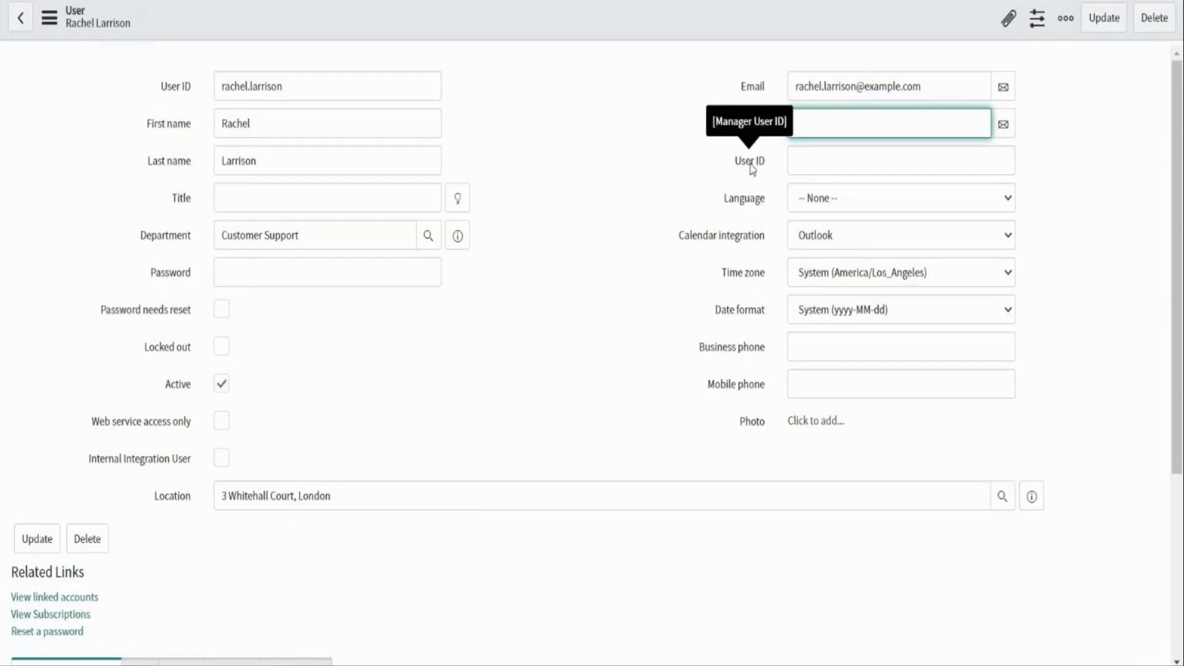
{"action": "left_click", "coordinate": [831, 163]}
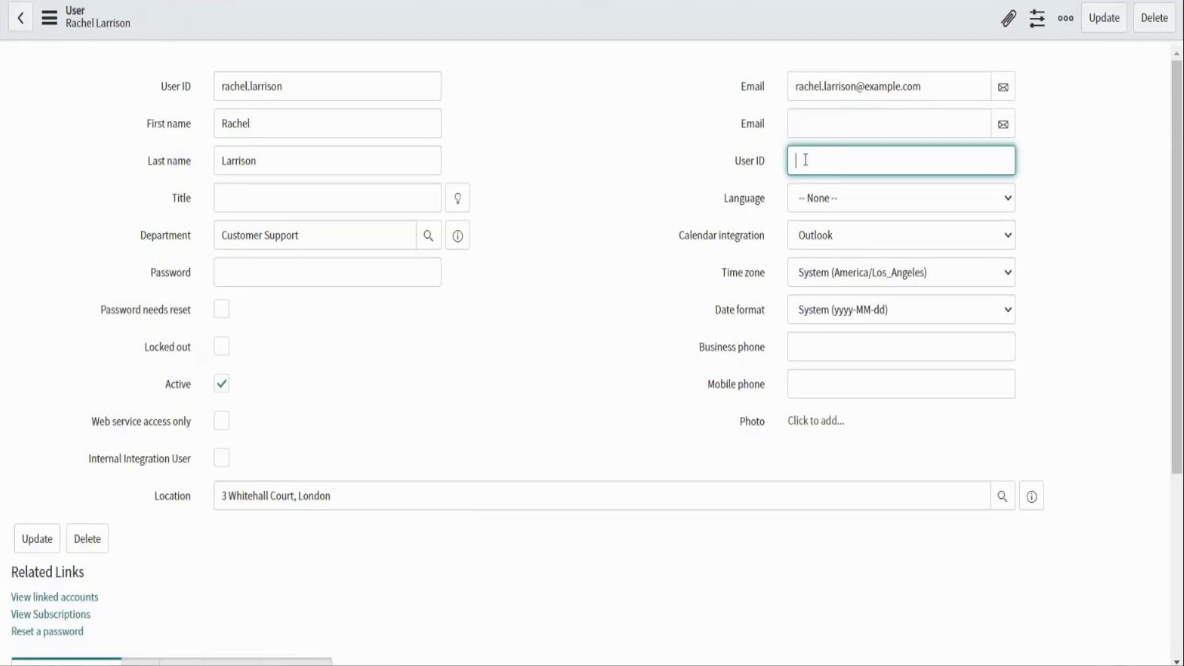
Reopen the User form layout configuration and add the Manager field to the selected fields
{"action": "left_click", "coordinate": [47, 25]}
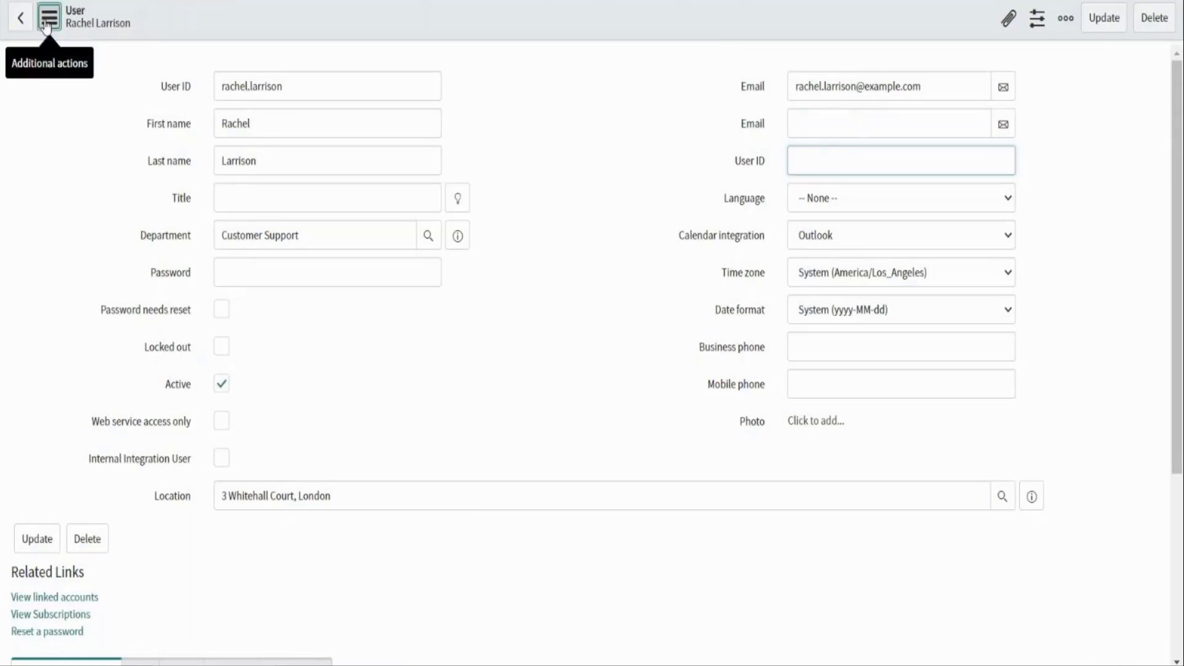
{"action": "left_click", "coordinate": [164, 131]}
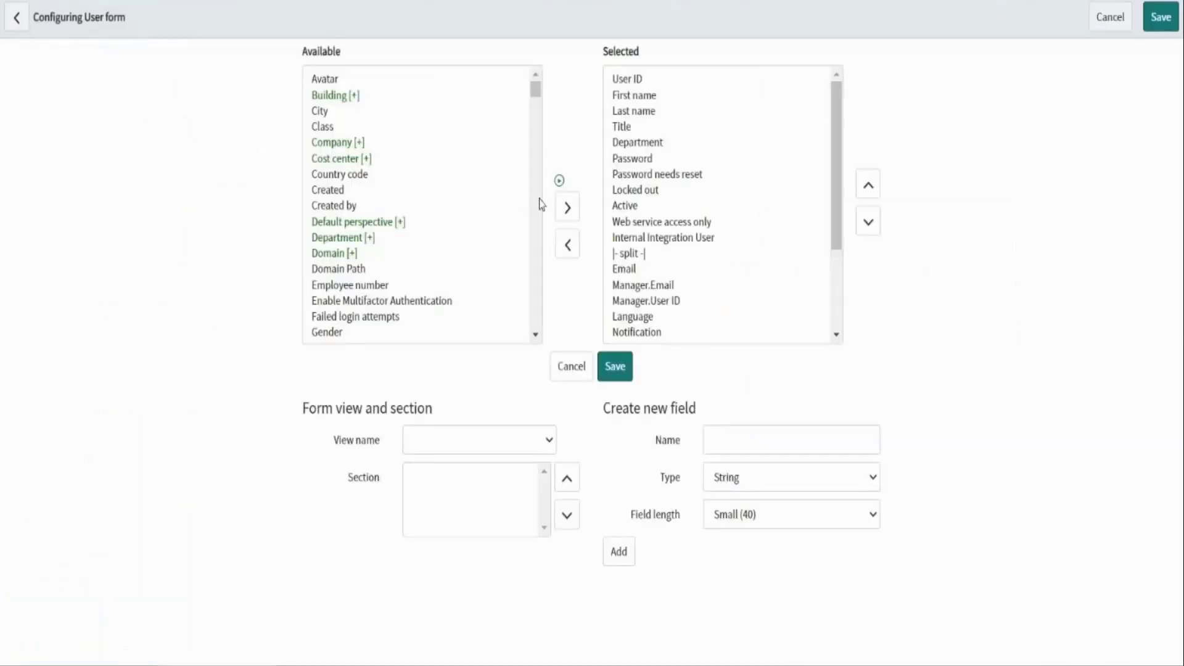
{"action": "scroll", "coordinate": [460, 250], "scroll_direction": "down", "scroll_amount": 10}
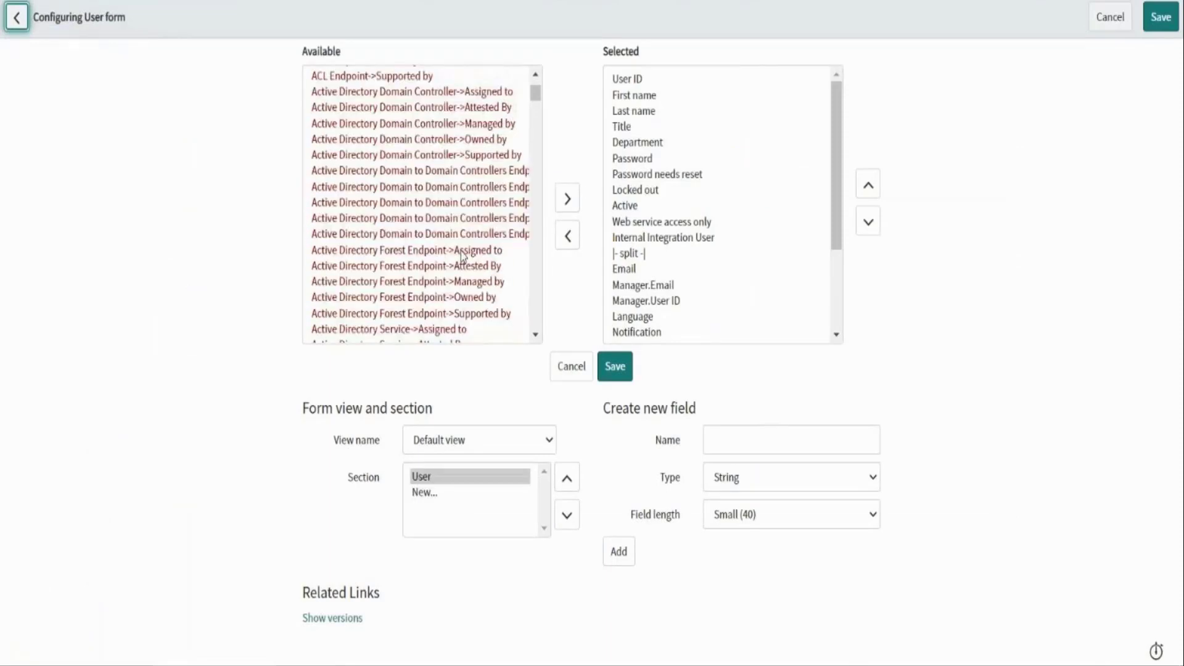
{"action": "scroll", "coordinate": [460, 251], "scroll_direction": "down", "scroll_amount": 10}
{"action": "scroll", "coordinate": [461, 250], "scroll_direction": "up", "scroll_amount": 2}
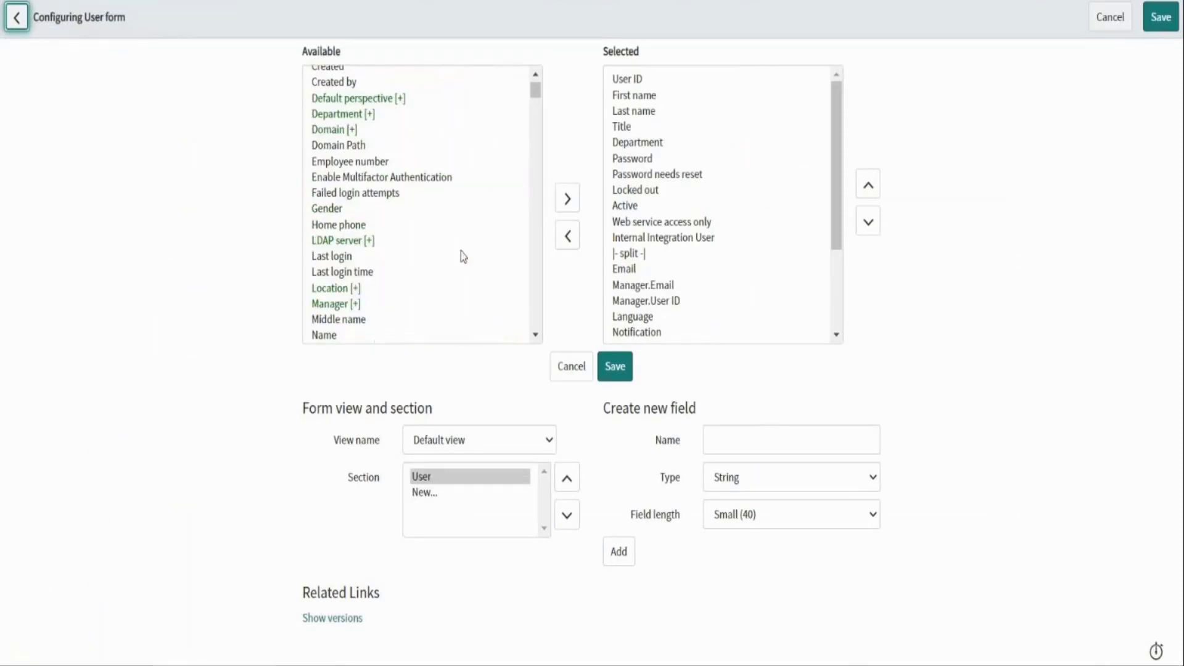
{"action": "left_click", "coordinate": [345, 305]}
{"action": "left_click", "coordinate": [567, 200]}
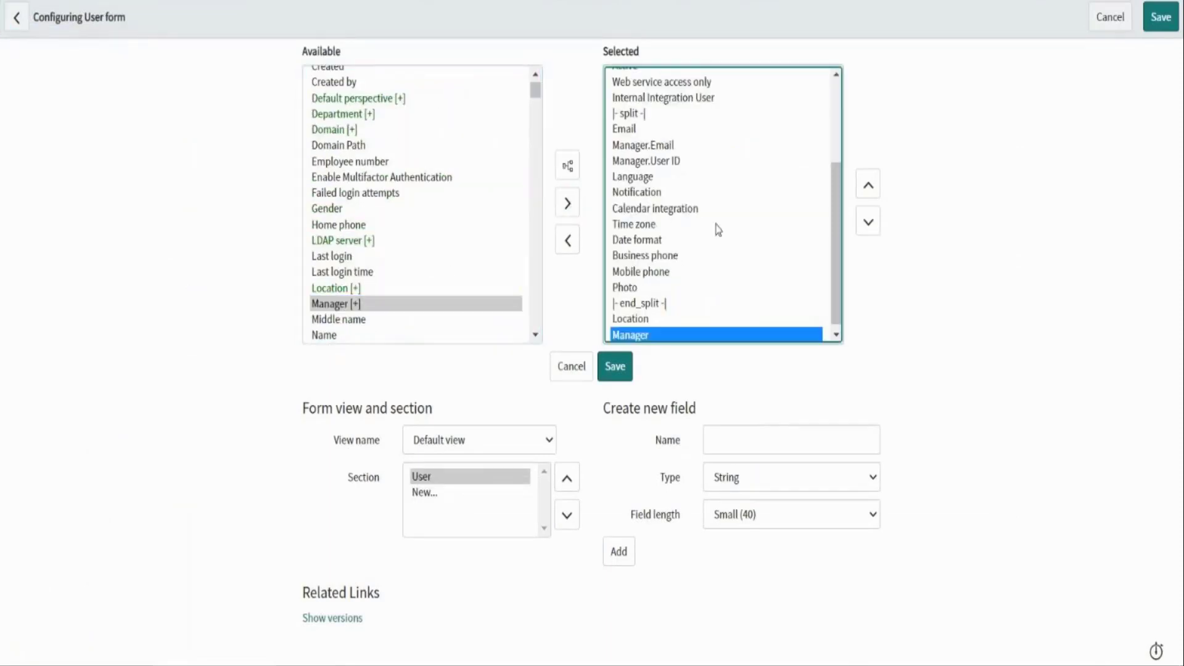
Move Manager up in the selected fields to directly below Time zone
{"action": "left_click", "coordinate": [868, 185]}
{"action": "left_click", "coordinate": [868, 185]}
{"action": "left_click", "coordinate": [868, 185]}
{"action": "left_click", "coordinate": [869, 184]}
{"action": "left_click", "coordinate": [868, 185]}
{"action": "left_click", "coordinate": [868, 185]}
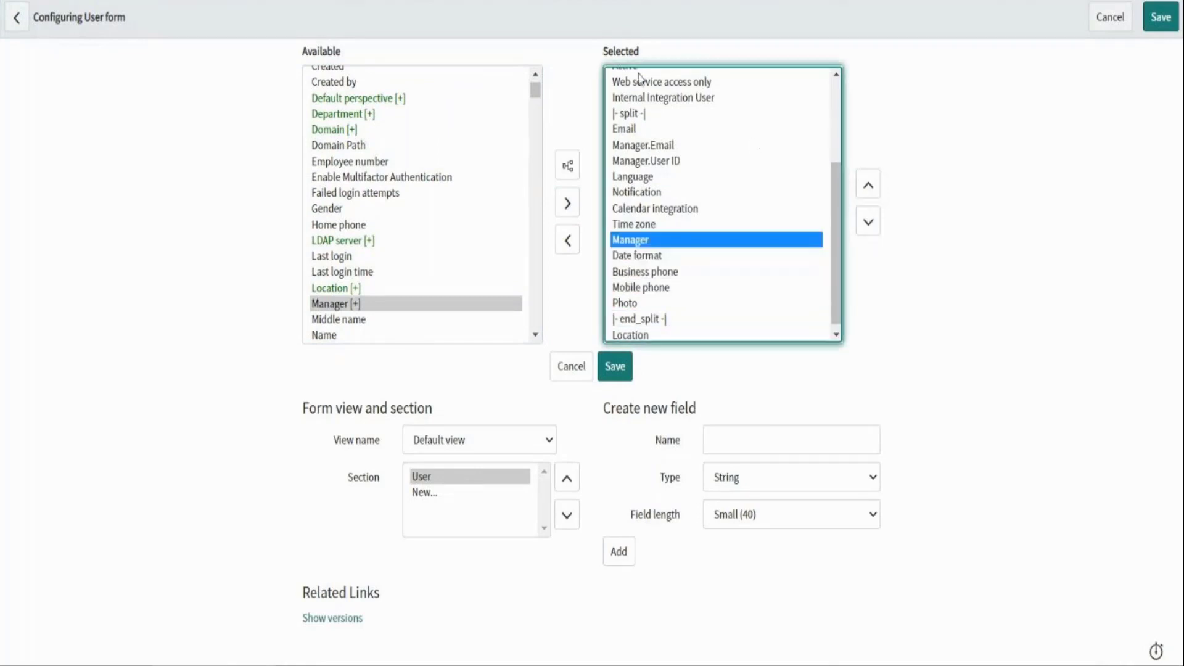
Move Manager.Email down in the selected fields to directly below Manager
{"action": "left_click", "coordinate": [632, 145]}
{"action": "left_click", "coordinate": [630, 161]}
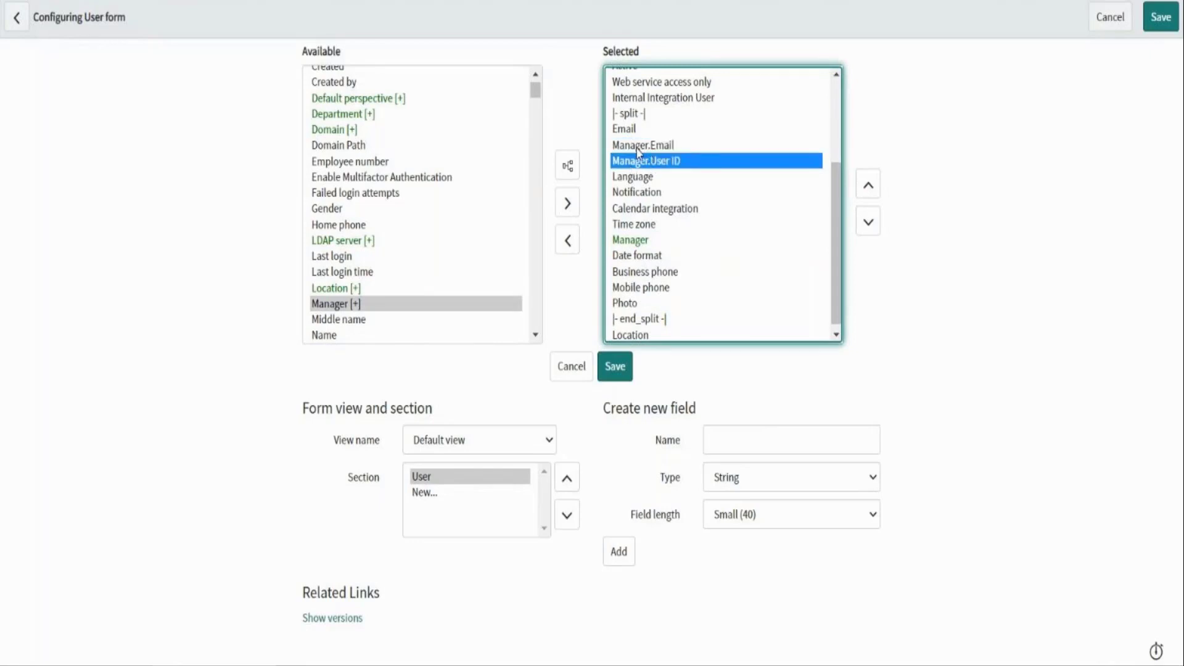
{"action": "left_click", "coordinate": [637, 148], "text": "ctrl"}
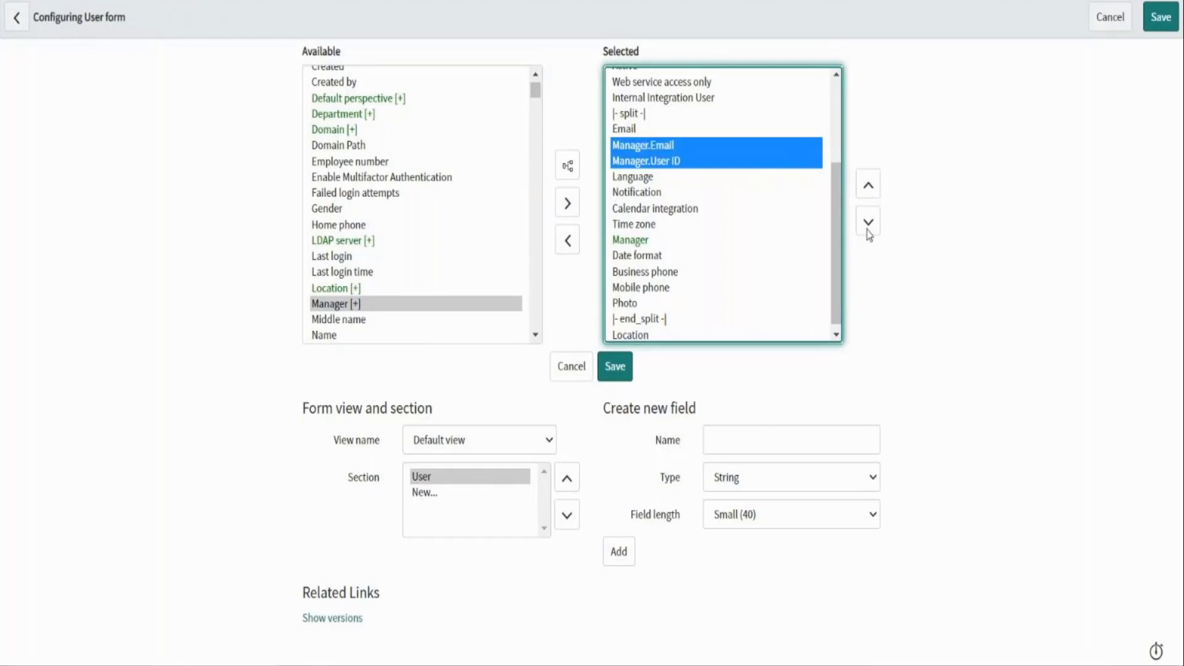
{"action": "left_click", "coordinate": [868, 232]}
{"action": "left_click", "coordinate": [868, 232]}
{"action": "left_click", "coordinate": [868, 232]}
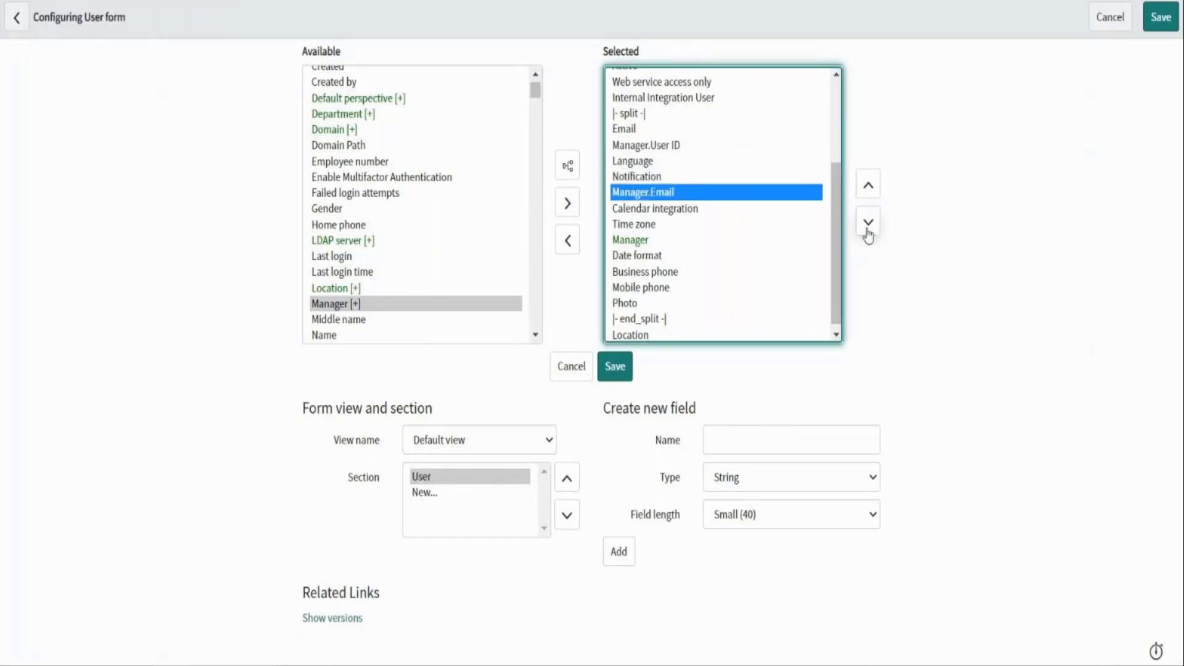
{"action": "left_click", "coordinate": [868, 233]}
{"action": "left_click", "coordinate": [868, 233]}
{"action": "left_click", "coordinate": [868, 233]}
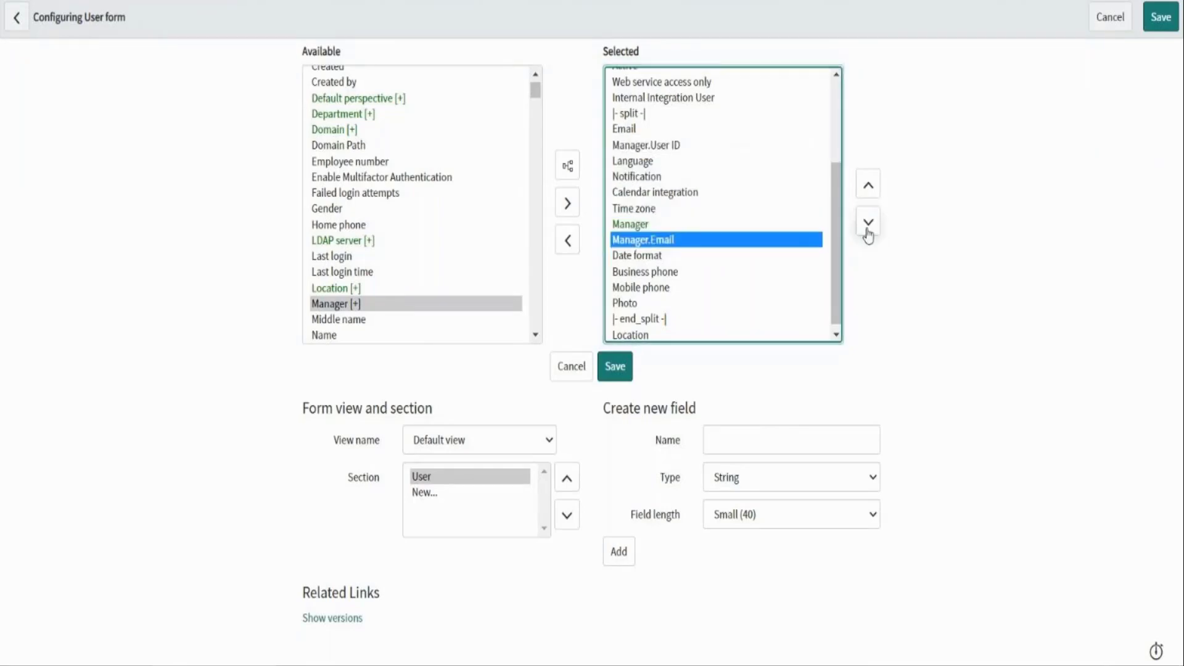
Move Manager.User ID down to between Manager and Manager.Email and save the form layout
{"action": "left_click", "coordinate": [669, 148]}
{"action": "left_click", "coordinate": [867, 227]}
{"action": "left_click", "coordinate": [867, 226]}
{"action": "left_click", "coordinate": [867, 226]}
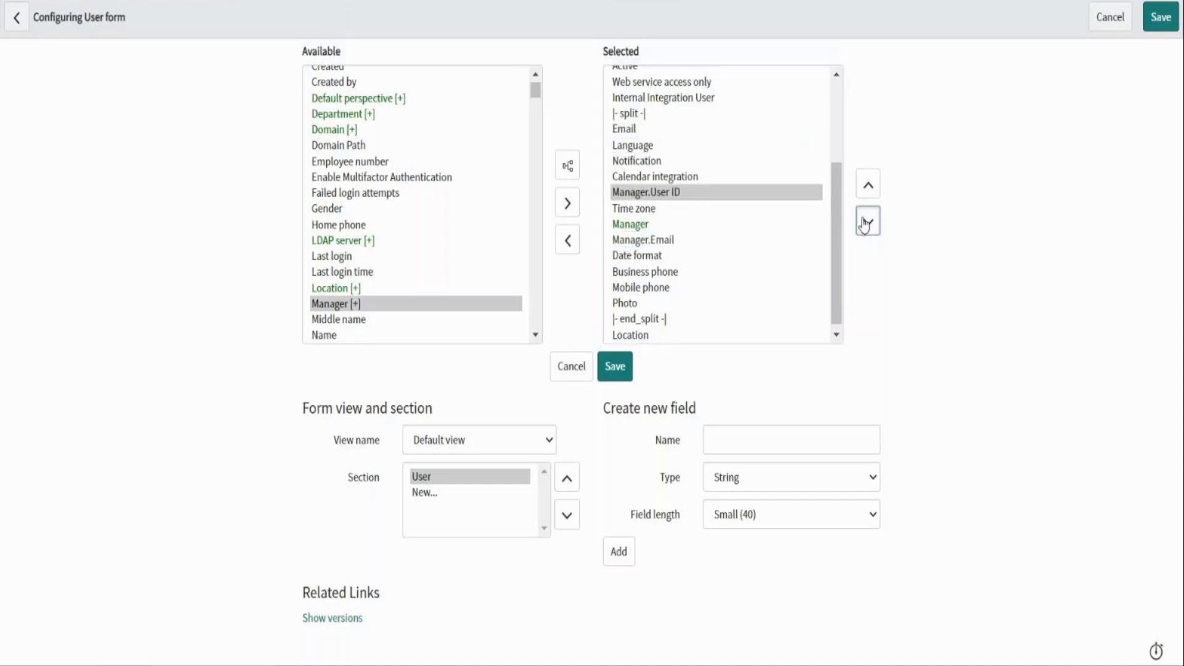
{"action": "left_click", "coordinate": [866, 225]}
{"action": "left_click", "coordinate": [866, 225]}
{"action": "left_click", "coordinate": [606, 370]}
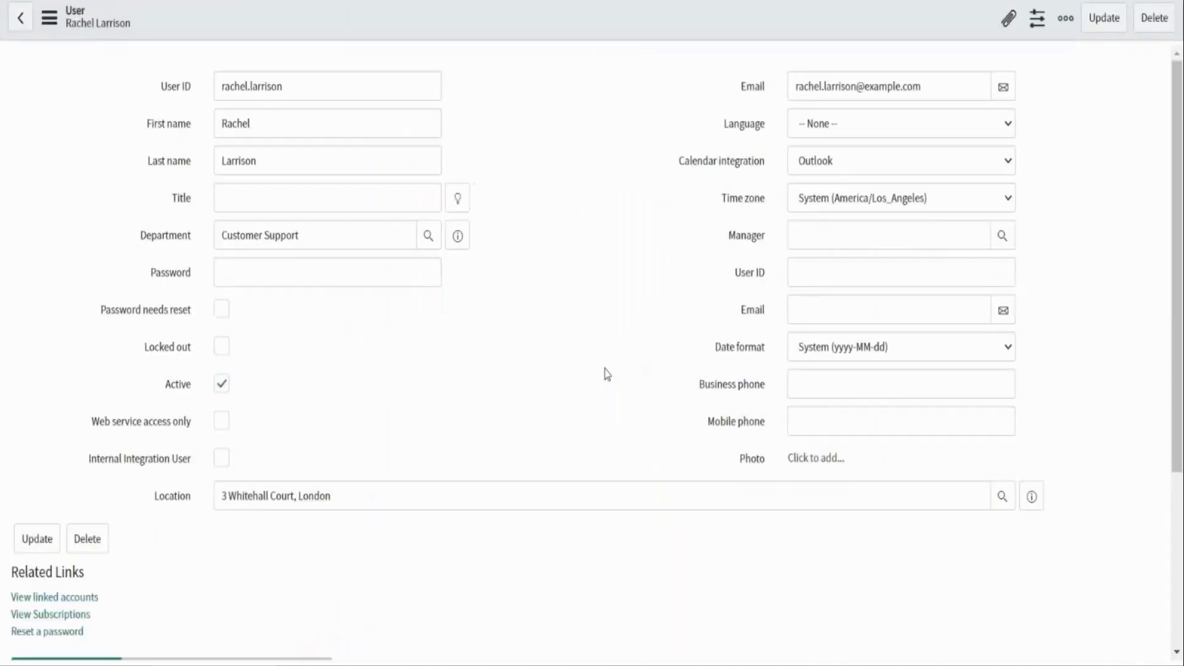
Look up the user list for the Manager reference field and choose the seventh user as manager
{"action": "left_click", "coordinate": [936, 236]}
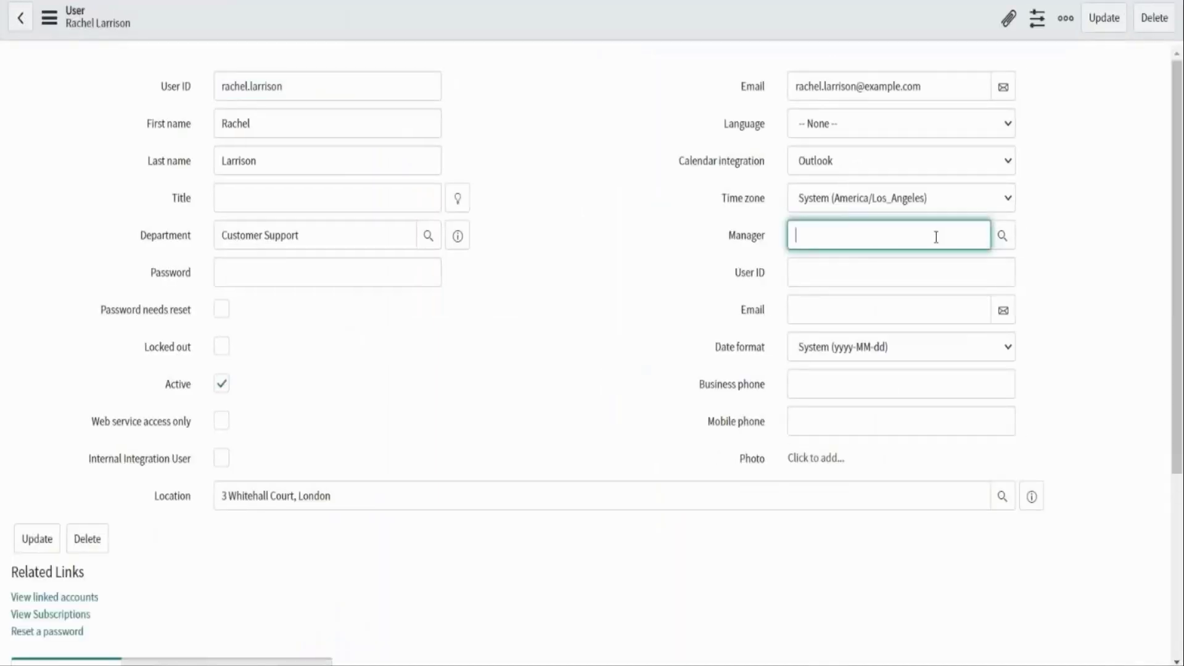
{"action": "left_click", "coordinate": [1003, 237]}
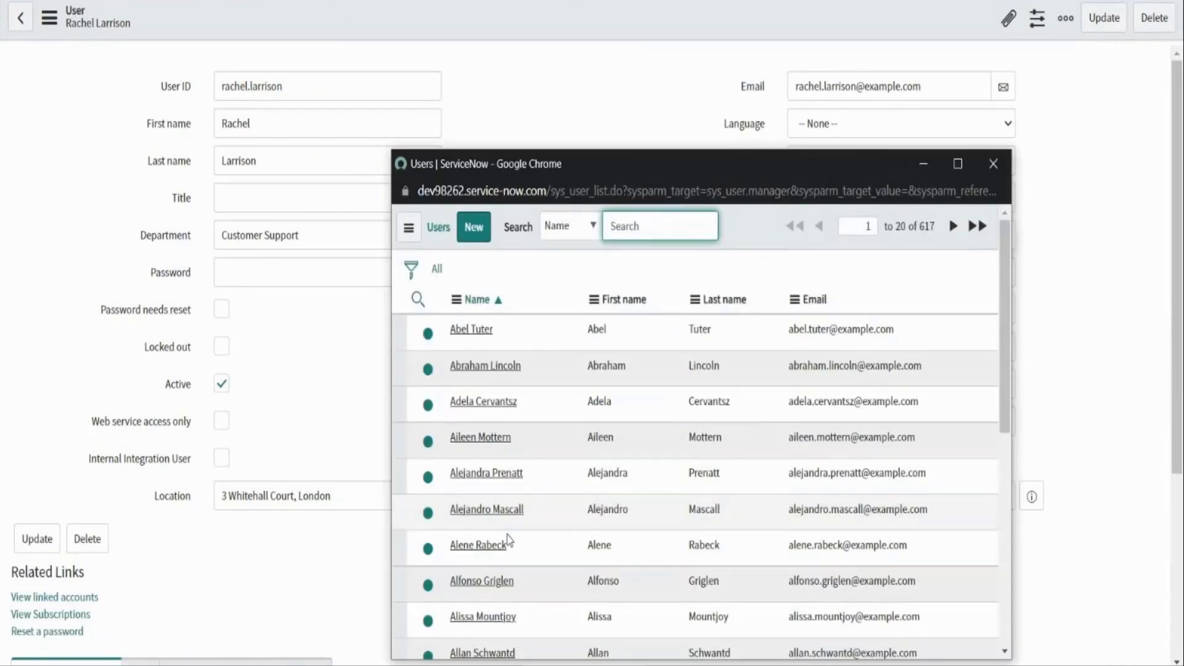
{"action": "left_click", "coordinate": [490, 549]}
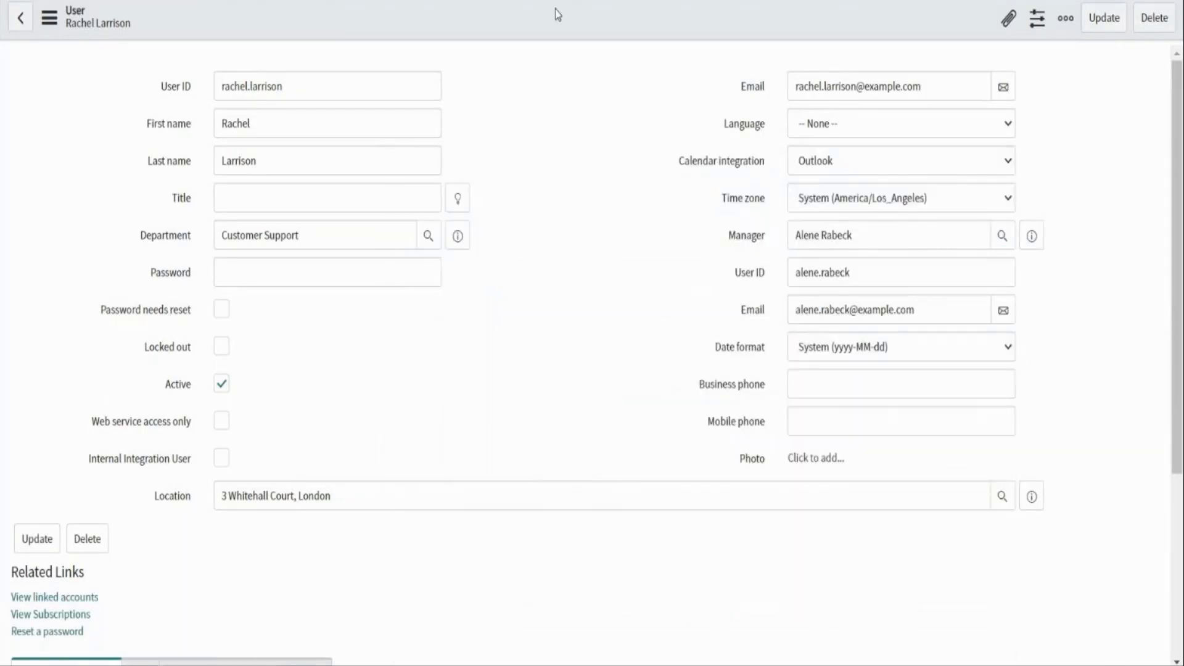
Examine the selected manager's name with the dot-walked User ID and Email values
{"action": "left_click_drag", "start_coordinate": [800, 236], "coordinate": [861, 238]}
{"action": "left_click_drag", "start_coordinate": [796, 272], "coordinate": [870, 272]}
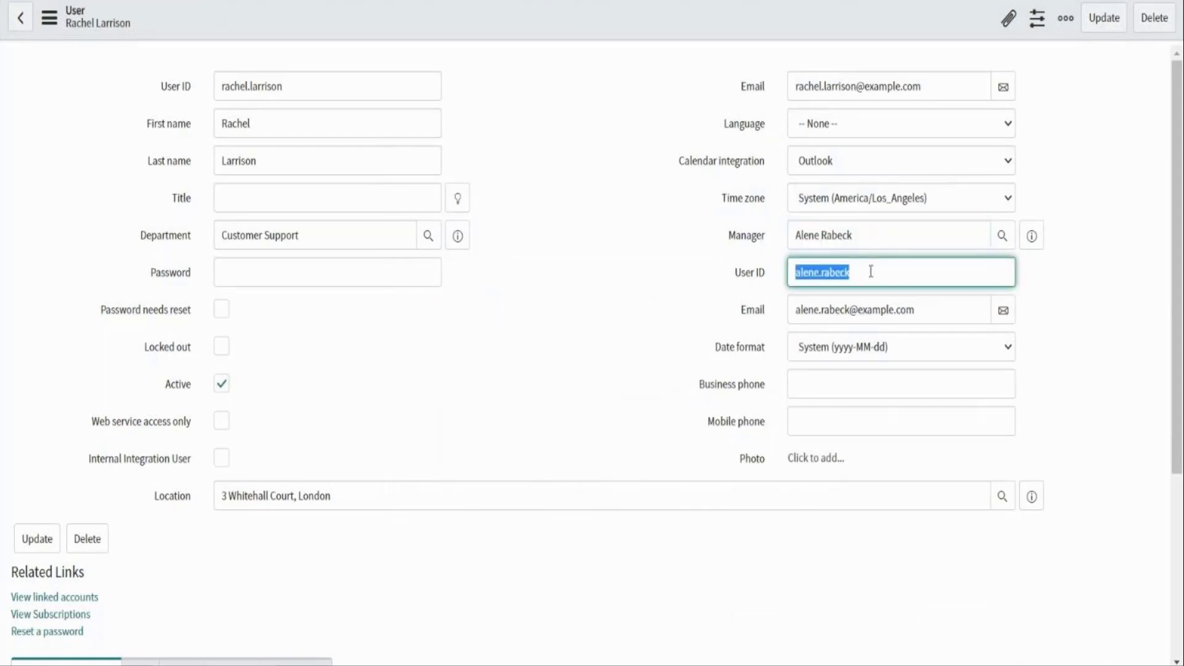
{"action": "left_click_drag", "start_coordinate": [936, 310], "coordinate": [791, 315]}
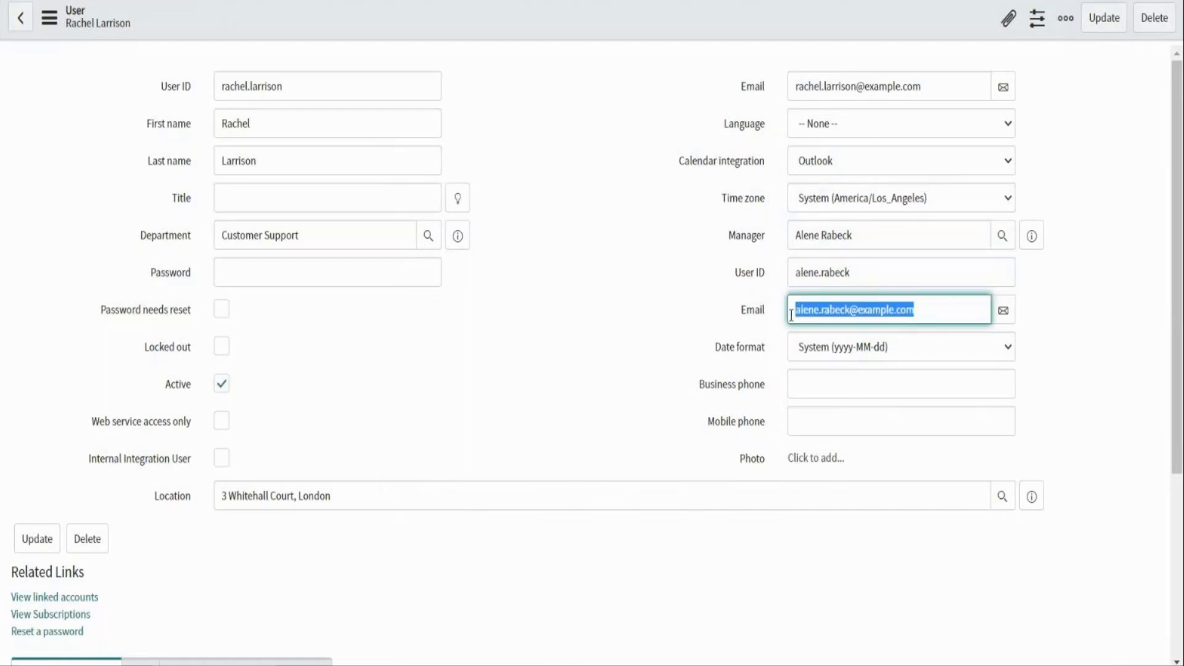
Save the user record and highlight its Department value
{"action": "right_click", "coordinate": [515, 18]}
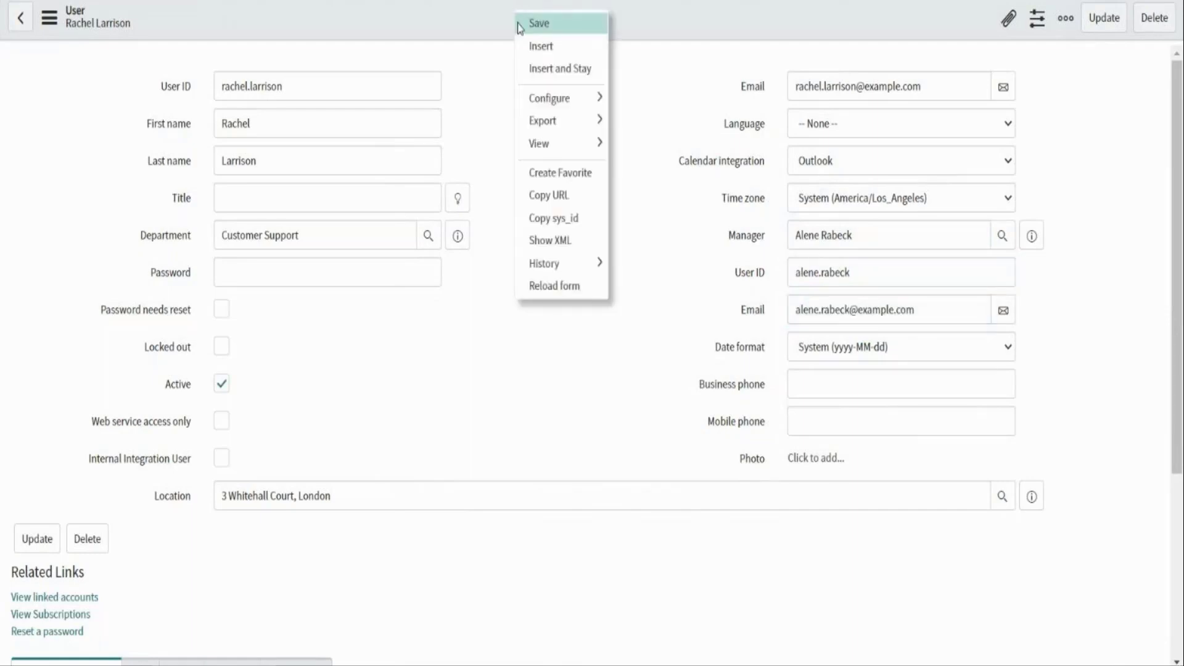
{"action": "left_click", "coordinate": [516, 24]}
{"action": "left_click", "coordinate": [316, 239]}
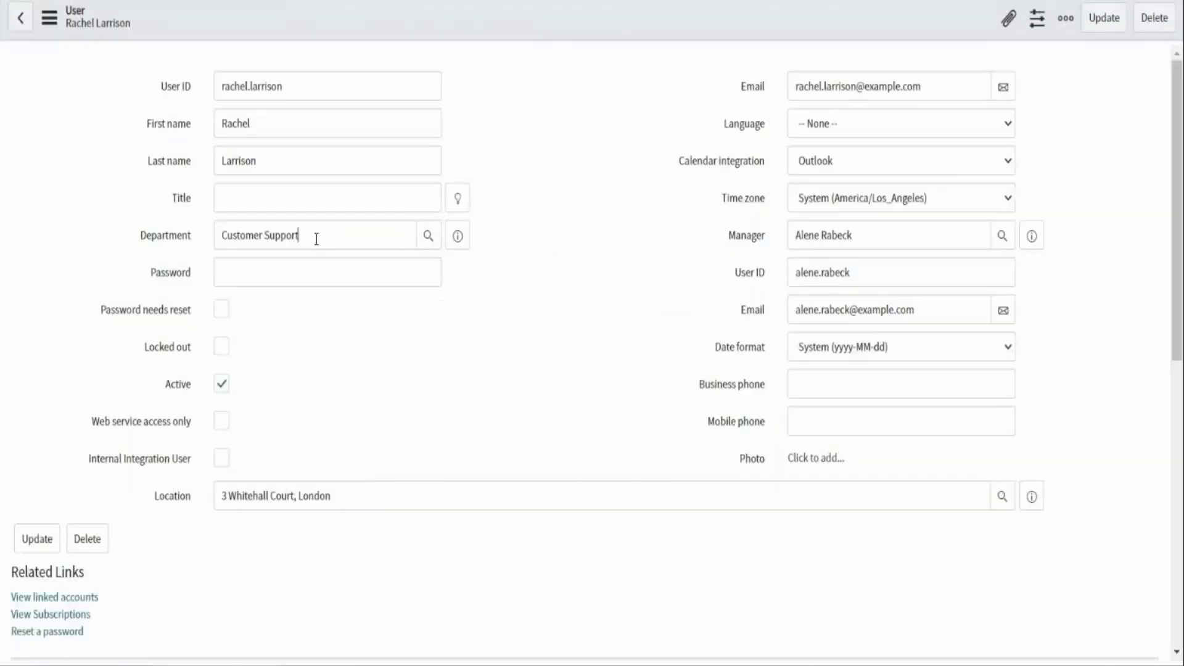
{"action": "left_click_drag", "start_coordinate": [317, 239], "coordinate": [223, 236]}
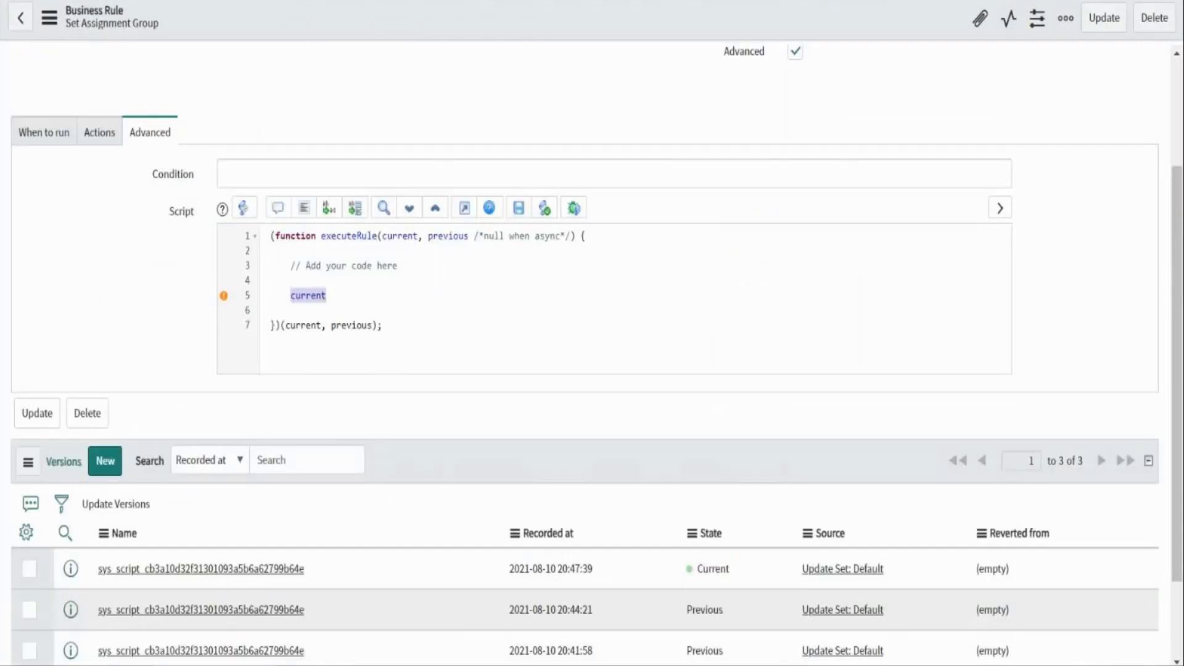
Set the business rule's filter condition to State is Open
{"action": "left_click", "coordinate": [354, 270]}
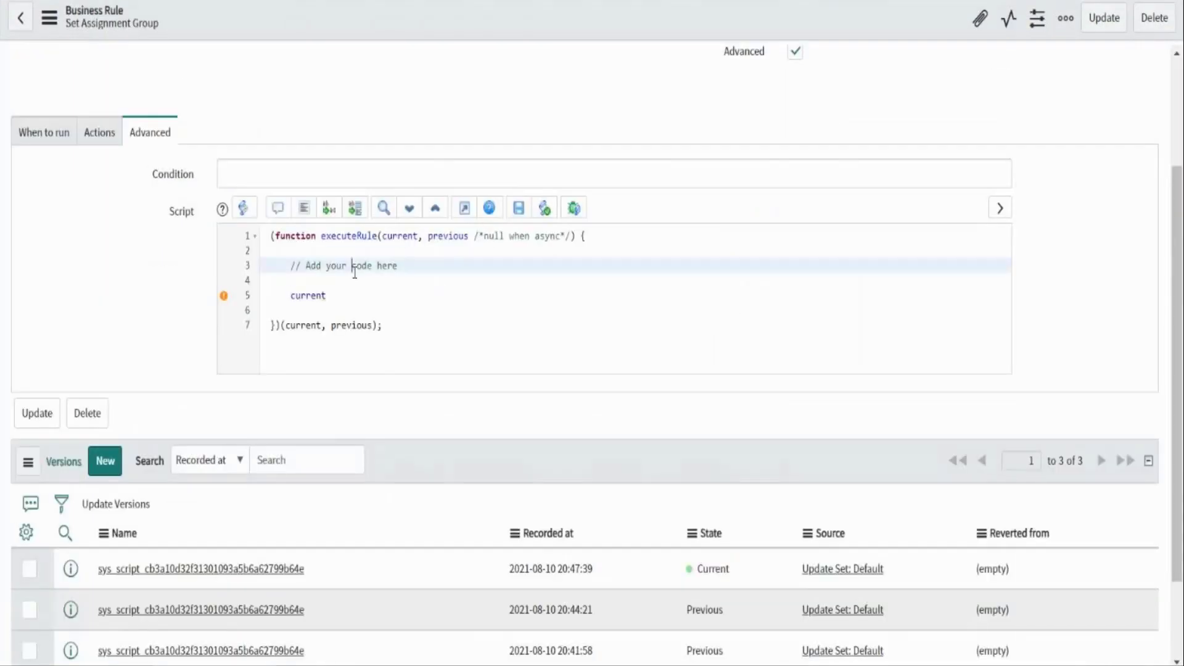
{"action": "left_click", "coordinate": [344, 295]}
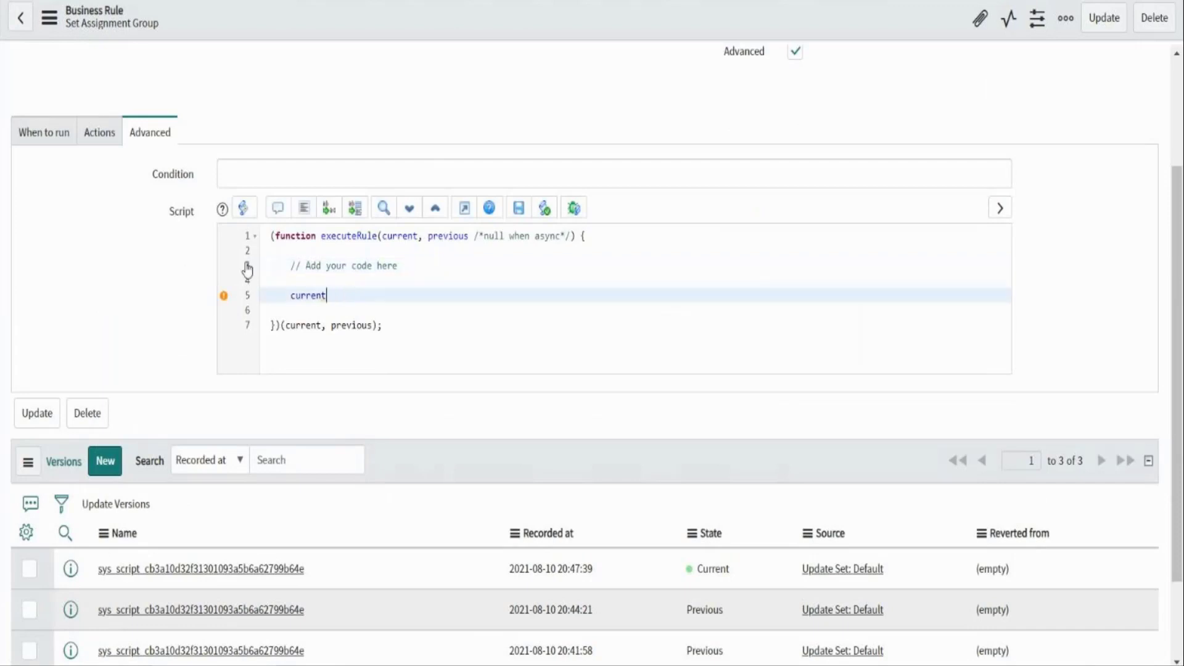
{"action": "left_click", "coordinate": [51, 133]}
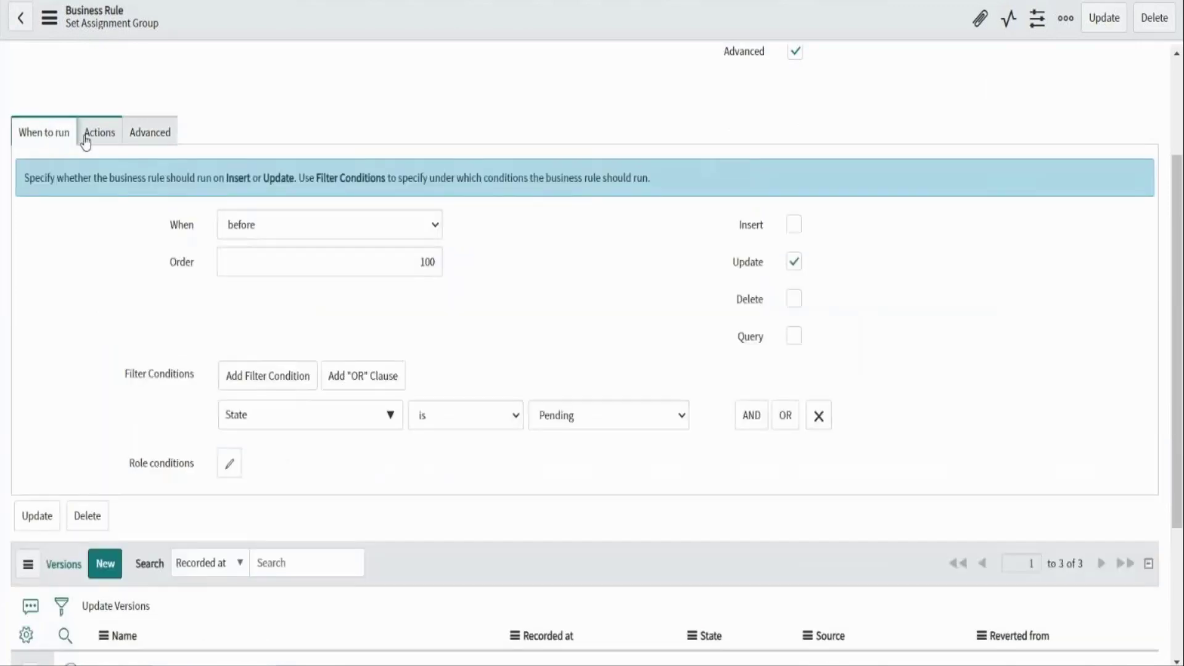
{"action": "left_click", "coordinate": [553, 418]}
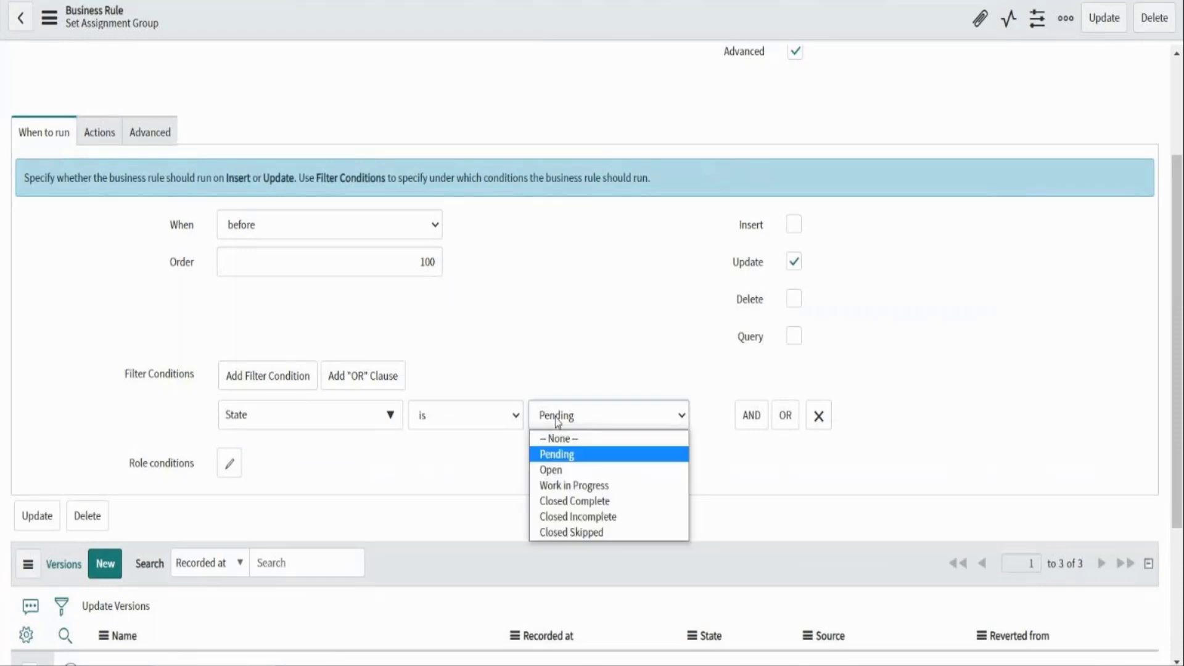
{"action": "left_click", "coordinate": [556, 468]}
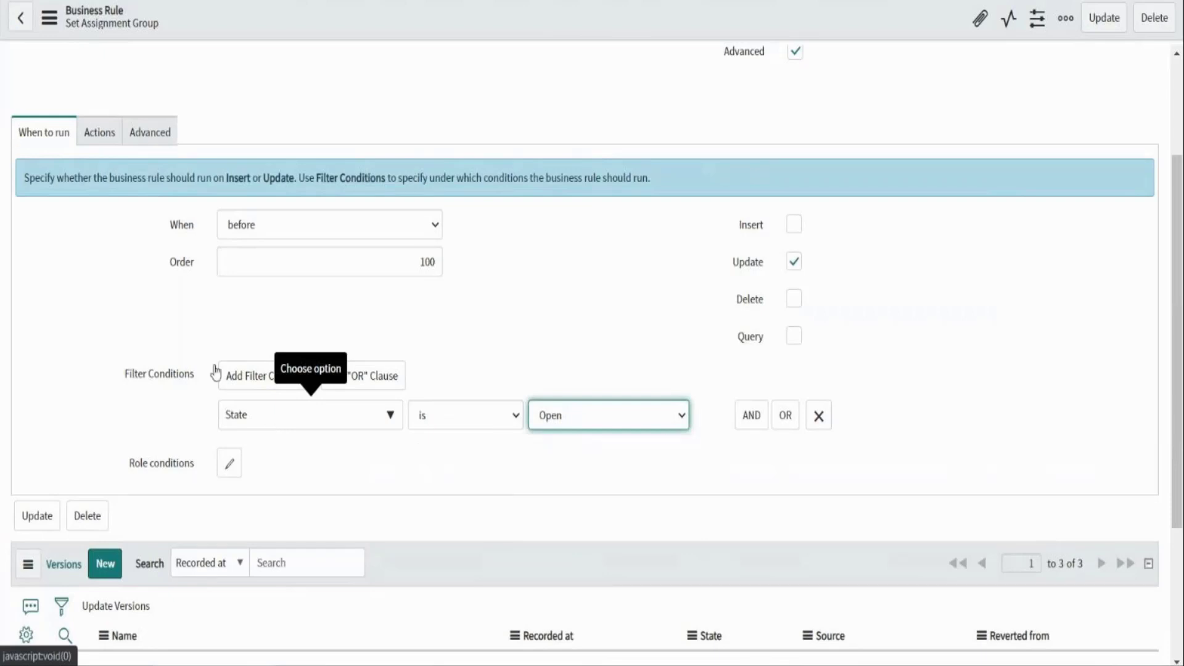
Return to the rule's script at the end of current, switch to the asset record and close the requestor's preview
{"action": "left_click", "coordinate": [100, 139]}
{"action": "left_click", "coordinate": [140, 143]}
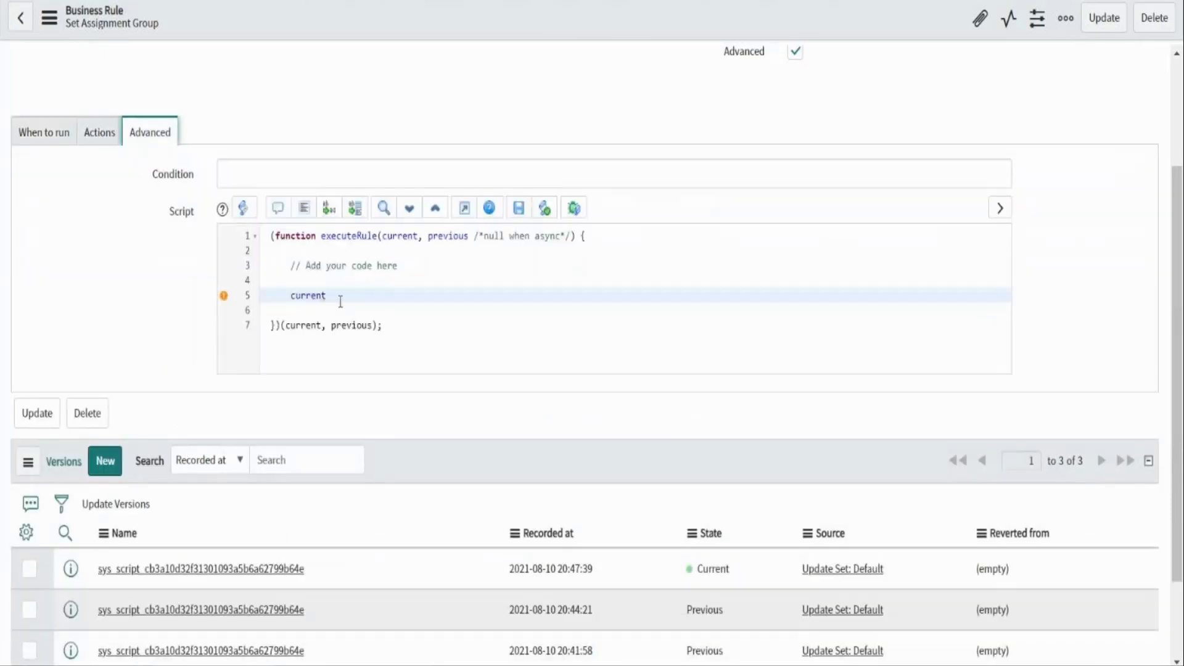
{"action": "left_click", "coordinate": [336, 298]}
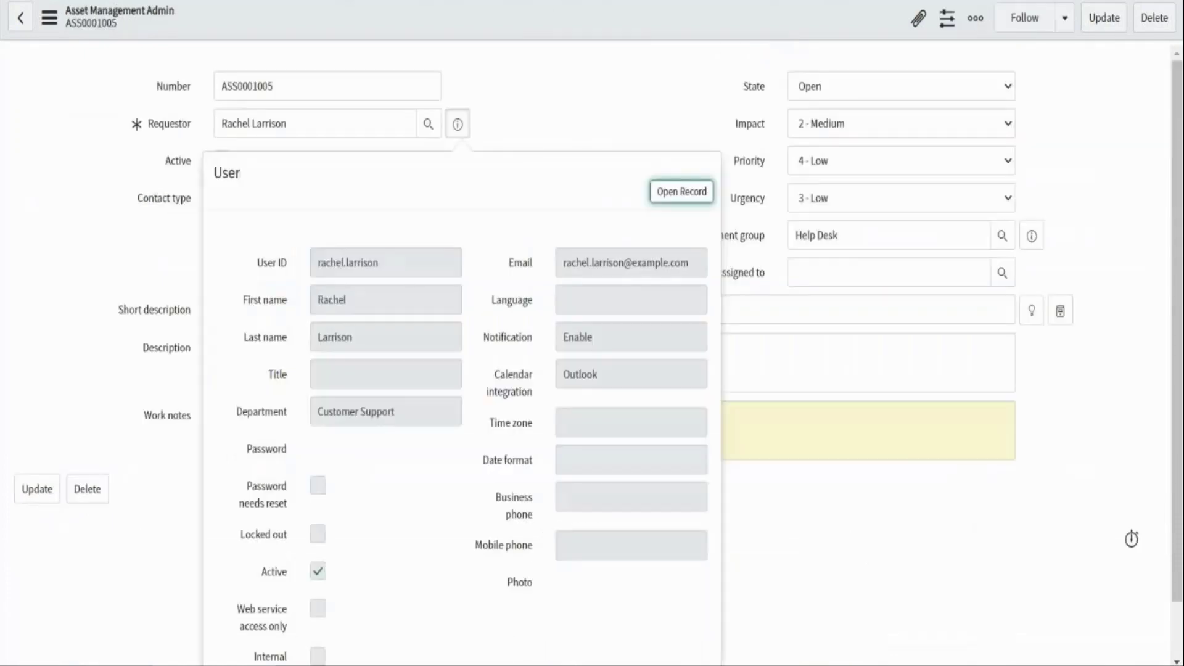
{"action": "left_click", "coordinate": [556, 61]}
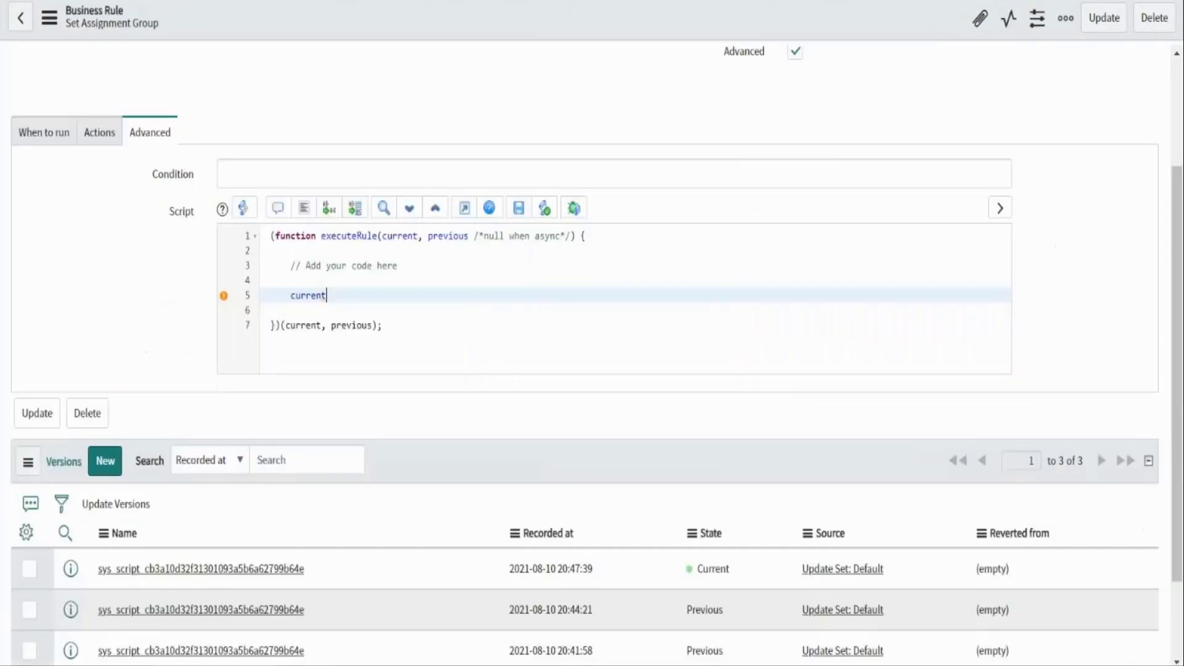
Make the Set Assignment Group business rule run on Insert instead of Update, and return to its script
{"action": "left_click", "coordinate": [36, 140]}
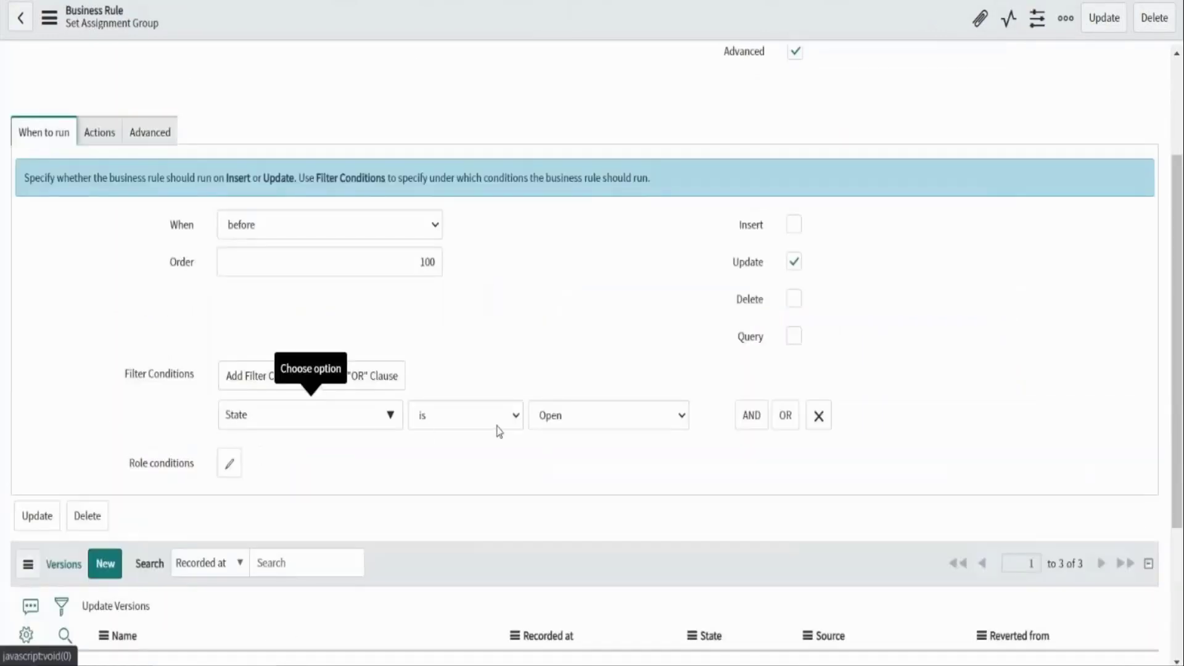
{"action": "left_click", "coordinate": [794, 225]}
{"action": "left_click", "coordinate": [795, 262]}
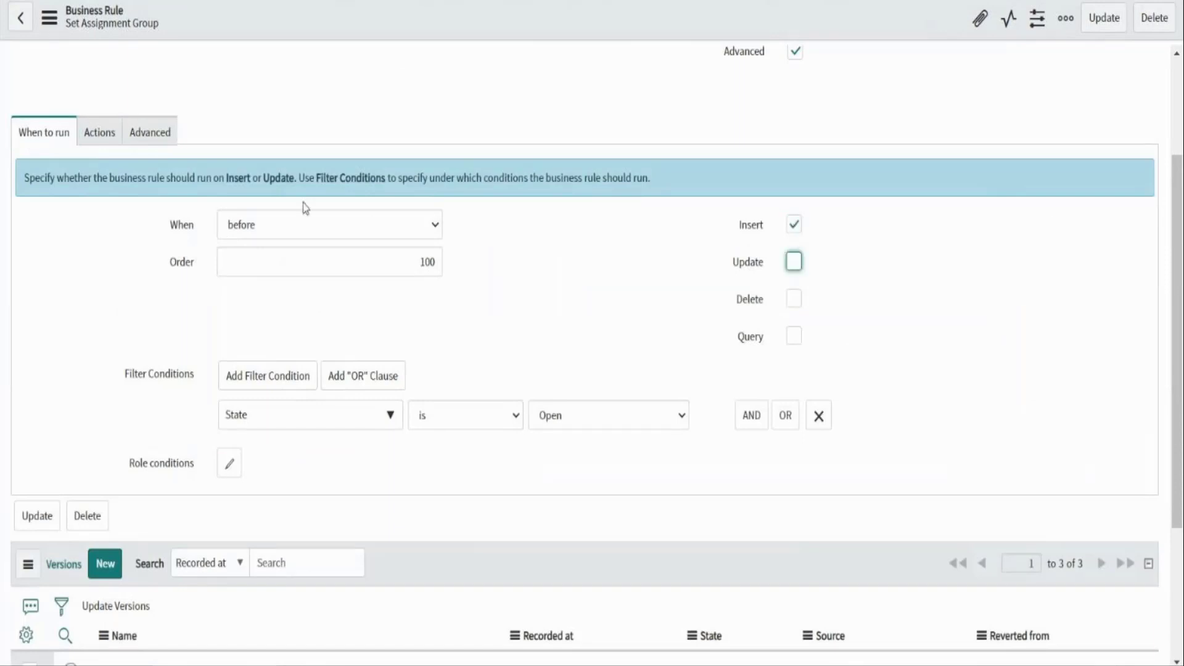
{"action": "left_click", "coordinate": [99, 145]}
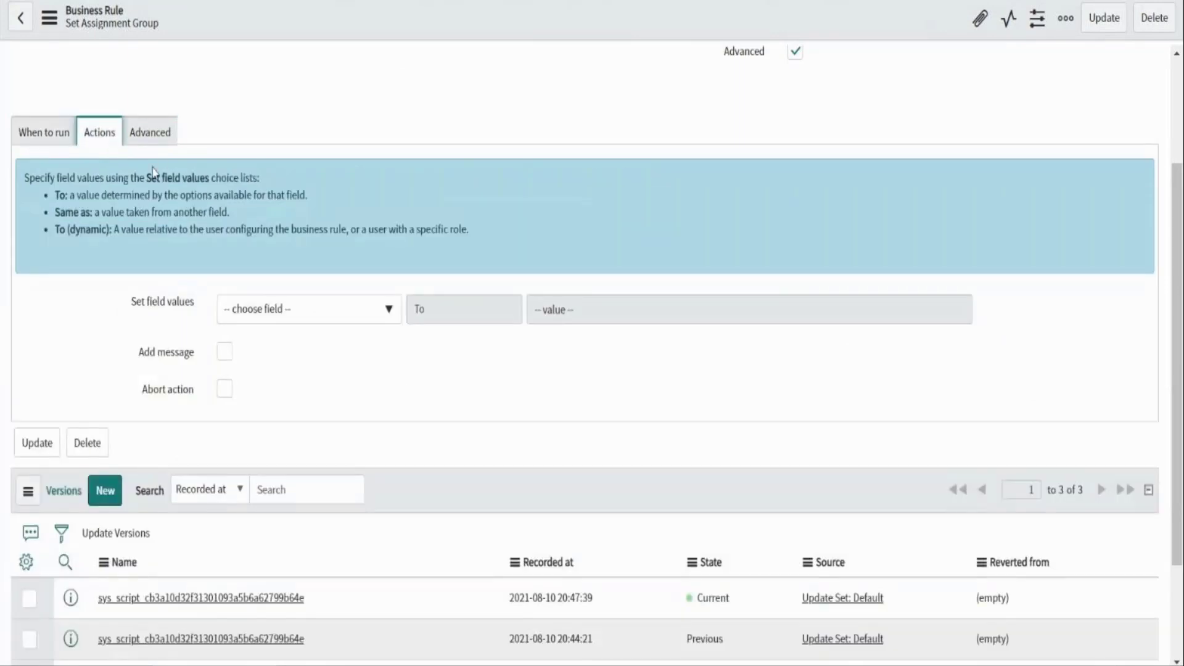
{"action": "left_click", "coordinate": [147, 148]}
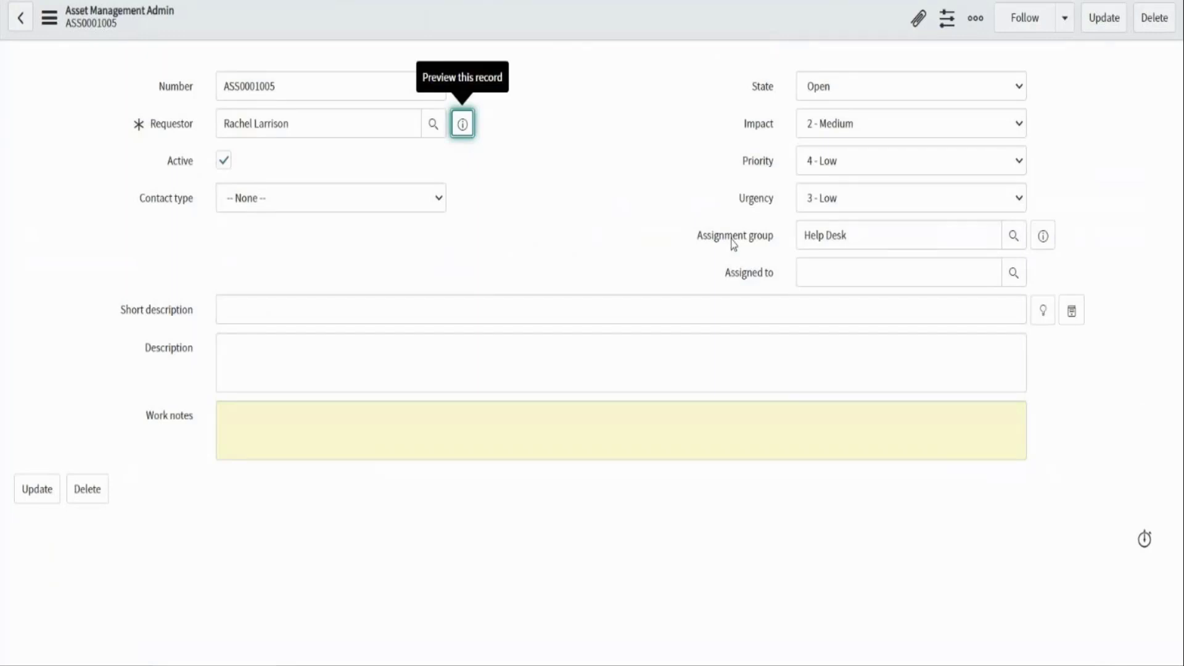
Show the dictionary info of the asset record's Assignment group field and copy the field name assignment_group
{"action": "right_click", "coordinate": [733, 245]}
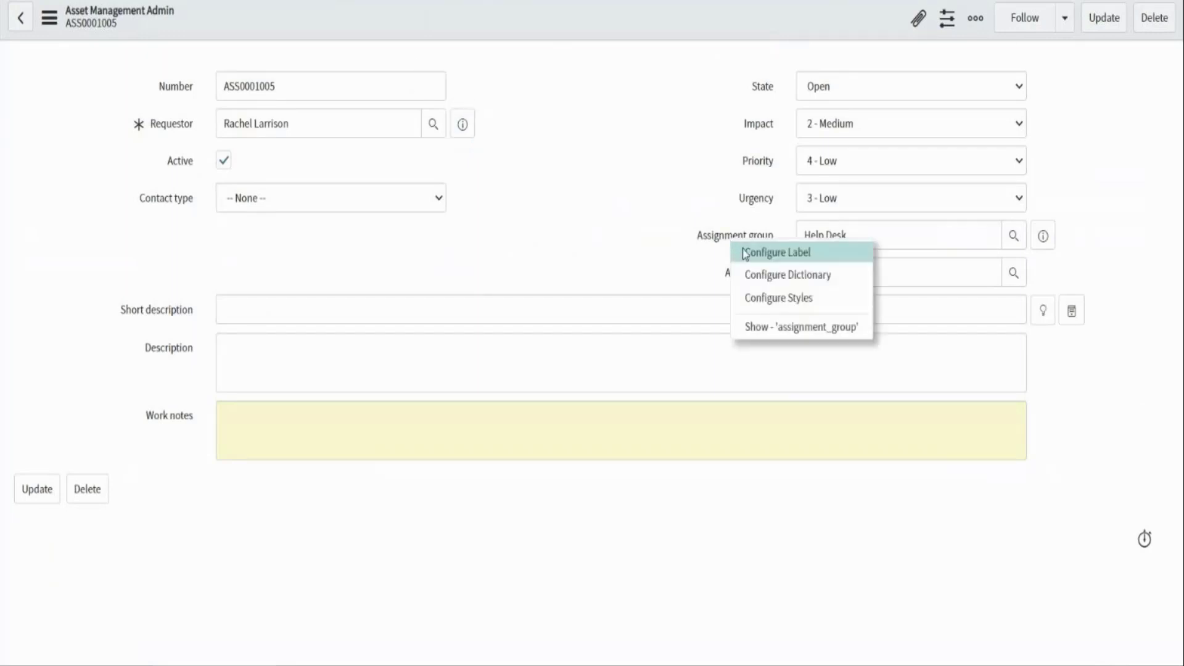
{"action": "left_click", "coordinate": [801, 328]}
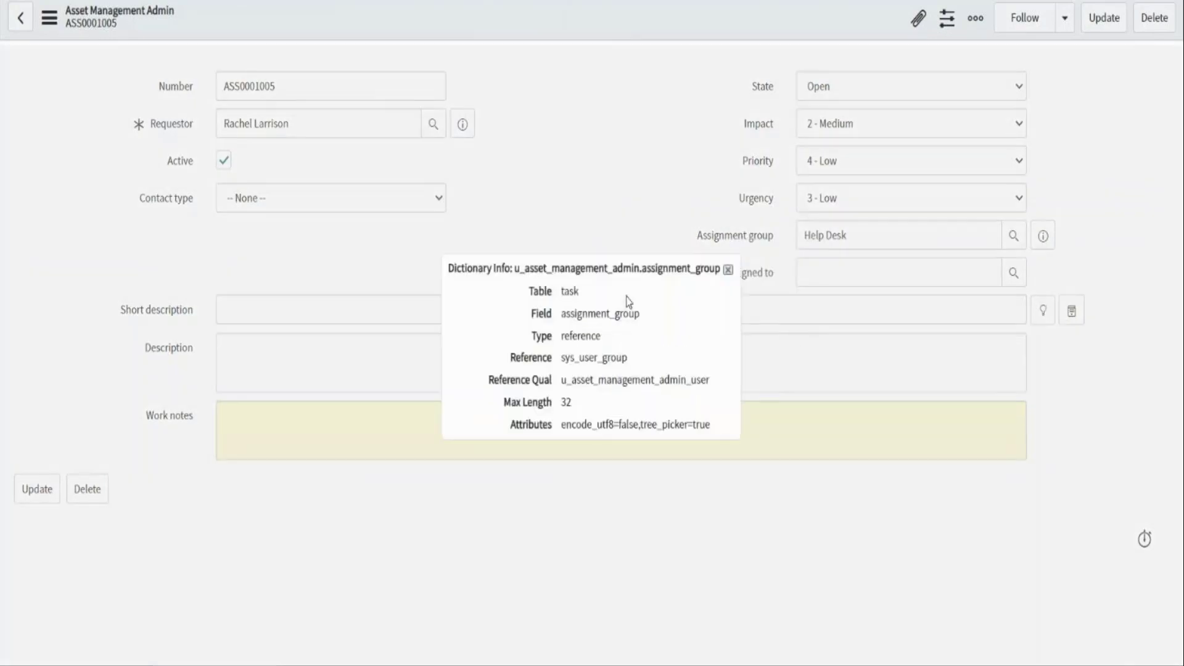
{"action": "double_click", "coordinate": [586, 311]}
{"action": "key", "text": "ctrl+c"}
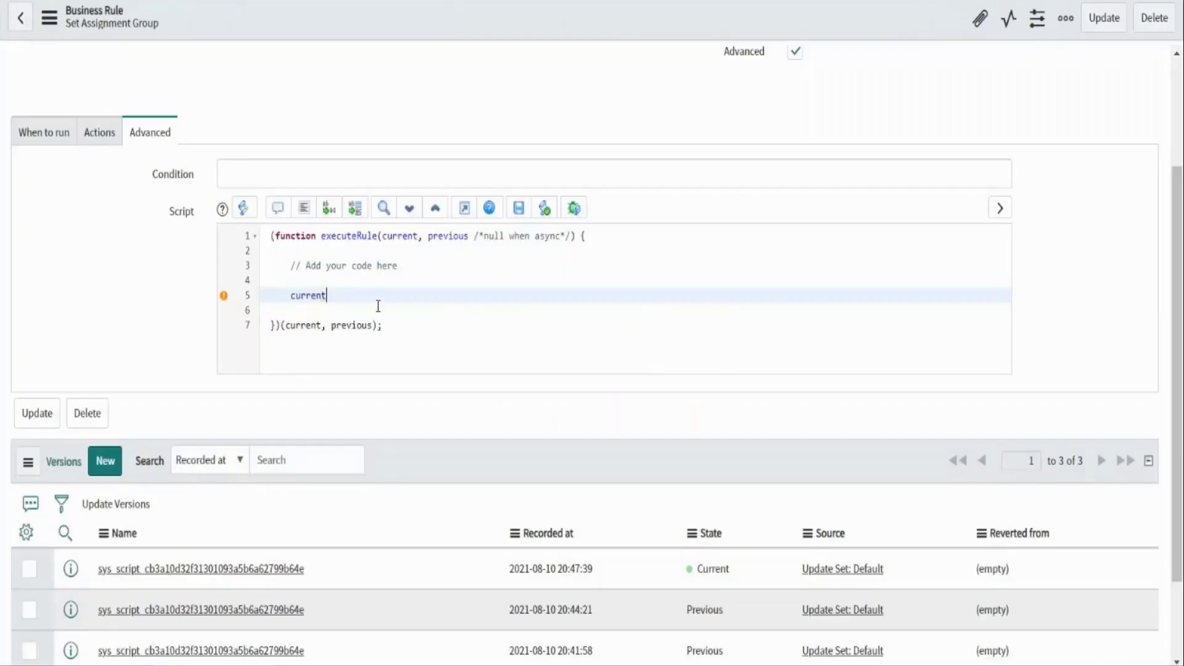
Extend current in the business rule script to current.assignment_group != followed by an empty quoted string
{"action": "type", "text": "."}
{"action": "key", "text": "ctrl+v"}
{"action": "type", "text": "!='"}
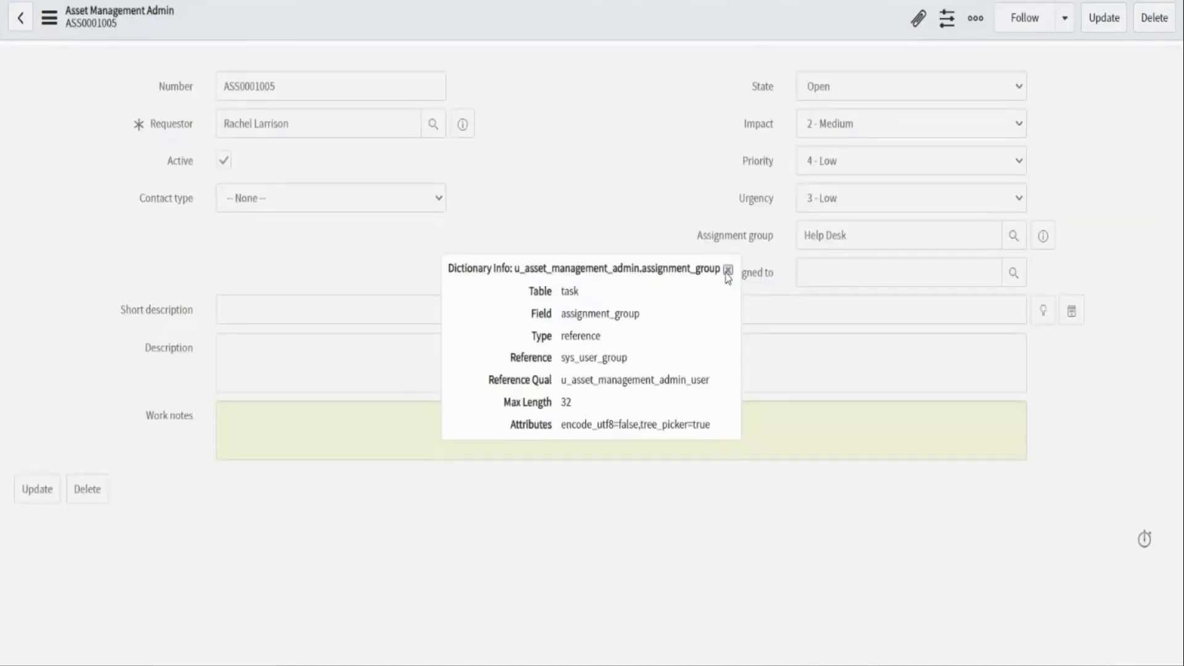
Close the dictionary info on the asset record and open the Help Desk group record from the Assignment group preview
{"action": "left_click", "coordinate": [727, 271]}
{"action": "left_click_drag", "start_coordinate": [861, 234], "coordinate": [790, 241]}
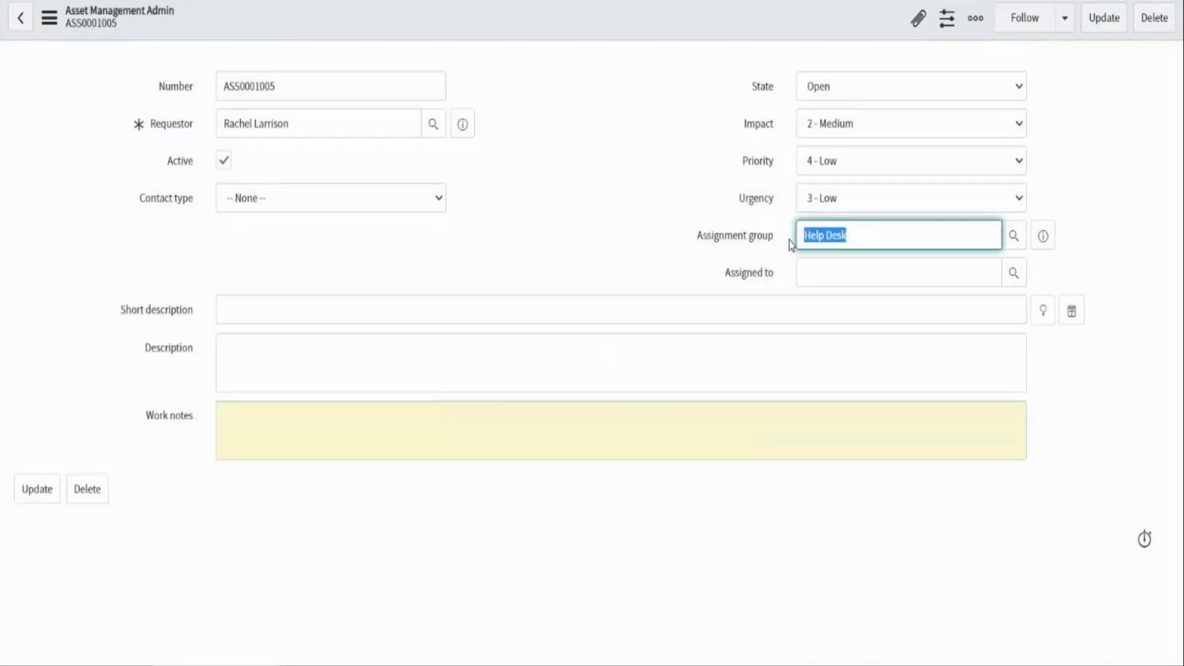
{"action": "double_click", "coordinate": [866, 236]}
{"action": "triple_click", "coordinate": [859, 238]}
{"action": "double_click", "coordinate": [860, 238]}
{"action": "triple_click", "coordinate": [860, 238]}
{"action": "left_click", "coordinate": [1042, 235]}
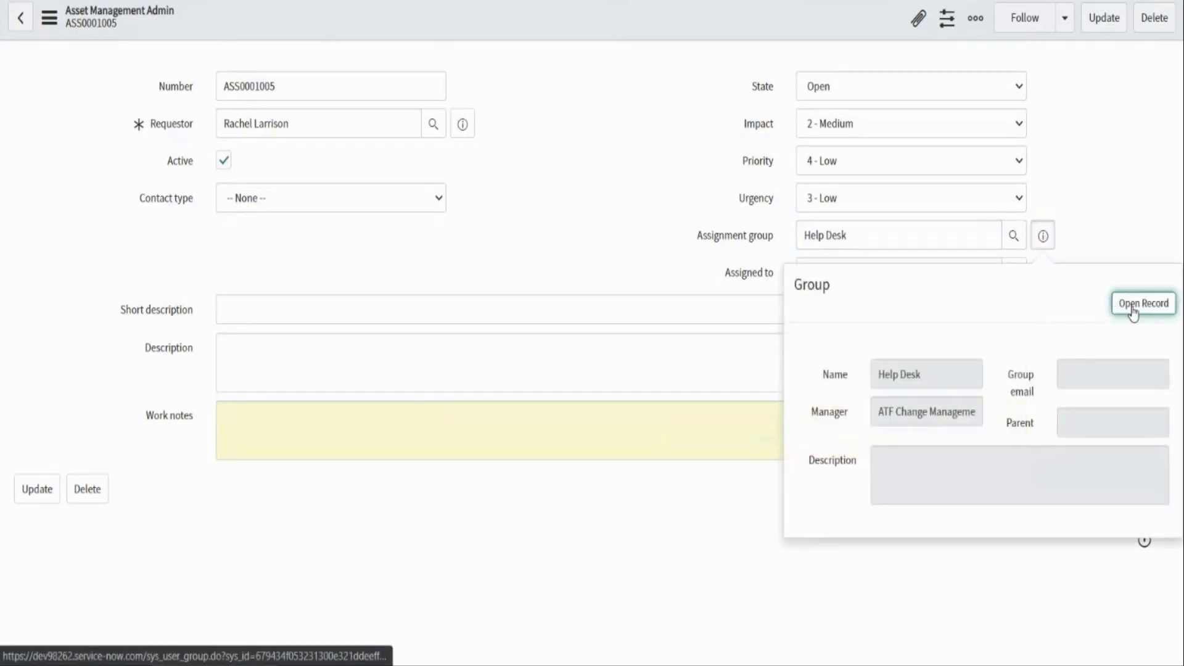
{"action": "left_click", "coordinate": [1143, 303]}
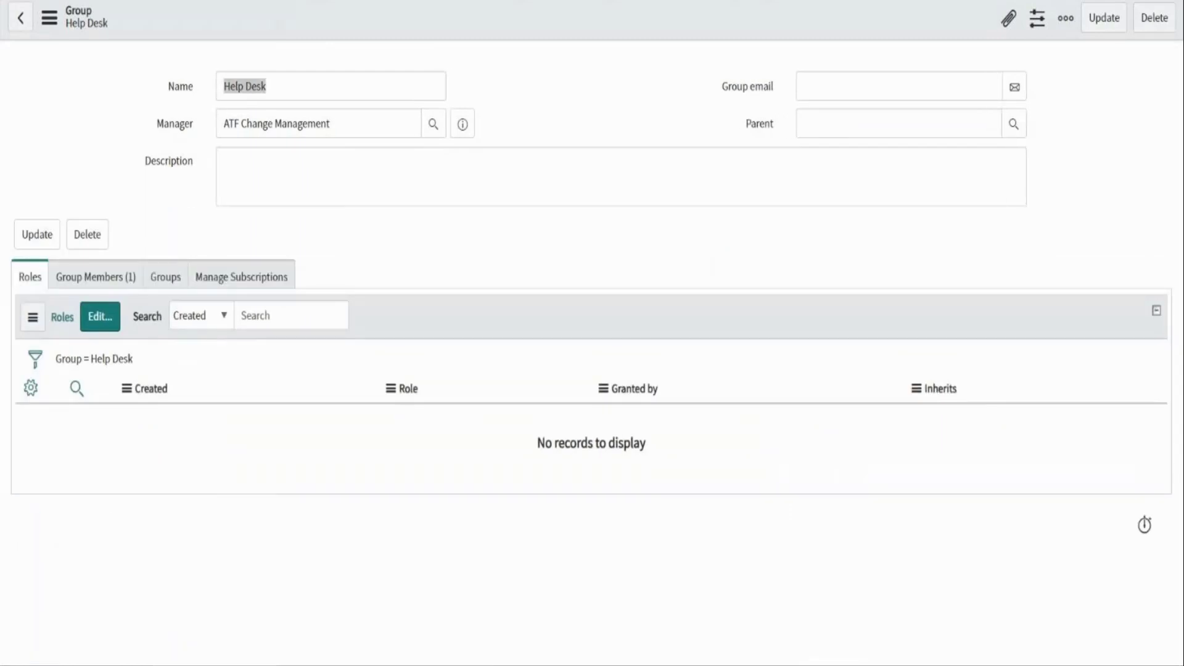
{"action": "double_click", "coordinate": [289, 82]}
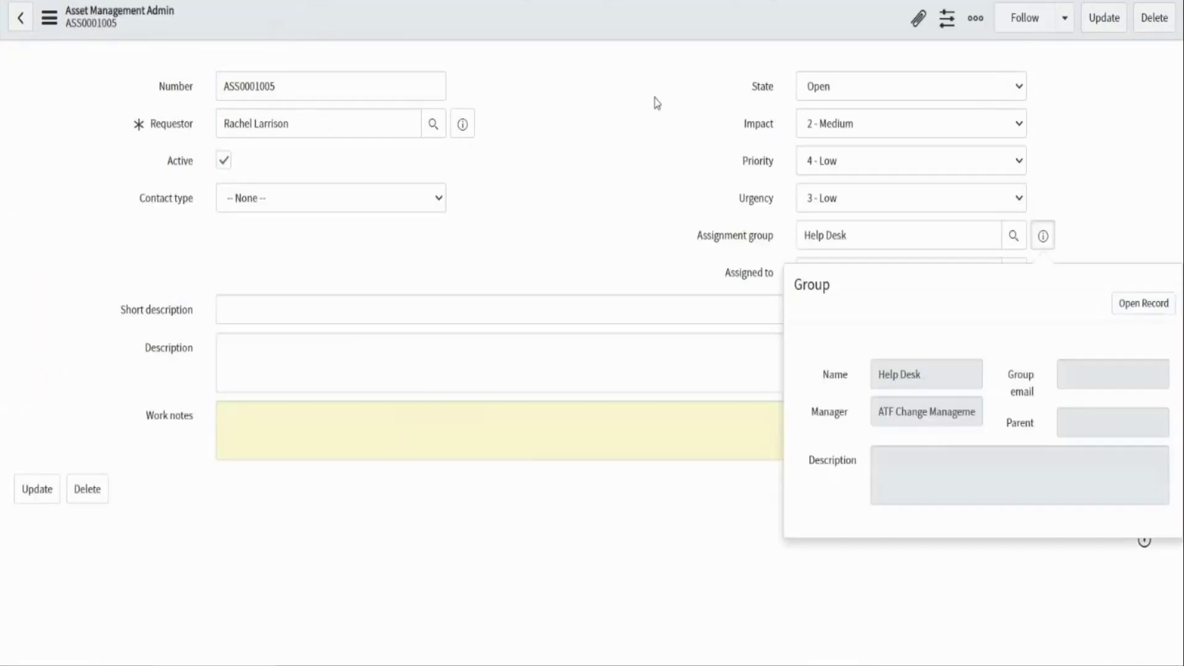
Close the group preview on the asset record, keep State at Open and highlight the Help Desk assignment group
{"action": "key", "text": "Escape"}
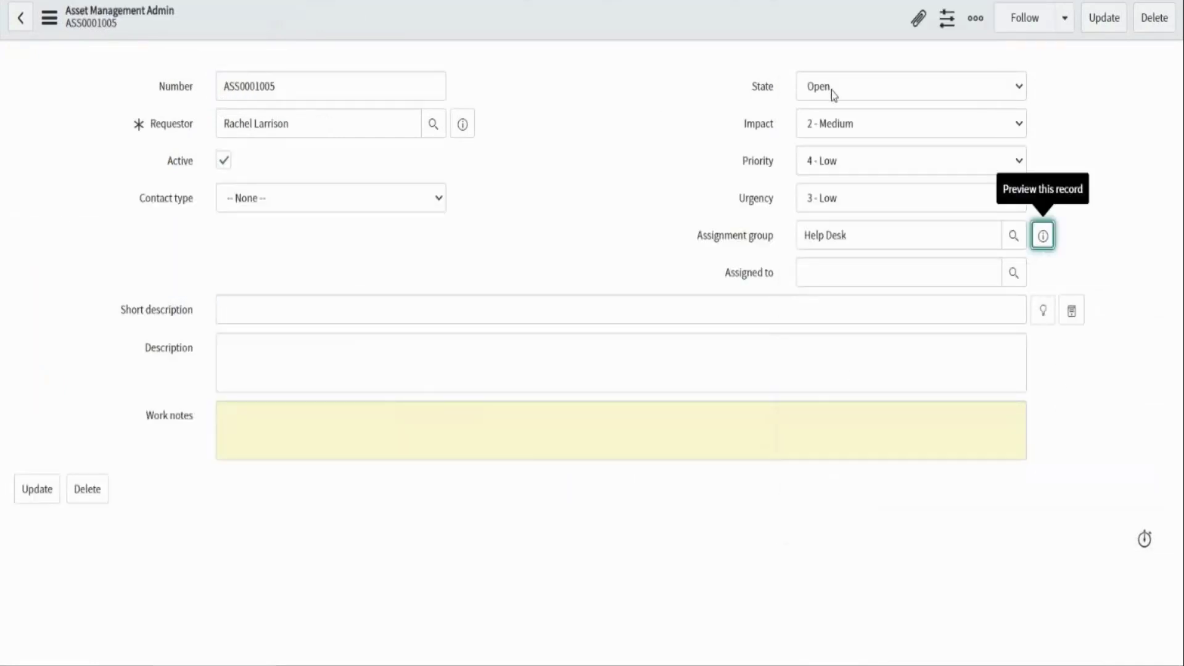
{"action": "left_click", "coordinate": [833, 95]}
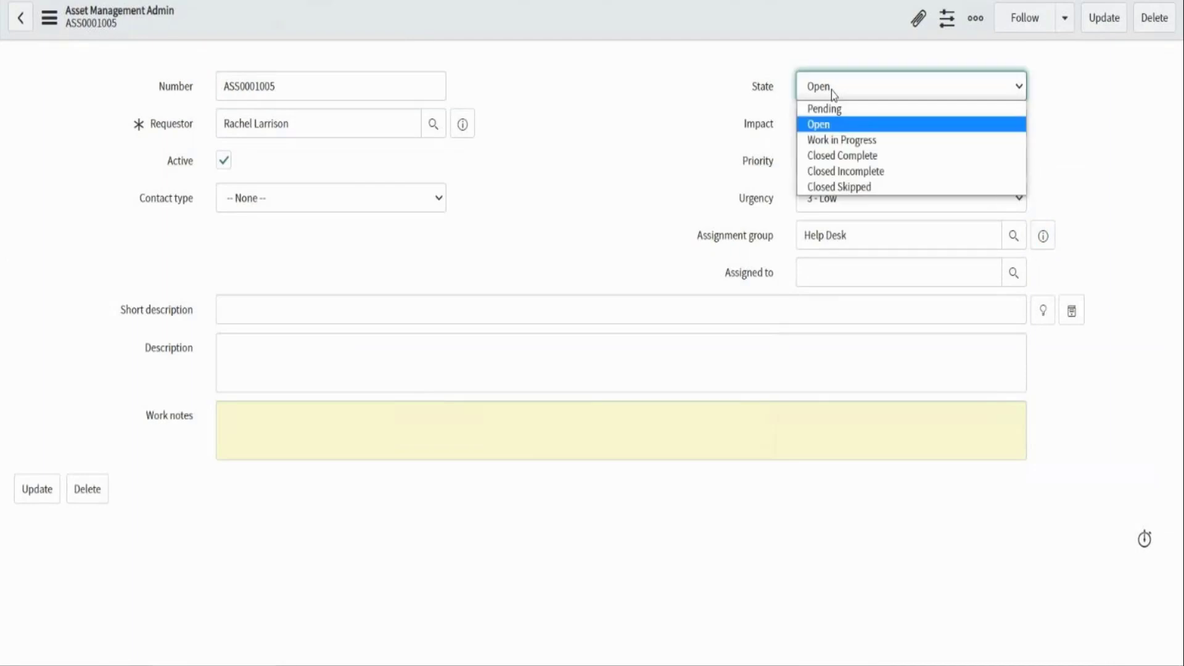
{"action": "left_click", "coordinate": [838, 125]}
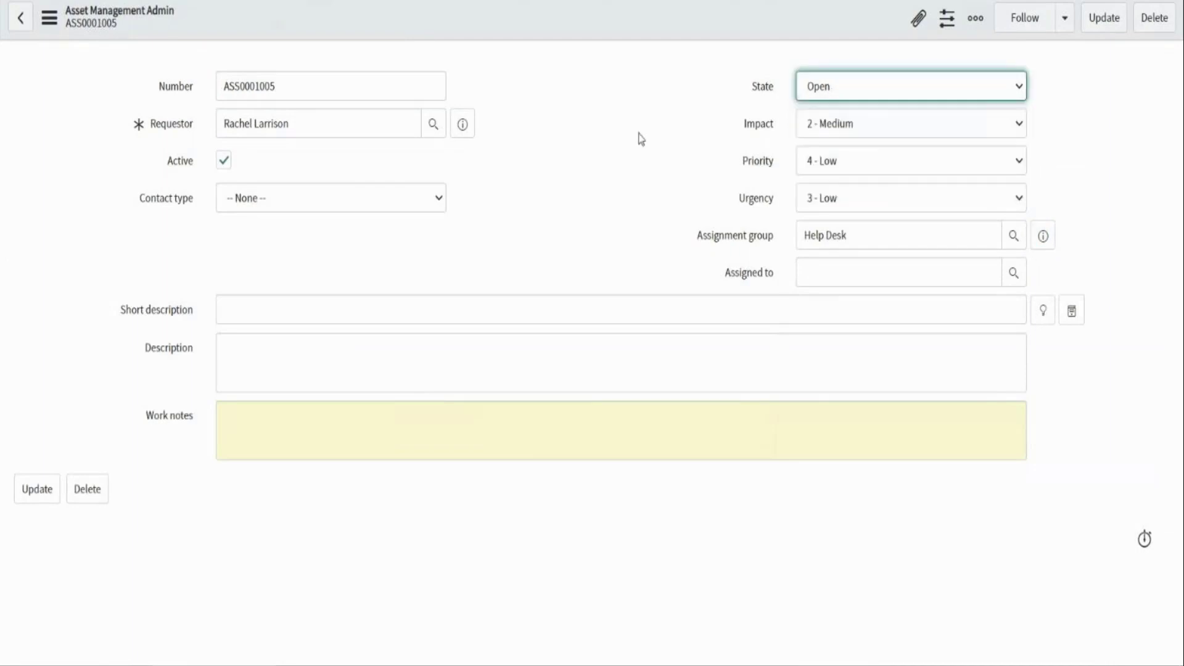
{"action": "left_click", "coordinate": [639, 138]}
{"action": "left_click_drag", "start_coordinate": [875, 240], "coordinate": [801, 240]}
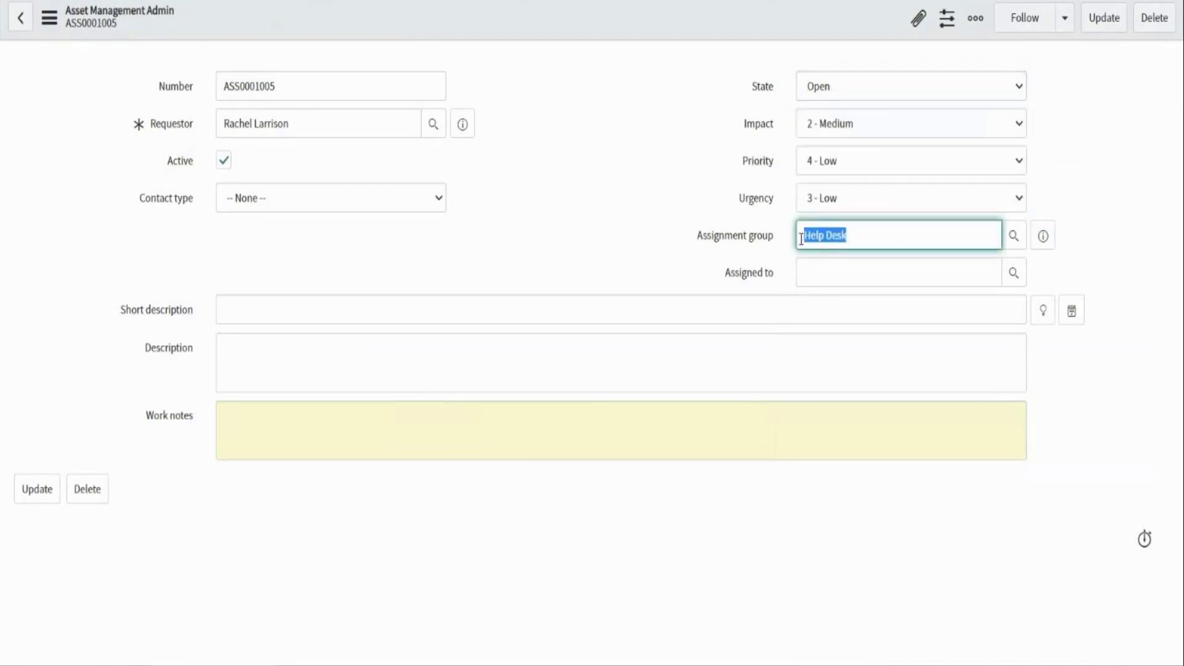
{"action": "triple_click", "coordinate": [860, 239]}
Enter the Help Desk group's sys_id 679434f053231300e321ddeeff7b12d8 between the script's quotes, end the statement with a semicolon and add a new line
{"action": "key", "text": "ctrl+Tab"}
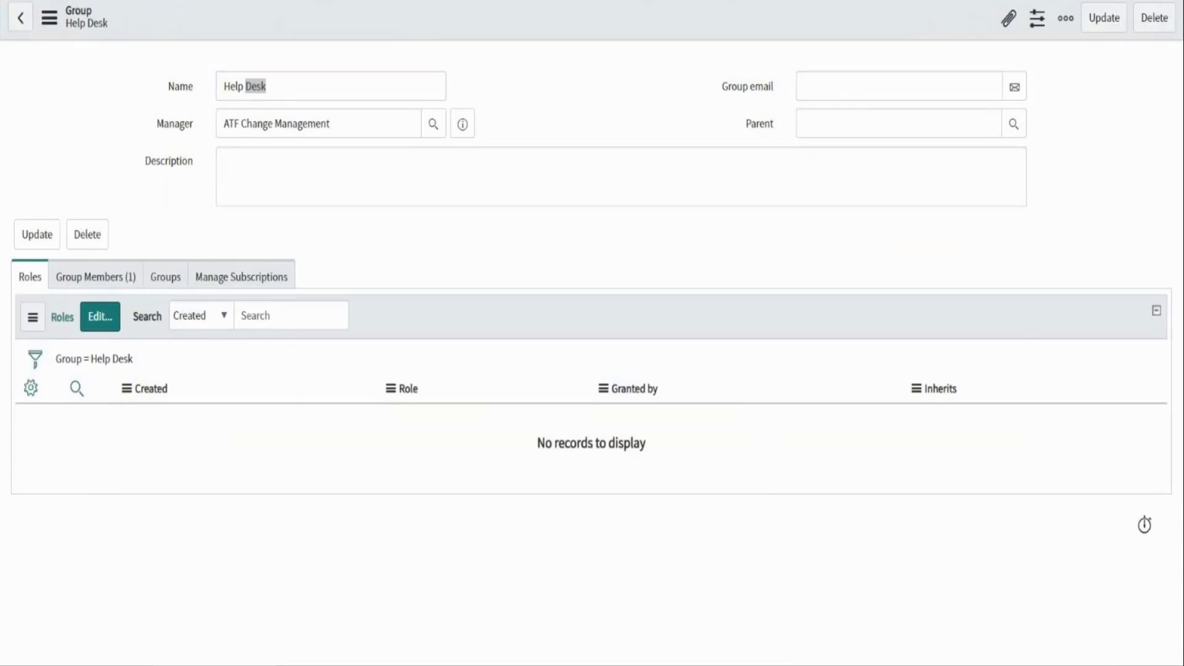
{"action": "key", "text": "ctrl+Tab"}
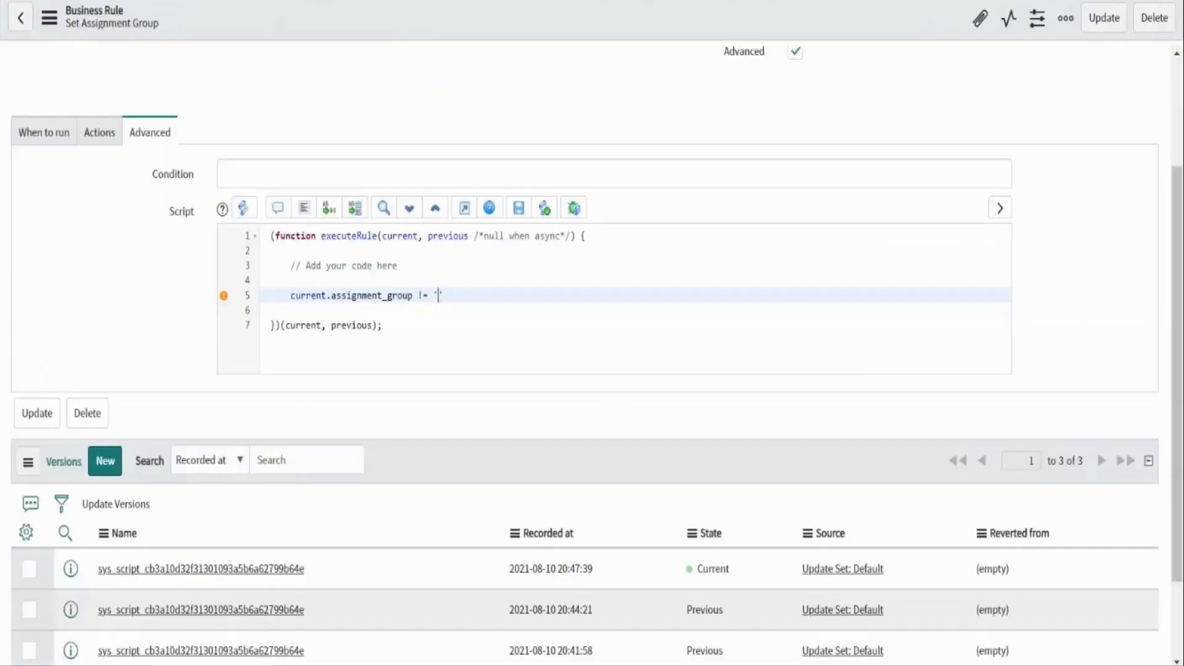
{"action": "type", "text": "679434f053231300e321ddeeff7b12d8"}
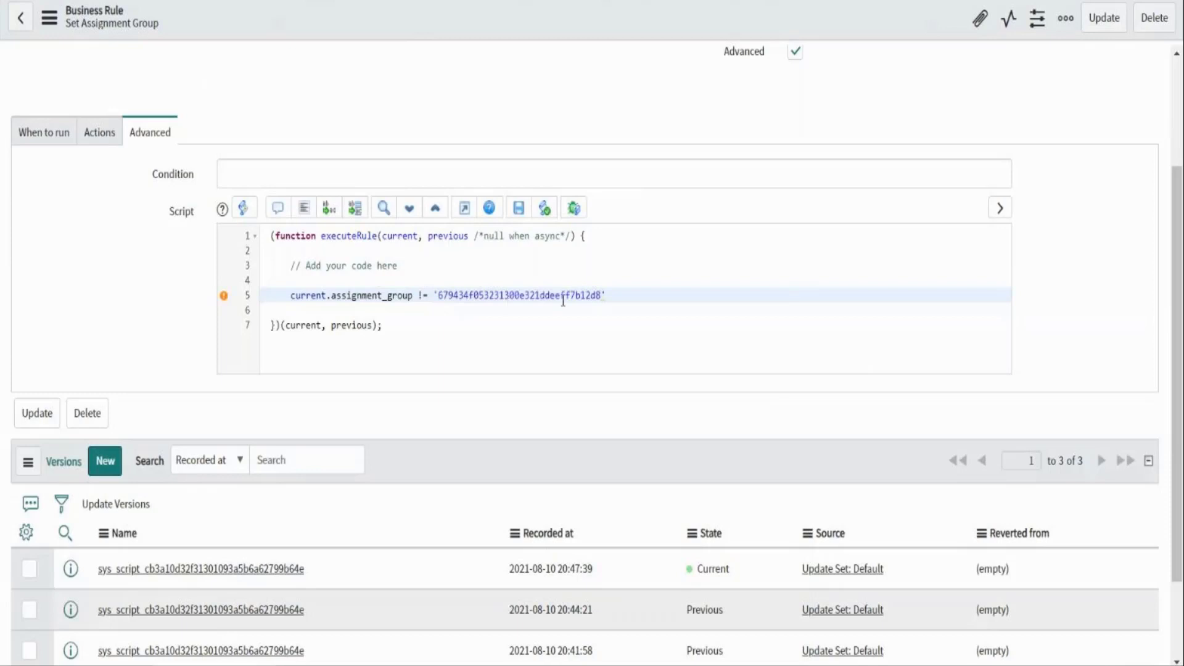
{"action": "left_click", "coordinate": [614, 296]}
{"action": "type", "text": ";"}
{"action": "key", "text": "Return"}
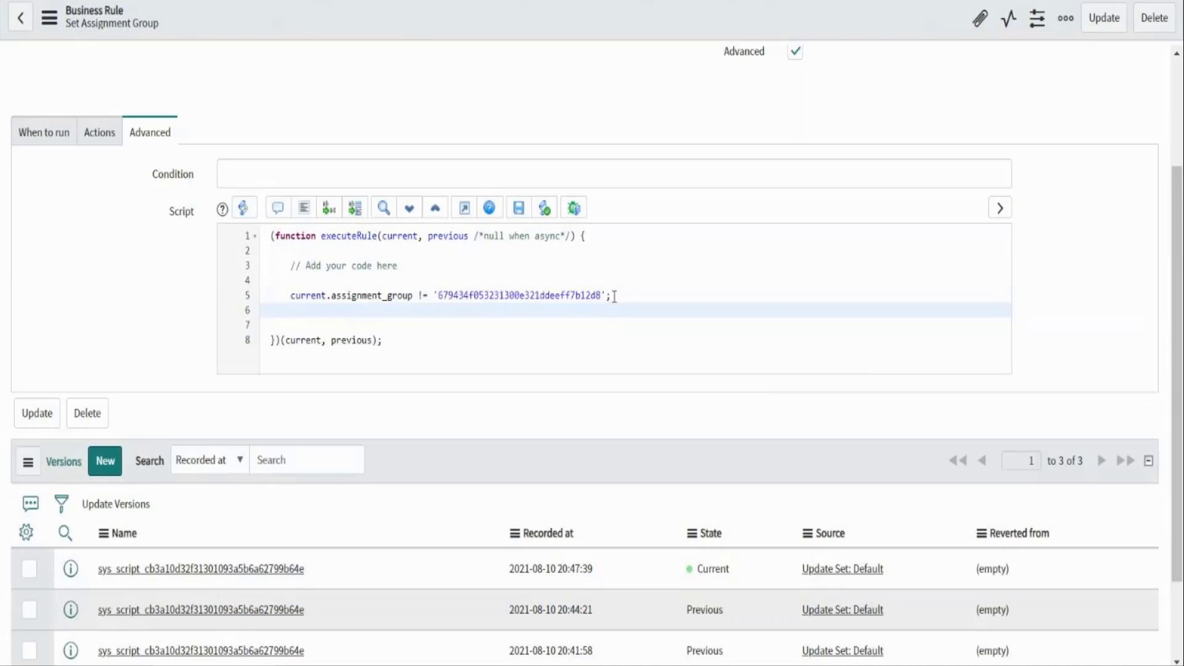
Add current.setAbortAction(true); on the line below the assignment group comparison and save the business rule
{"action": "type", "text": "current.set"}
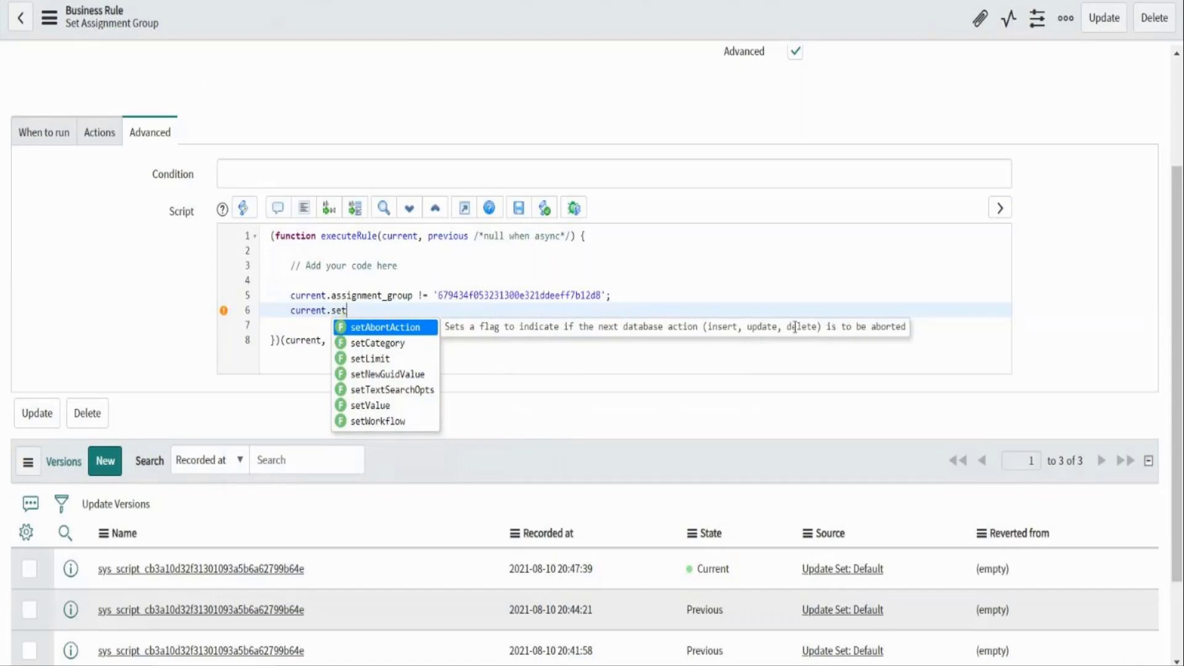
{"action": "left_click", "coordinate": [383, 328]}
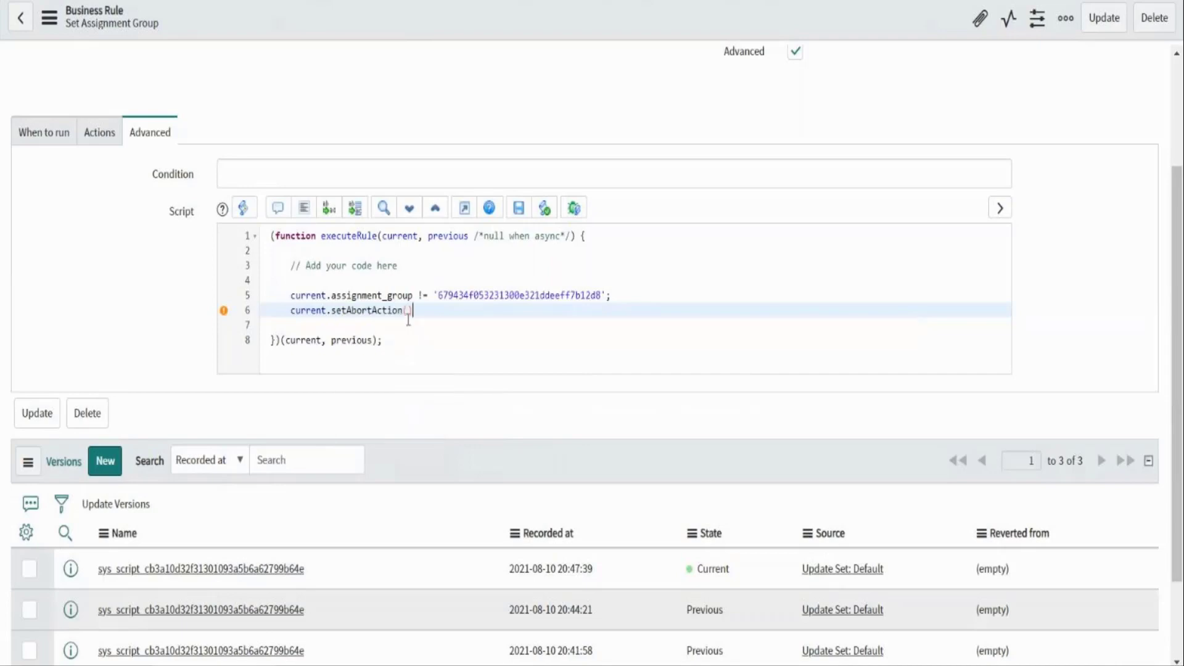
{"action": "type", "text": "true);"}
{"action": "right_click", "coordinate": [505, 17]}
{"action": "left_click", "coordinate": [515, 29]}
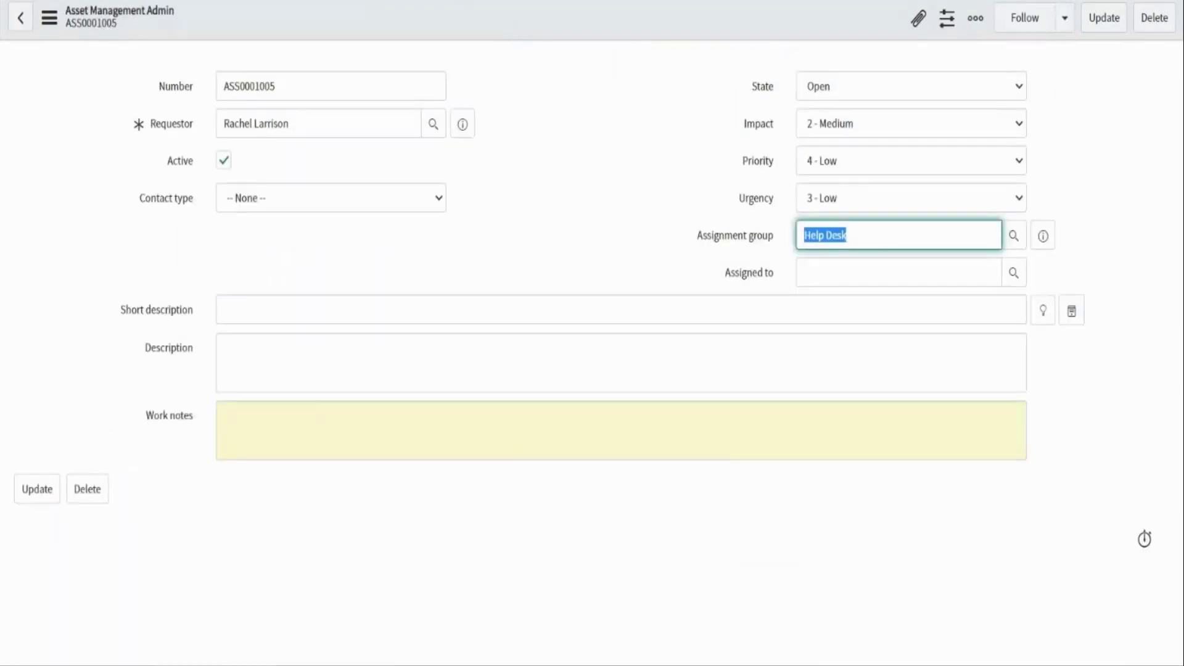
Open a new Asset Management Admin record using sys_id -1 in the address and fill in the requestor from the suggestions
{"action": "type", "text": "-1"}
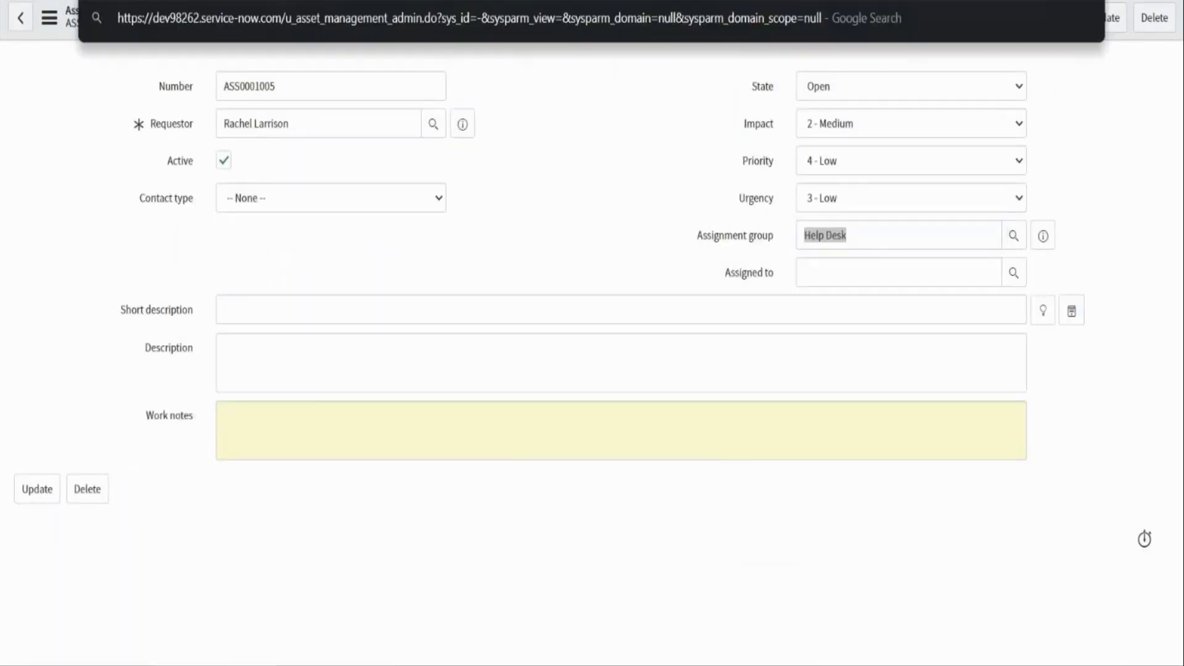
{"action": "key", "text": "Return"}
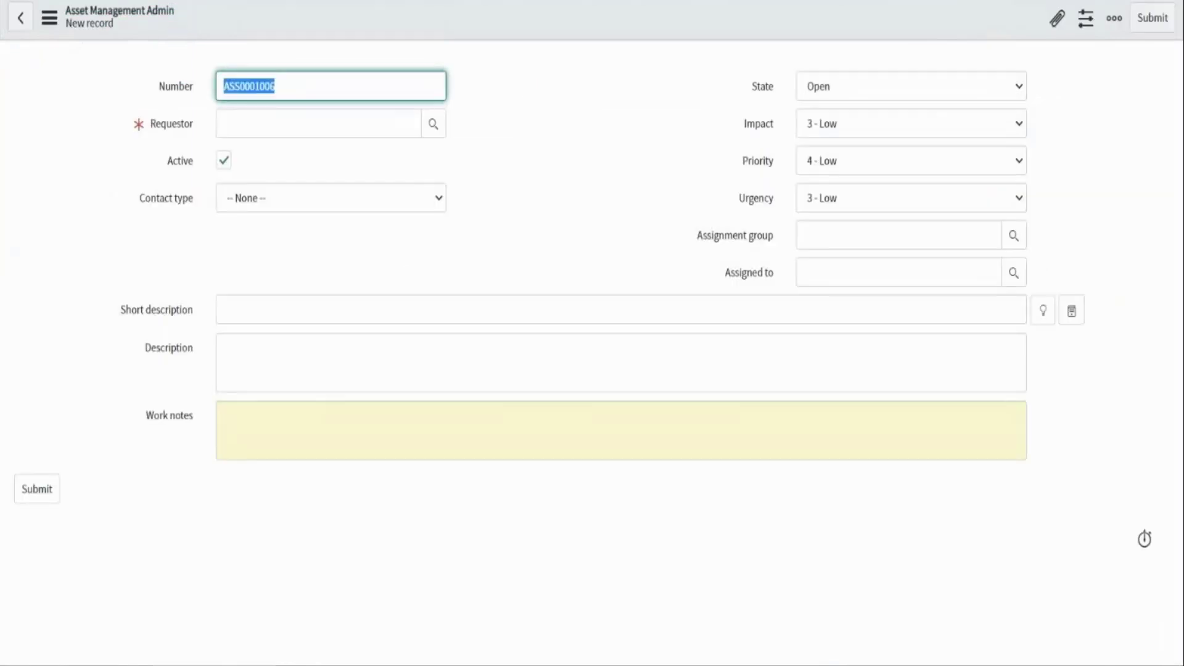
{"action": "left_click", "coordinate": [579, 69]}
{"action": "left_click", "coordinate": [298, 127]}
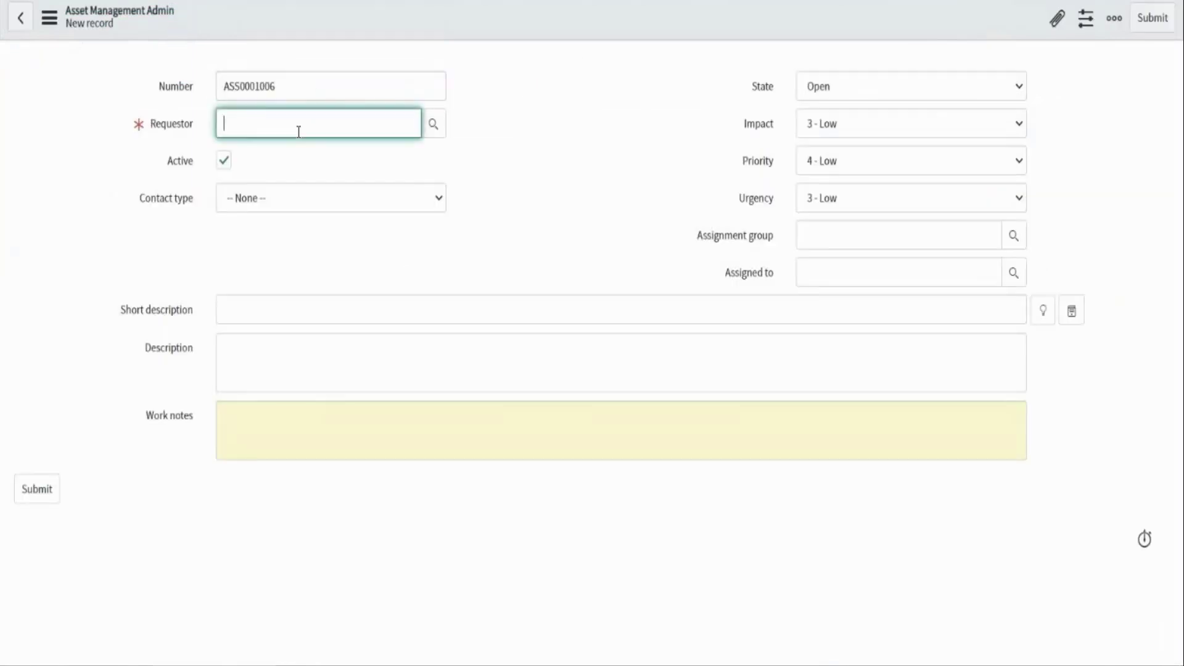
{"action": "left_click", "coordinate": [260, 164]}
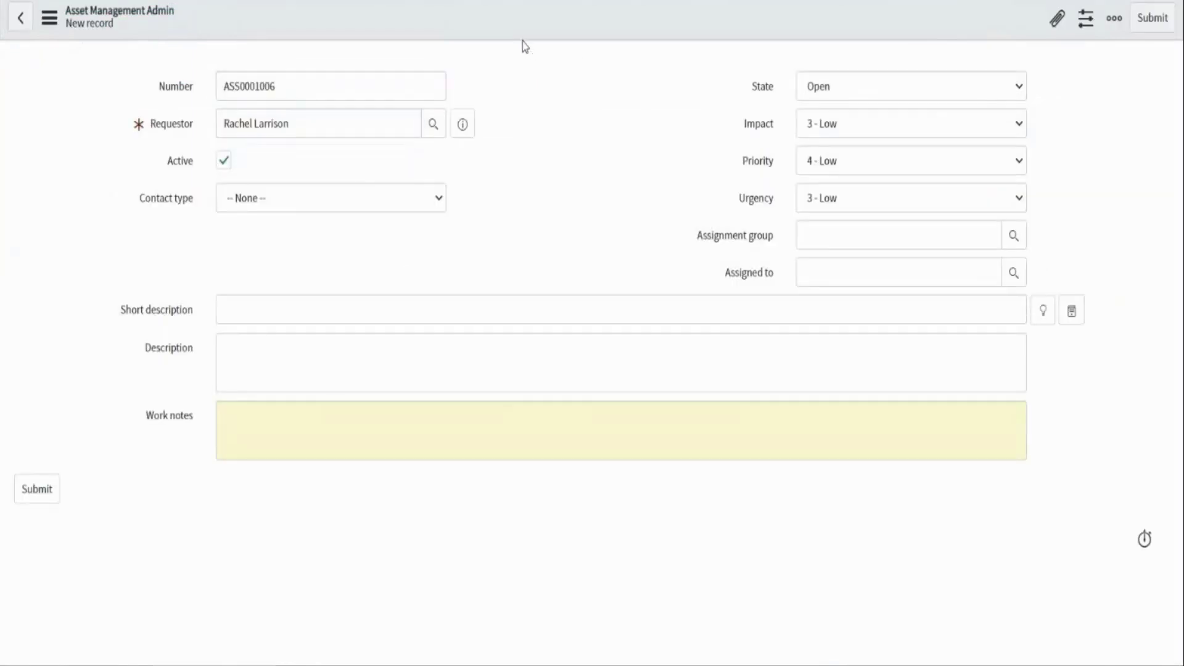
Set the new record's assignment group to Capacity Mgmt, try to save the record and highlight the resulting message
{"action": "left_click", "coordinate": [824, 234]}
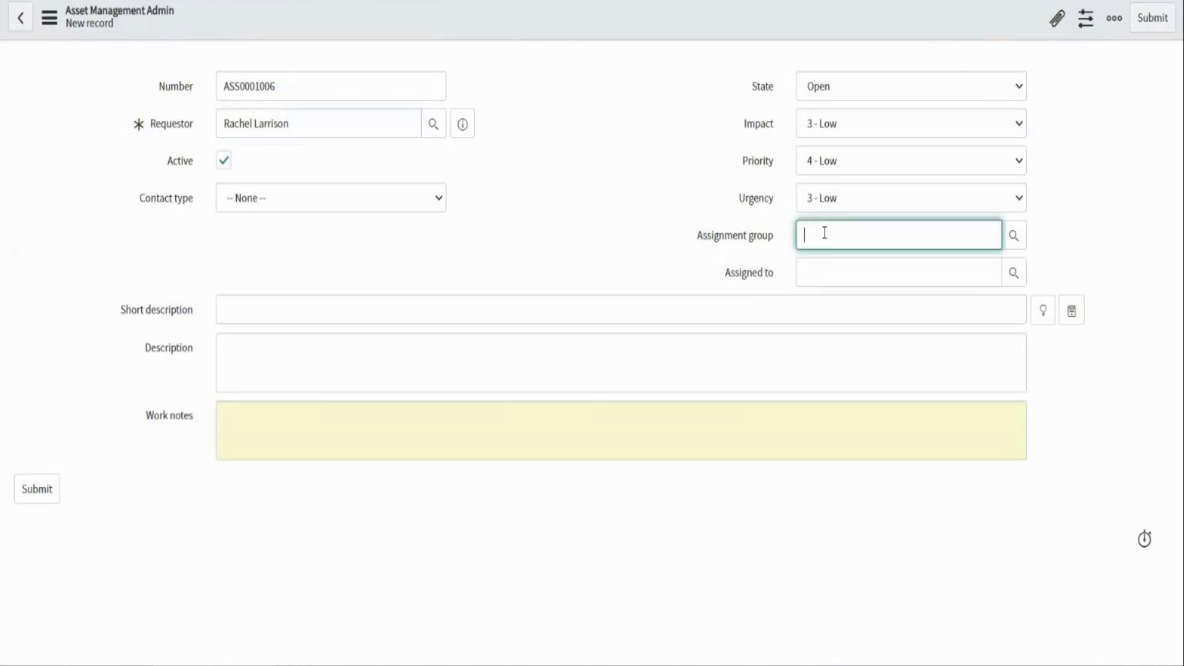
{"action": "left_click", "coordinate": [1014, 235]}
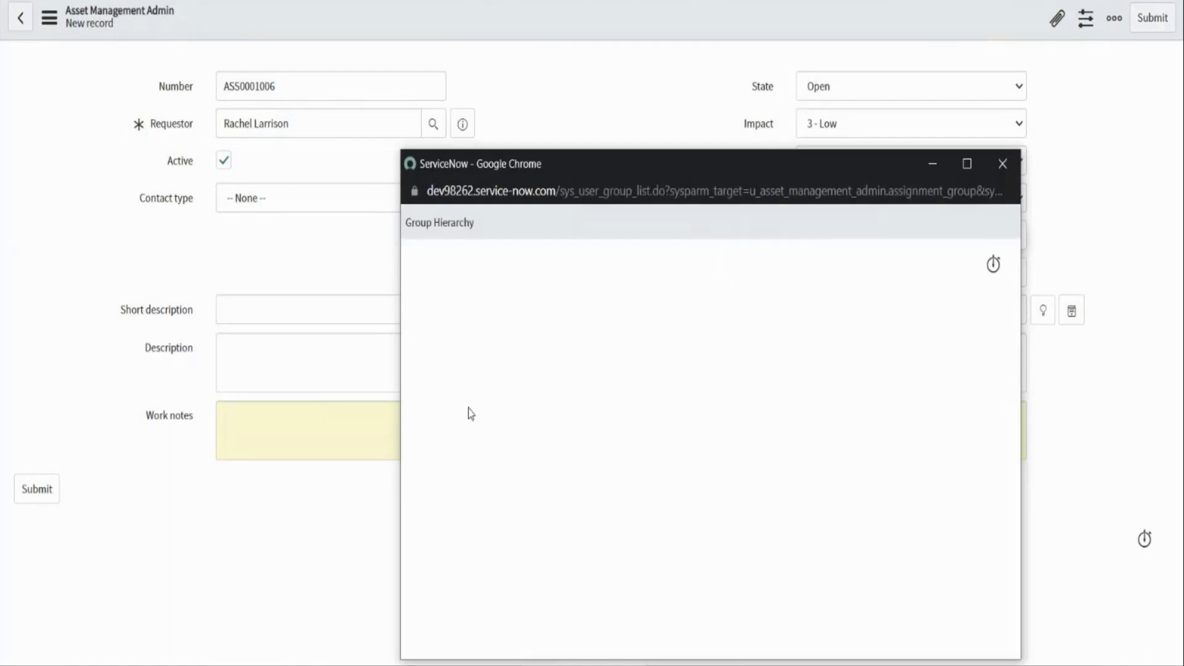
{"action": "left_click", "coordinate": [465, 394]}
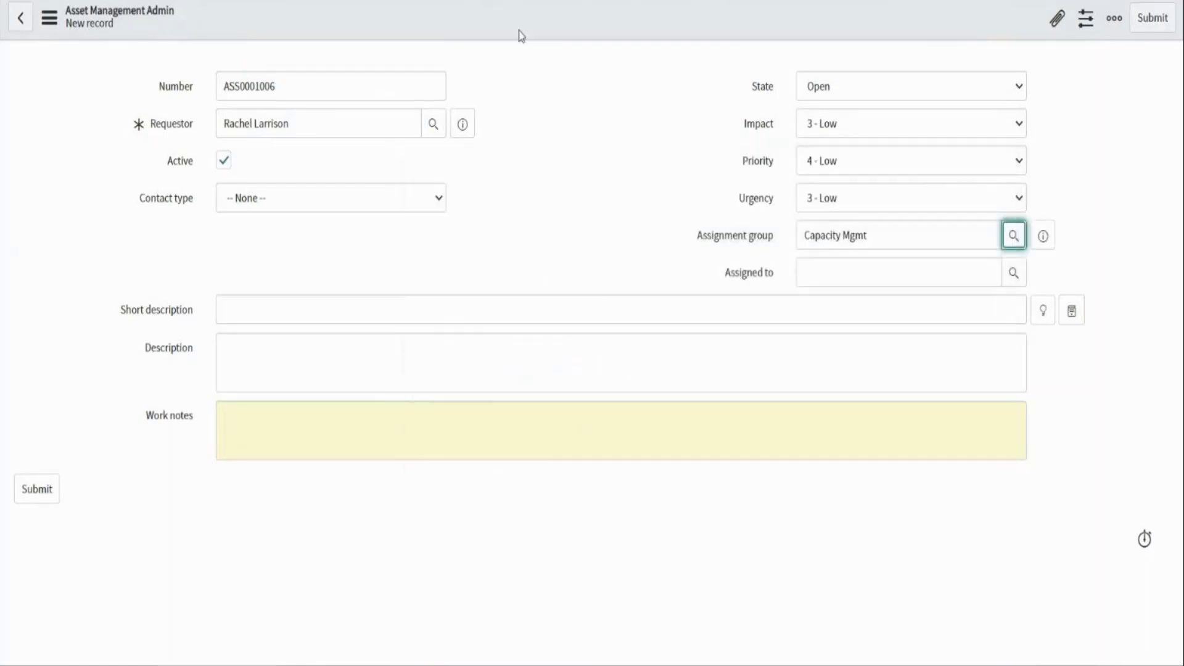
{"action": "right_click", "coordinate": [519, 36]}
{"action": "left_click", "coordinate": [535, 44]}
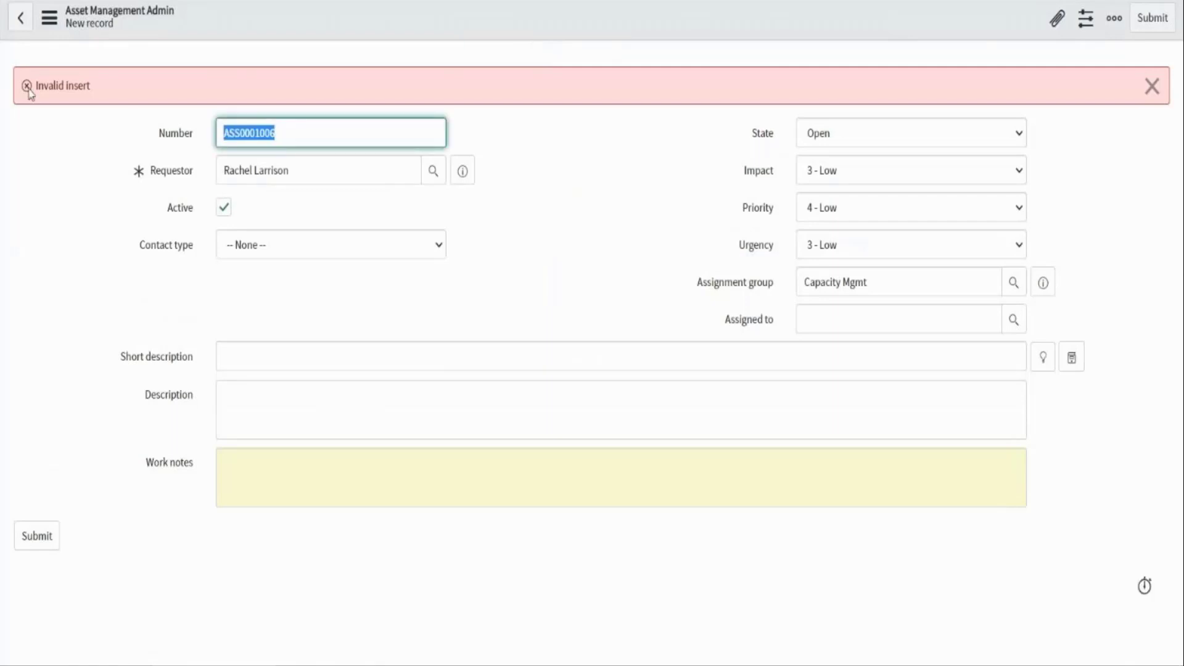
{"action": "left_click_drag", "start_coordinate": [35, 86], "coordinate": [89, 89]}
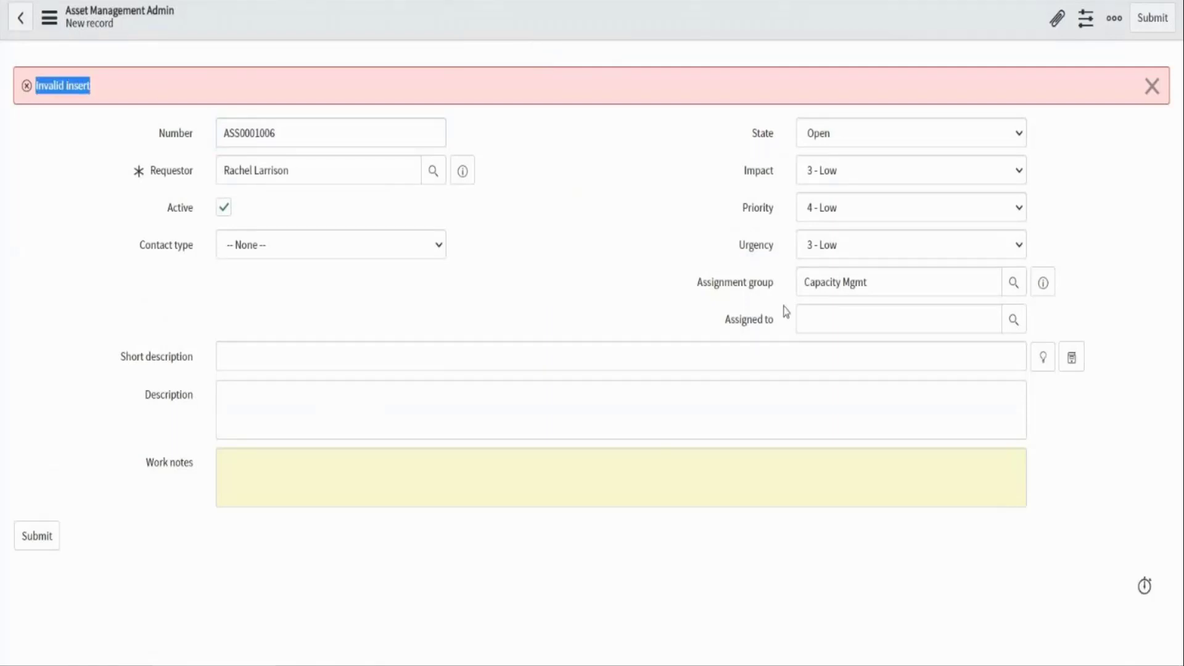
Change the unsaved record's assignment group to Help Desk and try to save it
{"action": "left_click_drag", "start_coordinate": [888, 281], "coordinate": [784, 281]}
{"action": "type", "text": "h"}
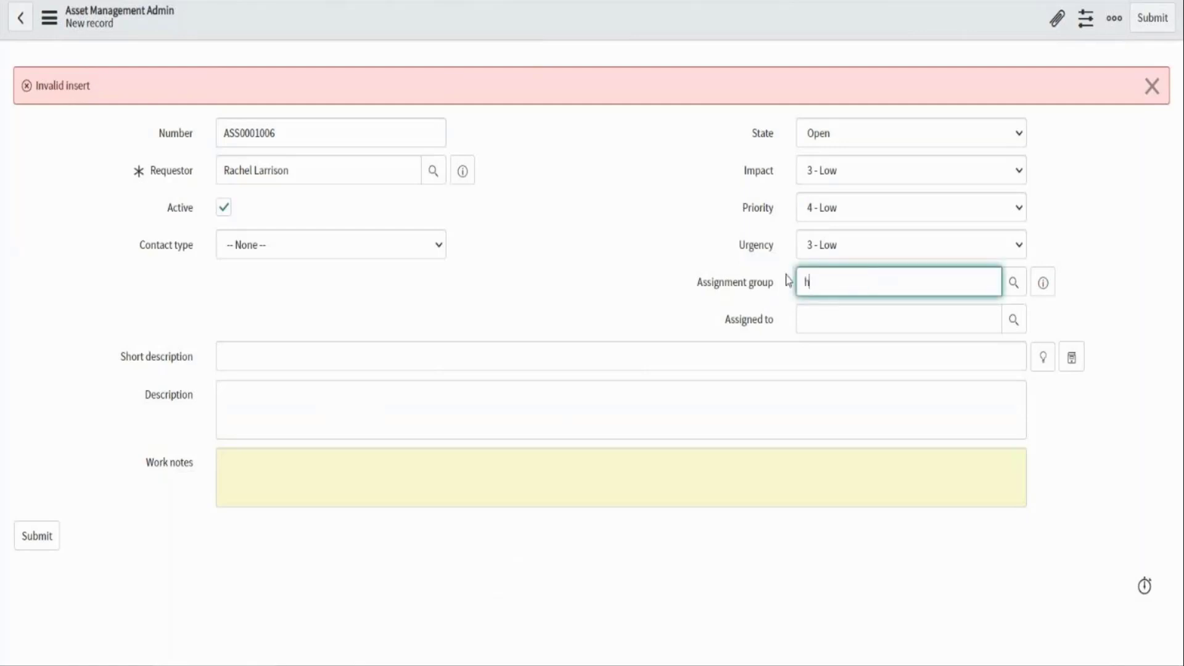
{"action": "left_click", "coordinate": [836, 321]}
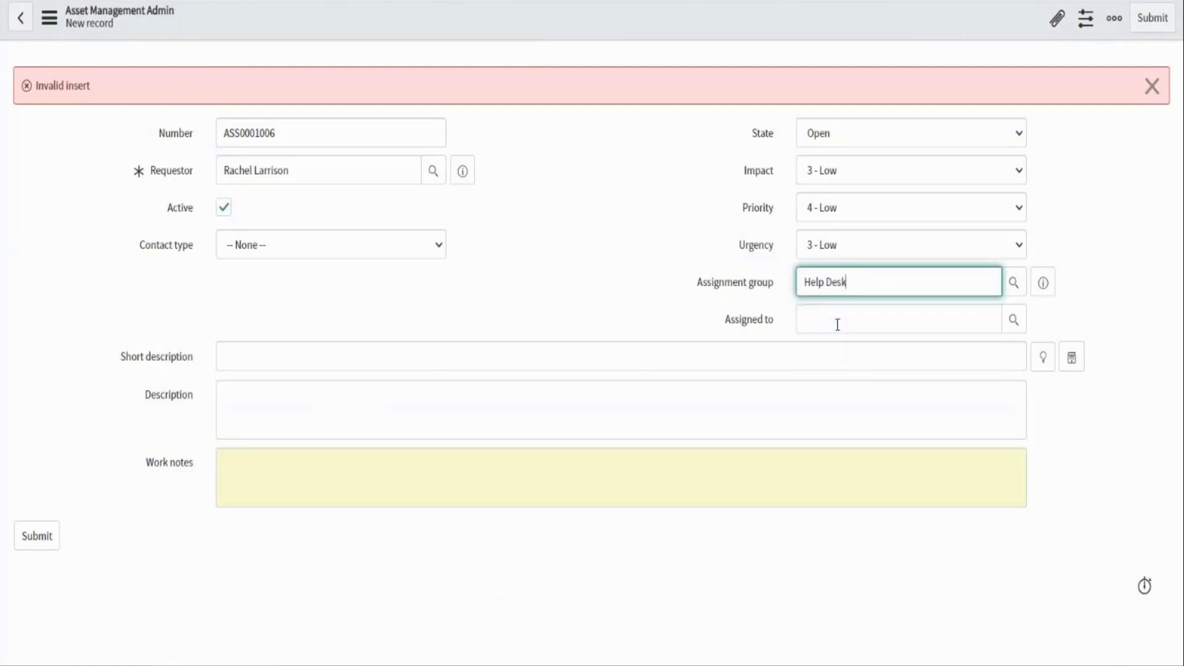
{"action": "right_click", "coordinate": [536, 30]}
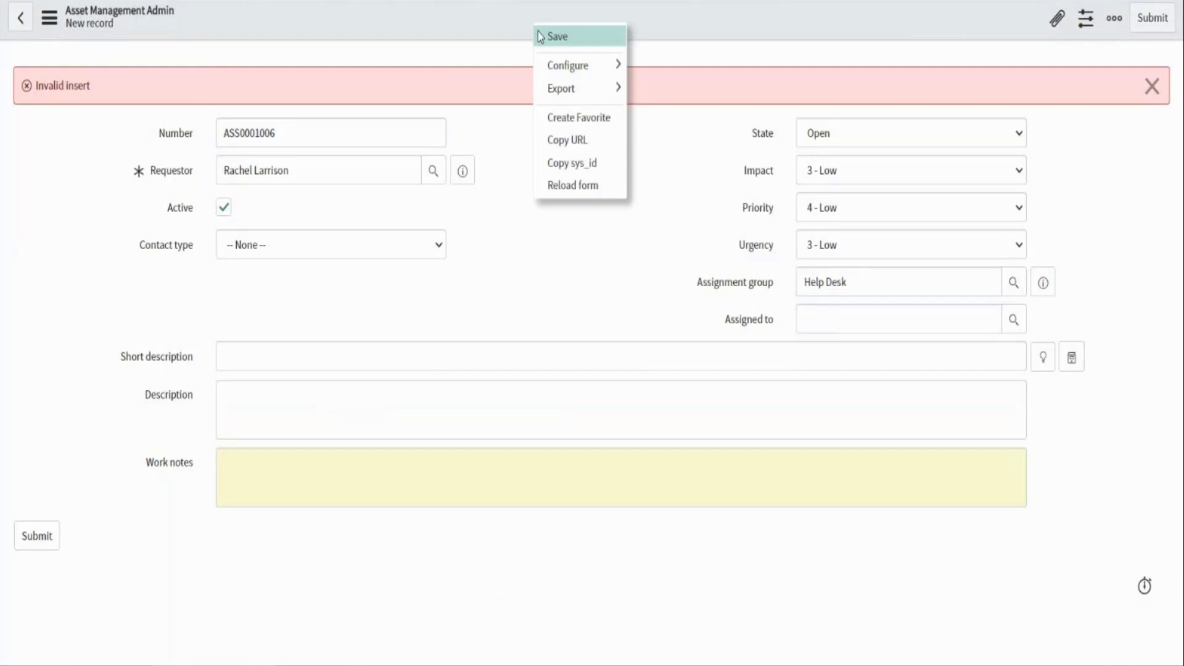
{"action": "left_click", "coordinate": [540, 37]}
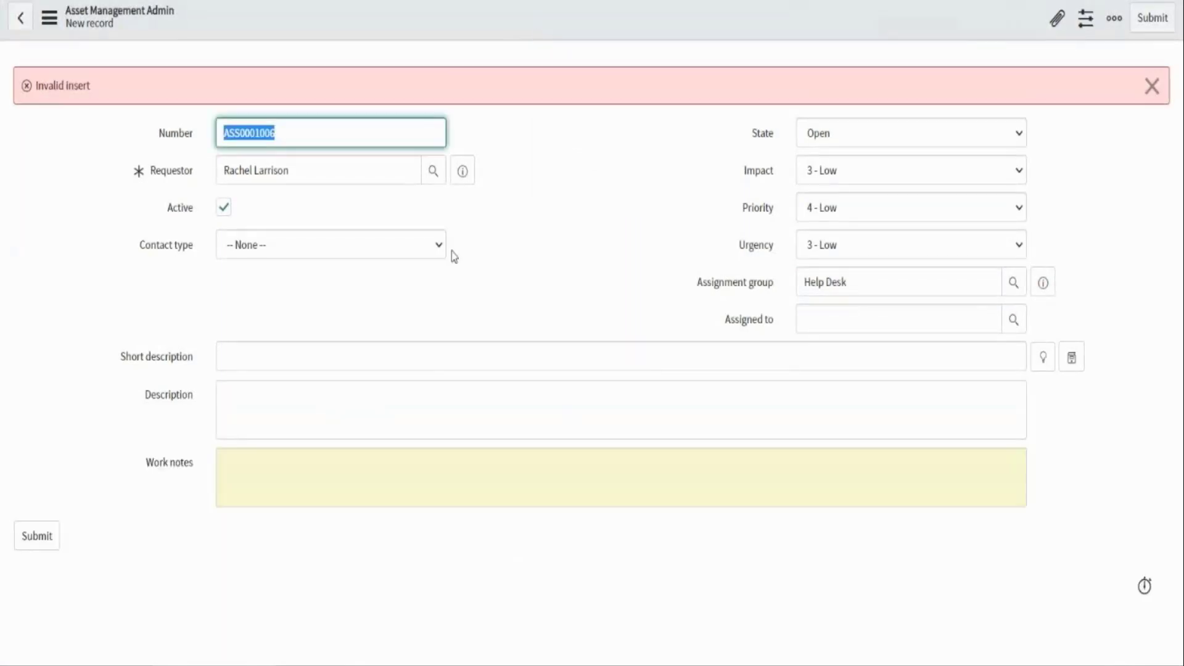
{"action": "left_click", "coordinate": [416, 280]}
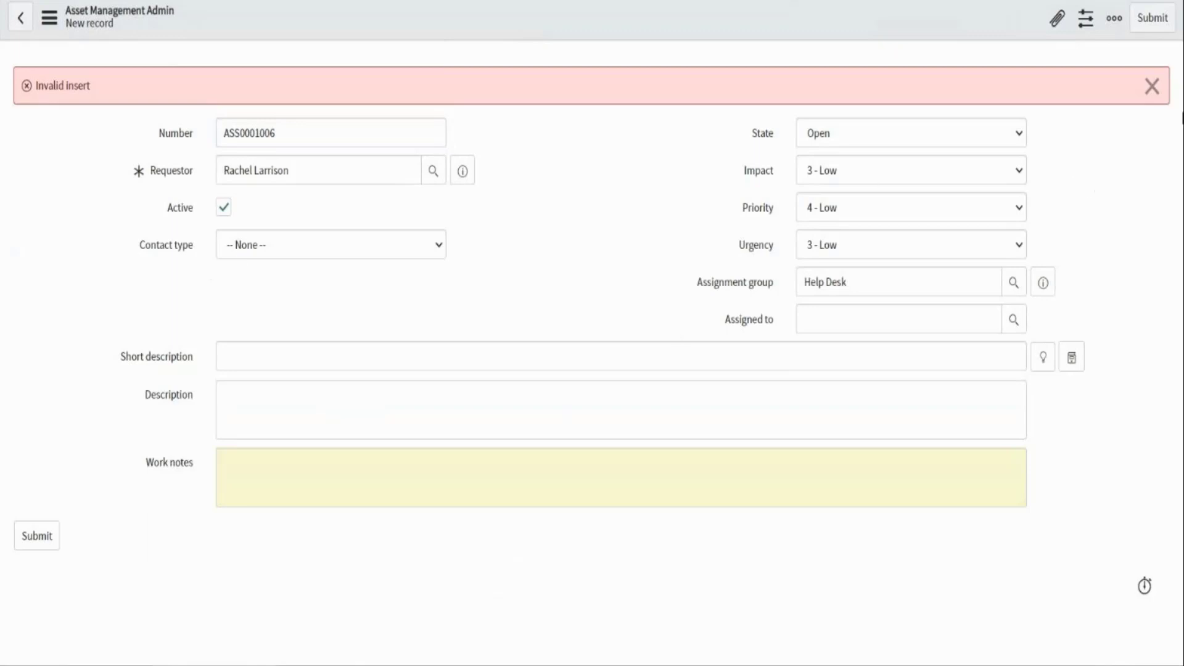
Dismiss the error message and retry saving the Help Desk record
{"action": "left_click", "coordinate": [1153, 88]}
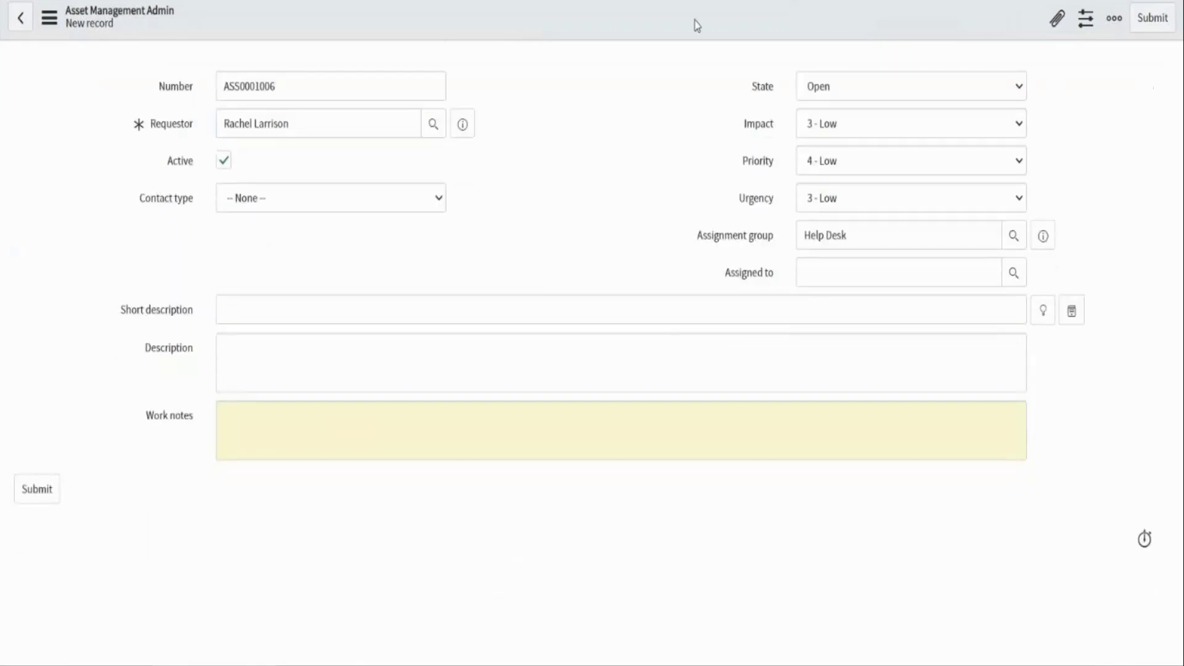
{"action": "right_click", "coordinate": [636, 24]}
{"action": "left_click", "coordinate": [649, 44]}
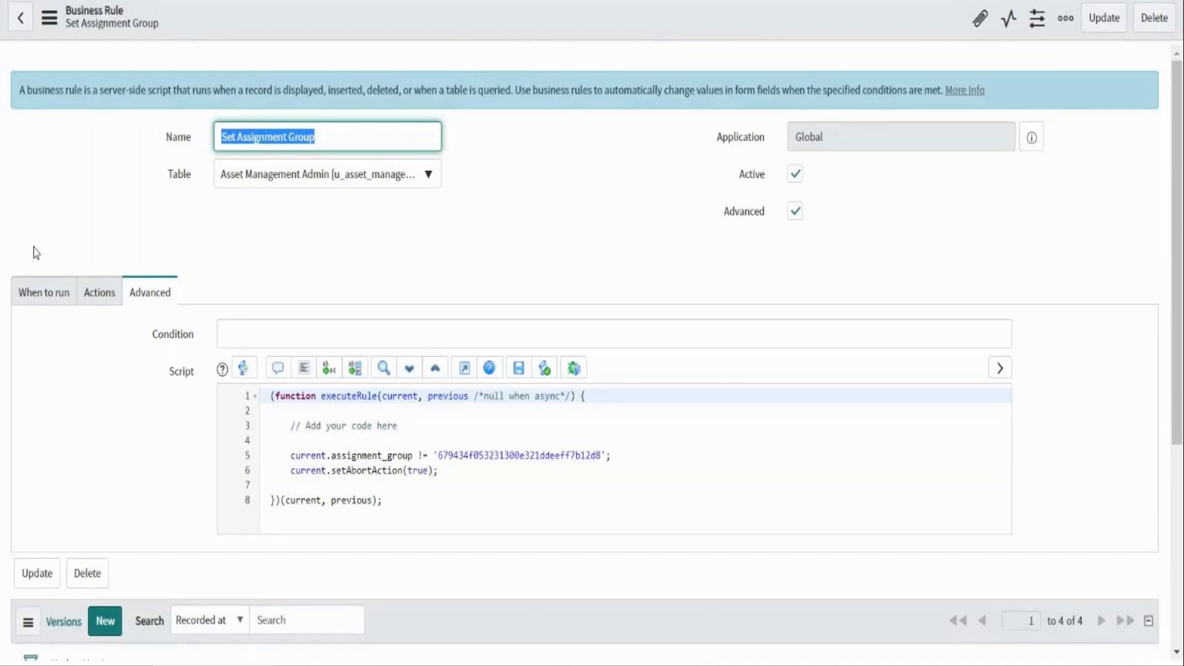
Review the Set Assignment Group business rule's run conditions, actions and script, checking the assignment group comparison
{"action": "left_click", "coordinate": [34, 293]}
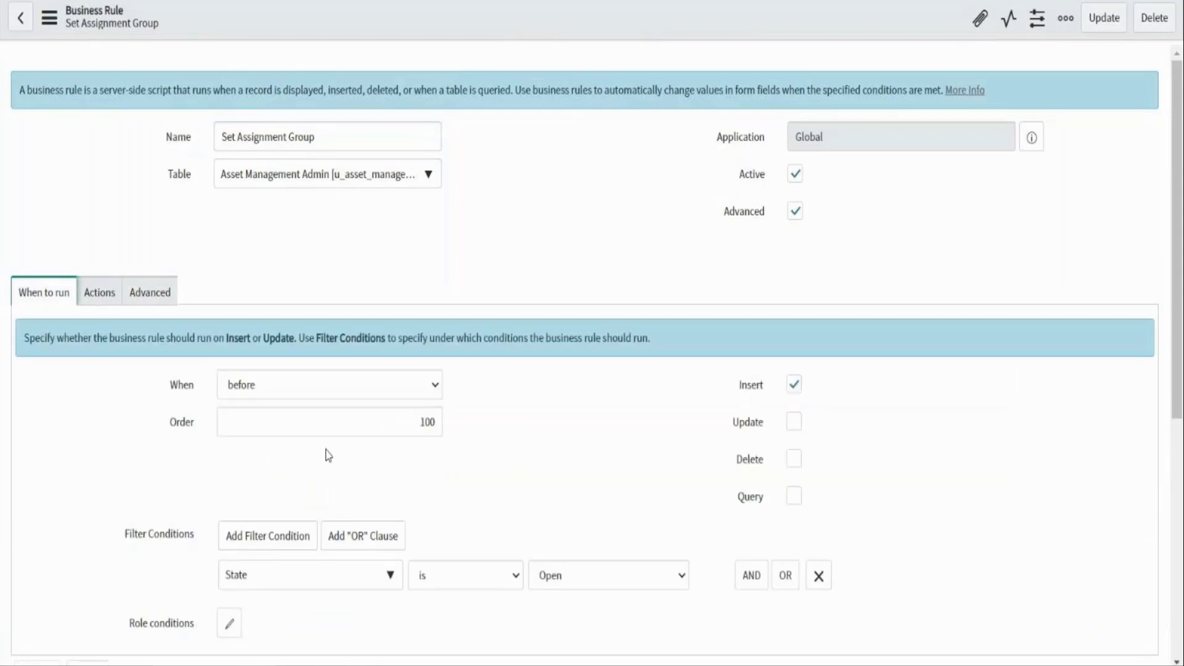
{"action": "scroll", "coordinate": [325, 454], "scroll_direction": "down", "scroll_amount": 3}
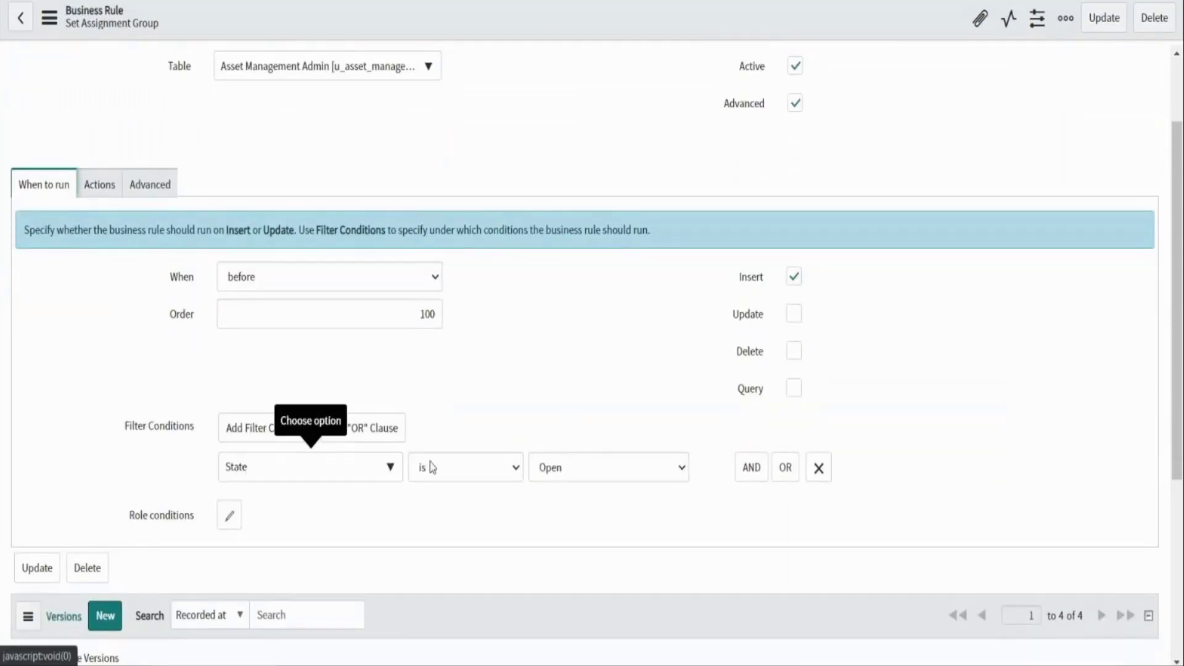
{"action": "left_click", "coordinate": [99, 187]}
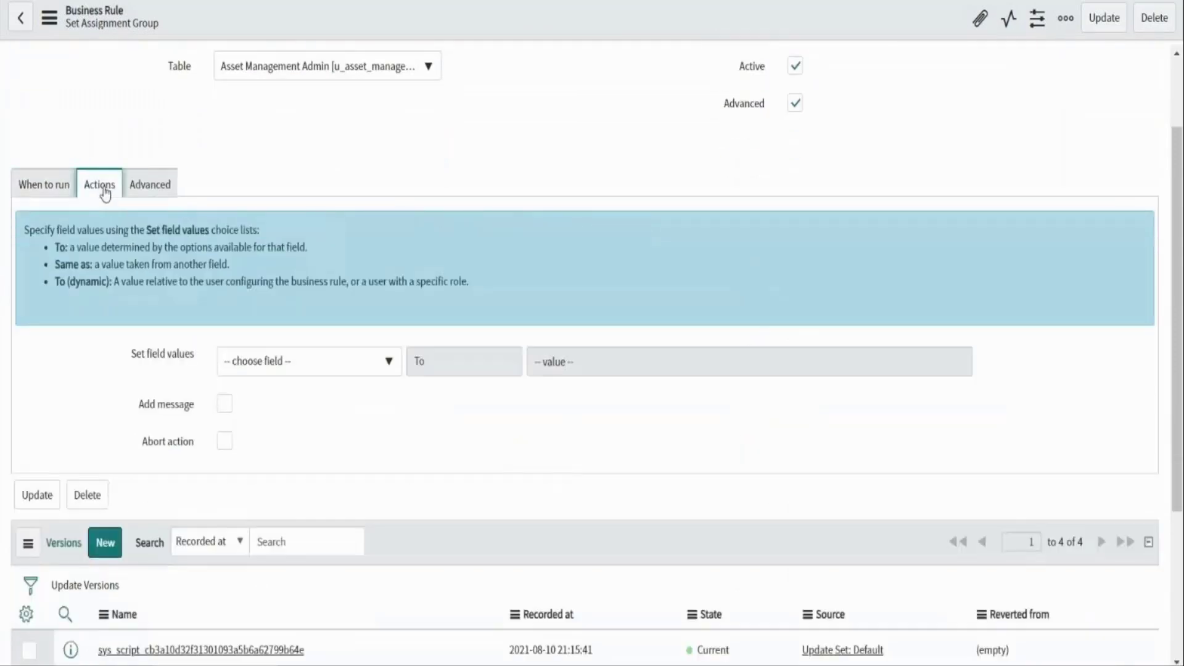
{"action": "left_click", "coordinate": [148, 188]}
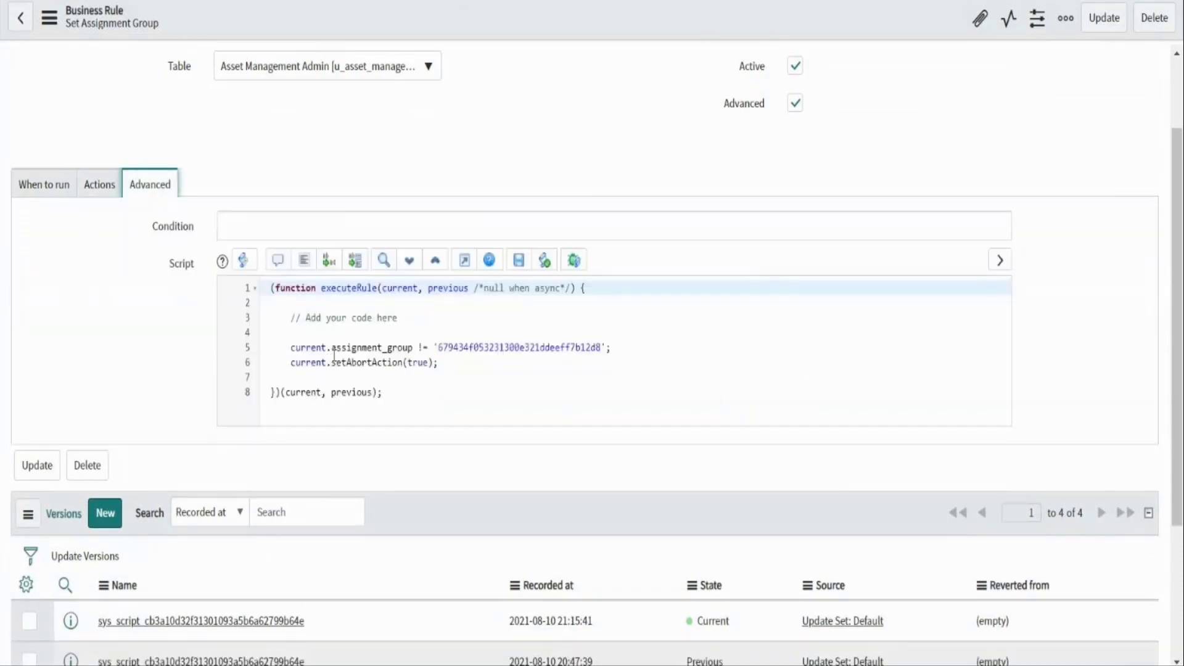
{"action": "left_click", "coordinate": [470, 373]}
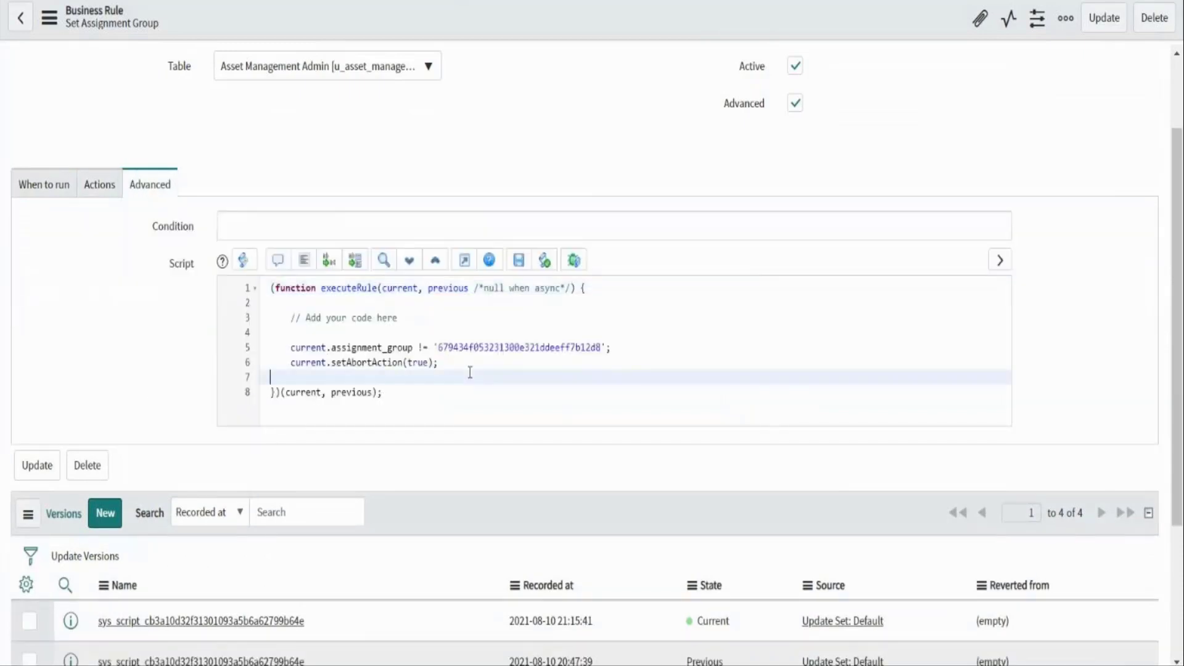
{"action": "left_click", "coordinate": [421, 351]}
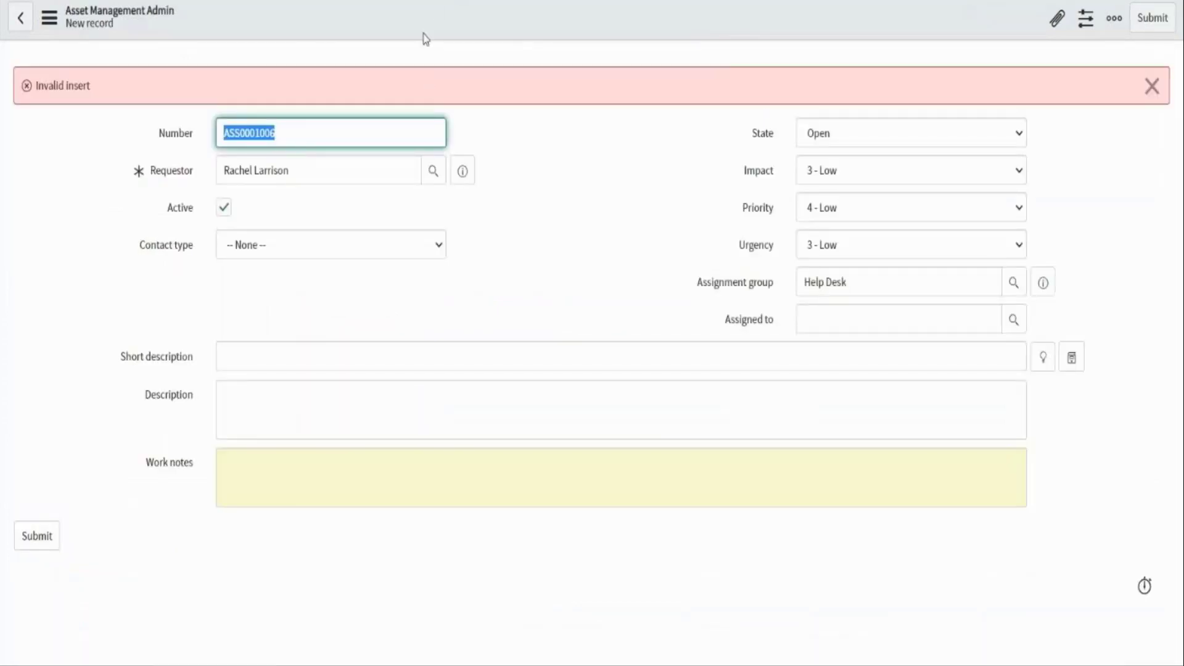
Return to the Asset Management Admin record, try saving it with the Help Desk group again and dismiss the message
{"action": "right_click", "coordinate": [423, 37]}
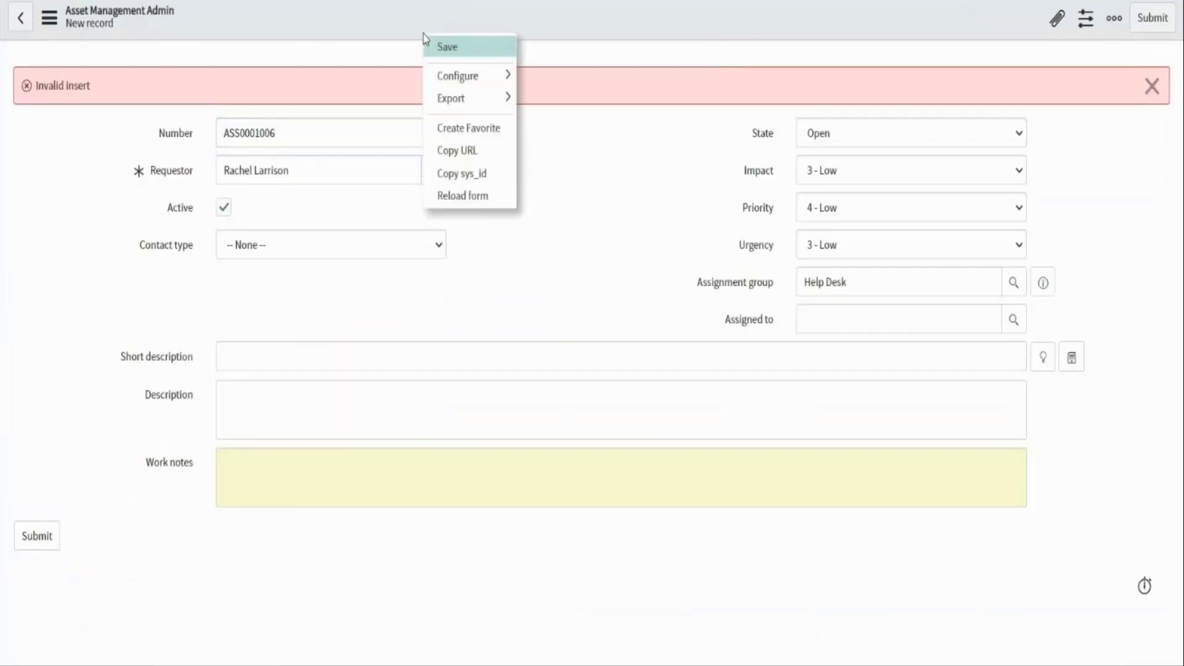
{"action": "left_click", "coordinate": [433, 51]}
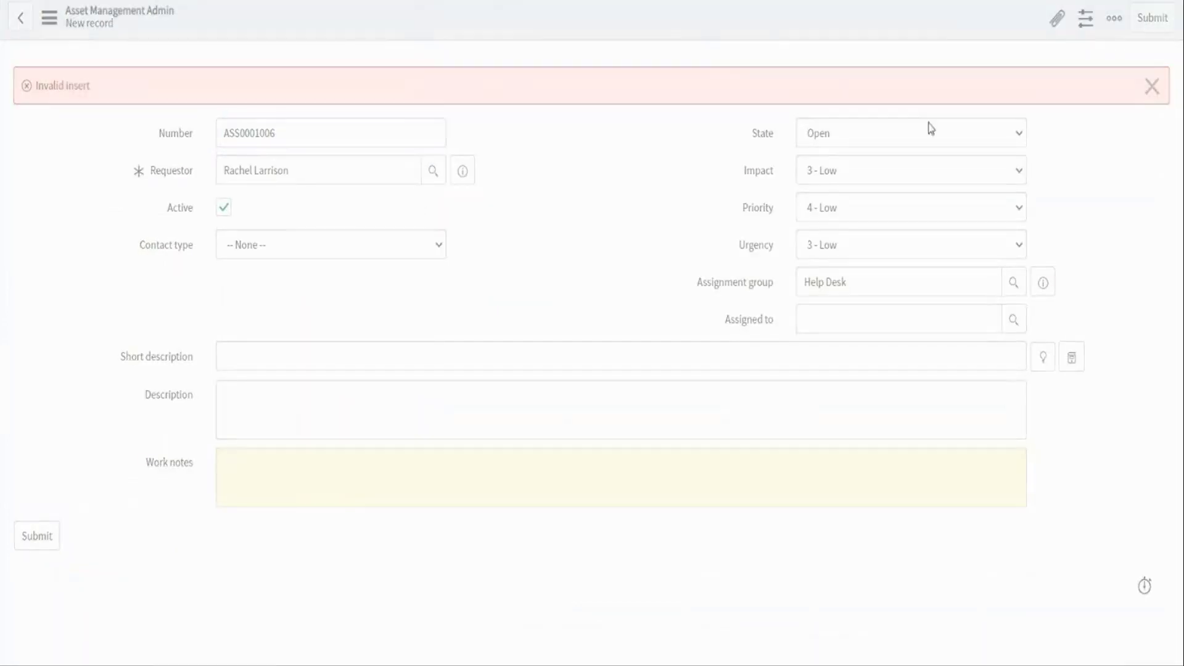
{"action": "left_click", "coordinate": [1151, 86]}
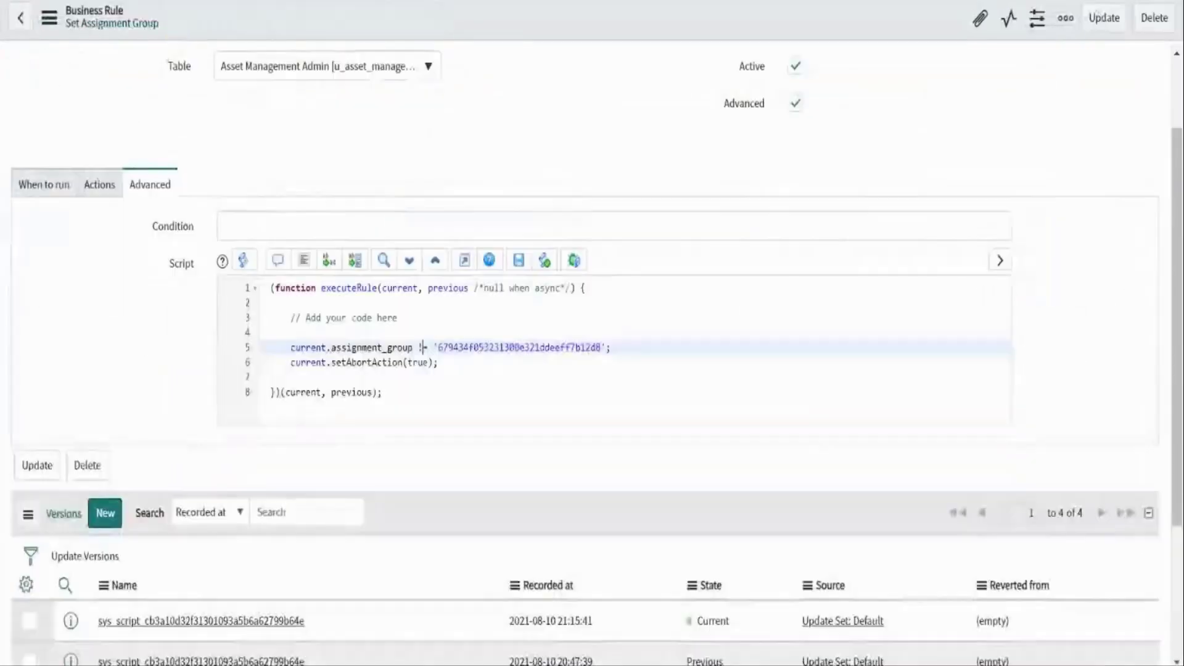
Save the Set Assignment Group business rule again and look over its script and version list
{"action": "scroll", "coordinate": [390, 272], "scroll_direction": "up", "scroll_amount": 2}
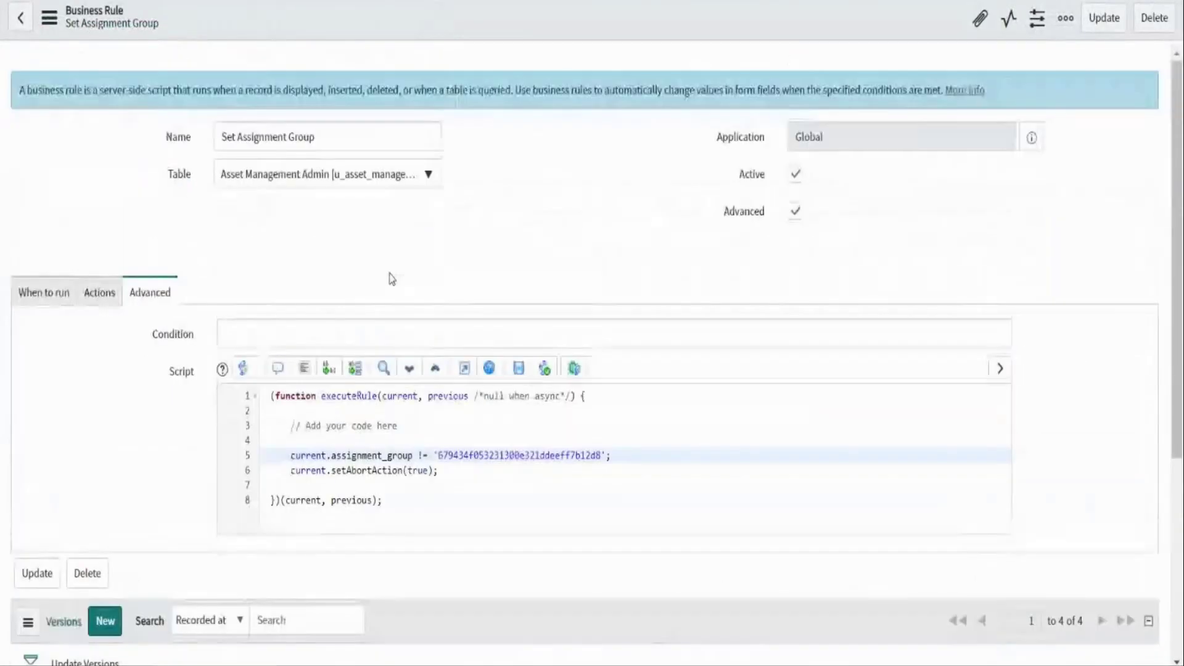
{"action": "right_click", "coordinate": [464, 24]}
{"action": "left_click", "coordinate": [475, 39]}
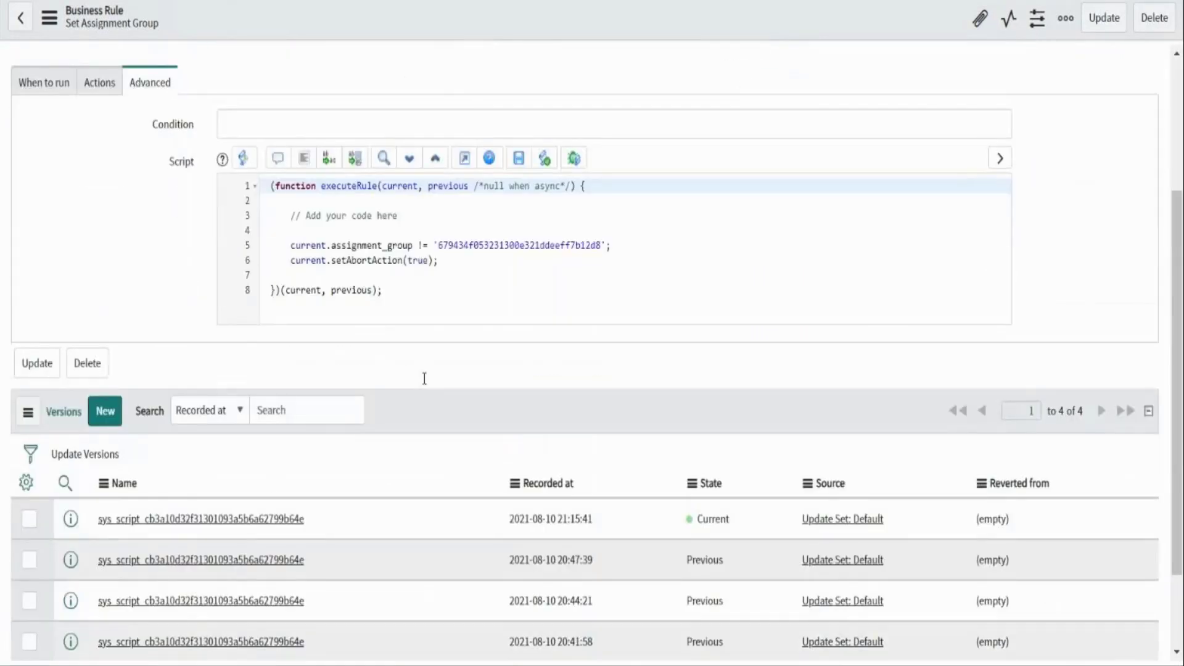
{"action": "scroll", "coordinate": [424, 378], "scroll_direction": "down", "scroll_amount": 1}
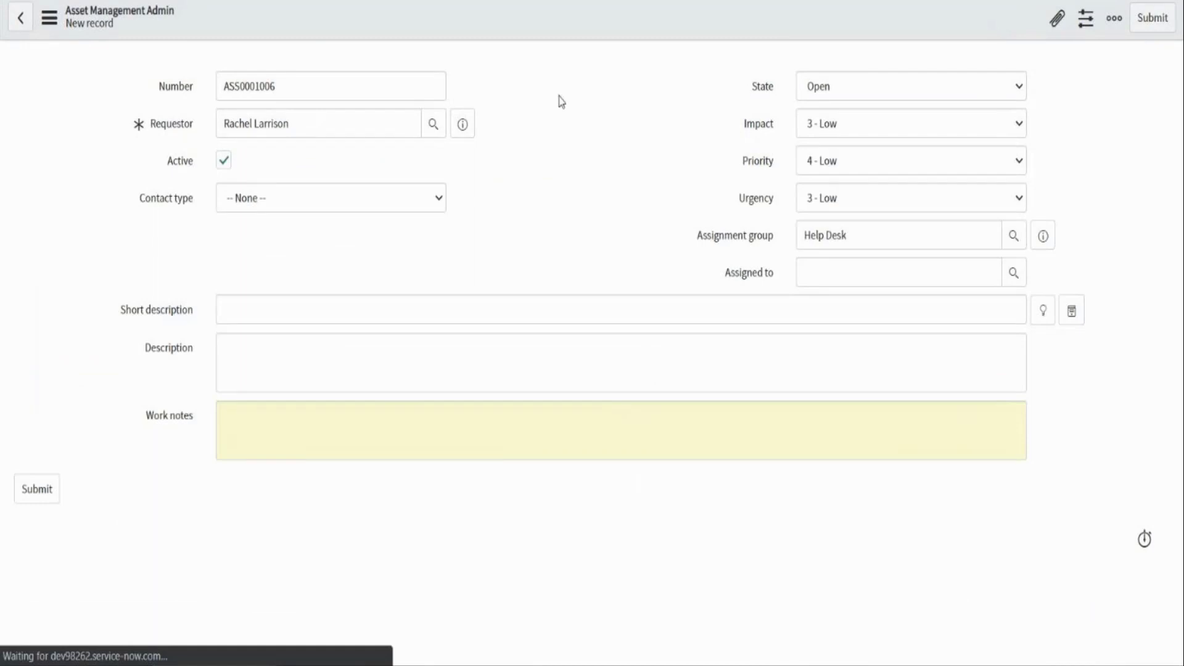
On a fresh Asset Management Admin record, fill in the requestor, set the assignment group to Capacity Mgmt and try to save
{"action": "left_click", "coordinate": [312, 121]}
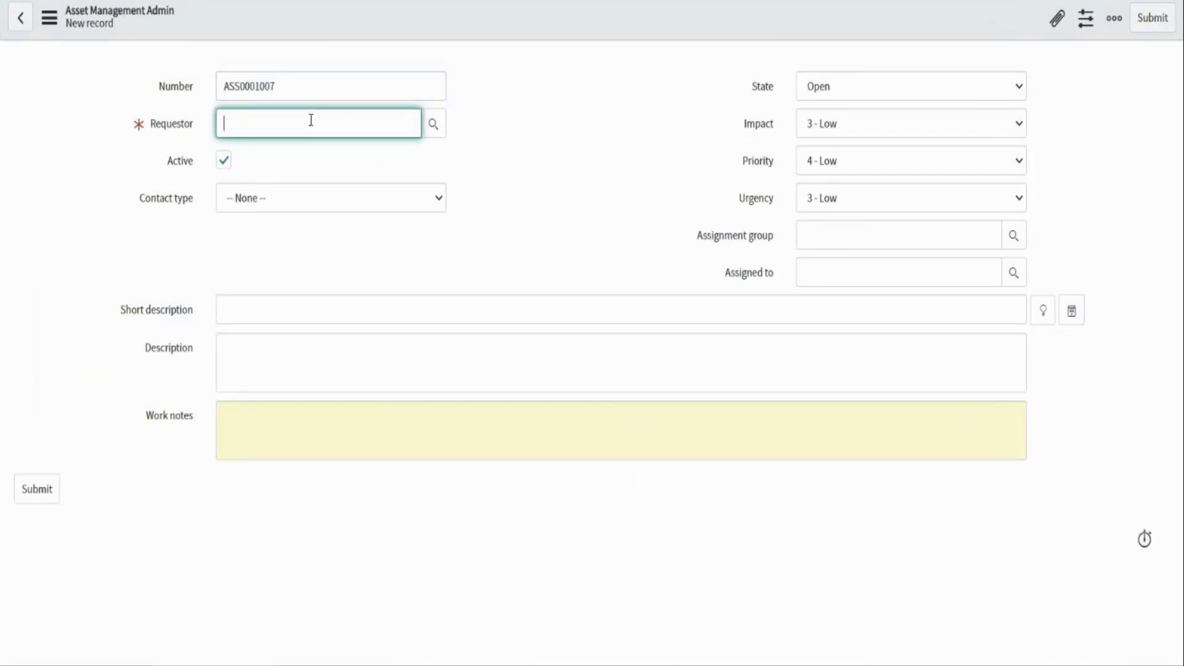
{"action": "left_click", "coordinate": [253, 170]}
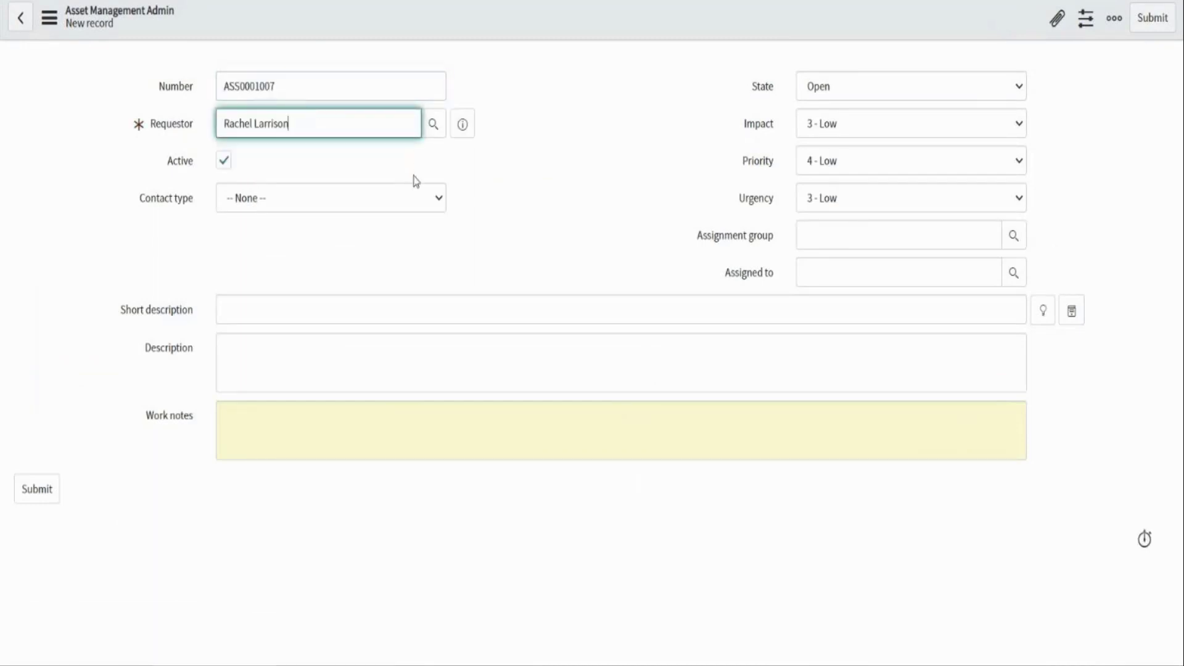
{"action": "left_click", "coordinate": [830, 244]}
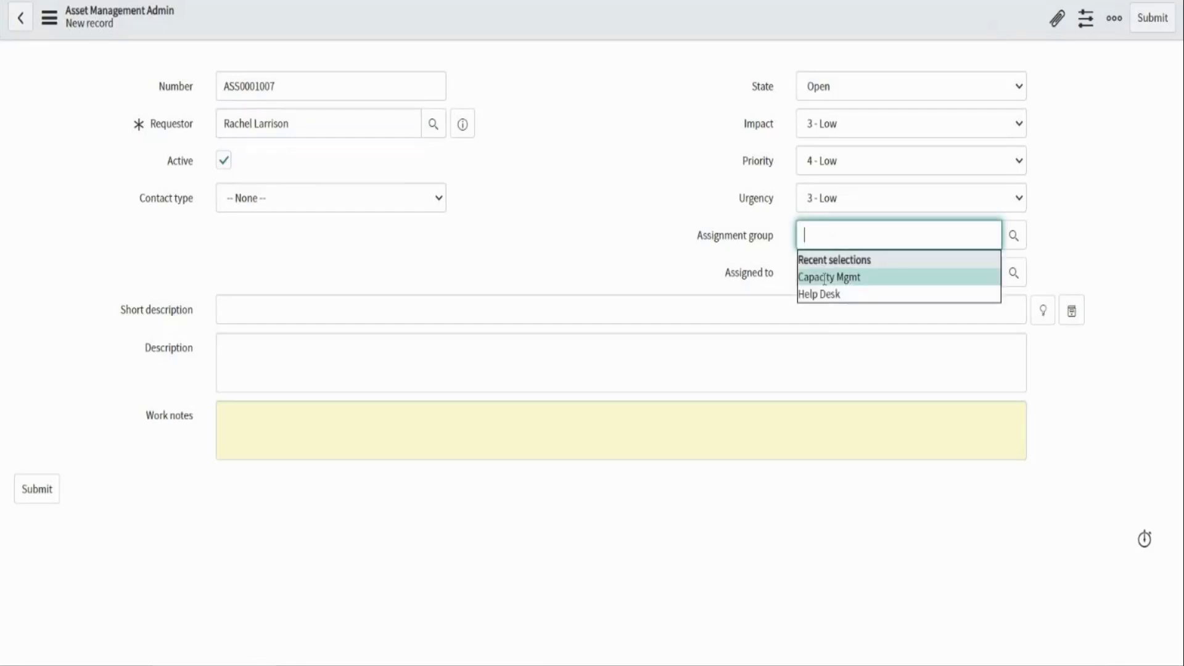
{"action": "left_click", "coordinate": [828, 282]}
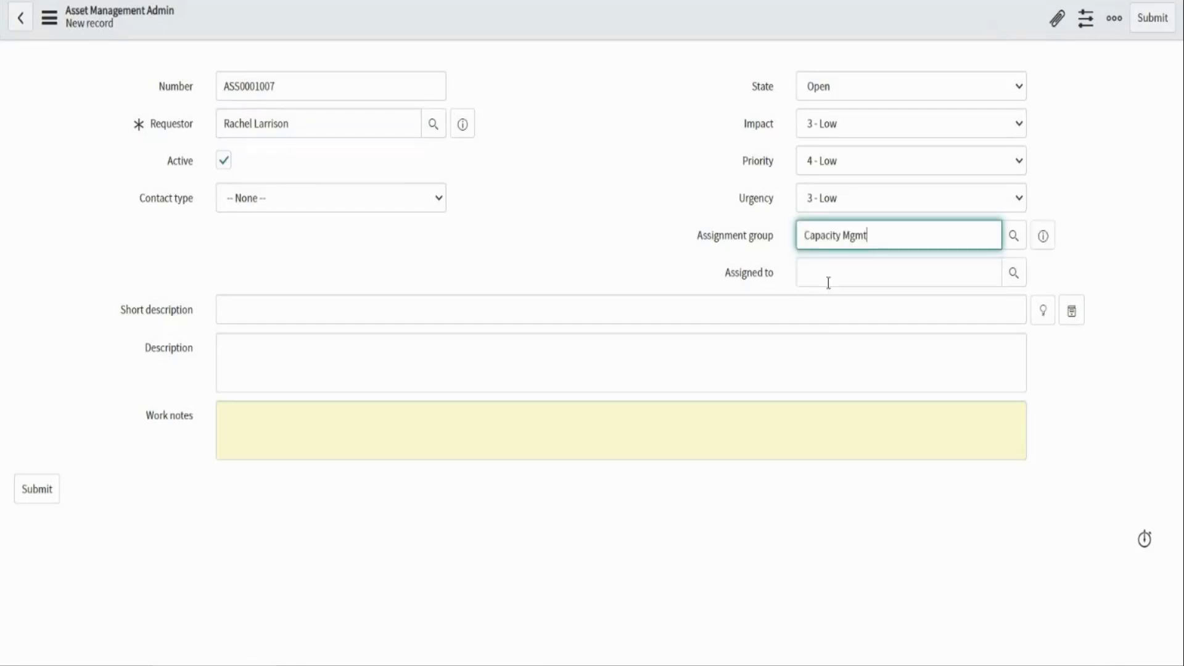
{"action": "right_click", "coordinate": [521, 18]}
{"action": "left_click", "coordinate": [541, 26]}
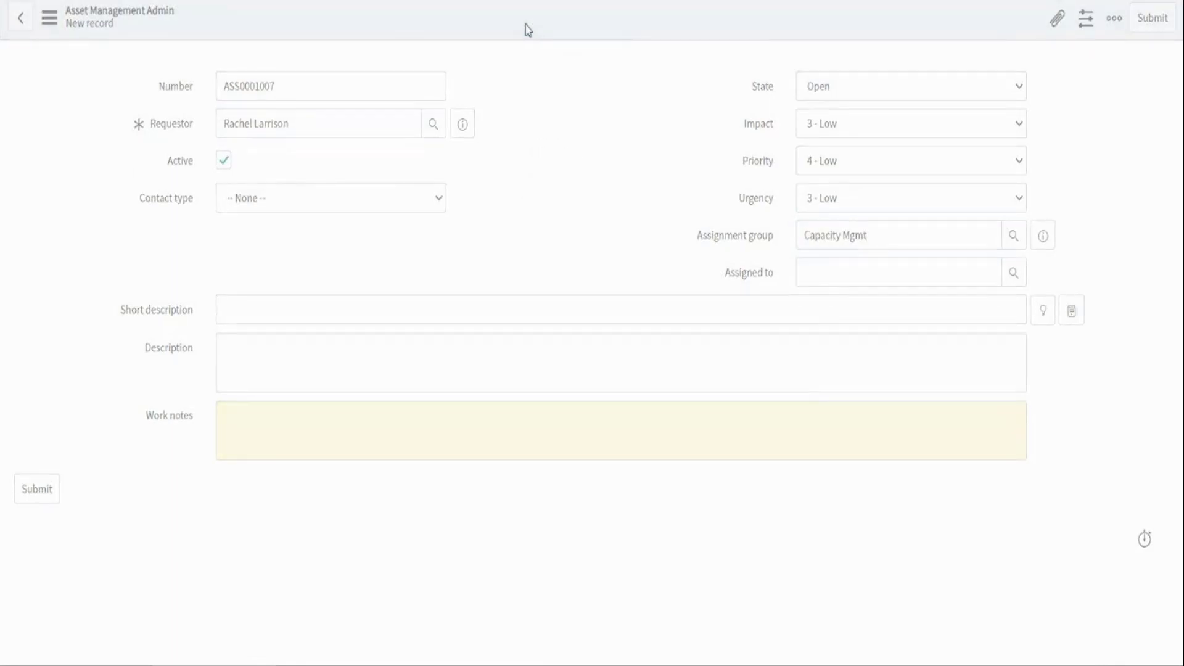
Replace the fresh record's assignment group with Help Desk, try to save it and dismiss the message
{"action": "left_click_drag", "start_coordinate": [878, 285], "coordinate": [788, 286]}
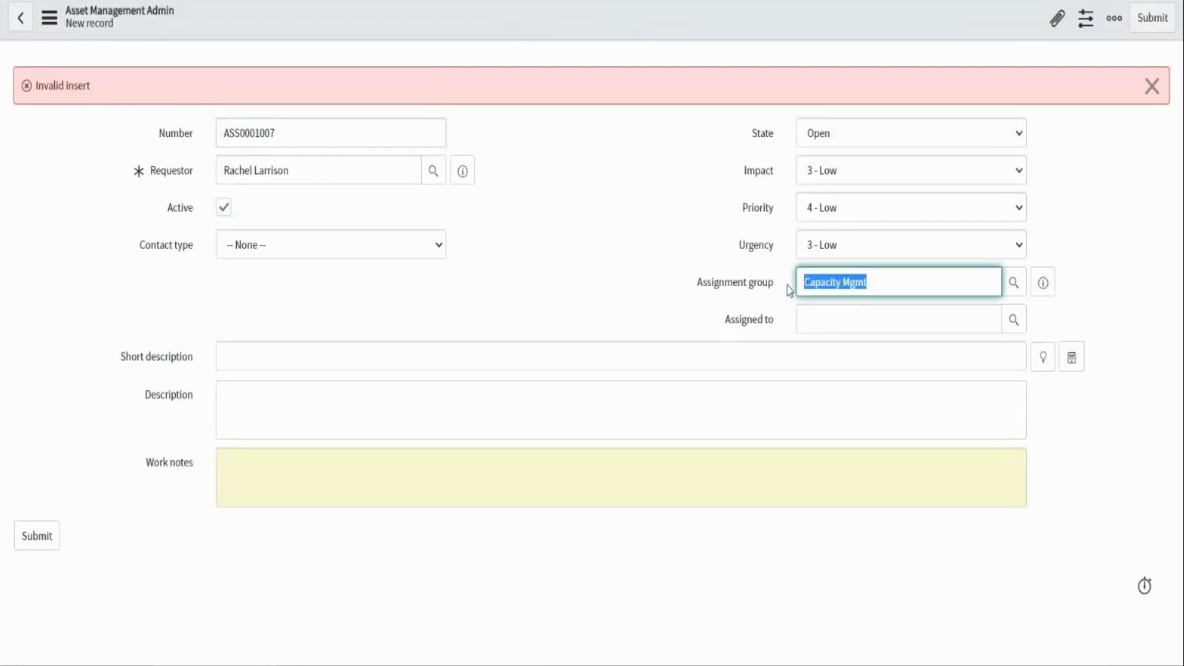
{"action": "key", "text": "BackSpace"}
{"action": "type", "text": "h"}
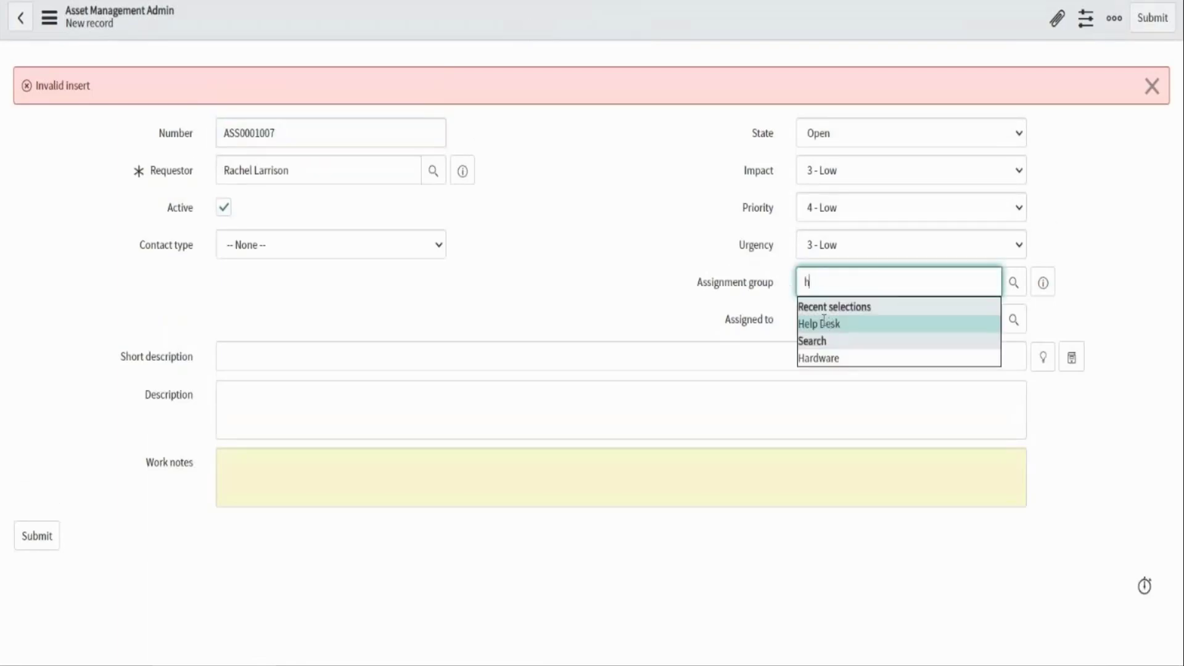
{"action": "left_click", "coordinate": [826, 321]}
{"action": "right_click", "coordinate": [557, 25]}
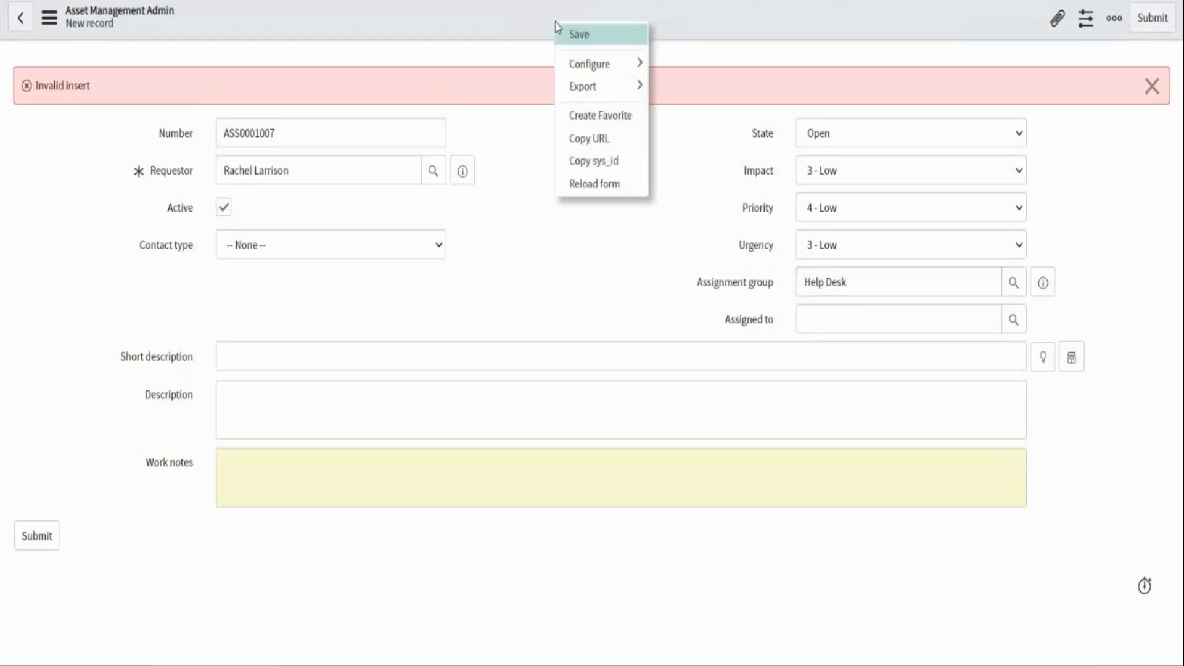
{"action": "left_click", "coordinate": [562, 35]}
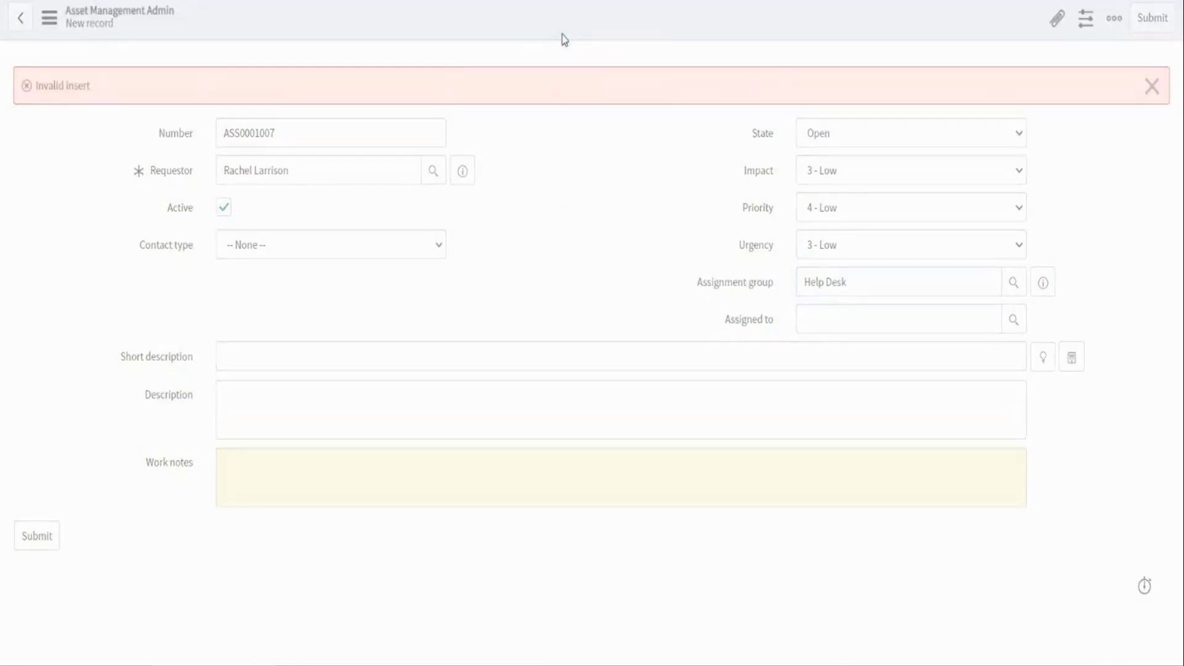
{"action": "left_click", "coordinate": [290, 217]}
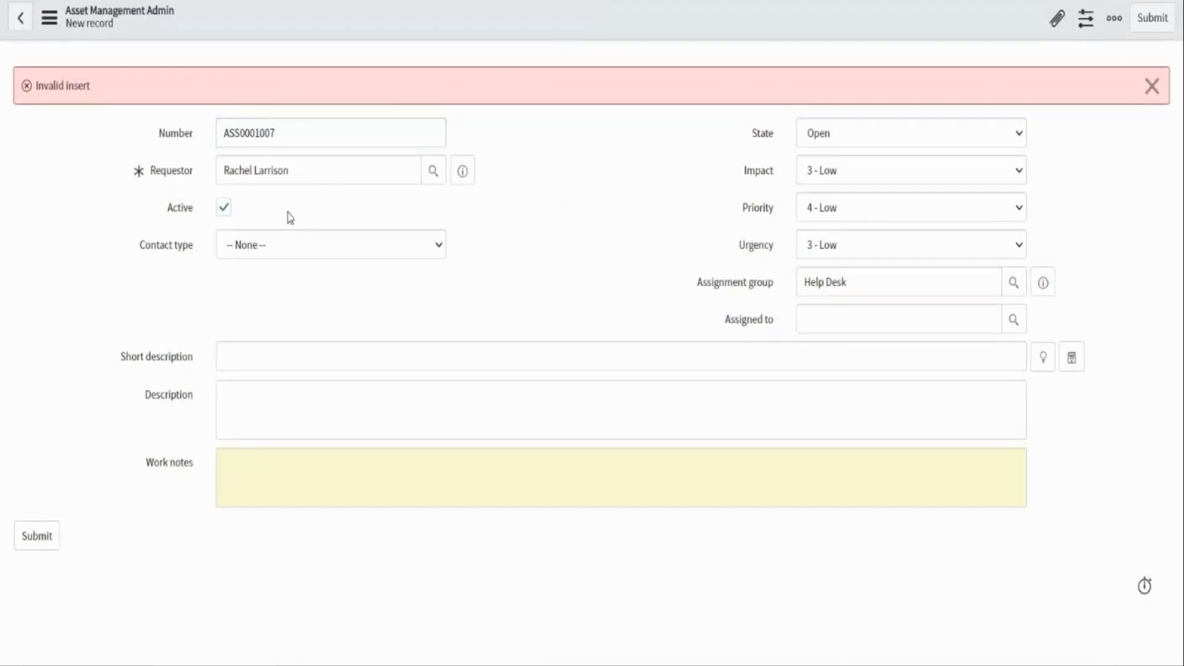
{"action": "left_click", "coordinate": [1157, 86]}
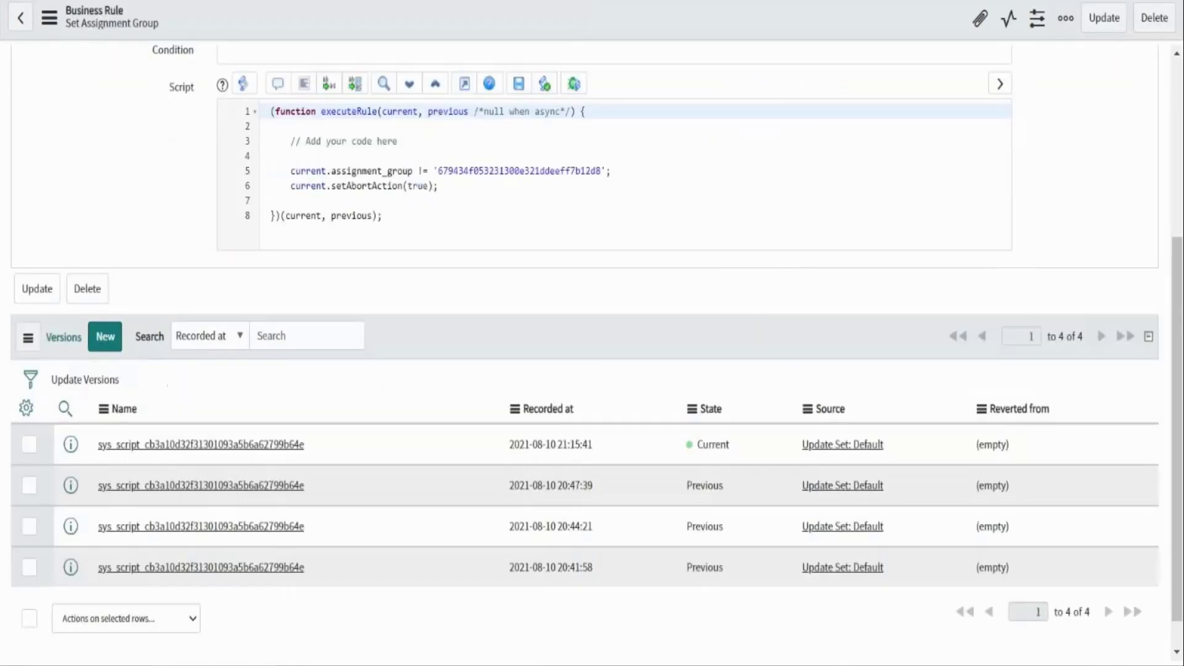
{"action": "scroll", "coordinate": [466, 202], "scroll_direction": "up", "scroll_amount": 3}
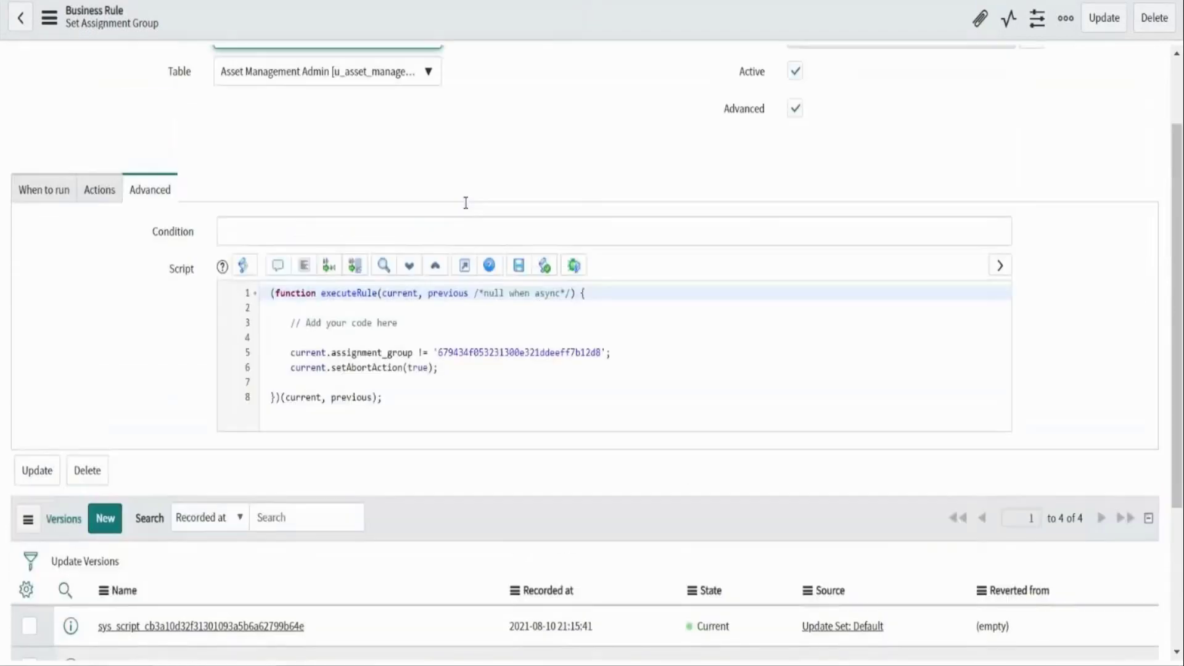
{"action": "left_click", "coordinate": [614, 349]}
{"action": "key", "text": "BackSpace"}
{"action": "key", "text": "BackSpace"}
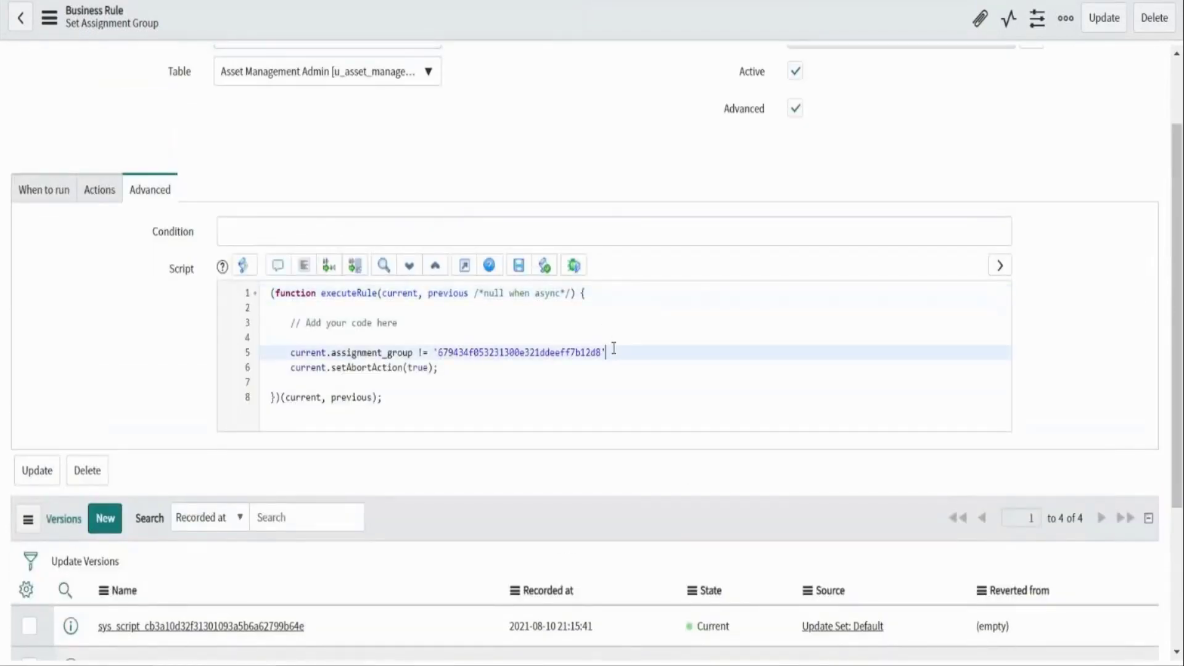
{"action": "type", "text": "';"}
Add an if statement under the code comment, copying the current.assignment_group comparison in as its condition without the semicolon and opening a block
{"action": "left_click", "coordinate": [287, 338]}
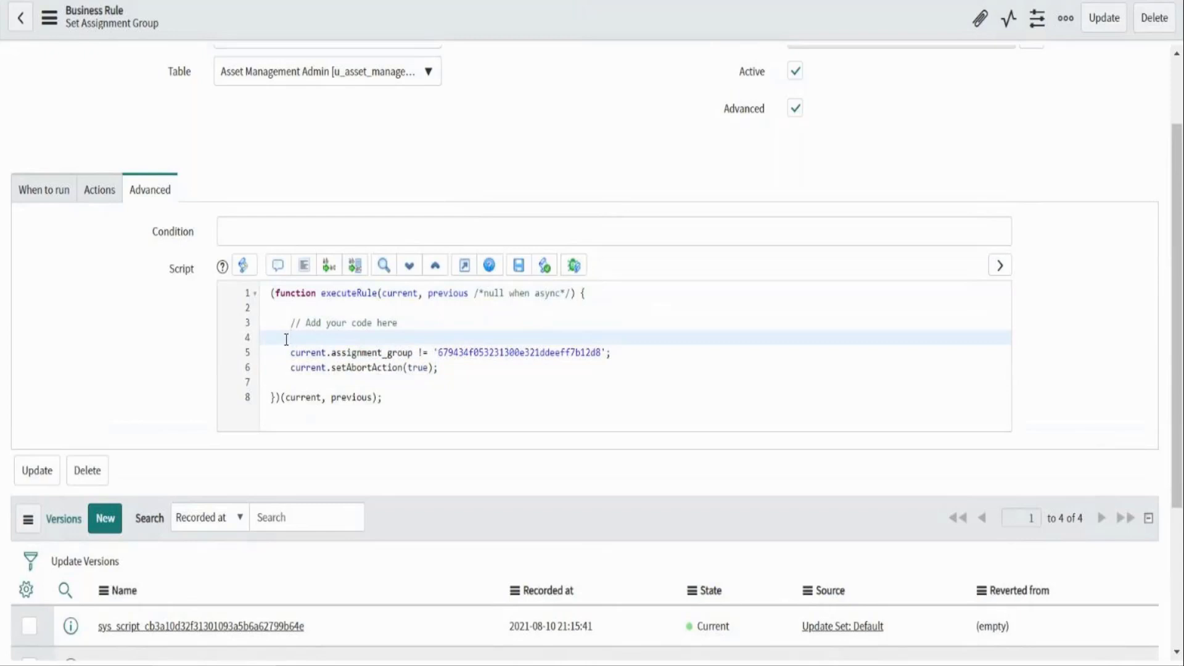
{"action": "type", "text": "if"}
{"action": "left_click_drag", "start_coordinate": [610, 352], "coordinate": [291, 354]}
{"action": "key", "text": "ctrl+c"}
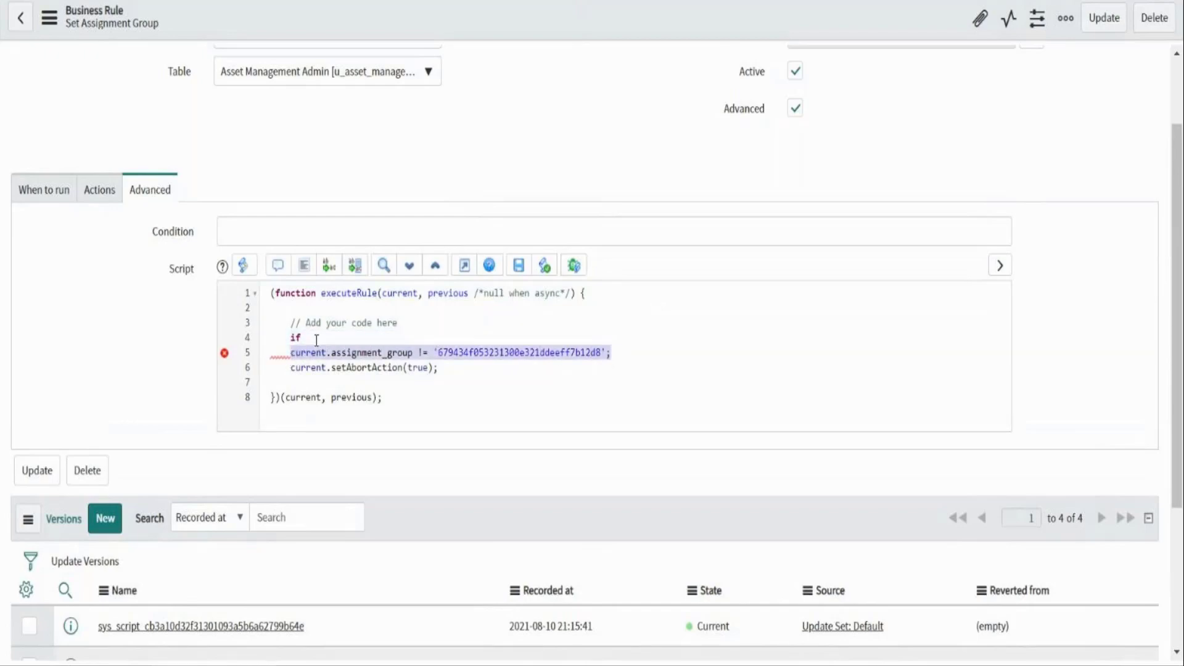
{"action": "left_click", "coordinate": [316, 340]}
{"action": "type", "text": "("}
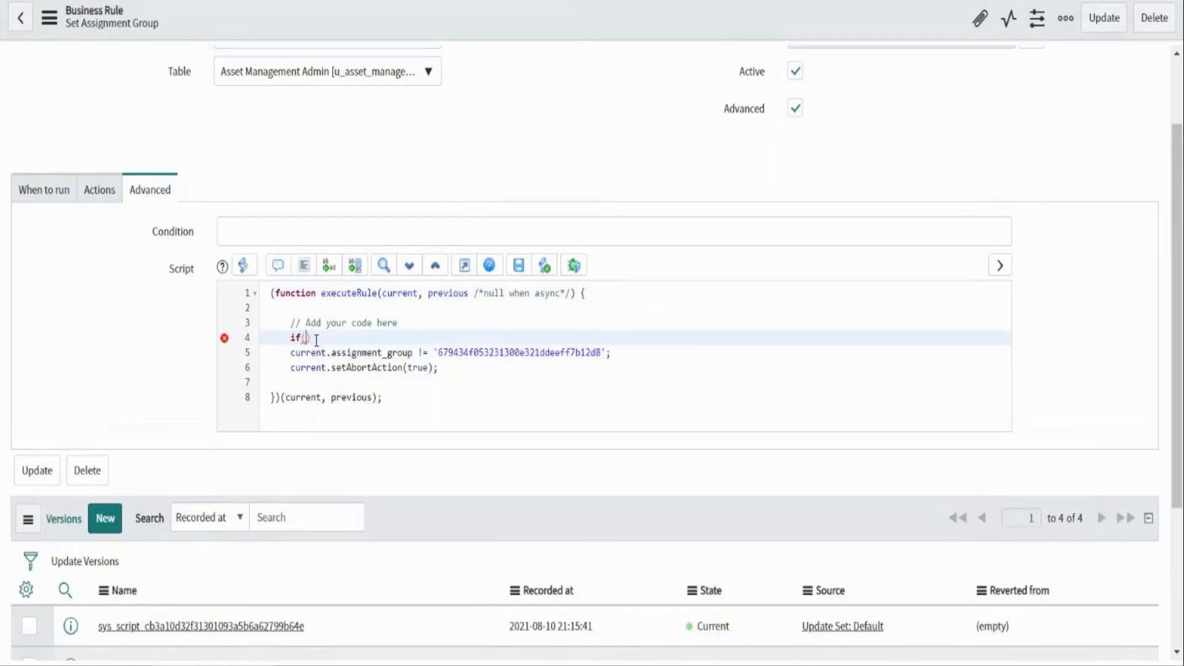
{"action": "key", "text": "ctrl+v"}
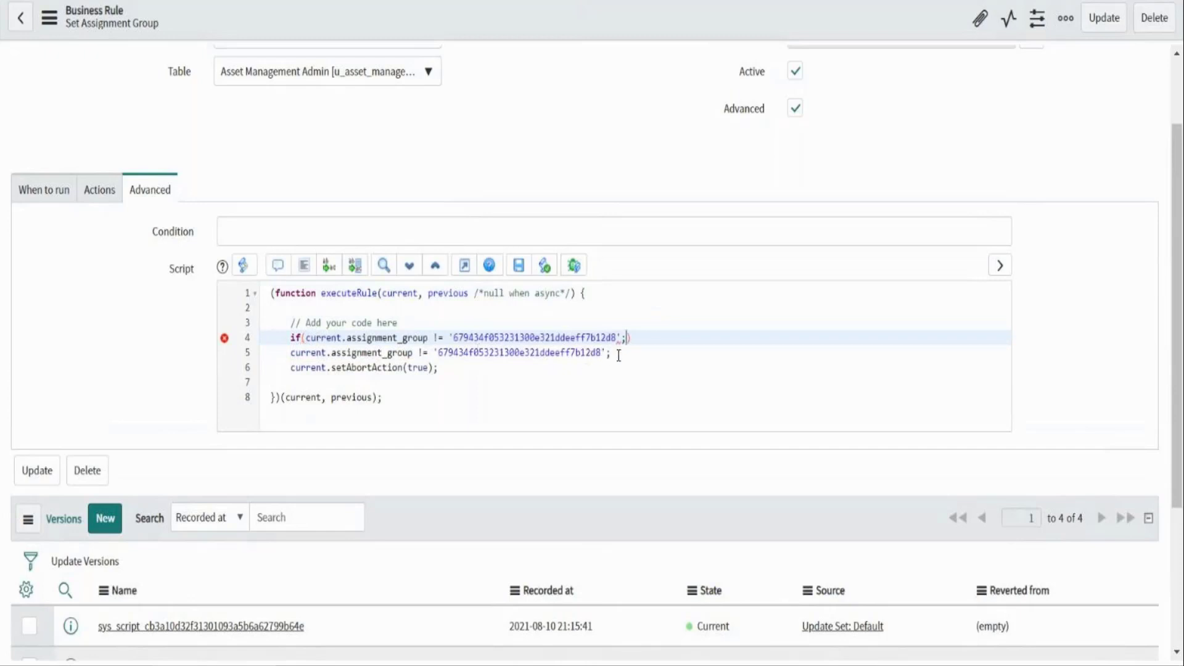
{"action": "key", "text": "BackSpace"}
{"action": "left_click", "coordinate": [637, 343]}
{"action": "type", "text": "{"}
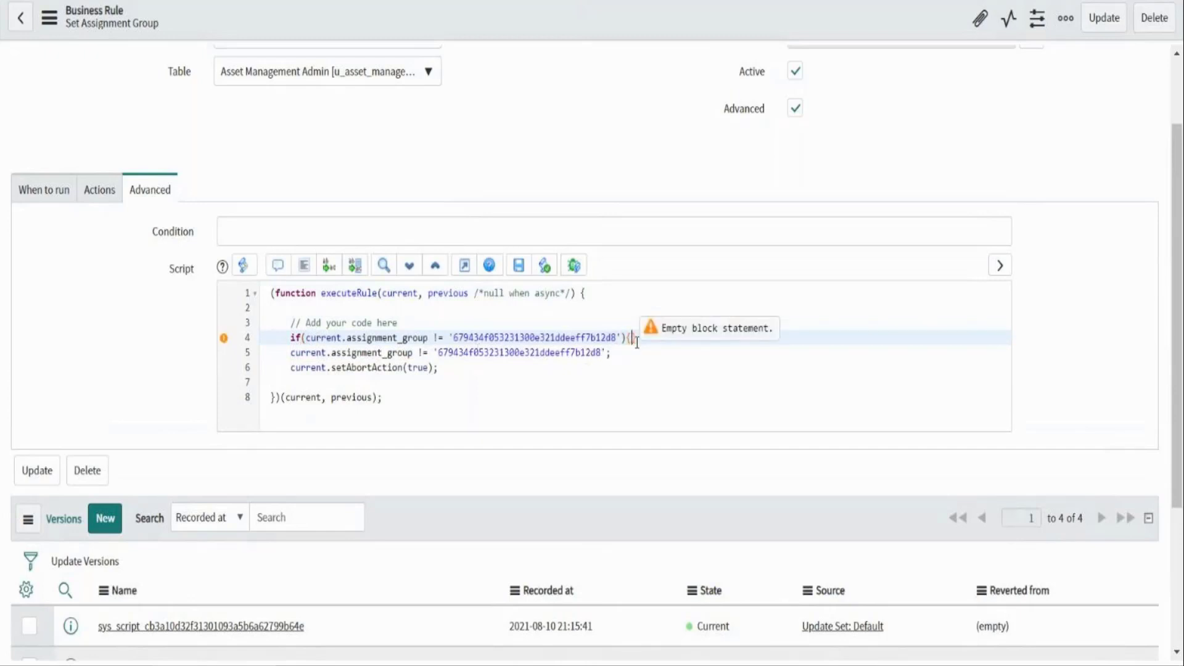
Enclose current.setAbortAction(true) in the if block, removing the duplicate comparison line, and save the business rule
{"action": "key", "text": "Delete"}
{"action": "mouse_move", "coordinate": [623, 356]}
{"action": "left_mouse_down"}
{"action": "mouse_move", "coordinate": [458, 341]}
{"action": "mouse_move", "coordinate": [273, 358]}
{"action": "left_mouse_up"}
{"action": "key", "text": "Delete"}
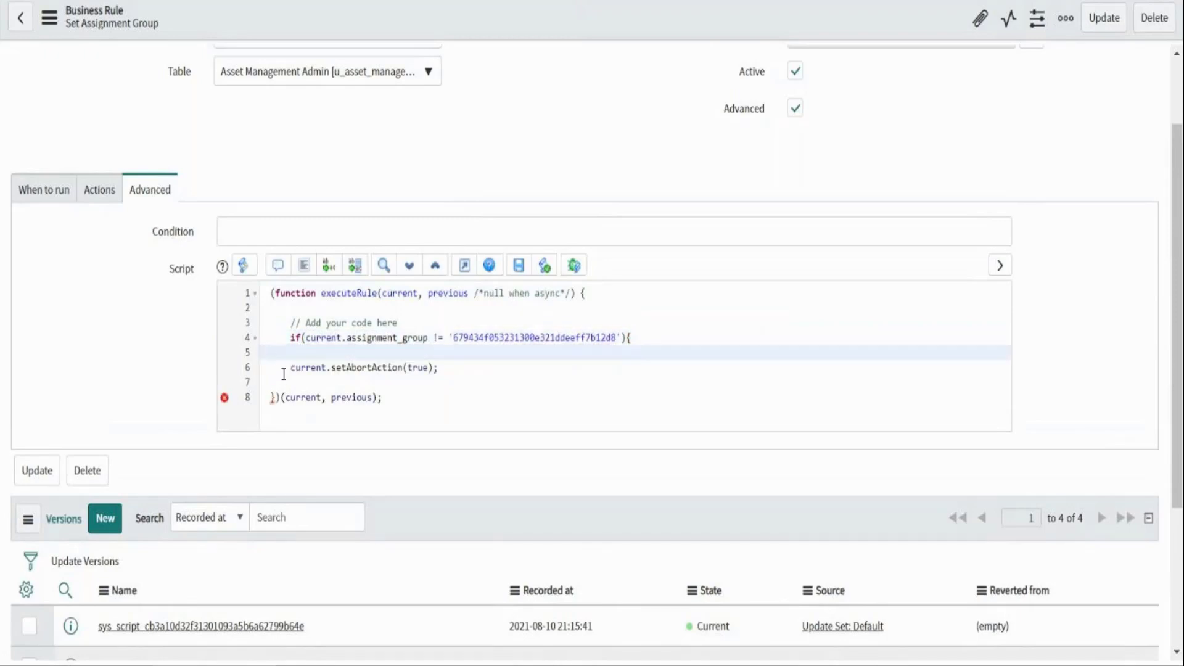
{"action": "left_click", "coordinate": [284, 383]}
{"action": "type", "text": "}"}
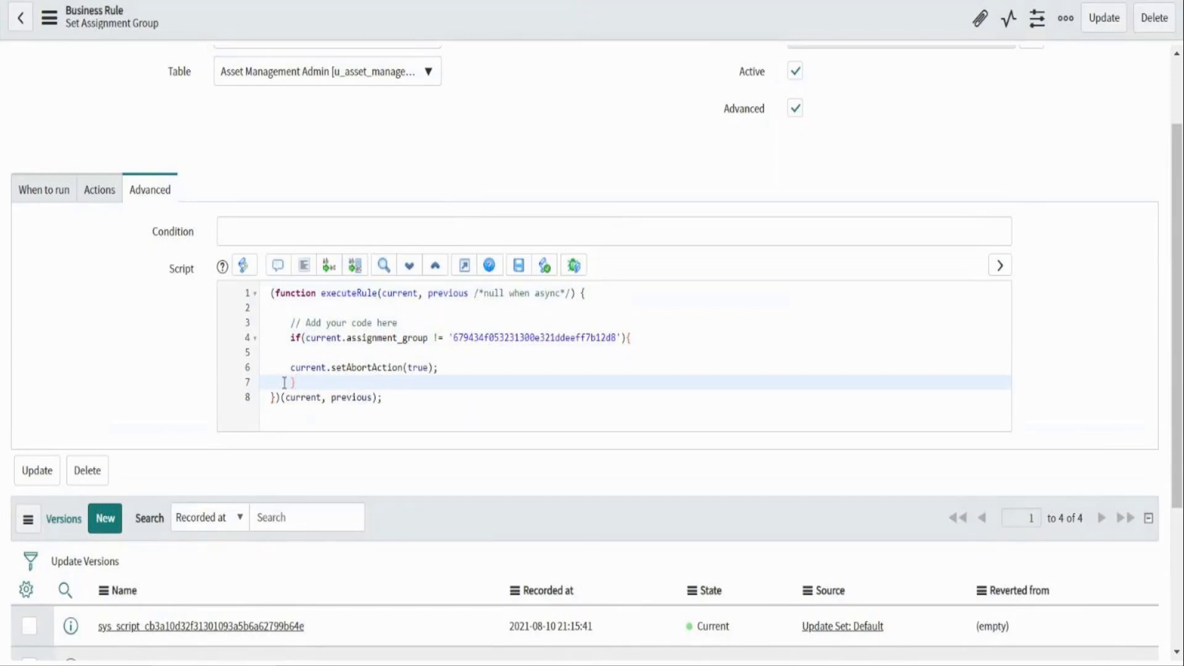
{"action": "right_click", "coordinate": [404, 31]}
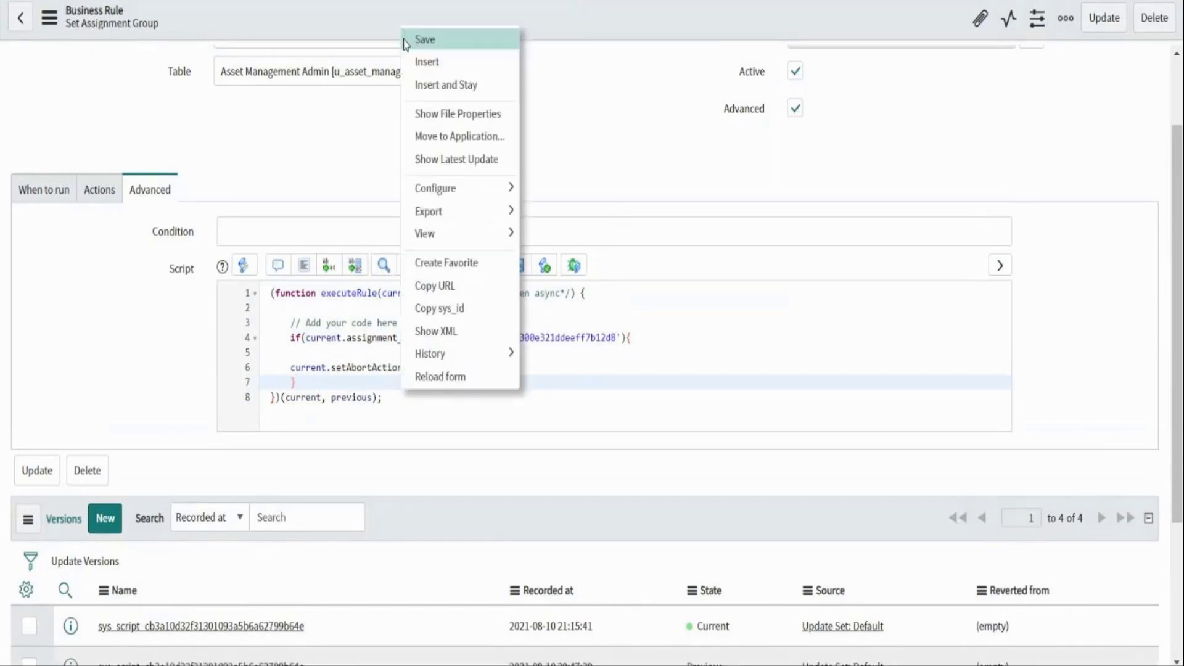
{"action": "left_click", "coordinate": [406, 39]}
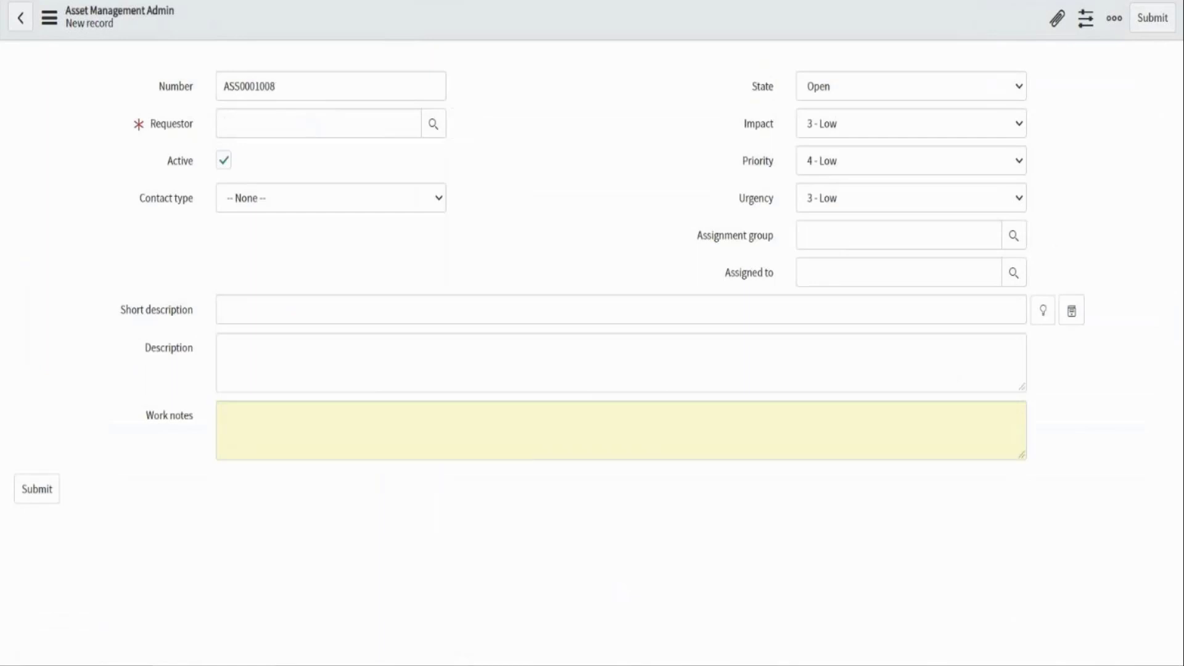
On a new Asset Management Admin record, set the assignment group to Help Desk, fill in the requestor and save
{"action": "double_click", "coordinate": [431, 95]}
{"action": "left_click", "coordinate": [816, 237]}
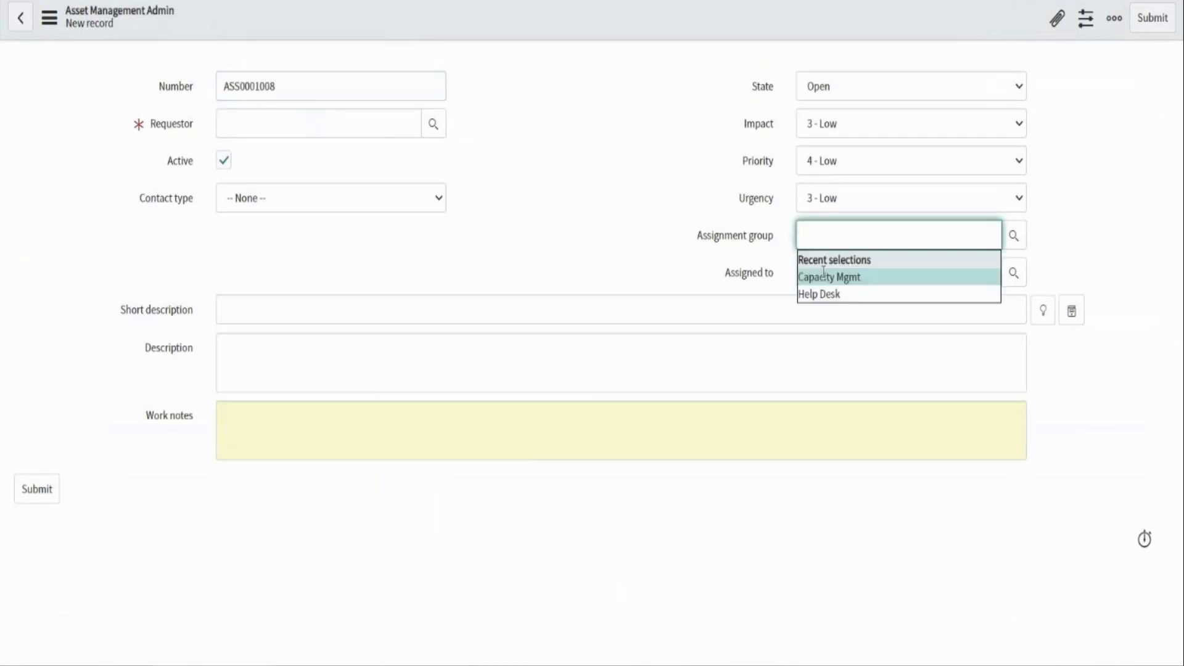
{"action": "left_click", "coordinate": [823, 293]}
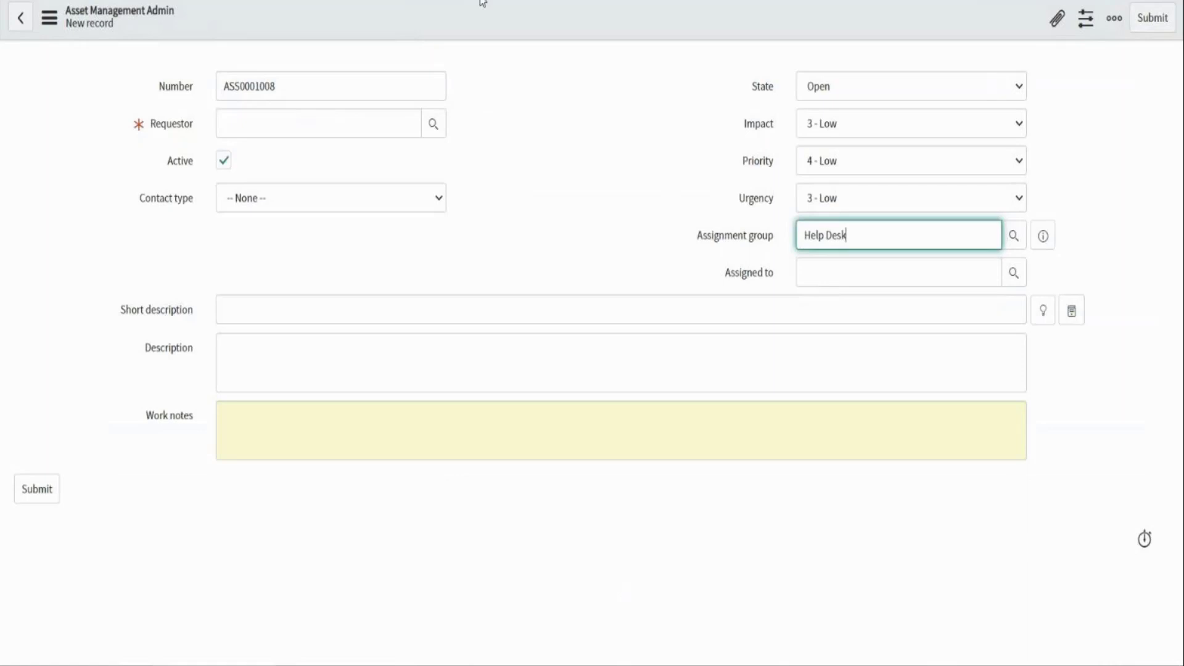
{"action": "left_click", "coordinate": [268, 128]}
{"action": "left_click", "coordinate": [255, 164]}
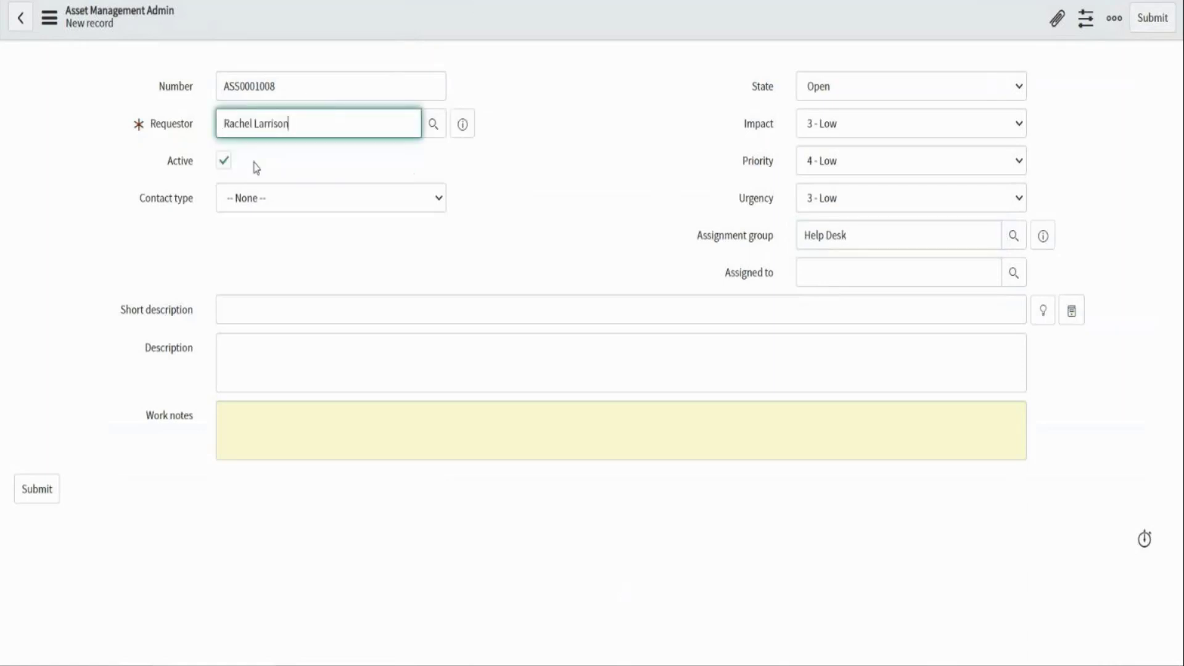
{"action": "right_click", "coordinate": [497, 40]}
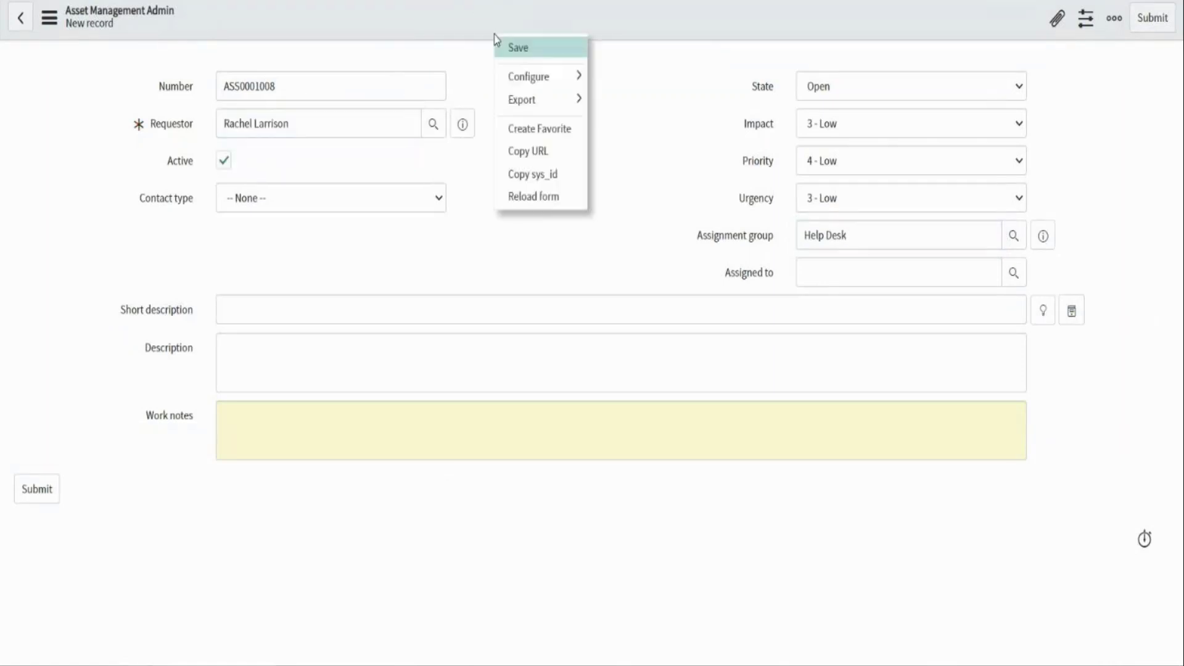
{"action": "left_click", "coordinate": [501, 50]}
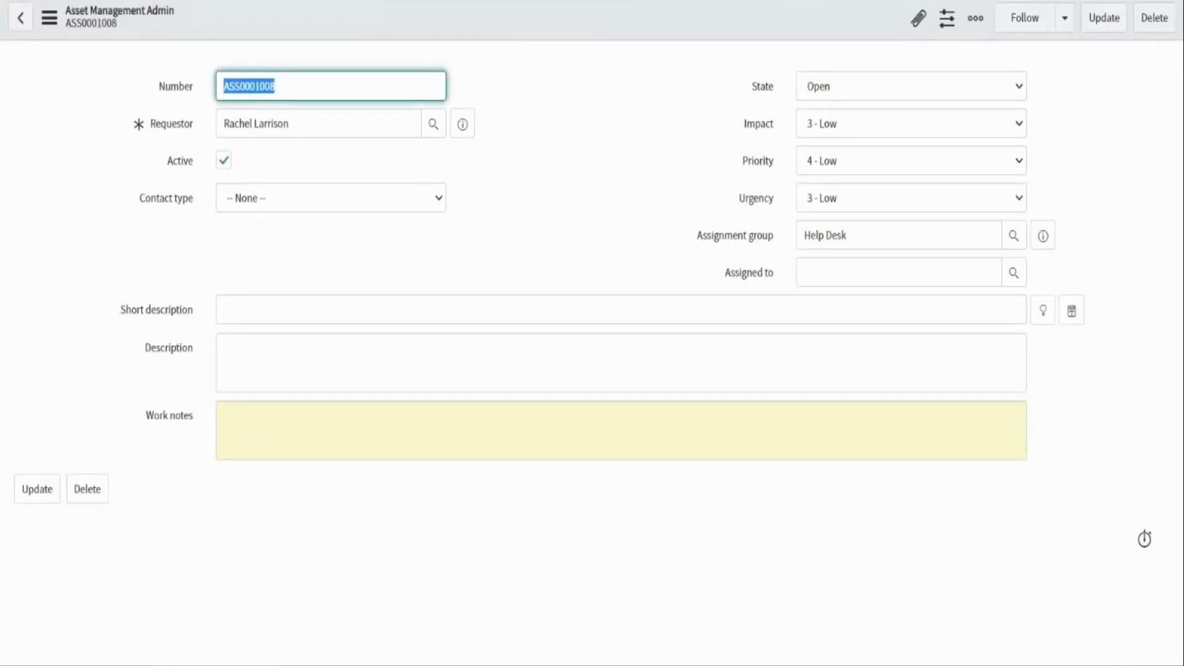
Open another new Asset Management Admin record, set the assignment group to Capacity Mgmt, fill in the requestor and try to save
{"action": "key", "text": "ctrl+l"}
{"action": "key", "text": "Return"}
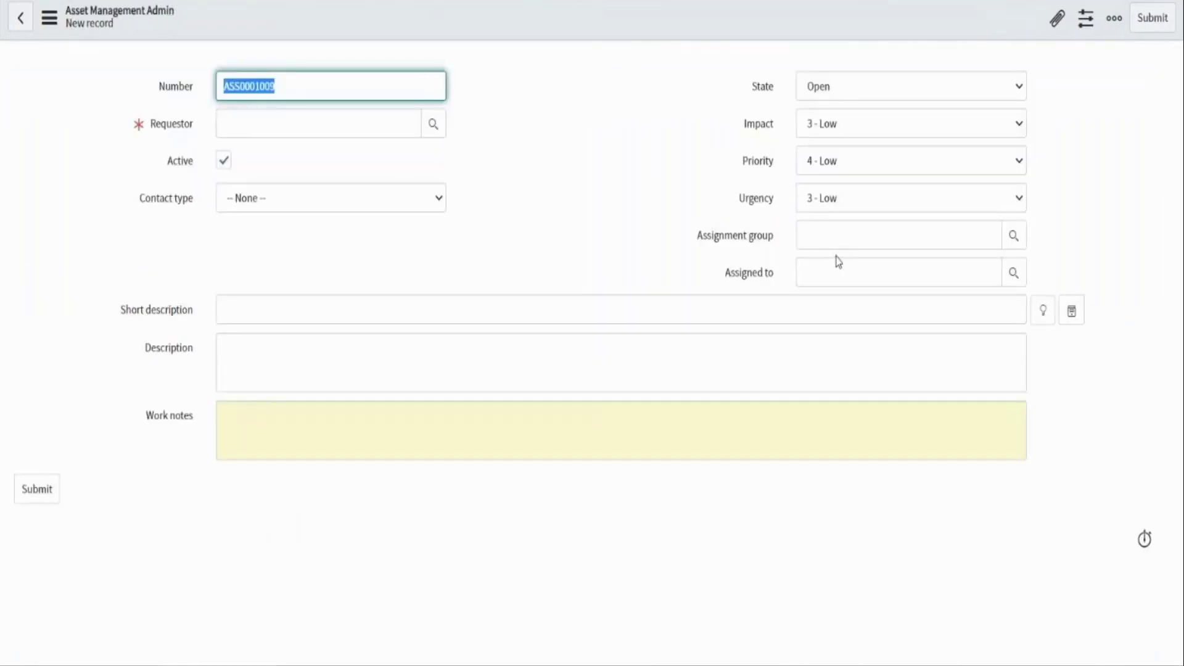
{"action": "left_click", "coordinate": [834, 238]}
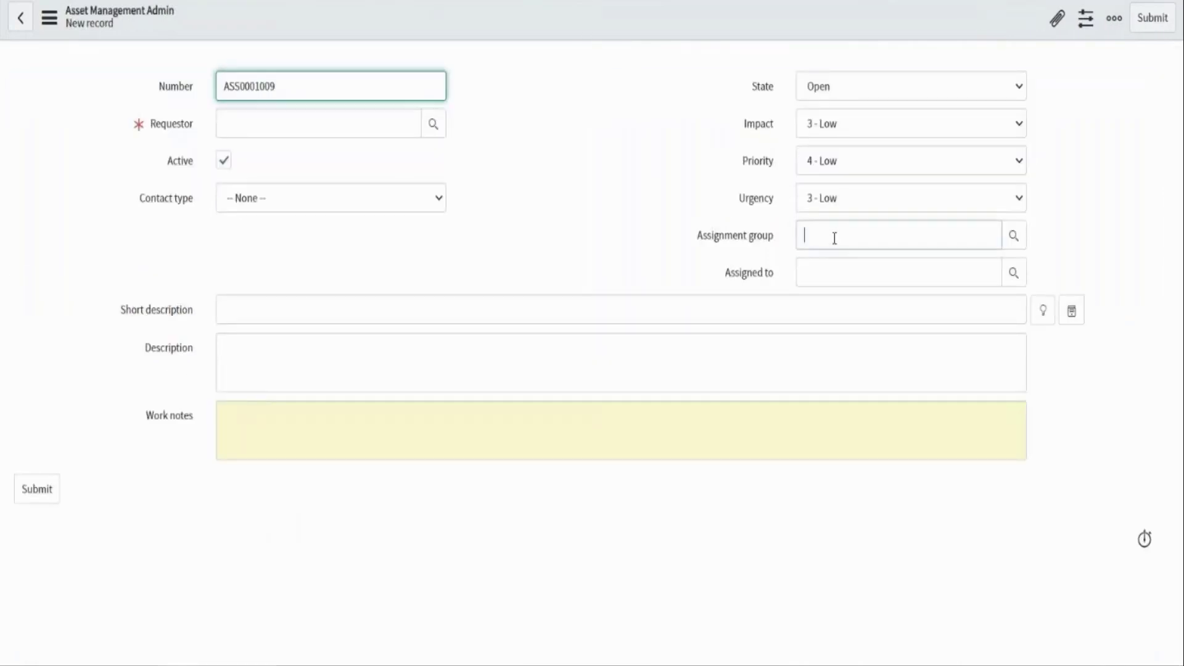
{"action": "left_click", "coordinate": [830, 277]}
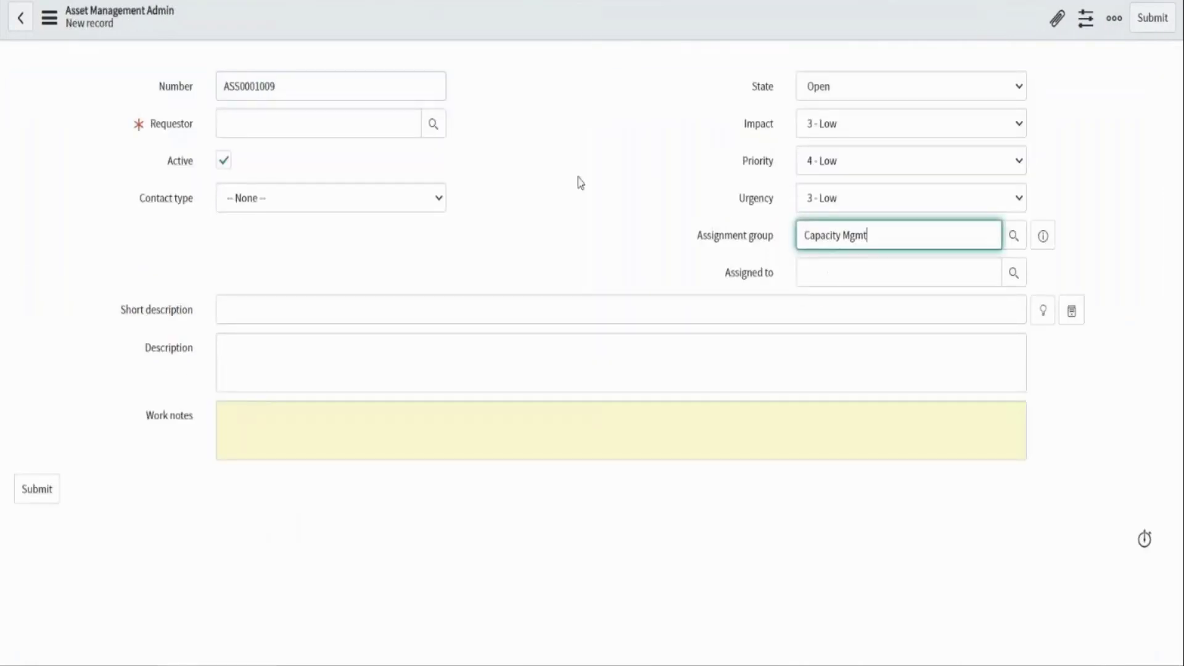
{"action": "left_click", "coordinate": [275, 127]}
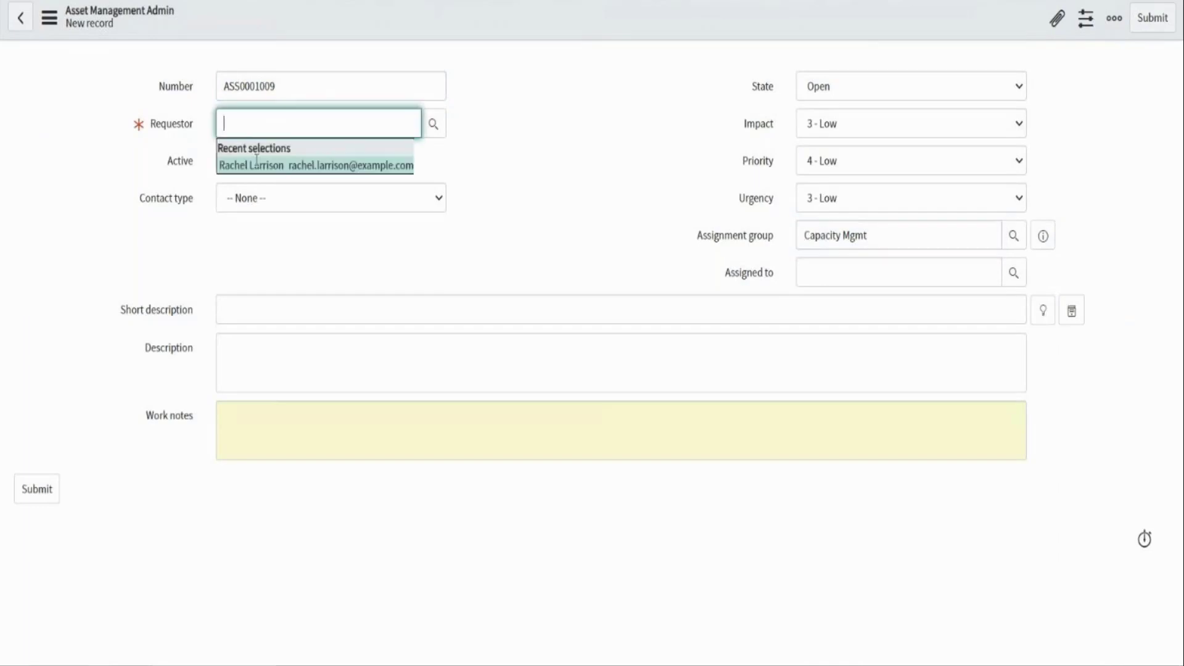
{"action": "left_click", "coordinate": [257, 163]}
{"action": "right_click", "coordinate": [451, 3]}
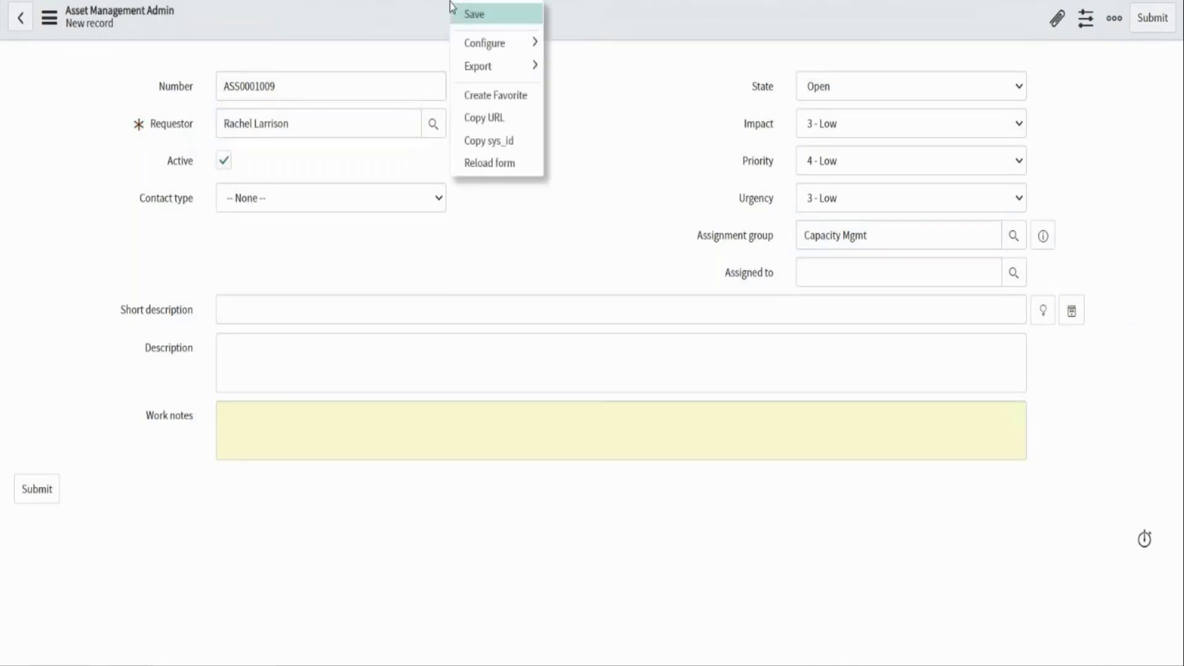
{"action": "left_click", "coordinate": [464, 22]}
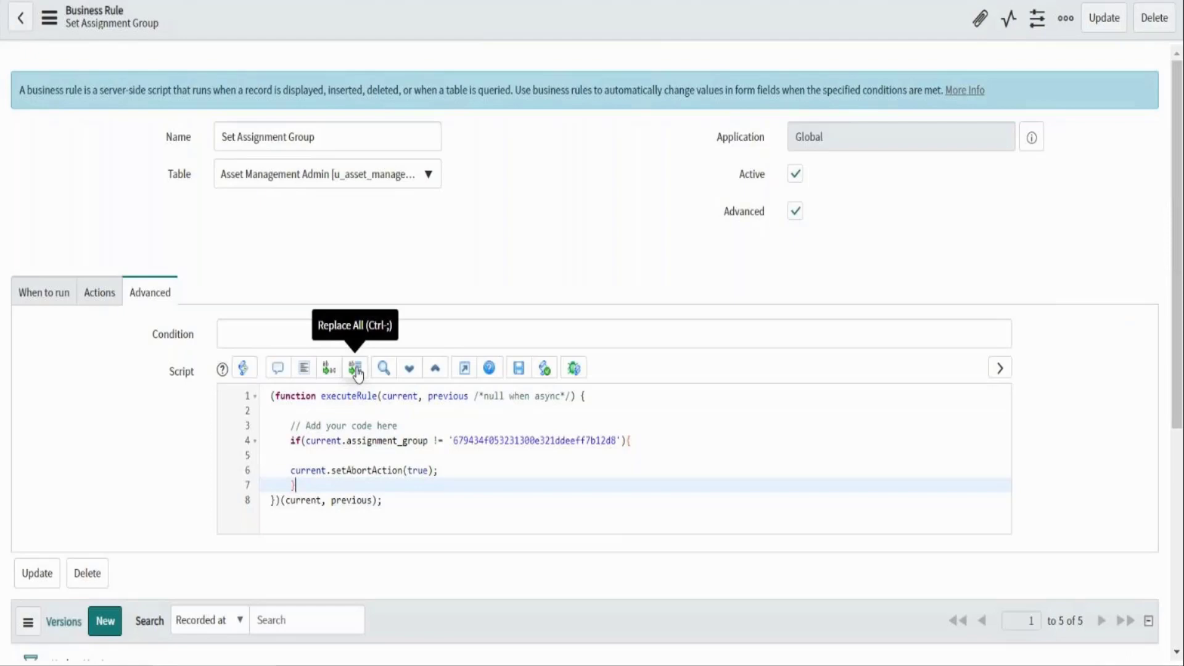
Review the Set Assignment Group rule's if block alongside its actions and its when-to-run conditions
{"action": "left_click", "coordinate": [471, 476]}
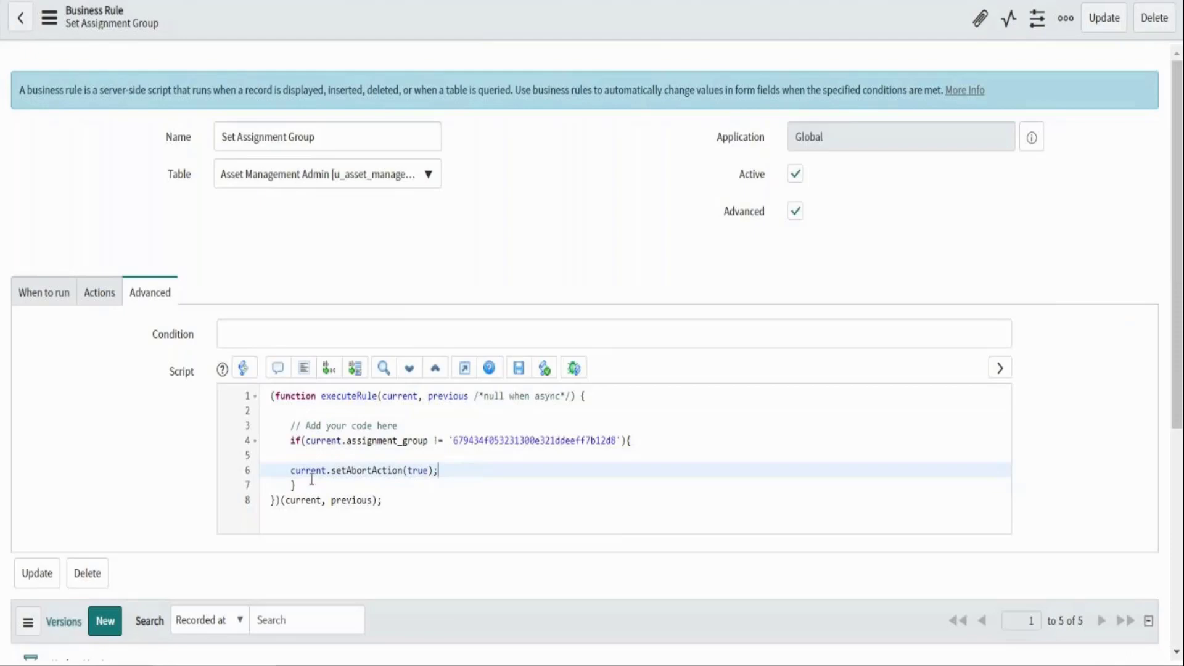
{"action": "left_click_drag", "start_coordinate": [311, 479], "coordinate": [292, 439]}
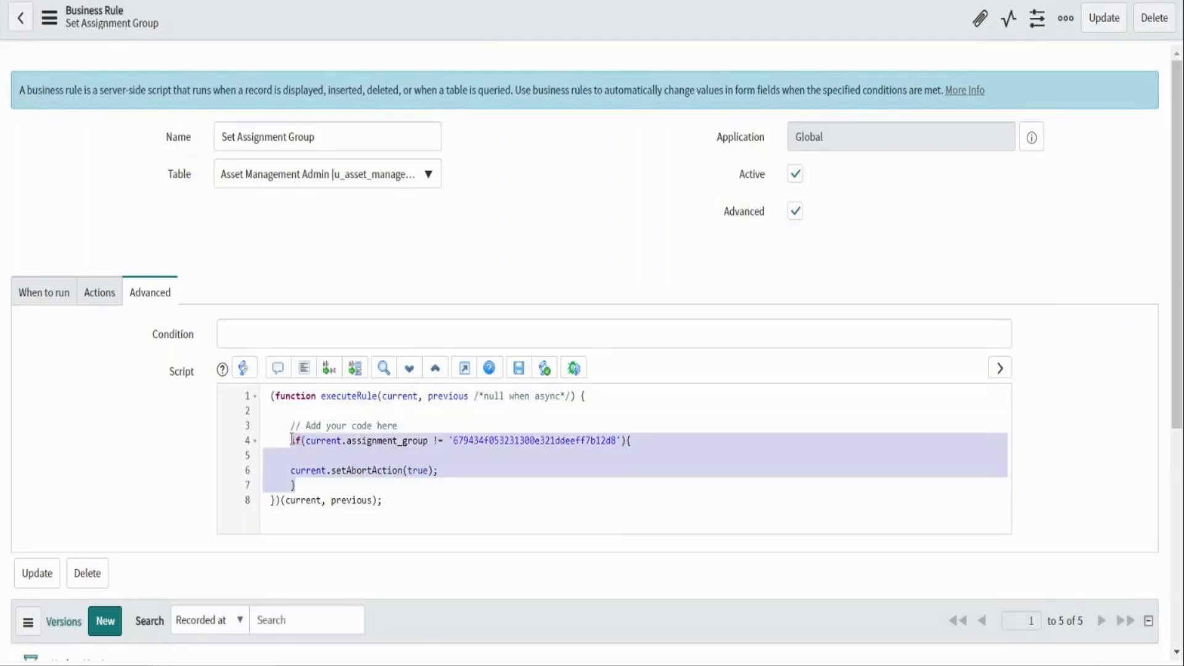
{"action": "left_click", "coordinate": [89, 296]}
{"action": "left_click", "coordinate": [132, 294]}
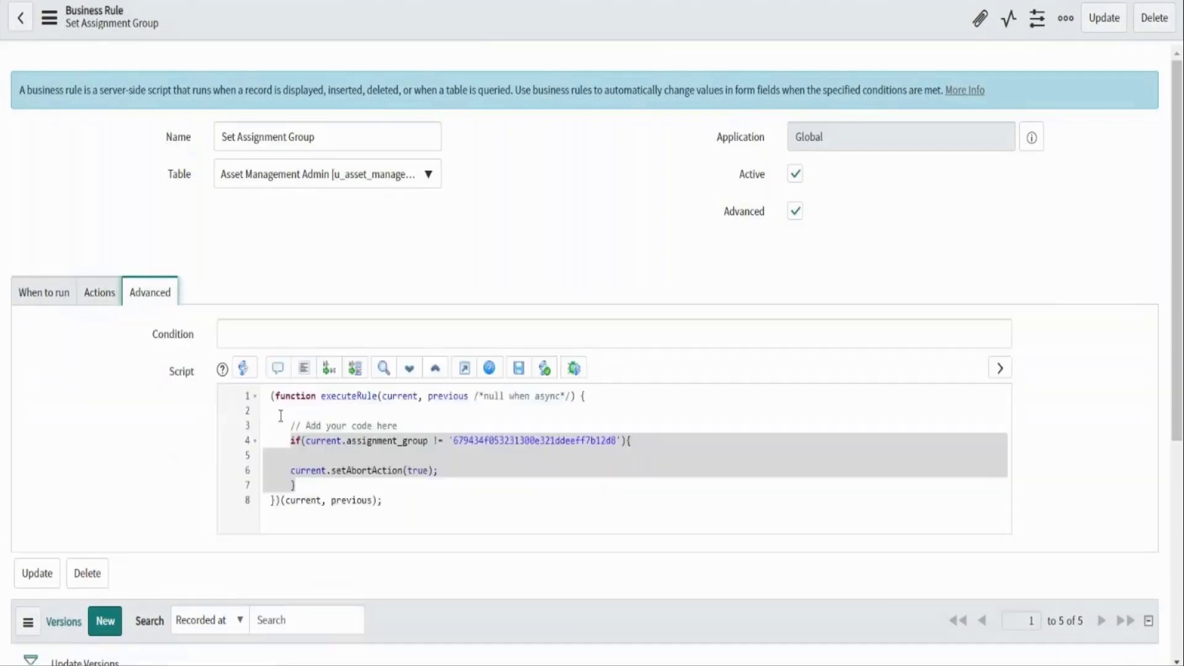
{"action": "left_click_drag", "start_coordinate": [296, 486], "coordinate": [286, 443]}
{"action": "left_click", "coordinate": [310, 485]}
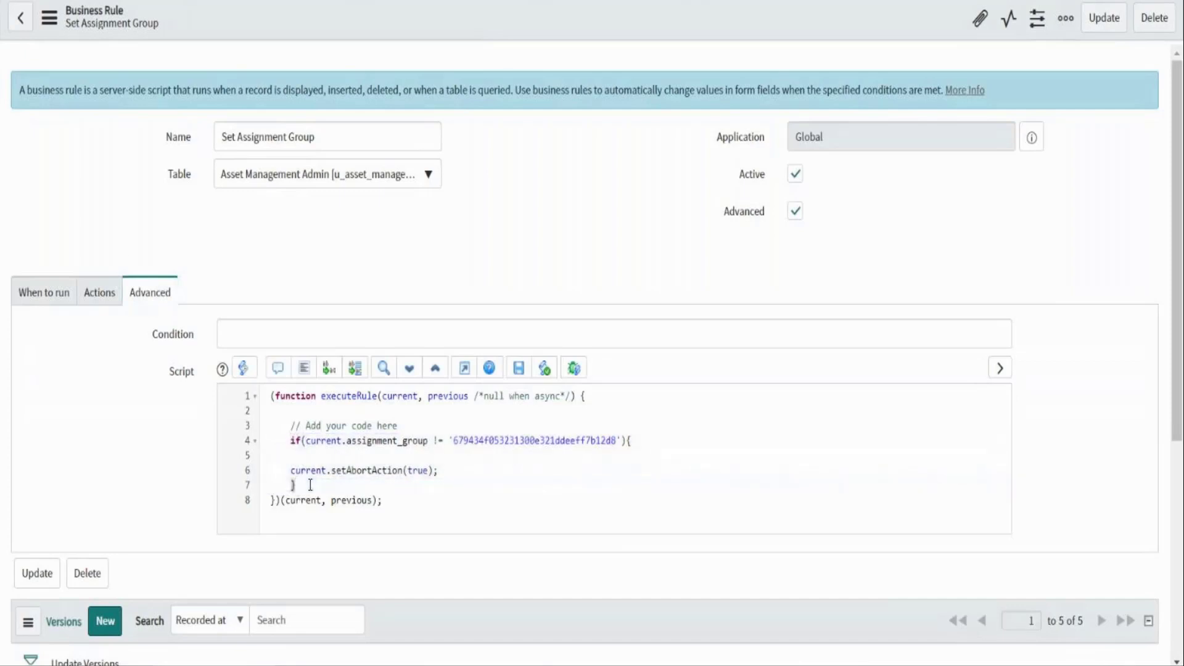
{"action": "left_click", "coordinate": [100, 294]}
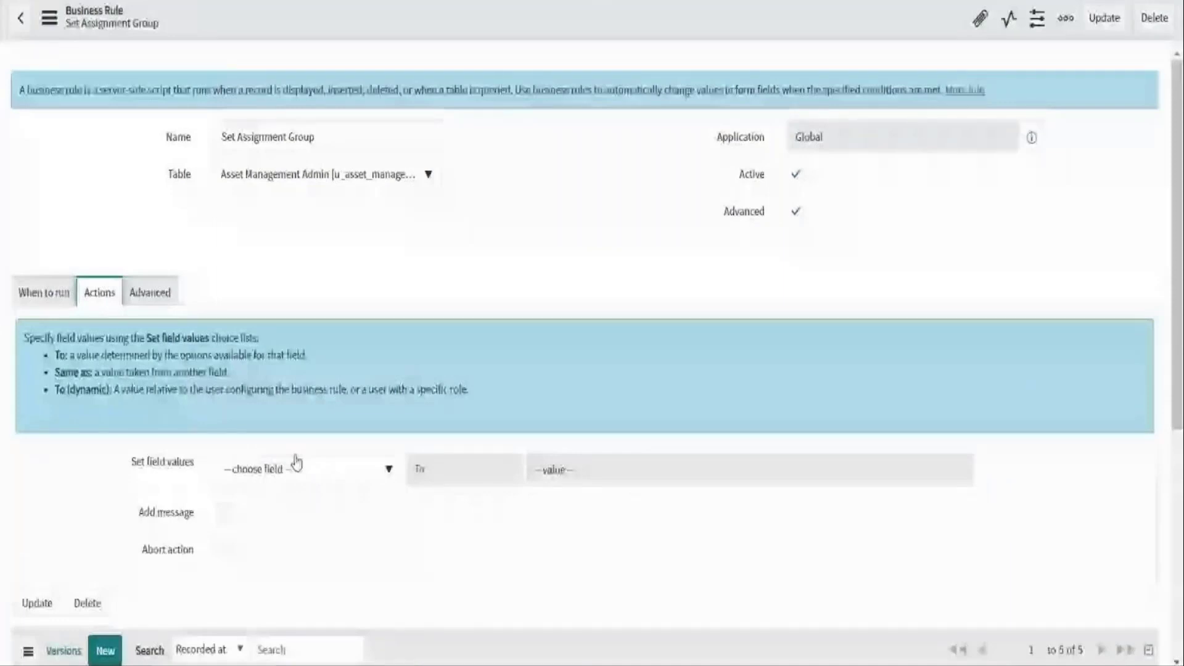
{"action": "left_click", "coordinate": [150, 292]}
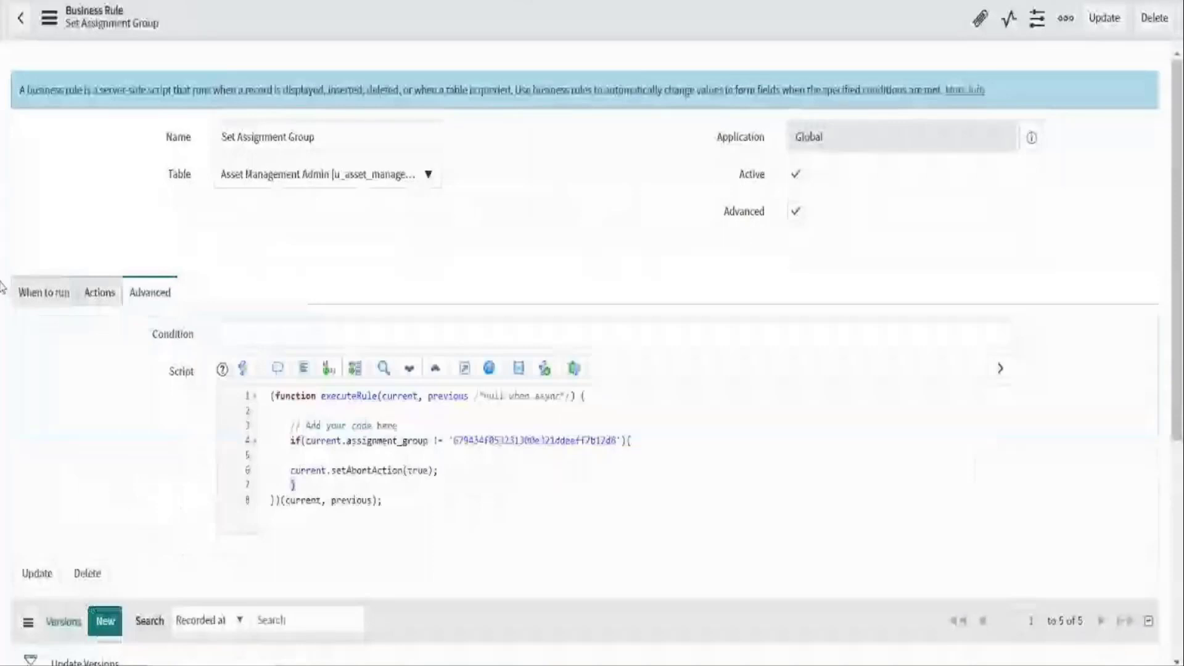
{"action": "left_click", "coordinate": [24, 293]}
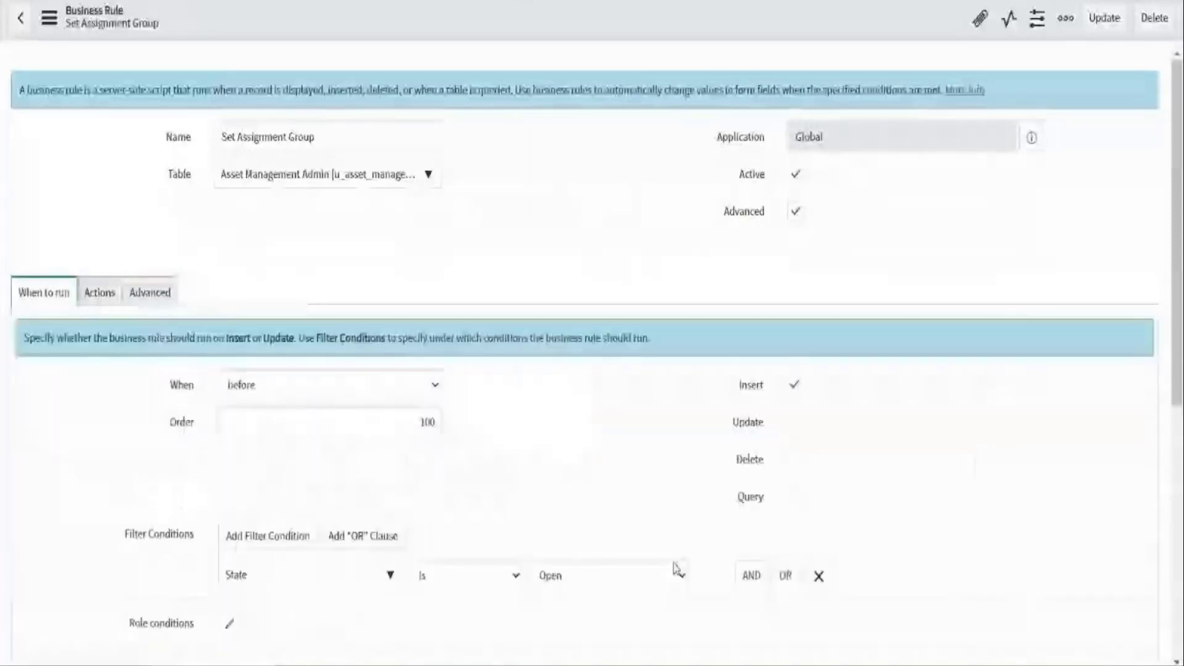
{"action": "left_click", "coordinate": [150, 293]}
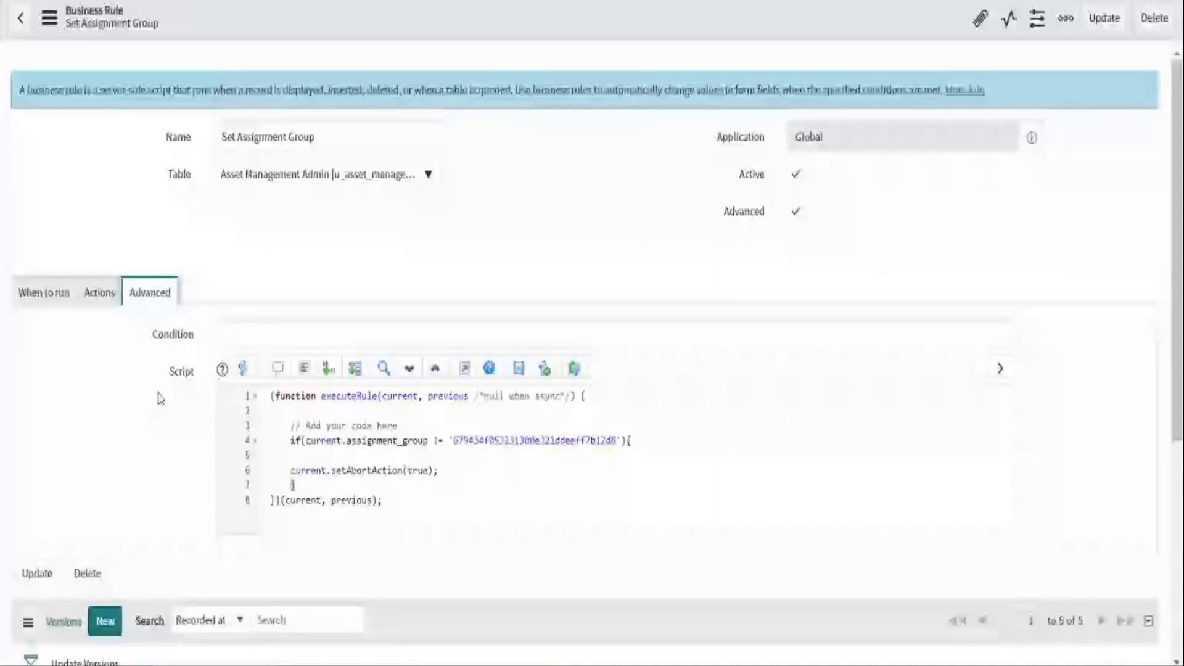
{"action": "left_click", "coordinate": [317, 487]}
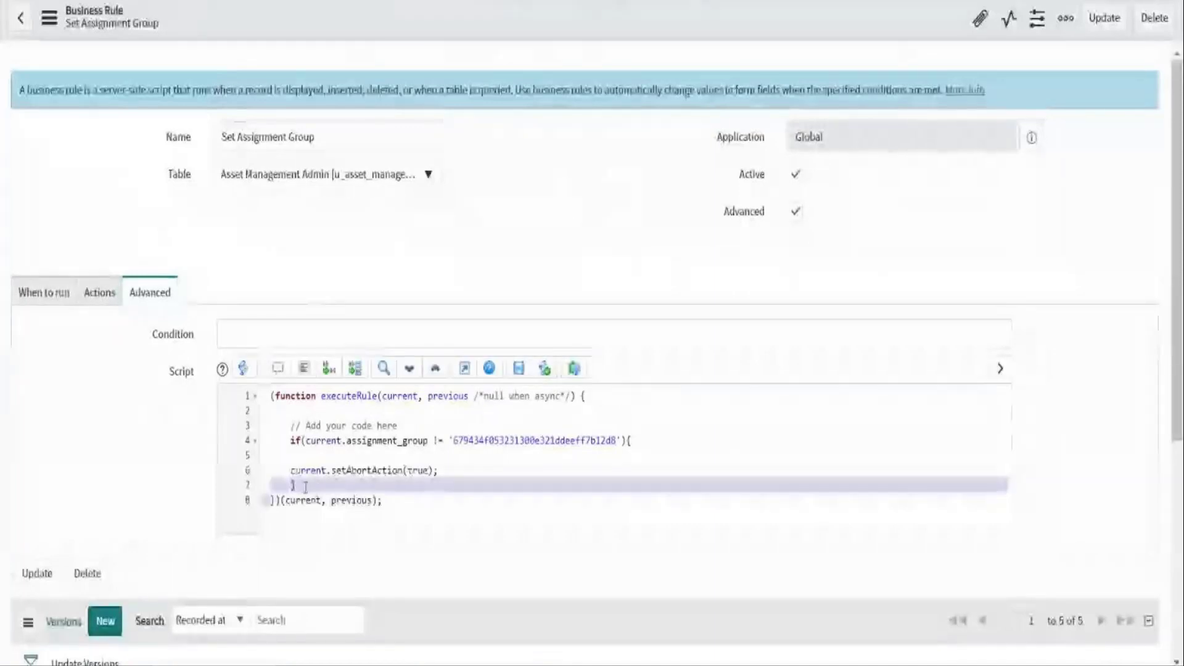
{"action": "left_click", "coordinate": [305, 487]}
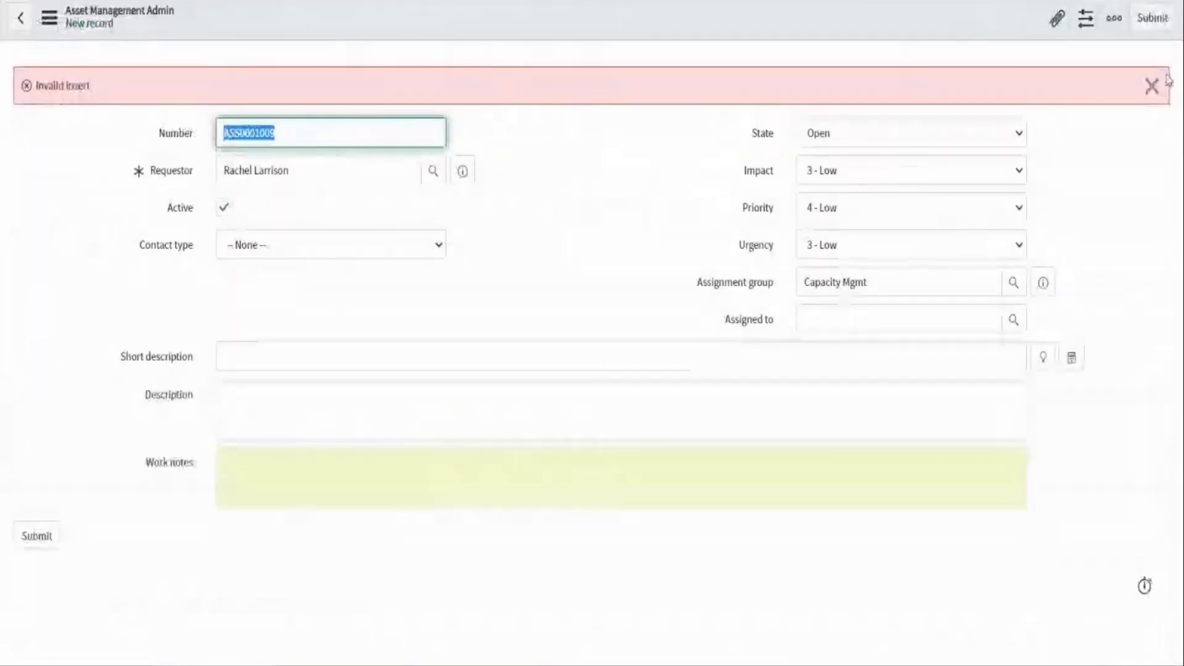
Dismiss the message on the new Asset Management Admin record and check its assignment group
{"action": "left_click", "coordinate": [1151, 86]}
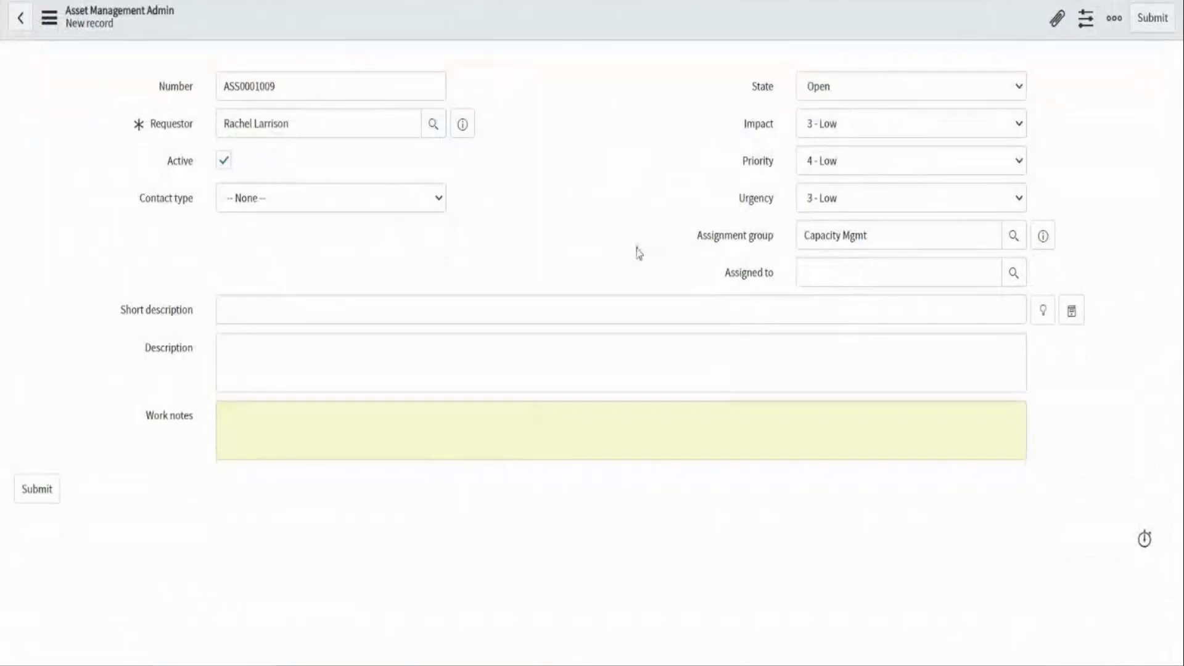
{"action": "left_click_drag", "start_coordinate": [863, 236], "coordinate": [797, 240]}
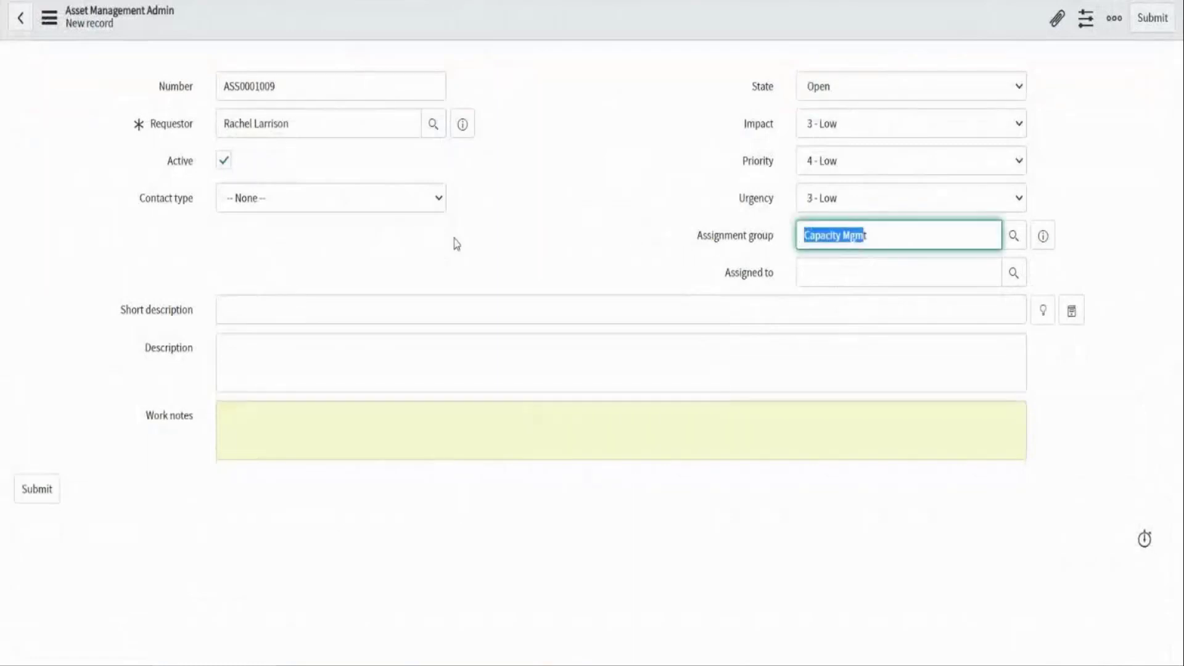
{"action": "left_click", "coordinate": [511, 247]}
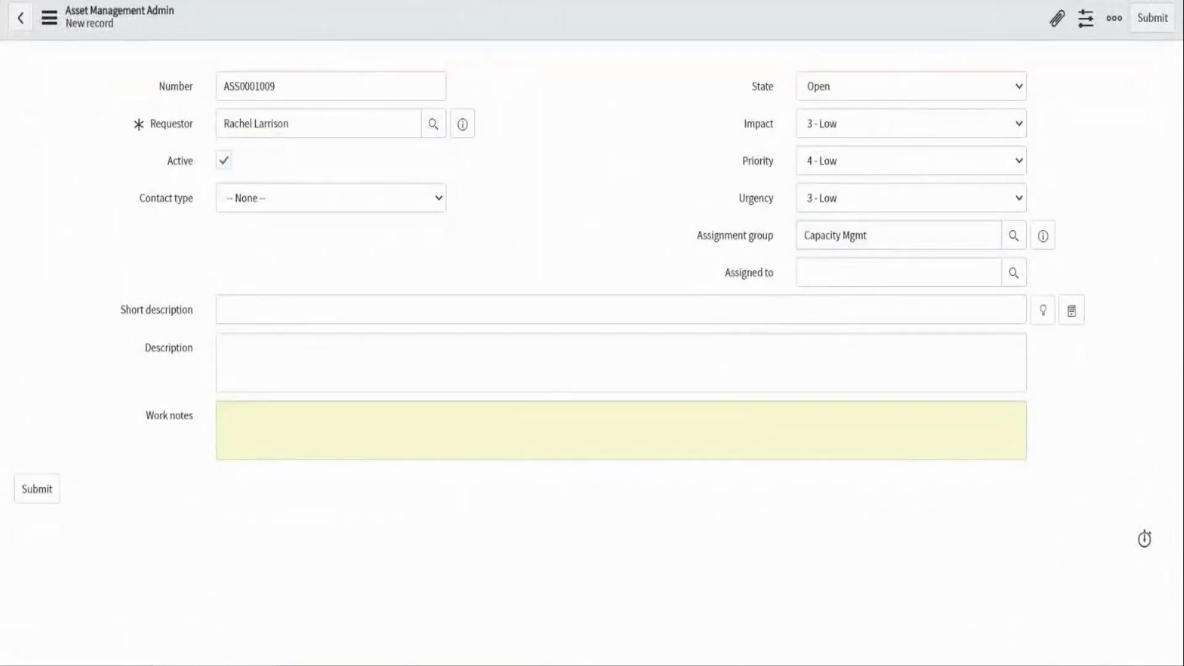
Clear the Capacity Mgmt assignment group on the new Asset Management Admin record, leaving the record unsaved
{"action": "left_click", "coordinate": [707, 240]}
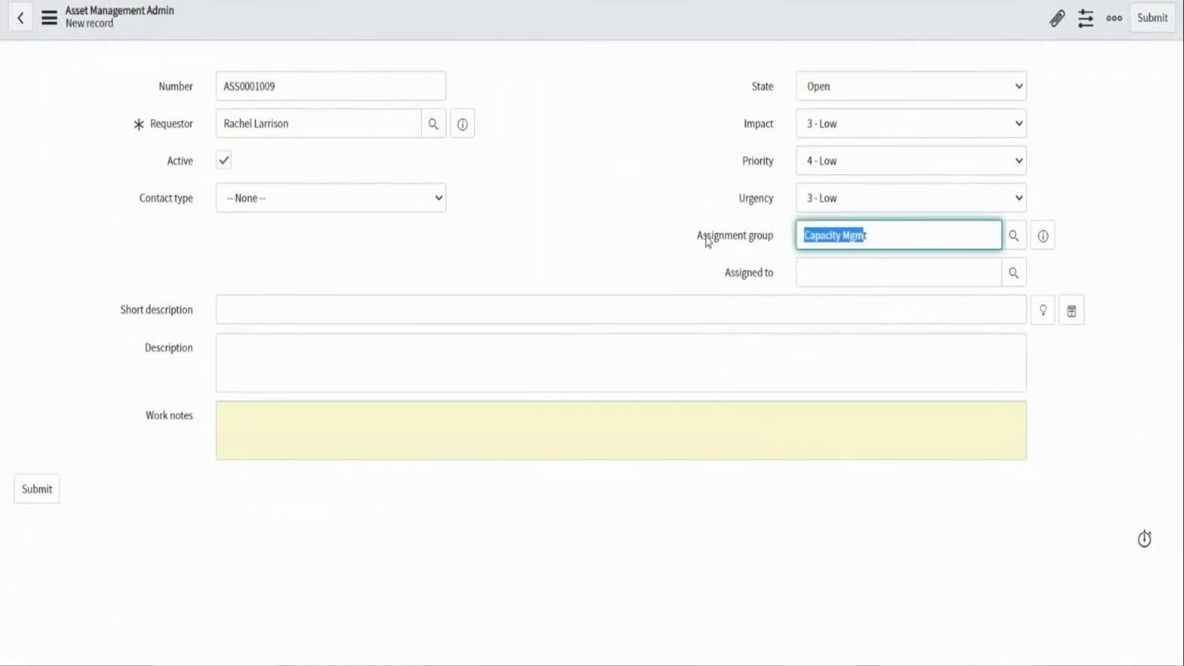
{"action": "triple_click", "coordinate": [888, 241]}
{"action": "left_click", "coordinate": [889, 240]}
{"action": "key", "text": "BackSpace"}
{"action": "key", "text": "BackSpace"}
{"action": "key", "text": "BackSpace"}
{"action": "key", "text": "BackSpace"}
{"action": "key", "text": "BackSpace"}
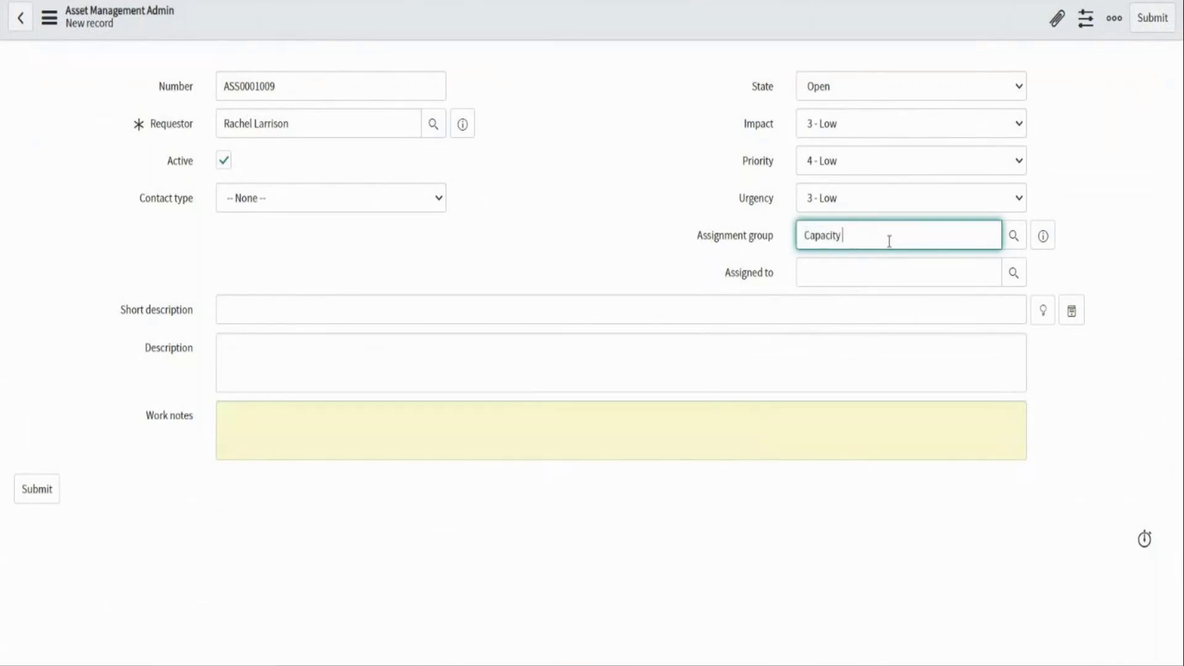
{"action": "key", "text": "BackSpace"}
{"action": "key", "text": "BackSpace"}
{"action": "key", "text": "BackSpace"}
{"action": "key", "text": "BackSpace"}
{"action": "key", "text": "BackSpace"}
{"action": "key", "text": "BackSpace"}
{"action": "key", "text": "BackSpace"}
{"action": "key", "text": "BackSpace"}
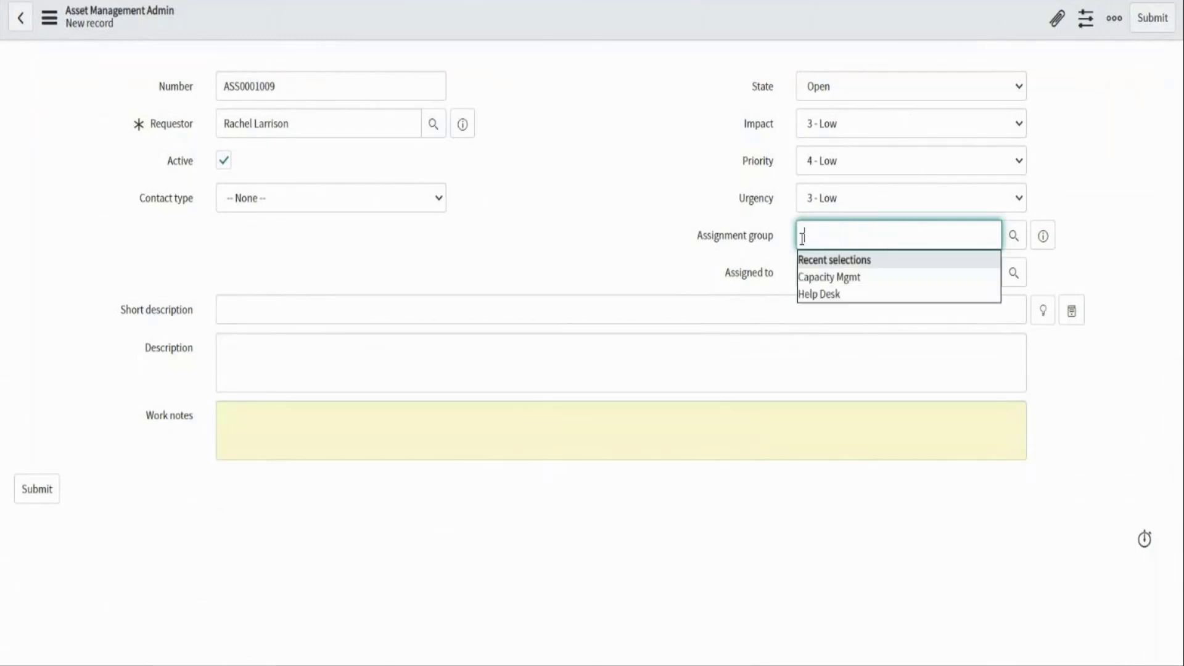
{"action": "left_click", "coordinate": [604, 25]}
{"action": "right_click", "coordinate": [600, 25]}
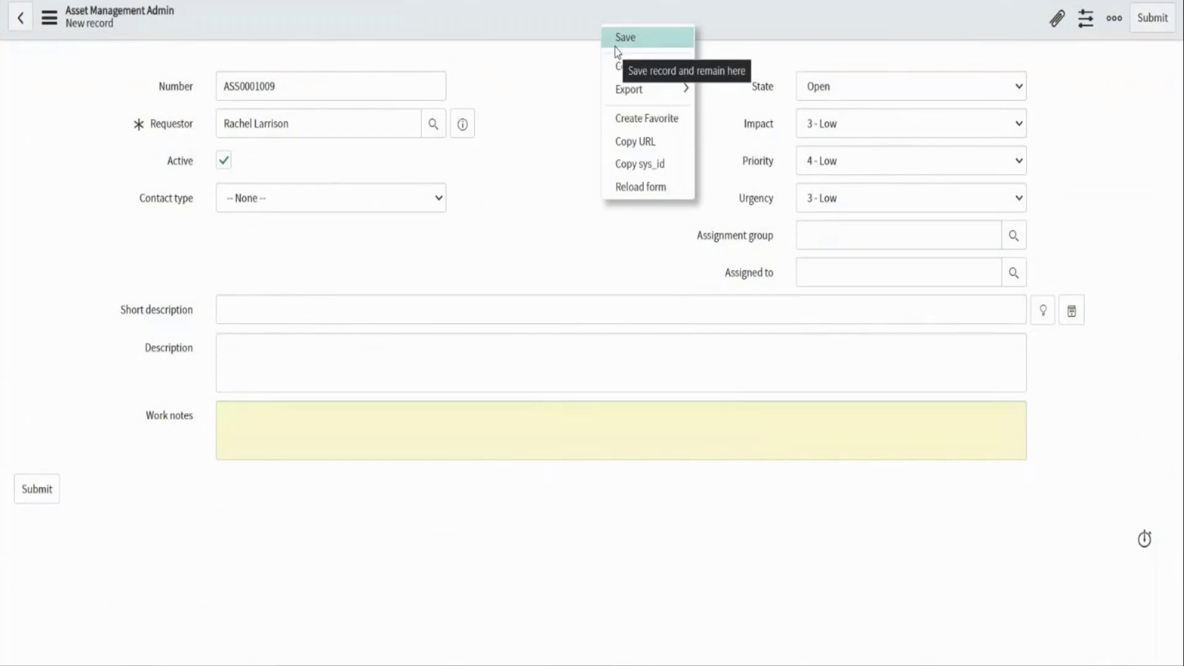
{"action": "left_click", "coordinate": [597, 79]}
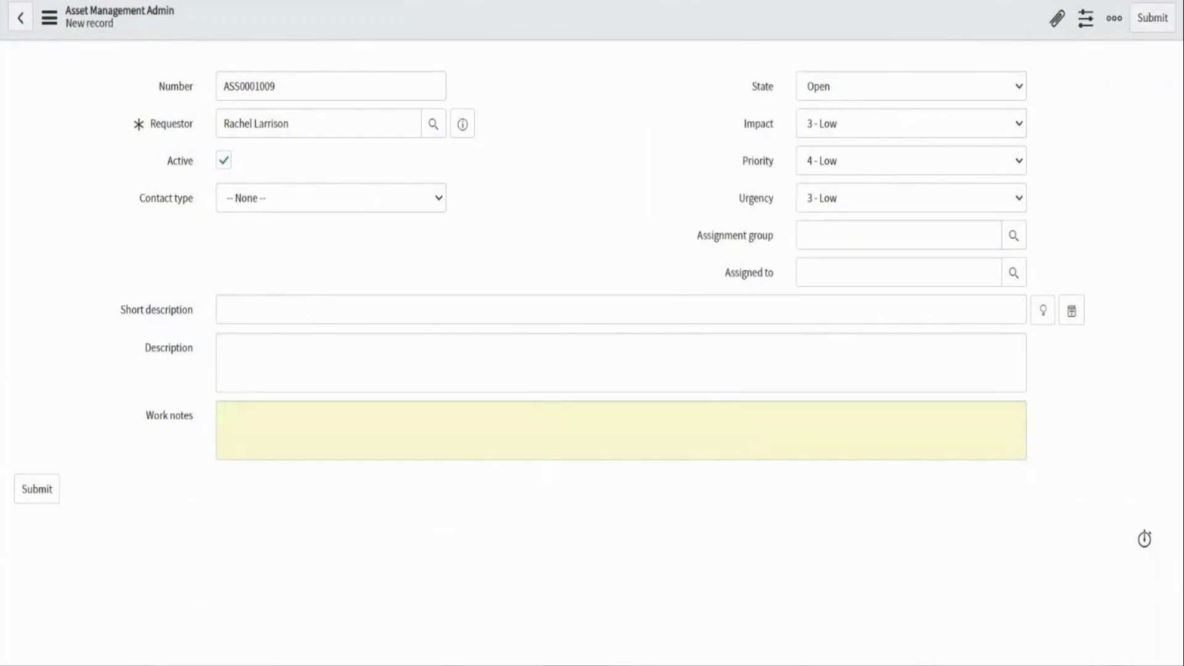
Duplicate the new record's page in the browser and clear the navigator filter on the instance's home page
{"action": "right_click", "coordinate": [432, 0]}
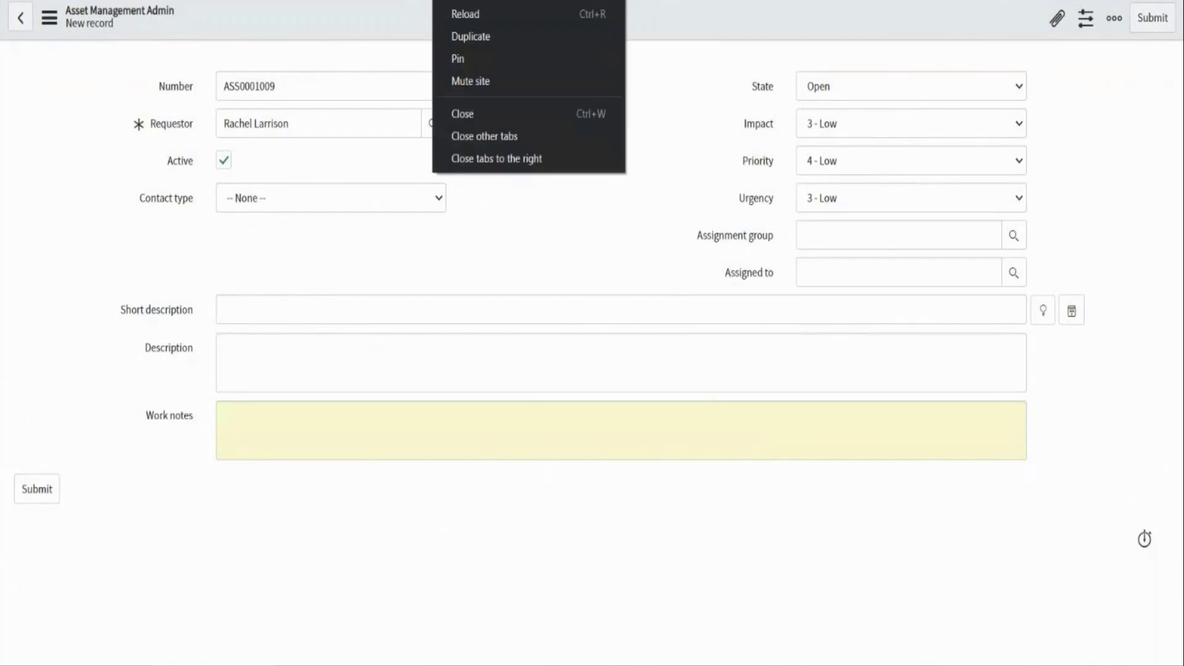
{"action": "left_click", "coordinate": [465, 43]}
{"action": "left_click", "coordinate": [441, 0]}
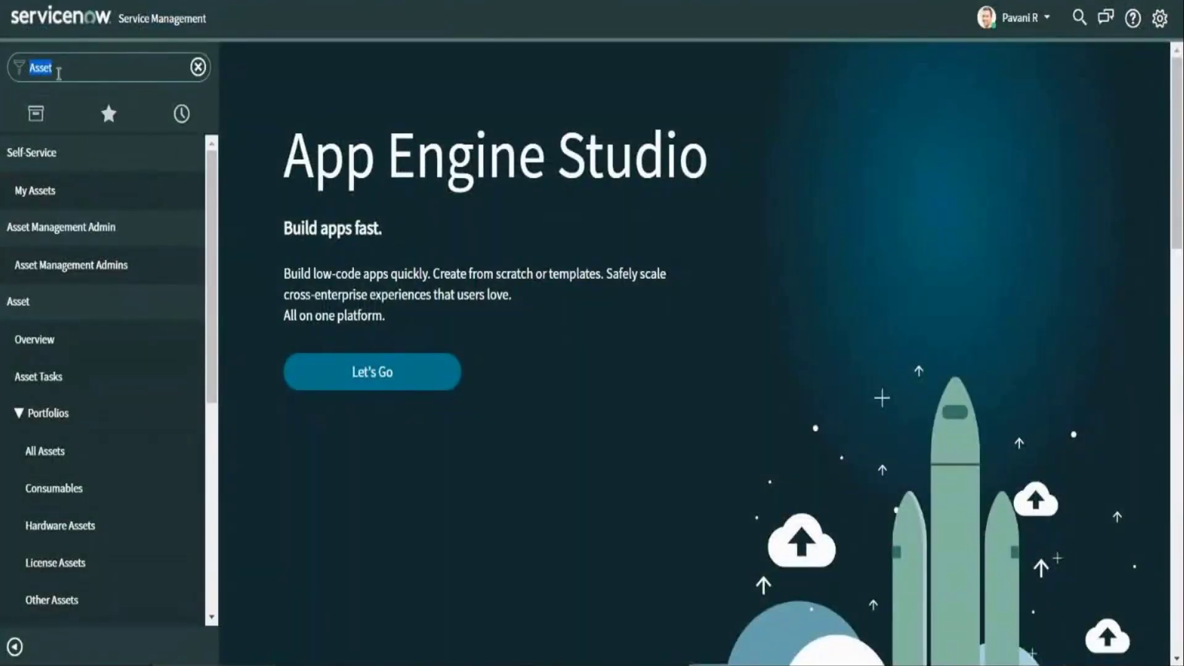
{"action": "left_click", "coordinate": [59, 73]}
{"action": "key", "text": "BackSpace"}
{"action": "key", "text": "BackSpace"}
{"action": "key", "text": "BackSpace"}
{"action": "key", "text": "BackSpace"}
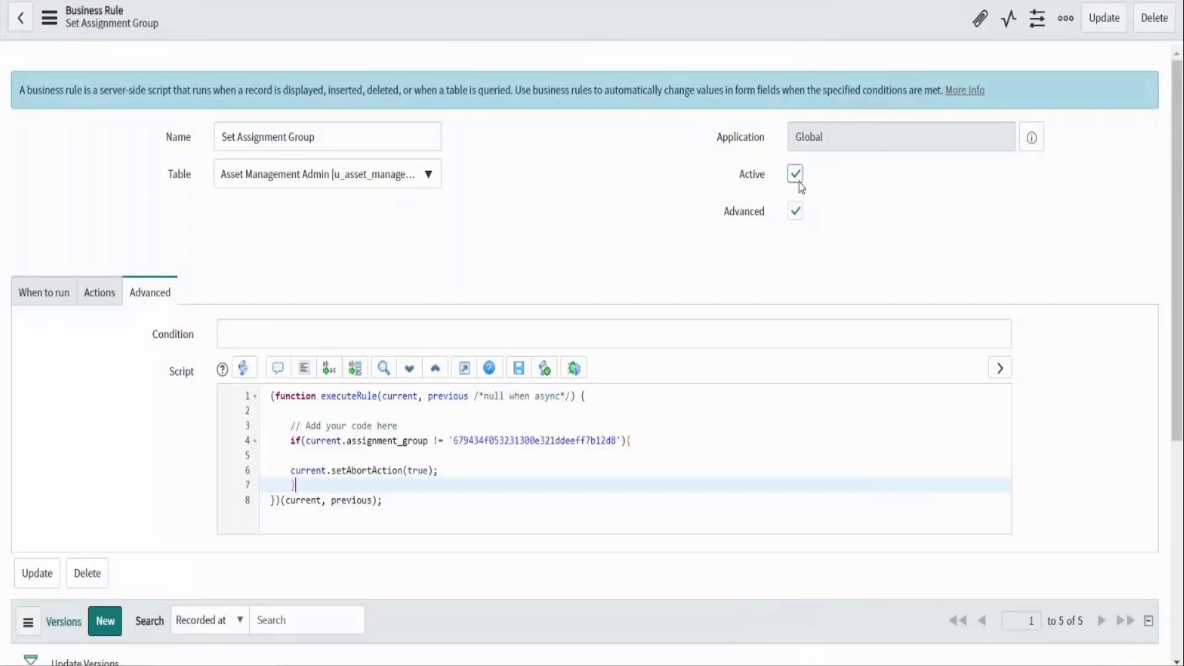
Deactivate the Set Assignment Group business rule and save it
{"action": "left_click", "coordinate": [794, 174]}
{"action": "right_click", "coordinate": [582, 33]}
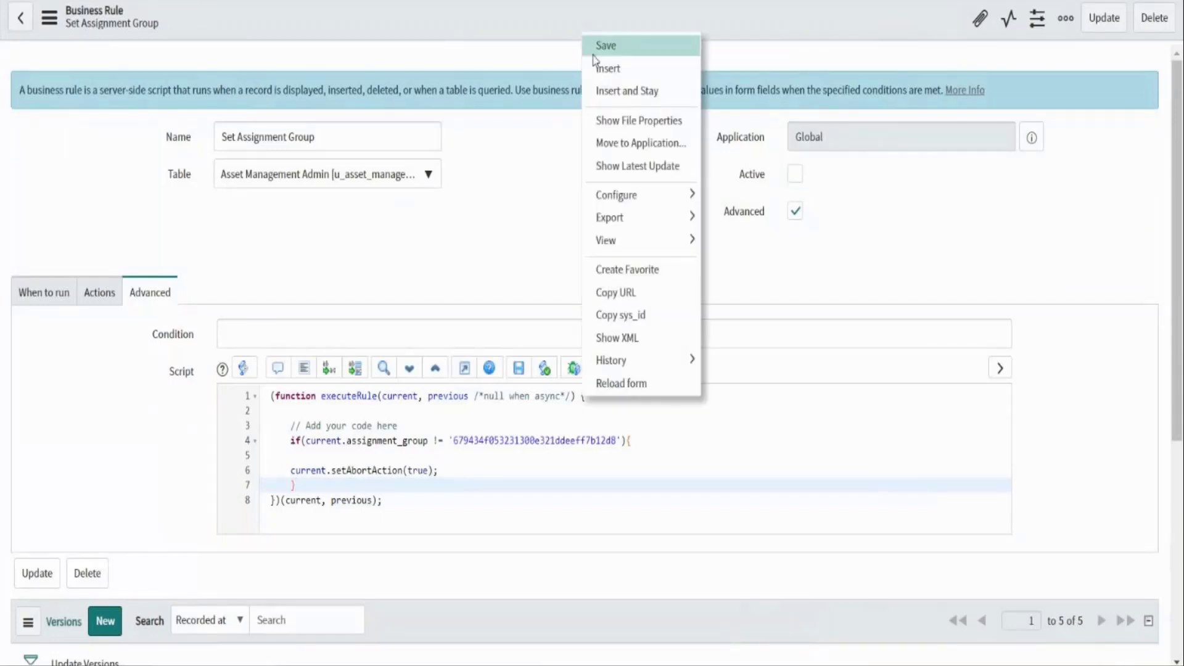
{"action": "left_click", "coordinate": [594, 54]}
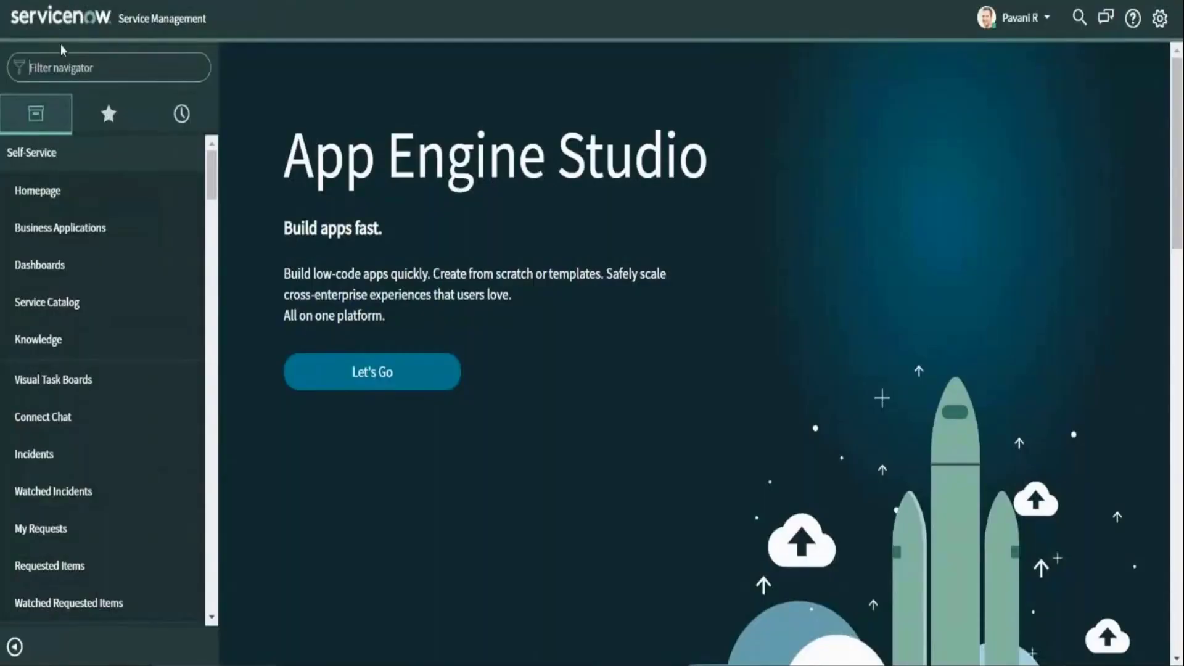
Filter the navigator for Assignm and open the Assignment Lookup Rules and Assignment modules
{"action": "type", "text": "Assigne"}
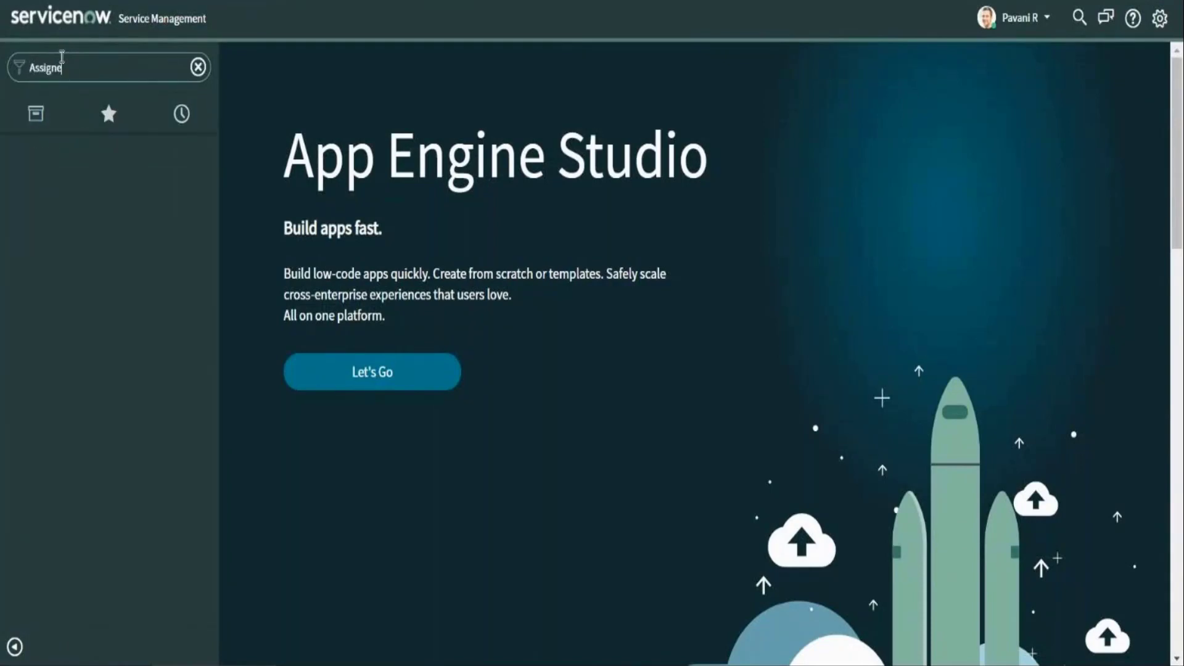
{"action": "key", "text": "BackSpace"}
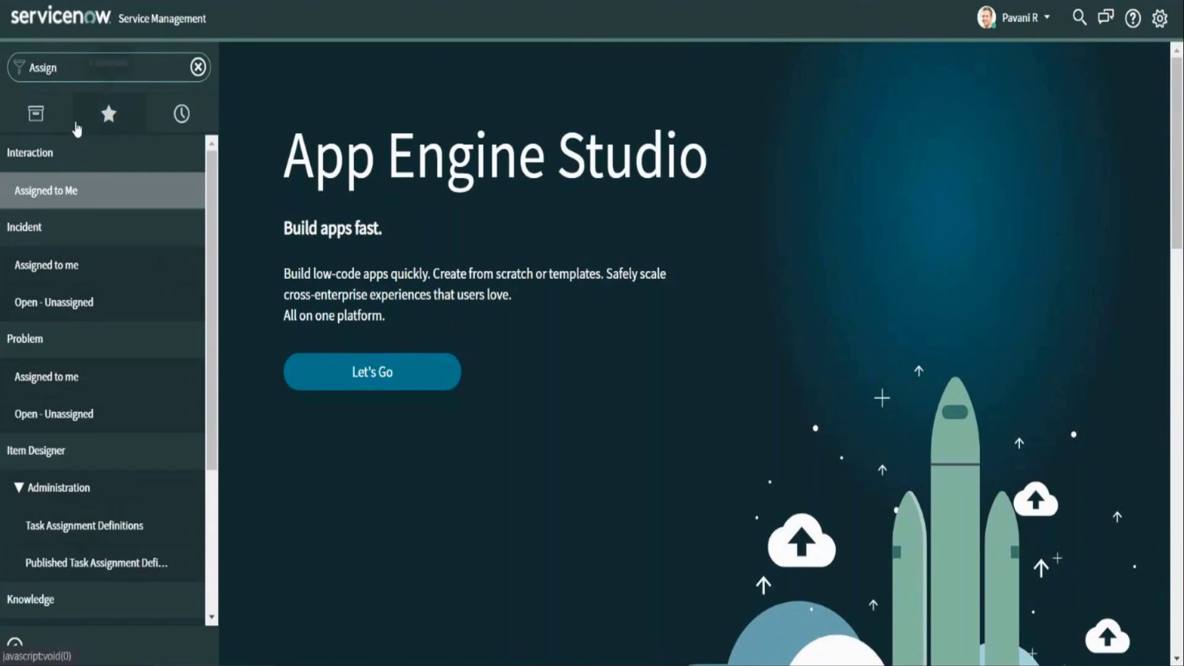
{"action": "type", "text": "m"}
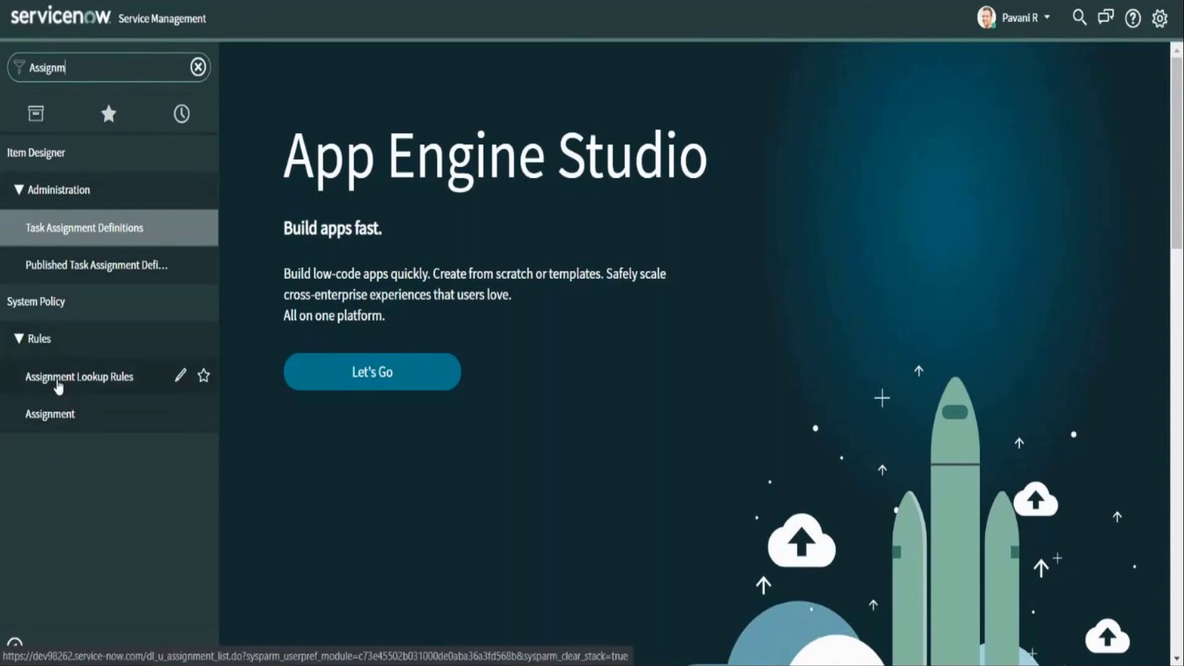
{"action": "left_click", "coordinate": [51, 416]}
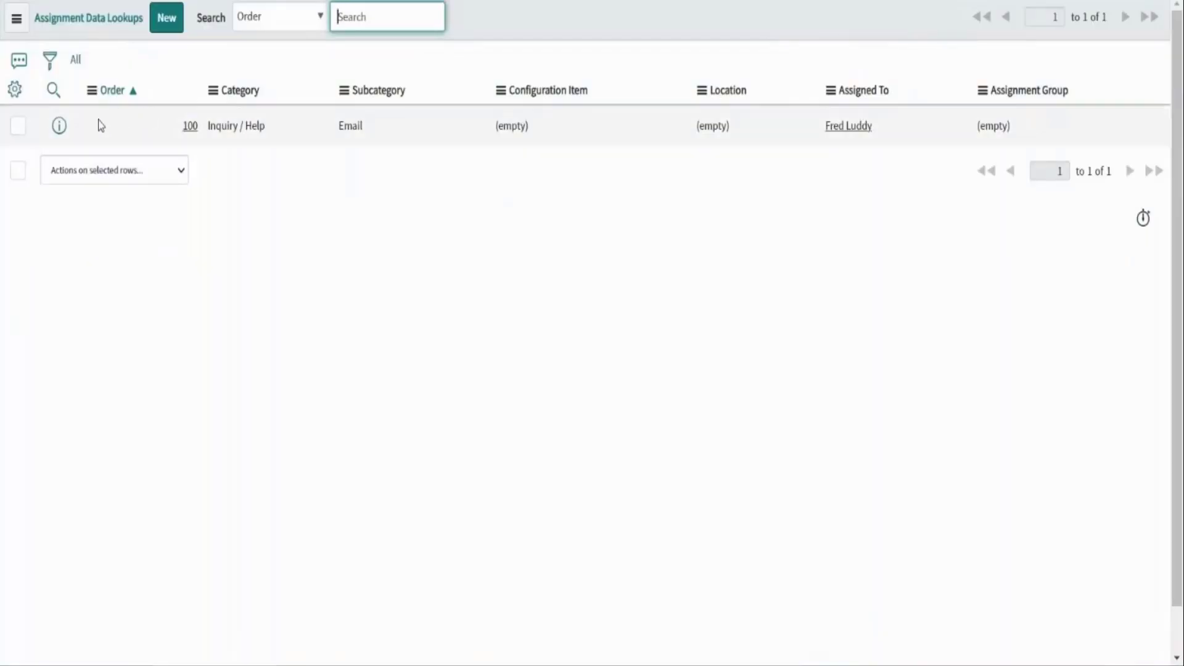
Examine the assignee in the existing assignment data lookup and look through the list of assignment rules
{"action": "left_click", "coordinate": [181, 139]}
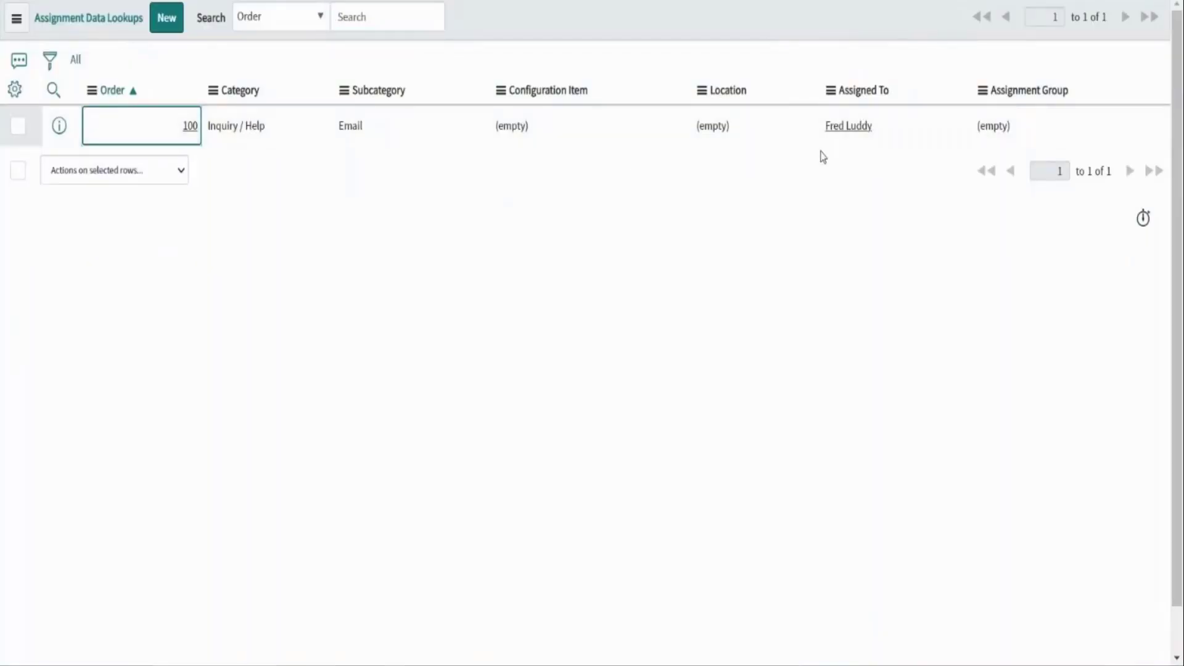
{"action": "left_click_drag", "start_coordinate": [889, 134], "coordinate": [813, 135]}
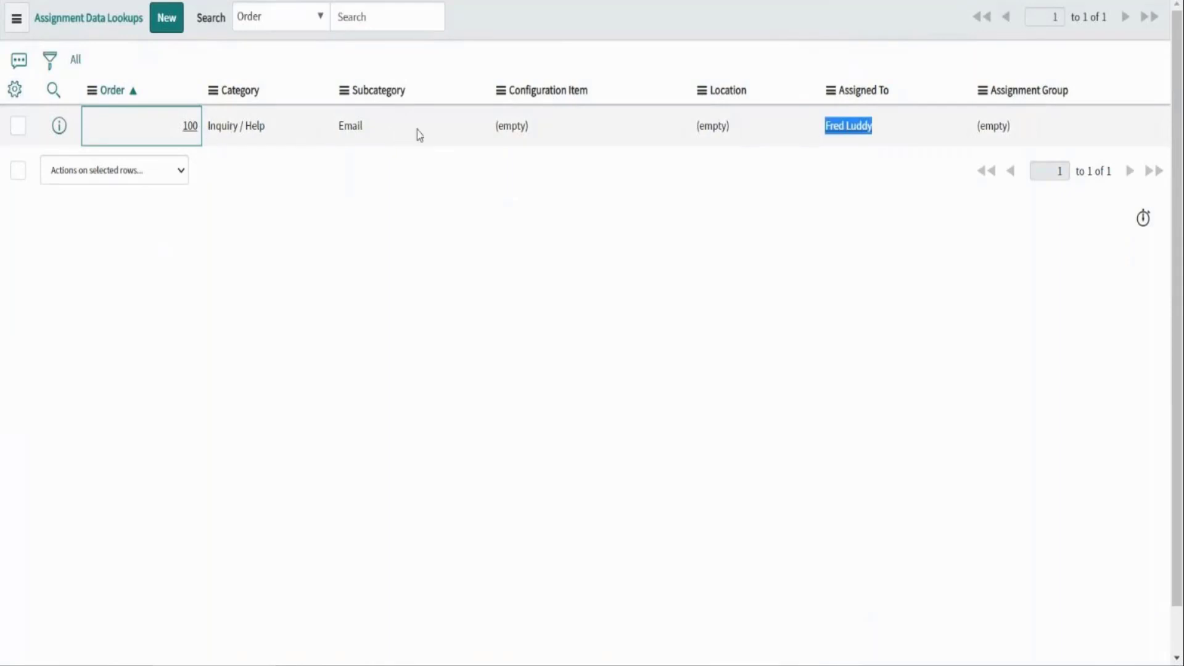
{"action": "left_click", "coordinate": [228, 1]}
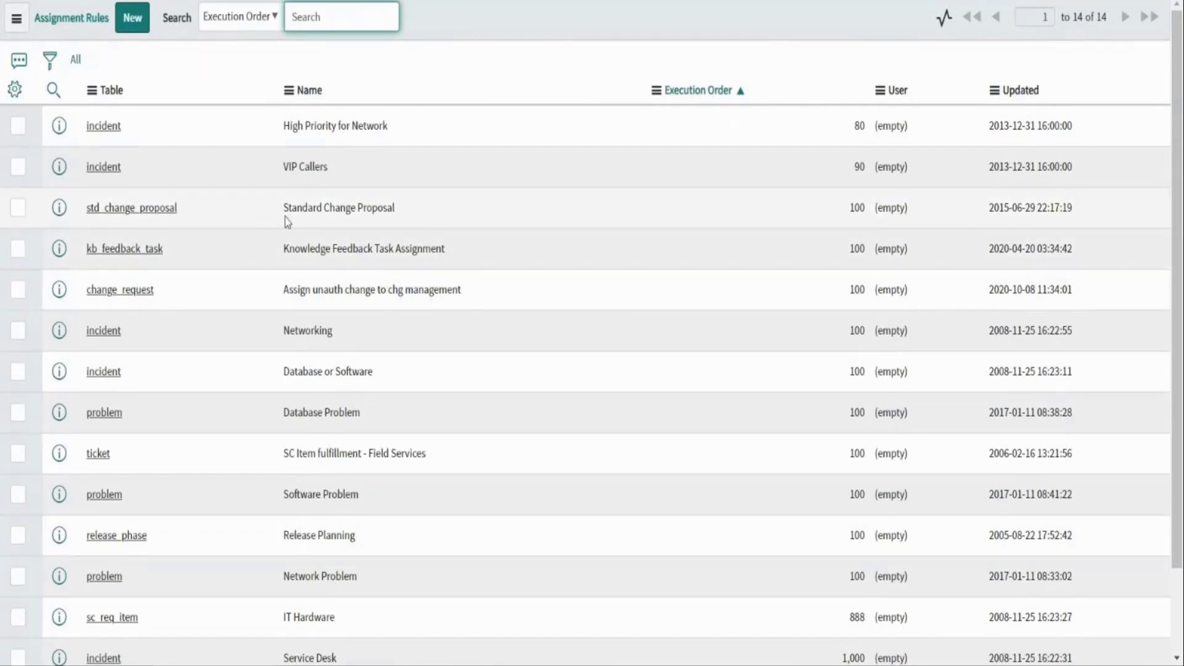
{"action": "scroll", "coordinate": [285, 217], "scroll_direction": "down", "scroll_amount": 2}
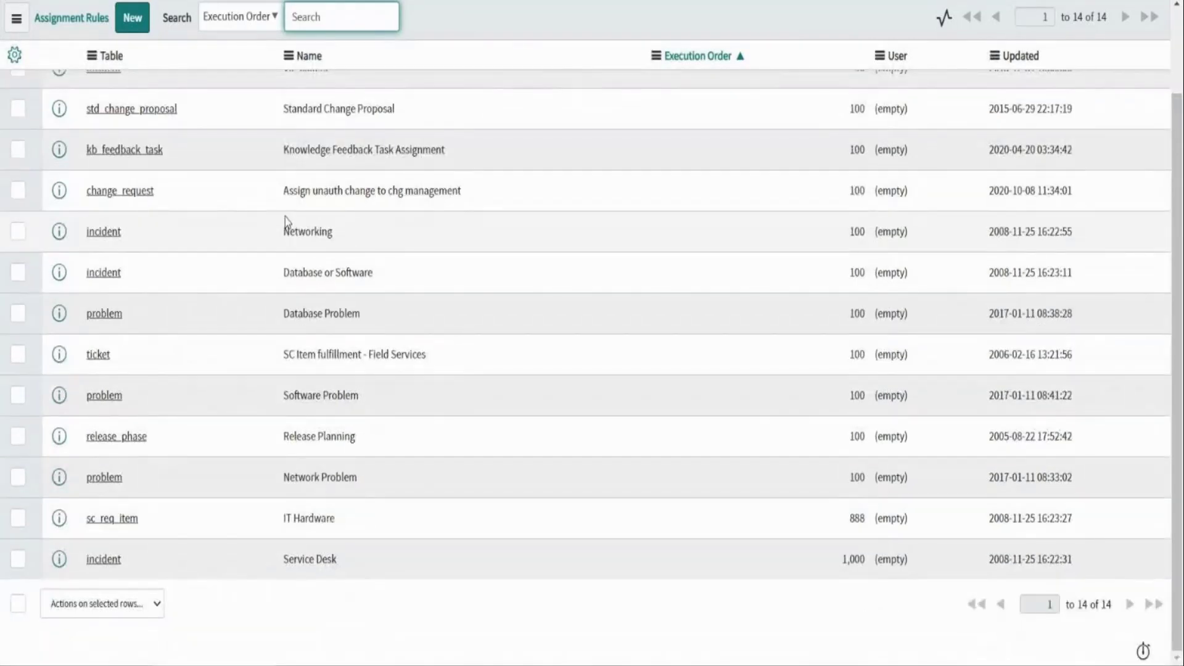
{"action": "scroll", "coordinate": [284, 217], "scroll_direction": "up", "scroll_amount": 2}
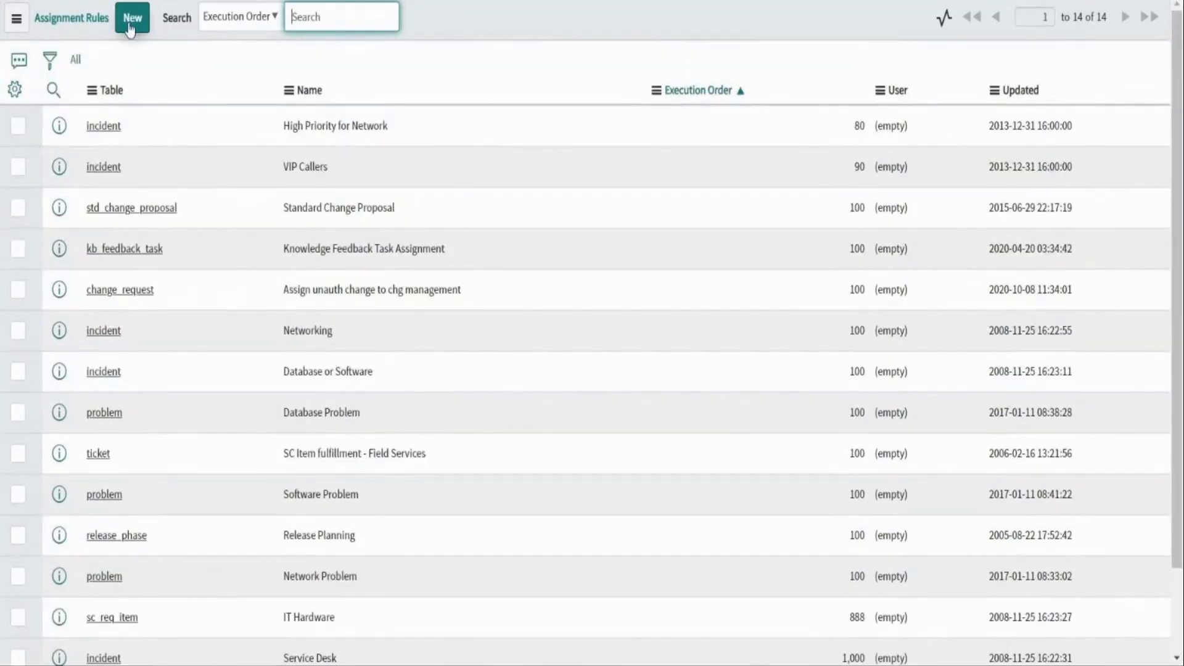
Duplicate the Assignment Rules page and create a new assignment rule named Set Assignment Group
{"action": "right_click", "coordinate": [222, 1]}
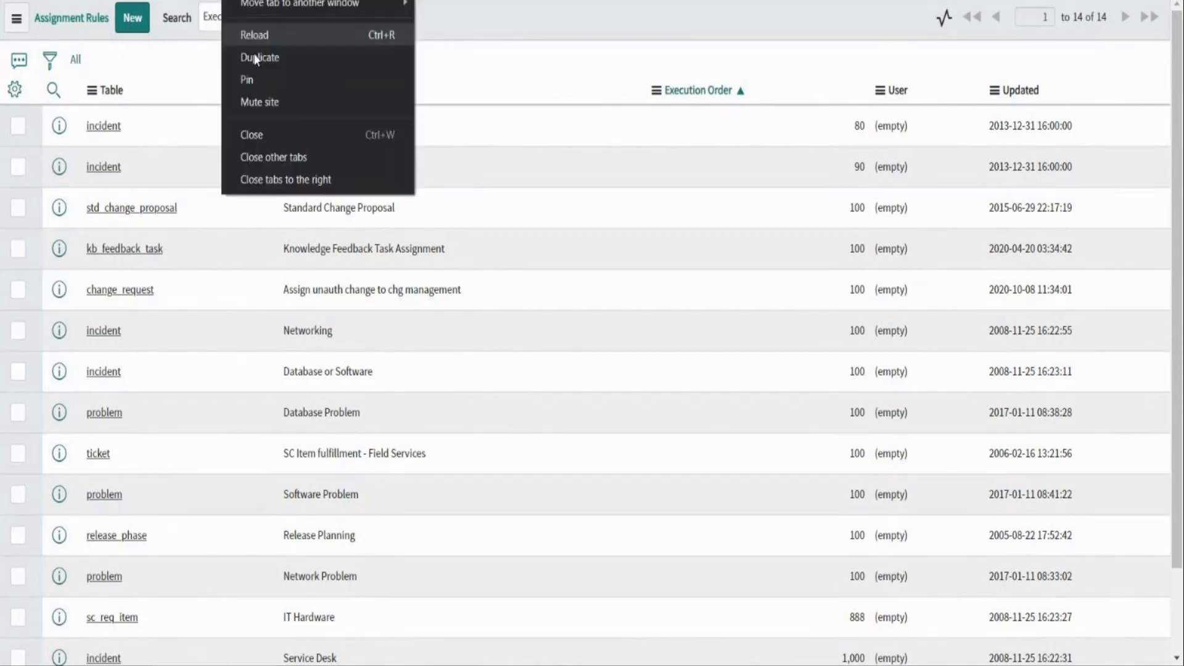
{"action": "left_click", "coordinate": [253, 57]}
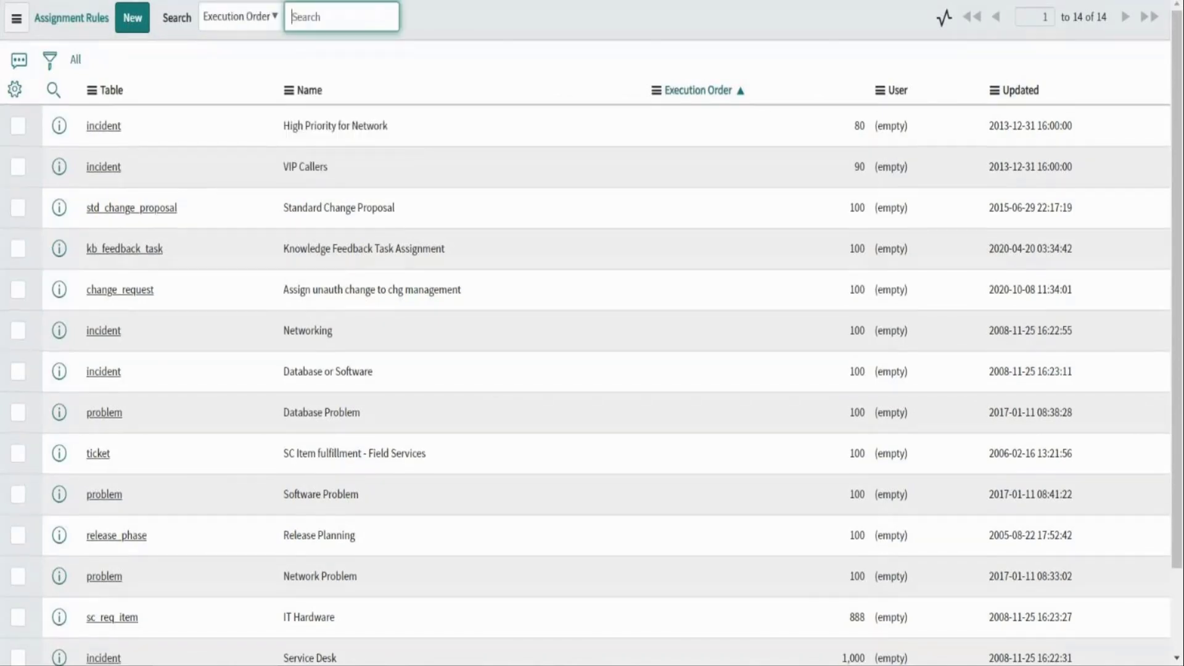
{"action": "left_click", "coordinate": [134, 26]}
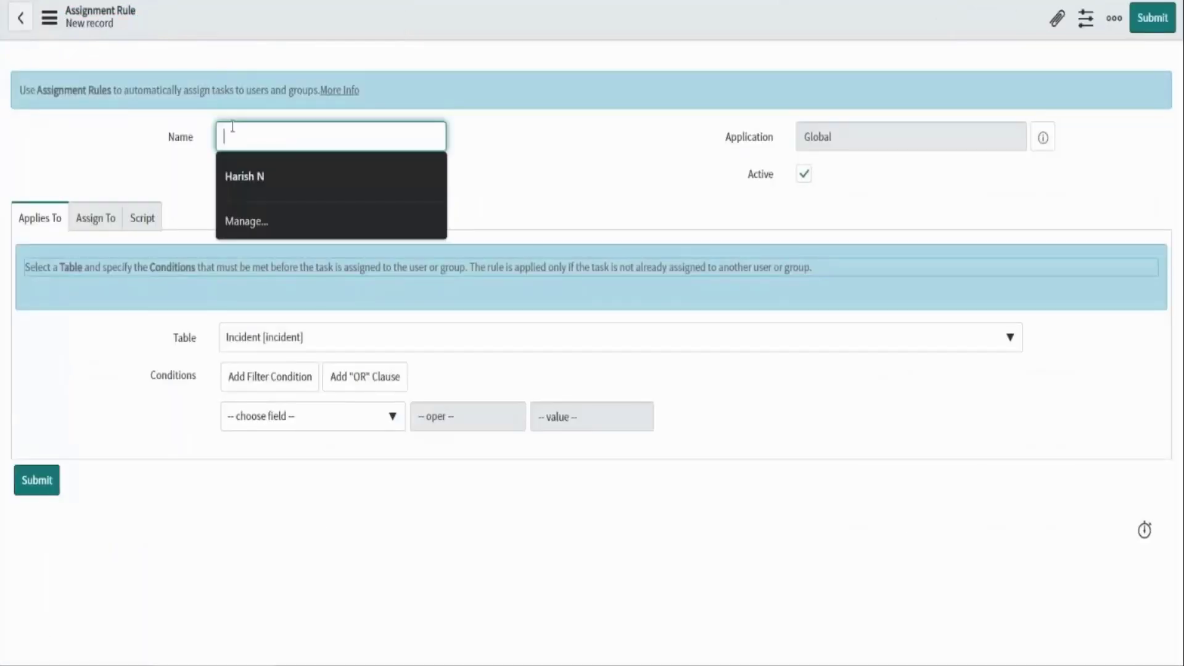
{"action": "type", "text": "S"}
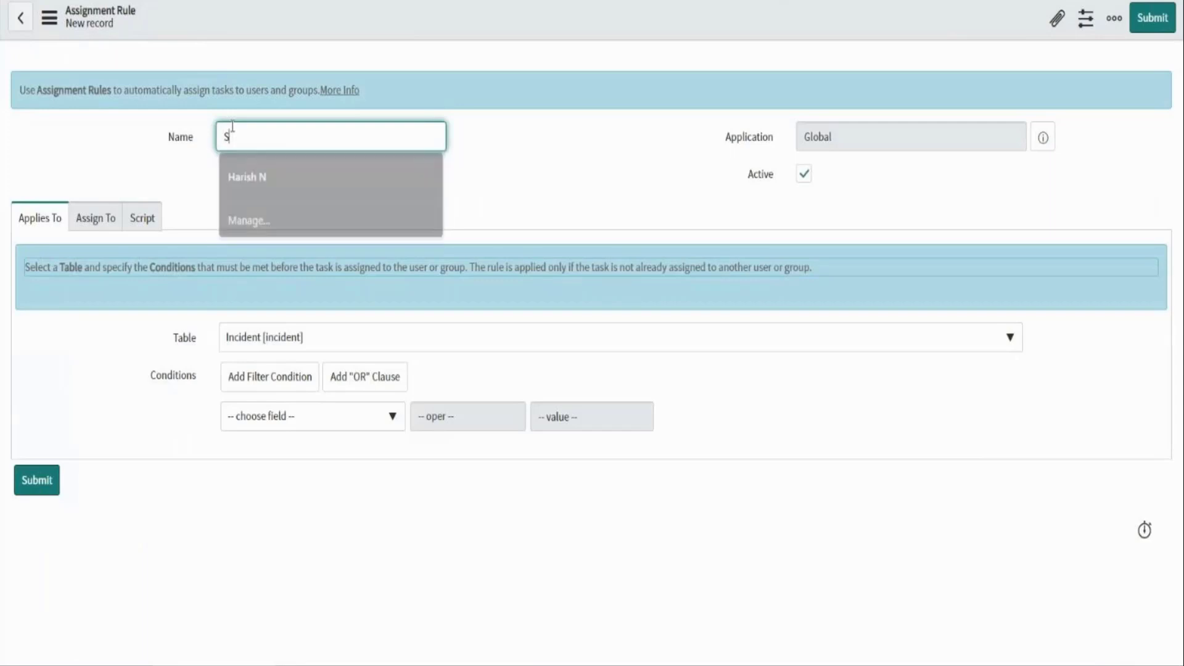
{"action": "type", "text": "et Assi"}
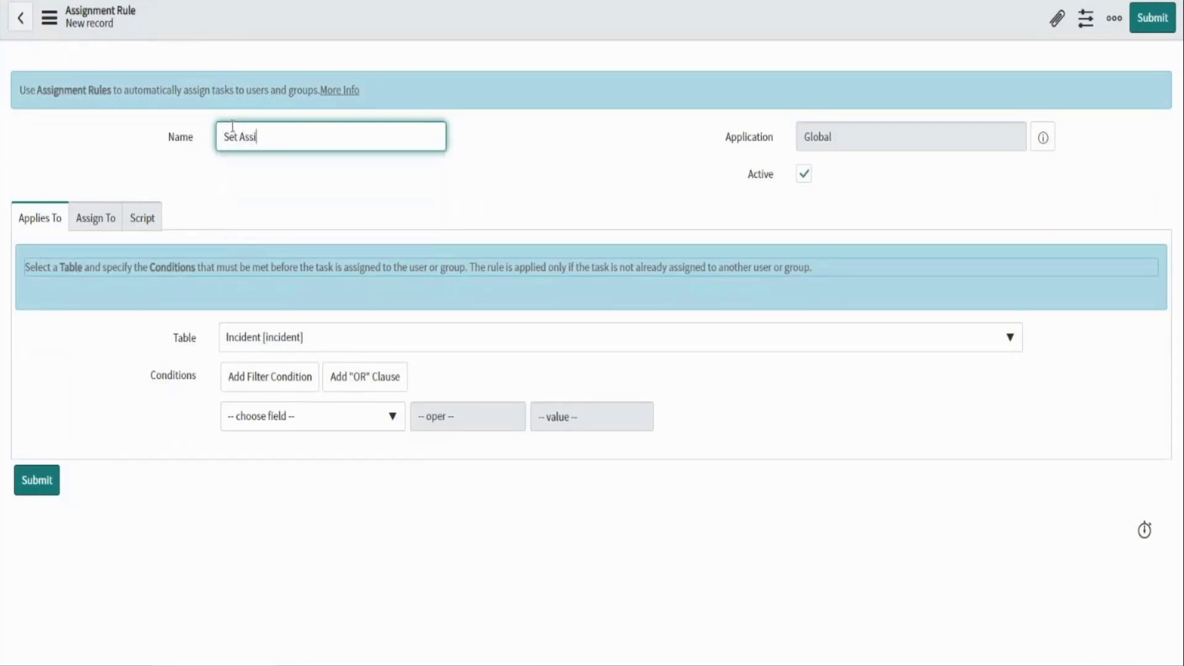
{"action": "key", "text": "BackSpace"}
{"action": "key", "text": "BackSpace"}
{"action": "type", "text": "signmen"}
{"action": "key", "text": "BackSpace"}
{"action": "key", "text": "BackSpace"}
{"action": "key", "text": "BackSpace"}
{"action": "key", "text": "BackSpace"}
{"action": "type", "text": "bem"}
{"action": "key", "text": "BackSpace"}
{"action": "key", "text": "BackSpace"}
{"action": "key", "text": "BackSpace"}
{"action": "type", "text": "nment Group"}
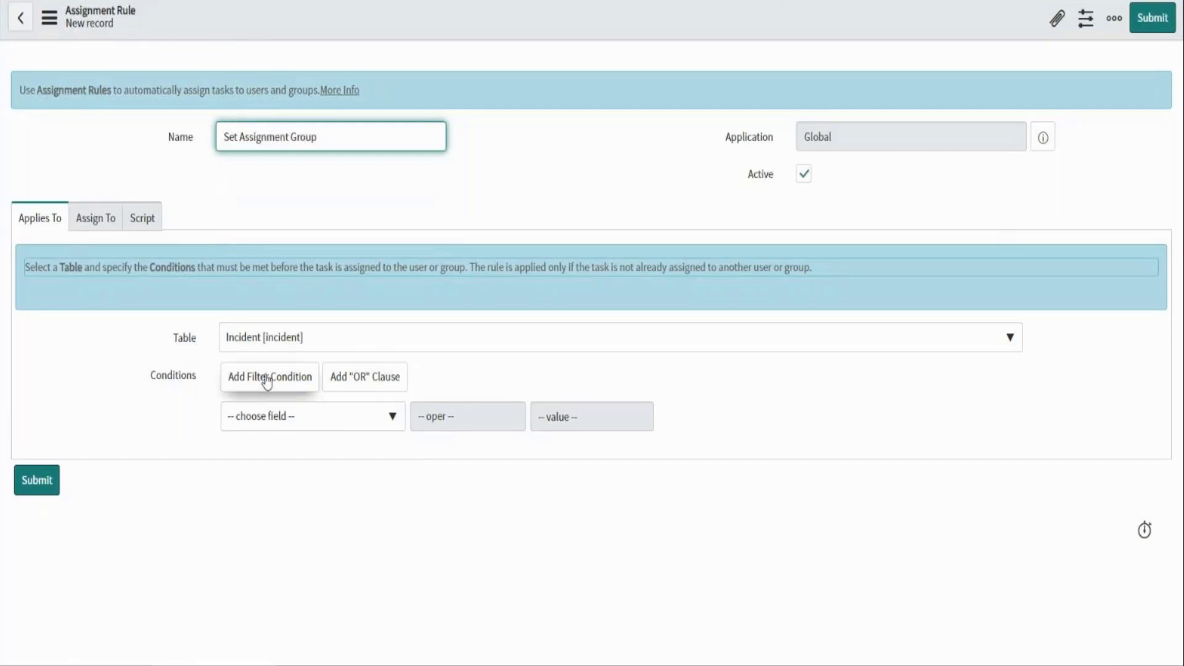
Apply the assignment rule to the Asset Management Admin [u_asset_management_admin] table with the condition State is Open
{"action": "left_click", "coordinate": [268, 343]}
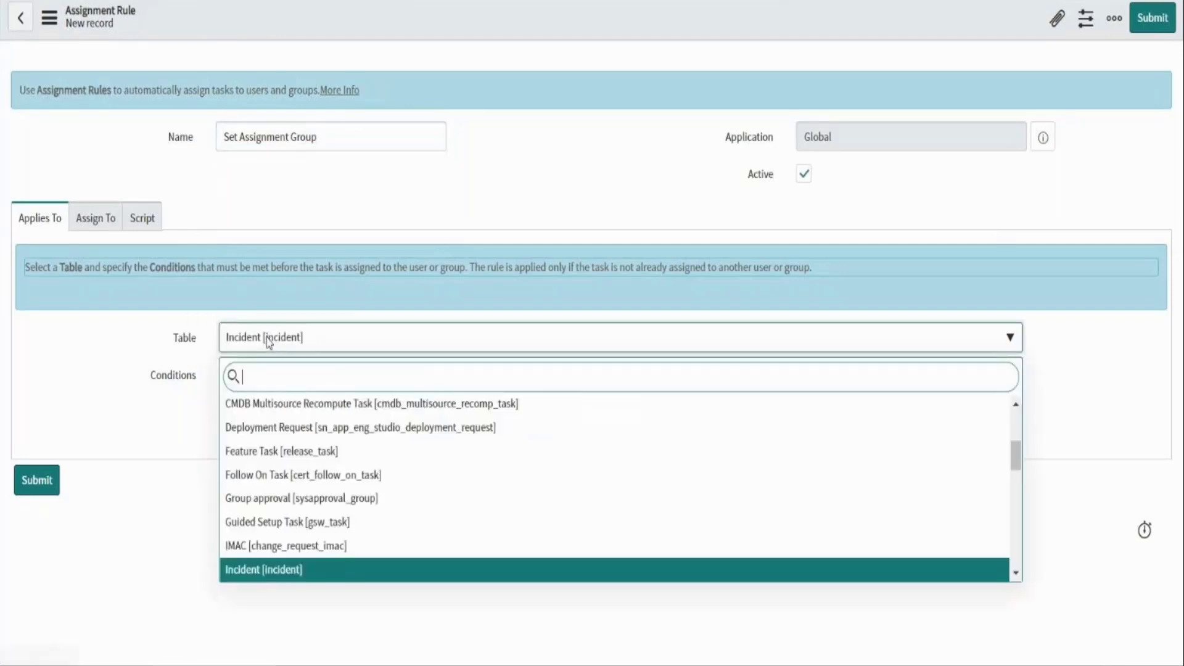
{"action": "type", "text": "asse"}
{"action": "left_click", "coordinate": [267, 410]}
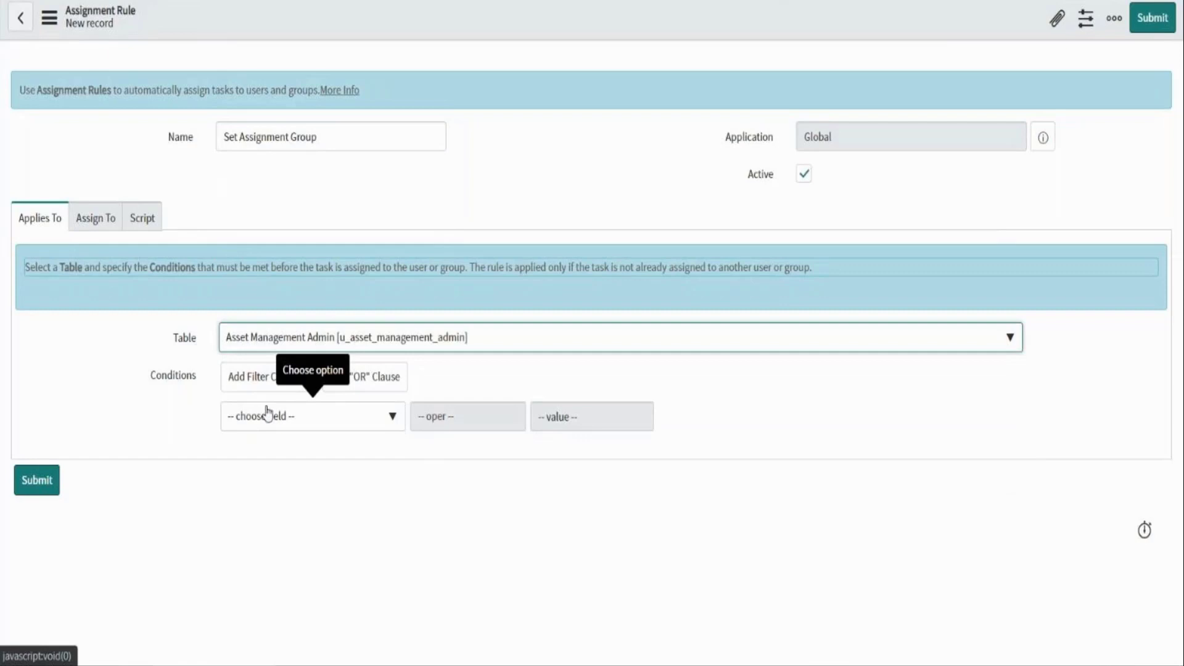
{"action": "left_click", "coordinate": [267, 413]}
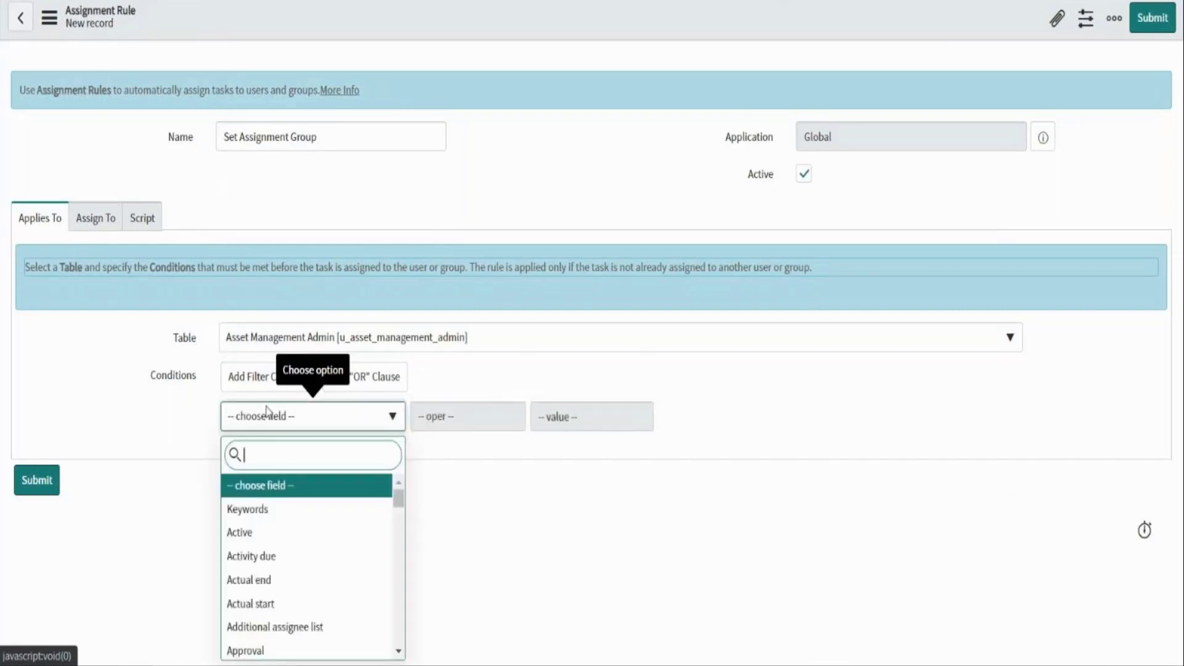
{"action": "type", "text": "s"}
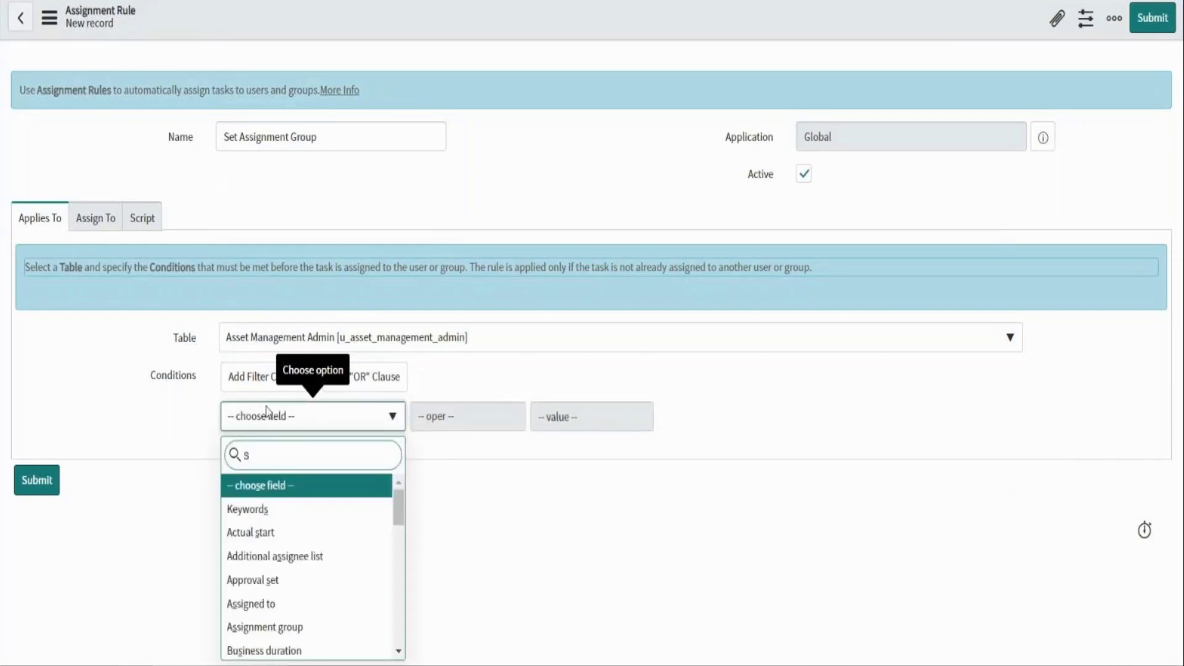
{"action": "type", "text": "tat"}
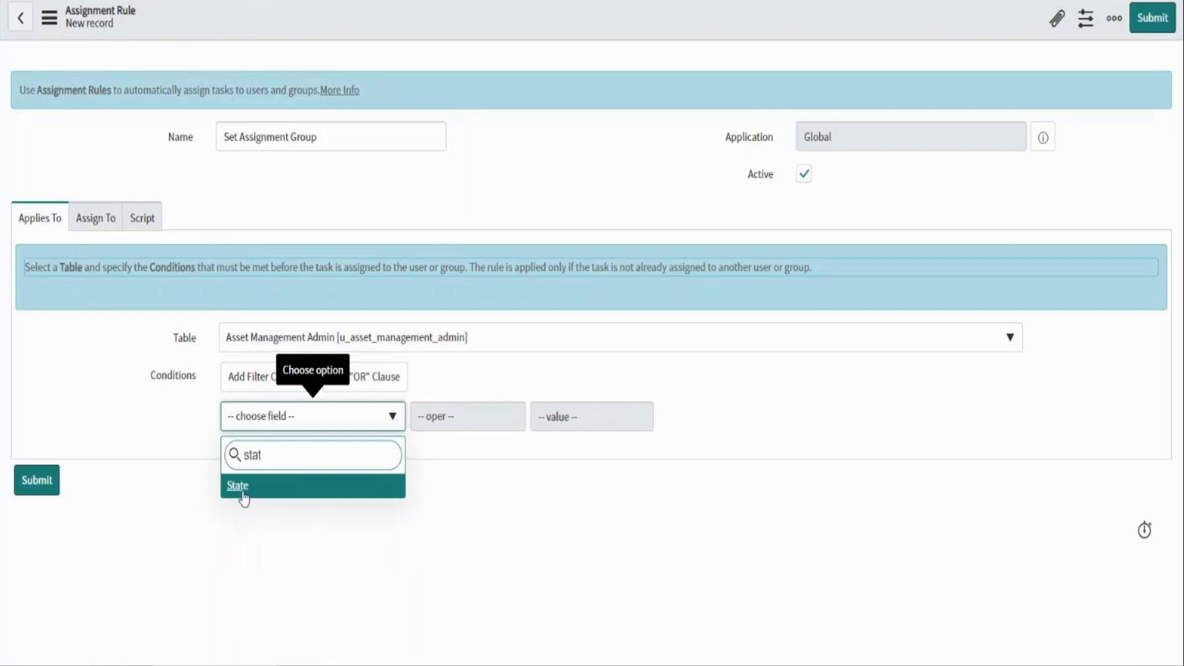
{"action": "key", "text": "Return"}
{"action": "left_click", "coordinate": [566, 426]}
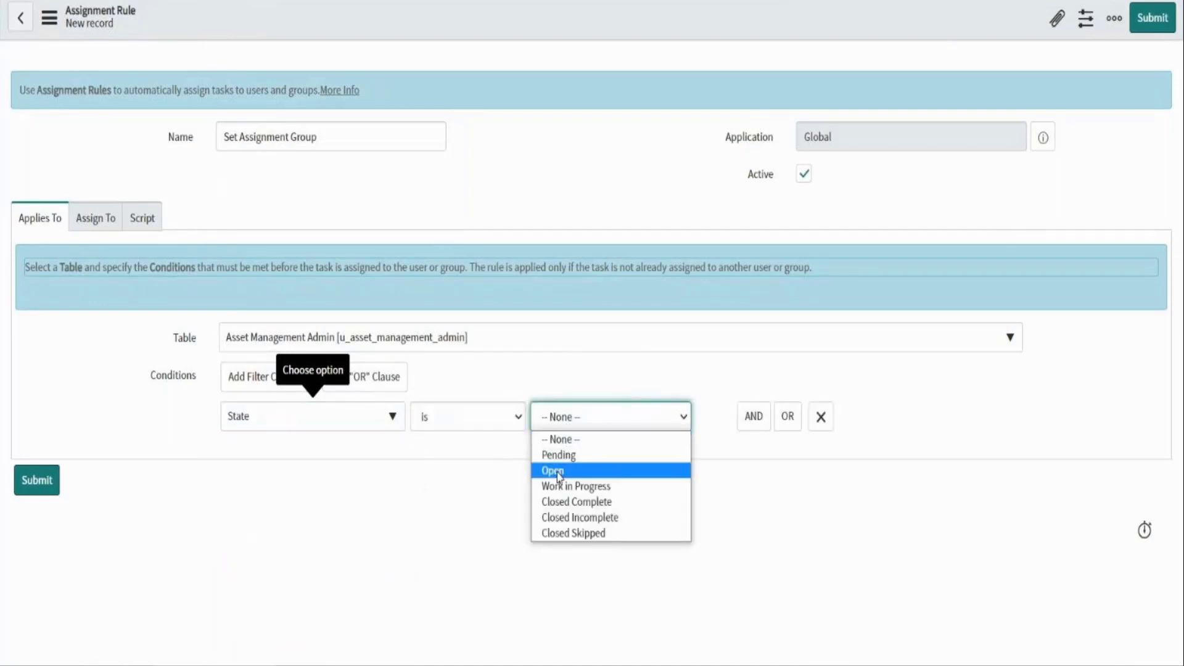
{"action": "left_click", "coordinate": [556, 472]}
Set the assignment rule to assign matching records to the Help Desk group and save the rule
{"action": "left_click", "coordinate": [99, 218]}
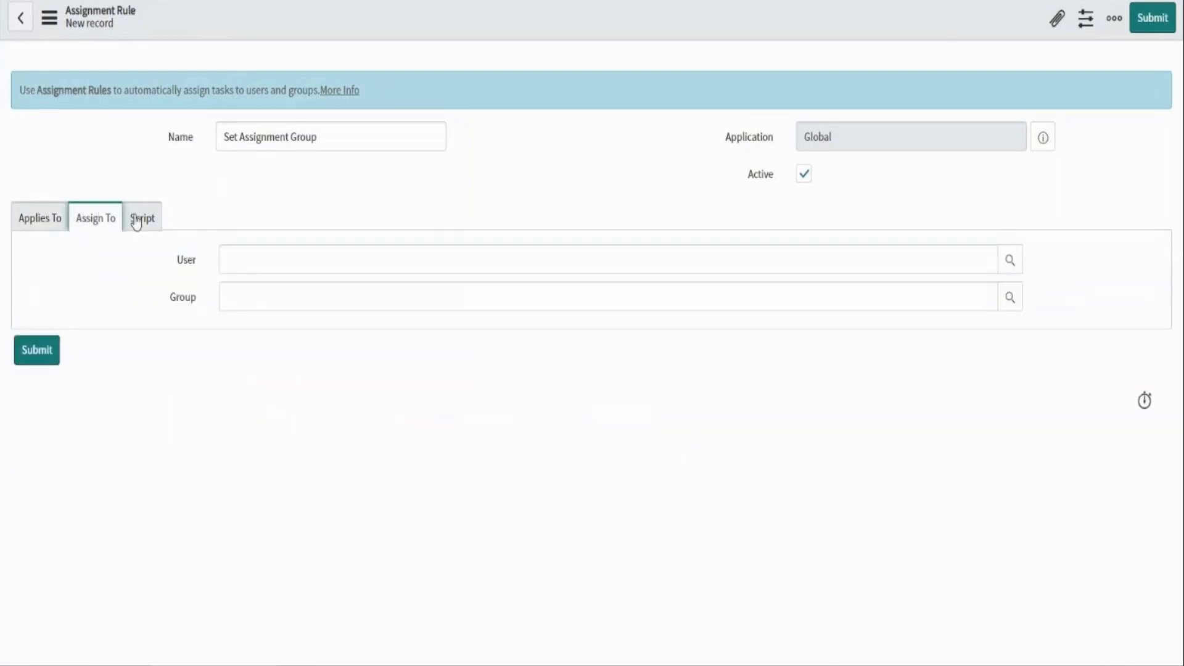
{"action": "left_click", "coordinate": [238, 269]}
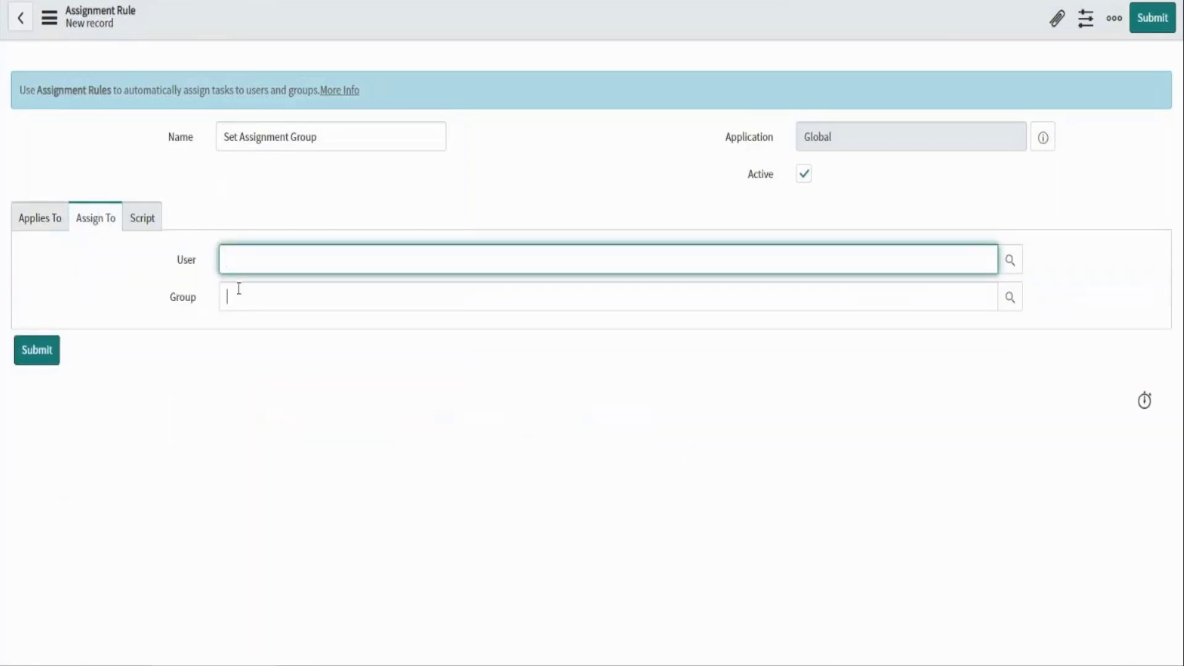
{"action": "left_click", "coordinate": [238, 290]}
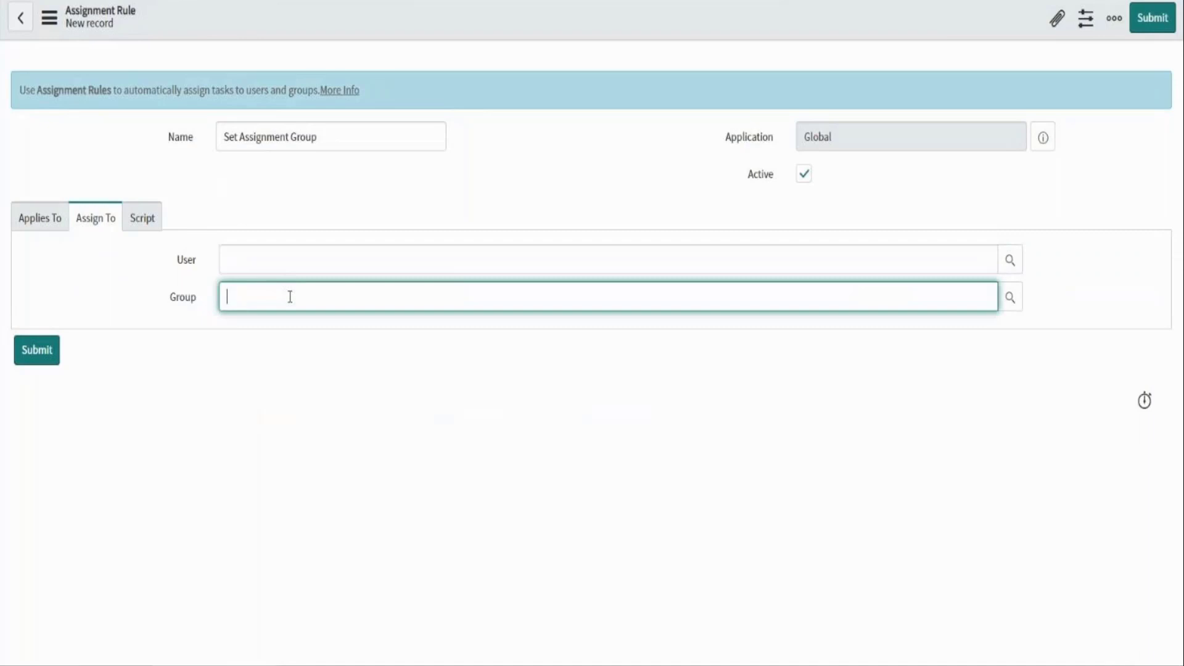
{"action": "type", "text": "Help desk"}
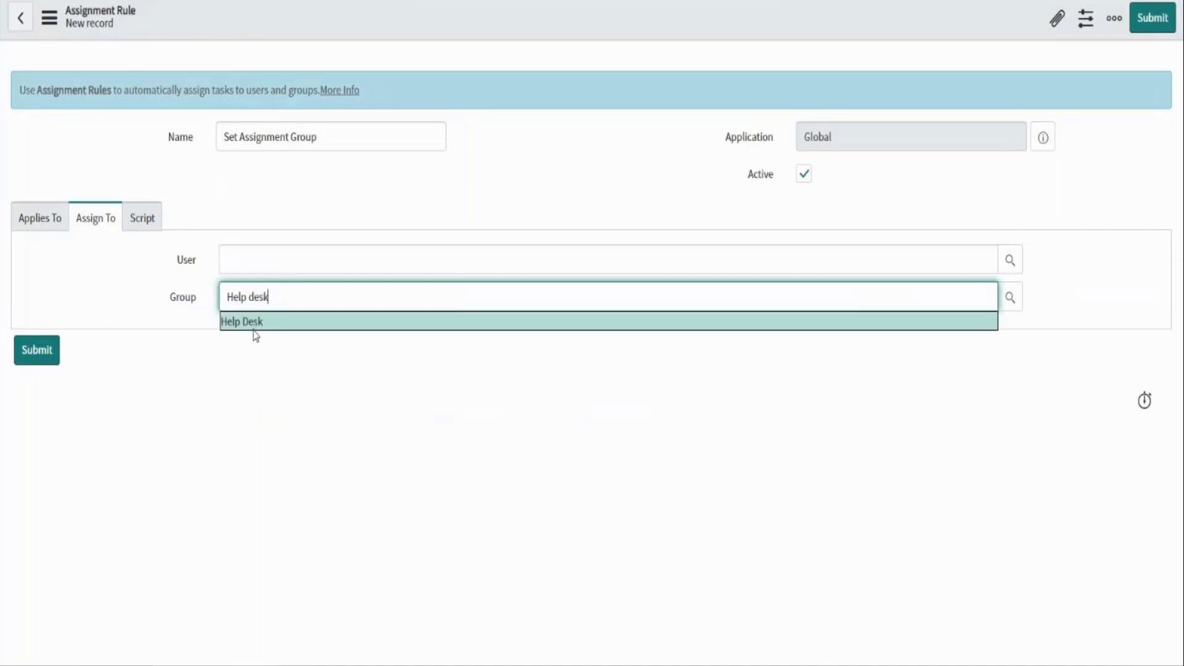
{"action": "left_click", "coordinate": [254, 331]}
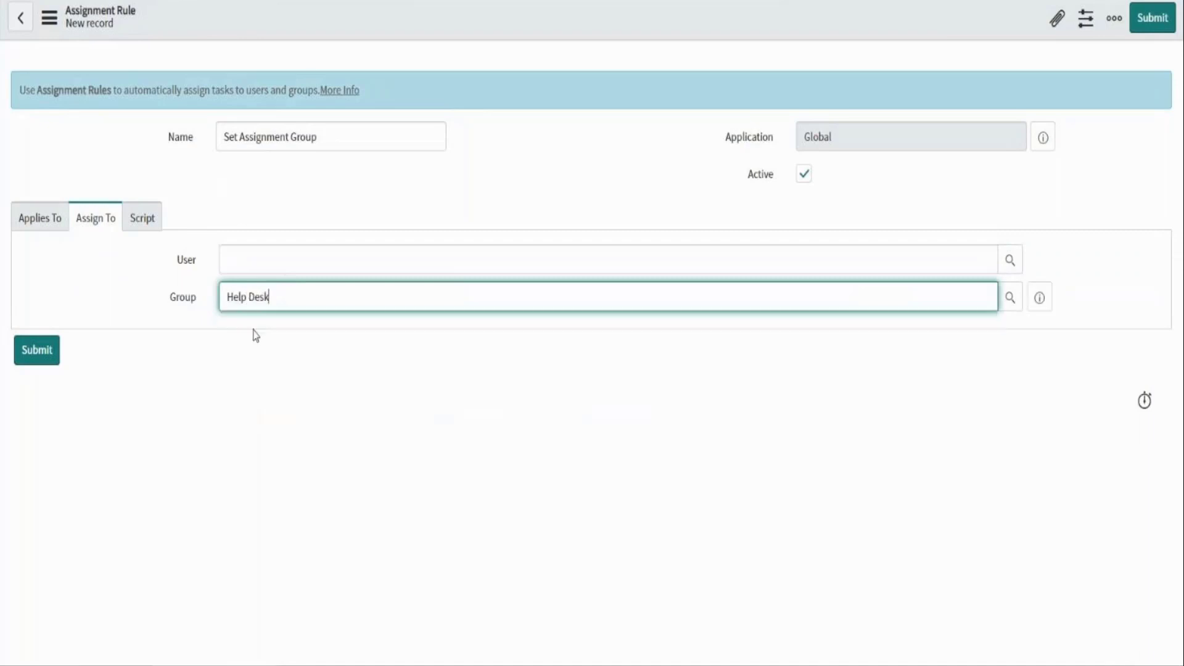
{"action": "right_click", "coordinate": [443, 28]}
{"action": "left_click", "coordinate": [453, 40]}
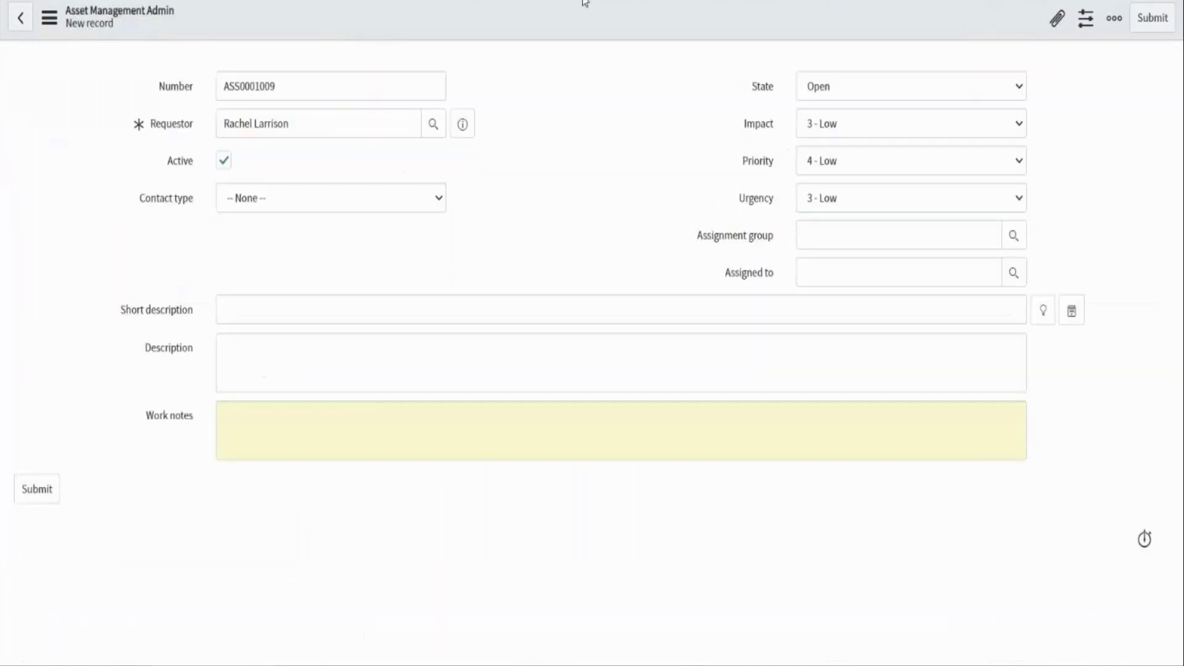
Reload the new Asset Management Admin form, fill in the requestor, save the record and check its assignment group
{"action": "key", "text": "F5"}
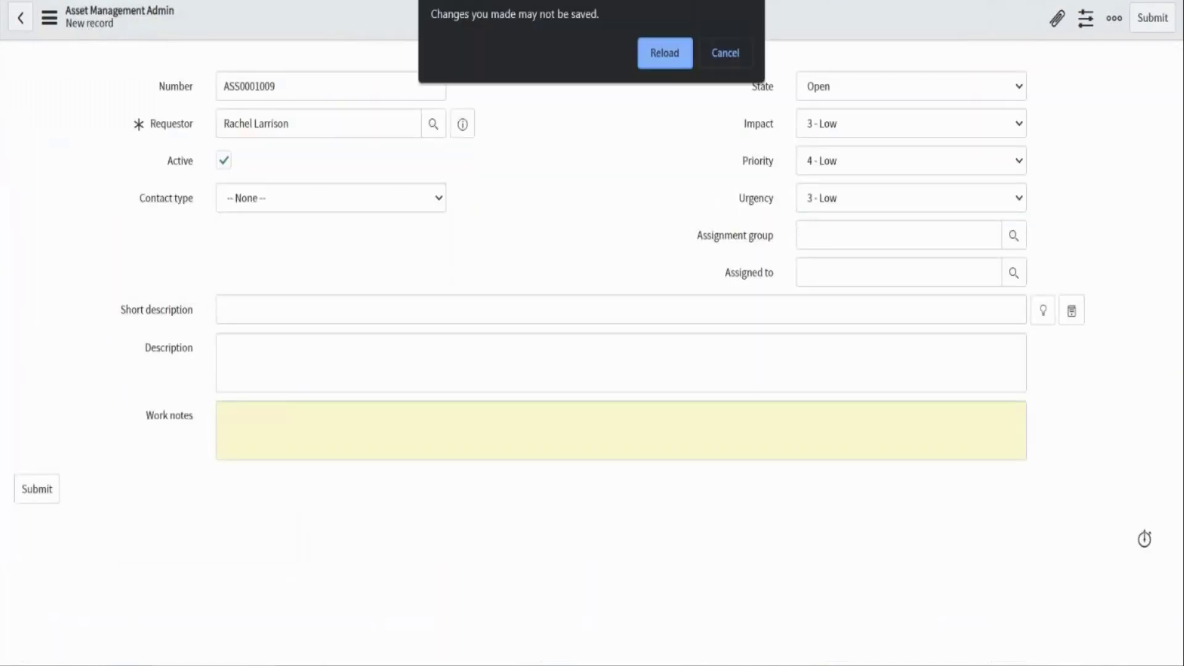
{"action": "left_click", "coordinate": [664, 53]}
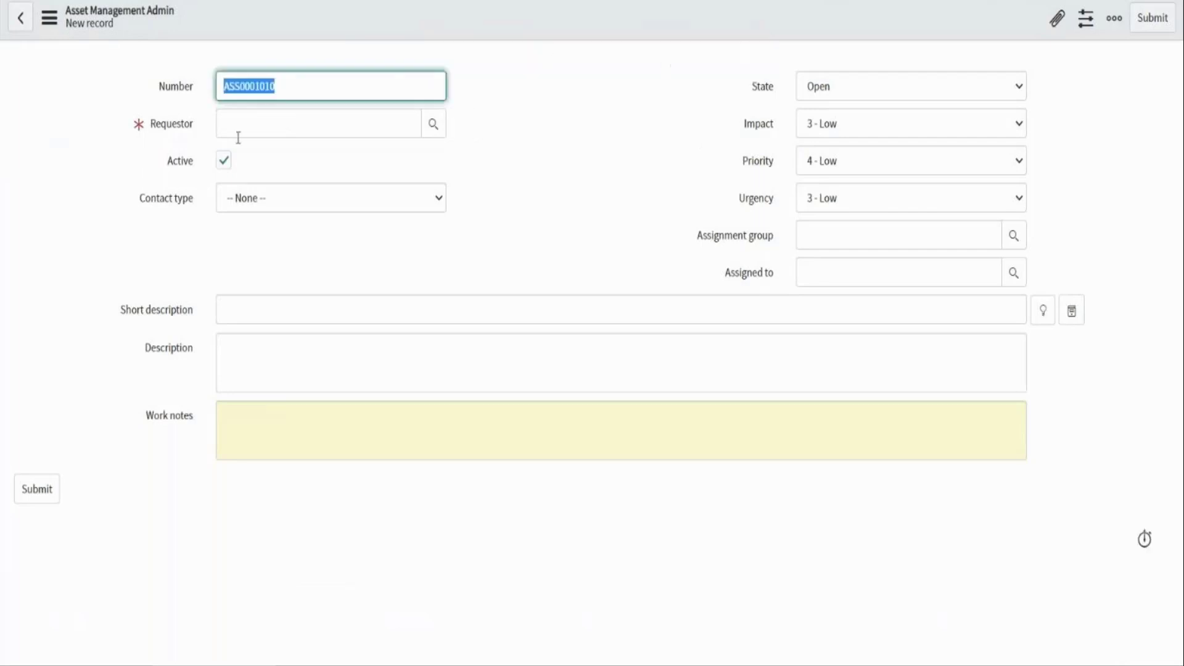
{"action": "left_click", "coordinate": [239, 133]}
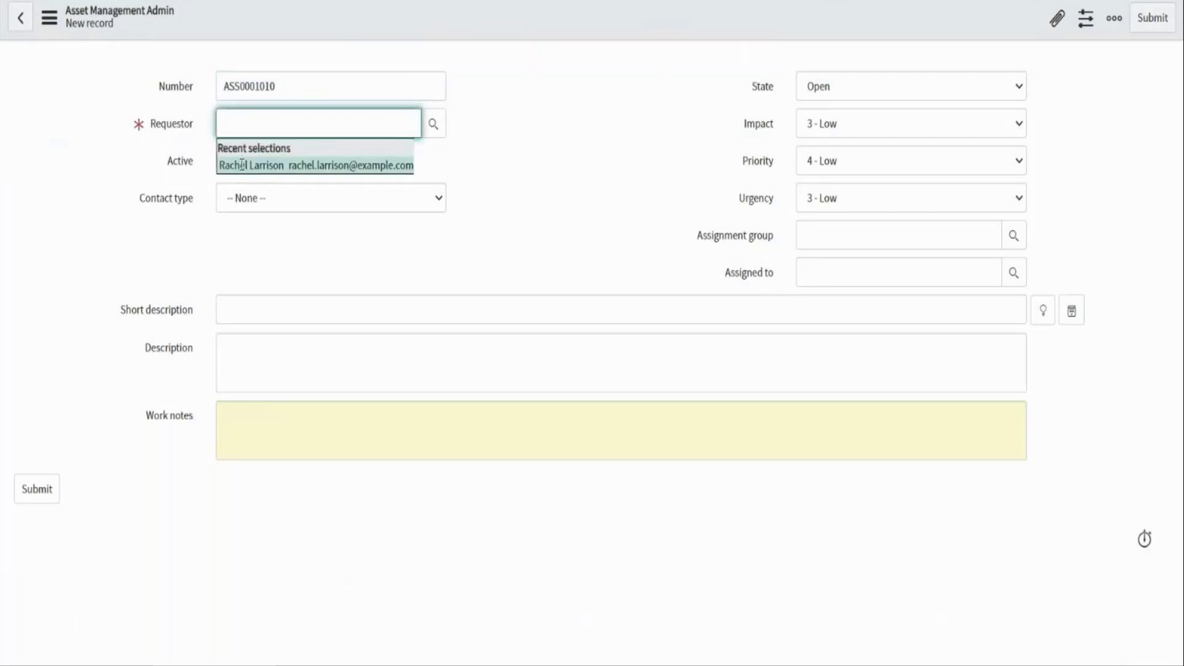
{"action": "left_click", "coordinate": [249, 165]}
{"action": "right_click", "coordinate": [488, 25]}
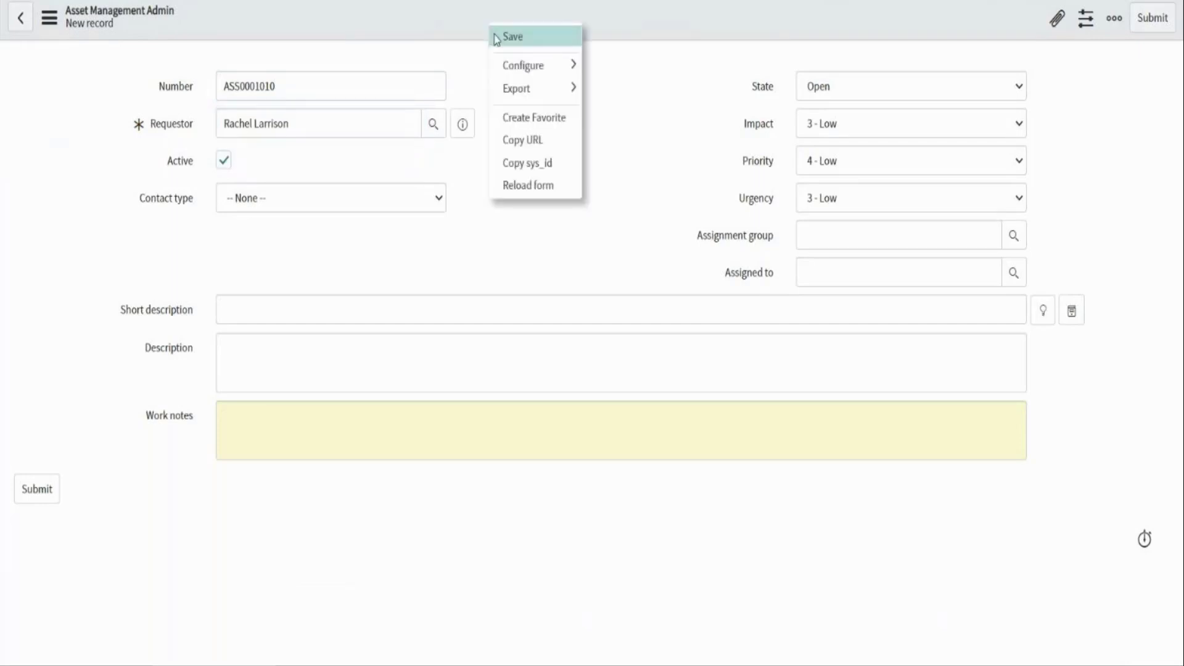
{"action": "left_click", "coordinate": [512, 37]}
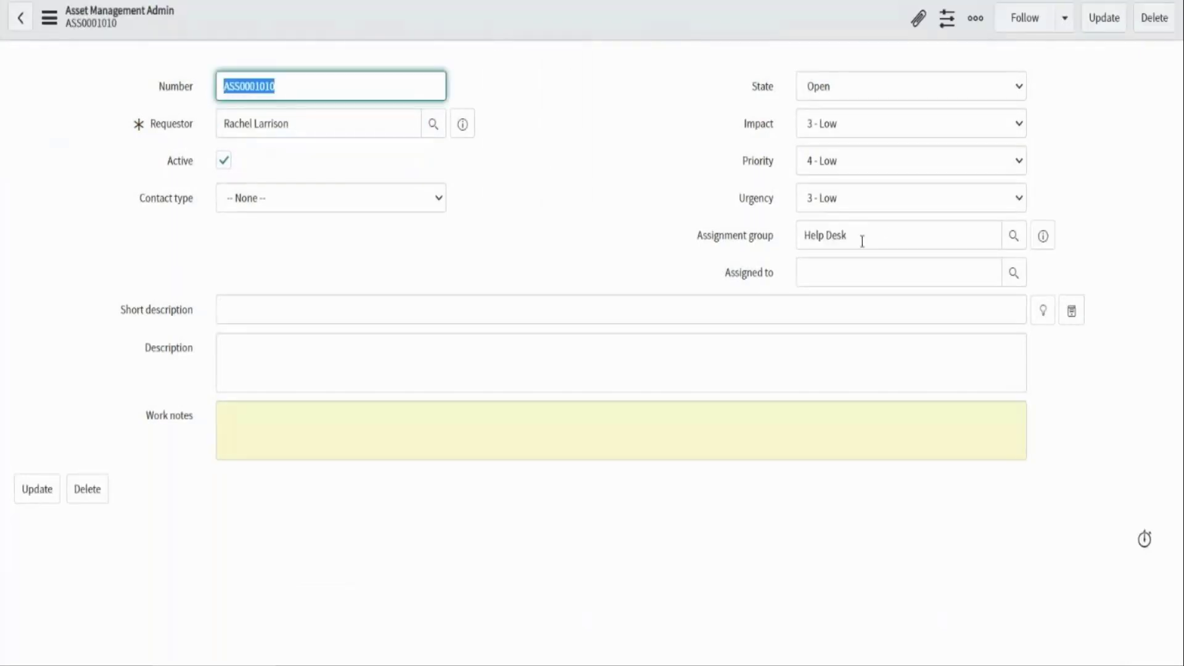
{"action": "left_click_drag", "start_coordinate": [848, 237], "coordinate": [806, 239]}
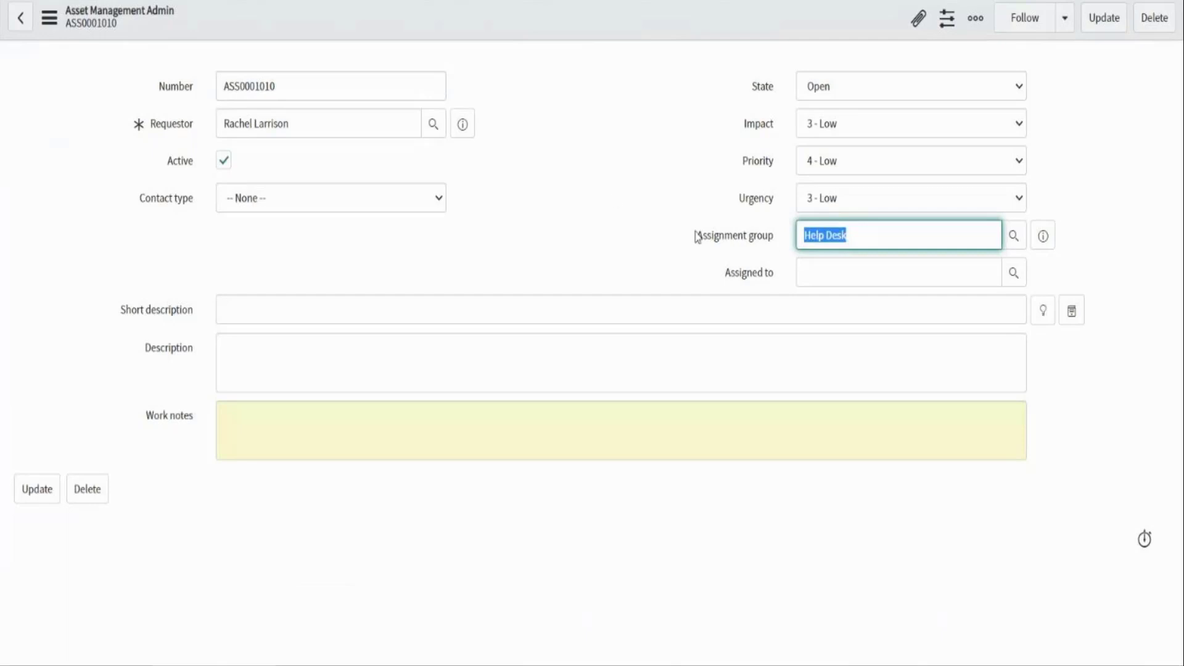
{"action": "left_click", "coordinate": [288, 85]}
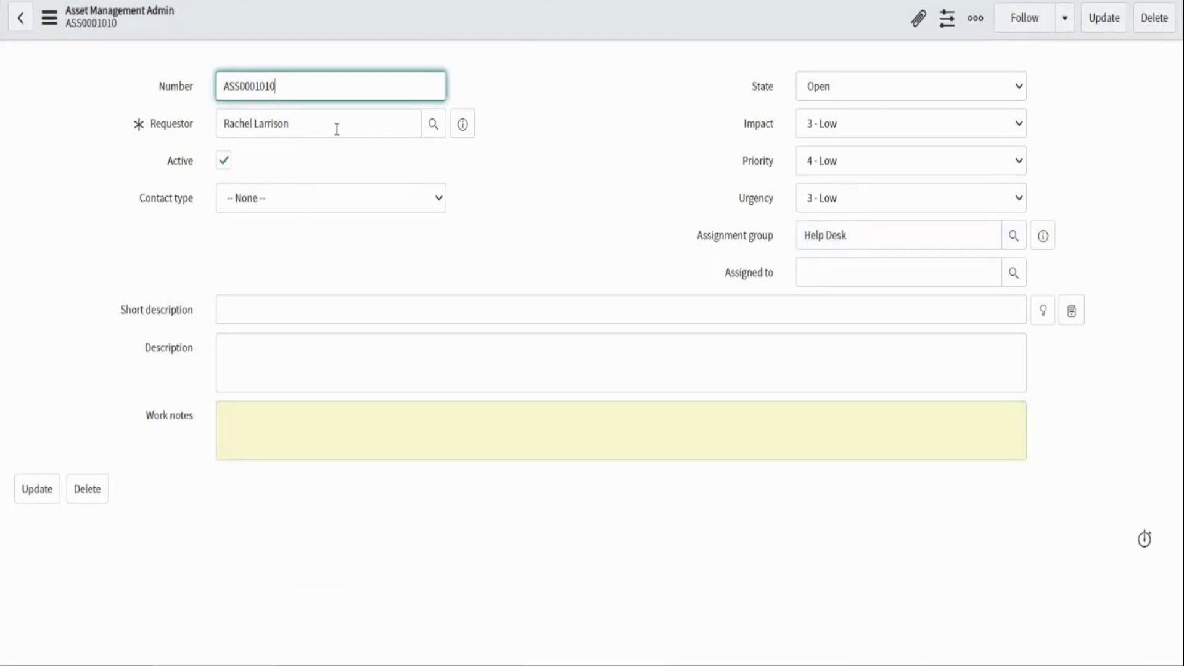
Clear the assignment group of the open Asset Management Admin record and save it to test the rule
{"action": "left_click", "coordinate": [860, 230]}
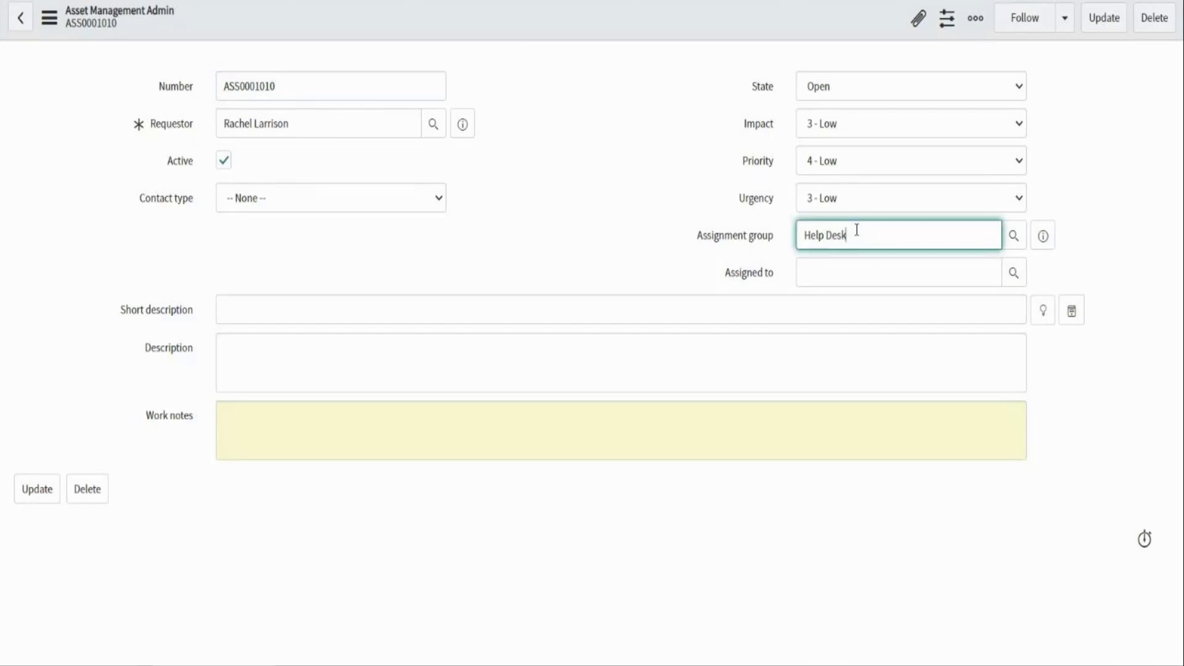
{"action": "key", "text": "ctrl+a"}
{"action": "key", "text": "BackSpace"}
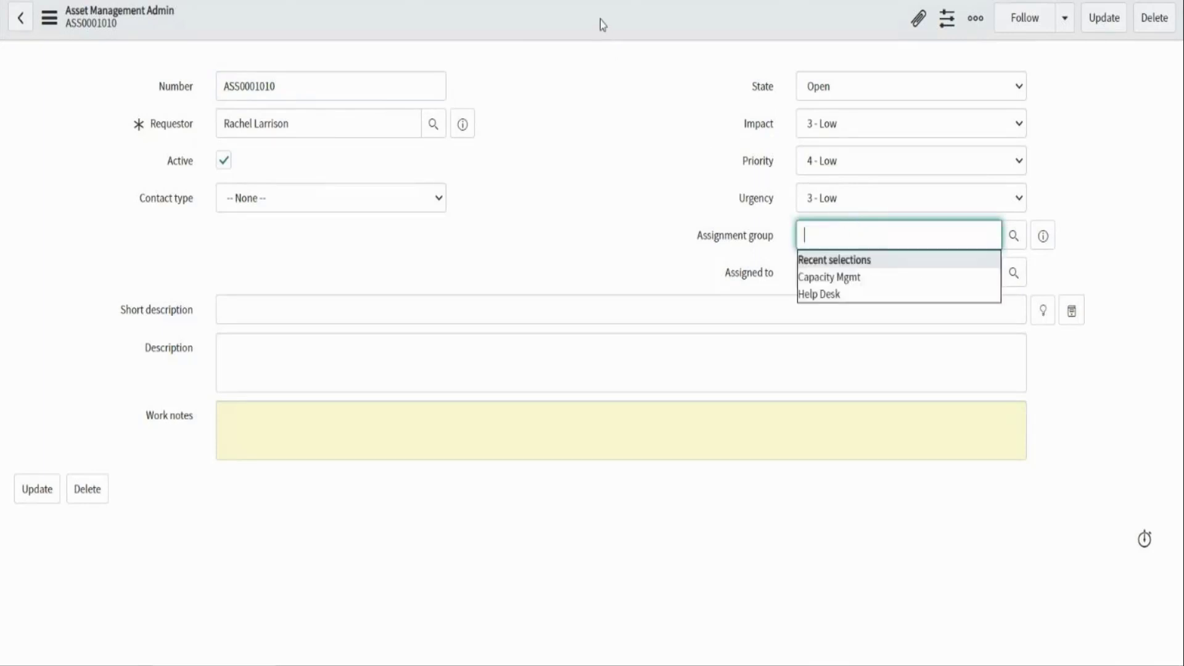
{"action": "right_click", "coordinate": [587, 21]}
{"action": "left_click", "coordinate": [594, 36]}
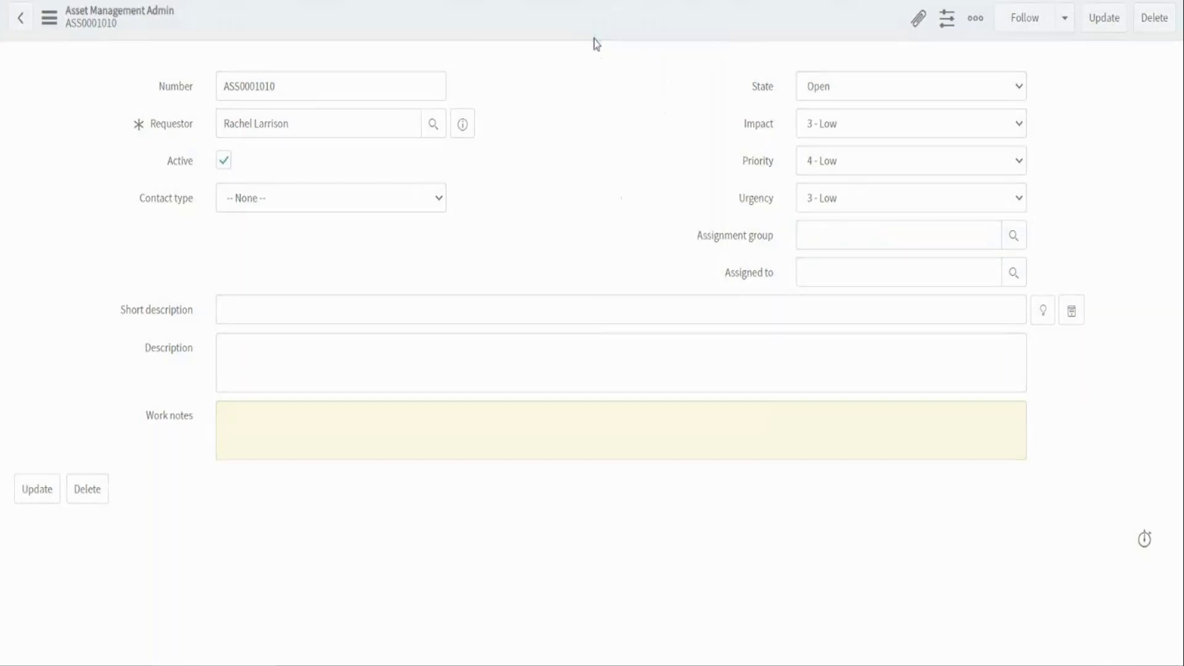
Change the record's state to Work in Progress and save it
{"action": "left_click", "coordinate": [813, 87]}
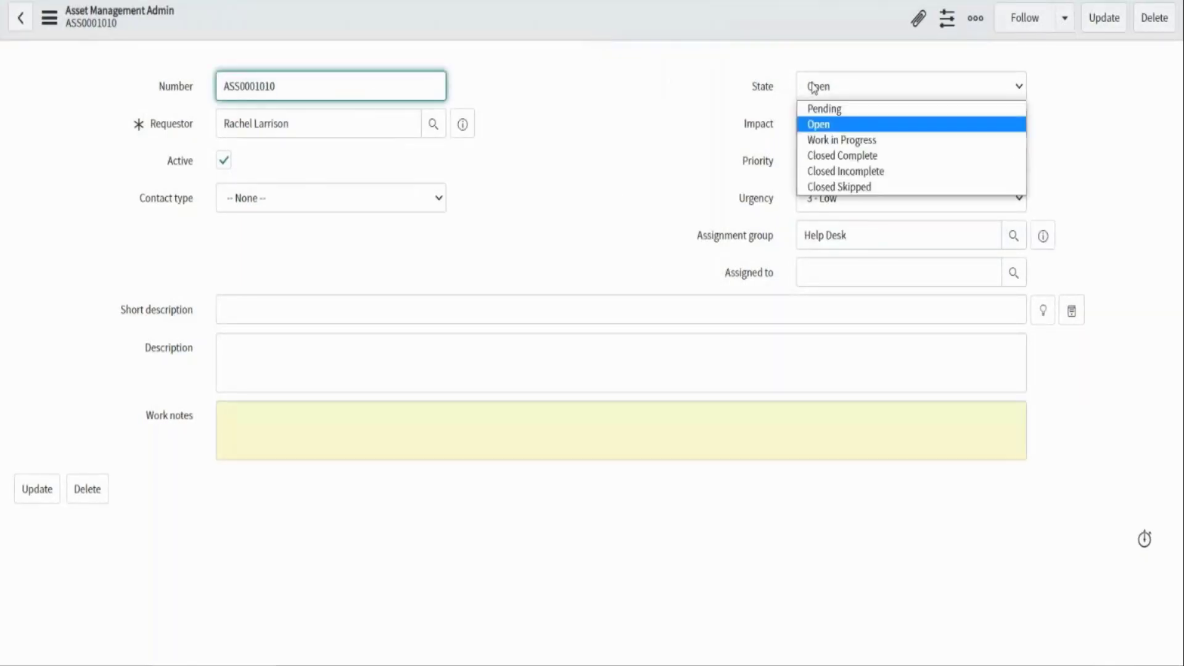
{"action": "left_click", "coordinate": [823, 140]}
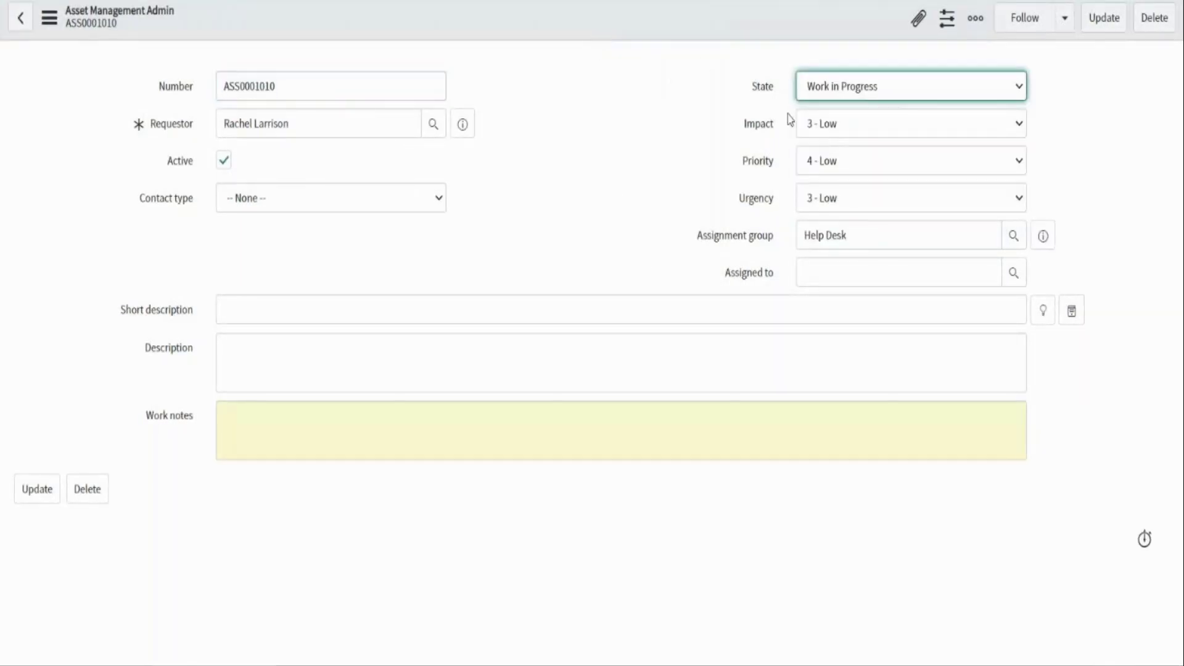
{"action": "right_click", "coordinate": [643, 31]}
{"action": "left_click", "coordinate": [654, 42]}
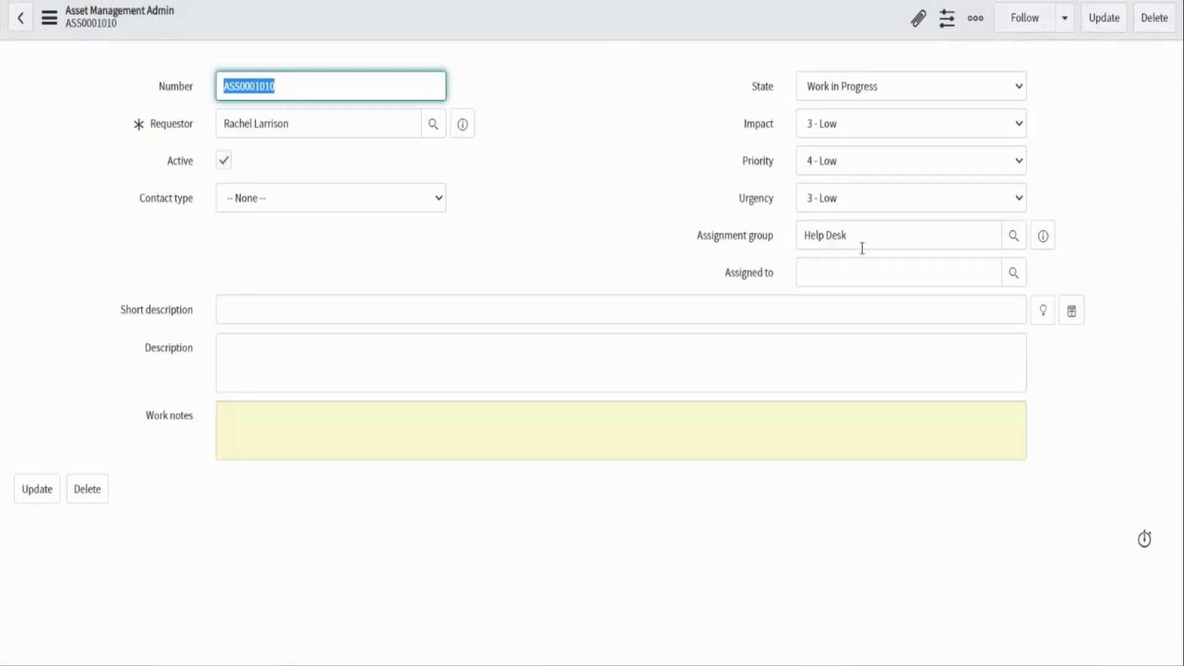
Clear the assignment group of the Work in Progress record and save it
{"action": "left_click_drag", "start_coordinate": [862, 248], "coordinate": [745, 242]}
{"action": "left_click", "coordinate": [744, 242]}
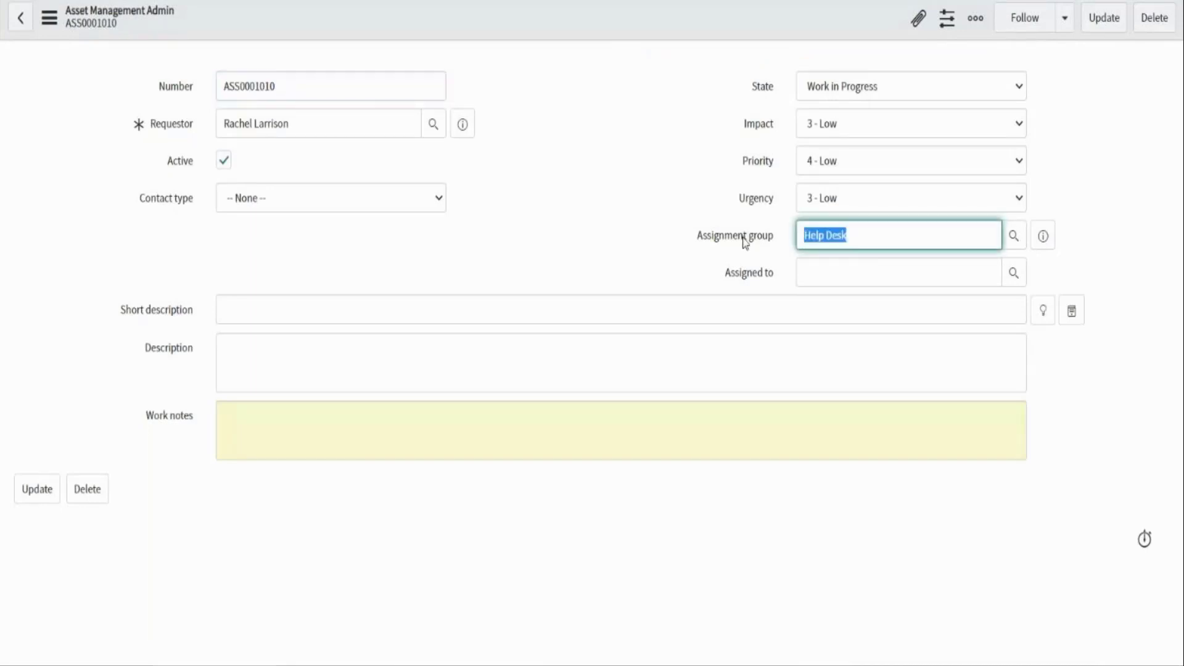
{"action": "left_click", "coordinate": [744, 239]}
{"action": "left_click", "coordinate": [743, 239]}
{"action": "key", "text": "BackSpace"}
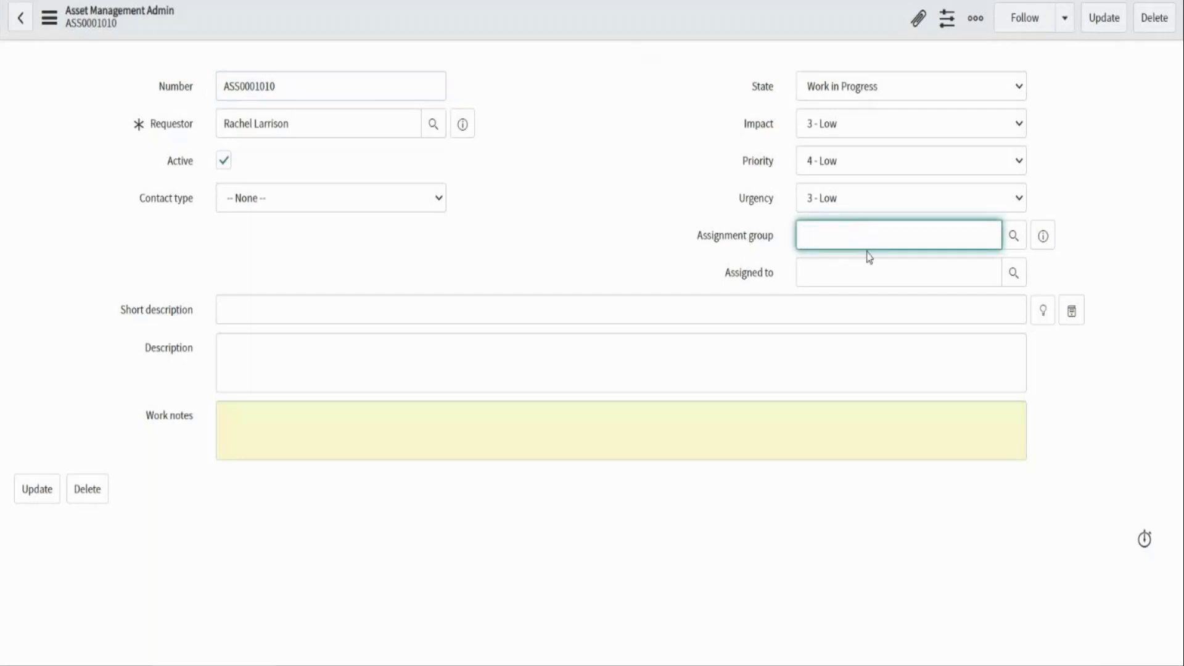
{"action": "right_click", "coordinate": [568, 21]}
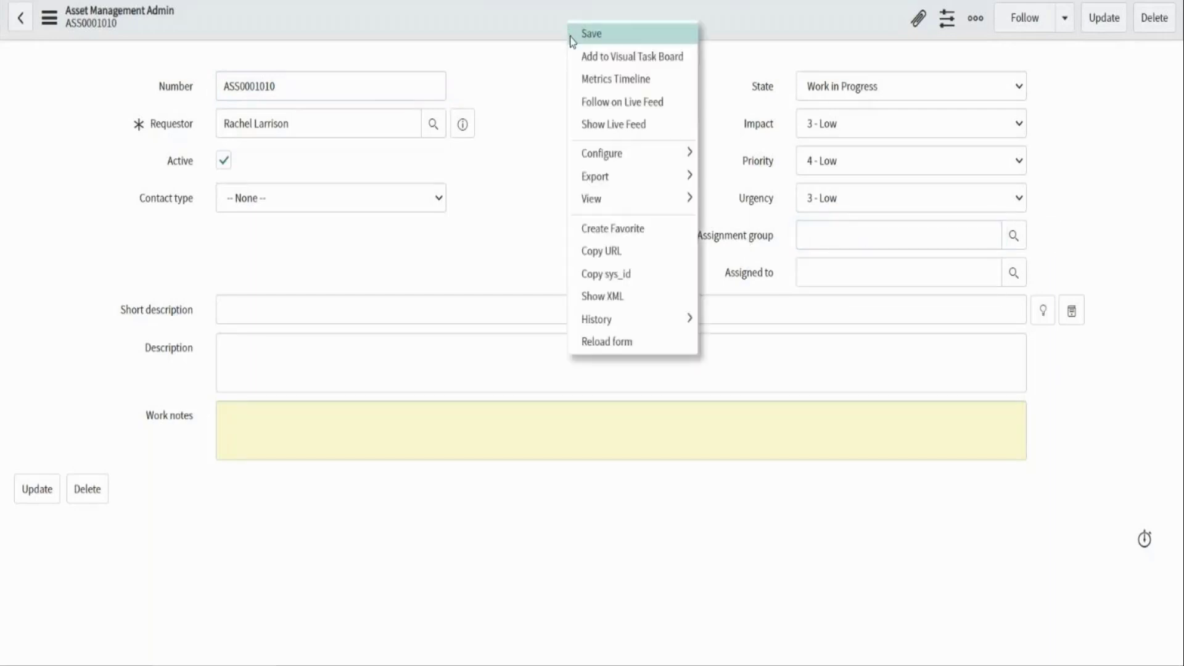
{"action": "left_click", "coordinate": [571, 39]}
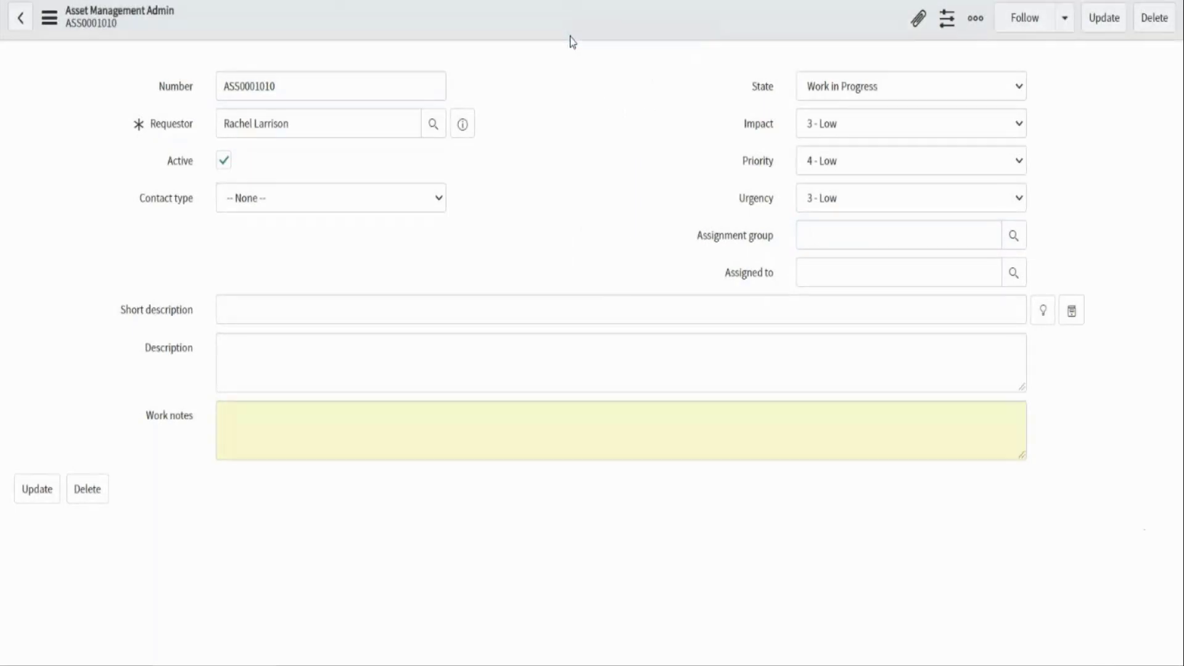
{"action": "left_click", "coordinate": [772, 242]}
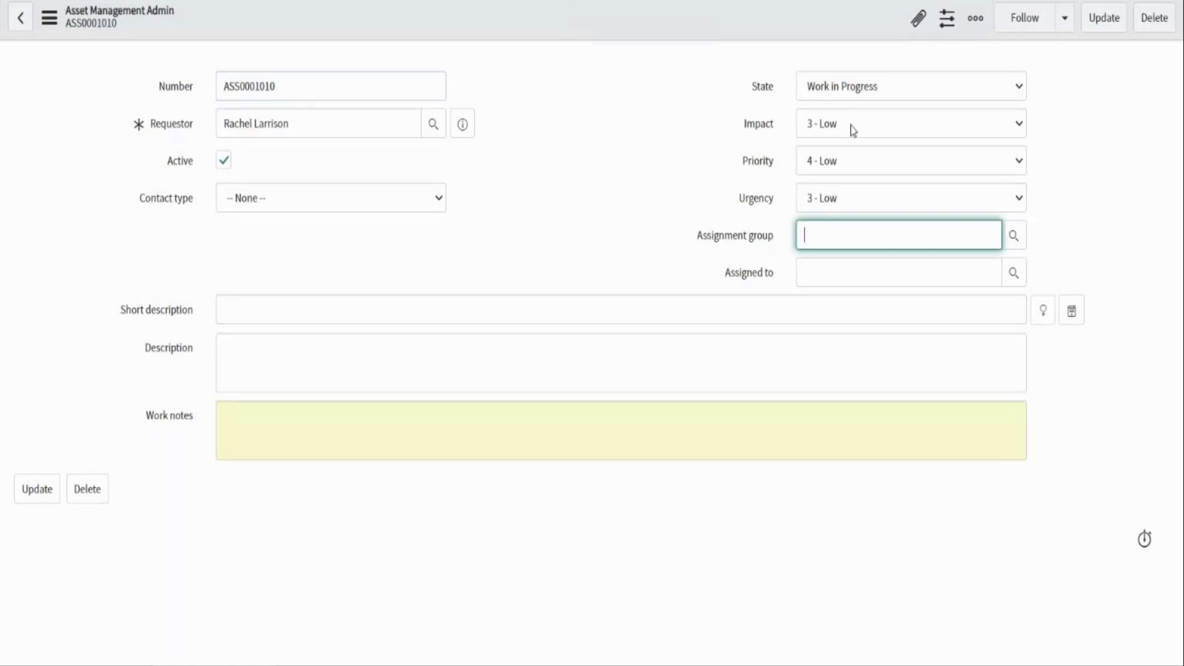
{"action": "left_click", "coordinate": [701, 176]}
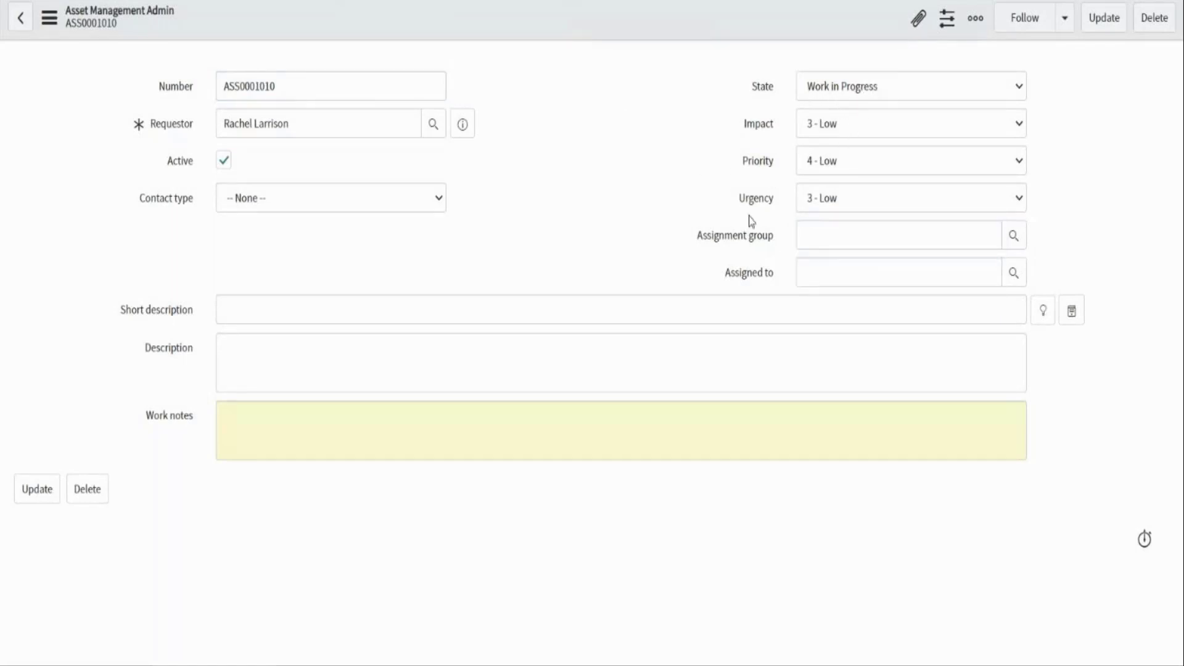
{"action": "left_click", "coordinate": [827, 240]}
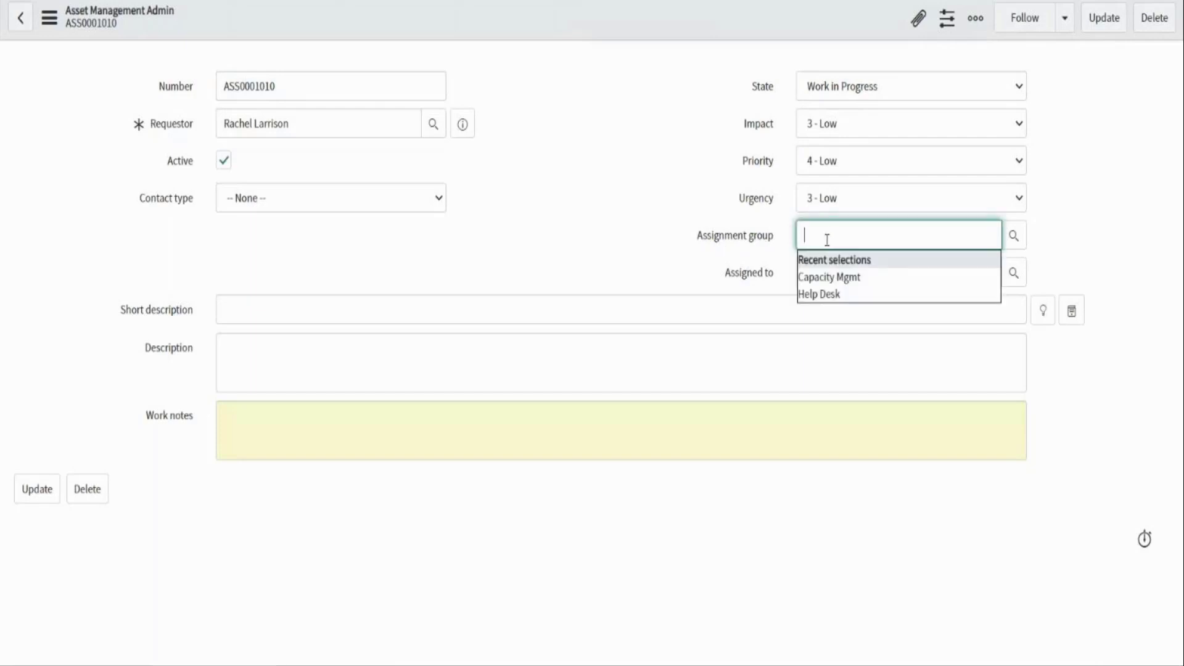
{"action": "left_click", "coordinate": [680, 210]}
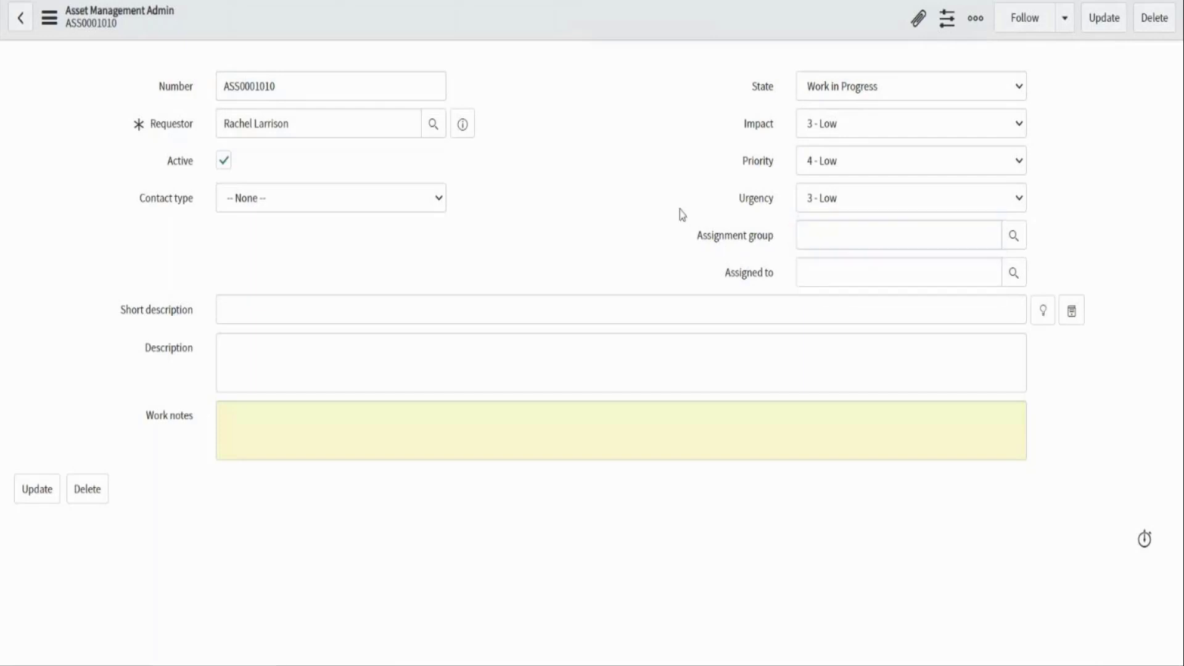
{"action": "right_click", "coordinate": [702, 242]}
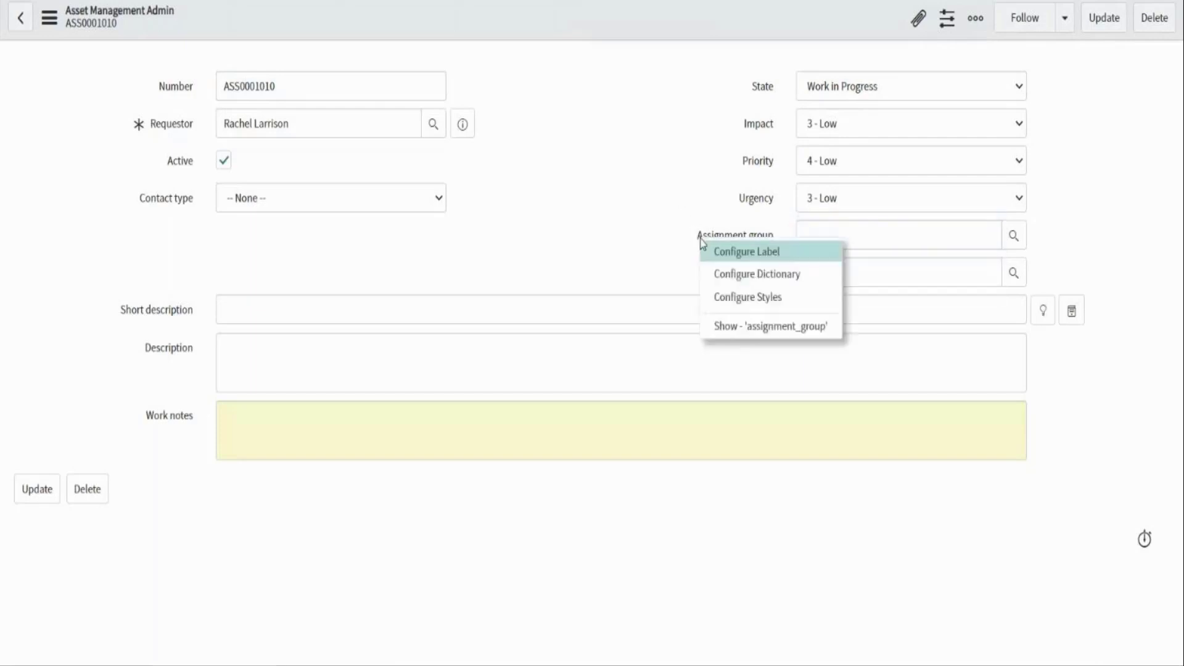
{"action": "right_click", "coordinate": [700, 236]}
{"action": "left_click", "coordinate": [619, 225]}
{"action": "left_click", "coordinate": [620, 227]}
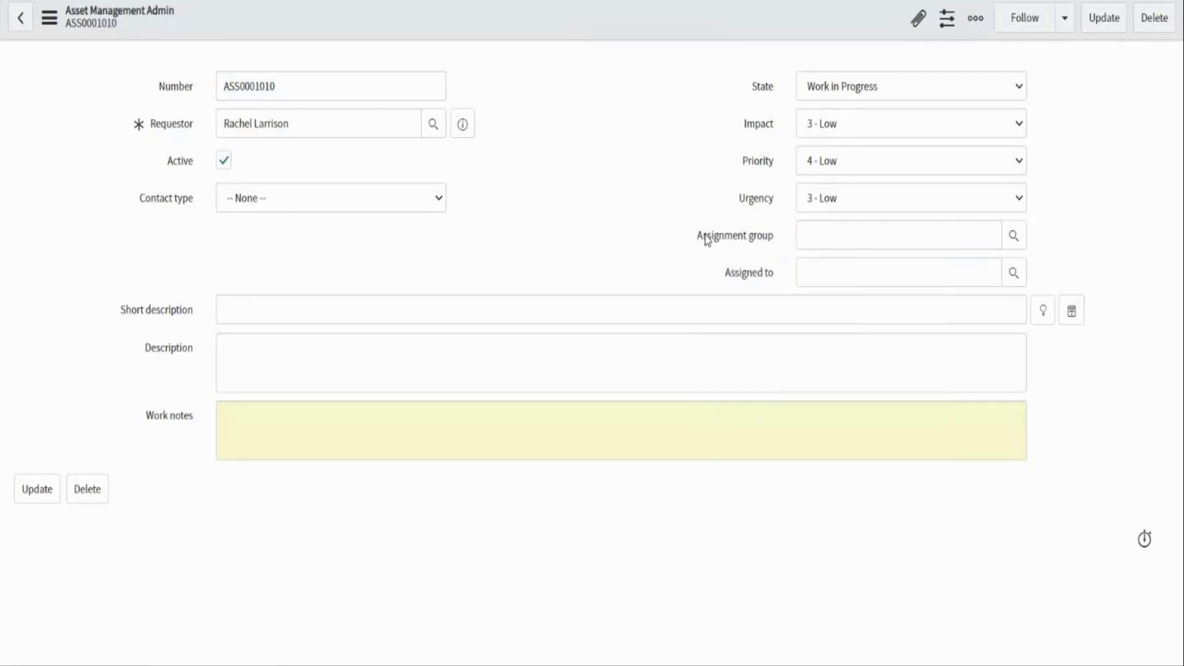
Open the dictionary entry of the Assignment group field and look through its reference qualifier conditions and dictionary overrides
{"action": "right_click", "coordinate": [706, 239]}
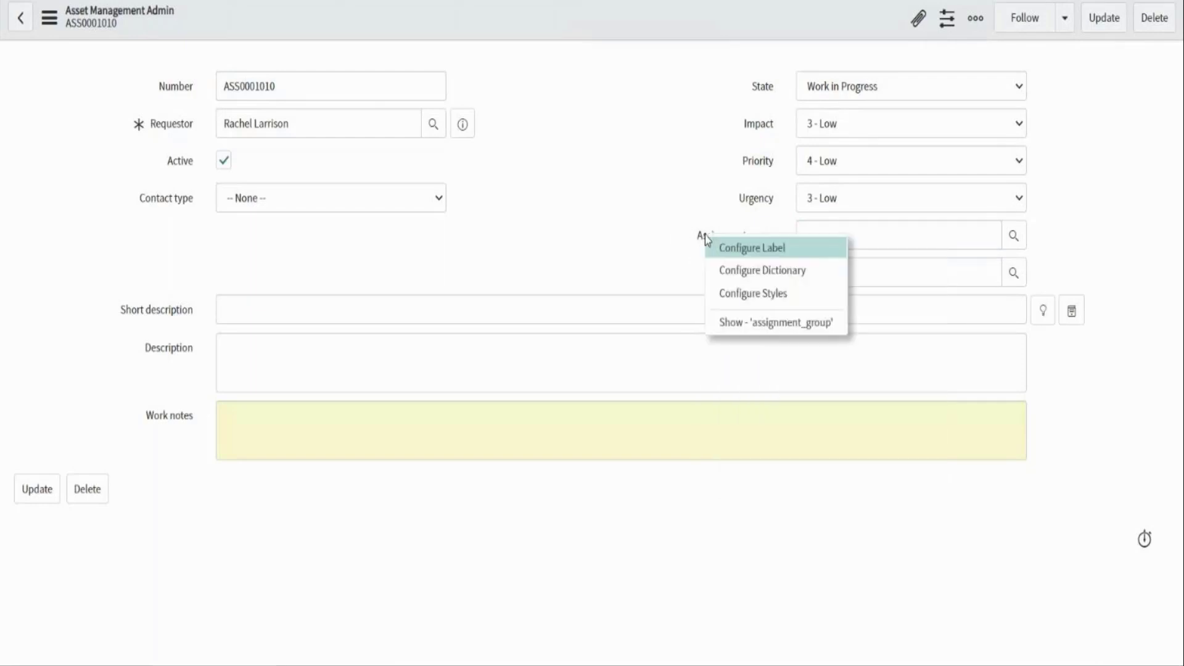
{"action": "left_click", "coordinate": [738, 278]}
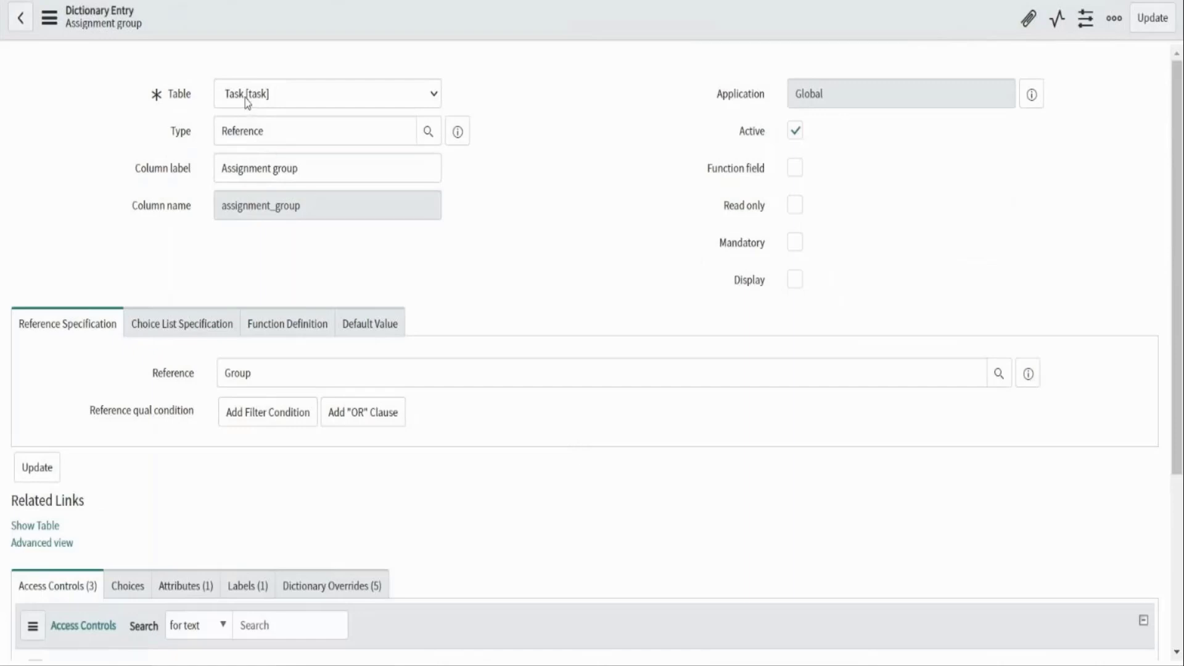
{"action": "scroll", "coordinate": [370, 145], "scroll_direction": "down", "scroll_amount": 3}
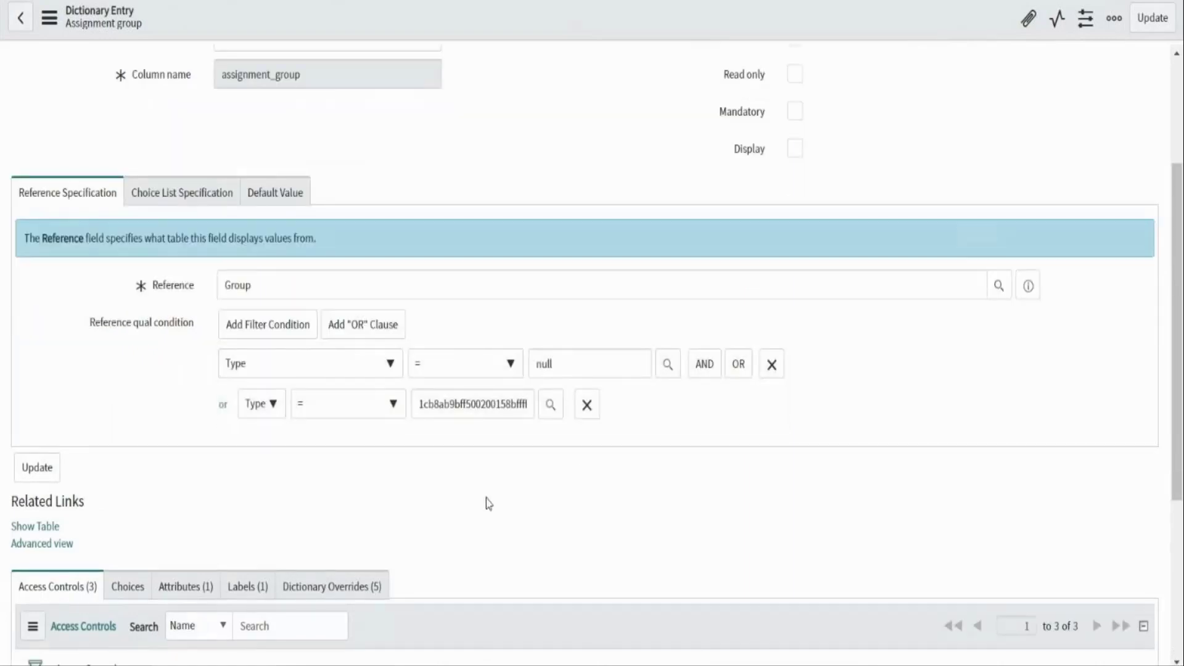
{"action": "scroll", "coordinate": [487, 501], "scroll_direction": "down", "scroll_amount": 2}
{"action": "scroll", "coordinate": [491, 501], "scroll_direction": "up", "scroll_amount": 3}
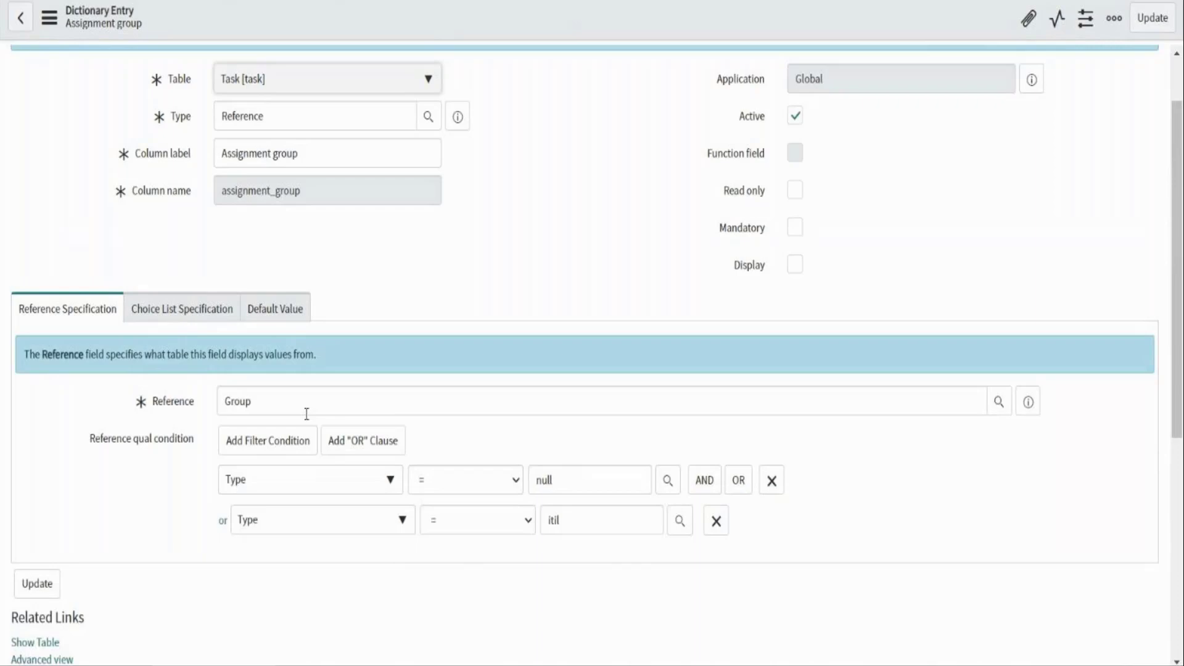
{"action": "scroll", "coordinate": [306, 413], "scroll_direction": "down", "scroll_amount": 6}
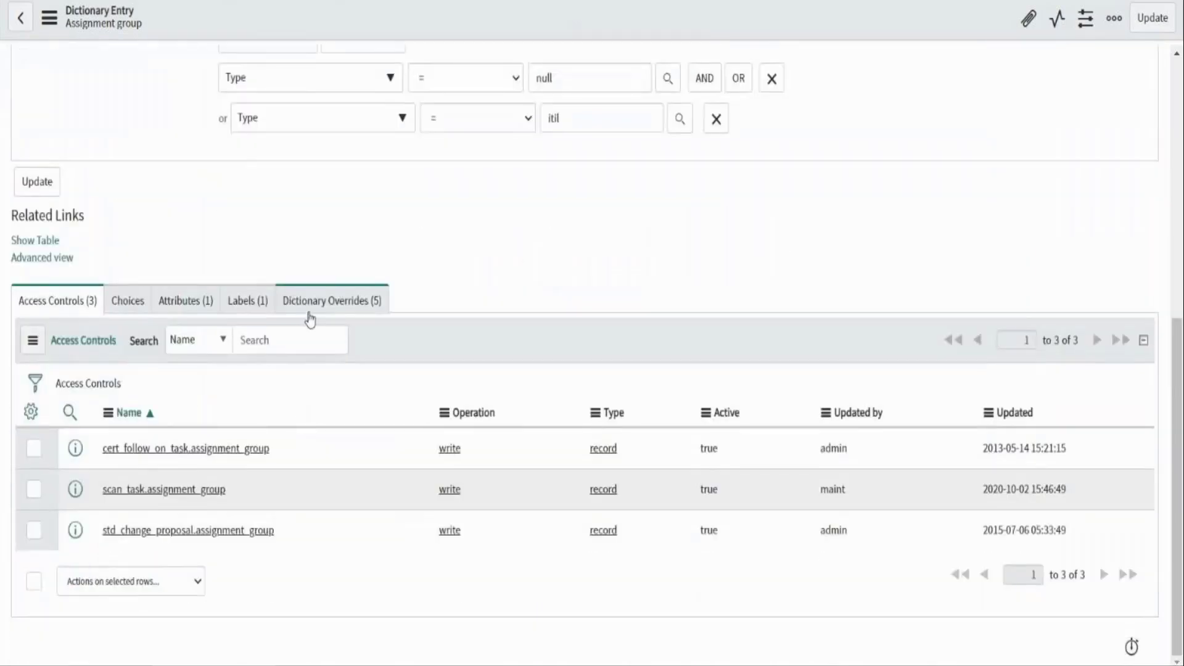
{"action": "left_click", "coordinate": [311, 302]}
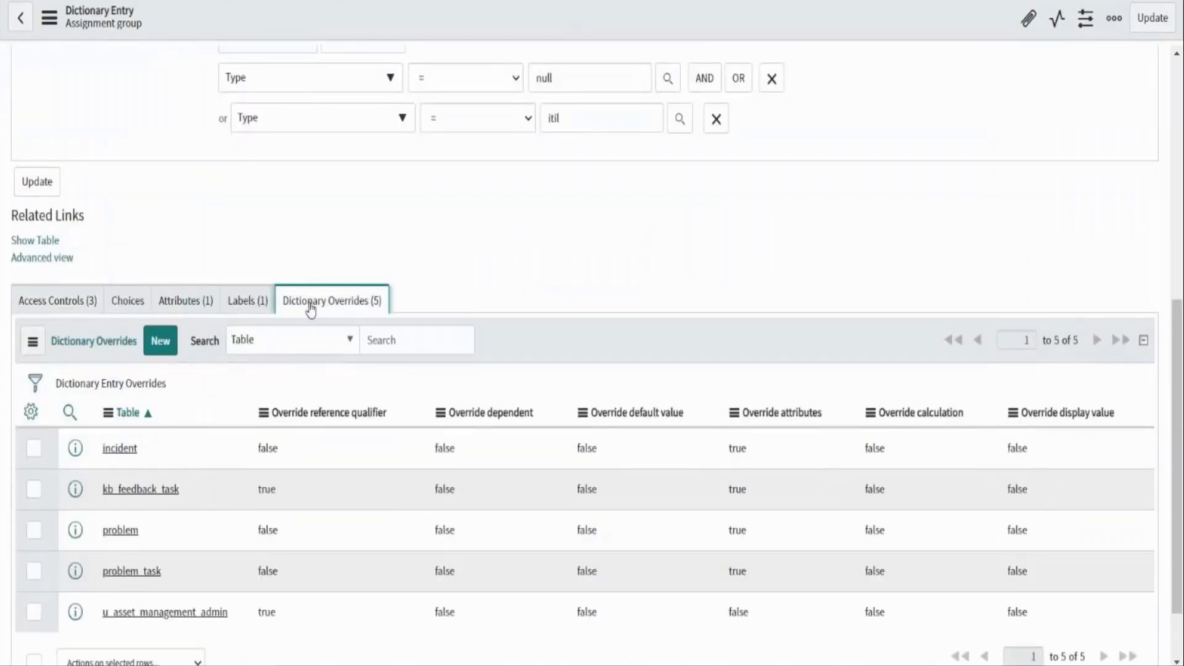
In the u_asset_management_admin dictionary override of the Assignment group field, enable Override mandatory and Mandatory, and save it
{"action": "scroll", "coordinate": [341, 568], "scroll_direction": "down", "scroll_amount": 1}
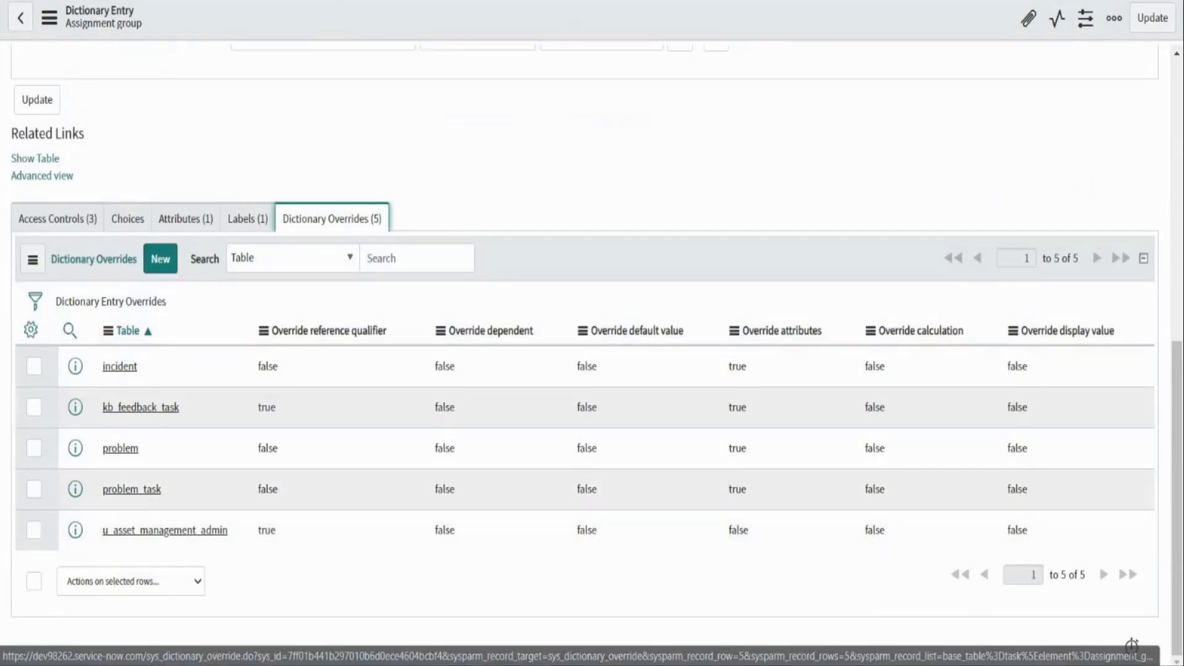
{"action": "left_click", "coordinate": [165, 531]}
{"action": "scroll", "coordinate": [450, 491], "scroll_direction": "down", "scroll_amount": 3}
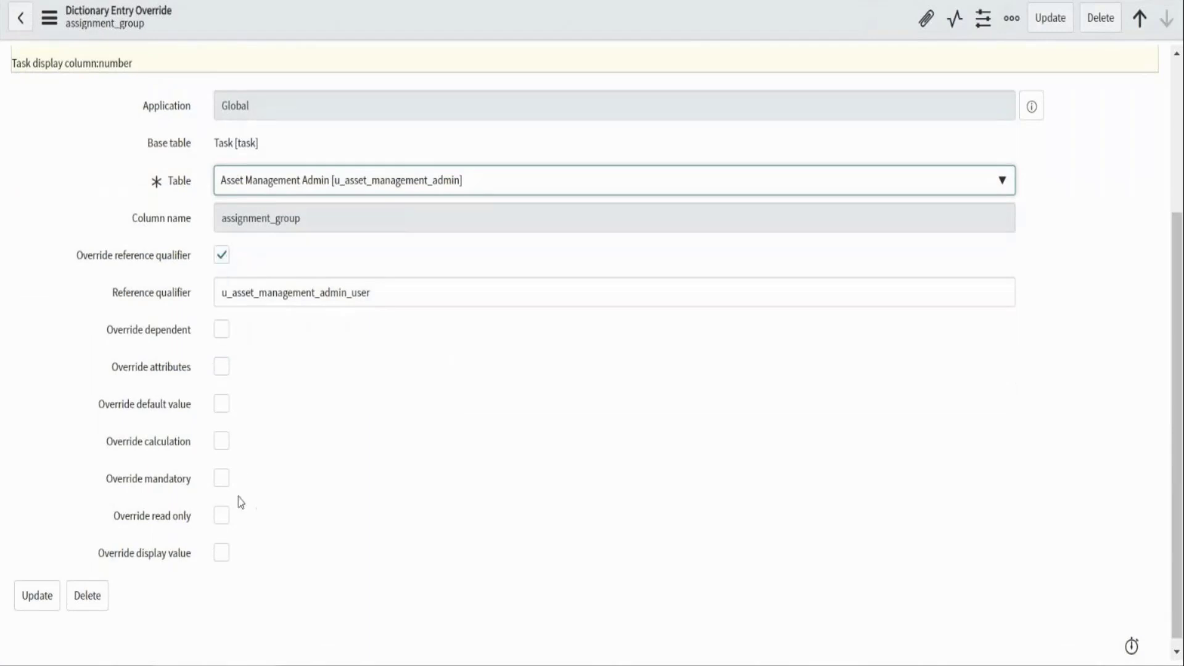
{"action": "left_click", "coordinate": [223, 479]}
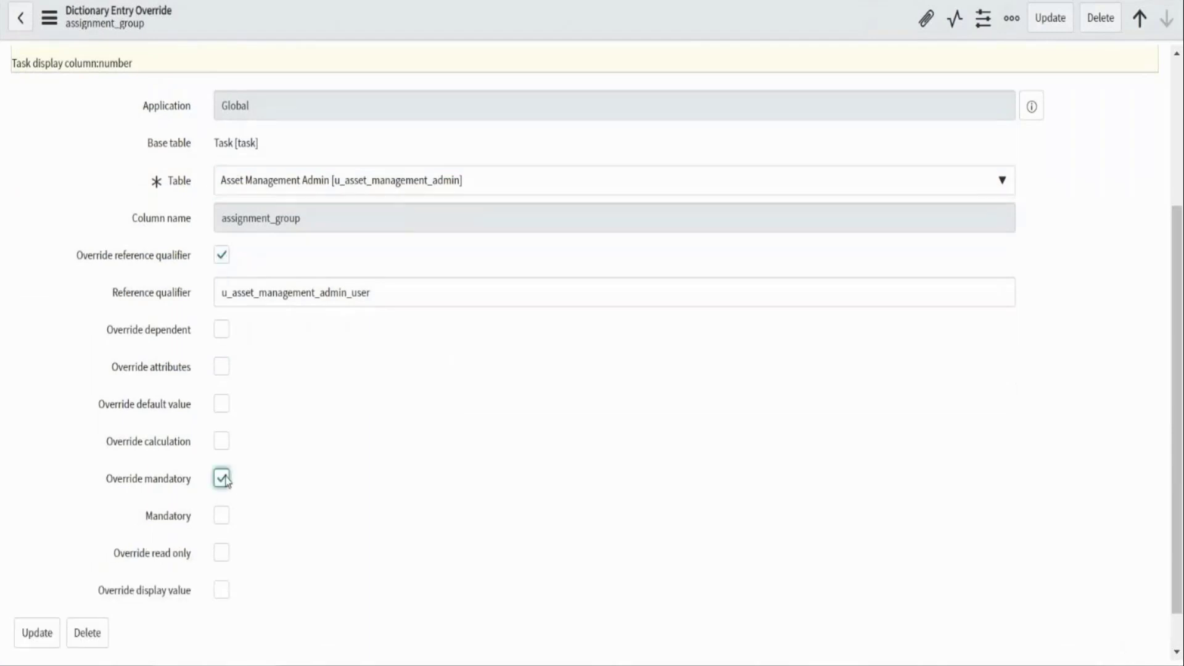
{"action": "left_click", "coordinate": [221, 516]}
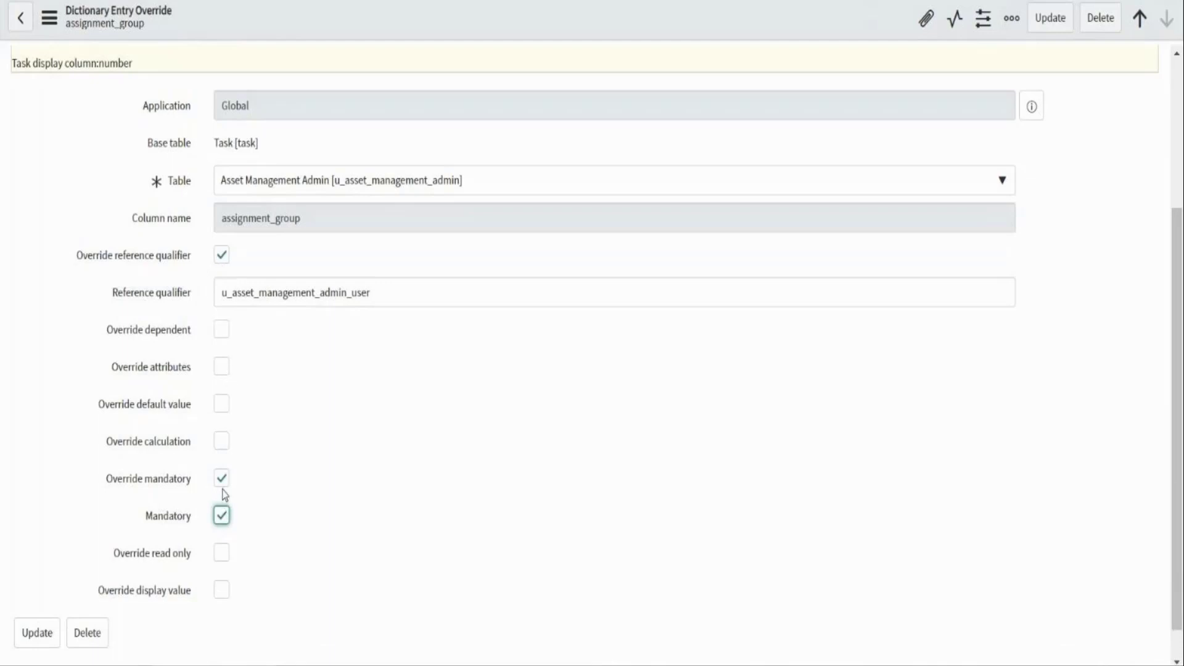
{"action": "right_click", "coordinate": [462, 34]}
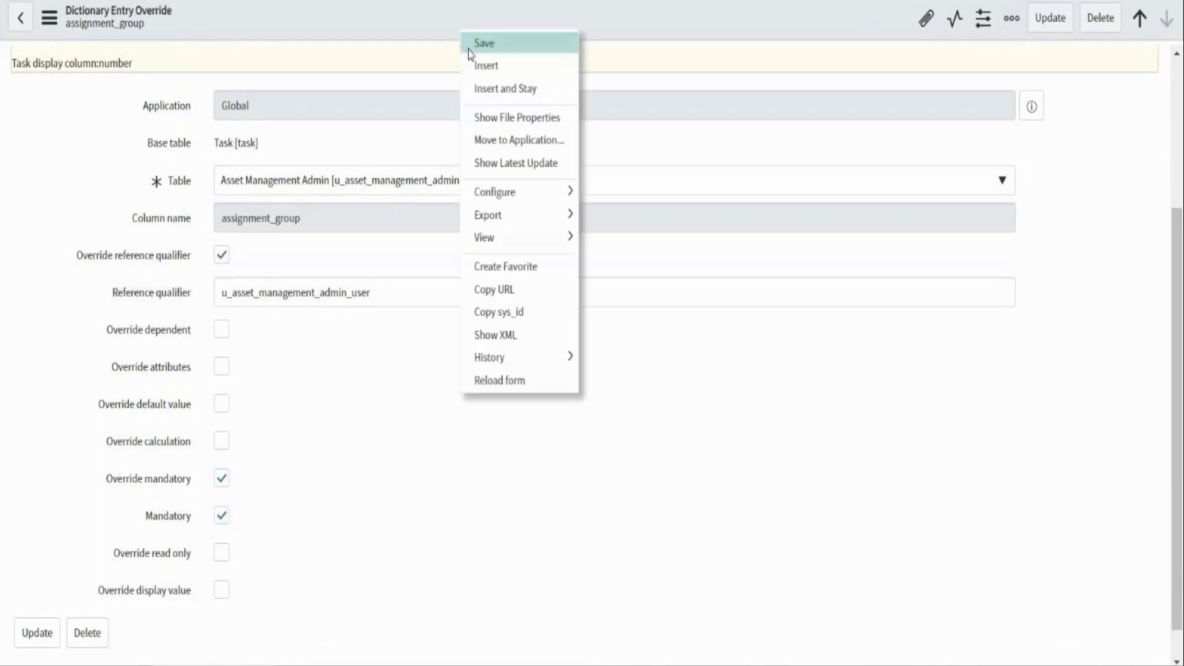
{"action": "left_click", "coordinate": [470, 49]}
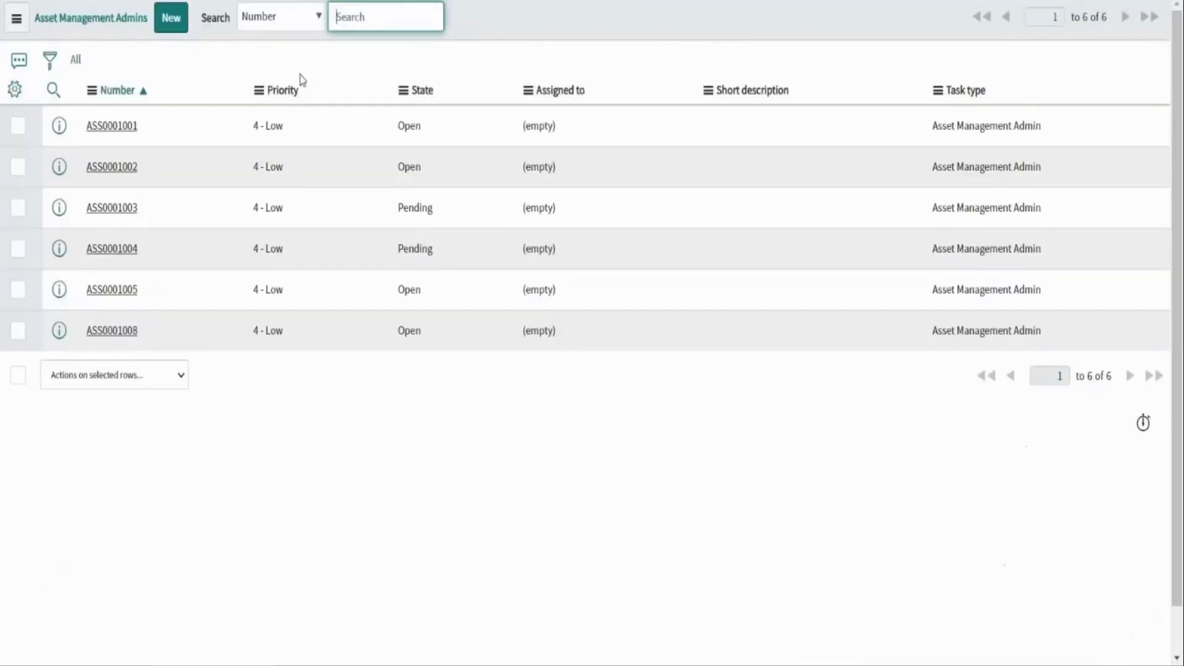
Start a new Asset Management Admin record, fill in the requestor's name, and try to save it without an assignment group
{"action": "left_click", "coordinate": [178, 29]}
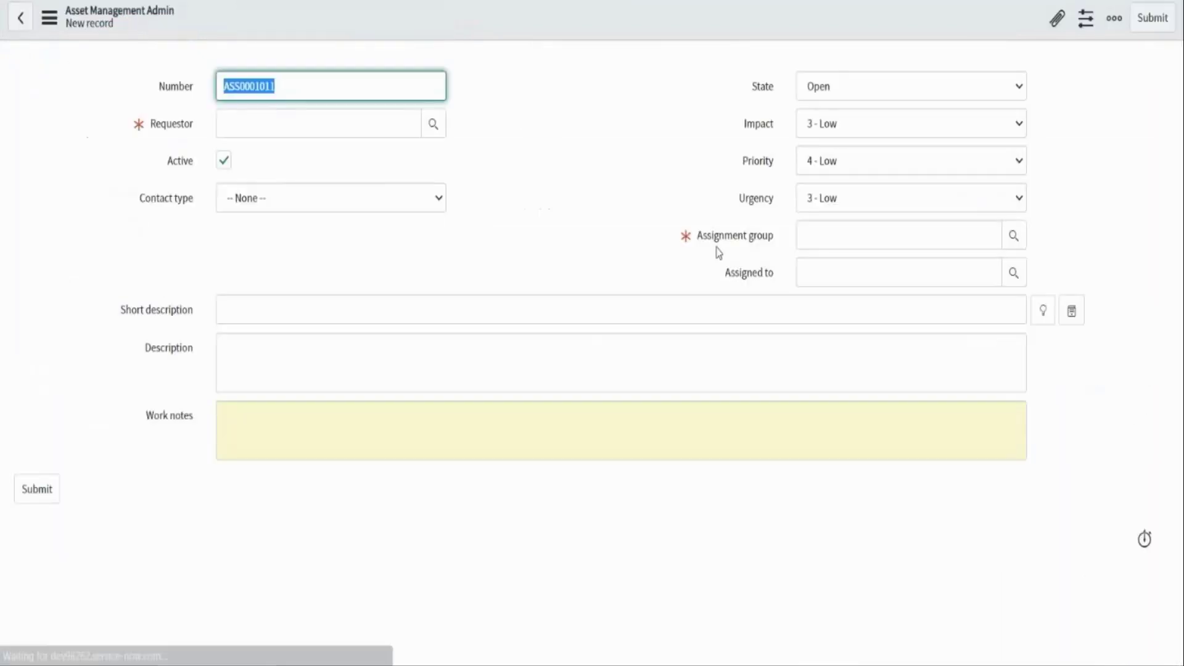
{"action": "left_click", "coordinate": [288, 122]}
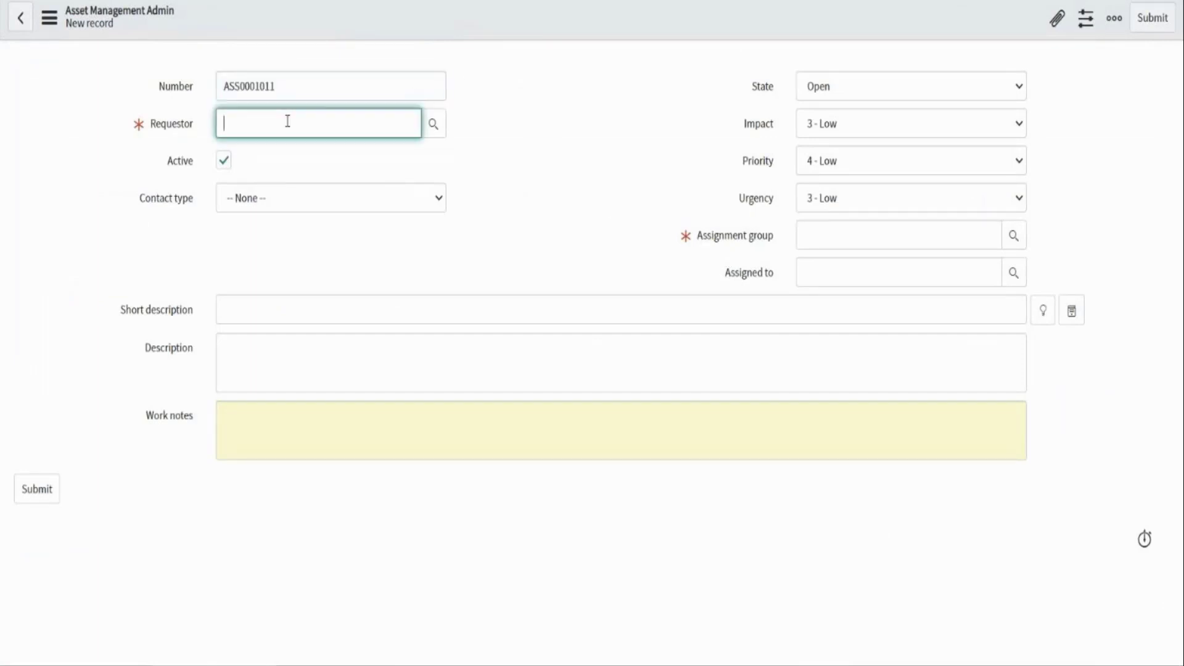
{"action": "left_click", "coordinate": [256, 166]}
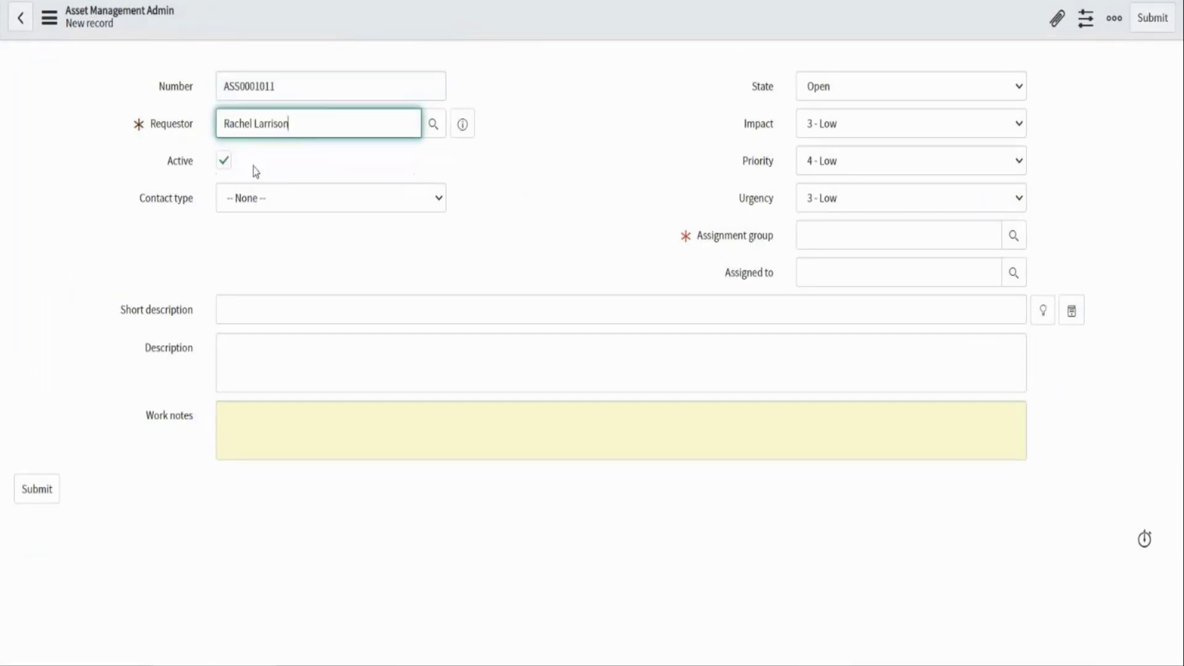
{"action": "right_click", "coordinate": [516, 25]}
{"action": "left_click", "coordinate": [522, 32]}
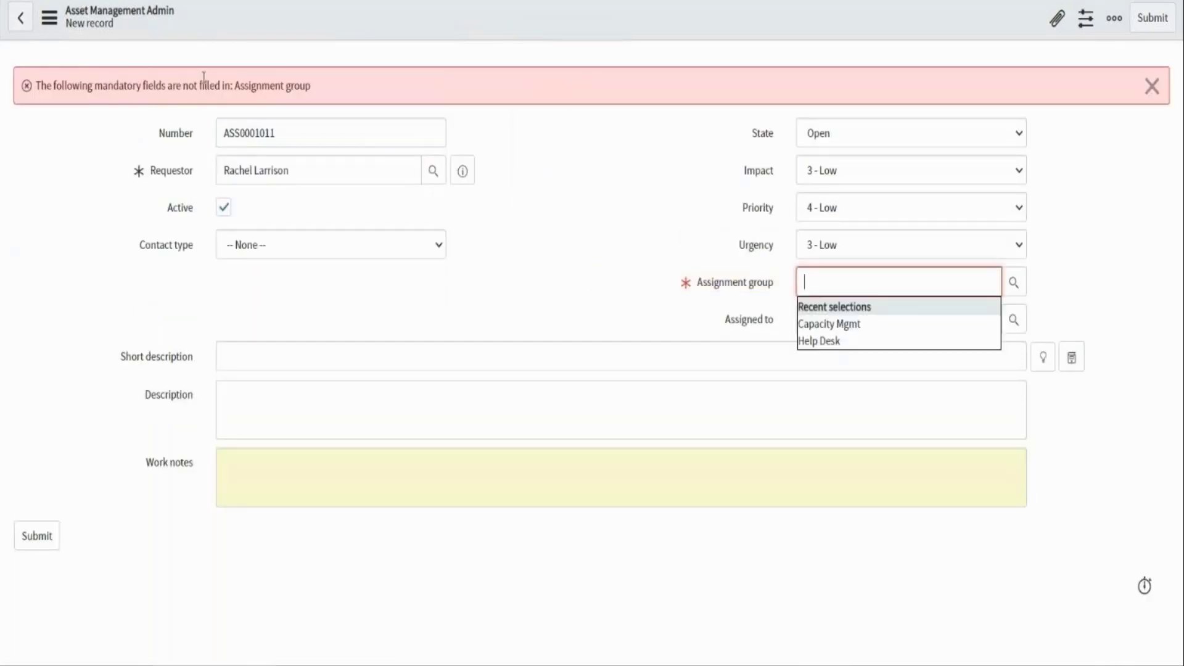
Examine the mandatory field error, the Assignment group field with its suggestions, and the State field on the new record
{"action": "left_click_drag", "start_coordinate": [234, 85], "coordinate": [311, 87]}
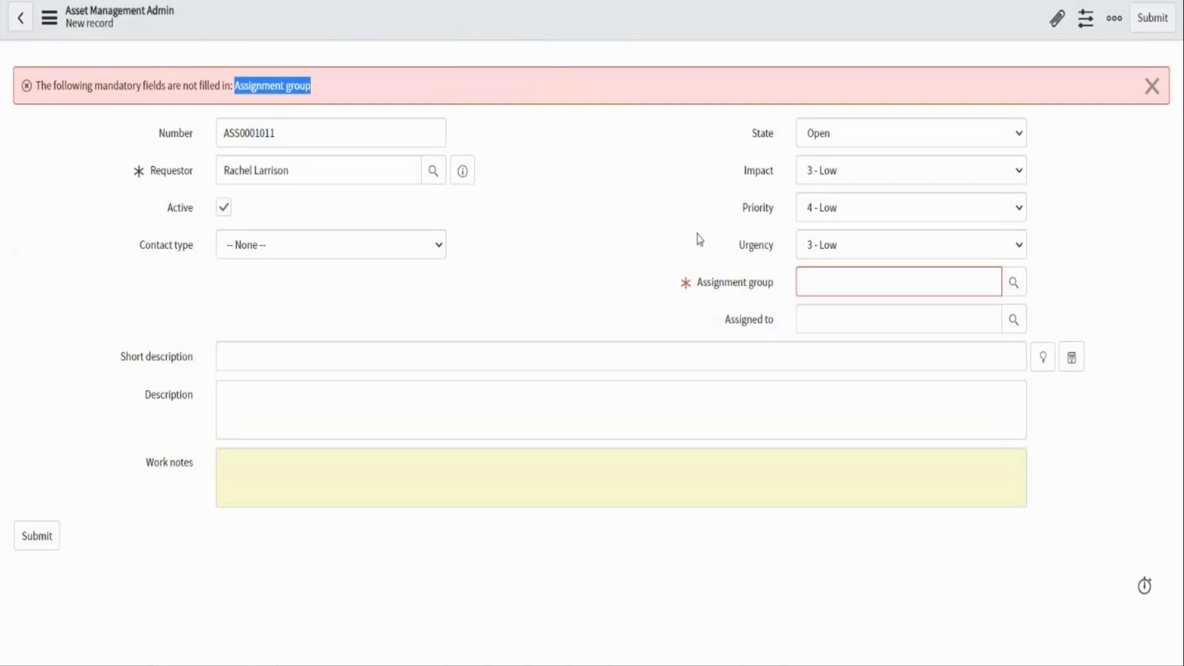
{"action": "left_click", "coordinate": [802, 284]}
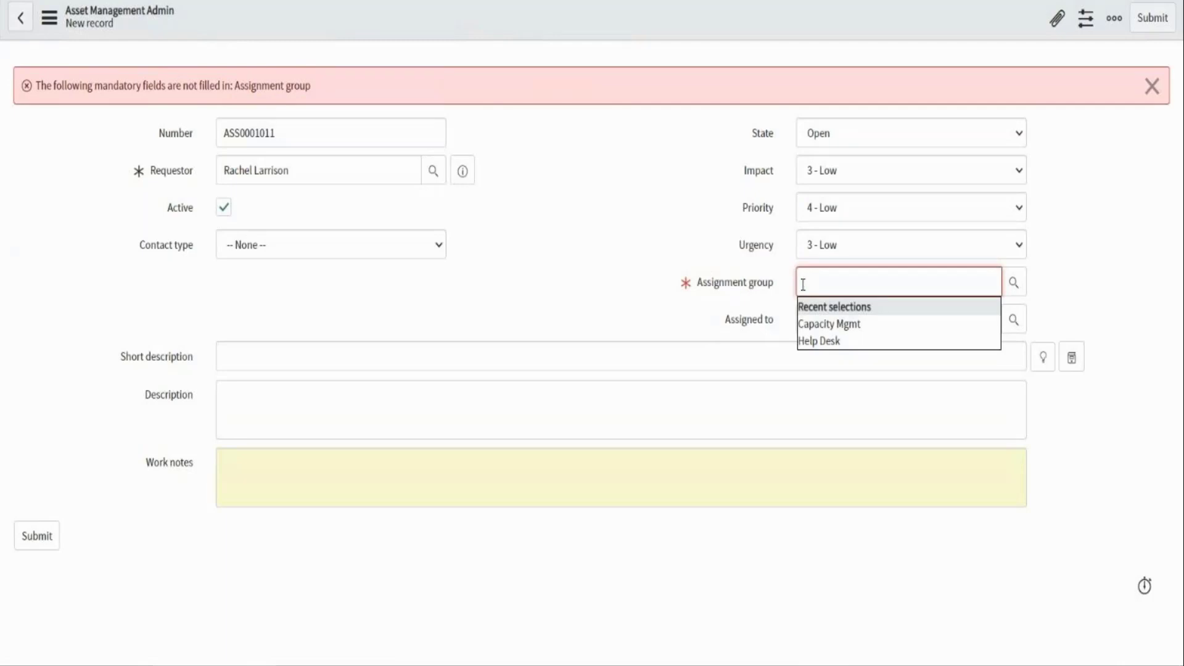
{"action": "left_click", "coordinate": [642, 261]}
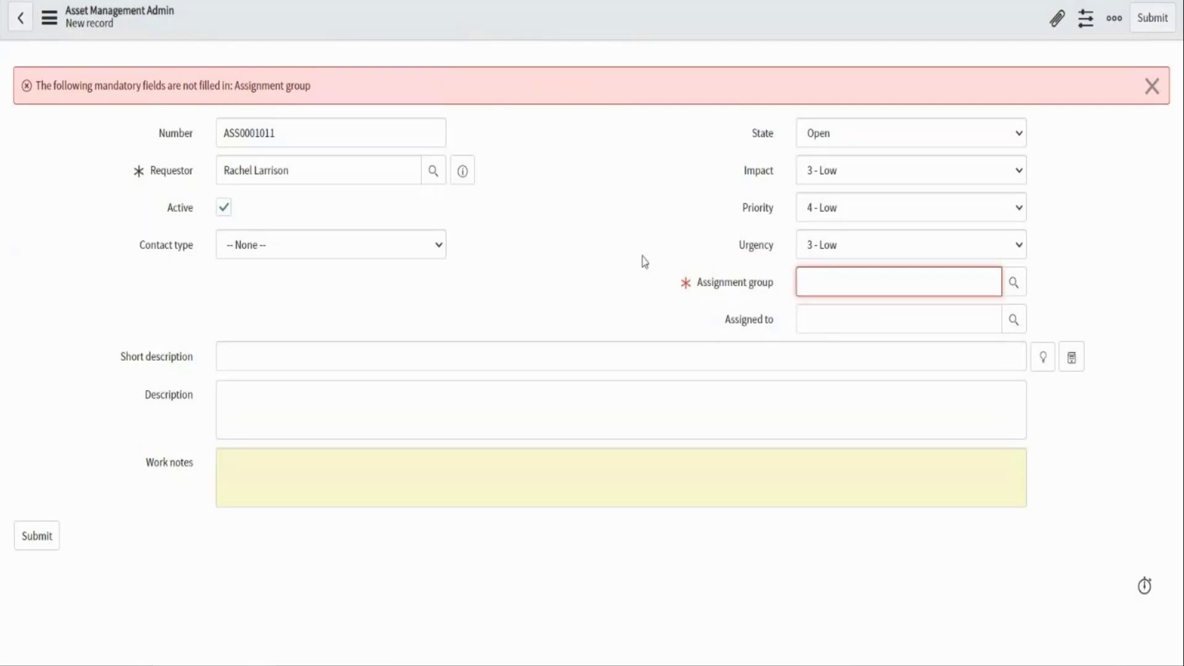
{"action": "double_click", "coordinate": [690, 296]}
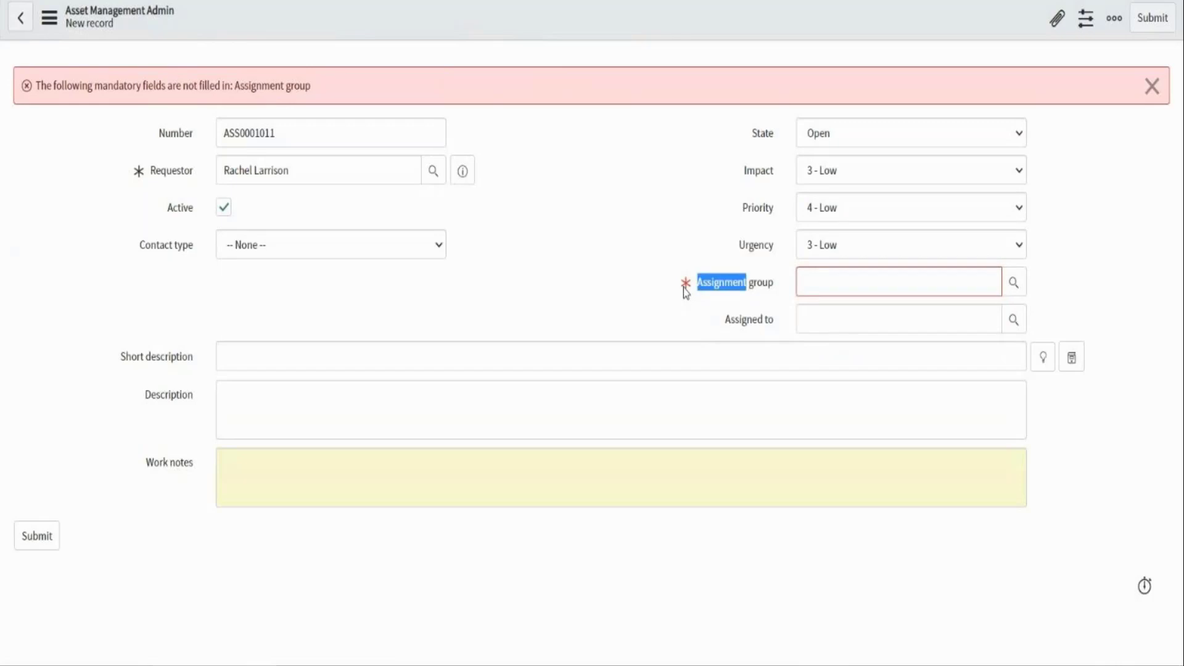
{"action": "triple_click", "coordinate": [684, 287]}
{"action": "left_click", "coordinate": [683, 288]}
{"action": "left_click", "coordinate": [714, 294]}
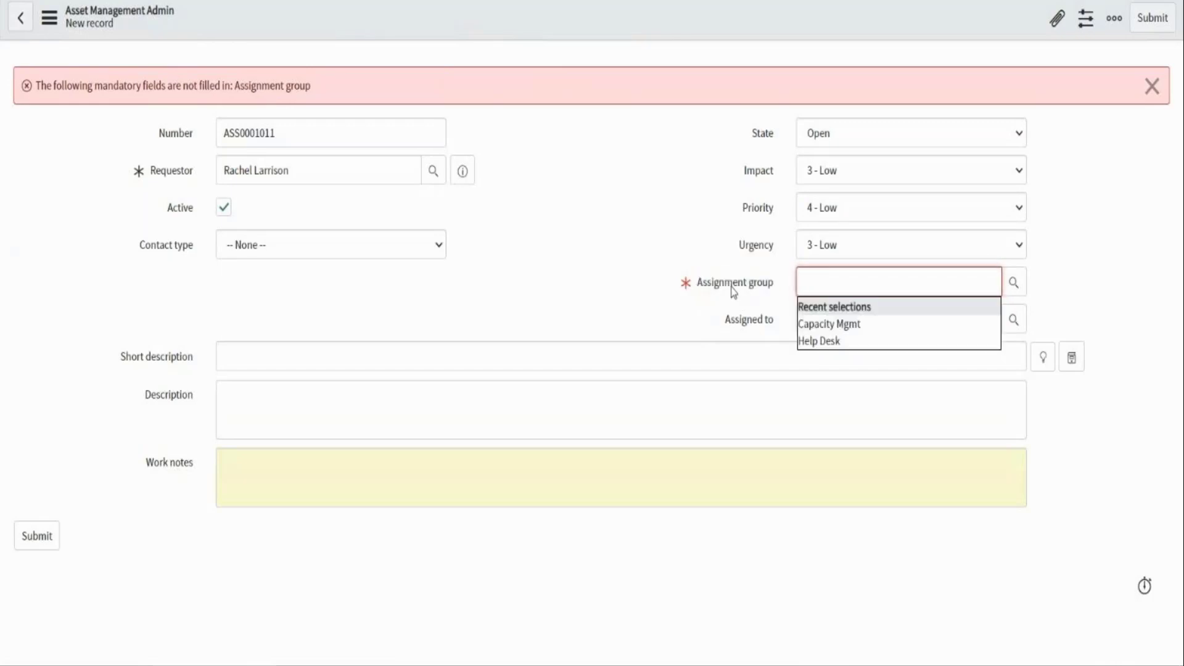
{"action": "left_click", "coordinate": [694, 299]}
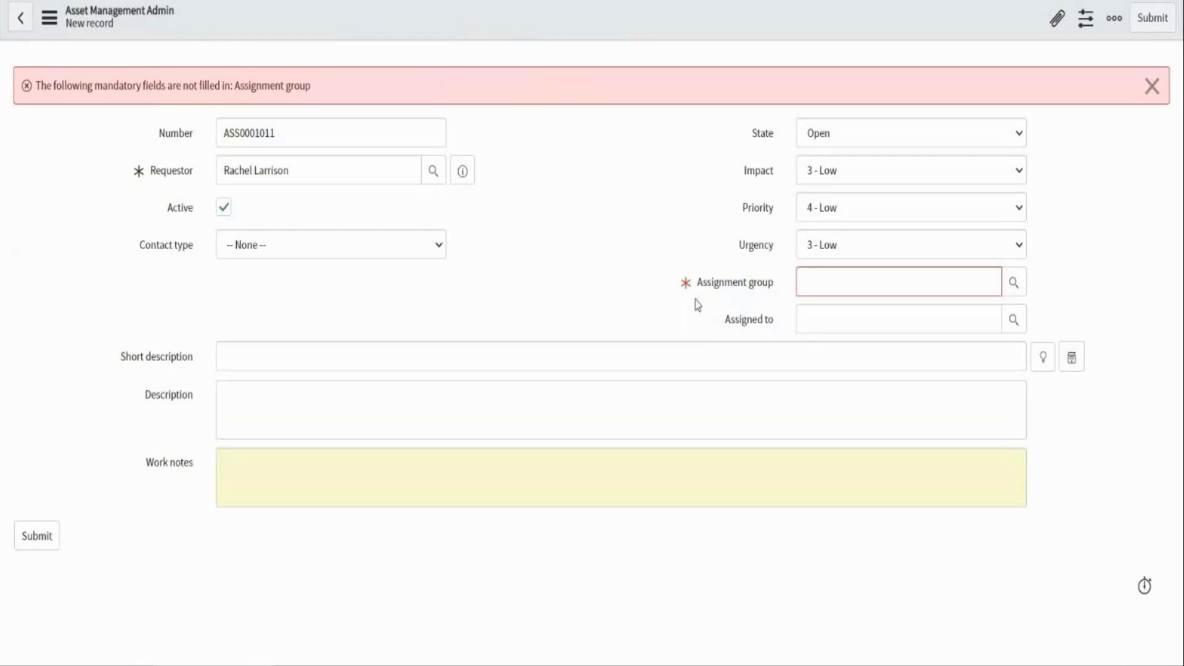
{"action": "left_click", "coordinate": [818, 132]}
{"action": "left_click", "coordinate": [692, 169]}
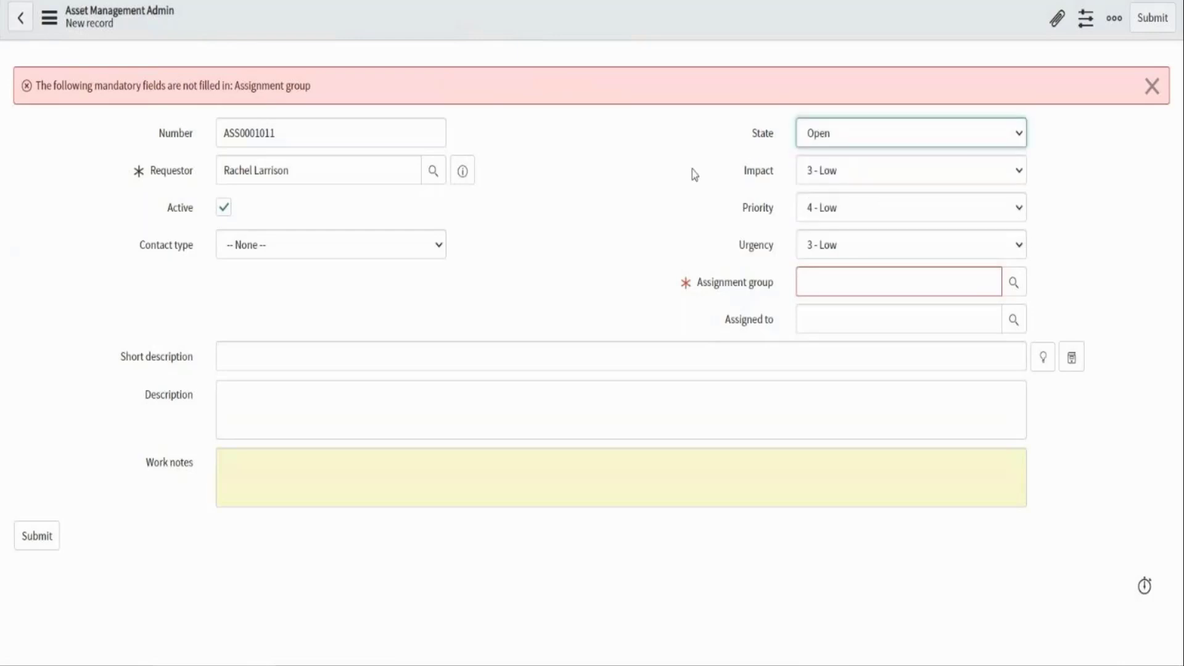
Return to the Assignment group dictionary override, disable Override mandatory, and save it
{"action": "key", "text": "Tab"}
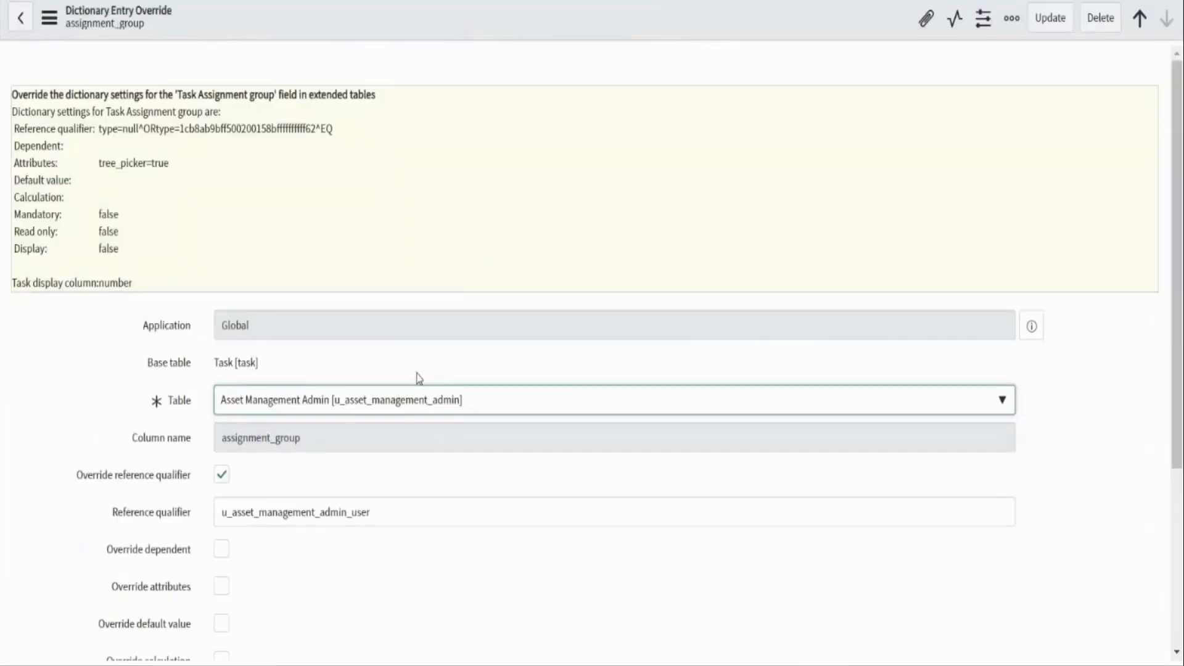
{"action": "scroll", "coordinate": [415, 376], "scroll_direction": "down", "scroll_amount": 3}
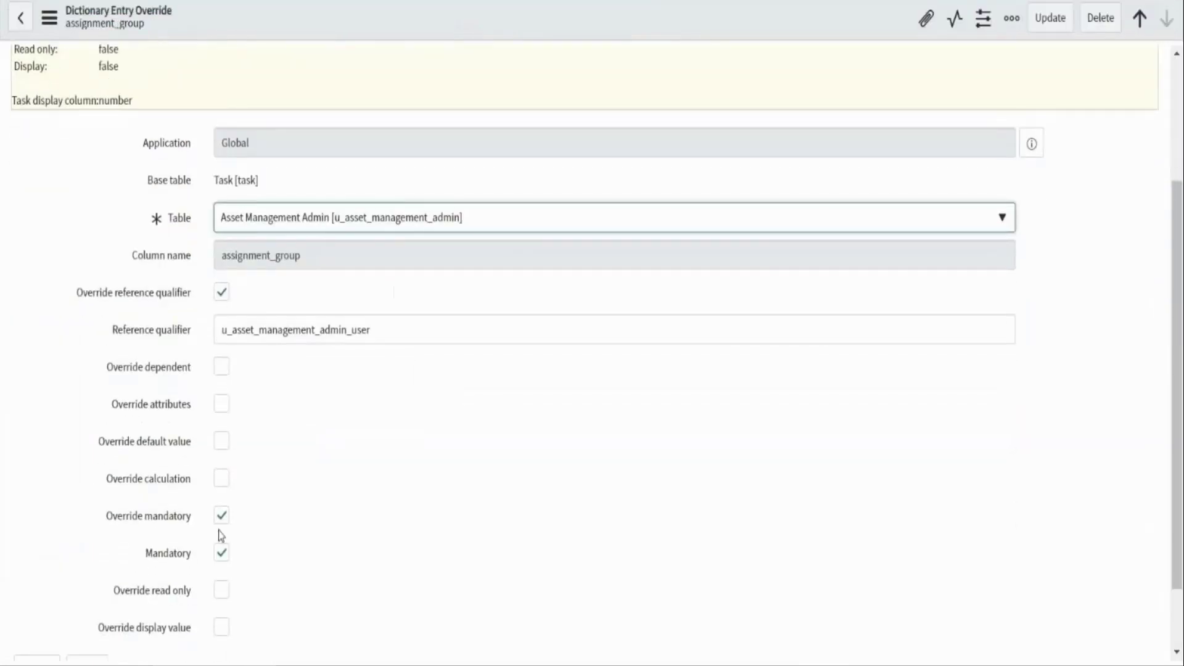
{"action": "left_click", "coordinate": [221, 515]}
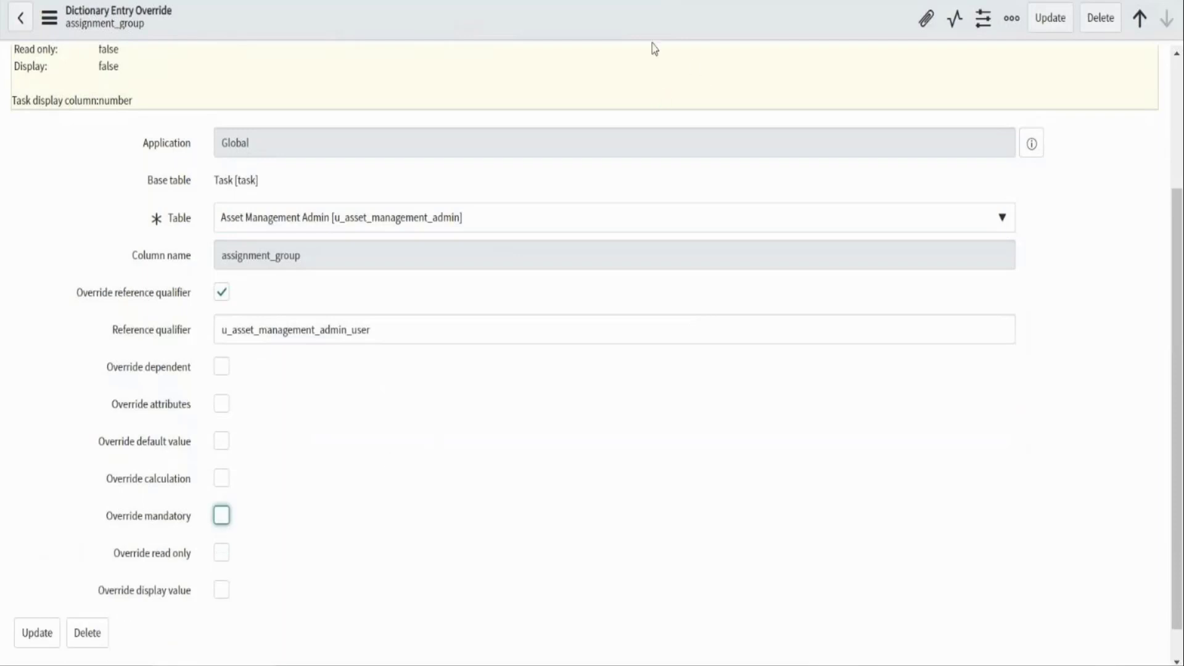
{"action": "right_click", "coordinate": [615, 13]}
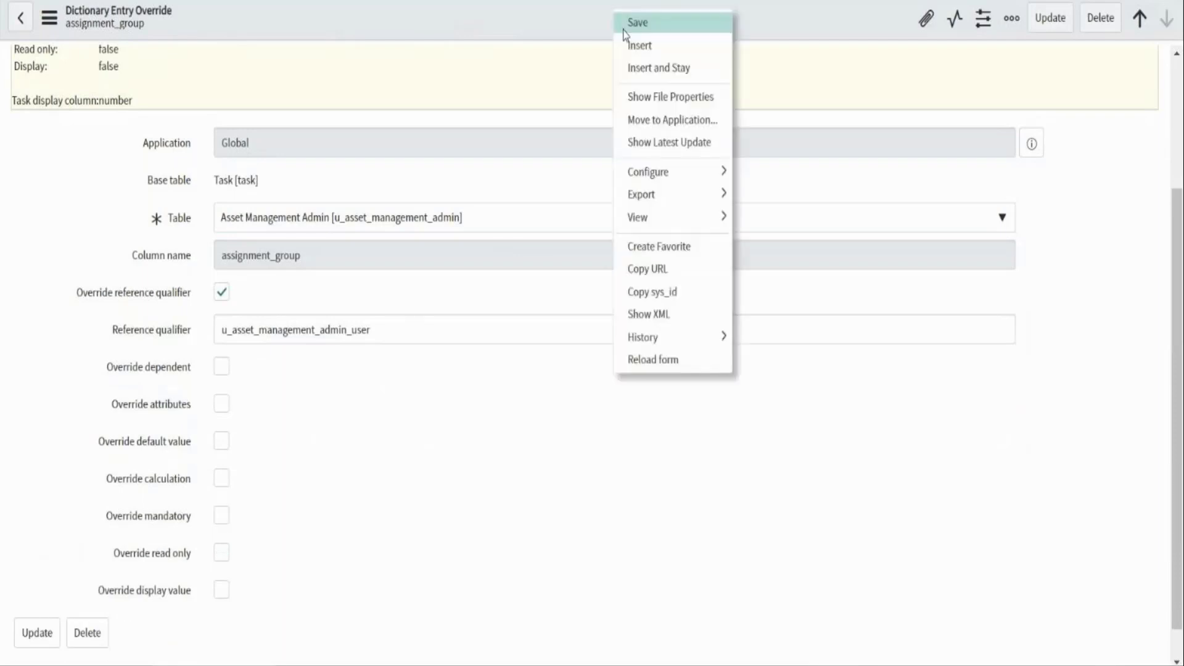
{"action": "left_click", "coordinate": [638, 22]}
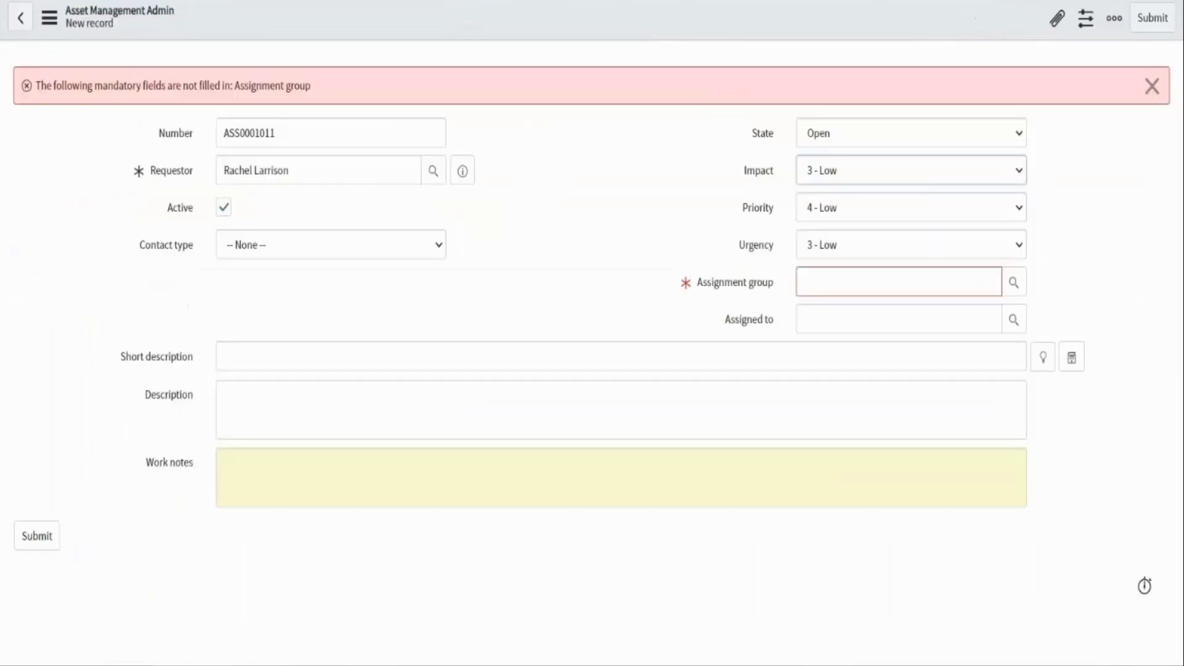
Return to the new Asset Management Admin record and reload its form, discarding the unsaved entries, to check the Assignment group field
{"action": "key", "text": "Tab"}
{"action": "key", "text": "Tab"}
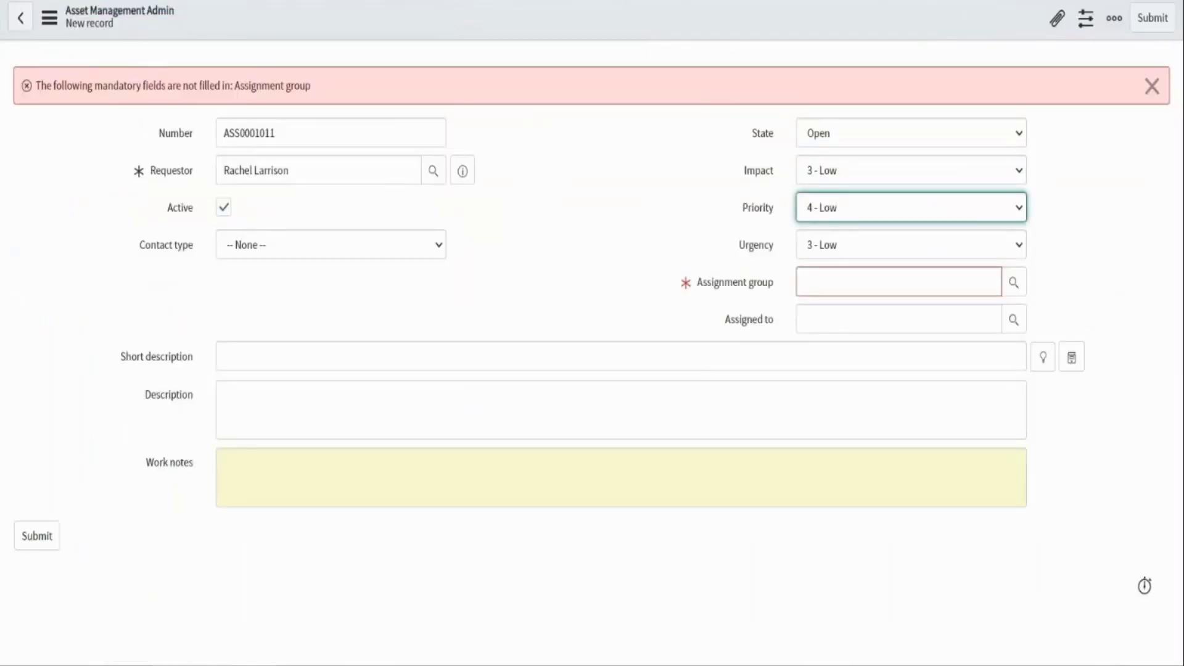
{"action": "key", "text": "F5"}
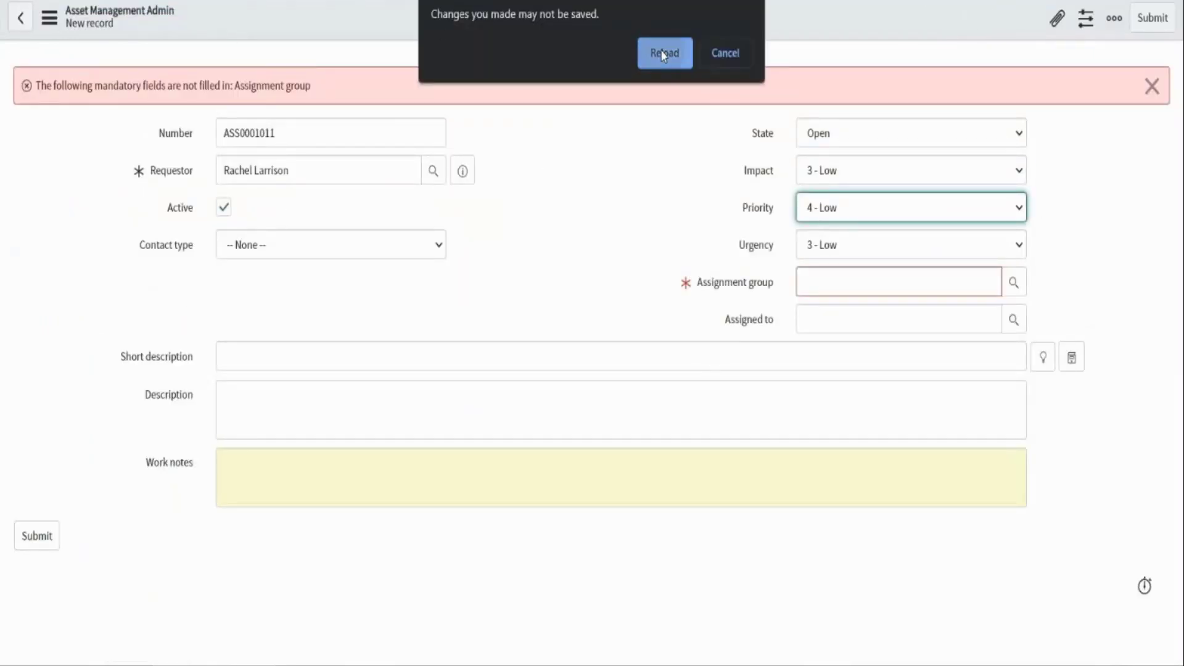
{"action": "left_click", "coordinate": [661, 51]}
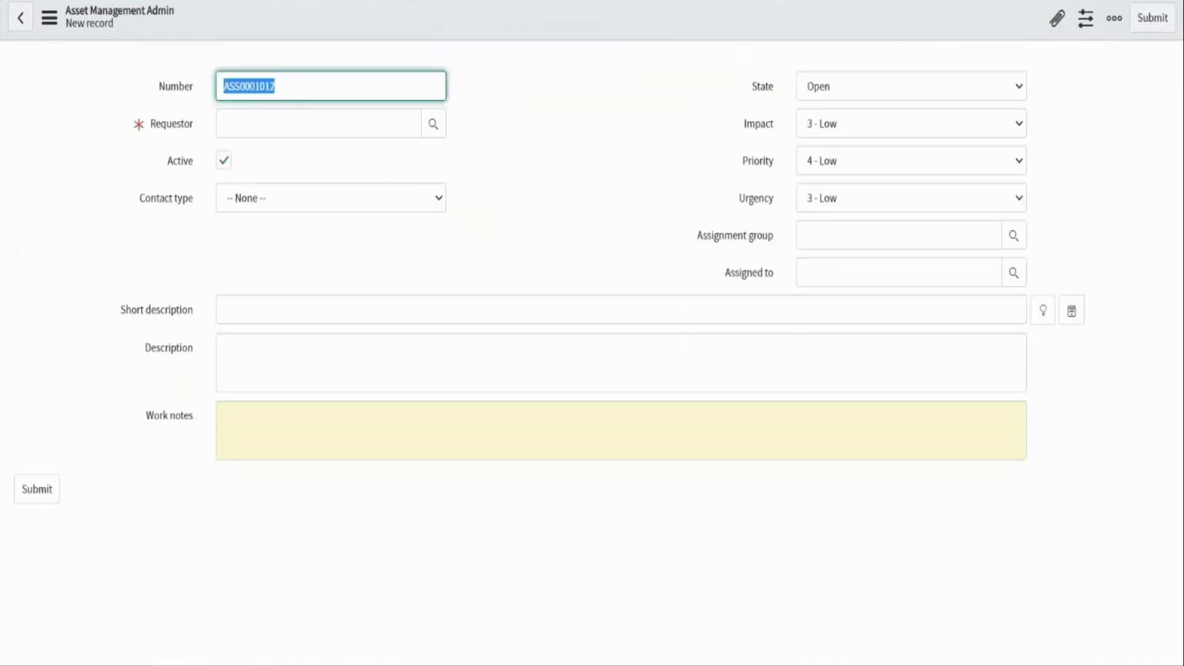
Duplicate the record form's browser tab, go to the table's UI policies, and start a new UI policy
{"action": "right_click", "coordinate": [877, 2]}
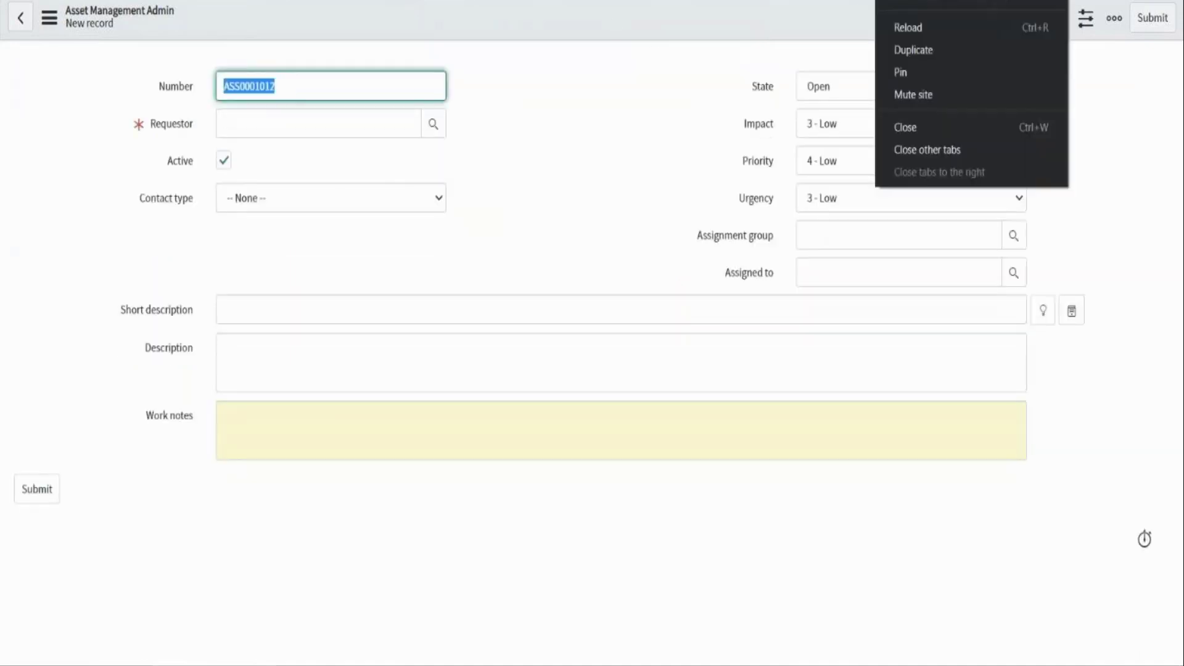
{"action": "left_click", "coordinate": [917, 49]}
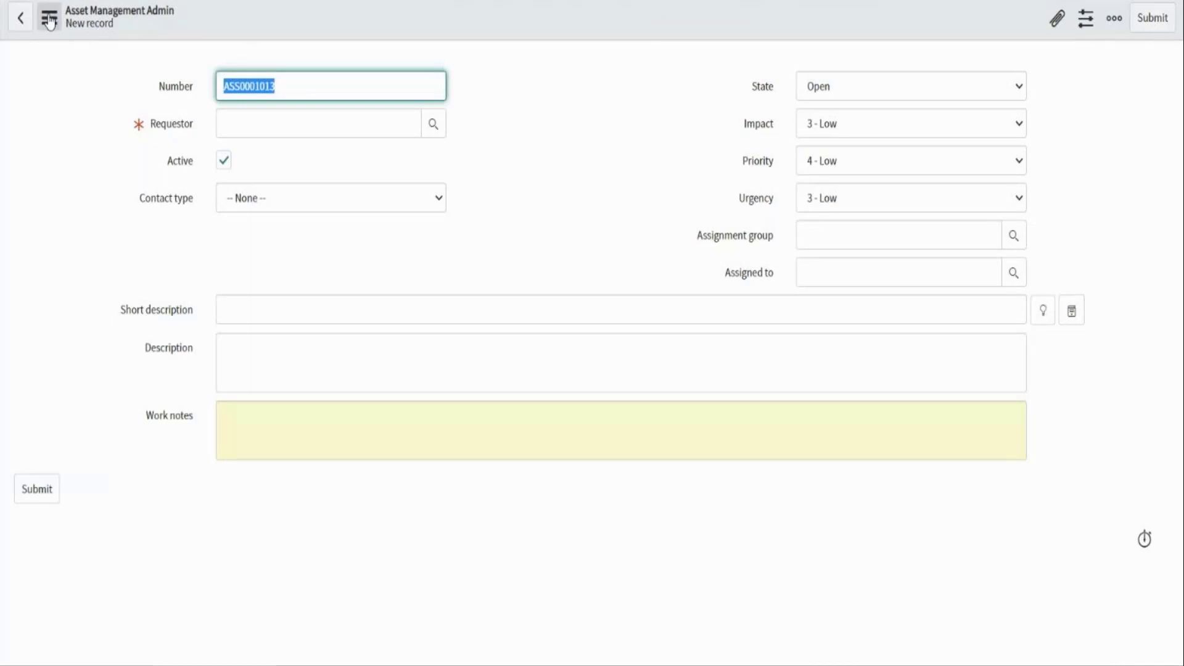
{"action": "left_click", "coordinate": [49, 20]}
{"action": "mouse_move", "coordinate": [88, 58]}
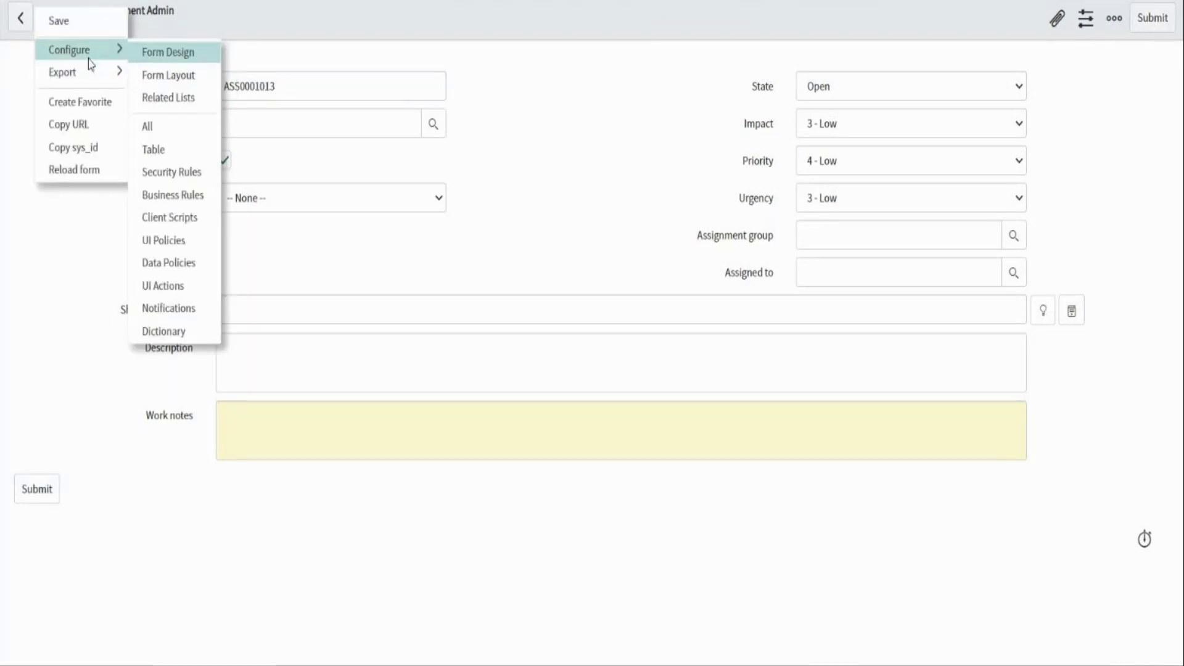
{"action": "left_click", "coordinate": [164, 240]}
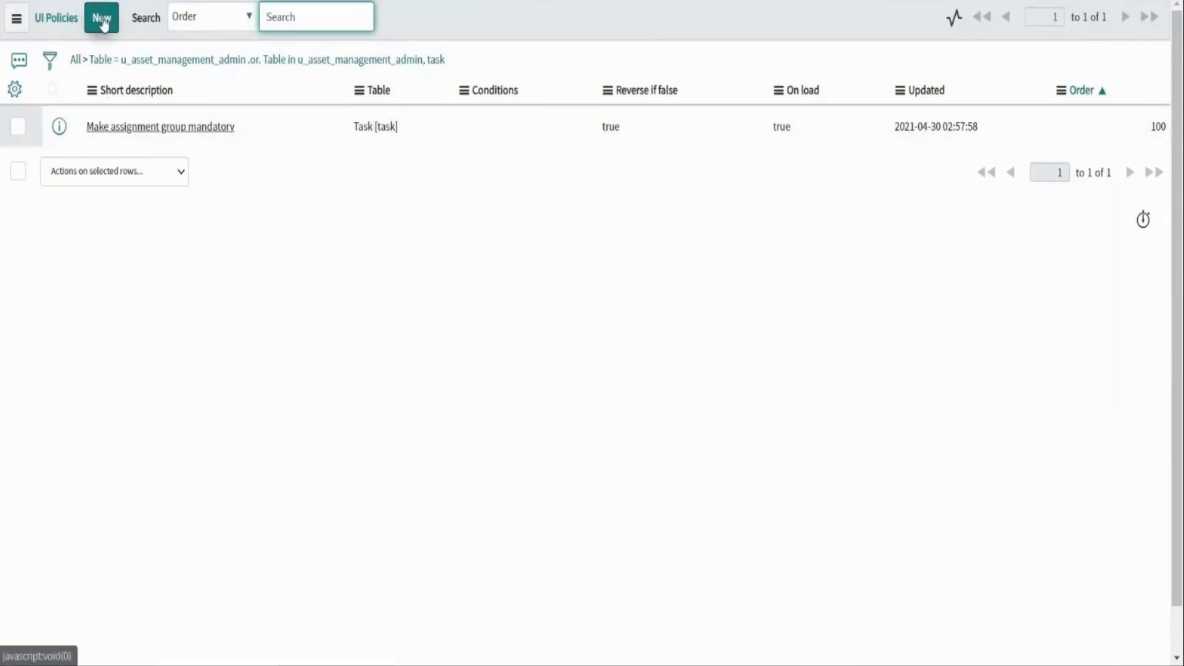
{"action": "left_click", "coordinate": [103, 19]}
Review the conditions and UI policy actions of the existing Task policy "Make assignment group mandatory"
{"action": "left_click", "coordinate": [159, 127]}
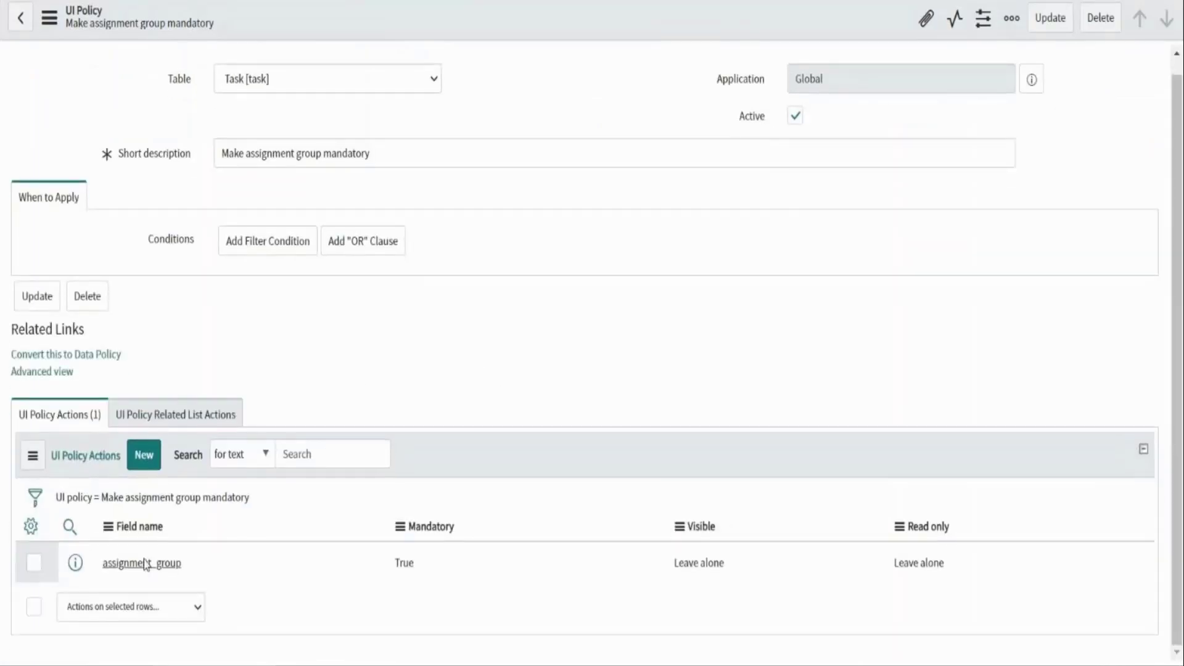
{"action": "scroll", "coordinate": [368, 471], "scroll_direction": "down", "scroll_amount": 1}
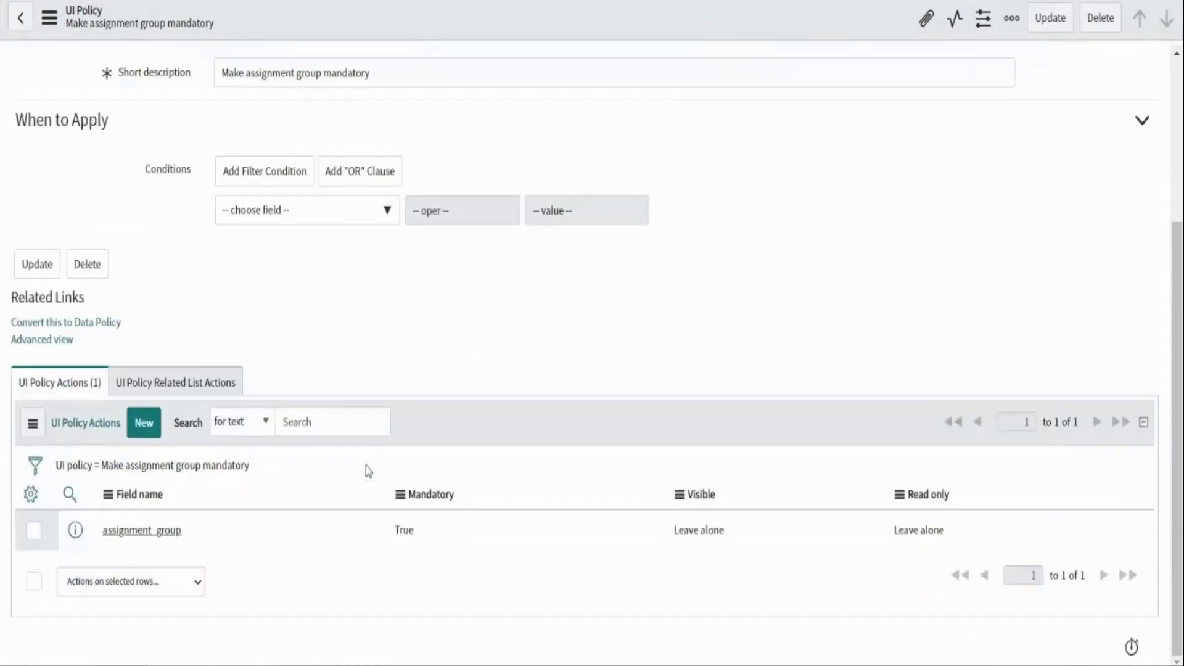
{"action": "scroll", "coordinate": [428, 493], "scroll_direction": "up", "scroll_amount": 4}
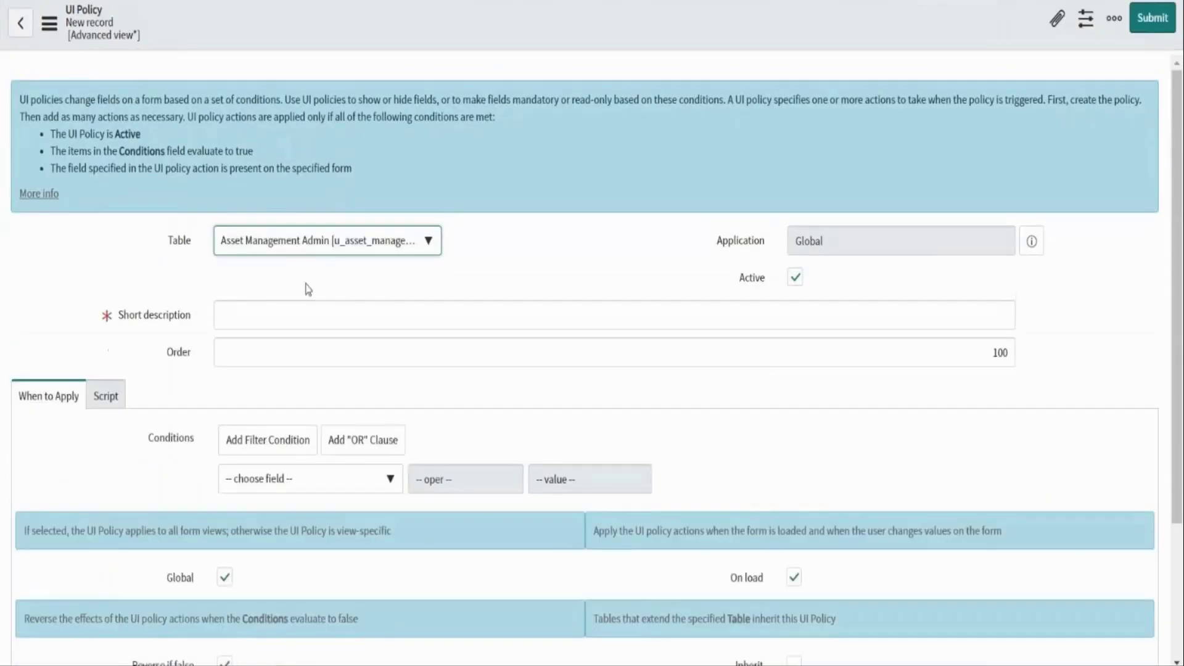
Enter "Make Assignment Group Mandatory" as the new UI policy's short description
{"action": "left_click", "coordinate": [267, 324]}
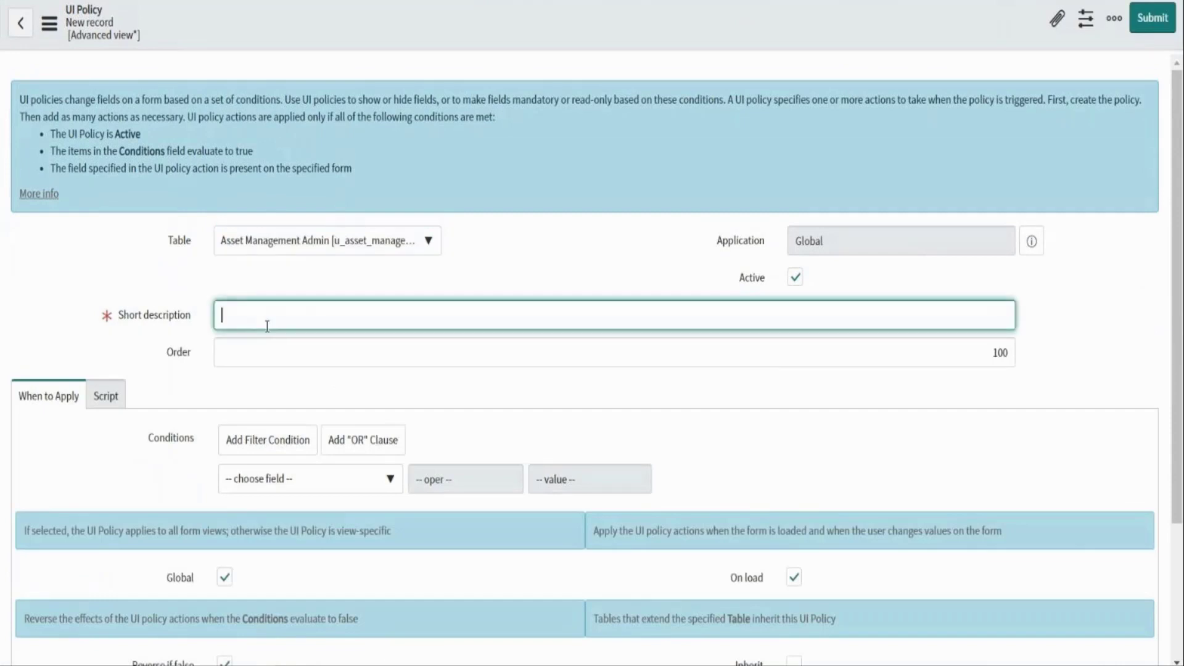
{"action": "type", "text": "Make Assignment Group Man"}
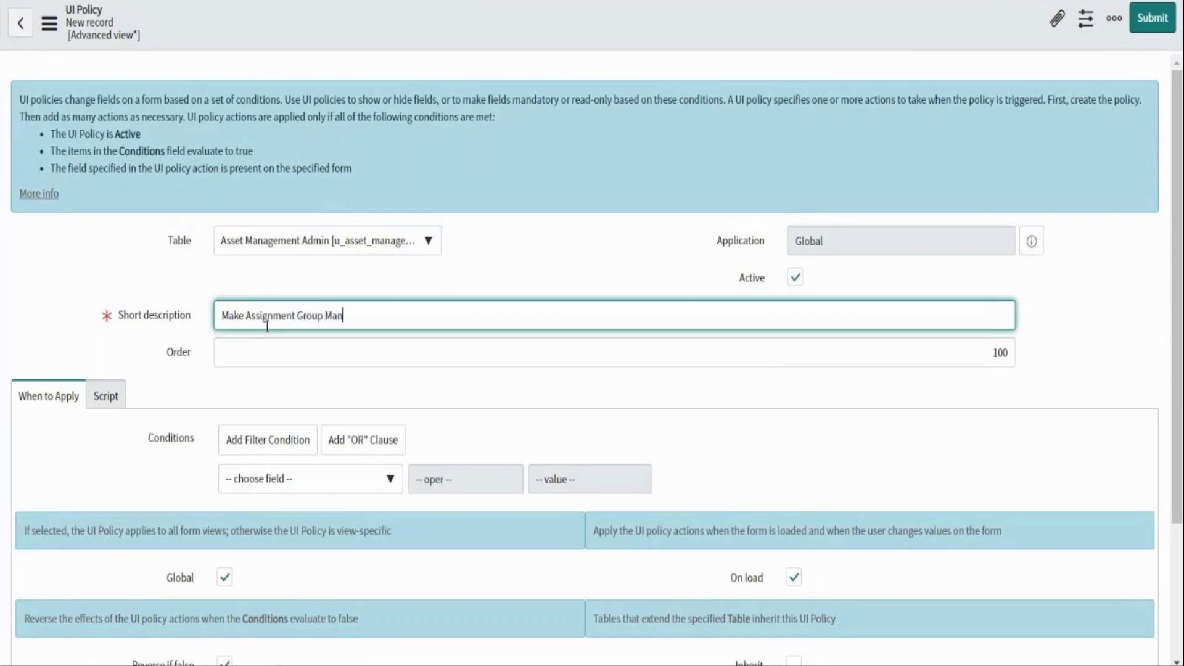
{"action": "type", "text": "datoy"}
{"action": "key", "text": "BackSpace"}
{"action": "key", "text": "BackSpace"}
{"action": "type", "text": "o"}
{"action": "key", "text": "BackSpace"}
{"action": "type", "text": "ory"}
Set the UI policy's condition to State is not Open and save the policy
{"action": "left_click", "coordinate": [243, 481]}
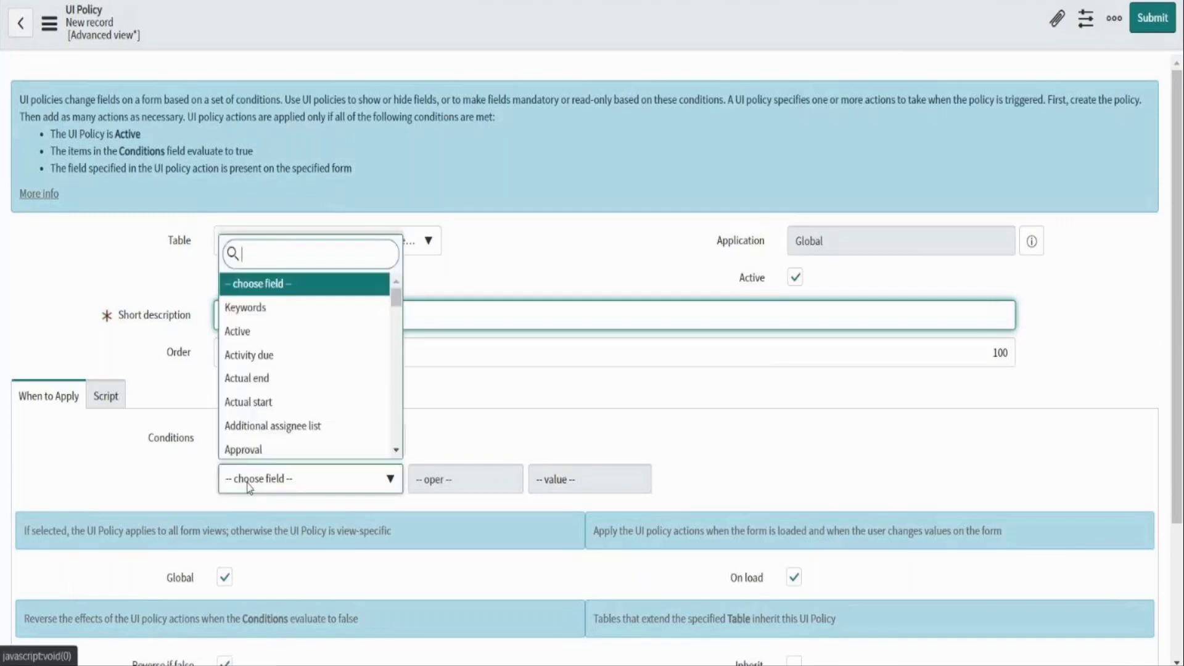
{"action": "type", "text": "state"}
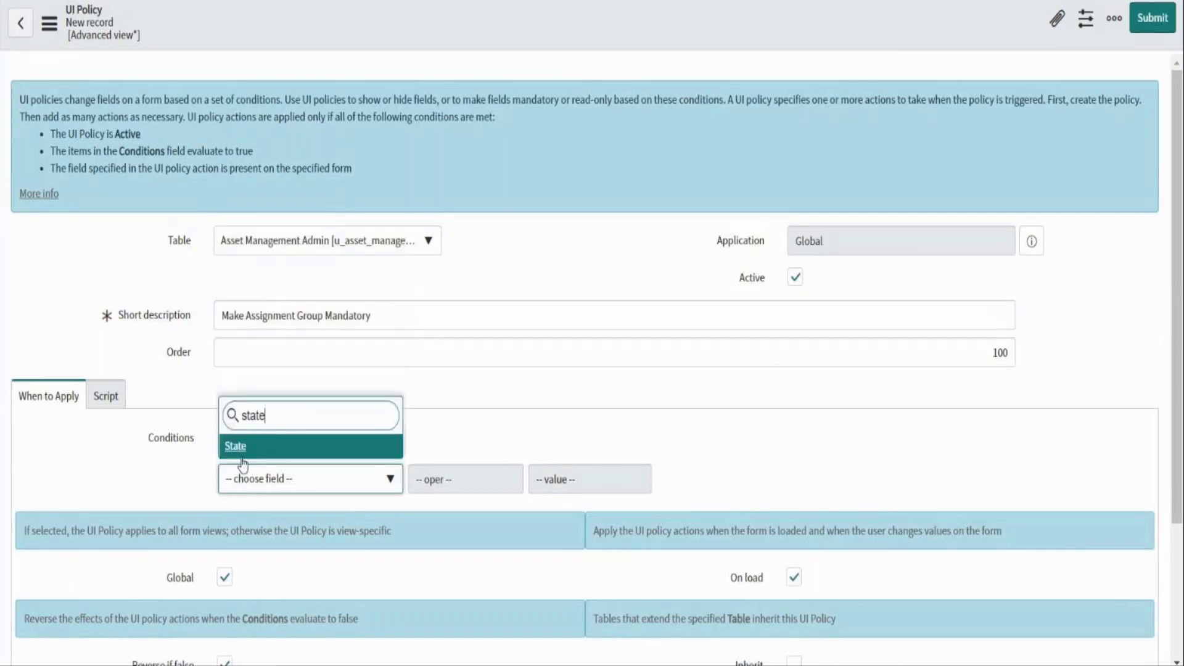
{"action": "left_click", "coordinate": [243, 459]}
{"action": "left_click", "coordinate": [439, 484]}
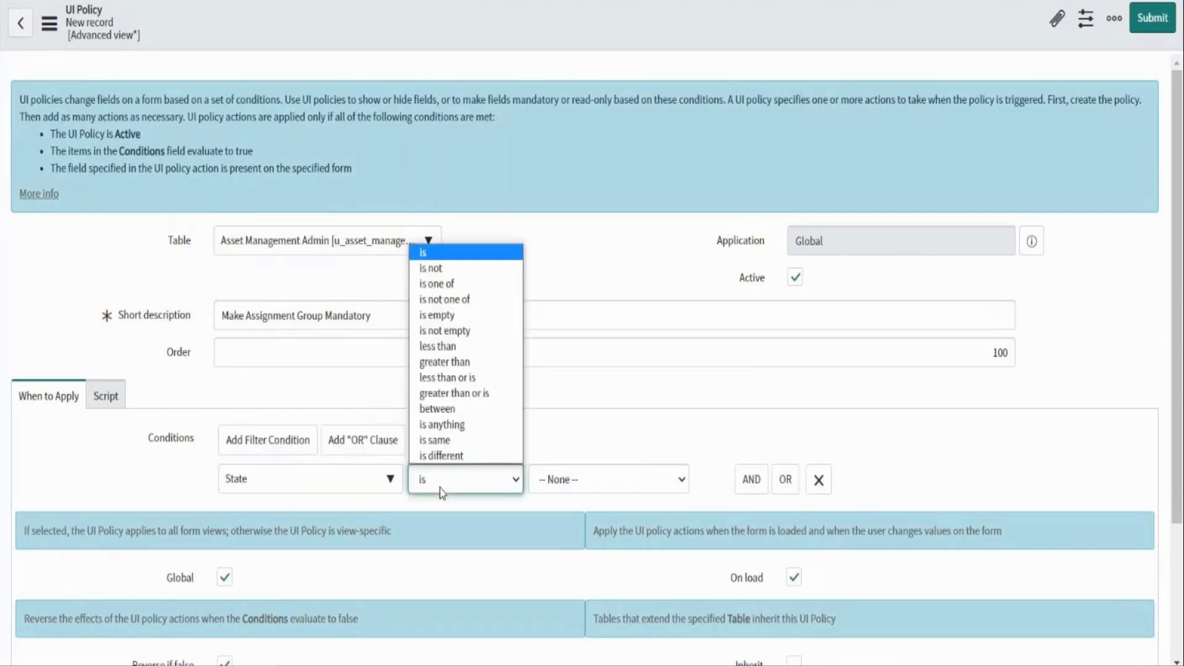
{"action": "left_click", "coordinate": [436, 268]}
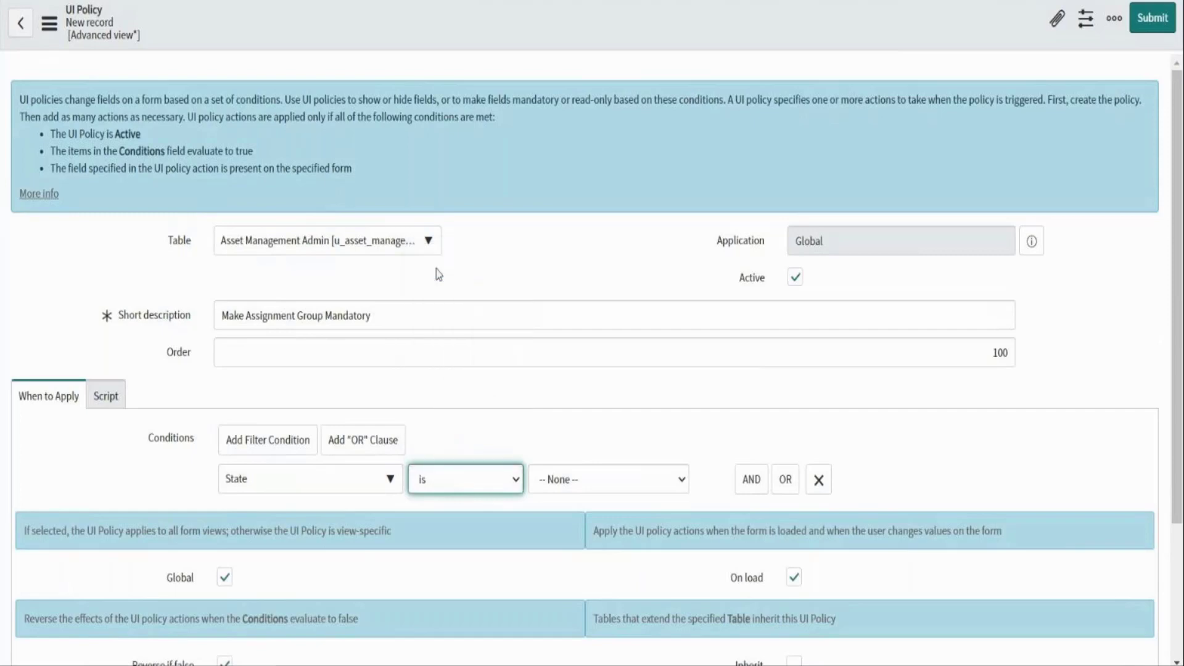
{"action": "left_click", "coordinate": [578, 476]}
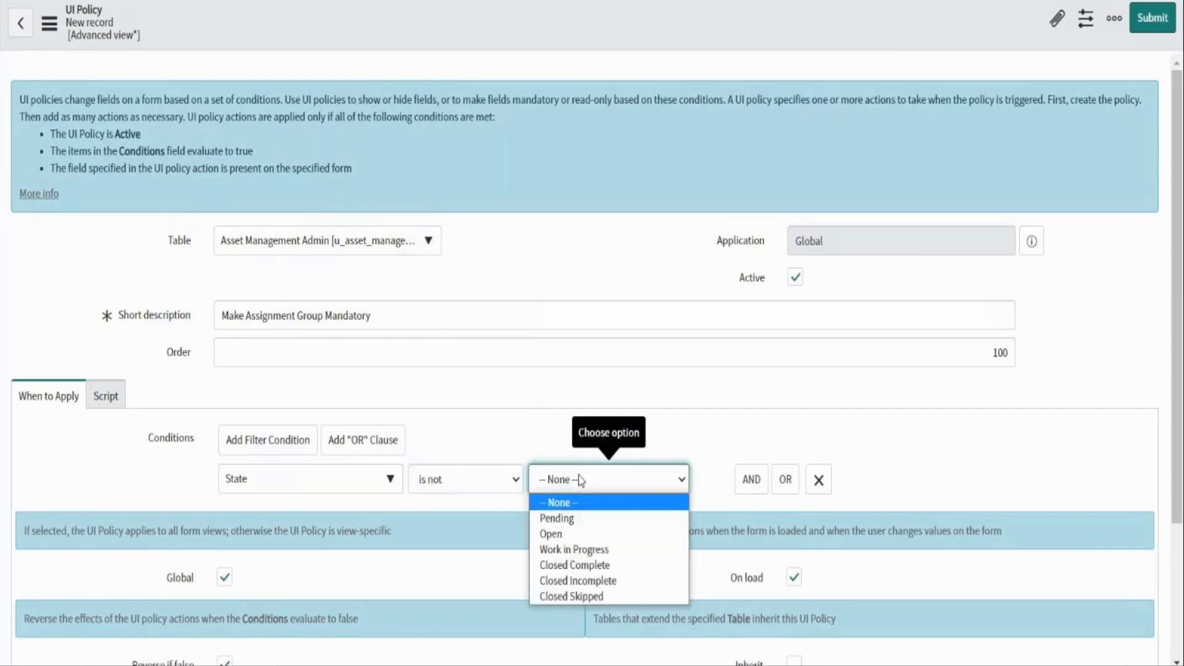
{"action": "left_click", "coordinate": [573, 534]}
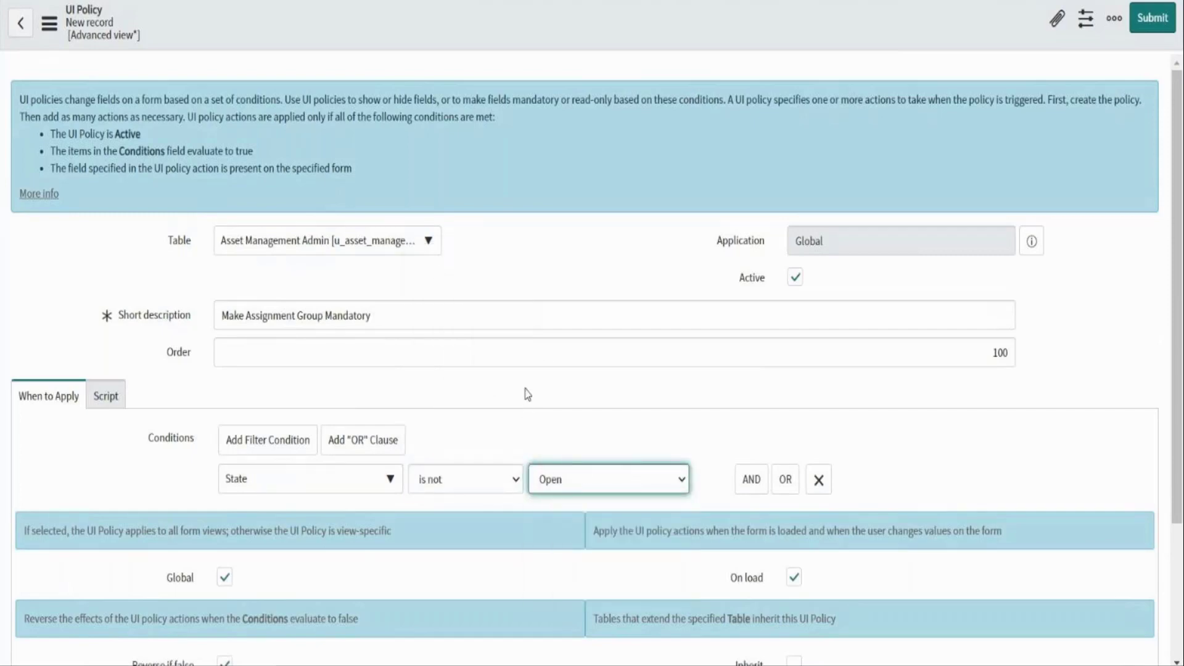
{"action": "scroll", "coordinate": [527, 395], "scroll_direction": "down", "scroll_amount": 2}
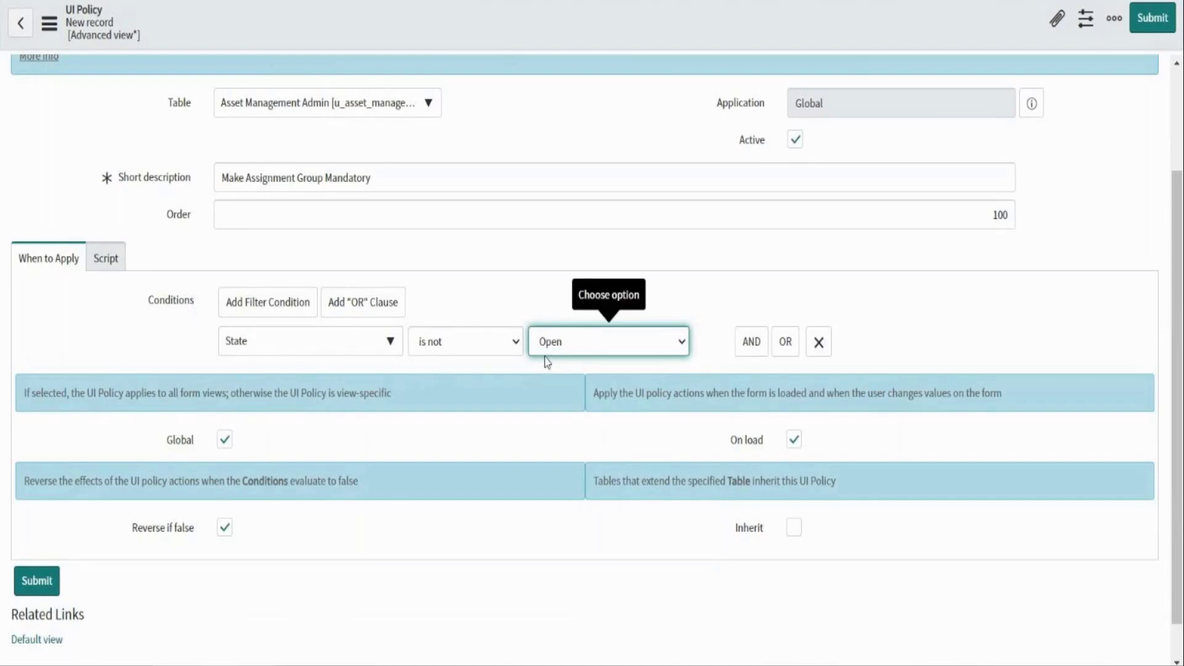
{"action": "right_click", "coordinate": [483, 26]}
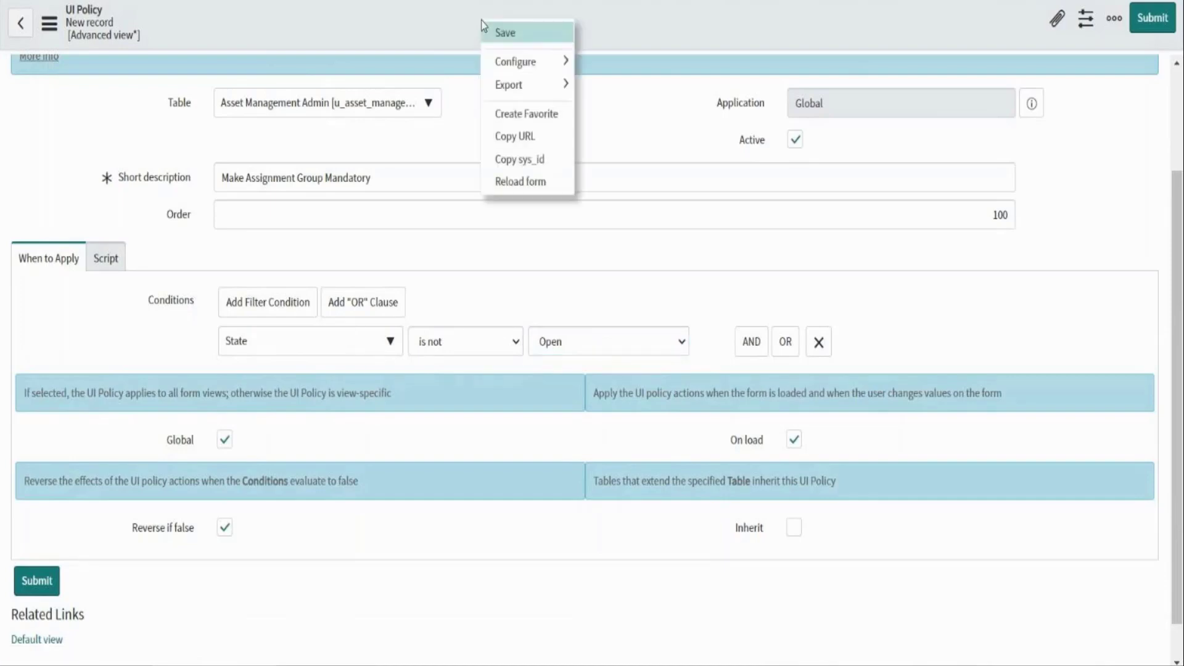
{"action": "left_click", "coordinate": [487, 33]}
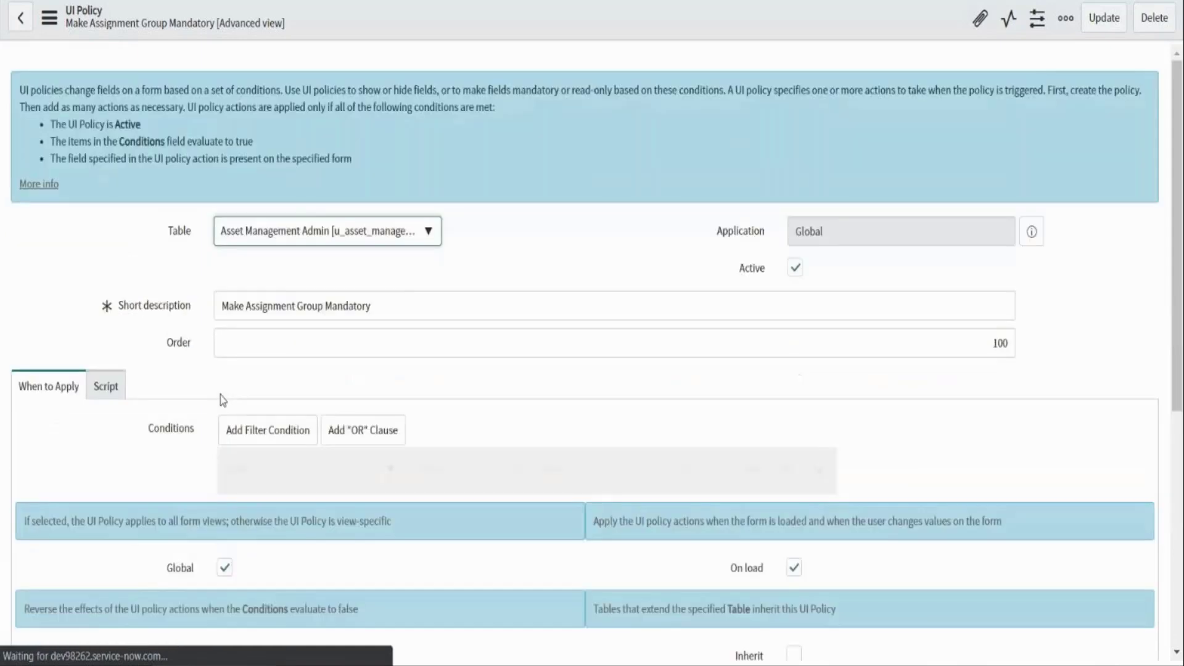
Duplicate the saved UI policy's browser tab and start a new UI policy action there
{"action": "scroll", "coordinate": [346, 479], "scroll_direction": "down", "scroll_amount": 1}
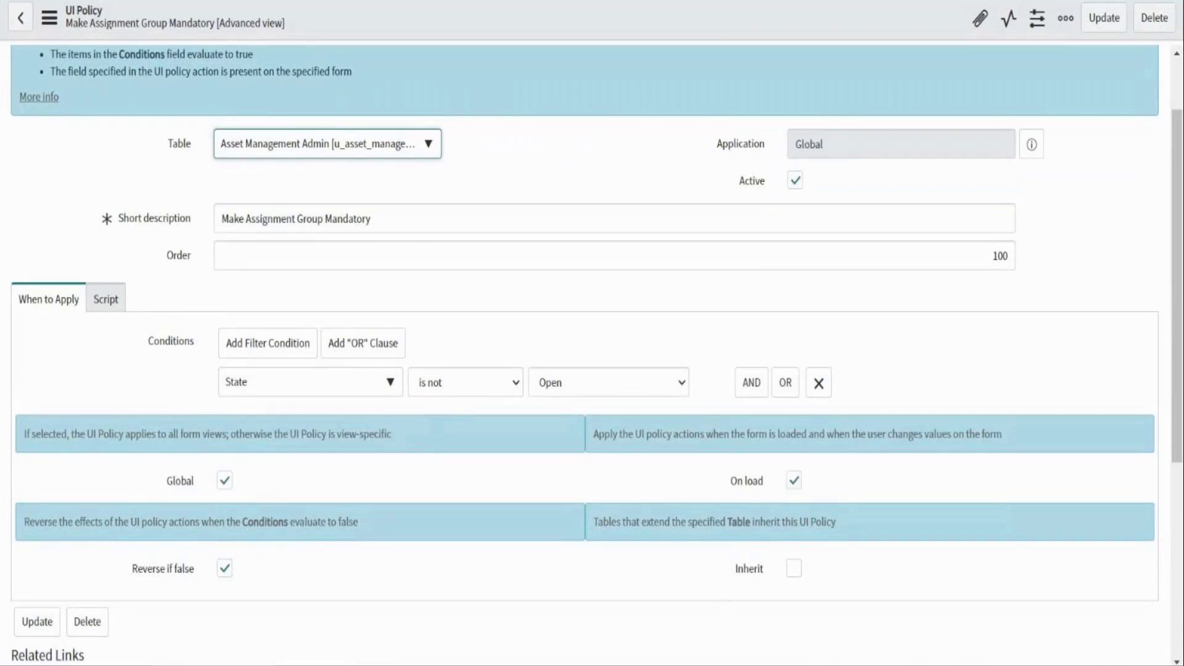
{"action": "scroll", "coordinate": [464, 567], "scroll_direction": "down", "scroll_amount": 1}
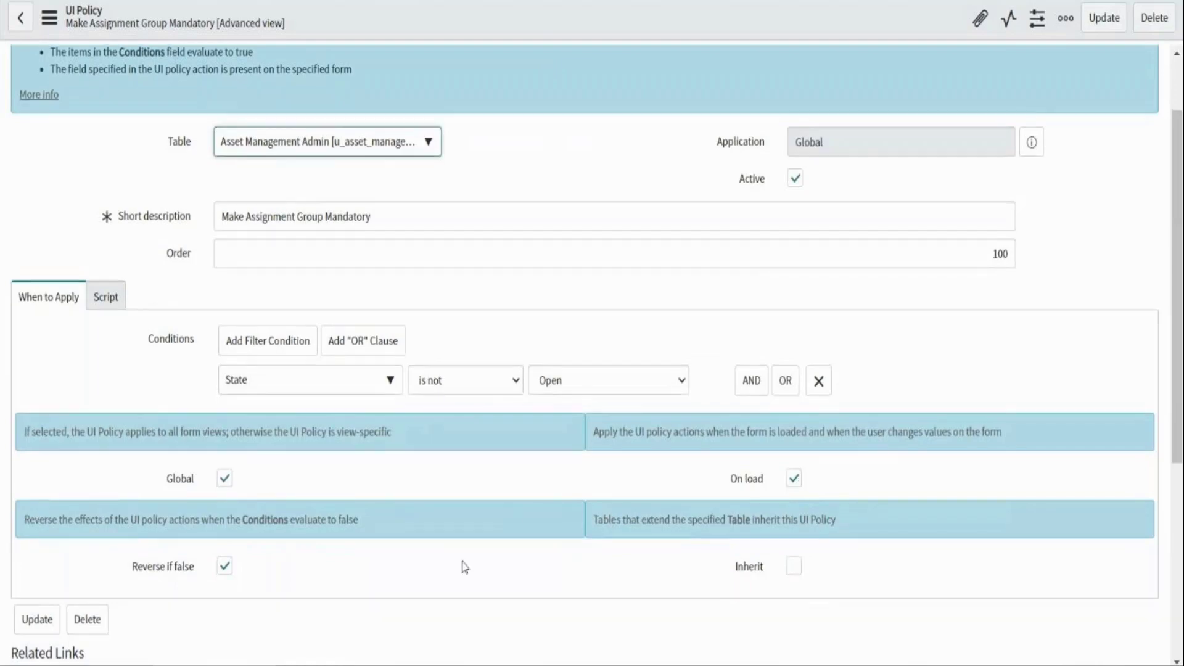
{"action": "scroll", "coordinate": [465, 567], "scroll_direction": "down", "scroll_amount": 5}
{"action": "right_click", "coordinate": [815, 2]}
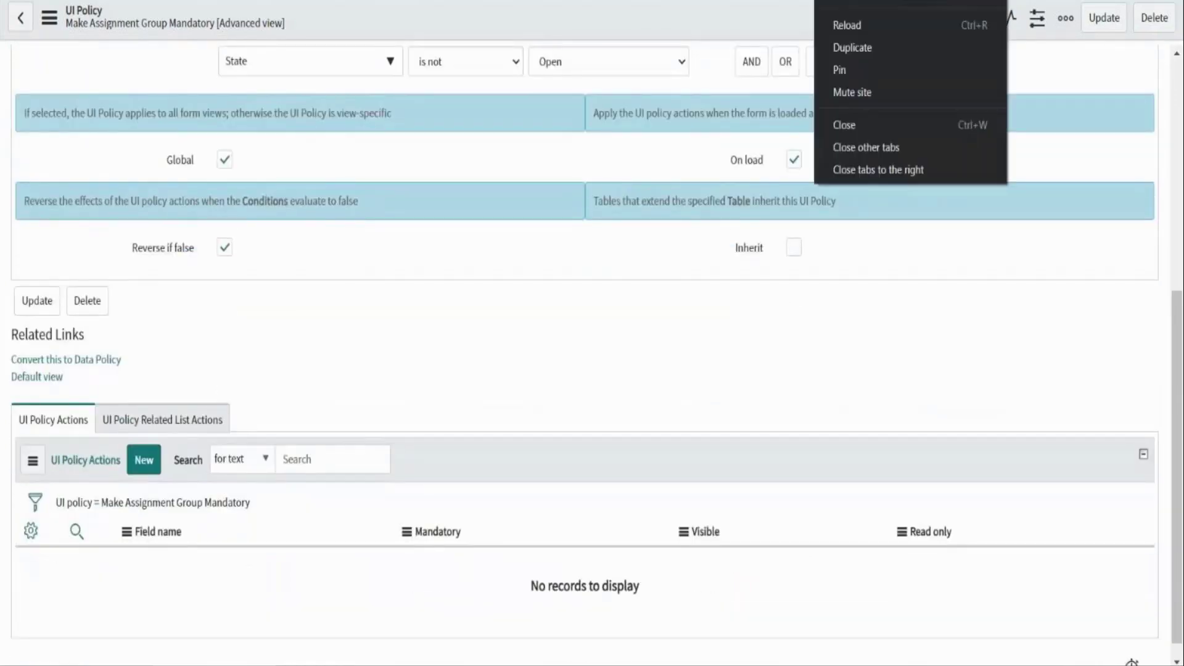
{"action": "left_click", "coordinate": [864, 48]}
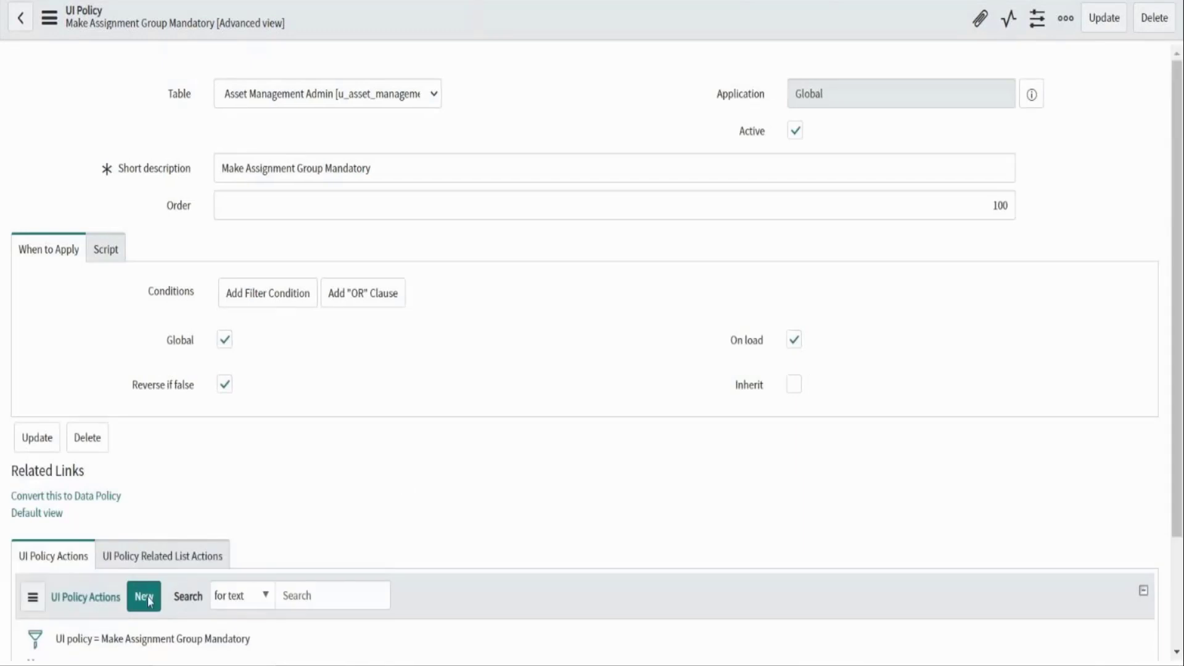
{"action": "left_click", "coordinate": [150, 601]}
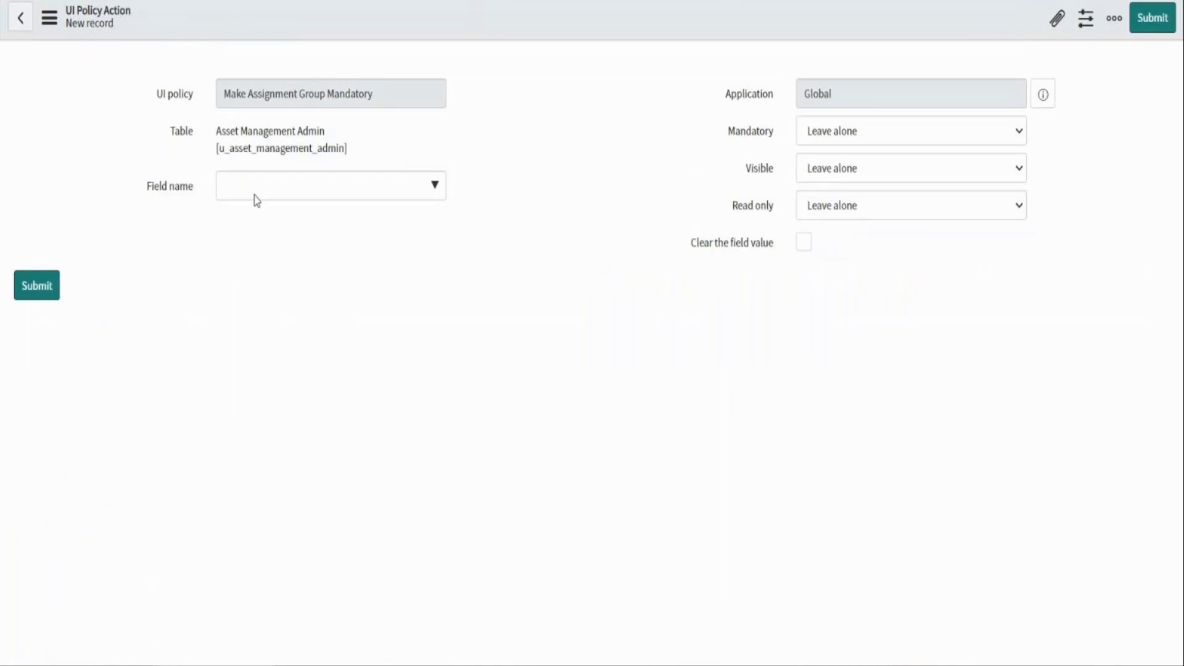
Set the UI policy action's field name to Assignment group and Mandatory to True, and save the action
{"action": "left_click", "coordinate": [245, 239]}
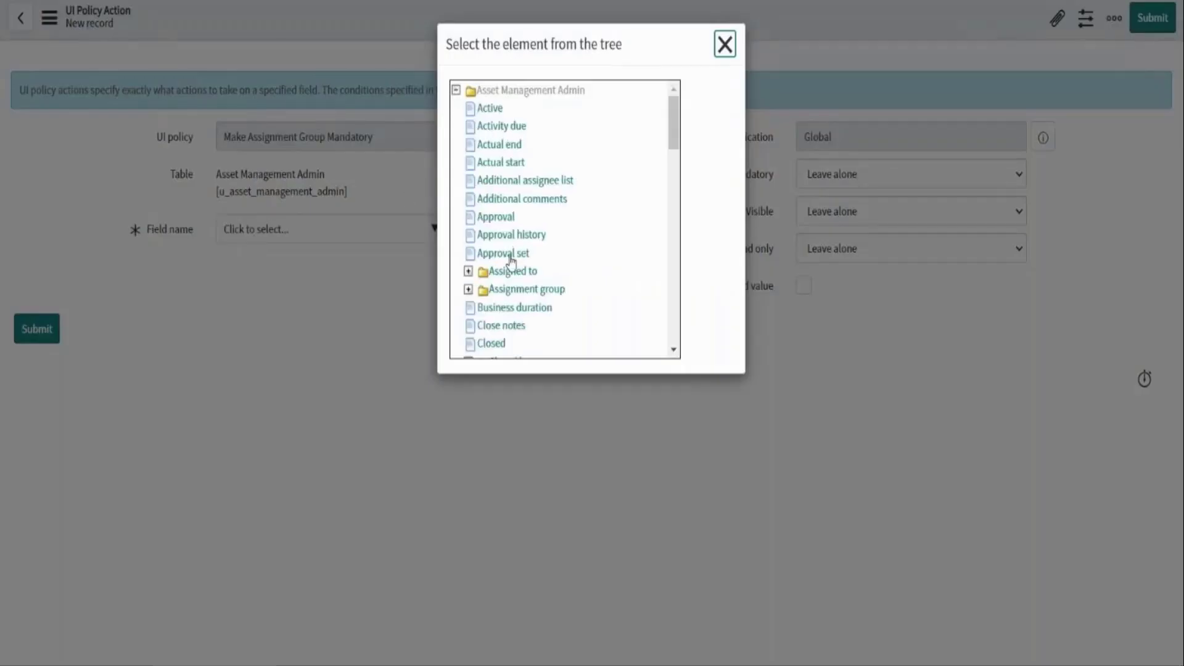
{"action": "left_click", "coordinate": [512, 290]}
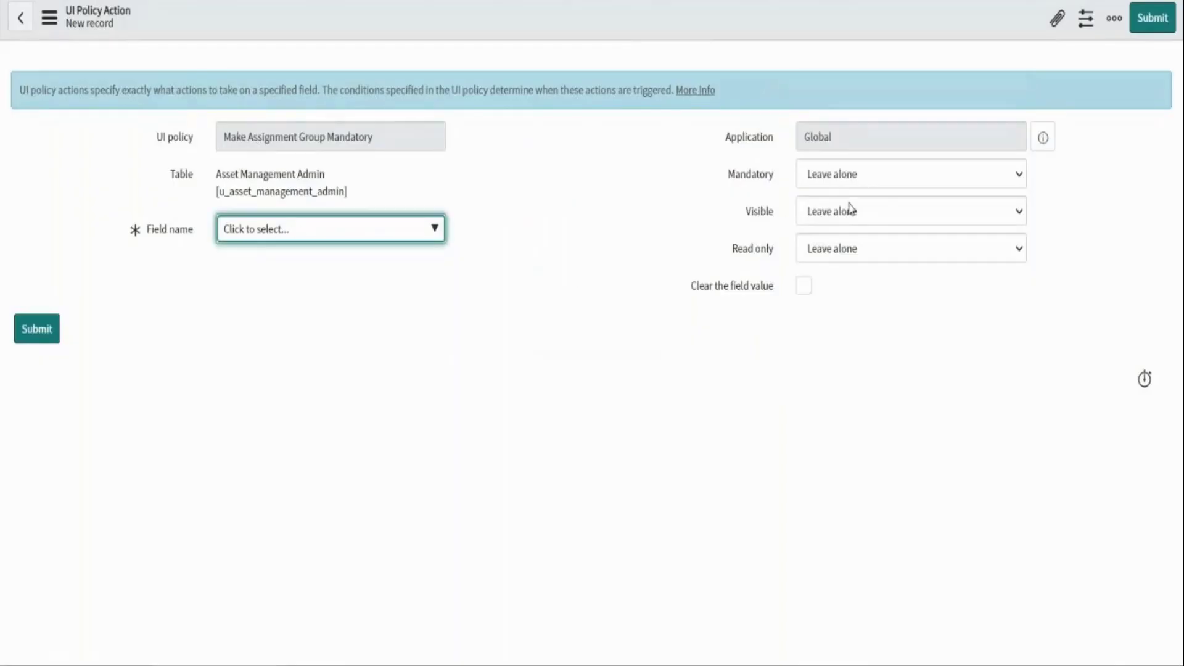
{"action": "left_click", "coordinate": [840, 182]}
{"action": "left_click", "coordinate": [826, 213]}
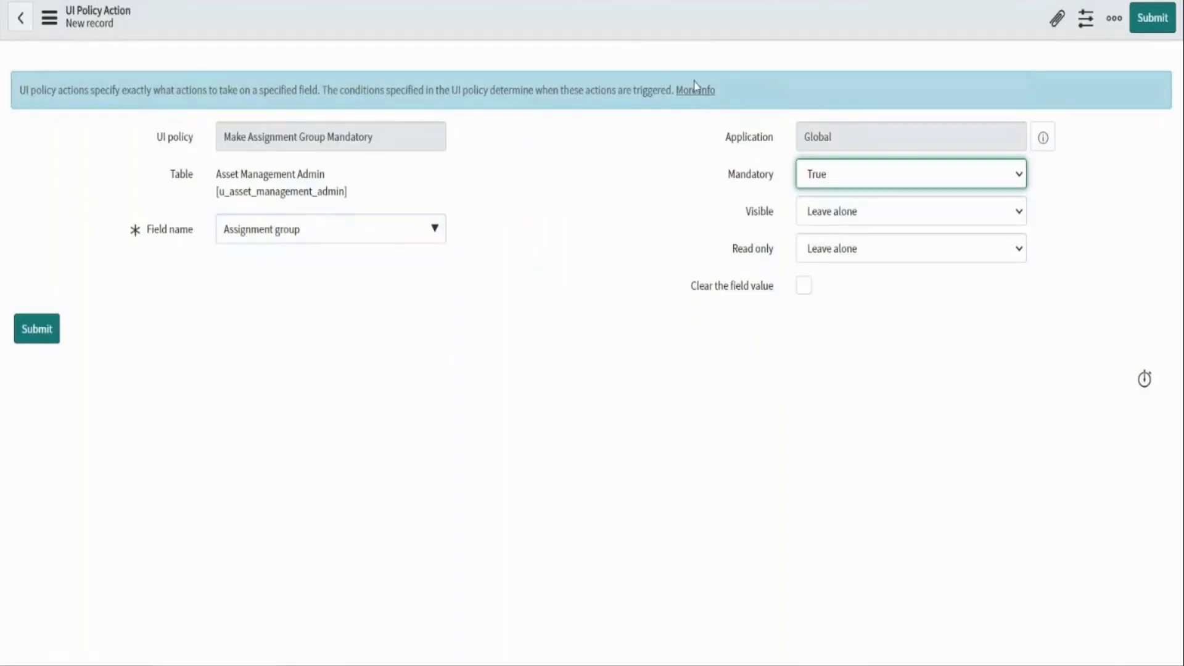
{"action": "right_click", "coordinate": [632, 29]}
{"action": "left_click", "coordinate": [637, 41]}
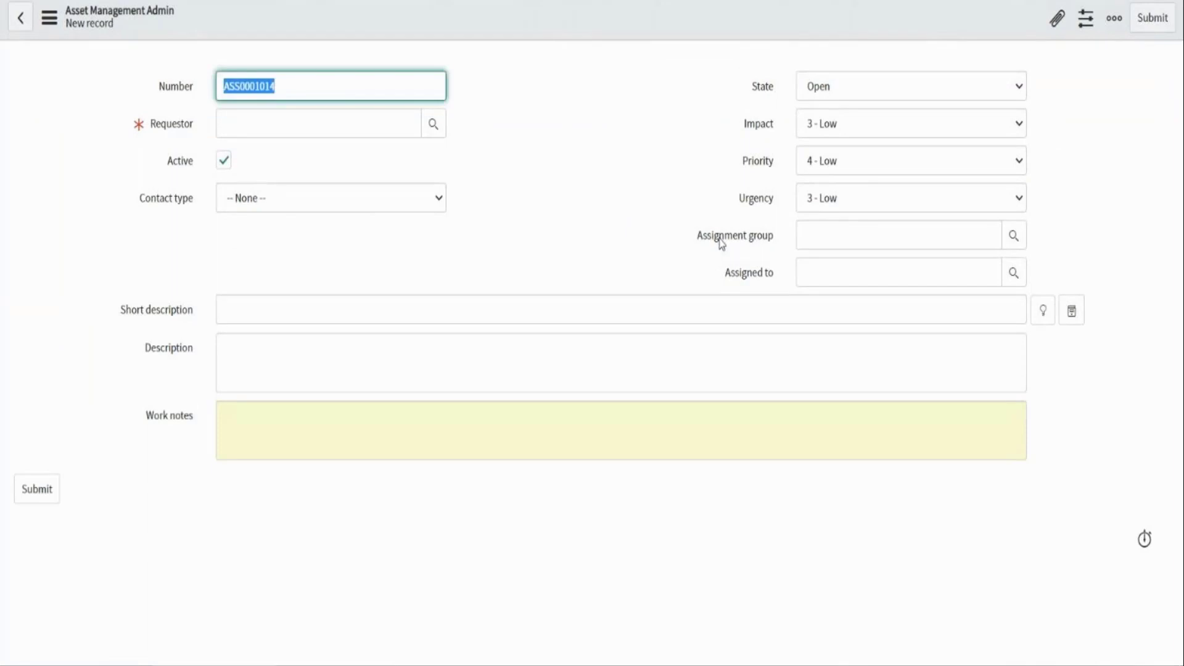
In the new Asset Management Admin record, fill in the requestor's name and save the record
{"action": "left_click", "coordinate": [252, 112]}
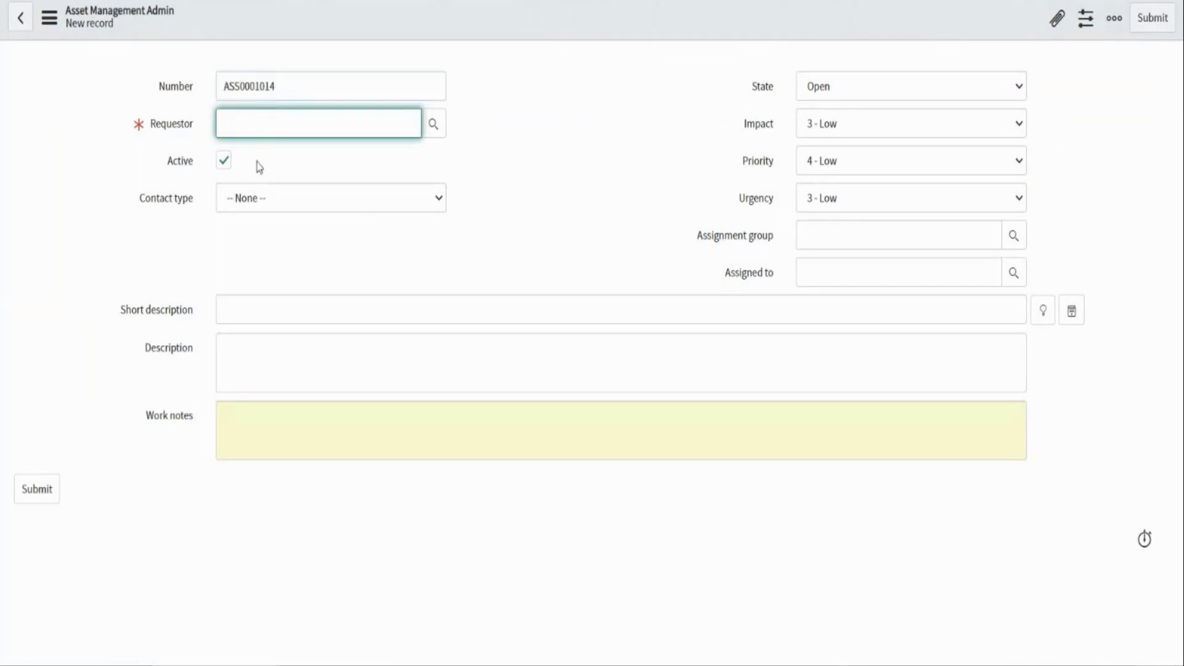
{"action": "left_click", "coordinate": [257, 164]}
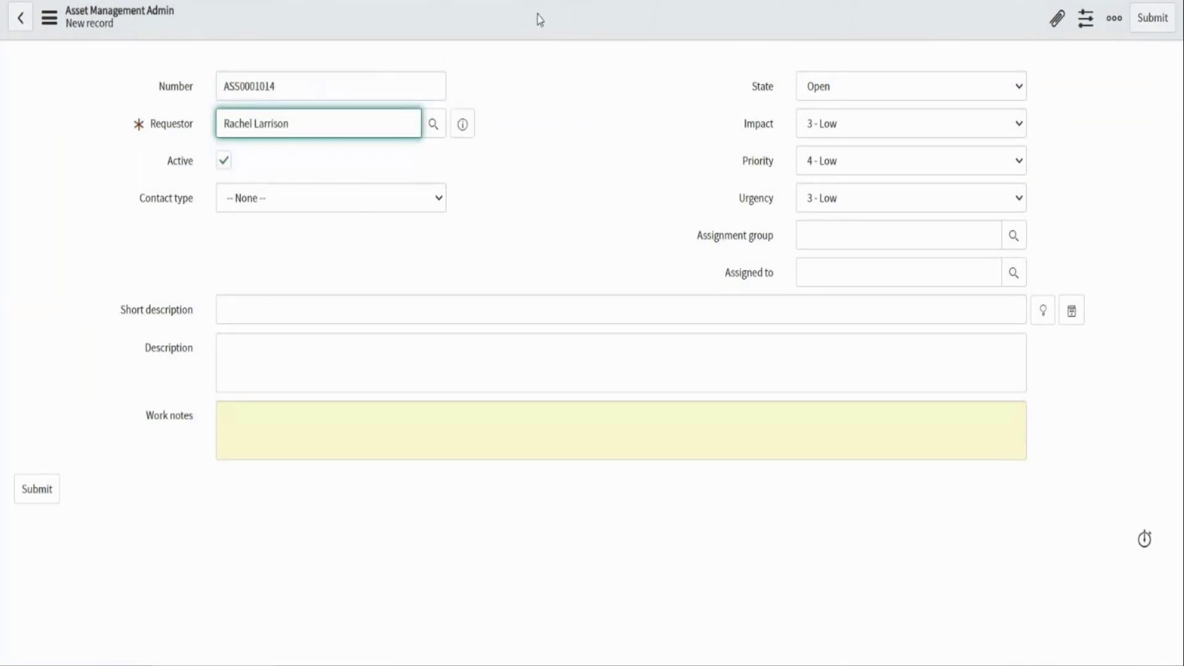
{"action": "right_click", "coordinate": [537, 19]}
{"action": "left_click", "coordinate": [541, 28]}
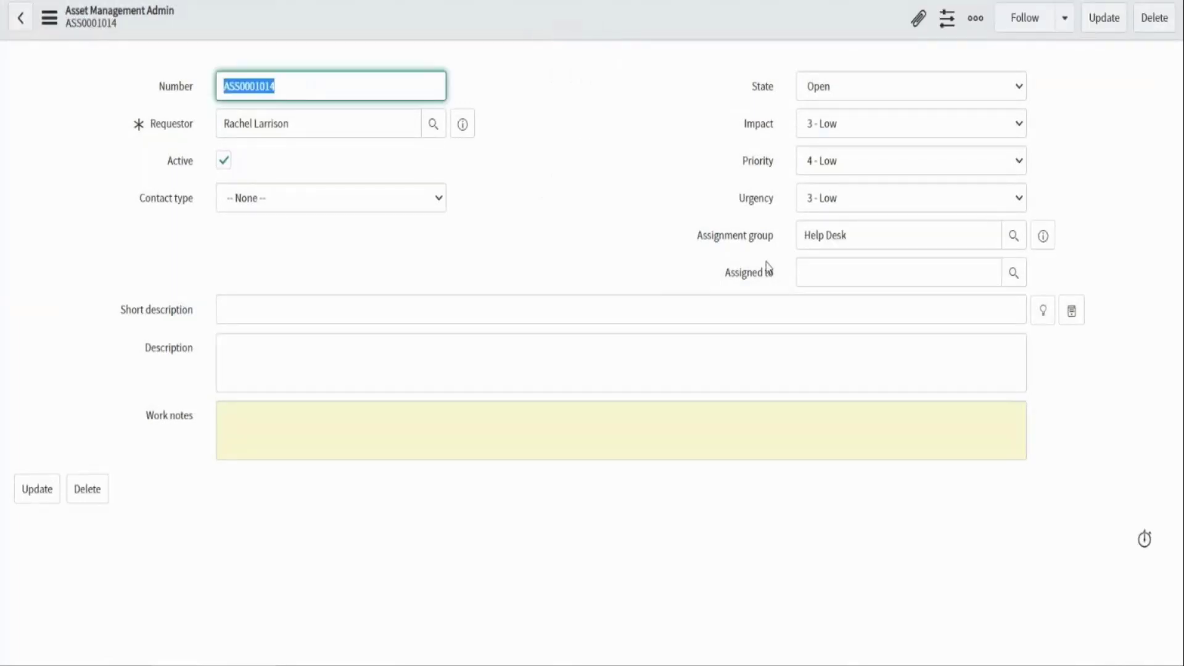
Set the record's State to Work in Progress, check the Assignment group's mandatory marker, and save the record
{"action": "left_click", "coordinate": [821, 94]}
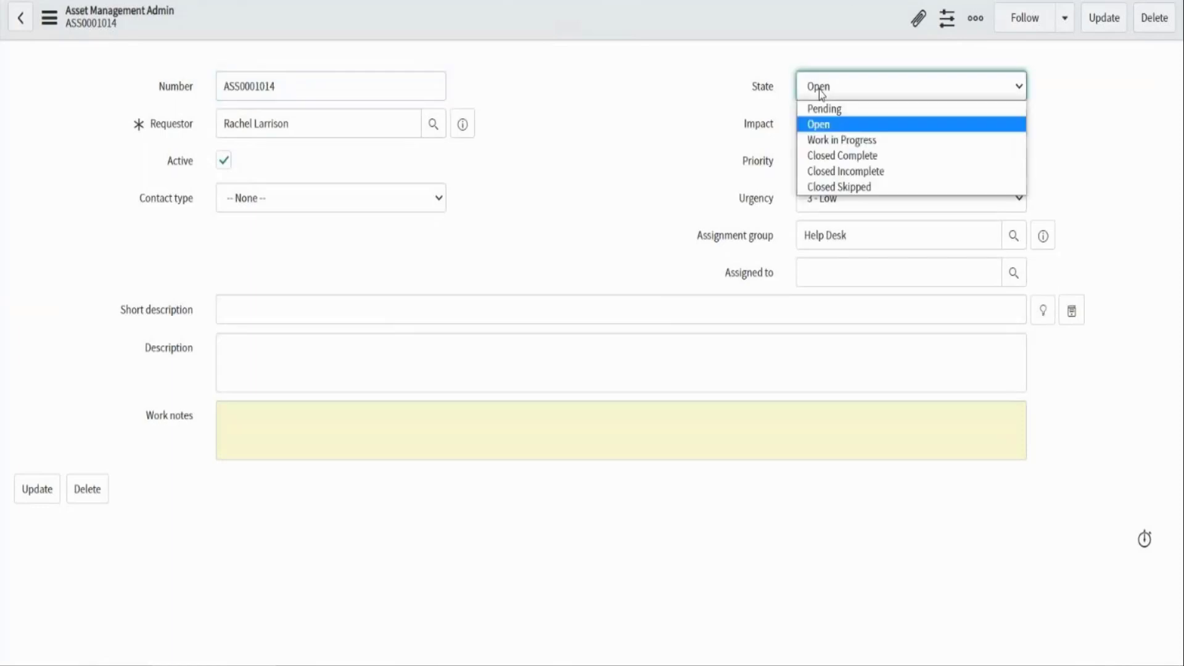
{"action": "left_click", "coordinate": [833, 142]}
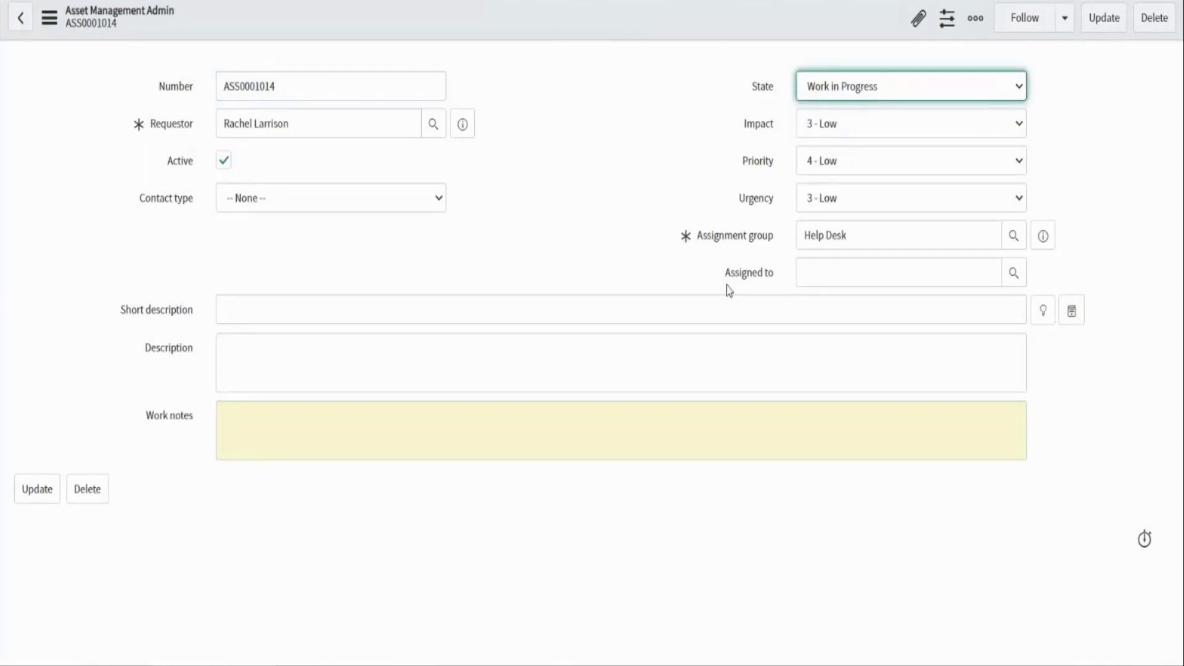
{"action": "mouse_move", "coordinate": [689, 240]}
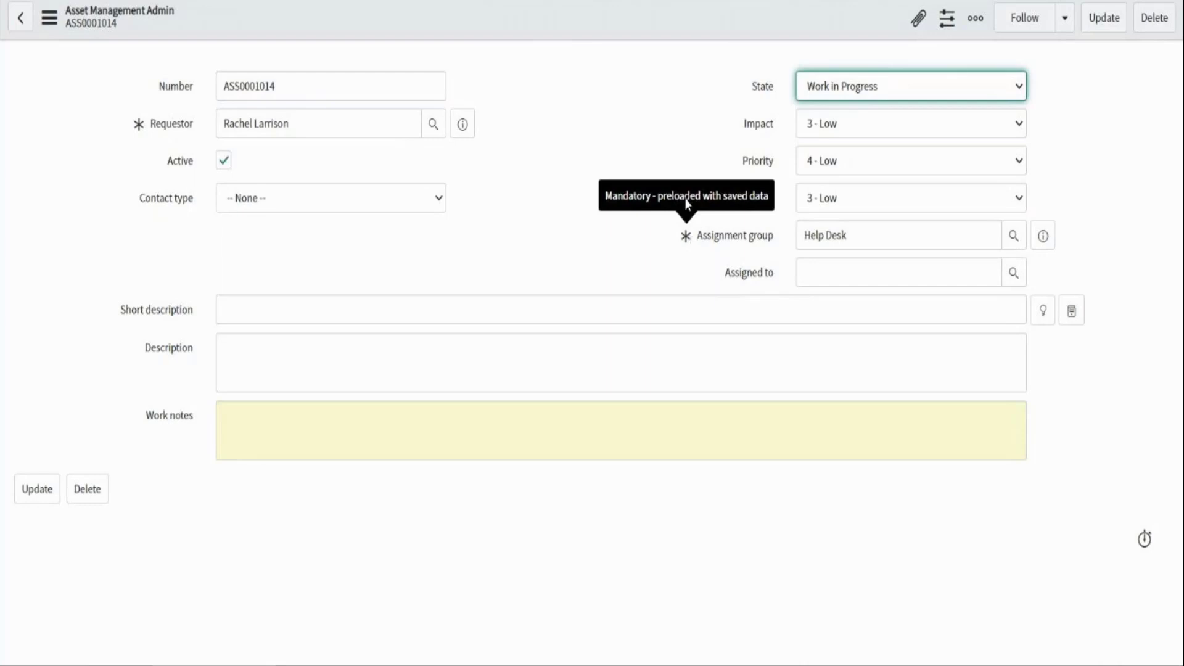
{"action": "right_click", "coordinate": [615, 28]}
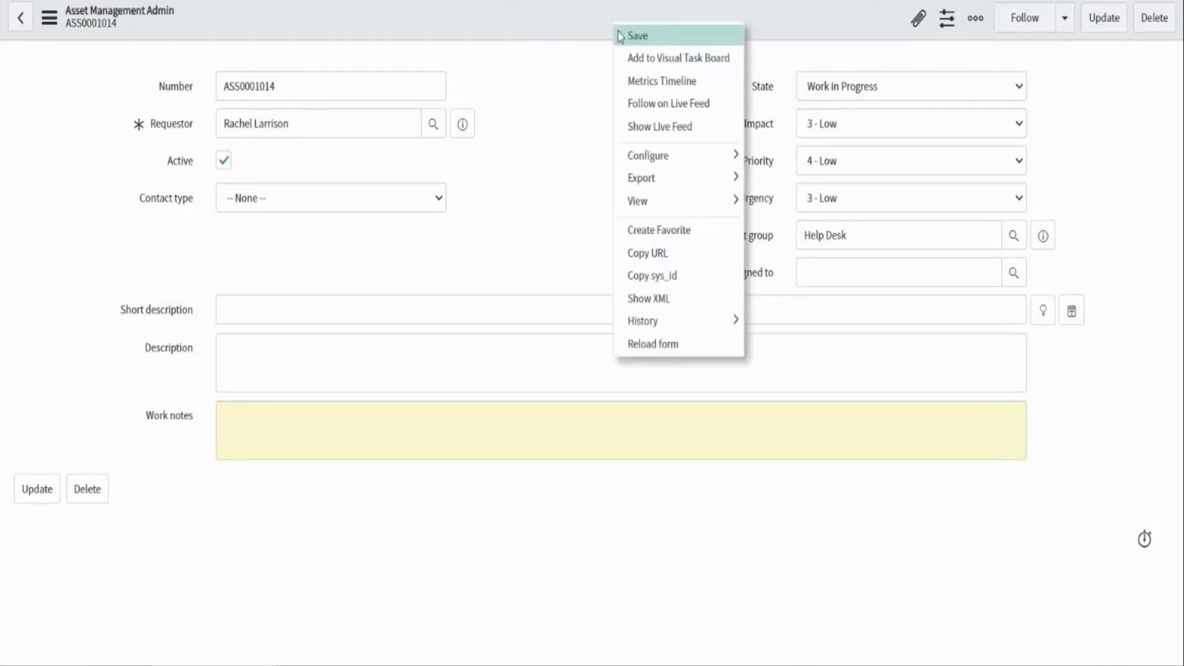
{"action": "left_click", "coordinate": [619, 35]}
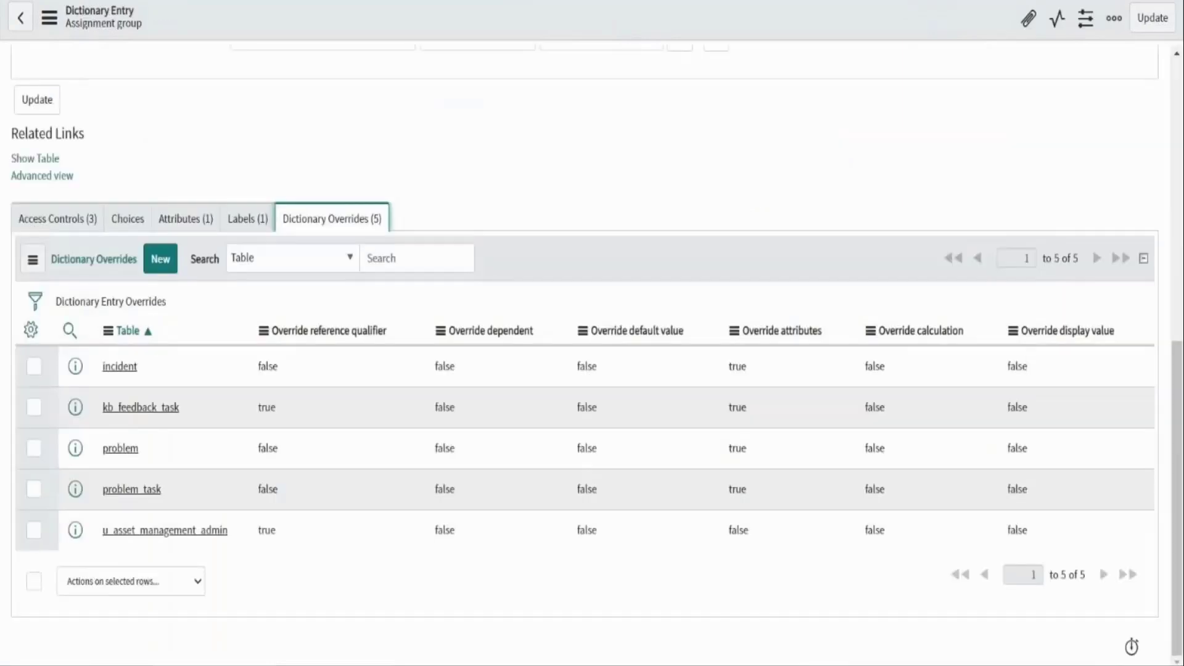
Review the Assignment group dictionary entry, its Asset Management Admin override, and the new UI policy's conditions and actions
{"action": "scroll", "coordinate": [485, 164], "scroll_direction": "up", "scroll_amount": 7}
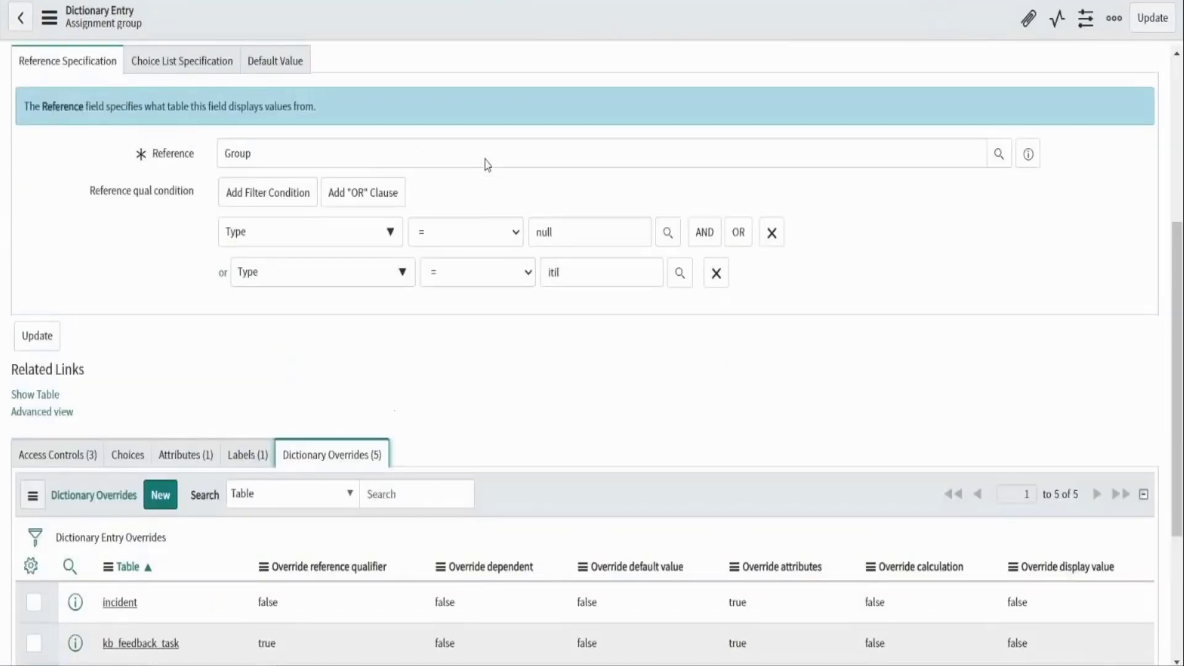
{"action": "scroll", "coordinate": [475, 327], "scroll_direction": "down", "scroll_amount": 7}
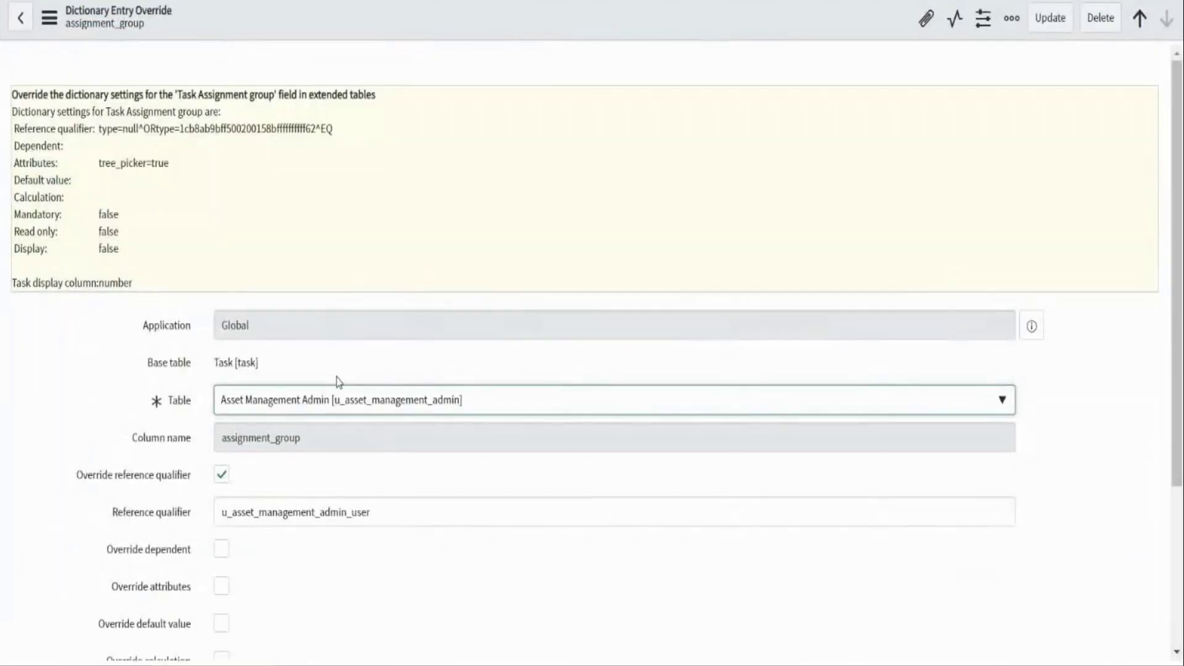
{"action": "scroll", "coordinate": [232, 243], "scroll_direction": "down", "scroll_amount": 4}
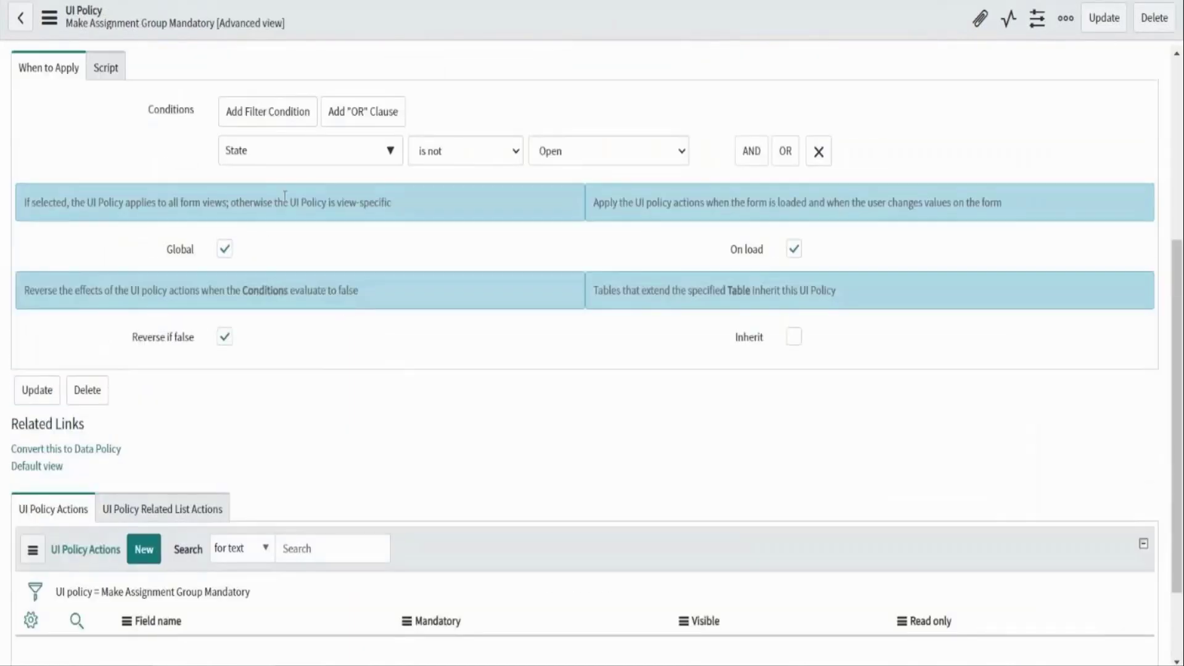
{"action": "scroll", "coordinate": [186, 625], "scroll_direction": "down", "scroll_amount": 2}
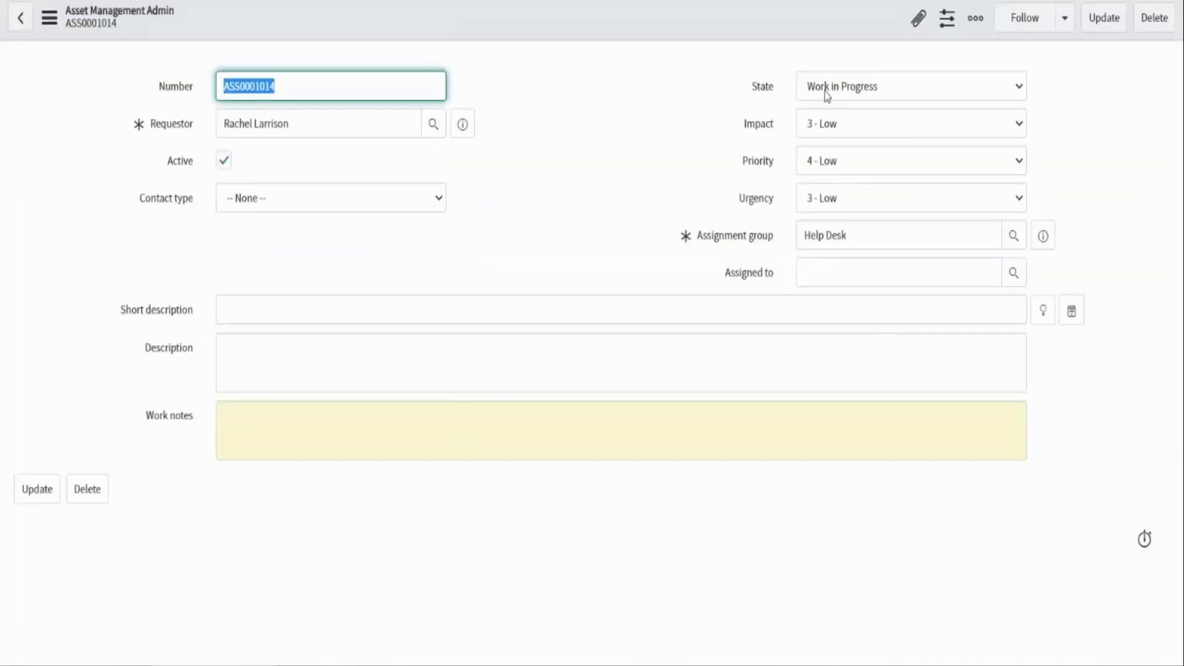
Set the Asset Management Admin record's State to Open and check whether the Assignment group field is mandatory
{"action": "left_click", "coordinate": [824, 92]}
{"action": "key", "text": "Escape"}
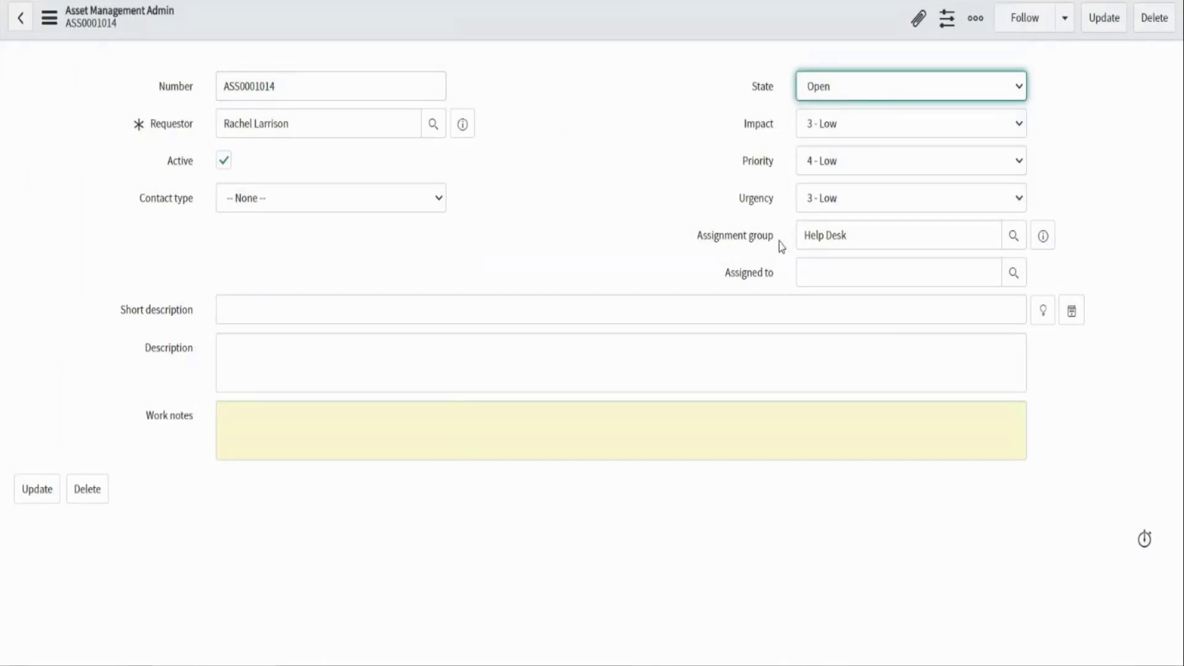
{"action": "left_click_drag", "start_coordinate": [778, 241], "coordinate": [708, 245]}
{"action": "left_click", "coordinate": [703, 247]}
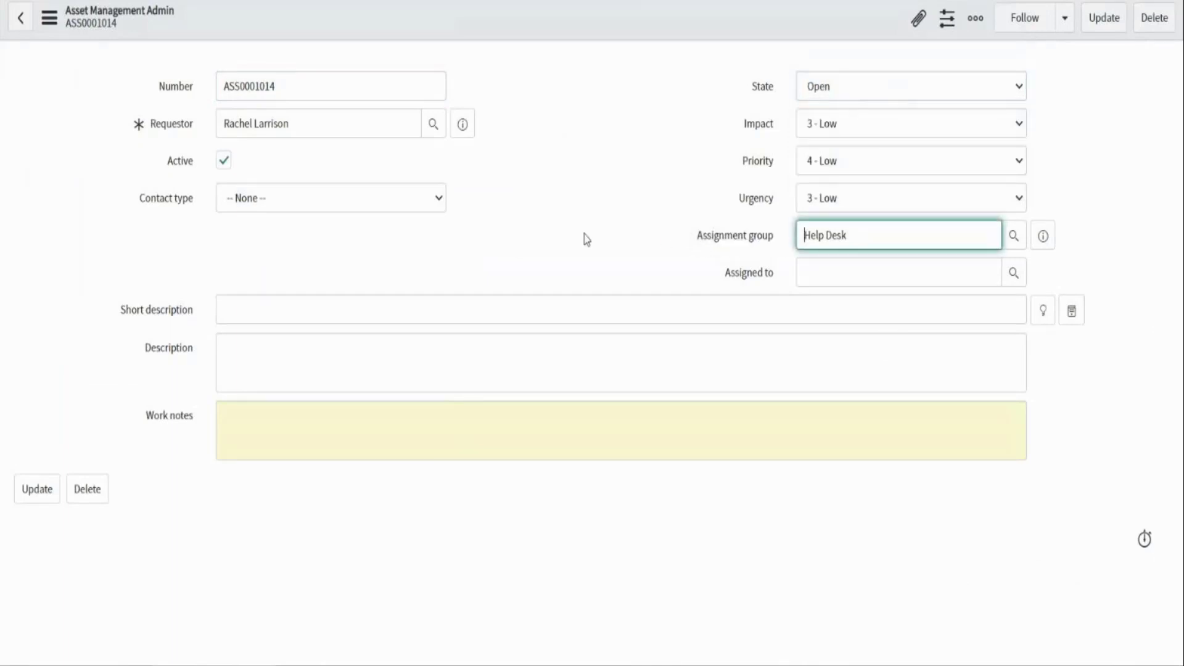
{"action": "left_click", "coordinate": [580, 238]}
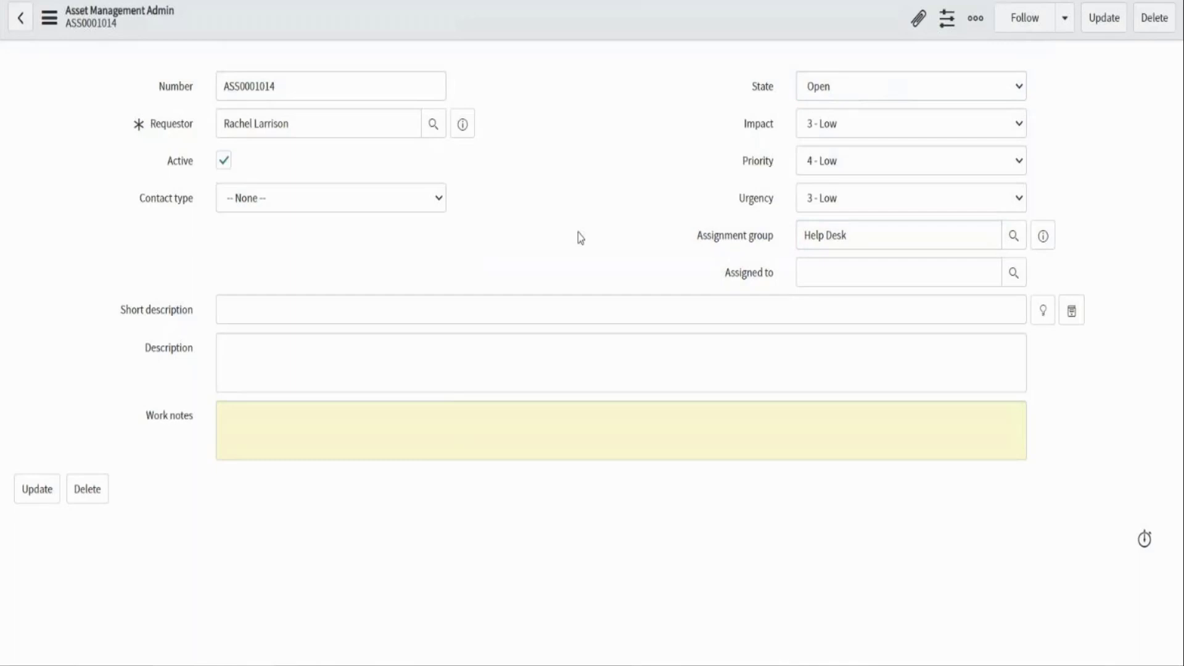
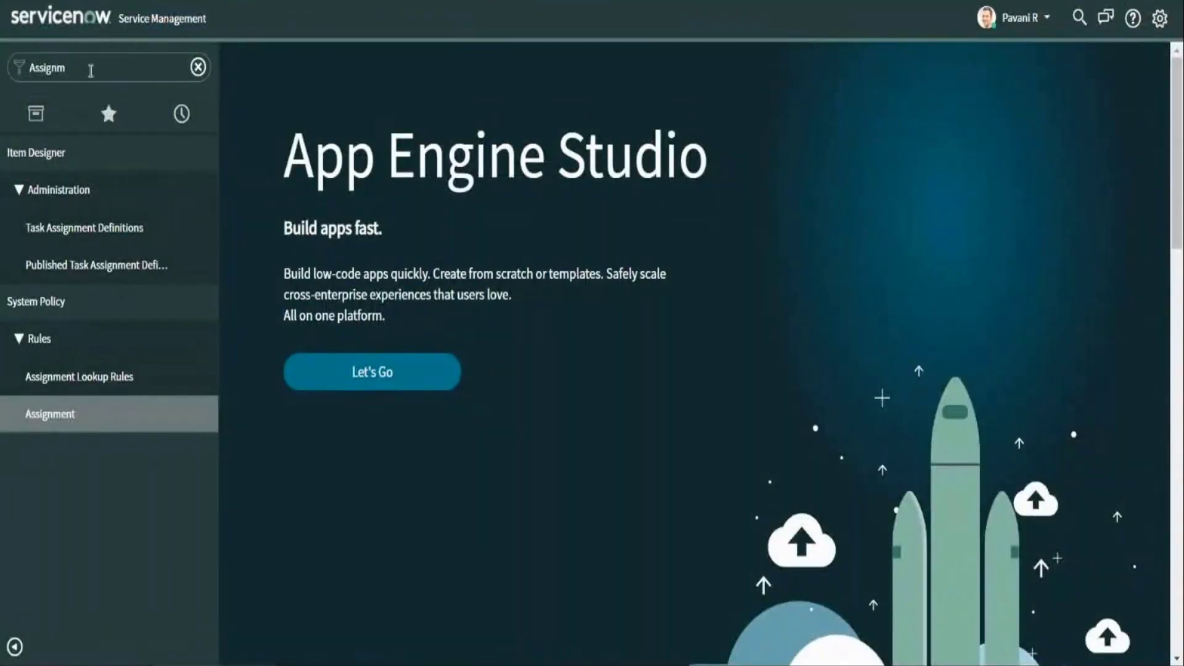
Review the Asset Management Admin record's number, requestor and assignment fields, and the Set Assignment Group rule's assigned user and group
{"action": "left_click", "coordinate": [91, 71]}
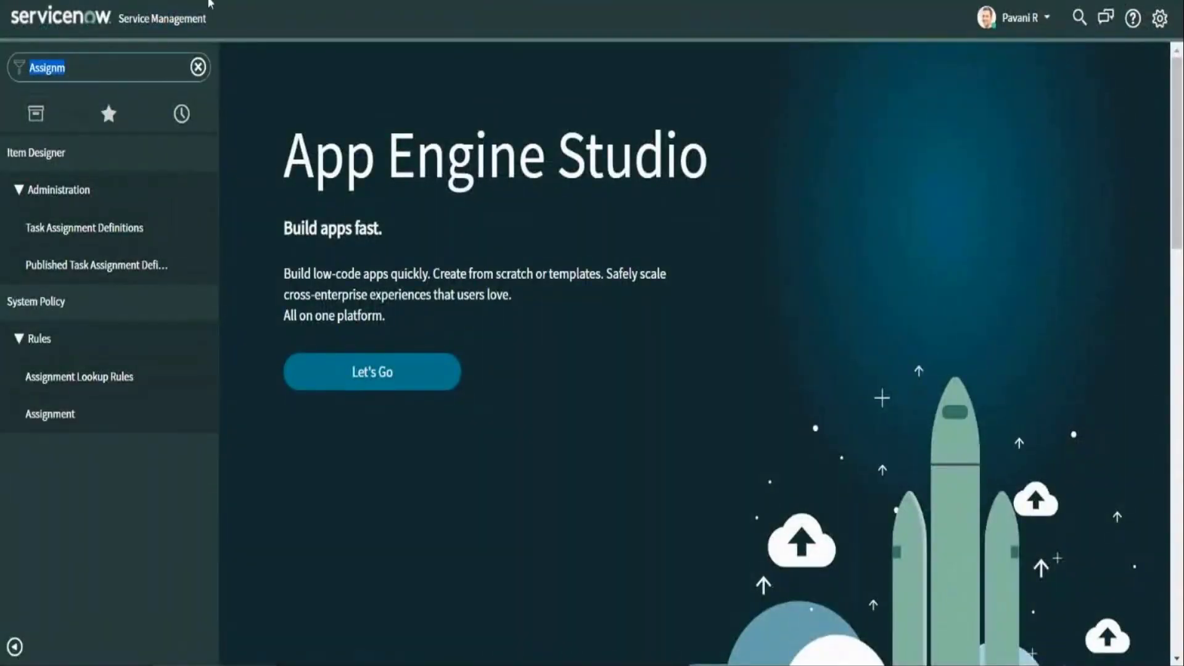
{"action": "left_click", "coordinate": [106, 61]}
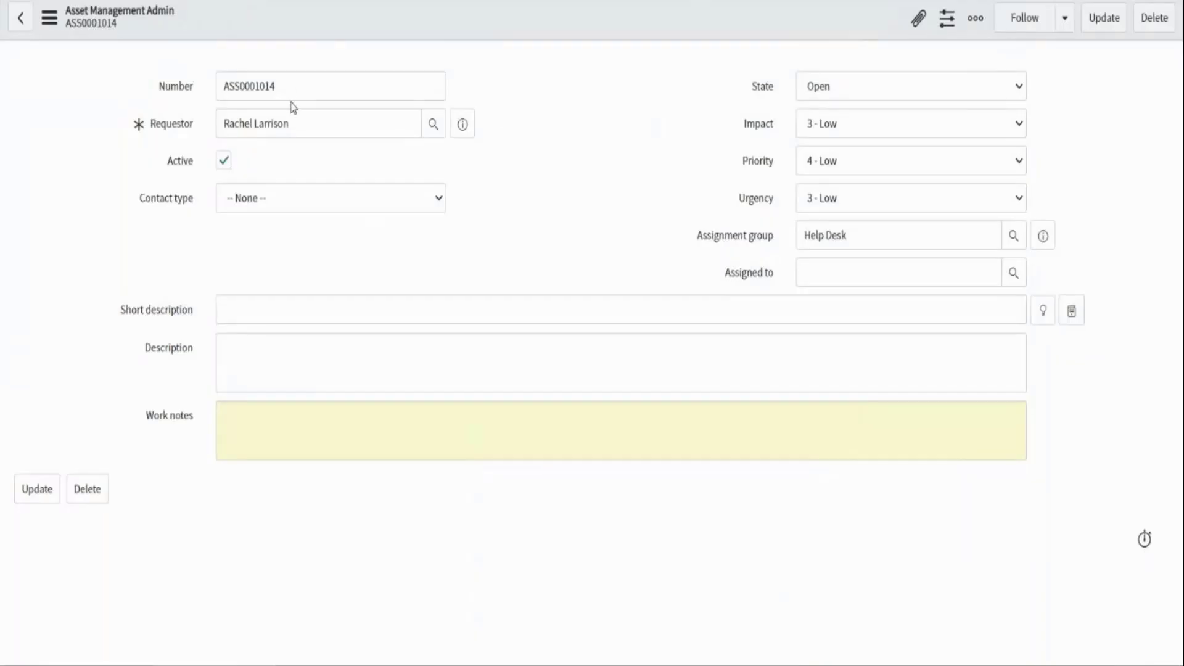
{"action": "left_click_drag", "start_coordinate": [289, 91], "coordinate": [215, 96]}
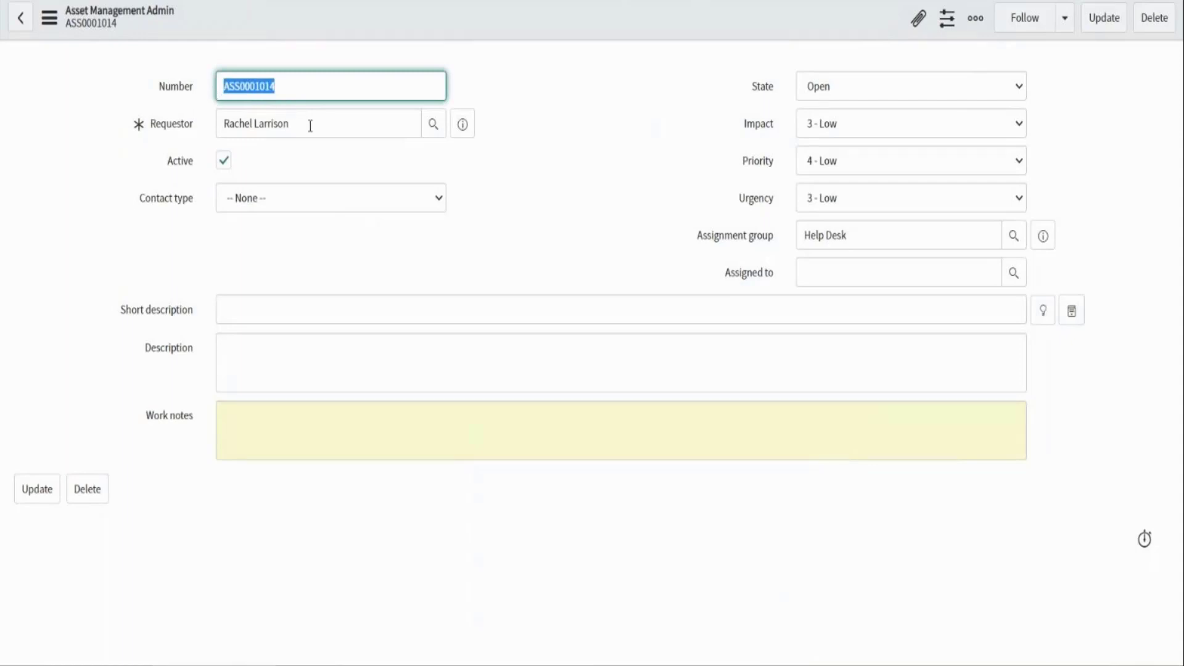
{"action": "left_click_drag", "start_coordinate": [309, 124], "coordinate": [216, 133]}
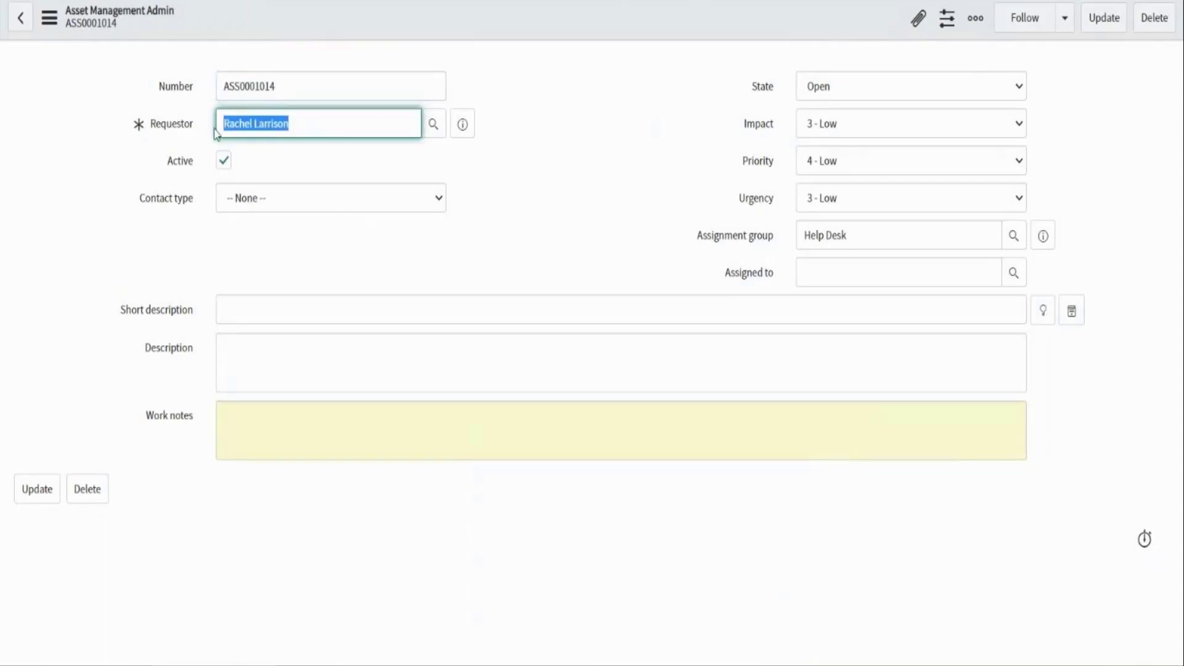
{"action": "left_click", "coordinate": [595, 163]}
{"action": "left_click", "coordinate": [888, 161]}
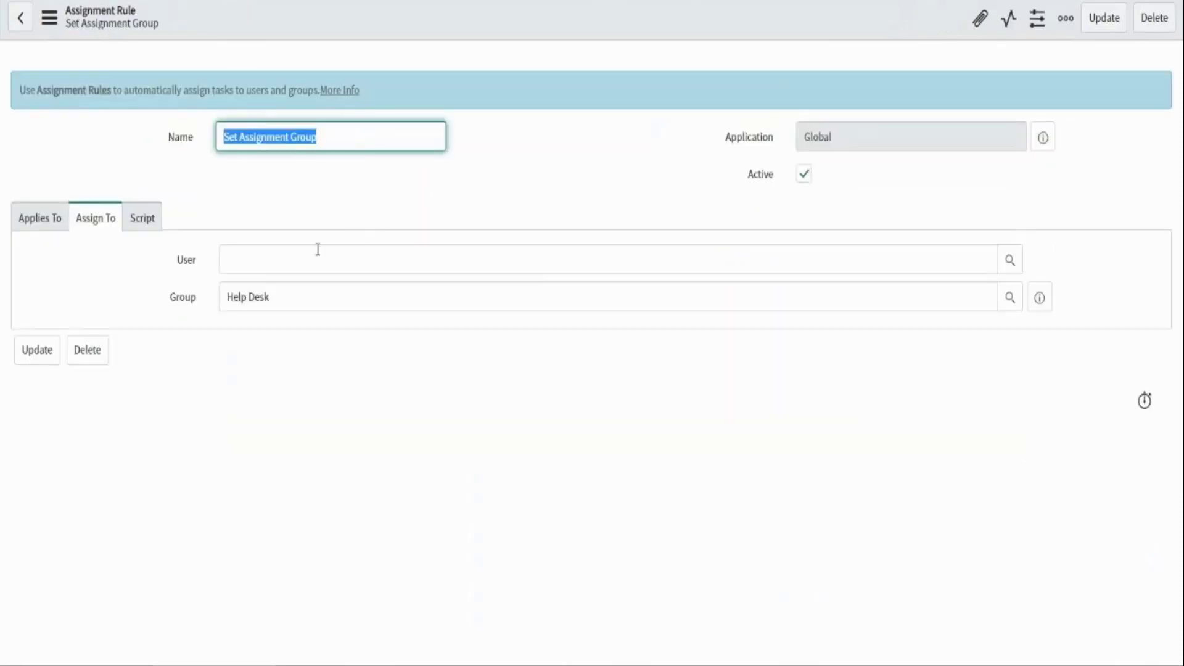
{"action": "left_click", "coordinate": [298, 248]}
{"action": "left_click", "coordinate": [287, 254]}
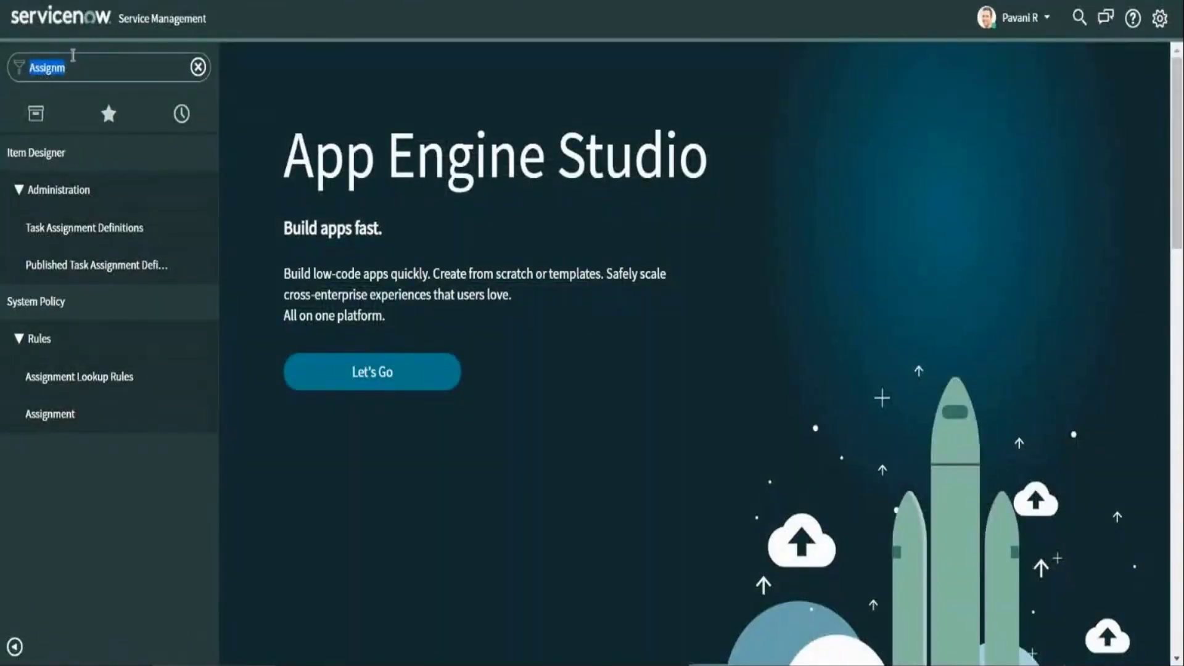
{"action": "left_click", "coordinate": [73, 70]}
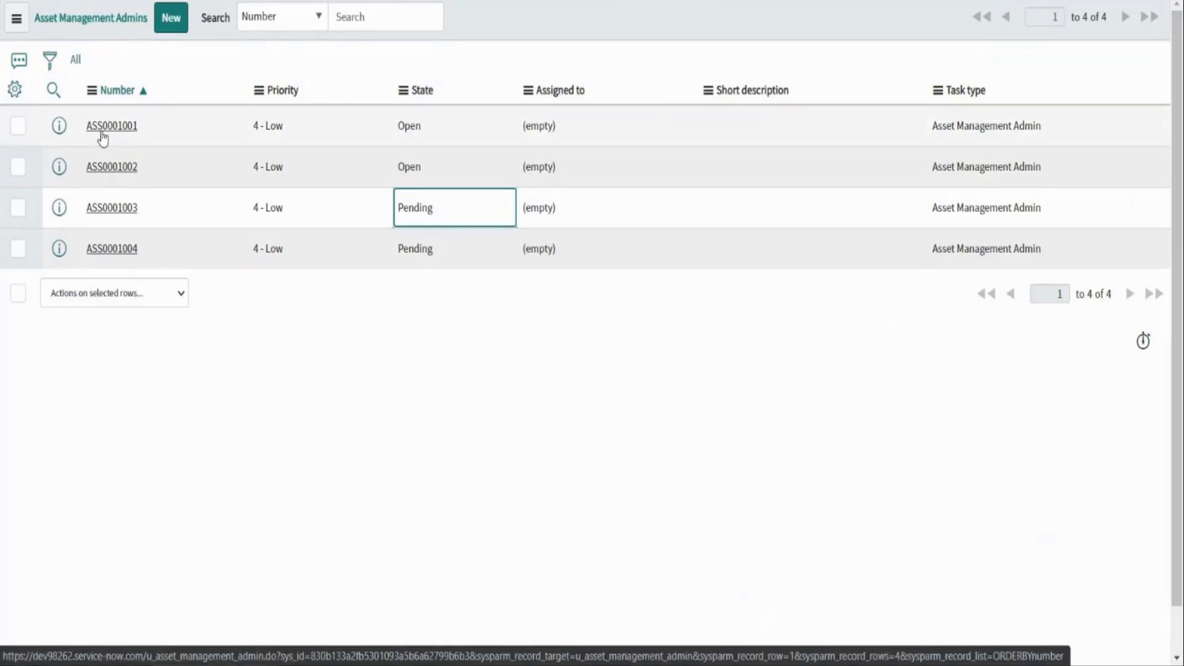
Examine the record numbers and priorities in the Asset Management Admins list and view the Assignment Data Lookups list
{"action": "left_click_drag", "start_coordinate": [147, 132], "coordinate": [88, 137]}
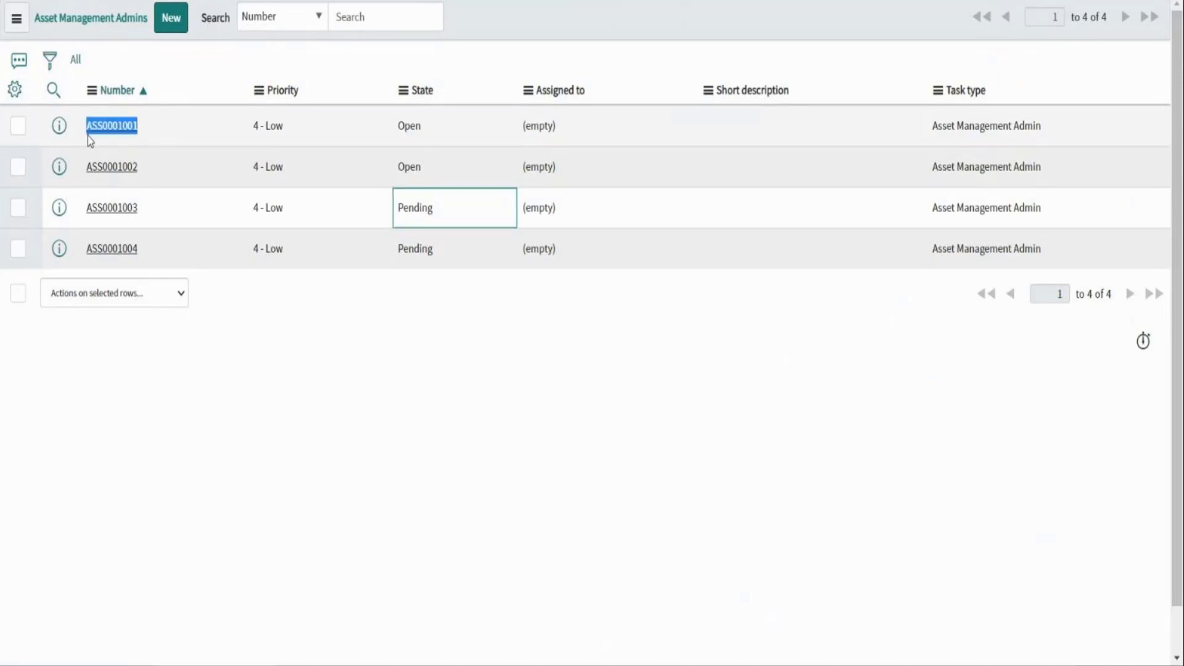
{"action": "left_click_drag", "start_coordinate": [90, 141], "coordinate": [92, 141]}
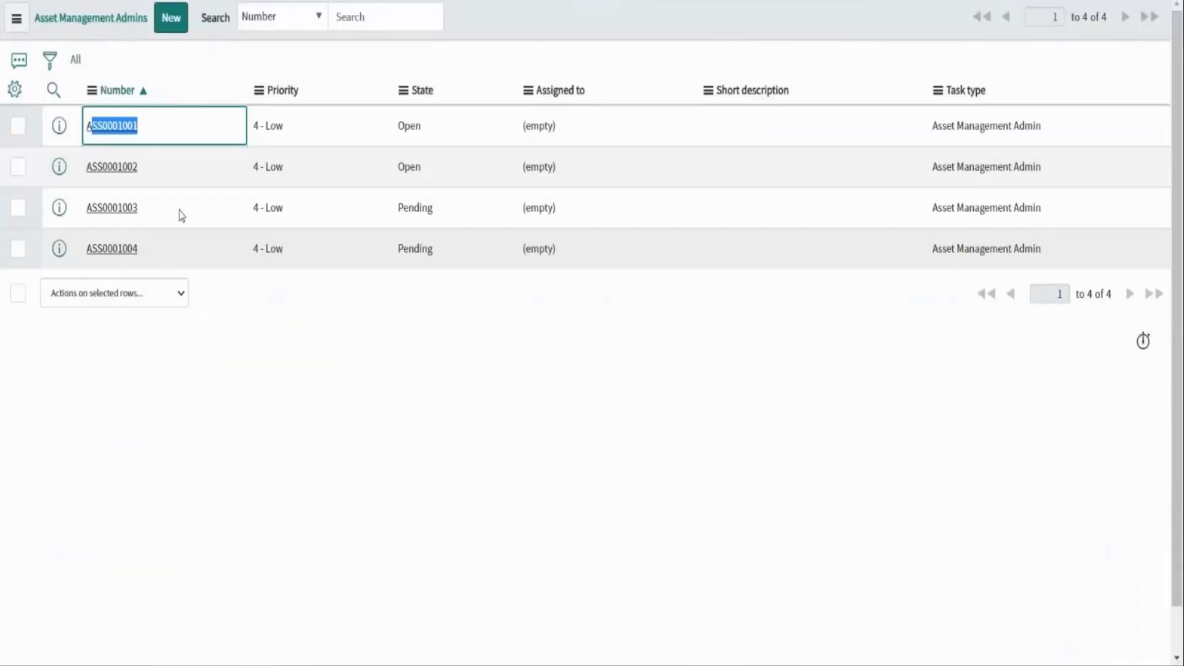
{"action": "left_click", "coordinate": [319, 168]}
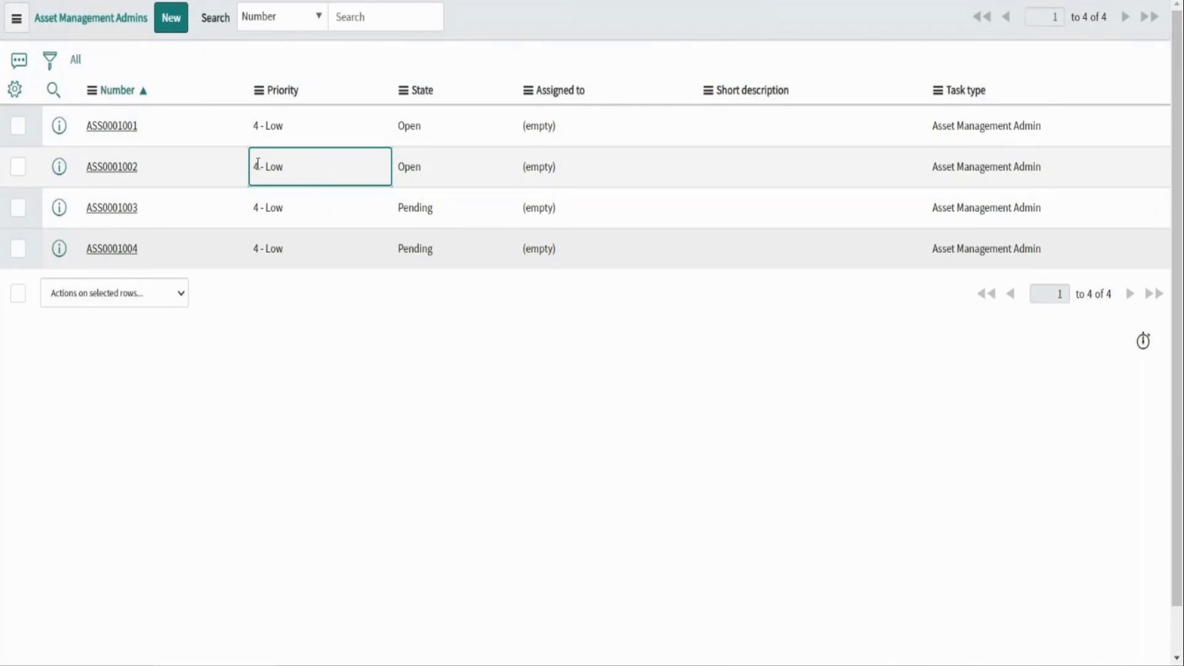
{"action": "left_click_drag", "start_coordinate": [258, 165], "coordinate": [254, 165]}
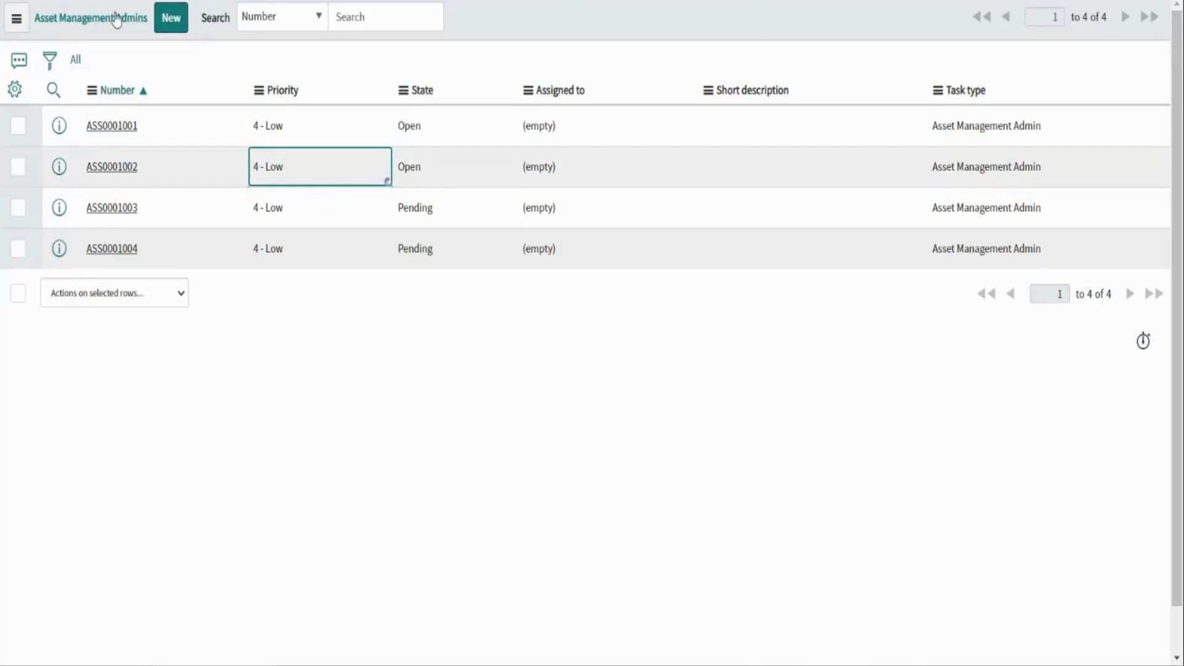
{"action": "key", "text": "Return"}
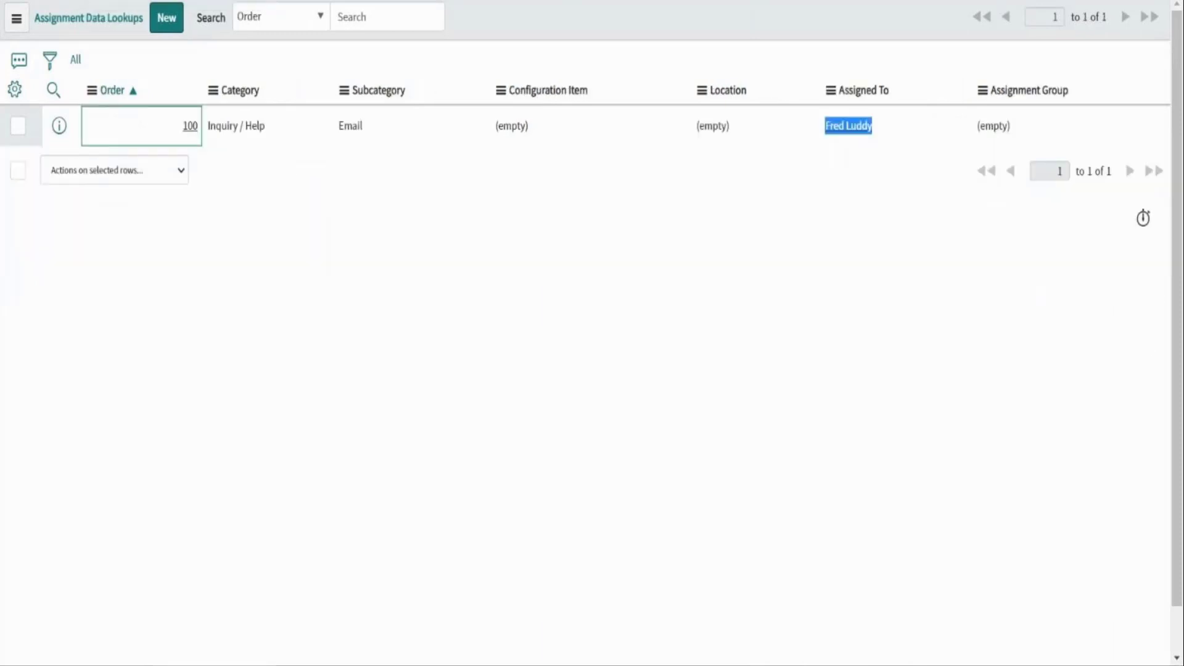